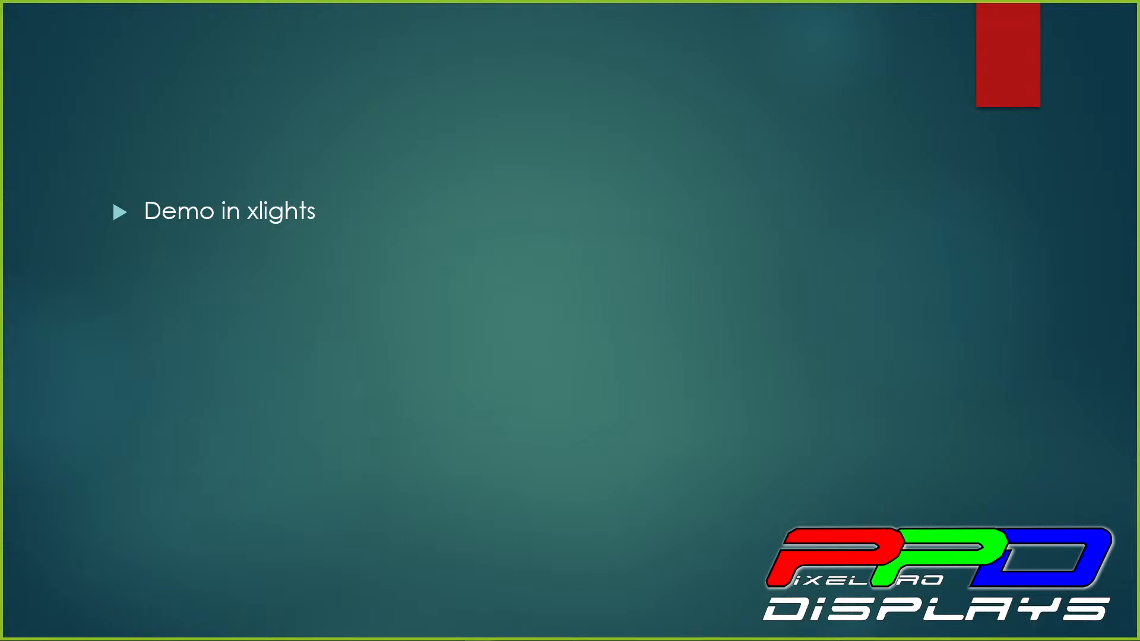
Step: End the slideshow, clear the presentation window away and switch to the xLights sequencer in a maximized window
key("Right")
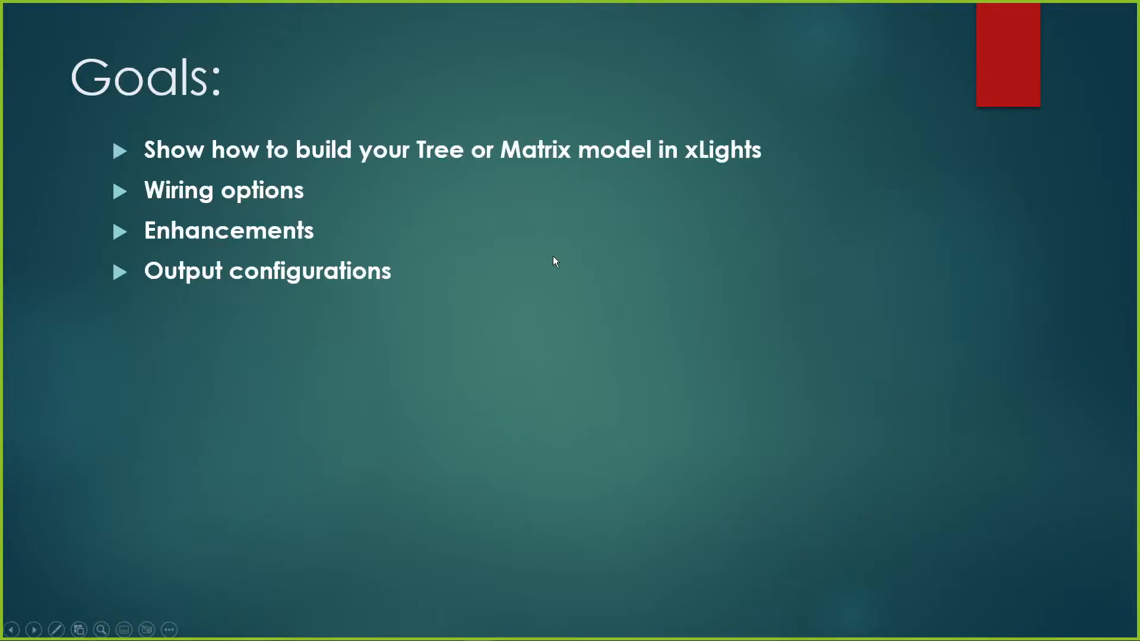
key("Escape")
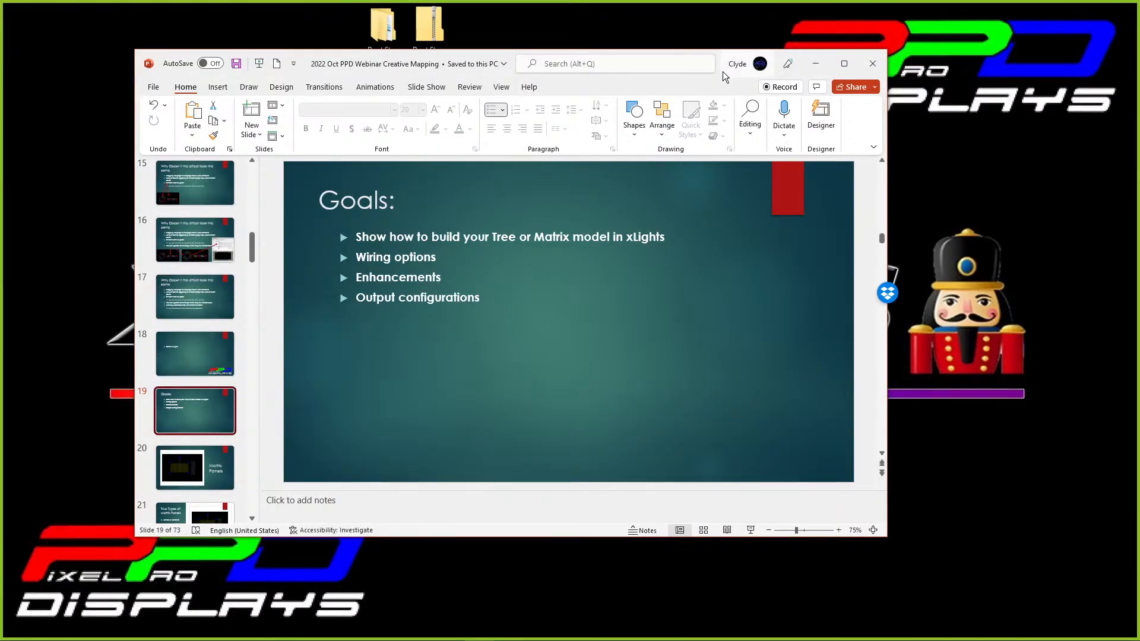
left_click_drag(716, 89, 1104, 0)
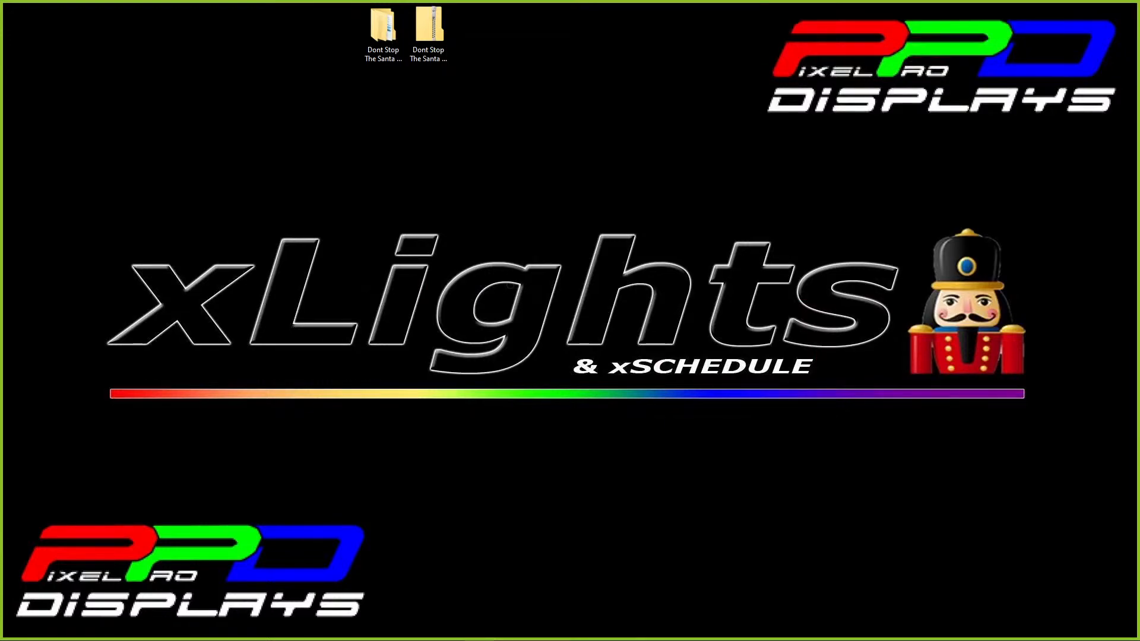
left_click_drag(1139, 18, 238, 24)
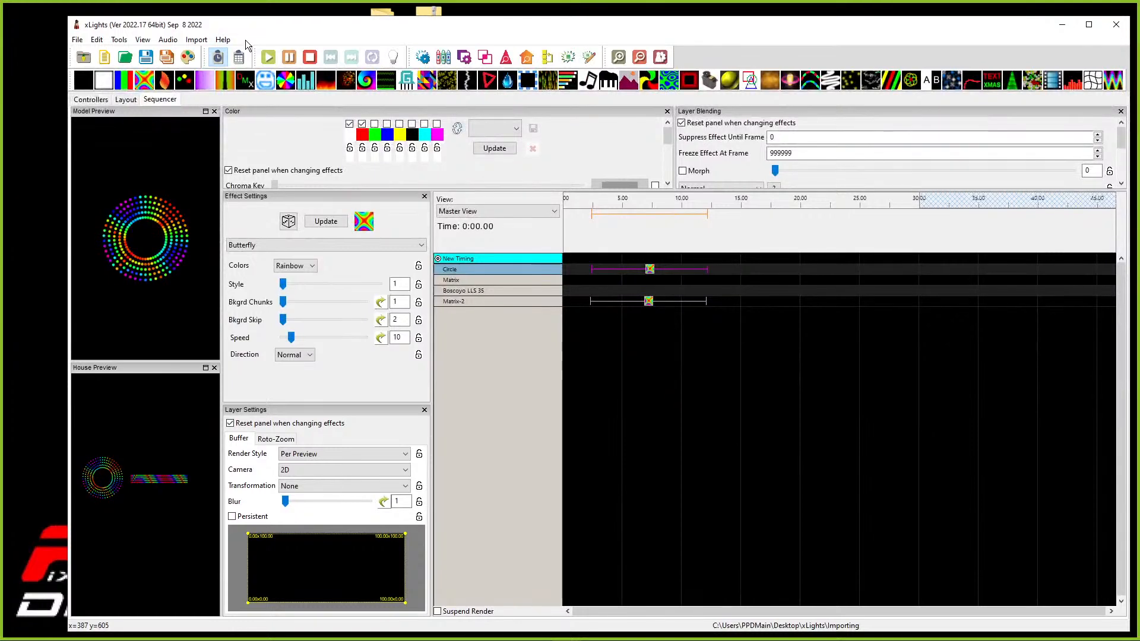
double_click(251, 26)
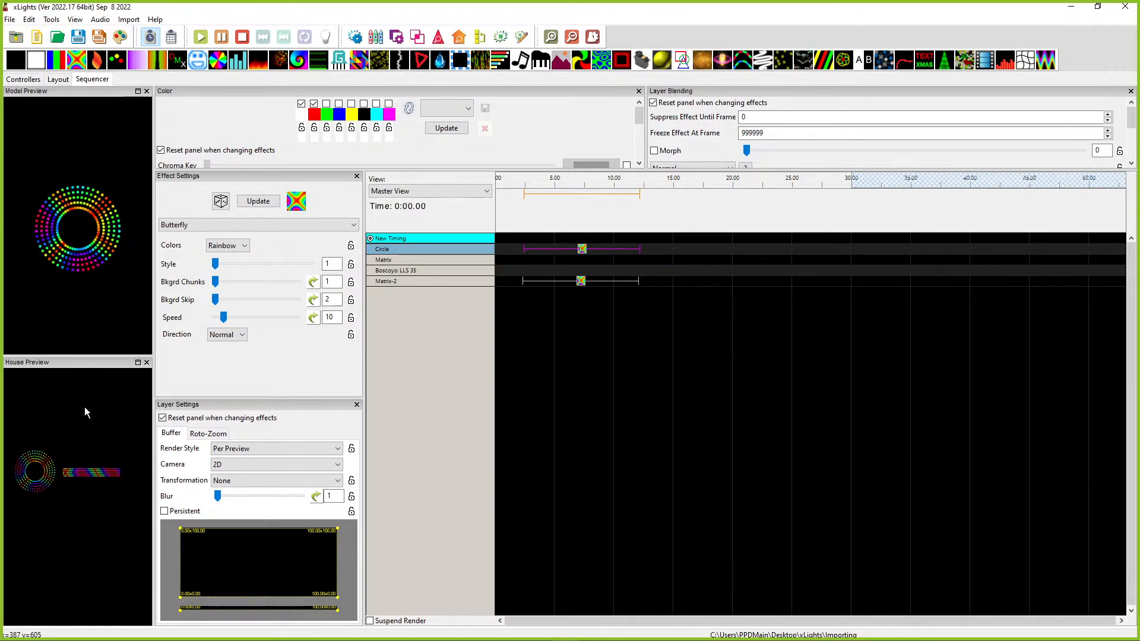
Step: Float the House Preview over the sequencer grid and adjust its view to show the circle and matrix models
left_click_drag(696, 321, 546, 261)
left_click_drag(657, 272, 716, 307)
left_click_drag(787, 456, 761, 400)
scroll(766, 410, "up", 3)
scroll(763, 413, "down", 5)
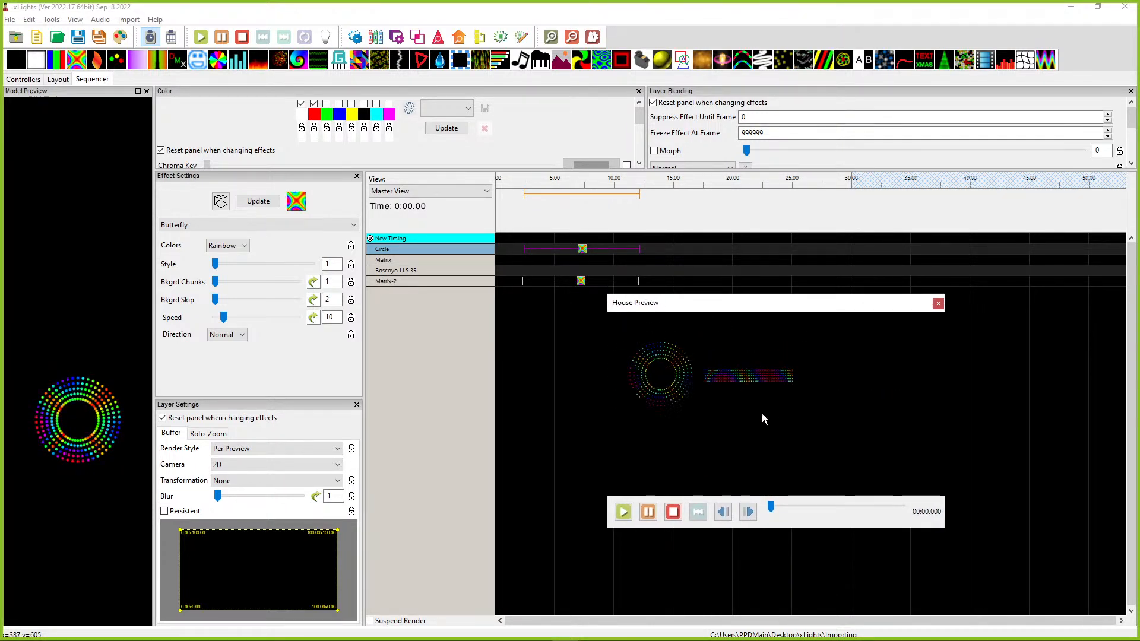
scroll(762, 419, "up", 2)
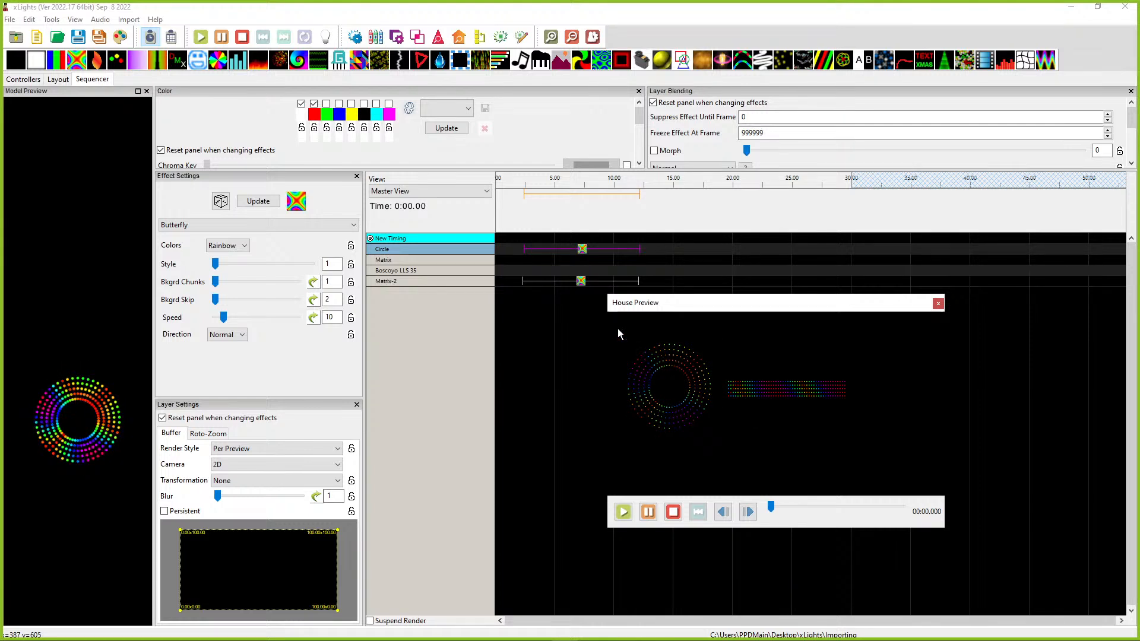
Step: Set the render style of the Circle model's Butterfly effect to Default and deselect the effect
left_click(583, 251)
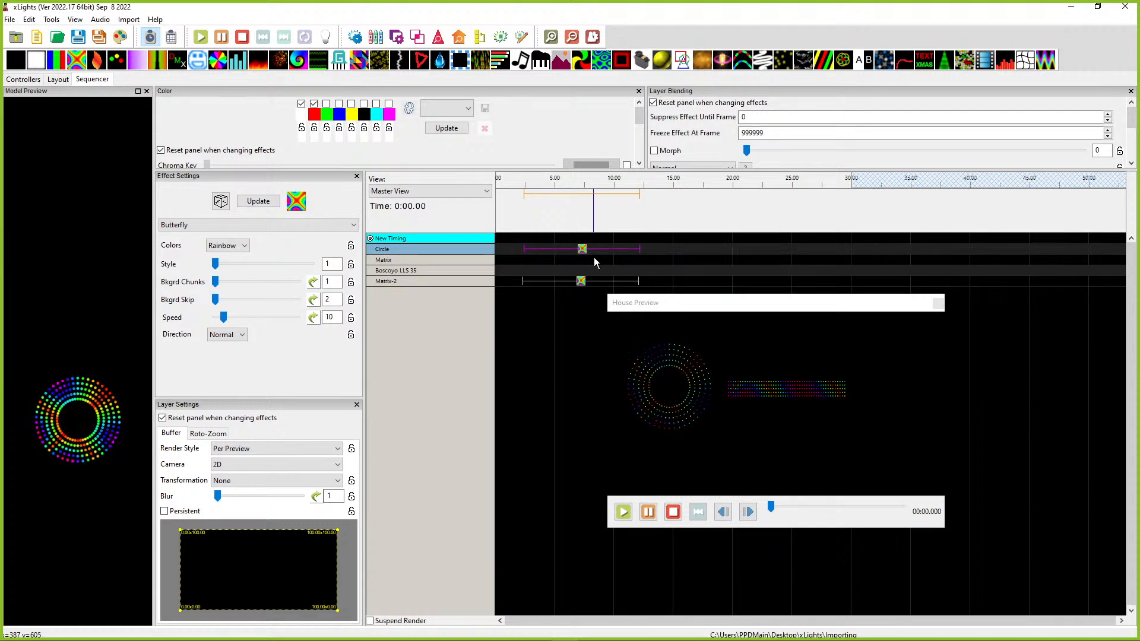
left_click(260, 449)
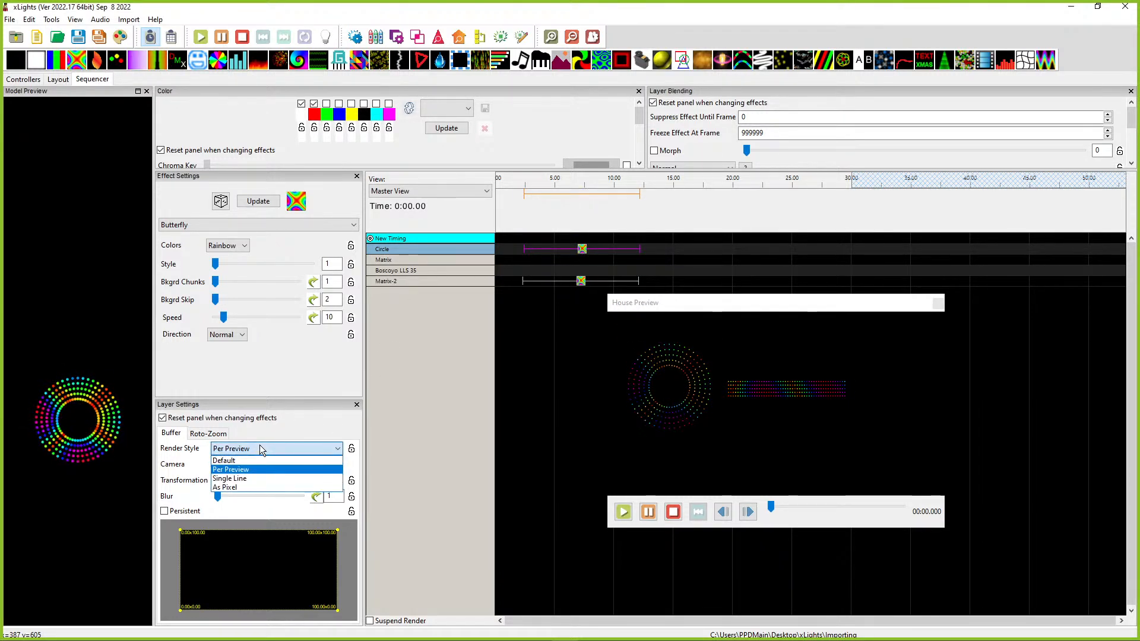
left_click(248, 460)
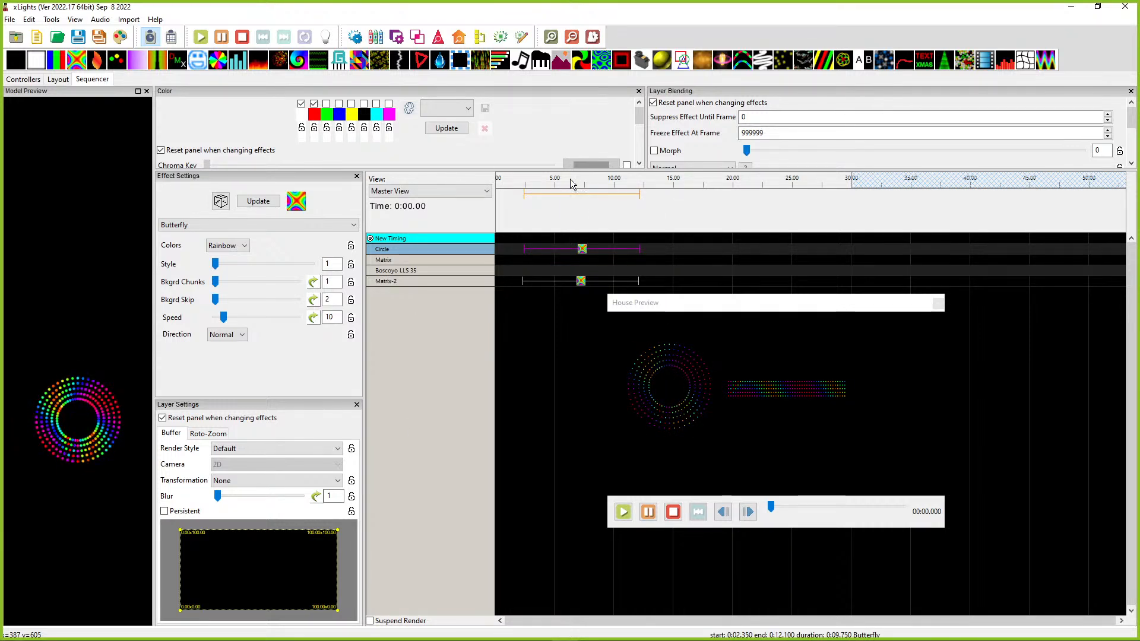
left_click(676, 261)
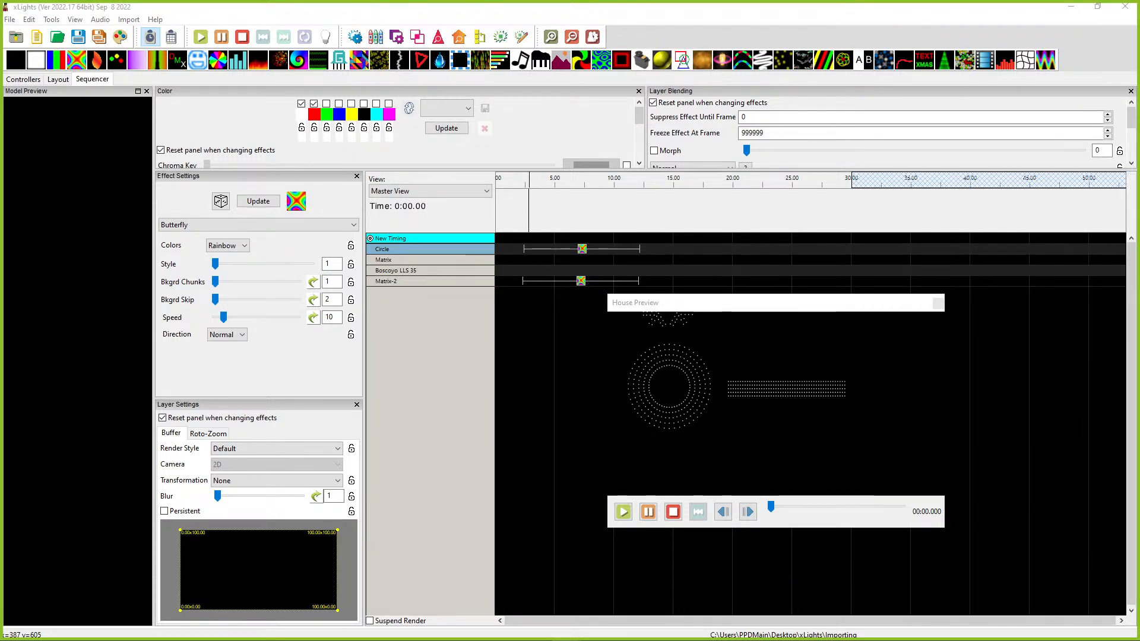
Step: Switch to the other xLights window containing the house layout and maximize it
left_click(478, 16)
left_click_drag(450, 11, 645, 15)
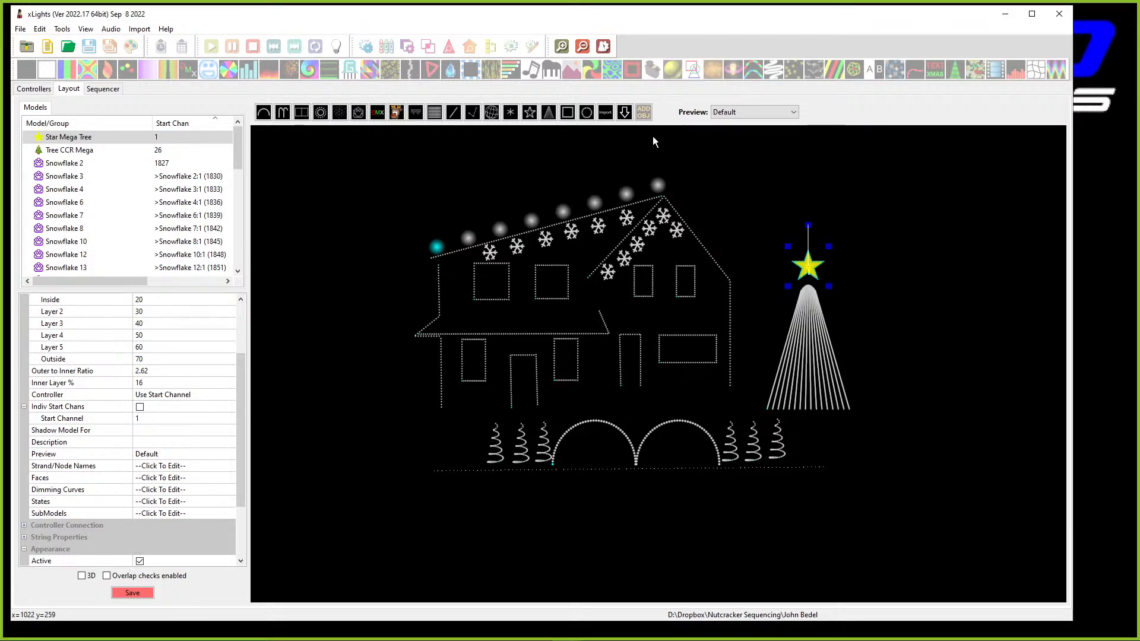
scroll(666, 238, "up", 1)
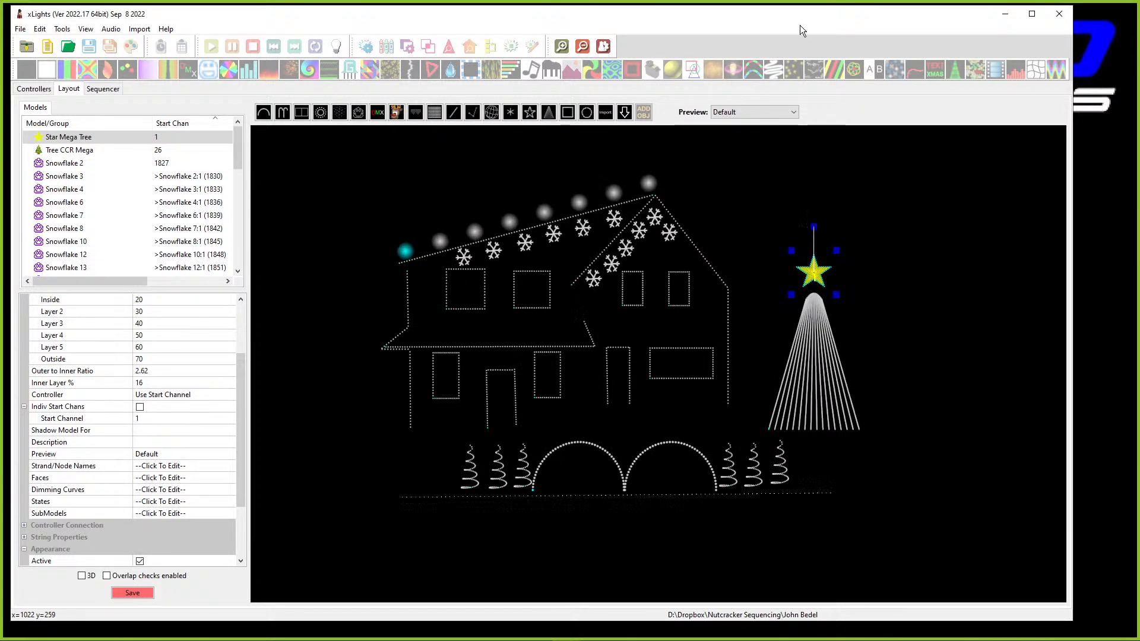
double_click(799, 19)
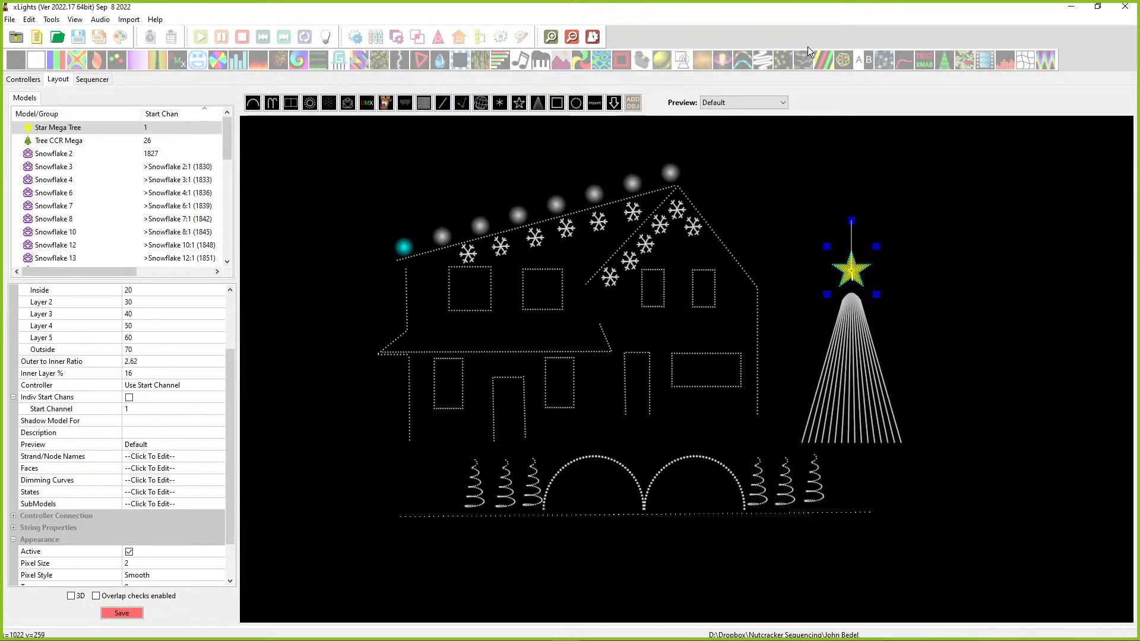
Step: Examine the mega tree and the spiral mini trees beside the arches, including Tree-7's rotation, perspective and string count properties
left_click(863, 316)
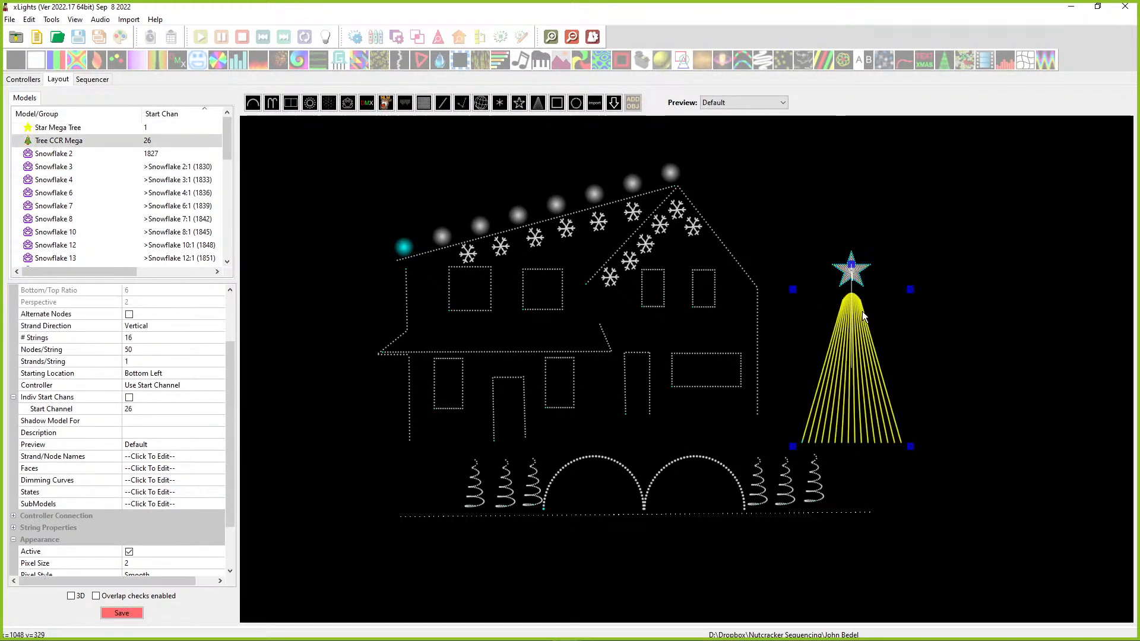
left_click(919, 303)
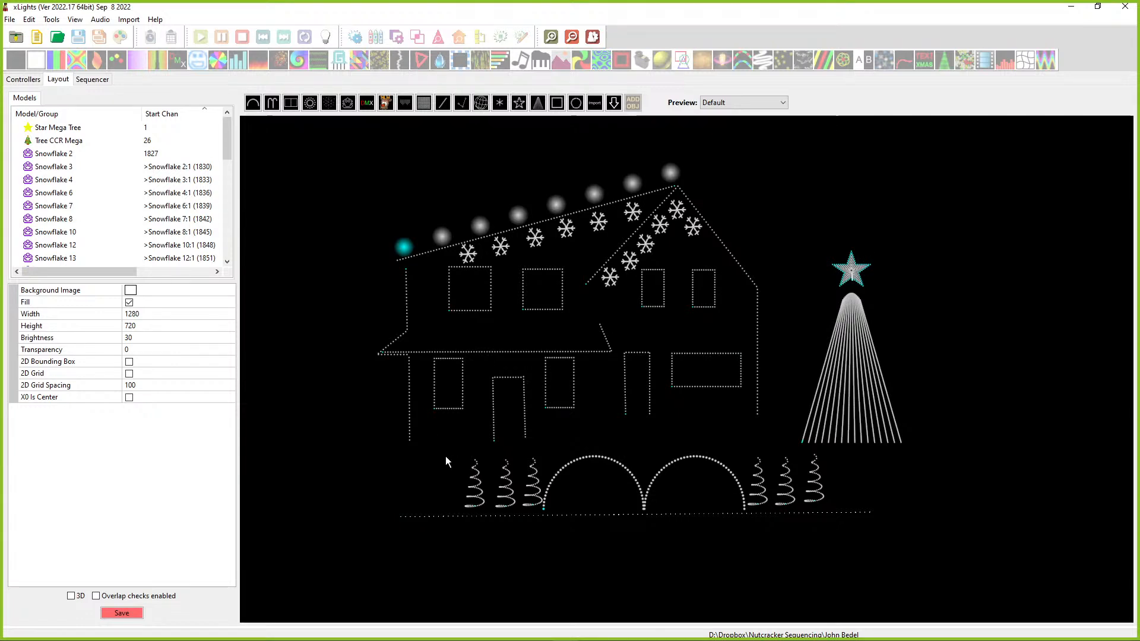
left_click_drag(437, 457, 590, 520)
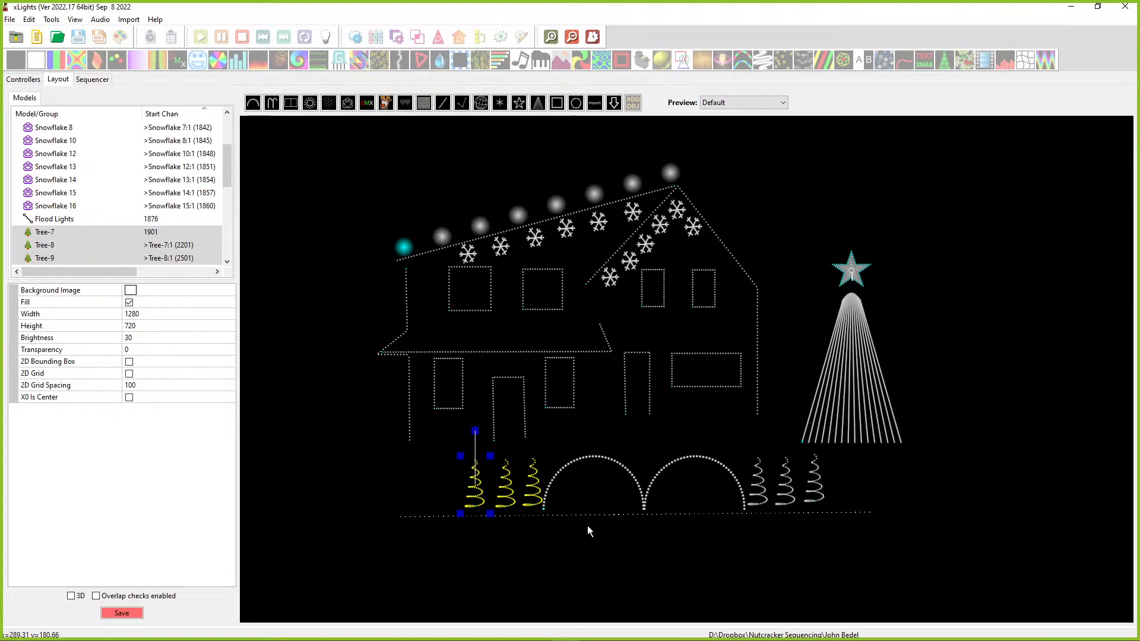
left_click(471, 499)
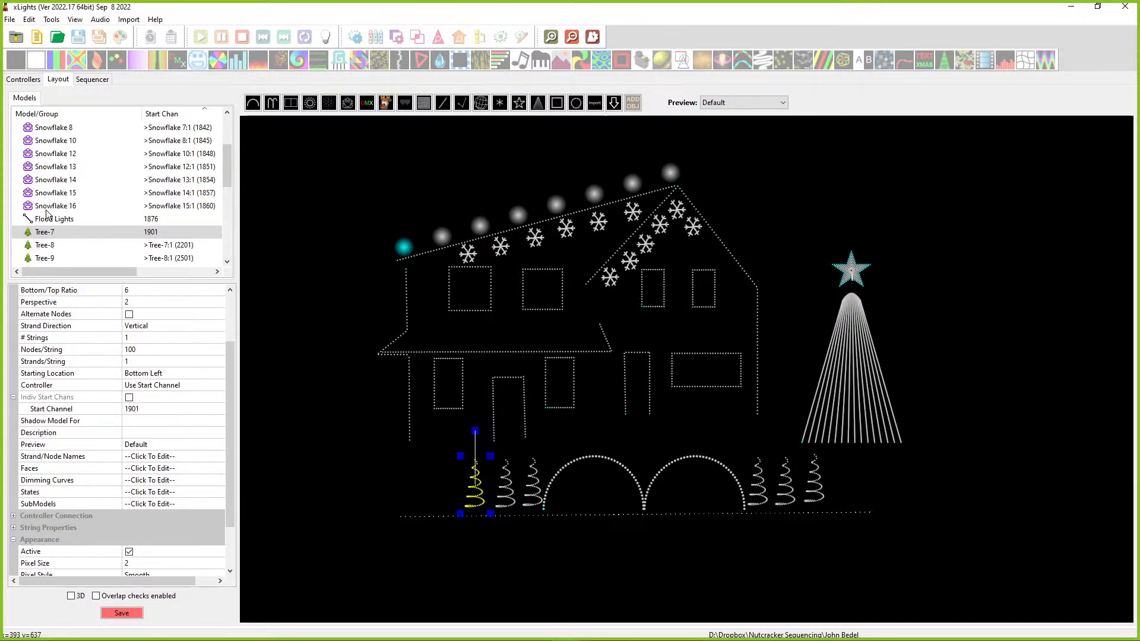
mouse_move(25, 241)
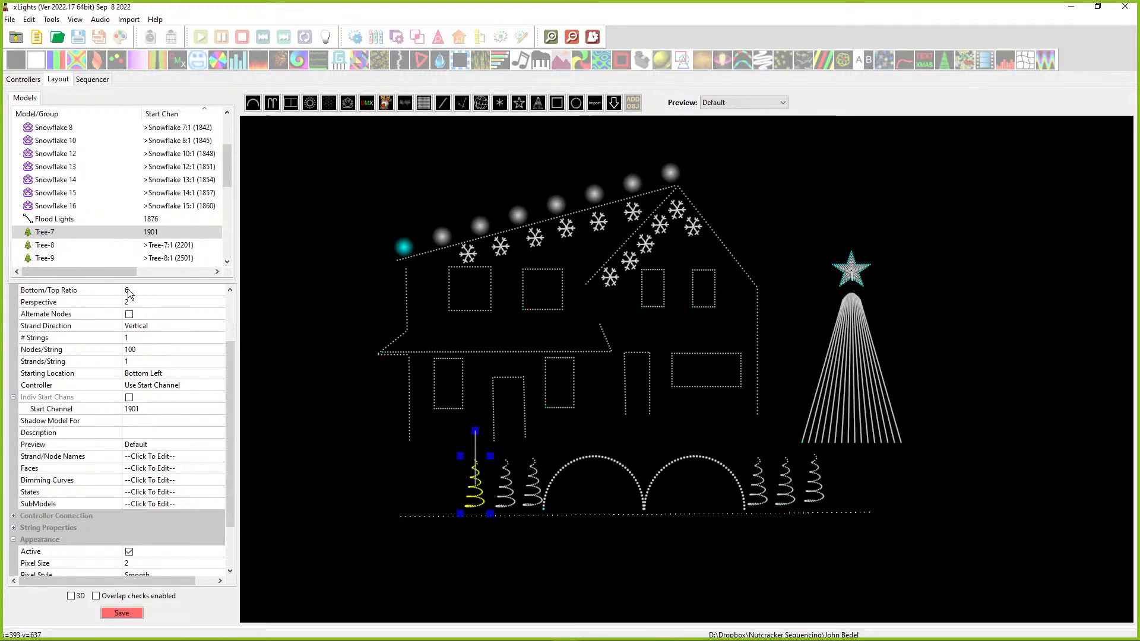
scroll(134, 304, "up", 2)
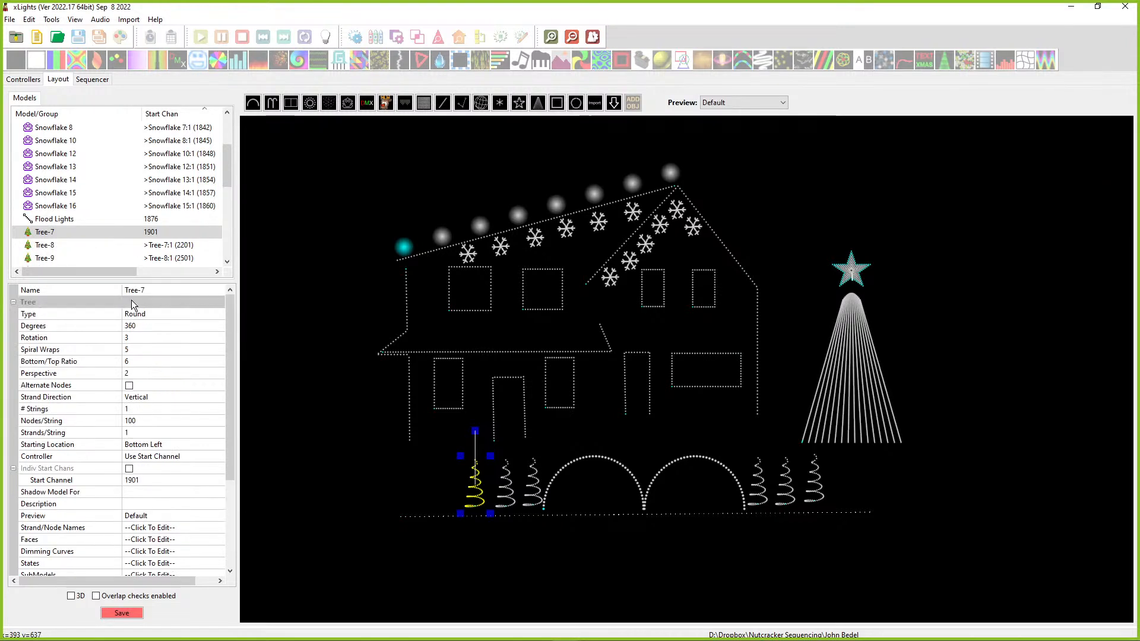
left_click(140, 338)
left_click(135, 375)
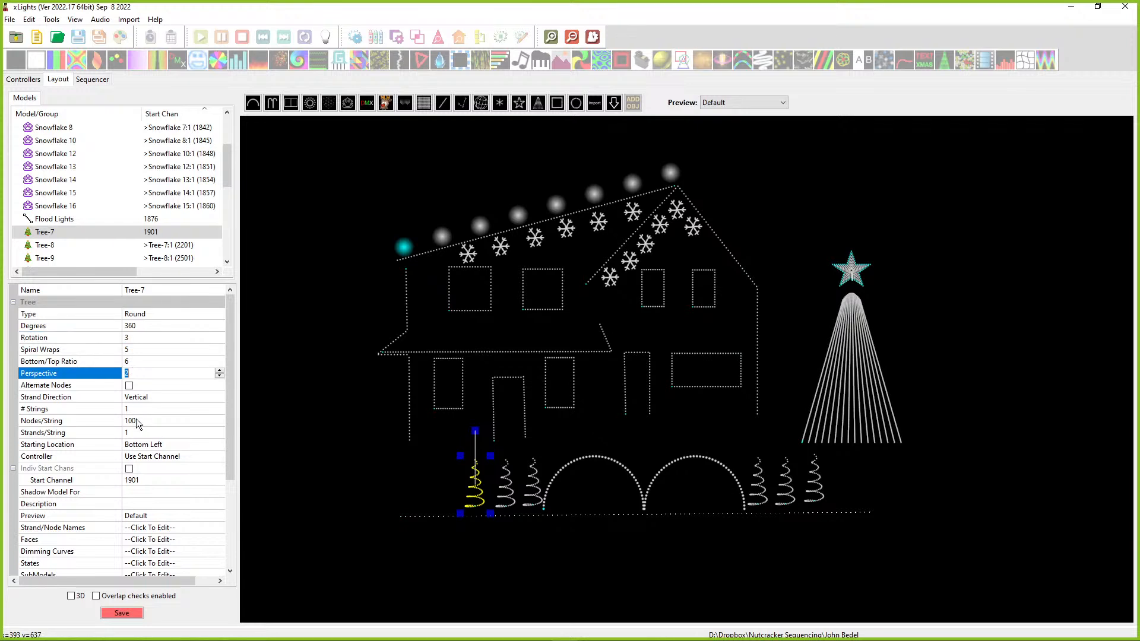
left_click(141, 408)
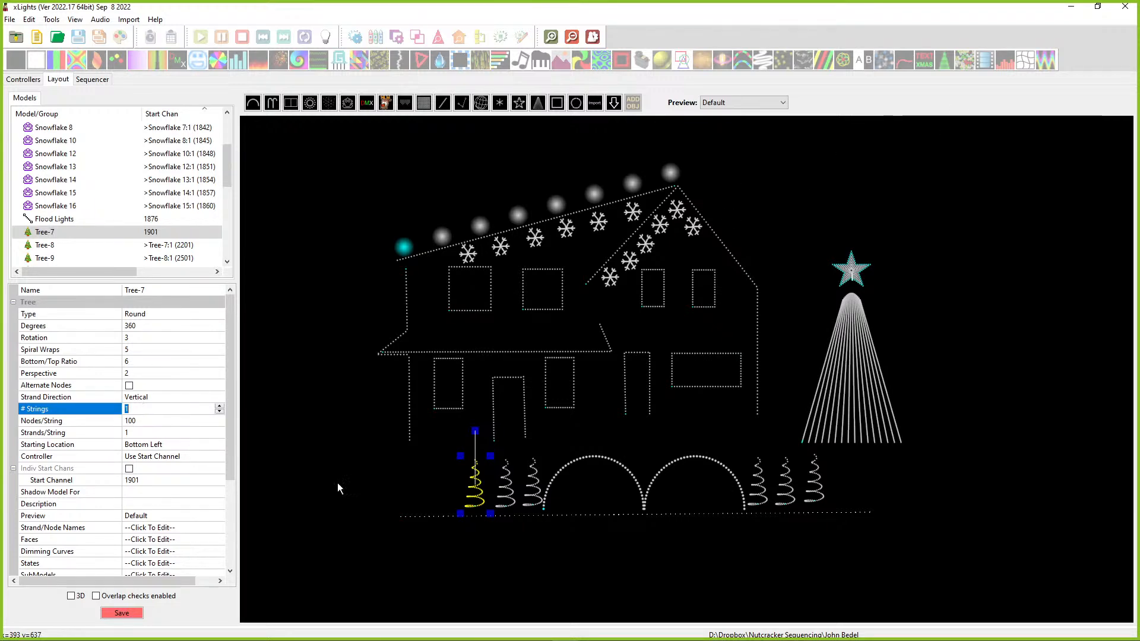
Step: Create a new sequence with the All Models view using Quick Start
left_click(36, 36)
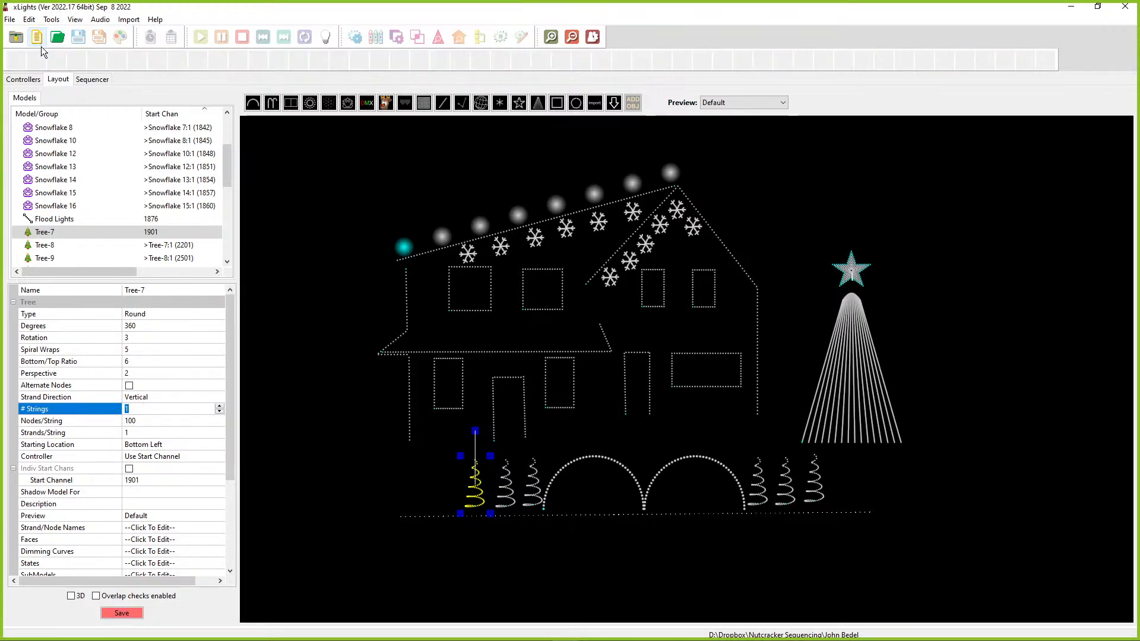
left_click(195, 192)
left_click(193, 153)
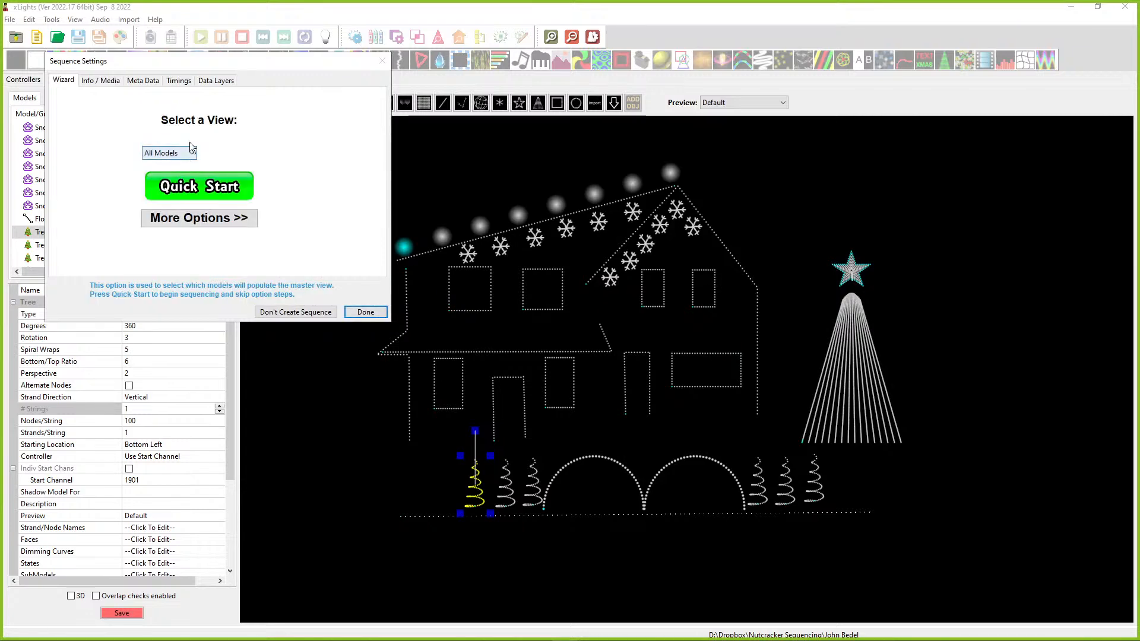
left_click(183, 176)
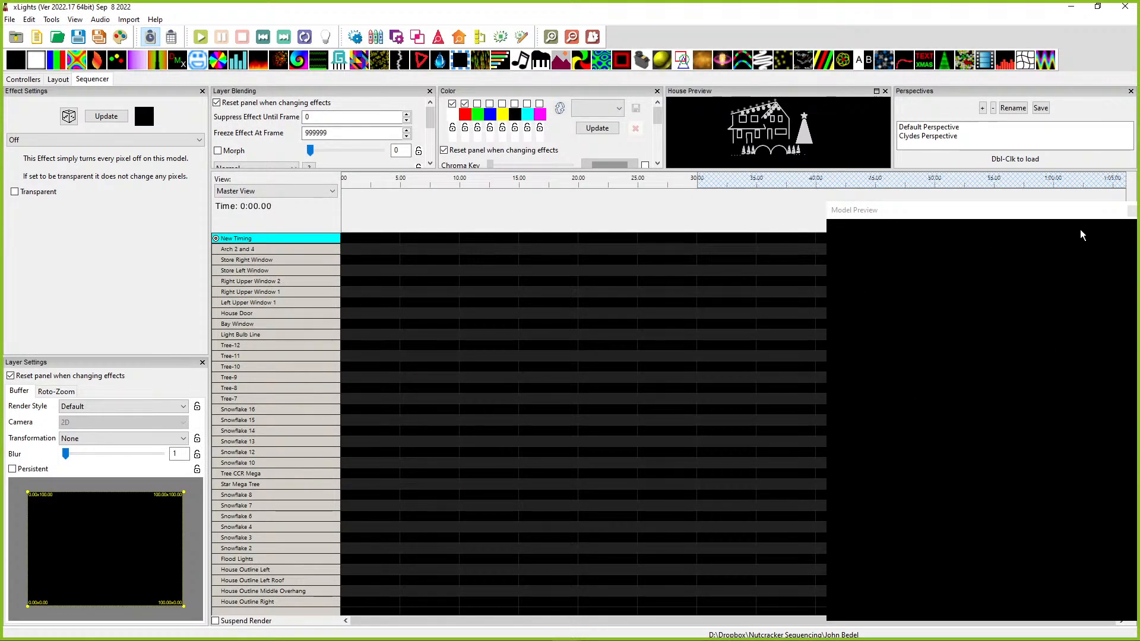
Step: Add a new Tree model to the house layout, placed just left of the leftmost spiral tree
left_click(58, 79)
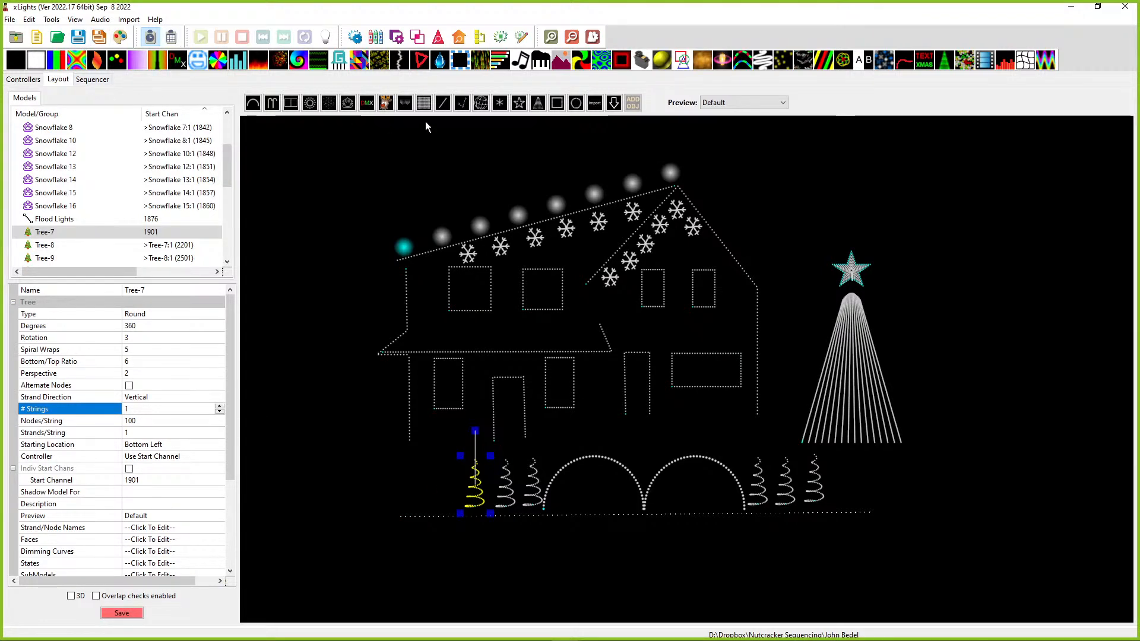
left_click(538, 103)
left_click_drag(408, 446, 459, 509)
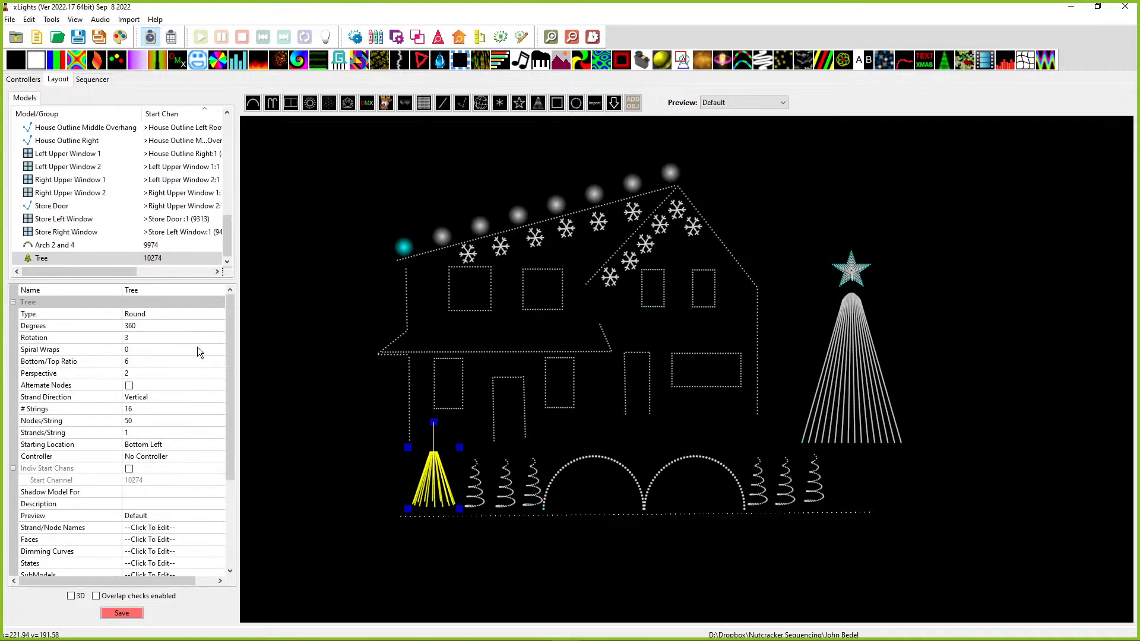
Step: Configure the new tree with 5 strings and 17 nodes per string
left_click(133, 363)
left_click(136, 374)
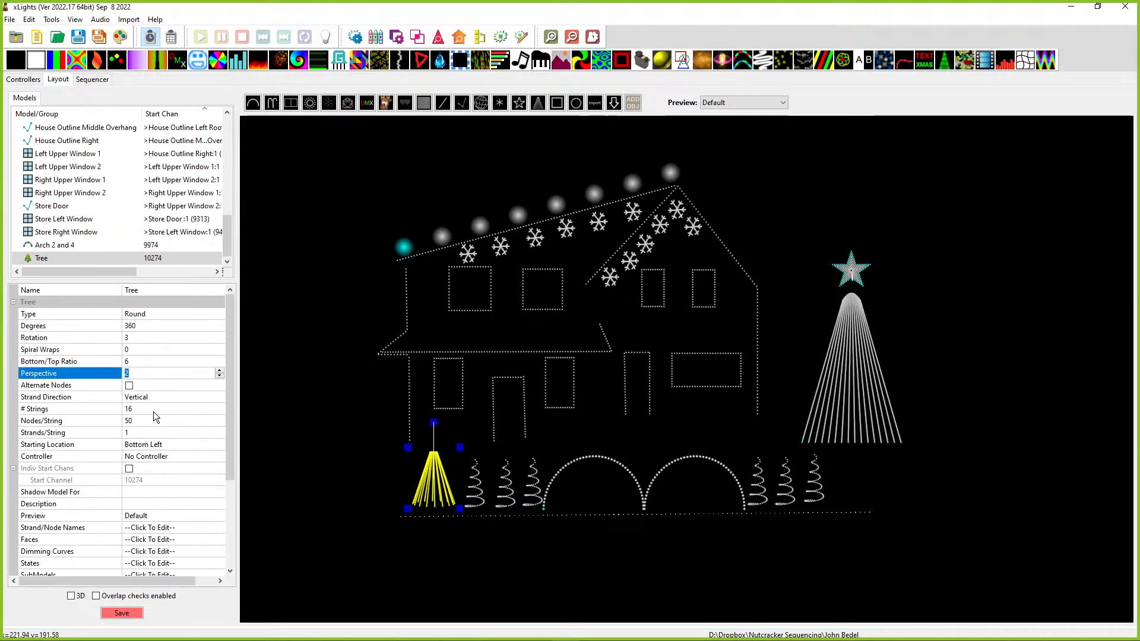
left_click(138, 406)
type("5")
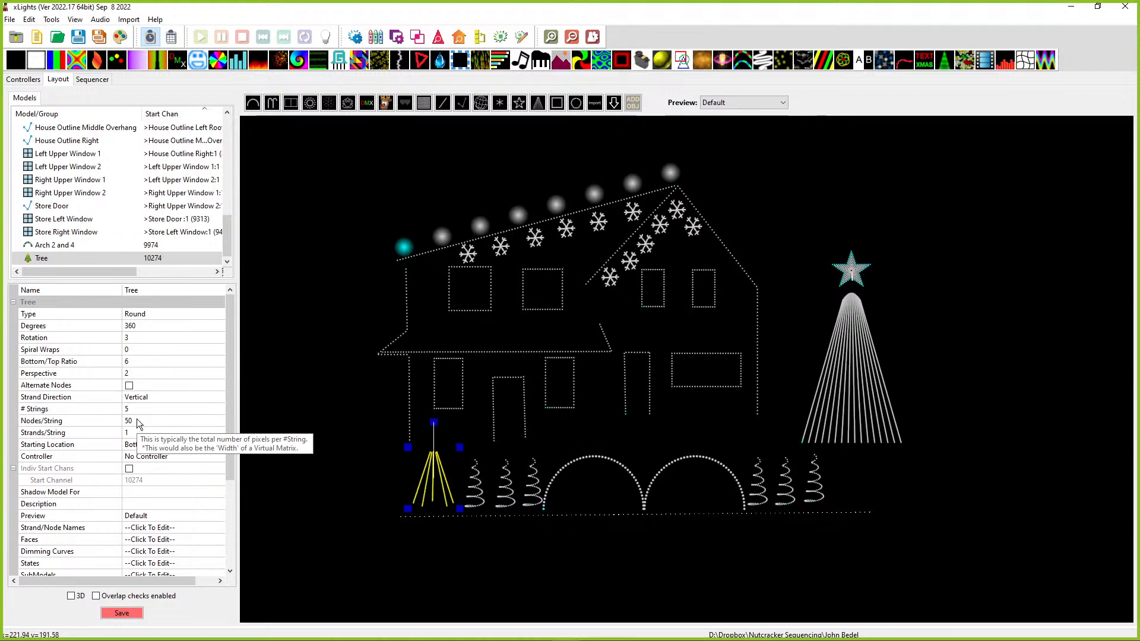
left_click(143, 421)
type("17")
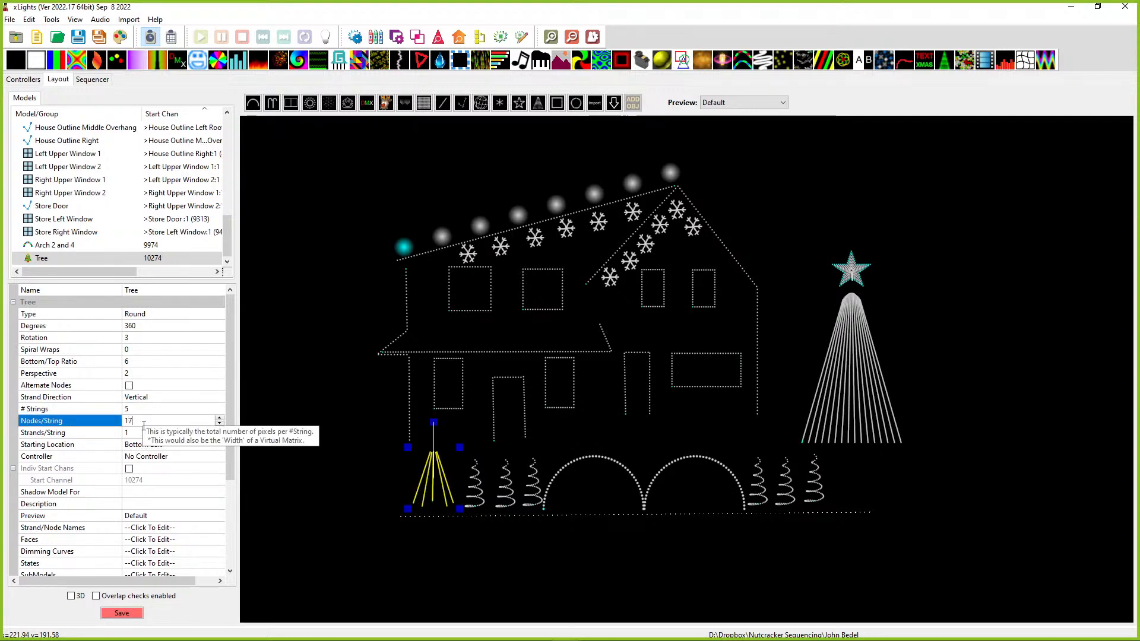
left_click(412, 506)
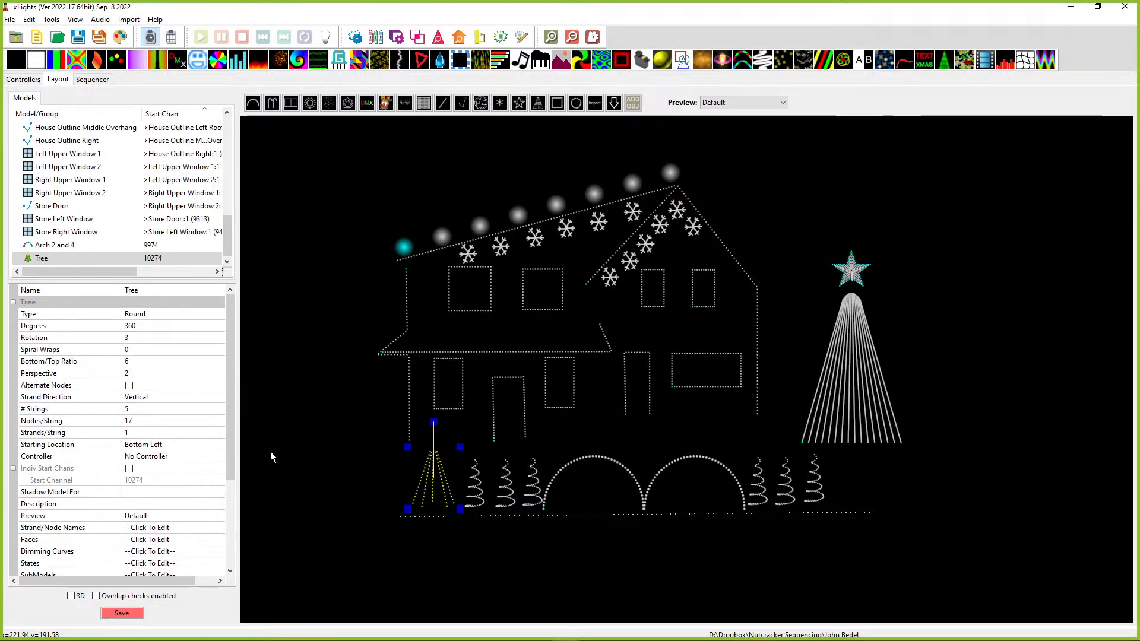
Step: Set the new tree's degrees to 180
left_click(148, 326)
type("180")
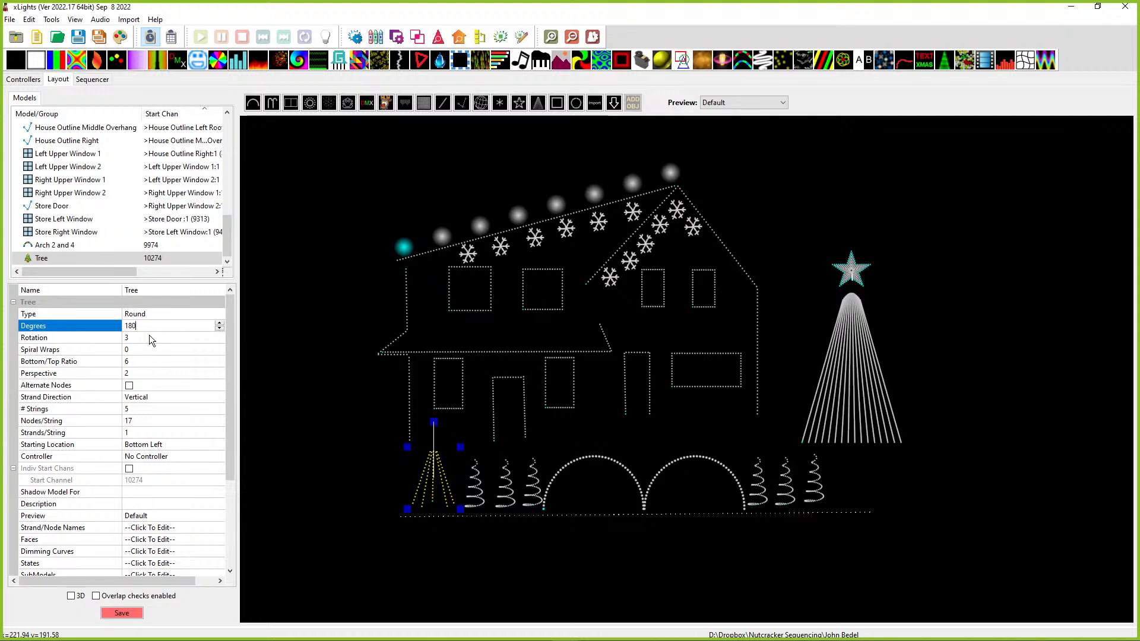
key("Tab")
Step: Narrow the new tree, nudge it into place beside the spiral trees, and select it in the model list
left_click_drag(407, 447, 420, 450)
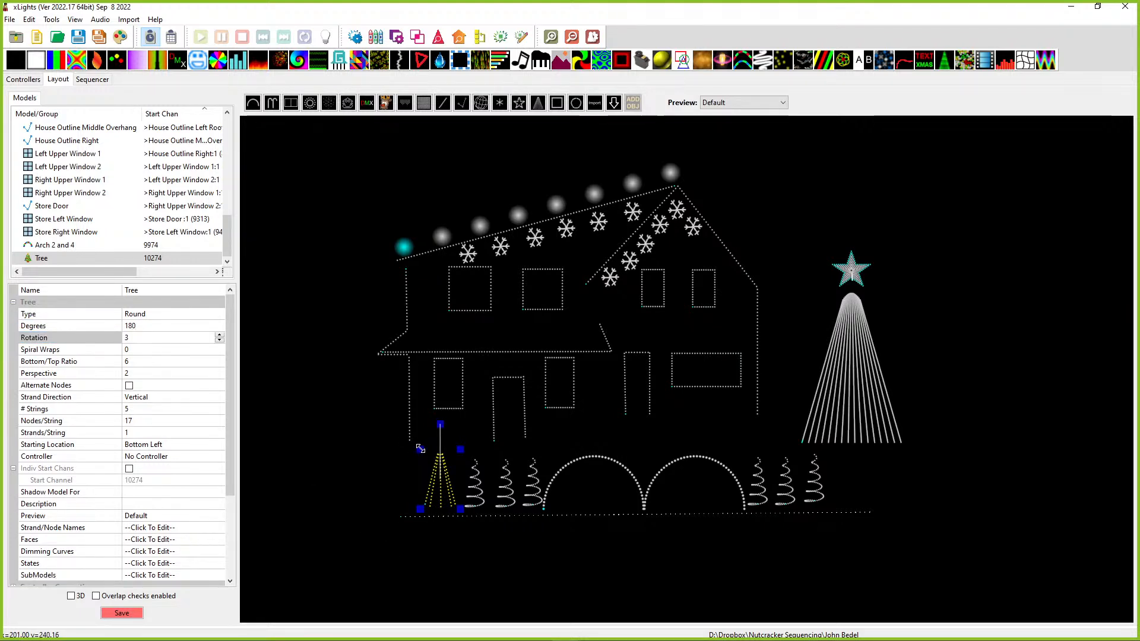
left_click_drag(446, 500, 447, 502)
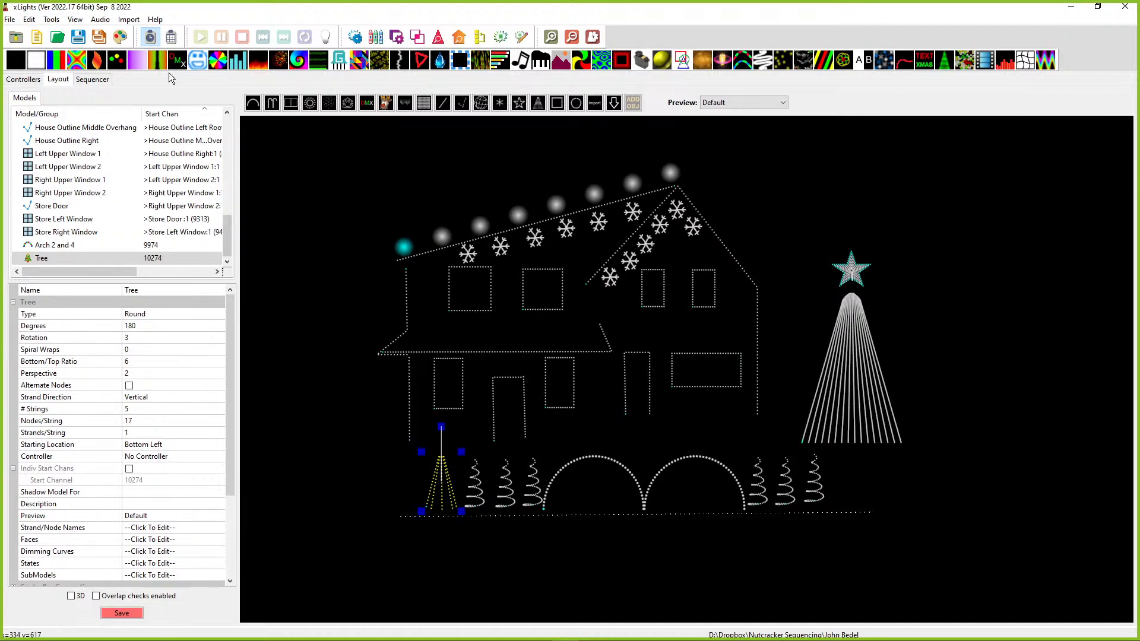
left_click(54, 247)
left_click(43, 258)
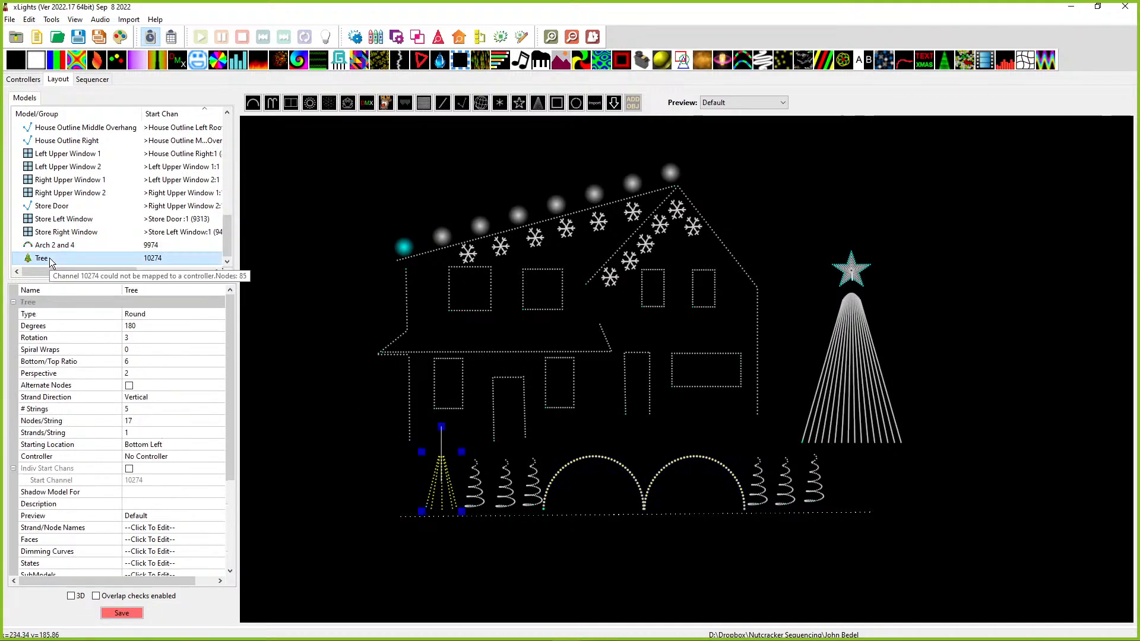
Step: Rename the new tree to Mini Tree and compare its properties with those of the neighbouring spiral tree
left_click(202, 291)
type("Mini")
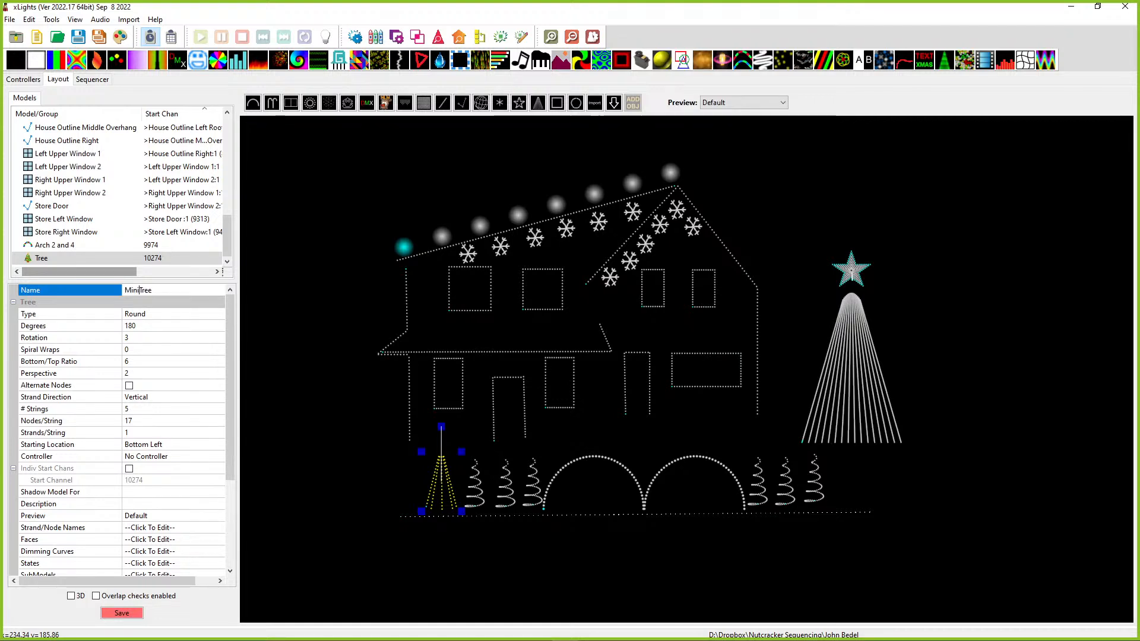
key("Return")
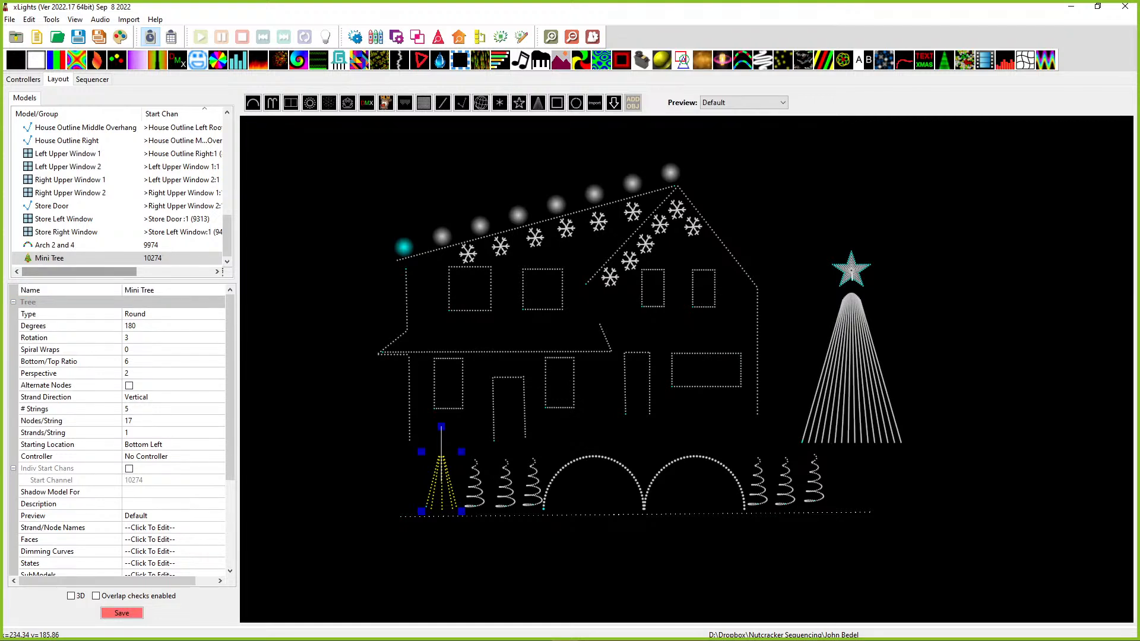
left_click(482, 492)
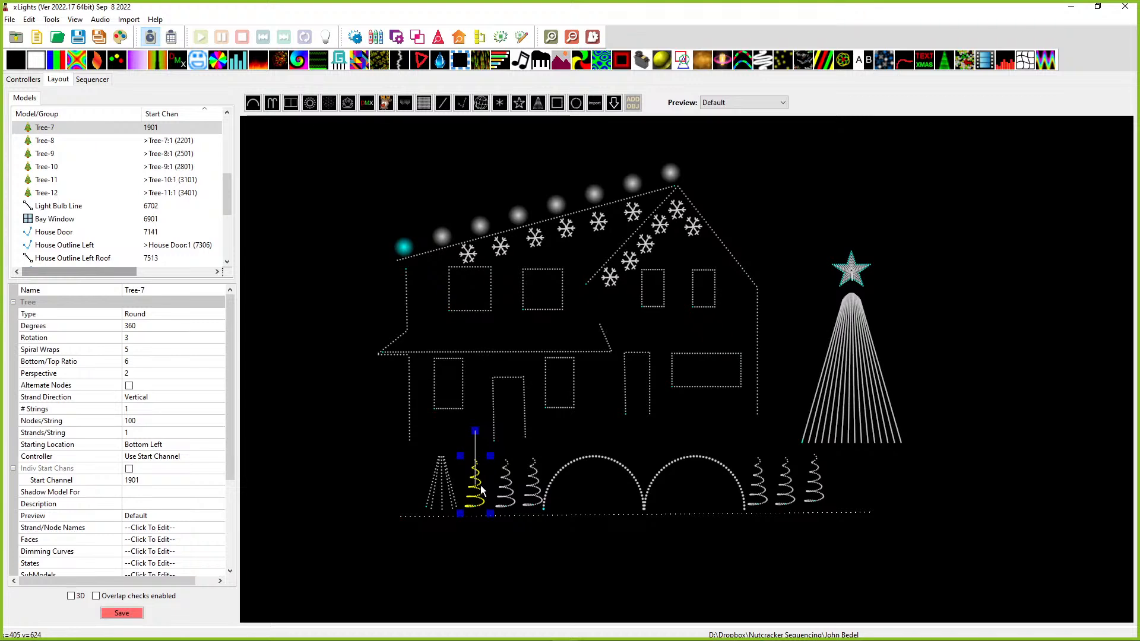
left_click(442, 491)
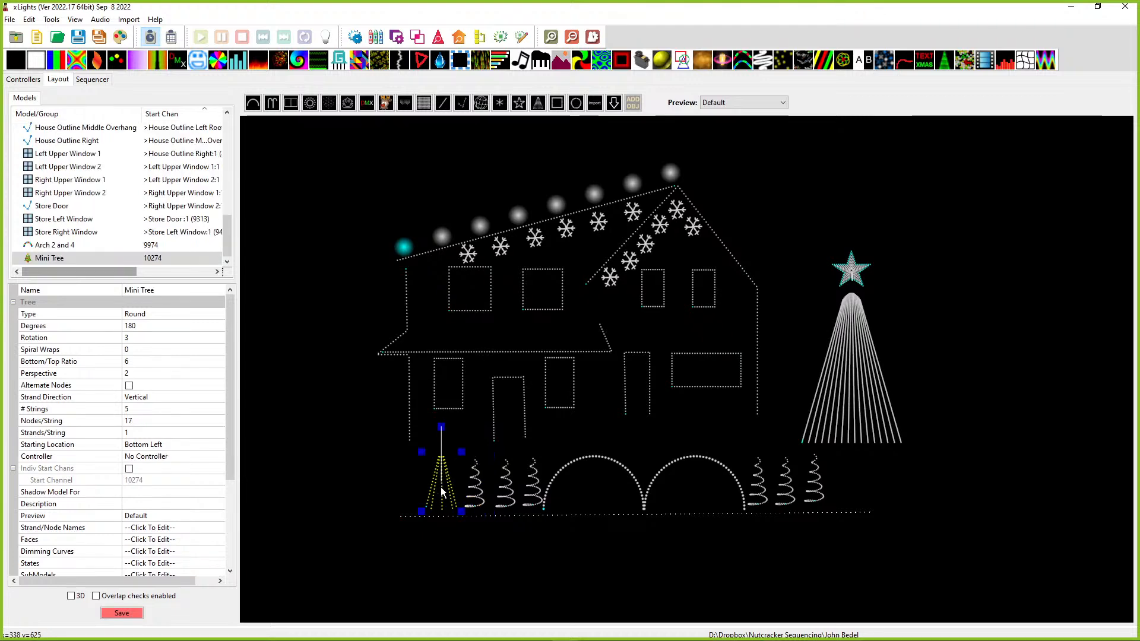
Step: Open the sequencer, reset its windows to their defaults and dock them all
left_click(92, 79)
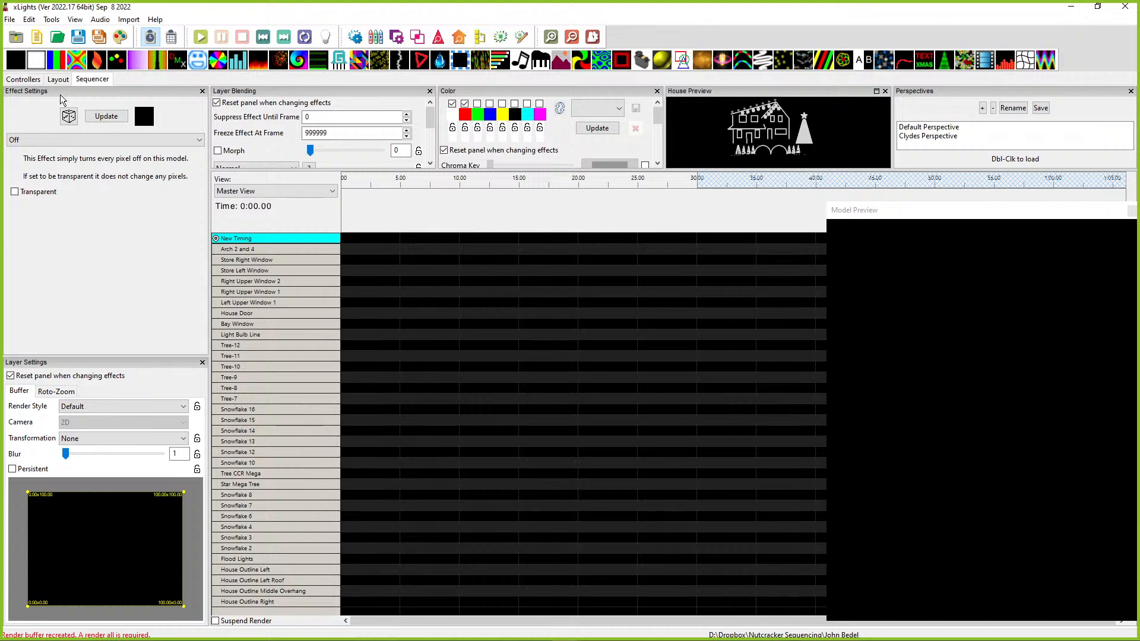
left_click(75, 19)
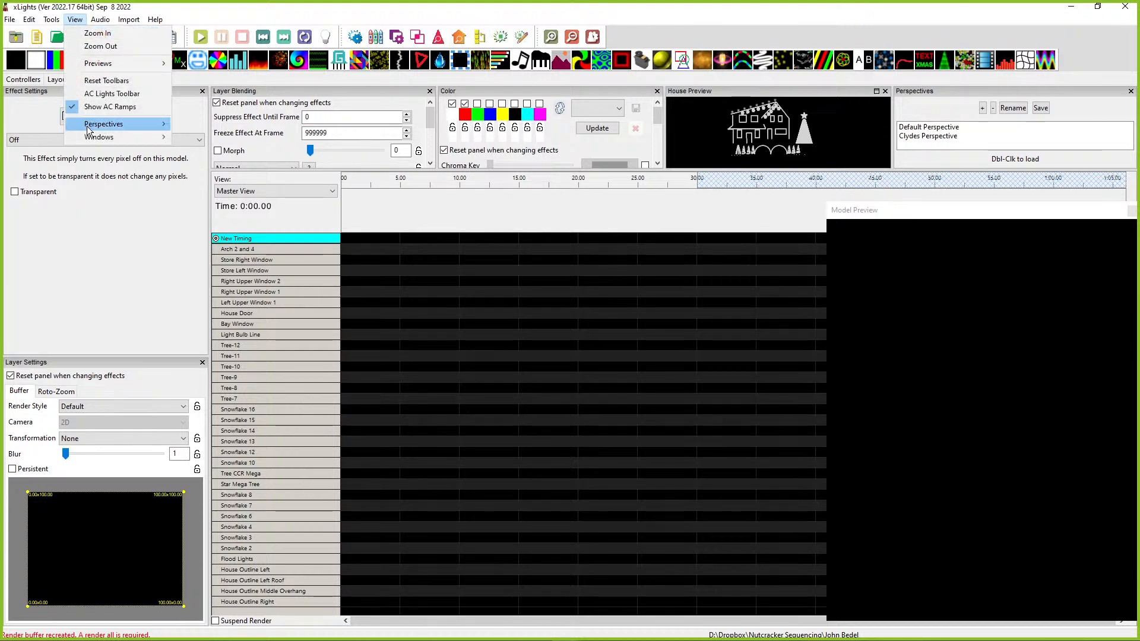
mouse_move(116, 143)
left_click(219, 389)
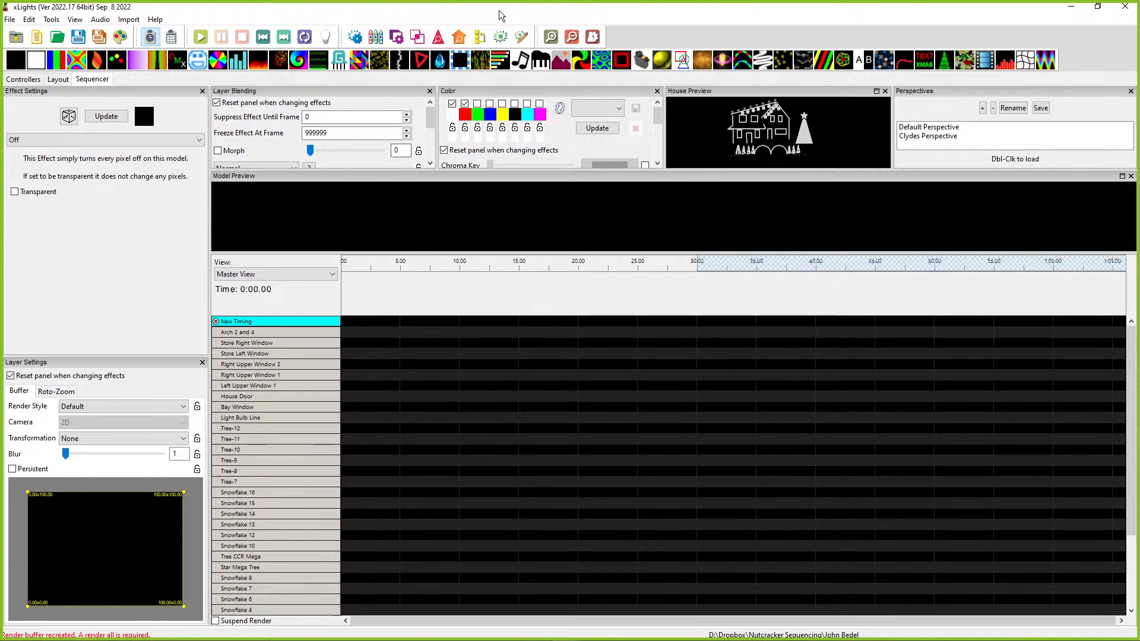
left_click(75, 19)
mouse_move(119, 137)
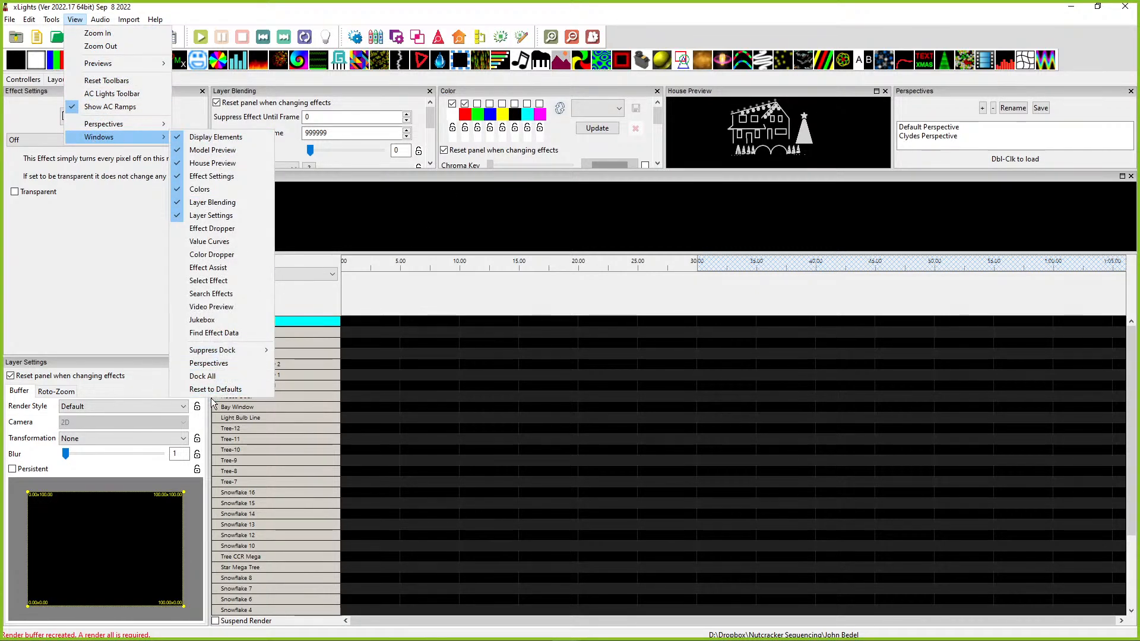
left_click(202, 377)
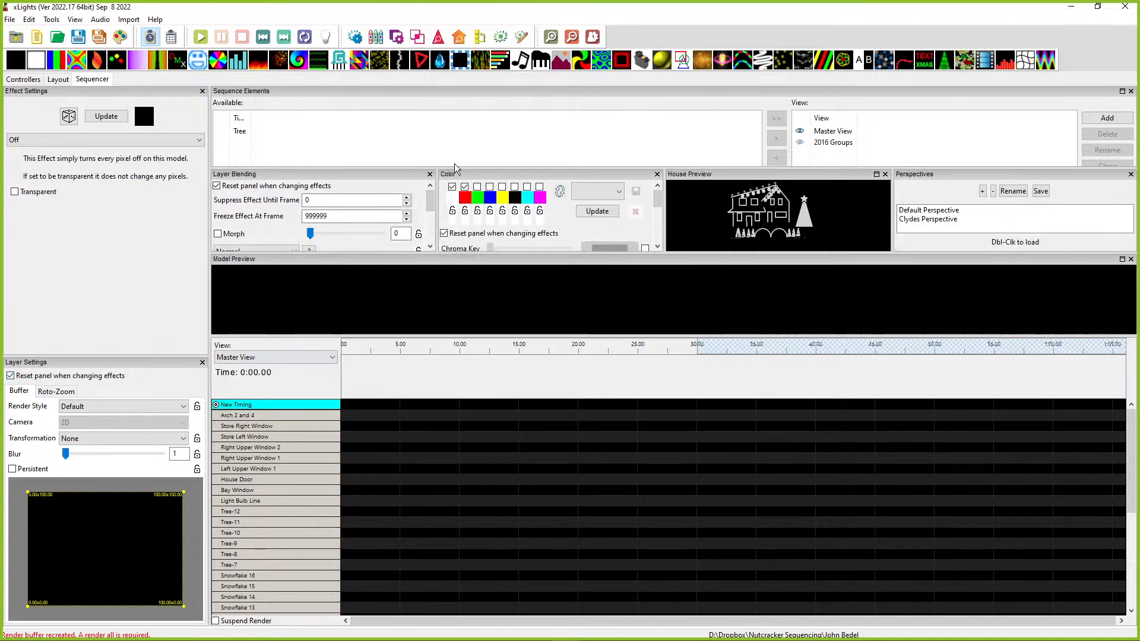
Step: Float the Sequence Elements window over the timeline and dock the Model Preview between the Color and House Preview panels
left_click_drag(390, 96, 843, 311)
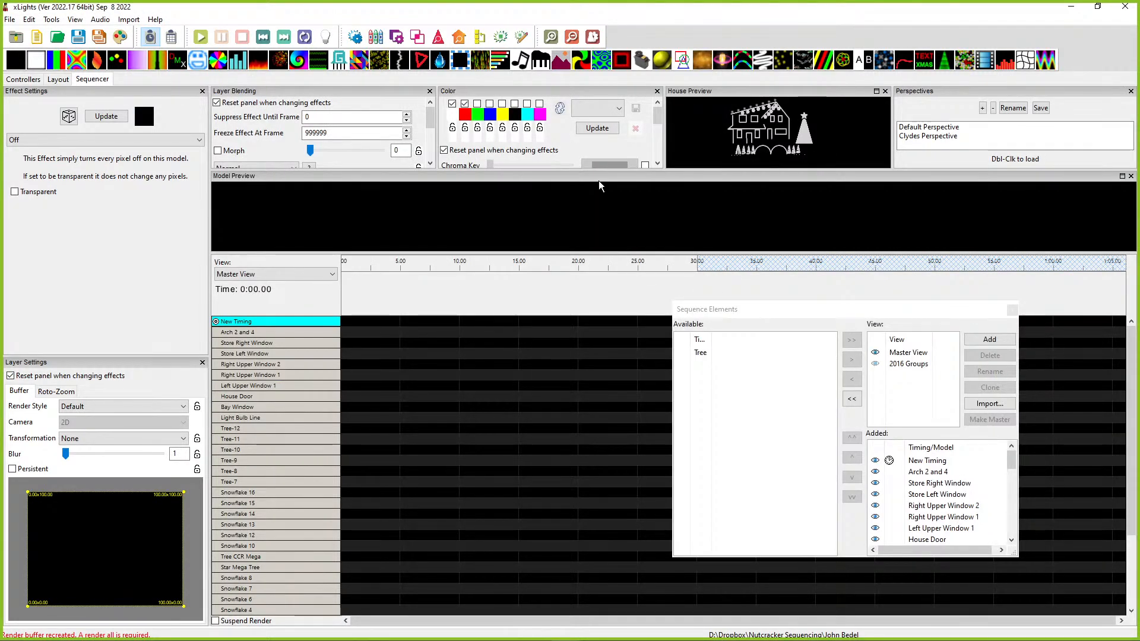
left_click_drag(234, 176, 663, 132)
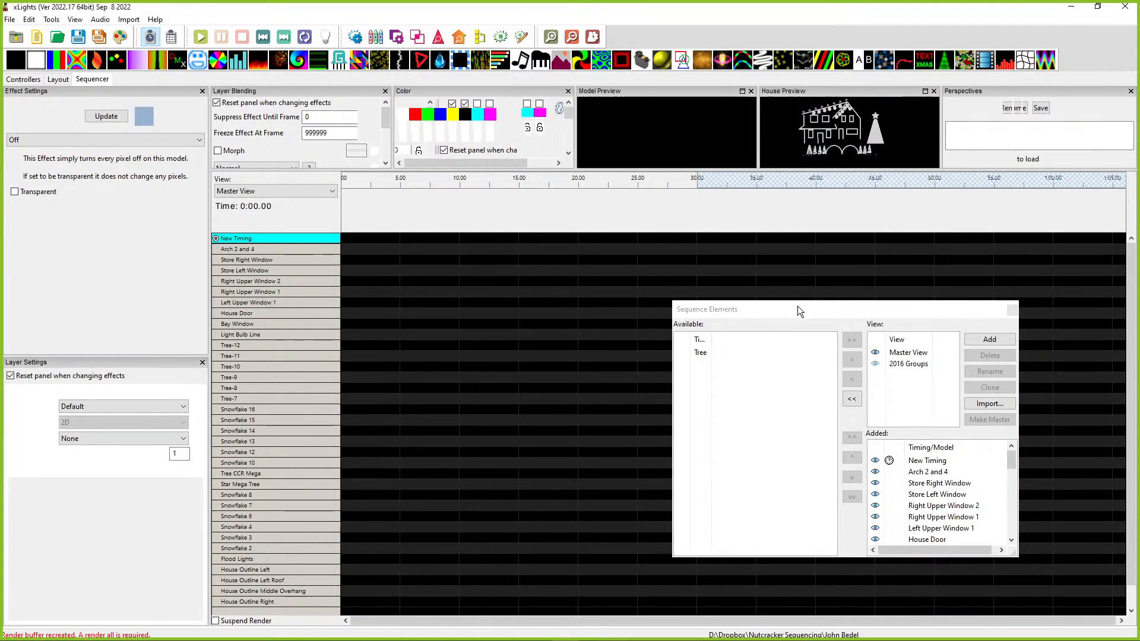
left_click_drag(797, 292, 799, 224)
Step: Add the available Tree model to the Master View directly below Snowflake 8 and close the Sequence Elements window
left_click(702, 267)
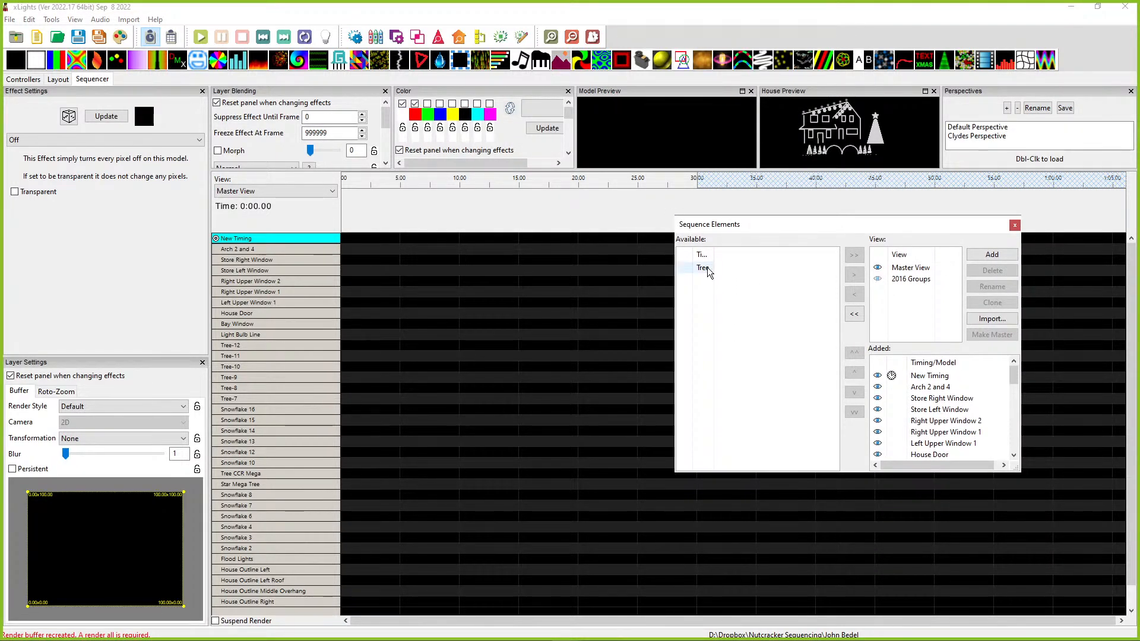
left_click_drag(675, 324, 556, 314)
left_click_drag(595, 250, 674, 250)
scroll(890, 416, "down", 6)
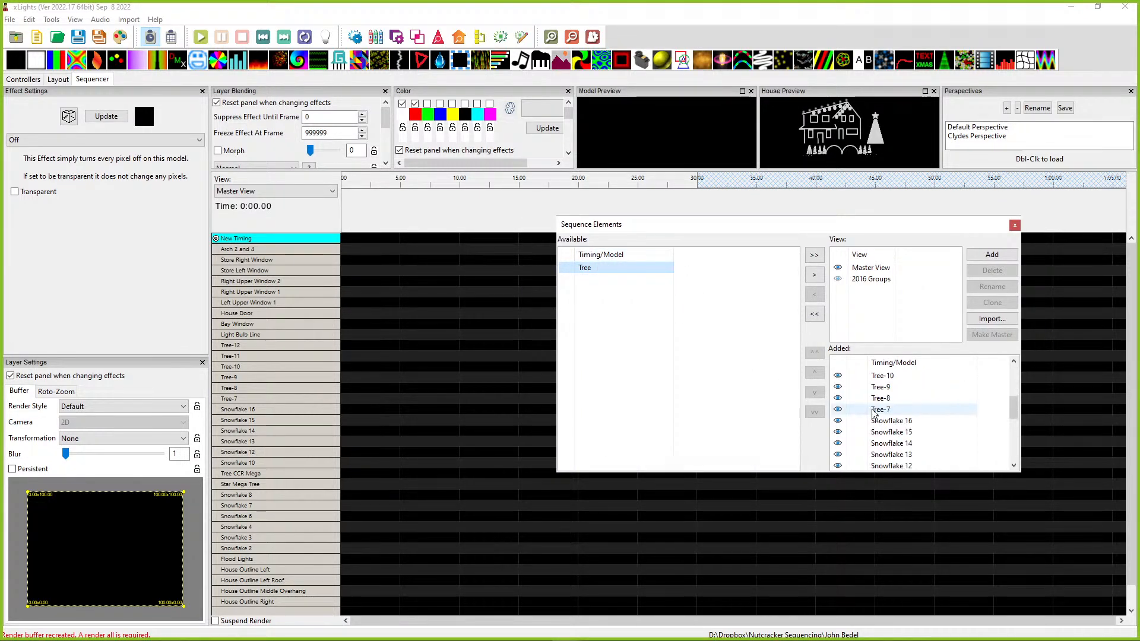
left_click(861, 420)
scroll(863, 451, "down", 2)
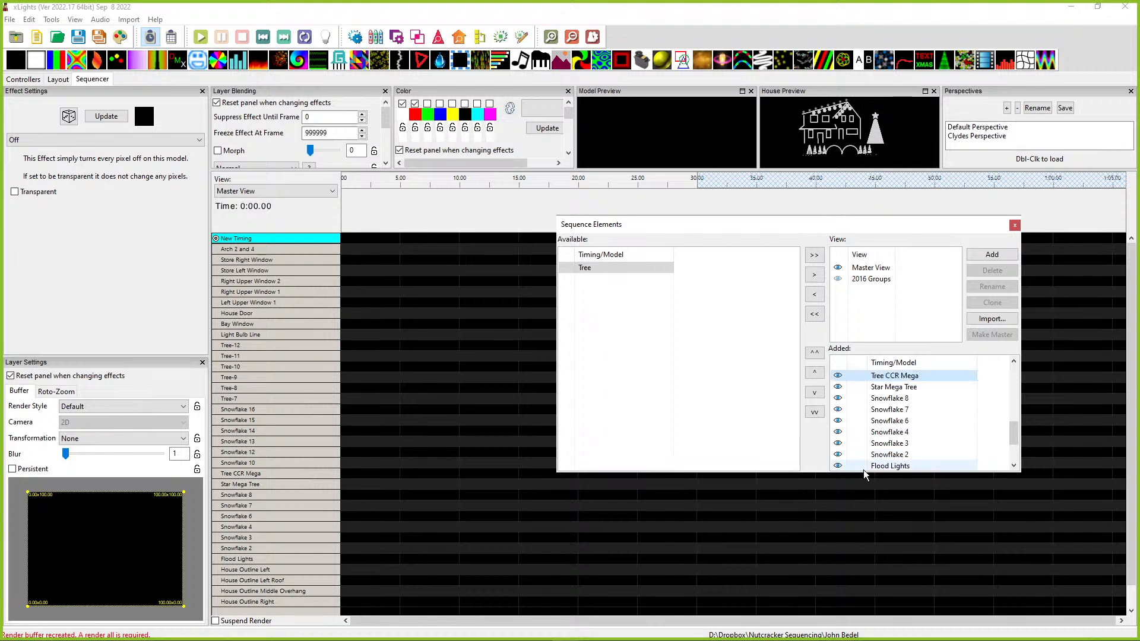
left_click_drag(863, 474, 861, 600)
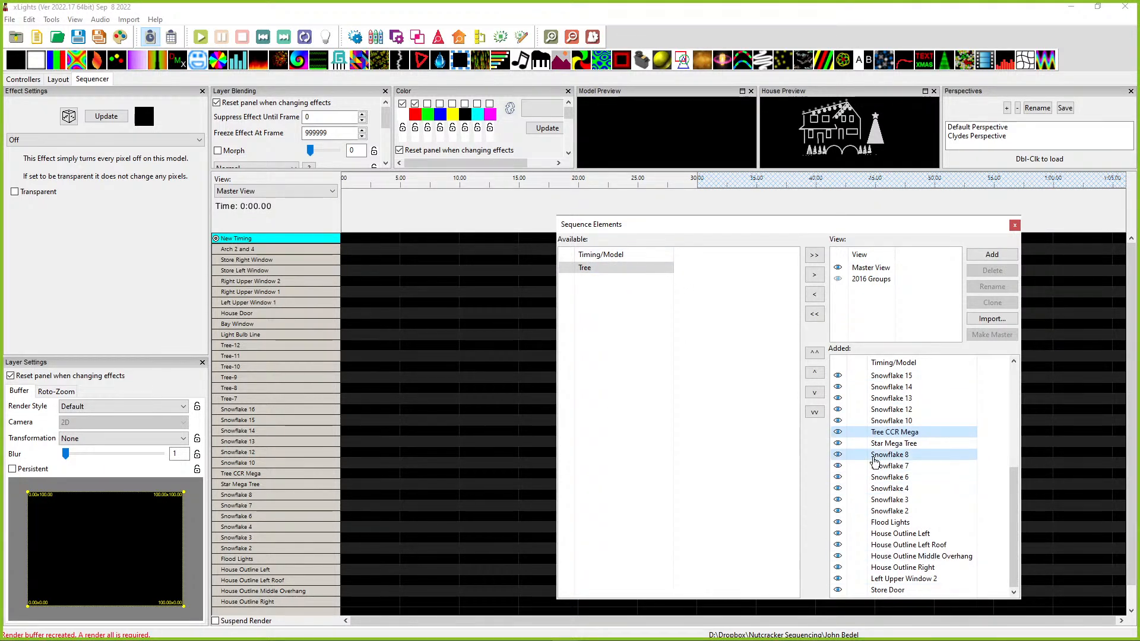
left_click_drag(879, 469, 879, 469)
left_click(1014, 225)
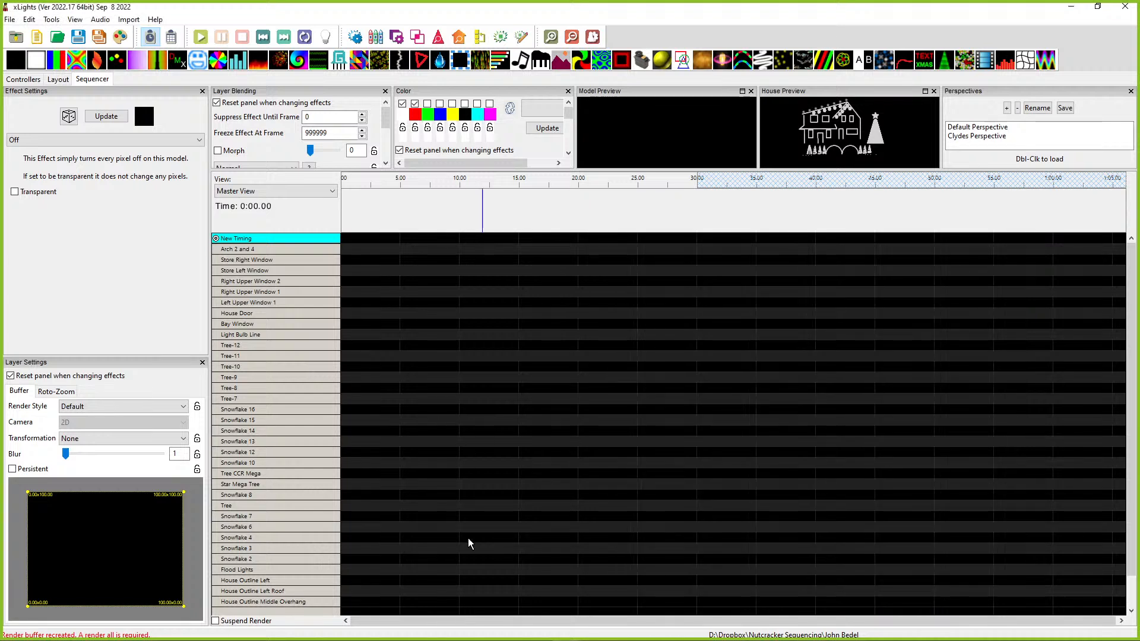
Step: Place an On effect on the Tree row near 1 second and extend it to about 5.5 seconds
scroll(380, 529, "down", 2)
left_click(353, 474)
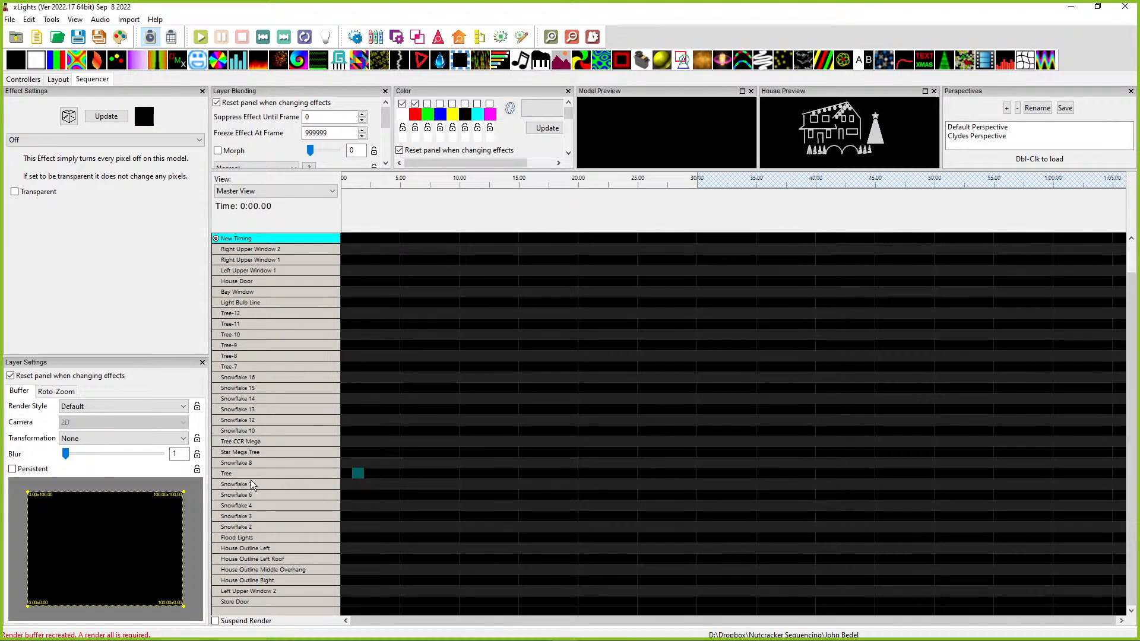
left_click(254, 483)
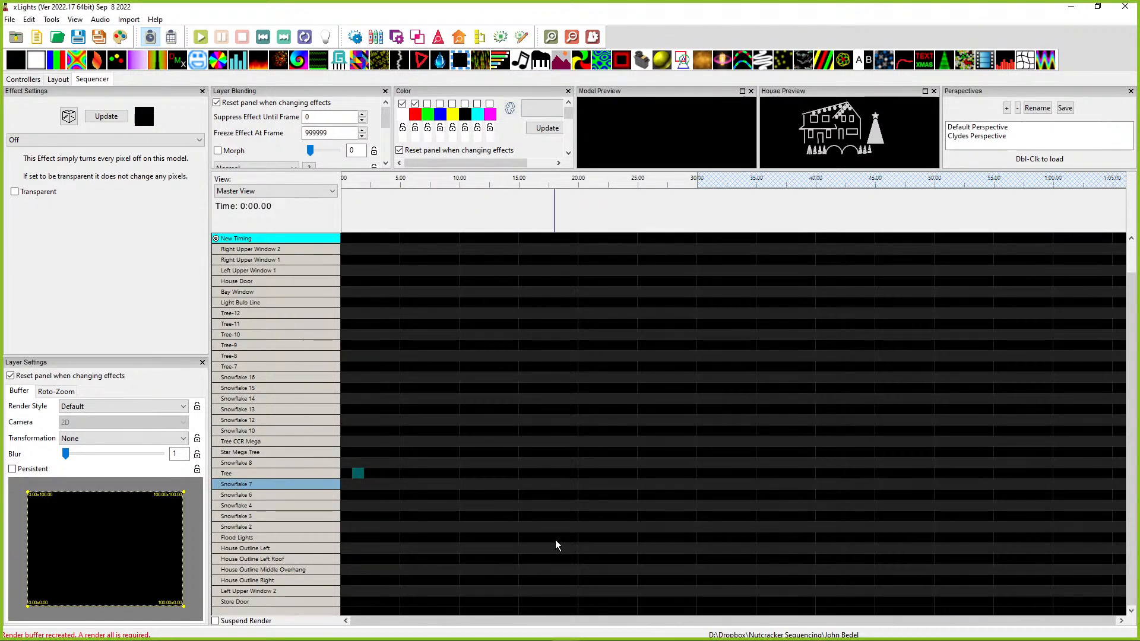
key("o")
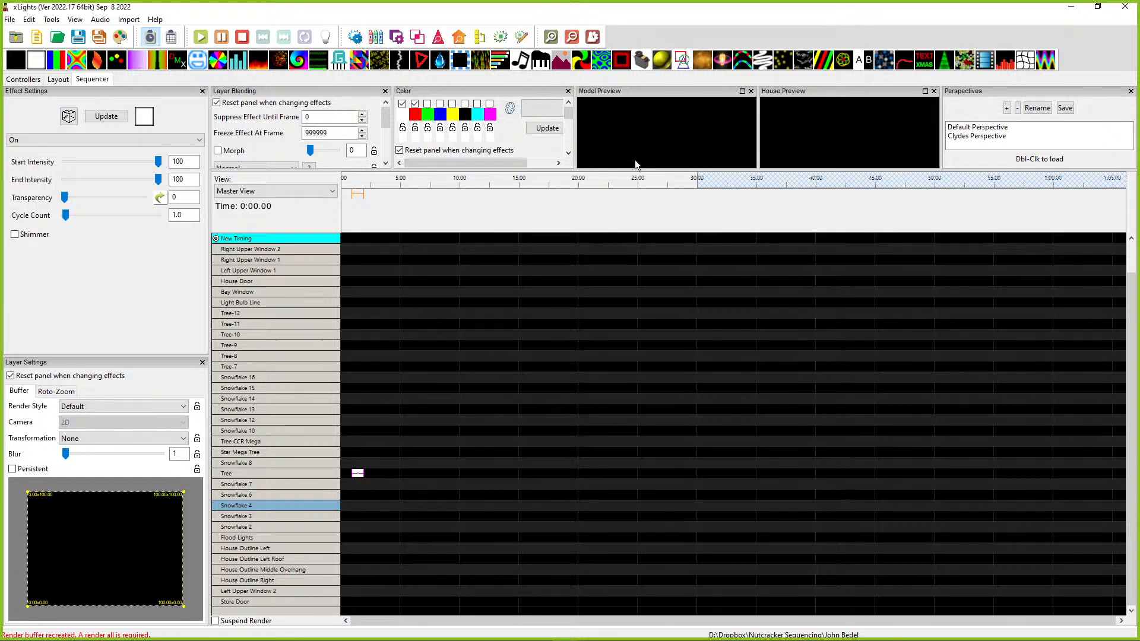
left_click_drag(364, 473, 406, 473)
Step: Float the Model Preview window beside the timeline rows and render the whole sequence
right_click(657, 153)
left_click(672, 161)
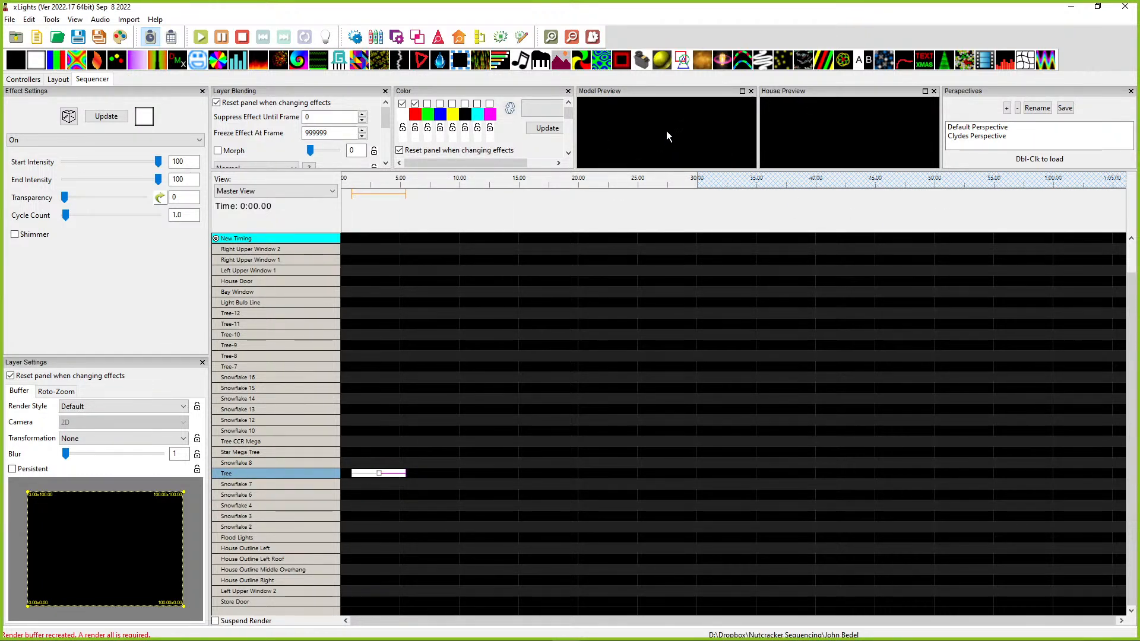
left_click_drag(611, 91, 843, 207)
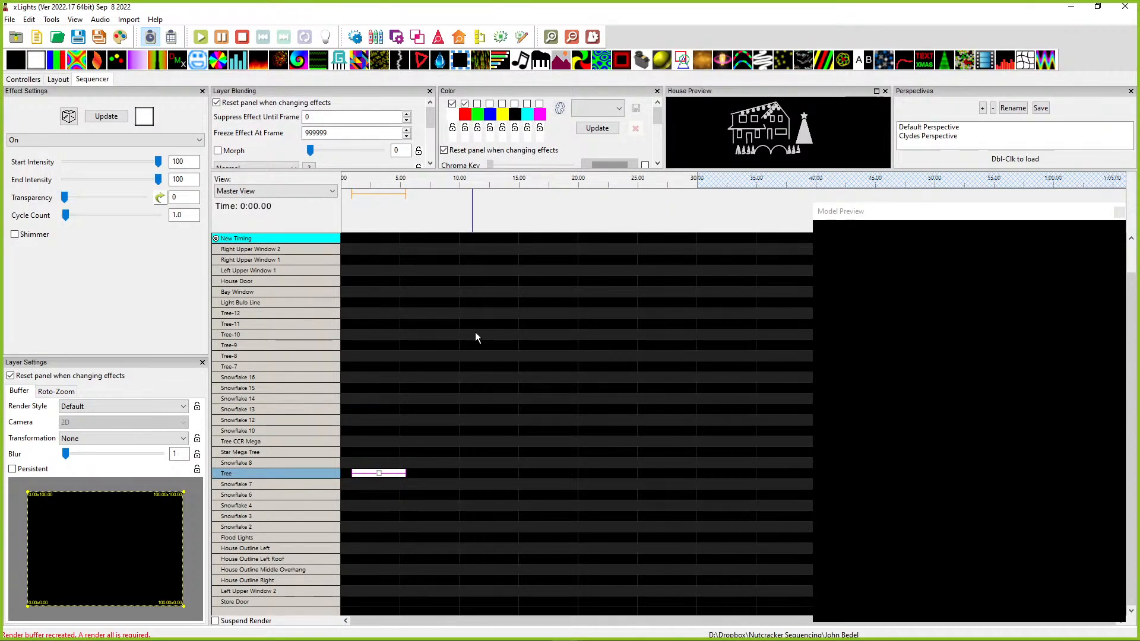
left_click(118, 38)
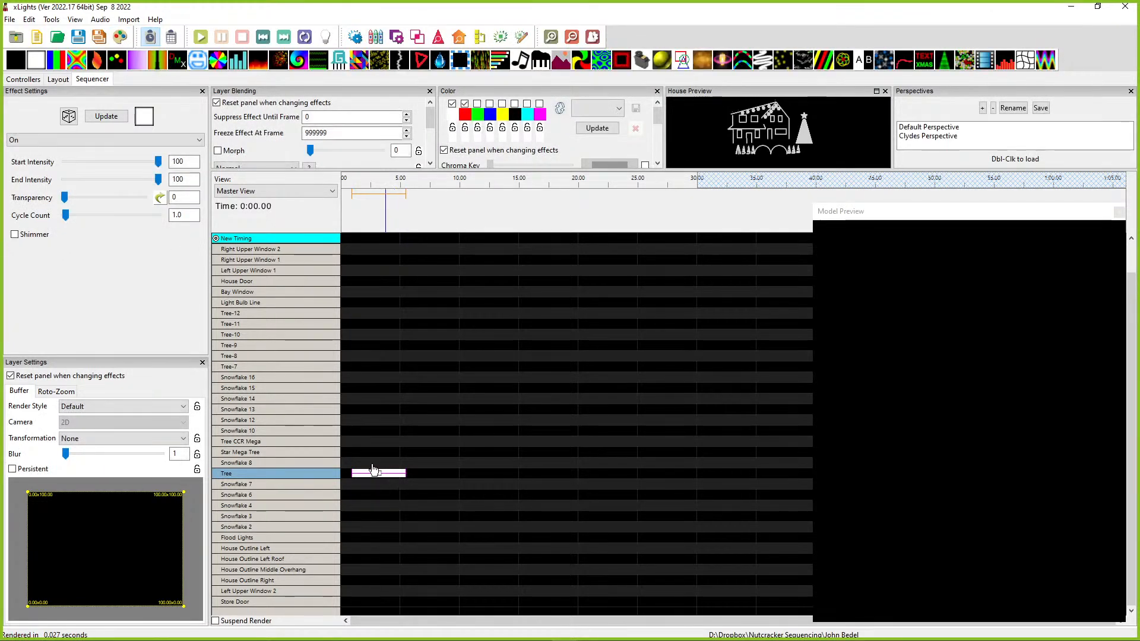
Step: Replace the current sequence with a new animation sequence containing all models, and open it in the sequencer
left_click(56, 81)
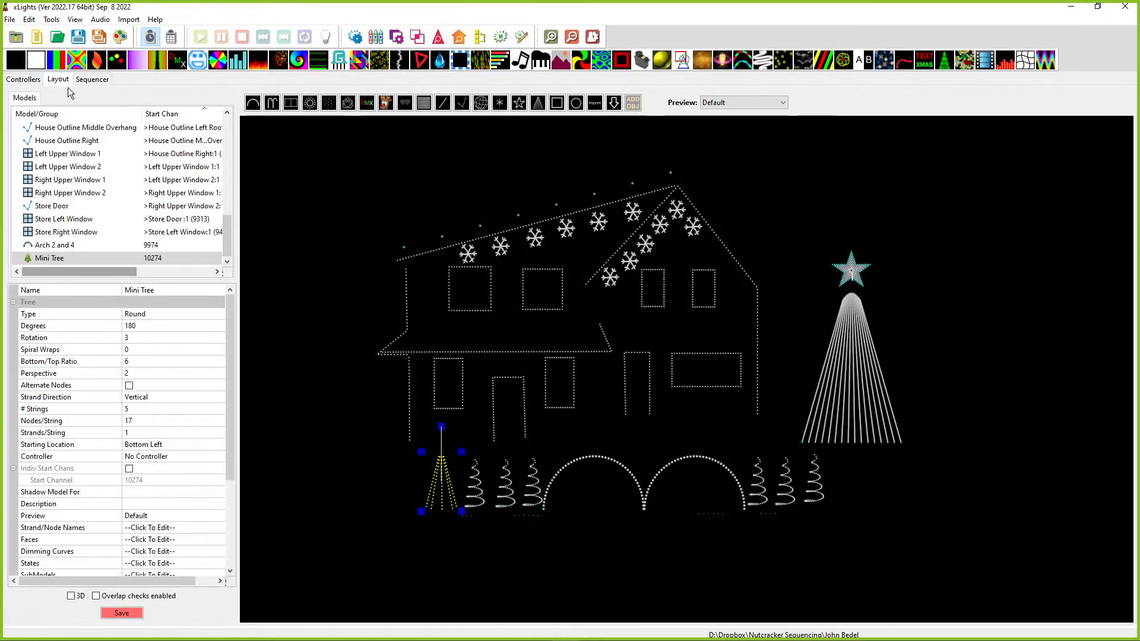
left_click(36, 38)
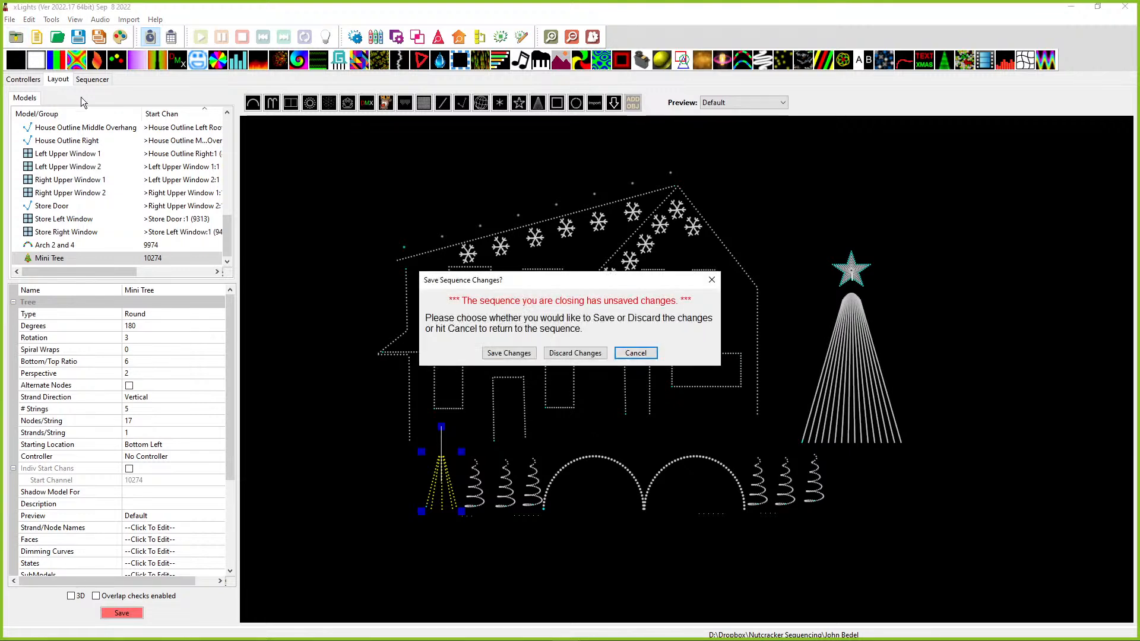
left_click(531, 352)
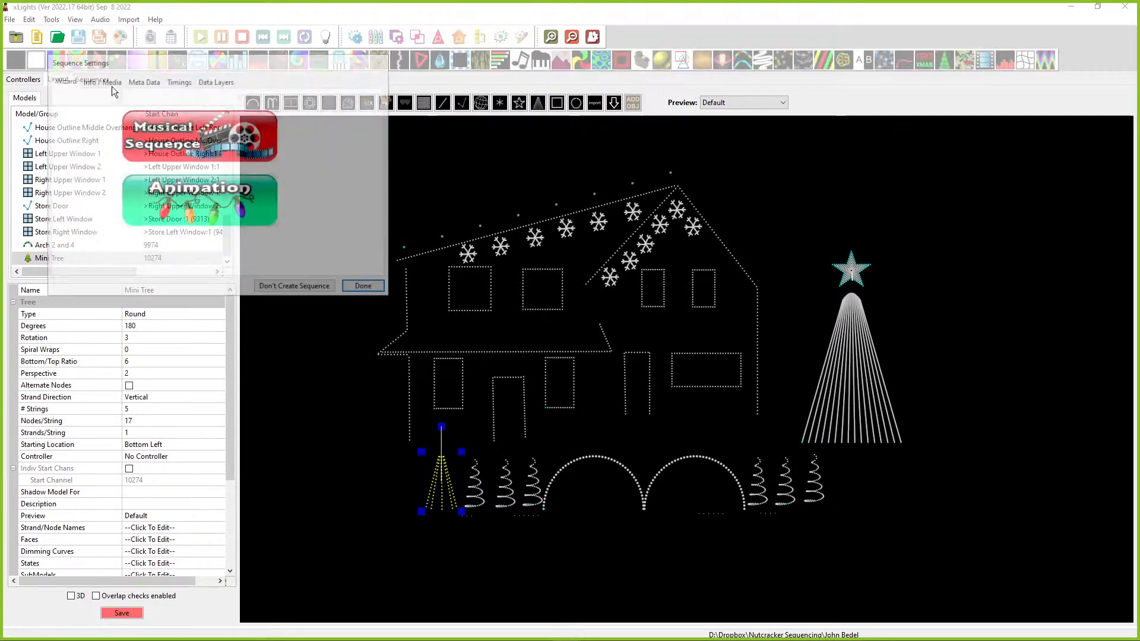
left_click(190, 166)
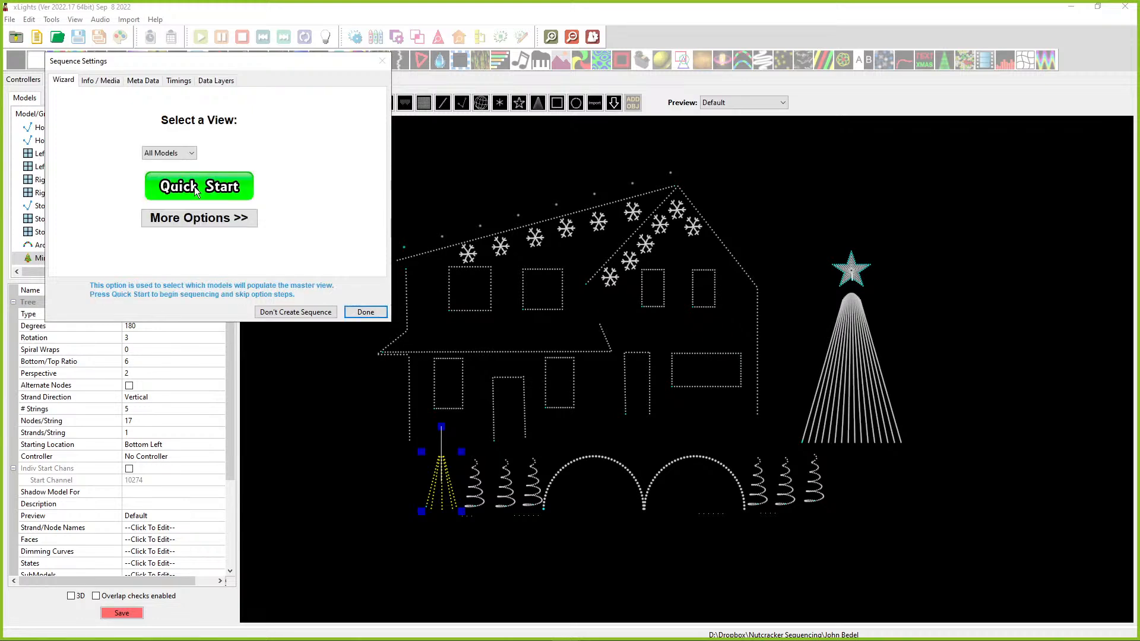
left_click(196, 189)
left_click(92, 79)
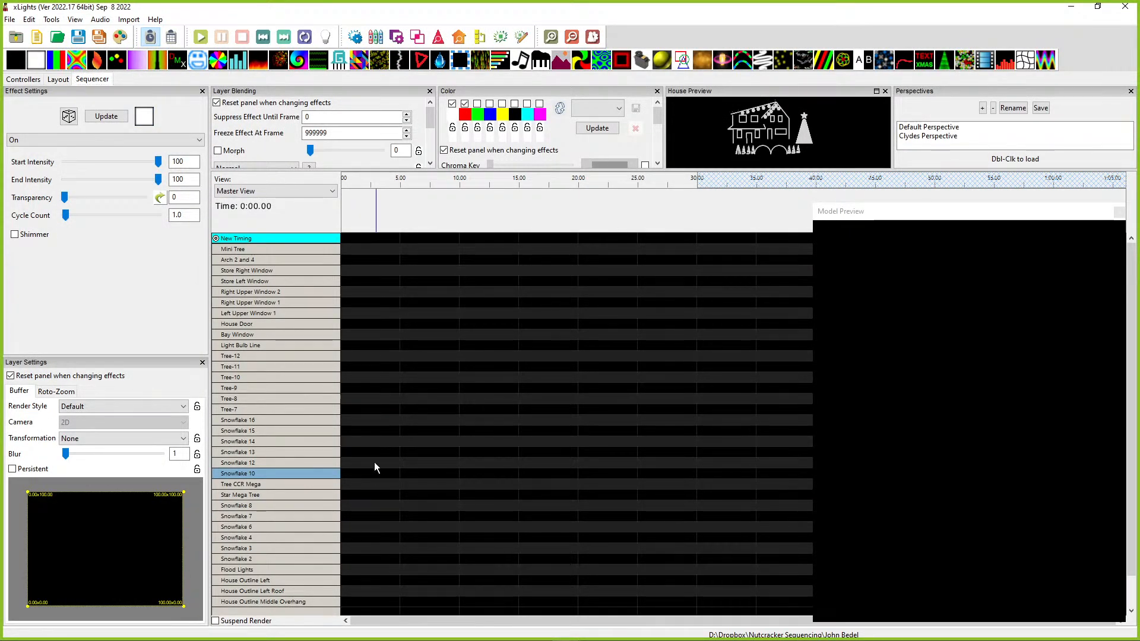
Step: Add an On effect at about 4 seconds to both the Tree-7 row and the Mini Tree row
scroll(266, 394, "down", 1)
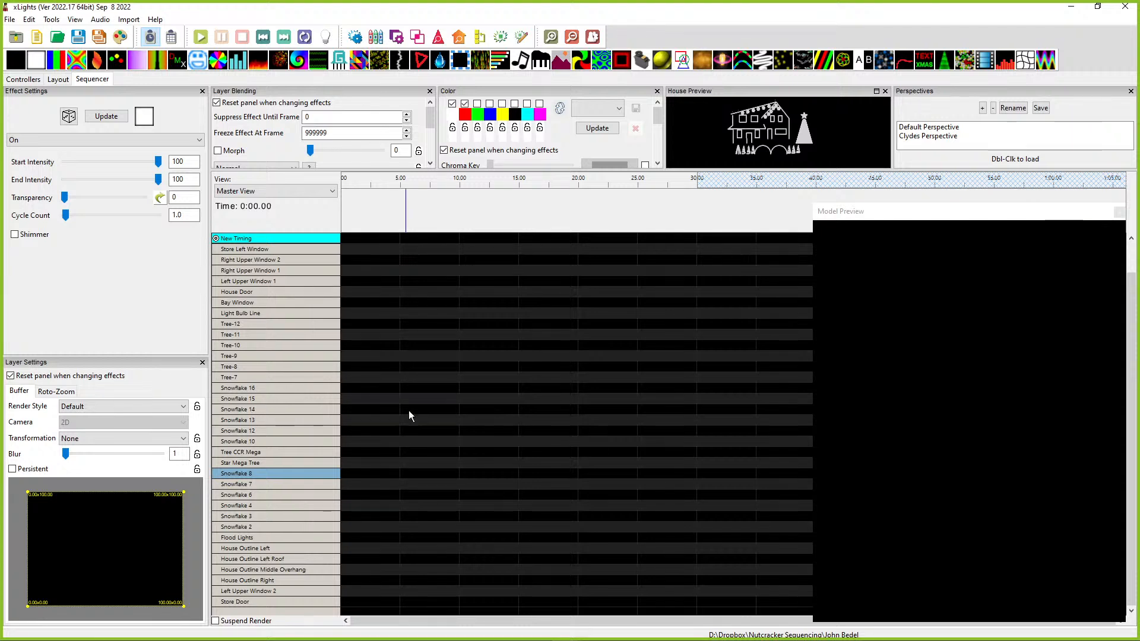
left_click(385, 380)
key("o")
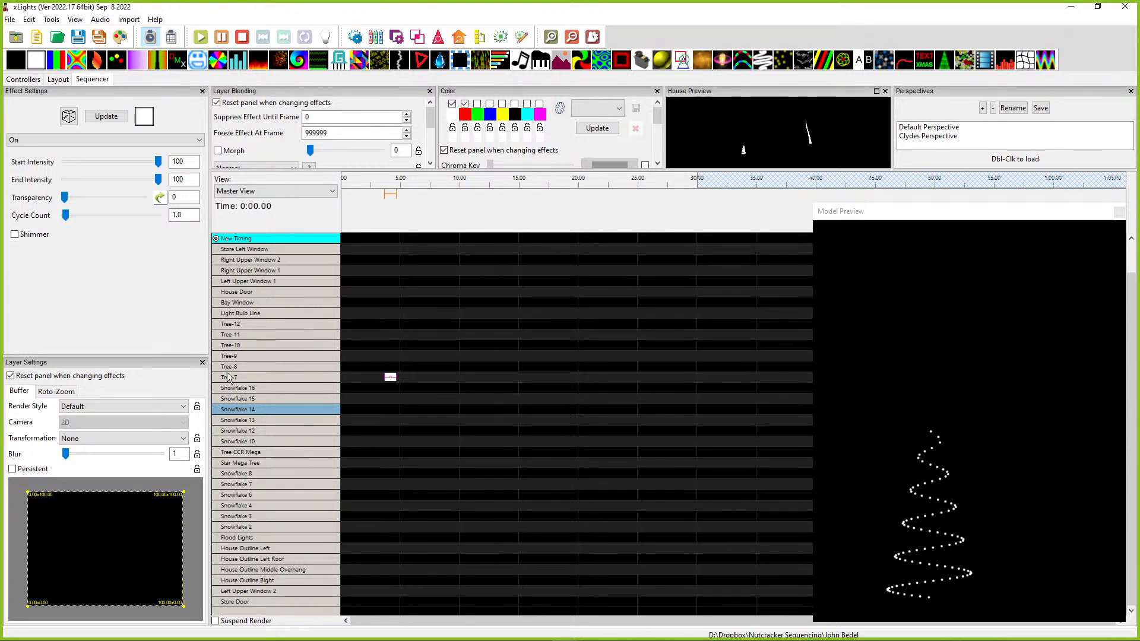
scroll(226, 293, "up", 1)
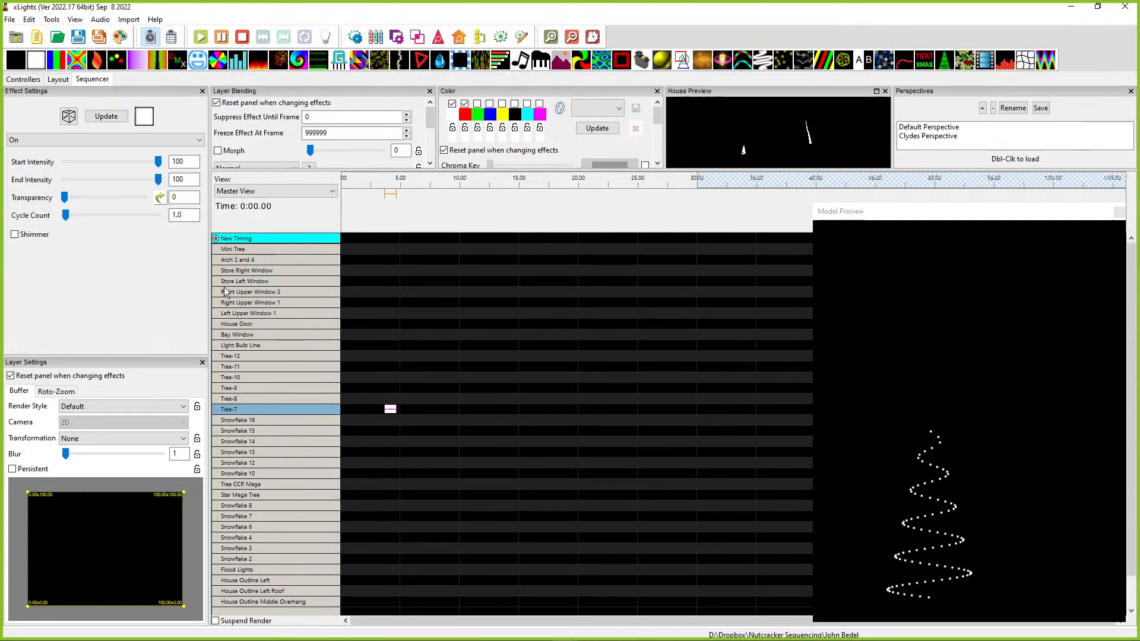
left_click(384, 247)
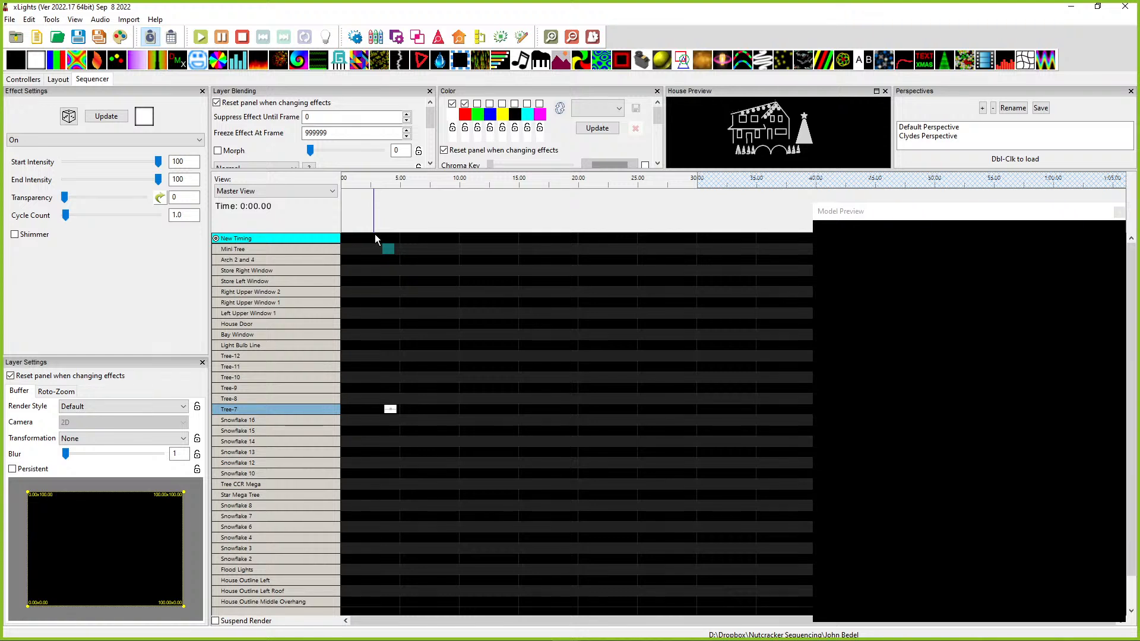
key("o")
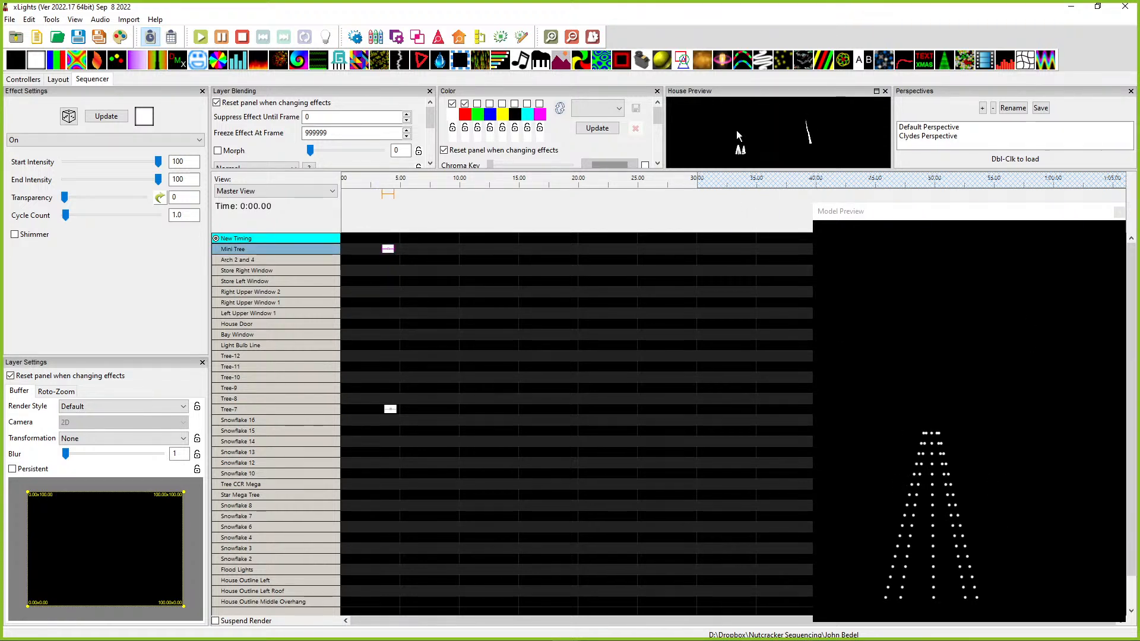
Step: Compare the lit Mini Tree and the adjacent Tree-7 spiral up close in the House Preview
scroll(731, 154, "up", 7)
left_click_drag(725, 153, 798, 136)
scroll(742, 148, "up", 3)
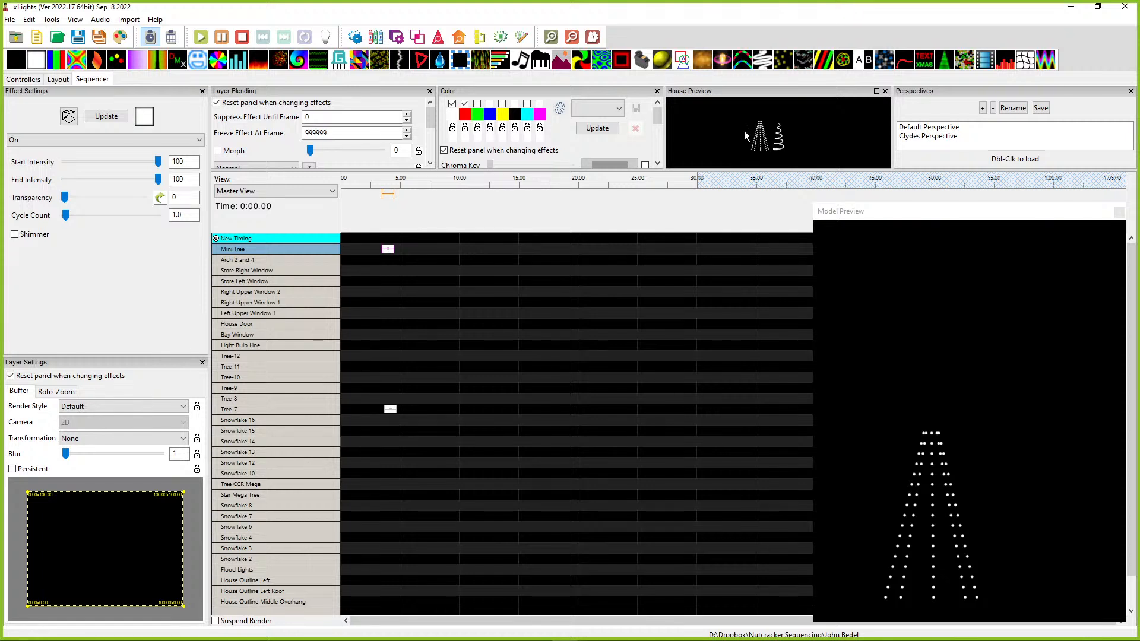
scroll(775, 144, "up", 4)
left_click_drag(769, 148, 757, 167)
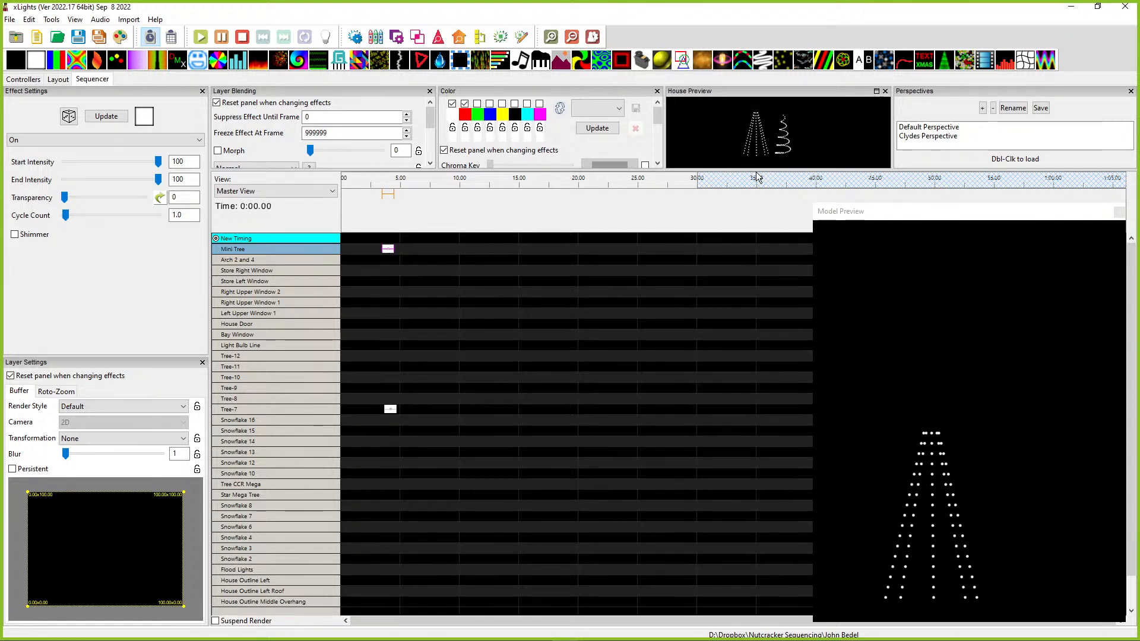
Step: Delete the On effect from the Mini Tree row
key("Delete")
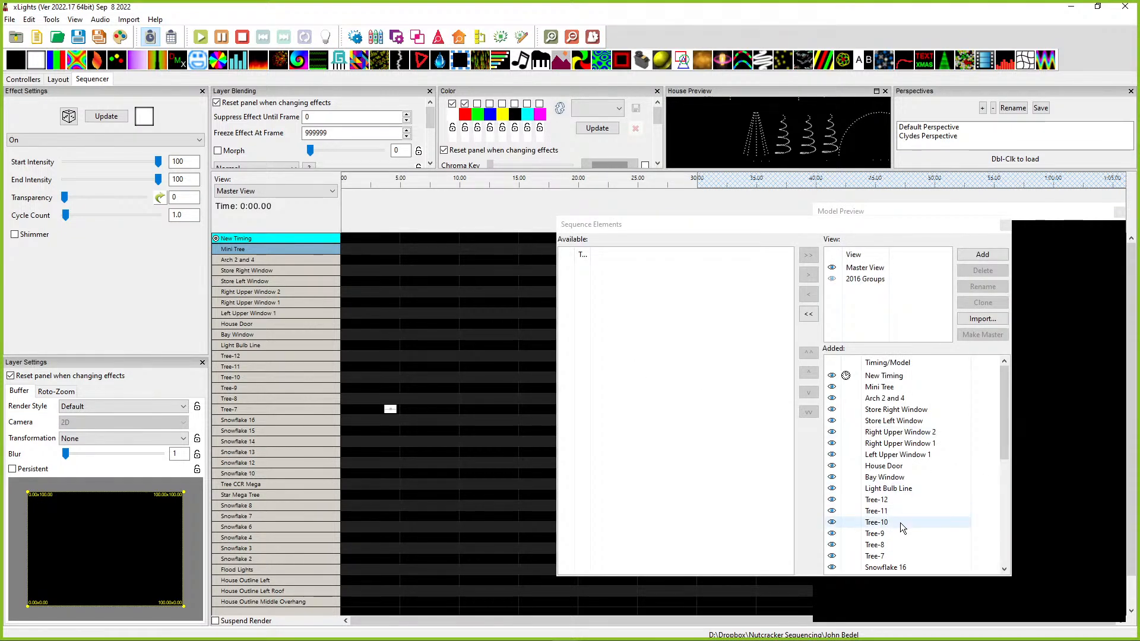
Step: Move Tree-7 directly above Mini Tree in the sequence elements, and add a timing mark at 3.95 s to New Timing
left_click_drag(875, 556, 876, 393)
left_click(1005, 226)
scroll(380, 217, "up", 6)
left_click(574, 210)
key("t")
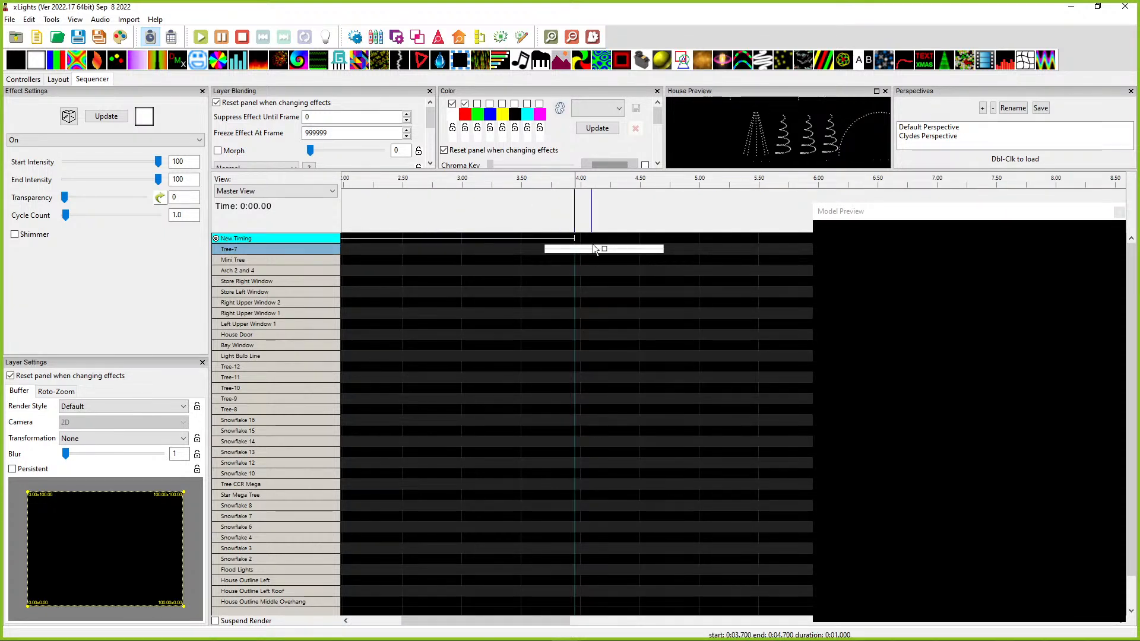
Step: Replace Tree-7's On effect with a Bars effect from 0 to 3.95 s, and add the same Bars effect to Mini Tree
left_click(604, 249)
key("Delete")
left_click(395, 249)
key("b")
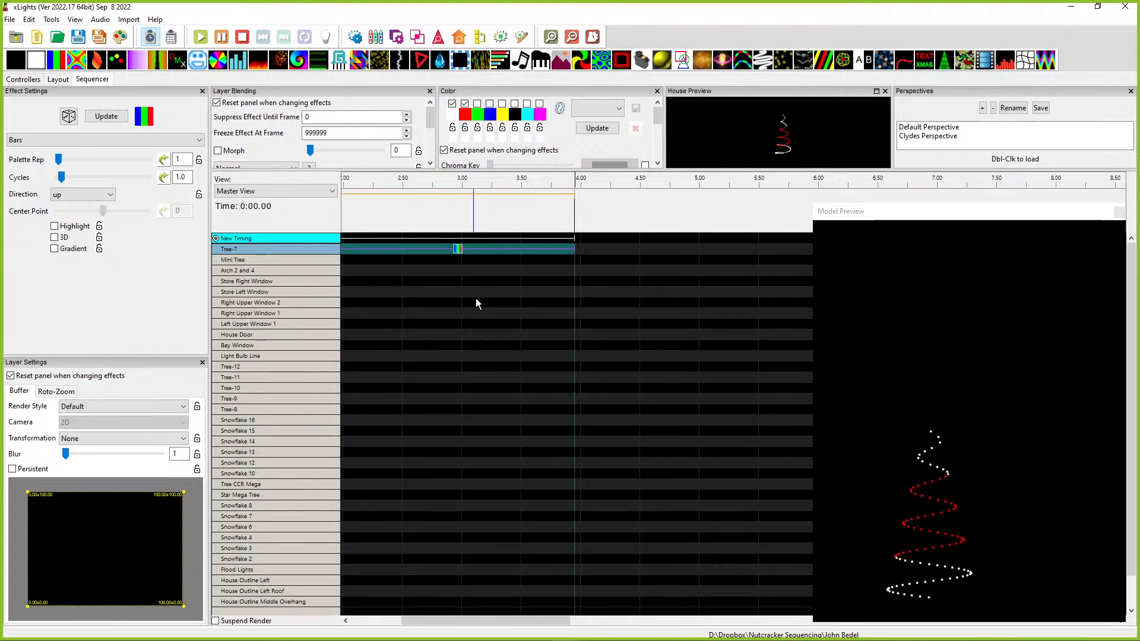
left_click(438, 264)
key("b")
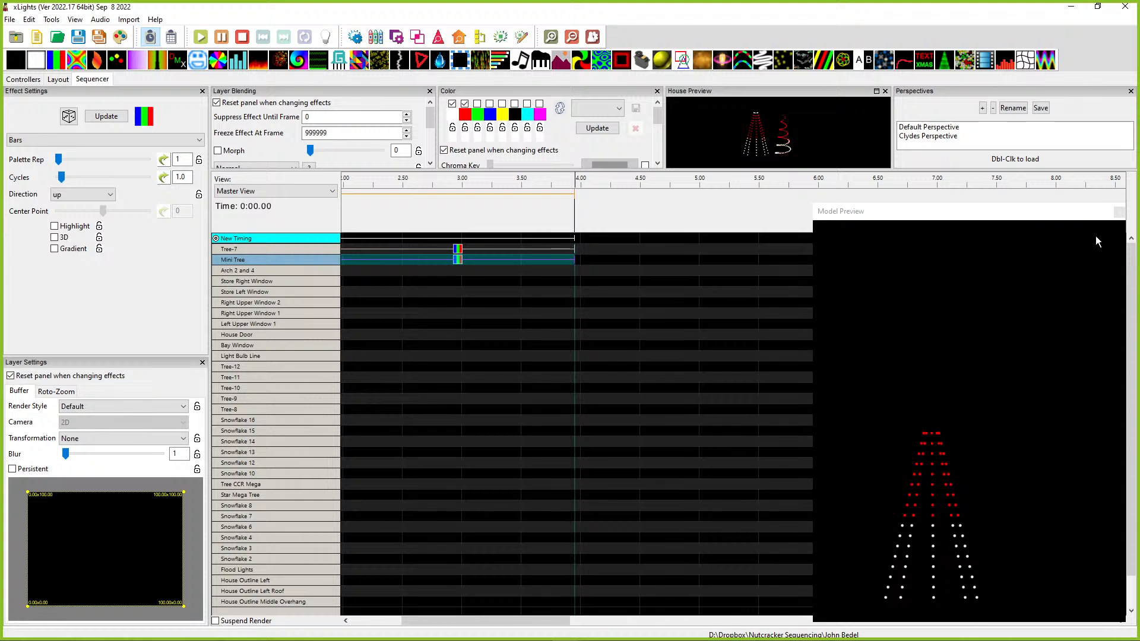
Step: Close the Model Preview and set the direction of the Bars effects on Mini Tree and Tree-7 to Right
left_click(1120, 215)
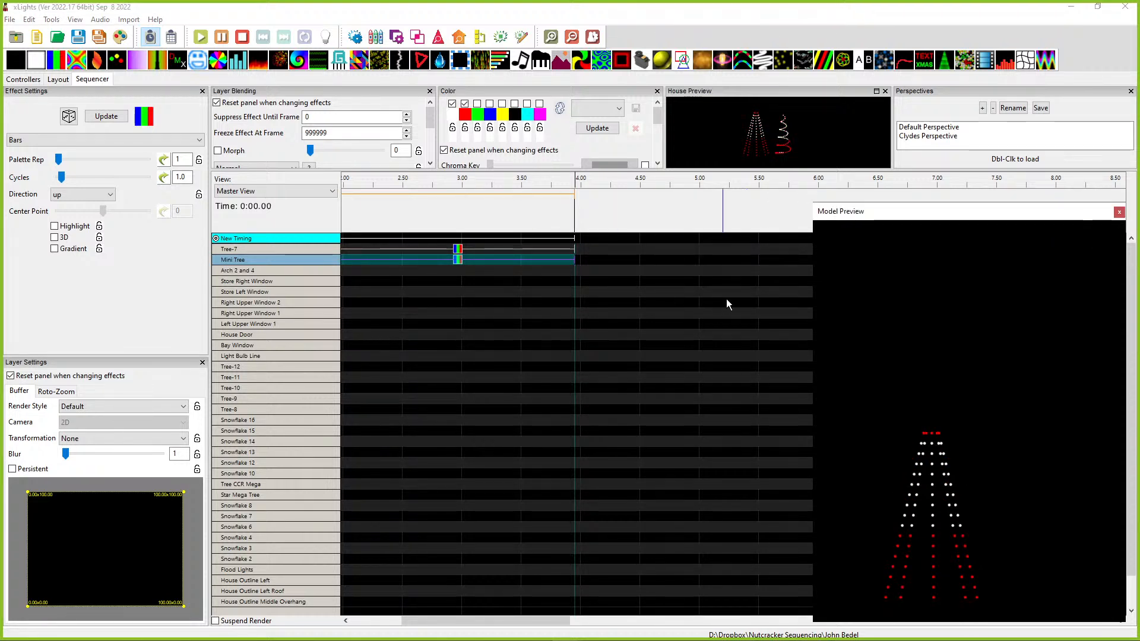
left_click(1119, 212)
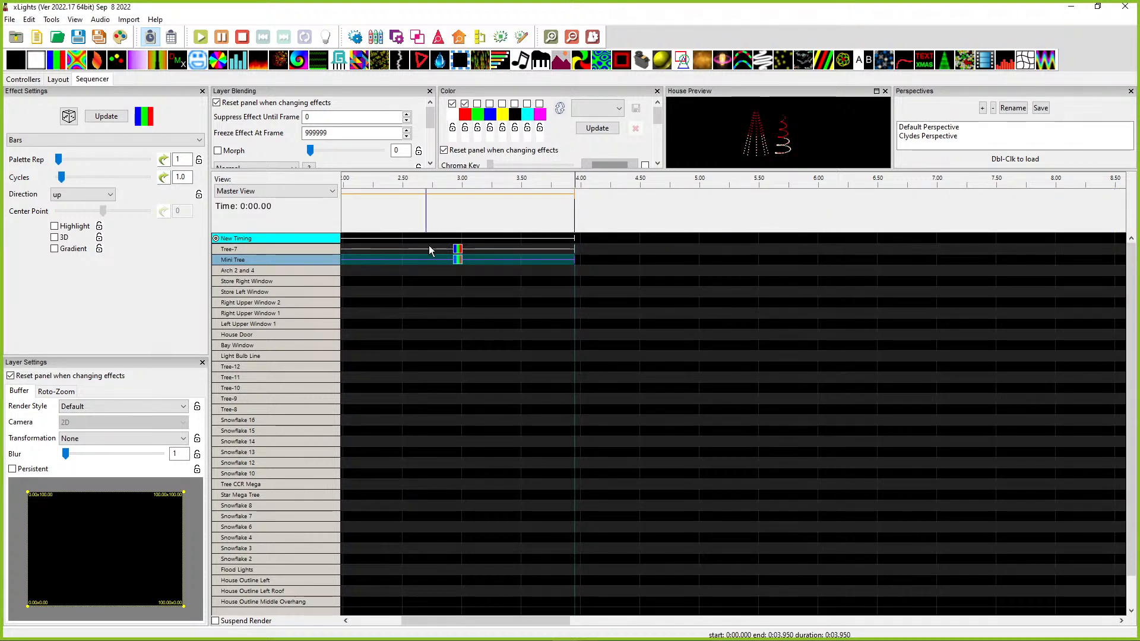
left_click(457, 261)
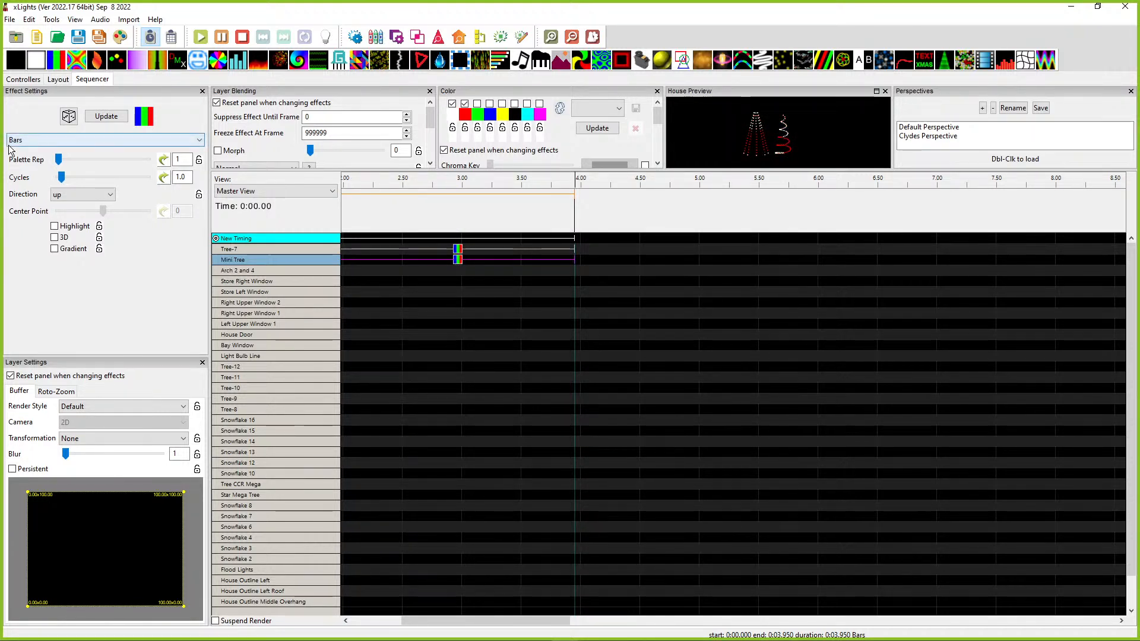
left_click(57, 195)
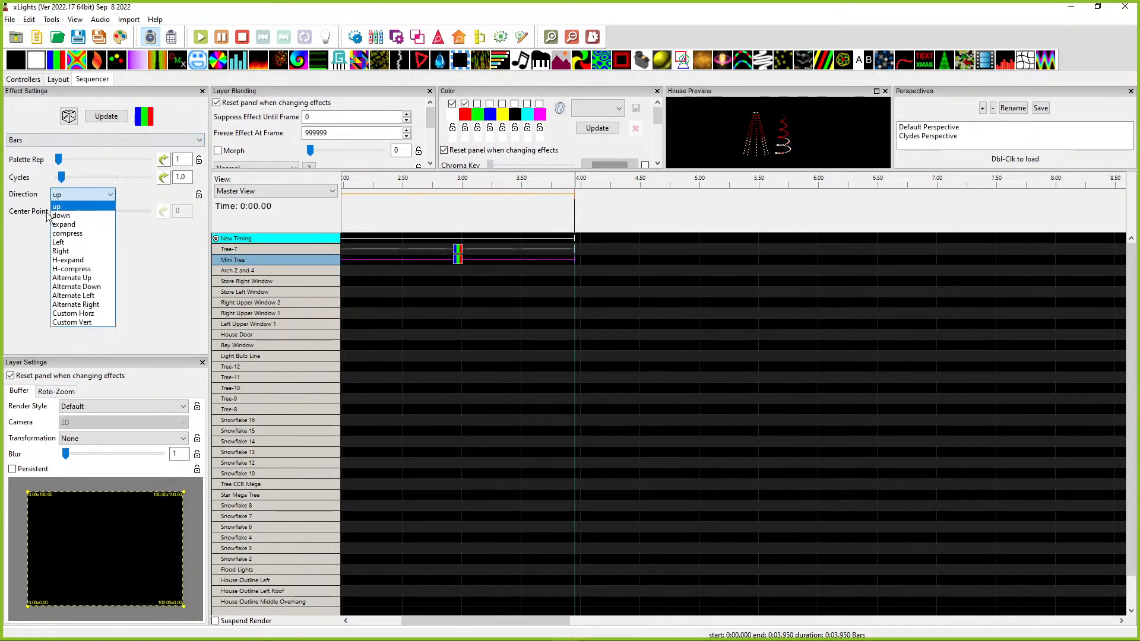
left_click(56, 251)
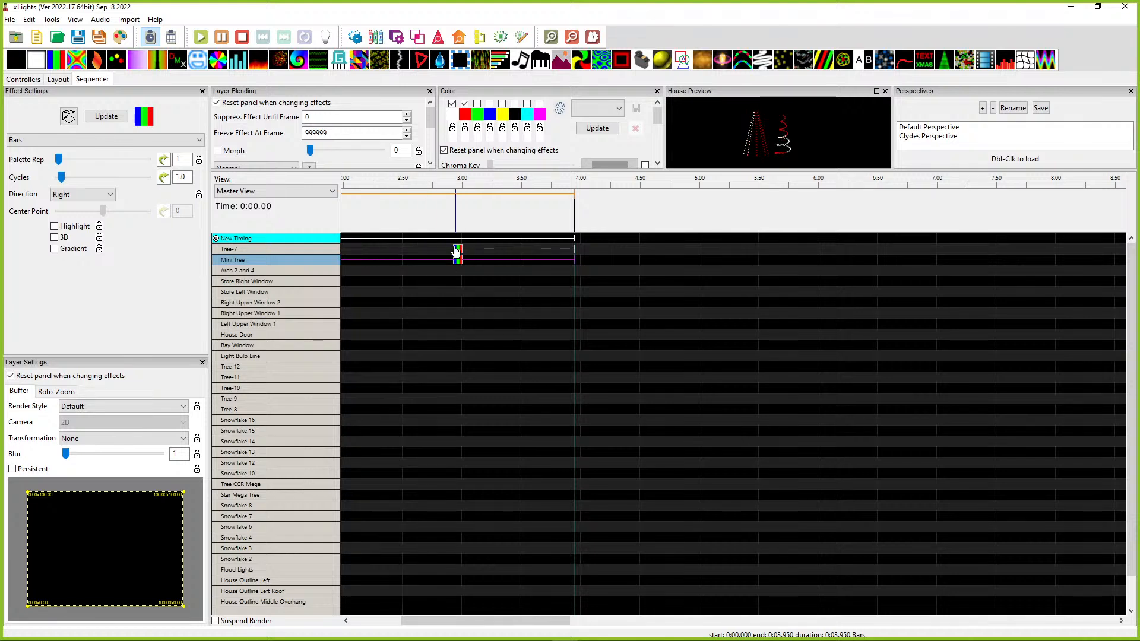
left_click(459, 252)
left_click(83, 194)
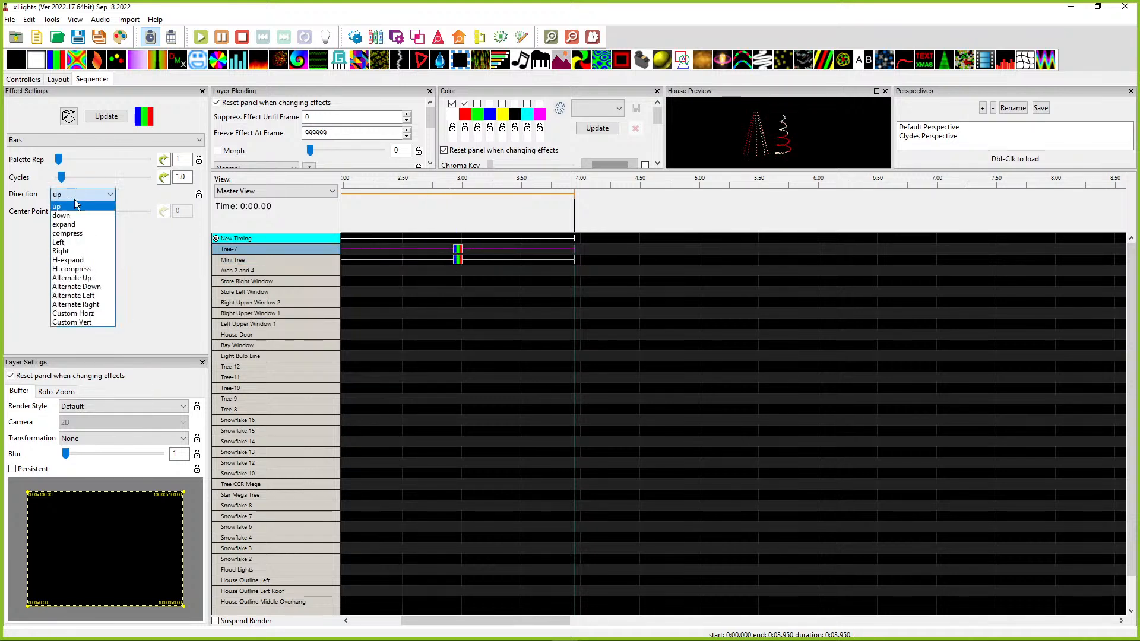
left_click(80, 256)
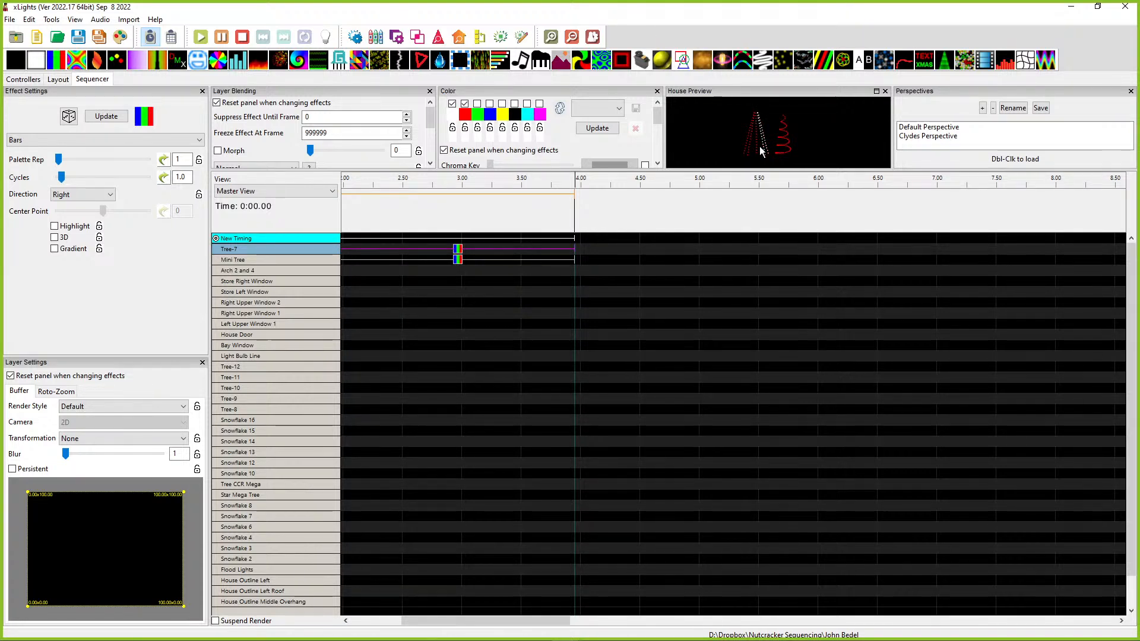
Step: Undock the House Preview and compare the Bars effect on Mini Tree and Tree-7 up close
left_click_drag(703, 91, 615, 219)
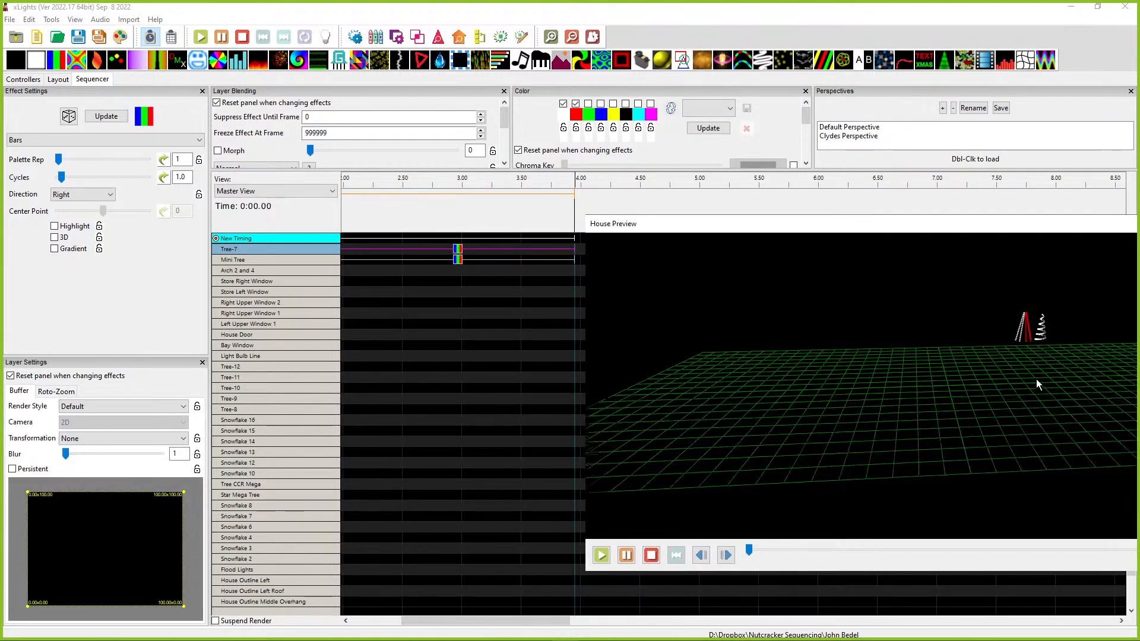
right_click(897, 399)
left_click(911, 407)
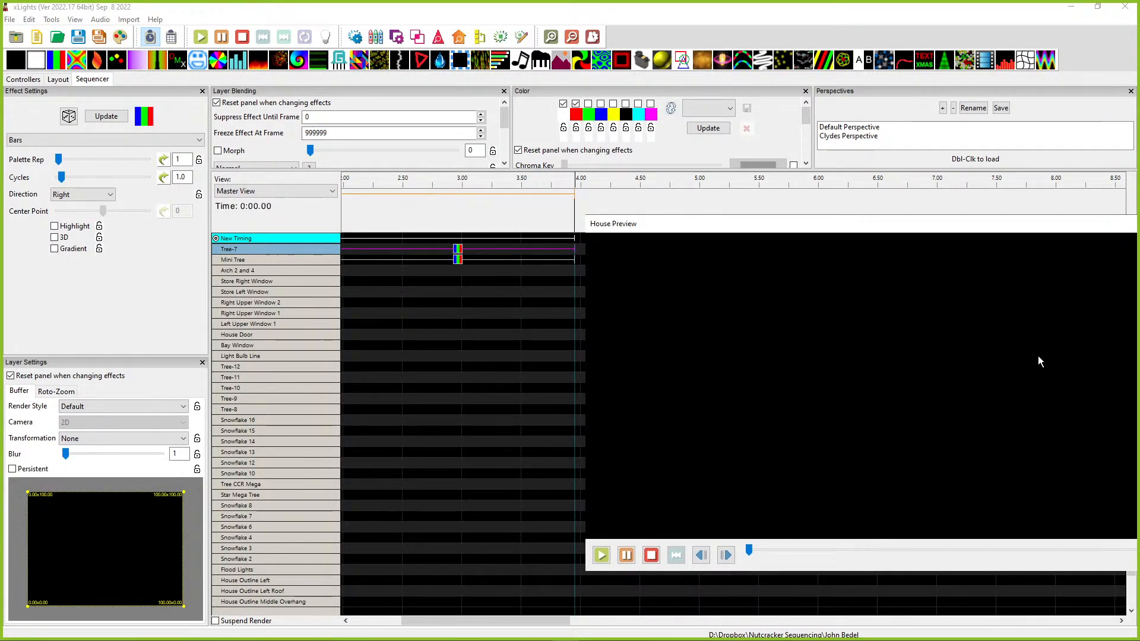
left_click_drag(981, 395, 920, 387)
scroll(914, 390, "up", 5)
left_click_drag(809, 427, 854, 425)
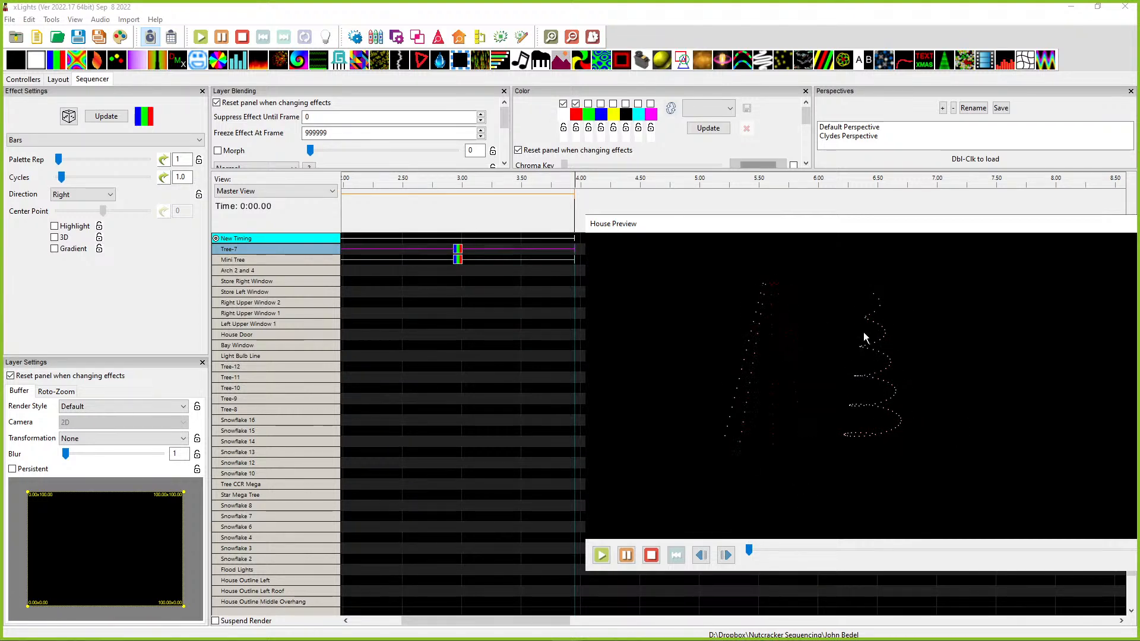
Step: Examine the node layout of the Mini Tree model in the layout
left_click(59, 79)
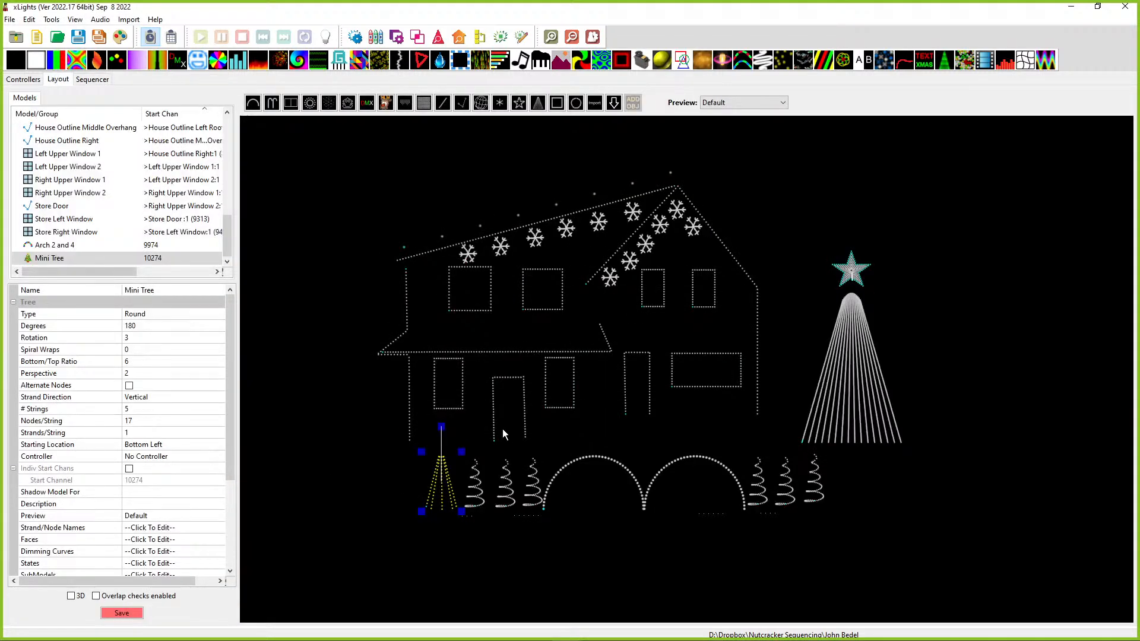
right_click(447, 488)
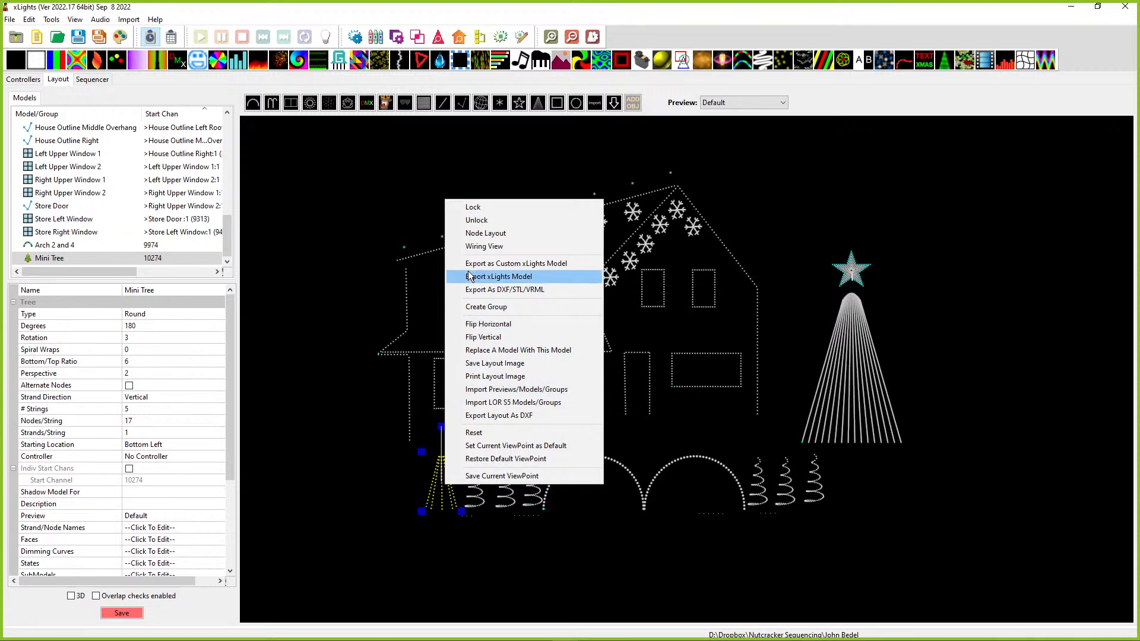
left_click(482, 233)
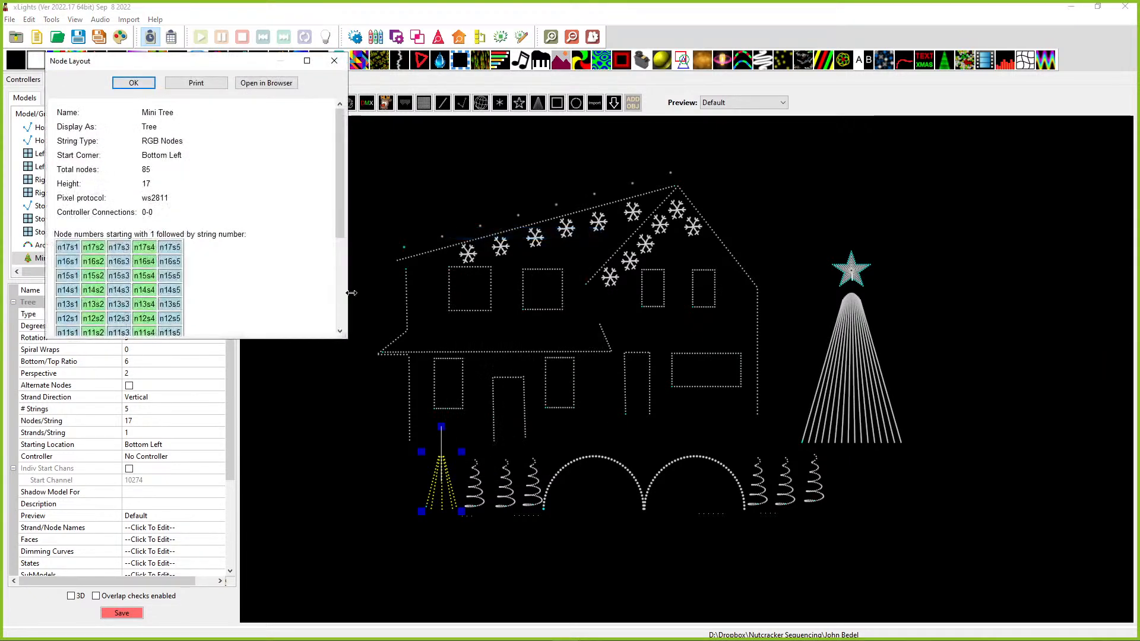
left_click(334, 61)
Step: Examine the full node layout of the Tree-7 spiral model, from its highest node number down to its lowest
right_click(468, 503)
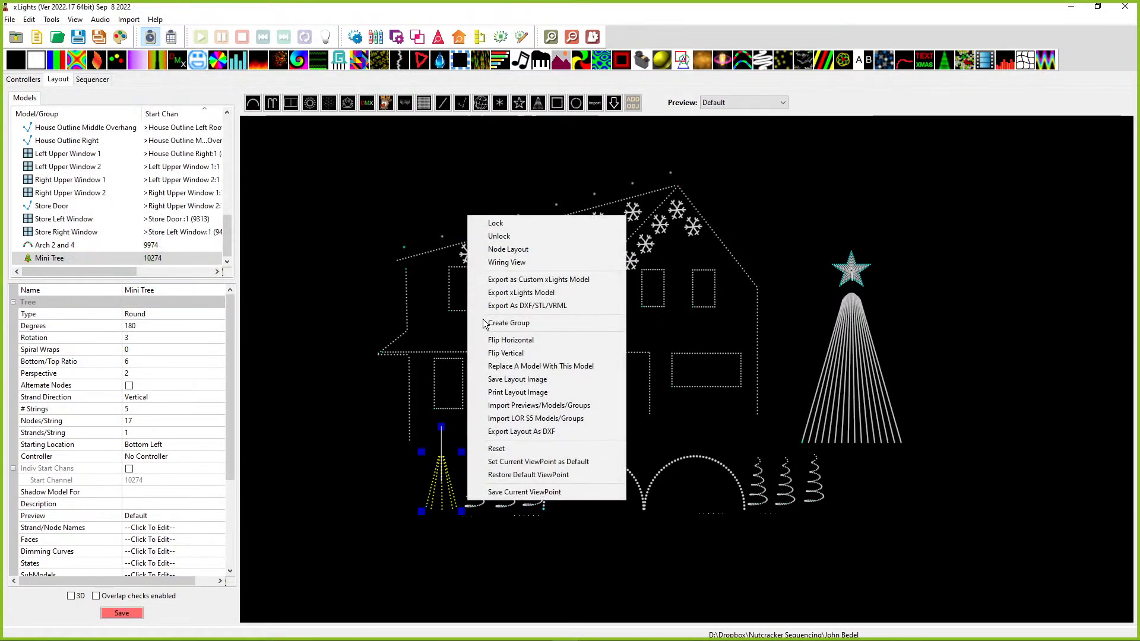
left_click(473, 500)
right_click(473, 498)
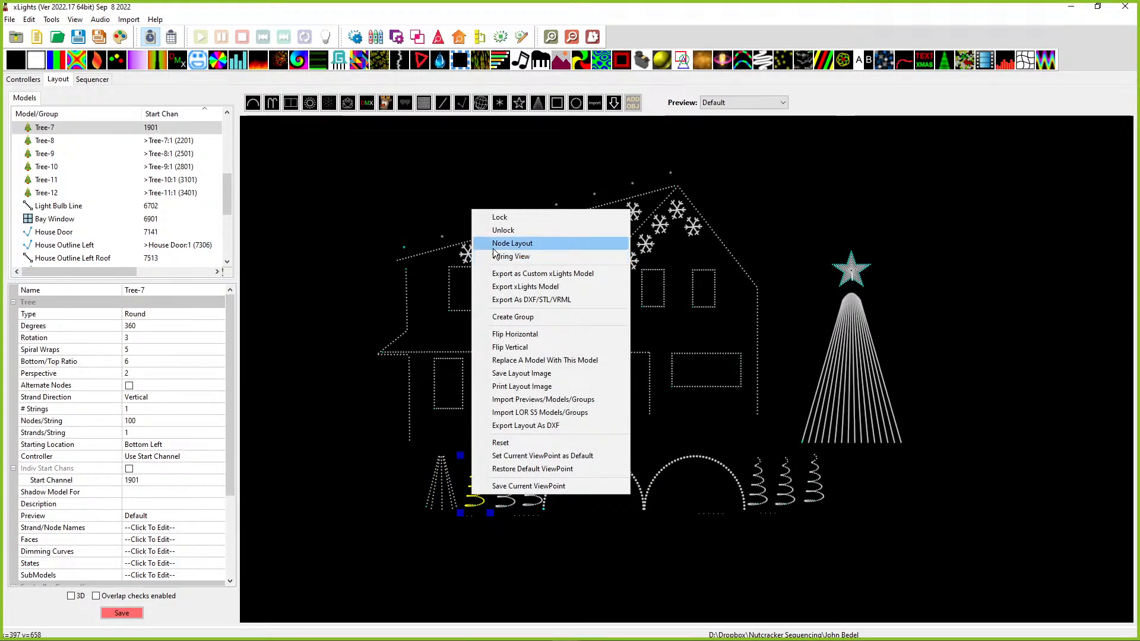
left_click(512, 244)
left_click_drag(343, 346, 553, 559)
scroll(97, 338, "down", 8)
scroll(72, 415, "down", 5)
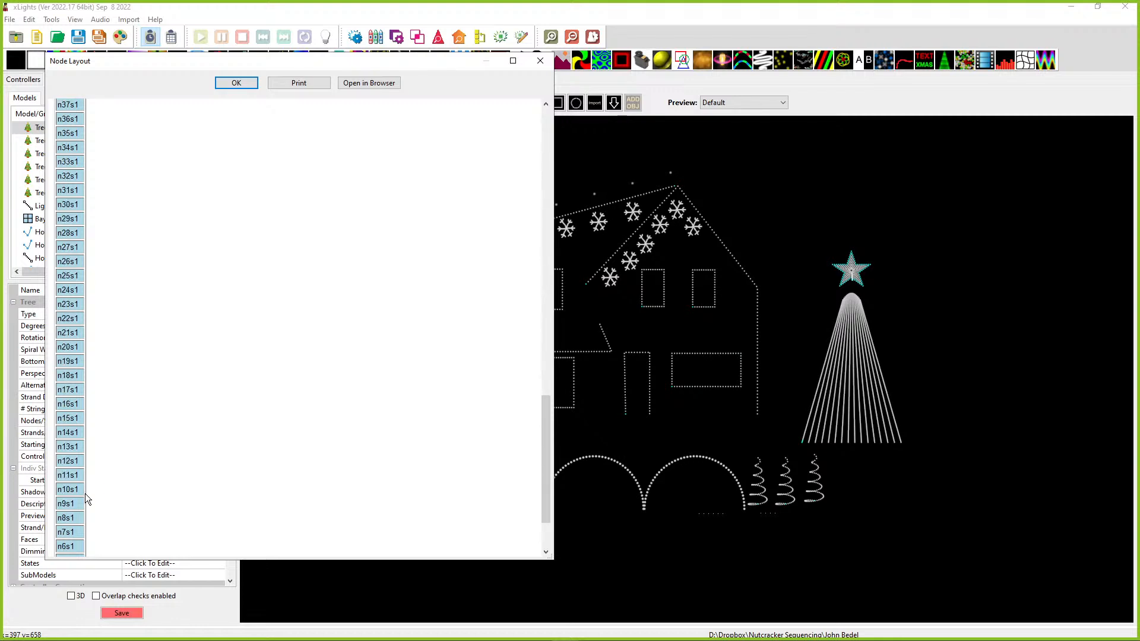
scroll(91, 135, "up", 20)
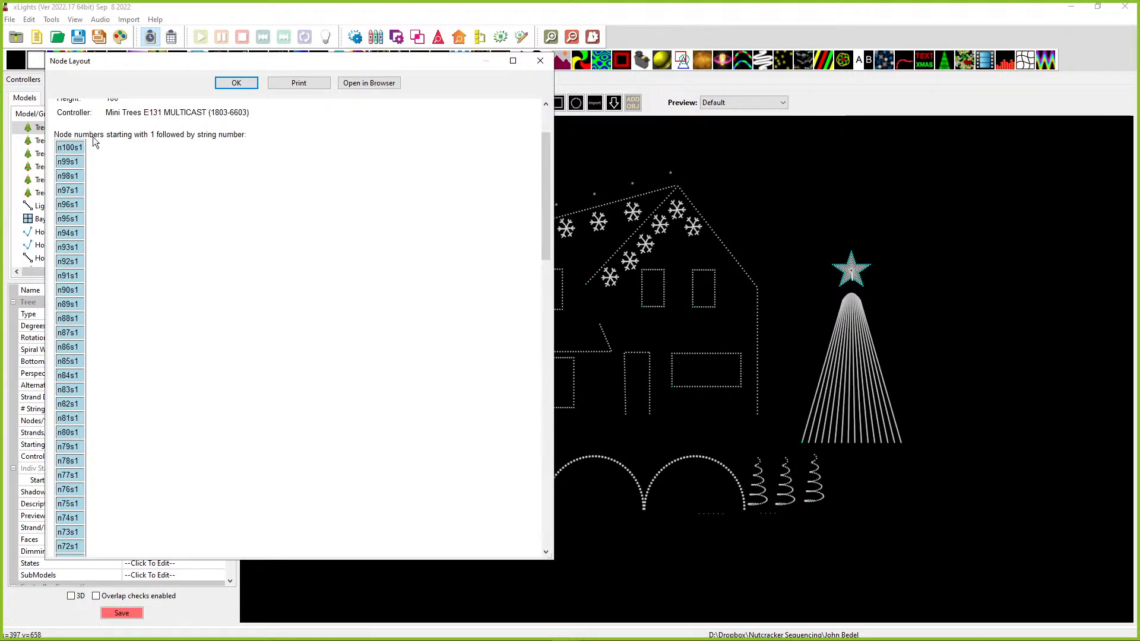
left_click(539, 60)
Step: Return to the sequencer and set the render style of Tree-7's Bars effect to Per Preview
left_click(92, 79)
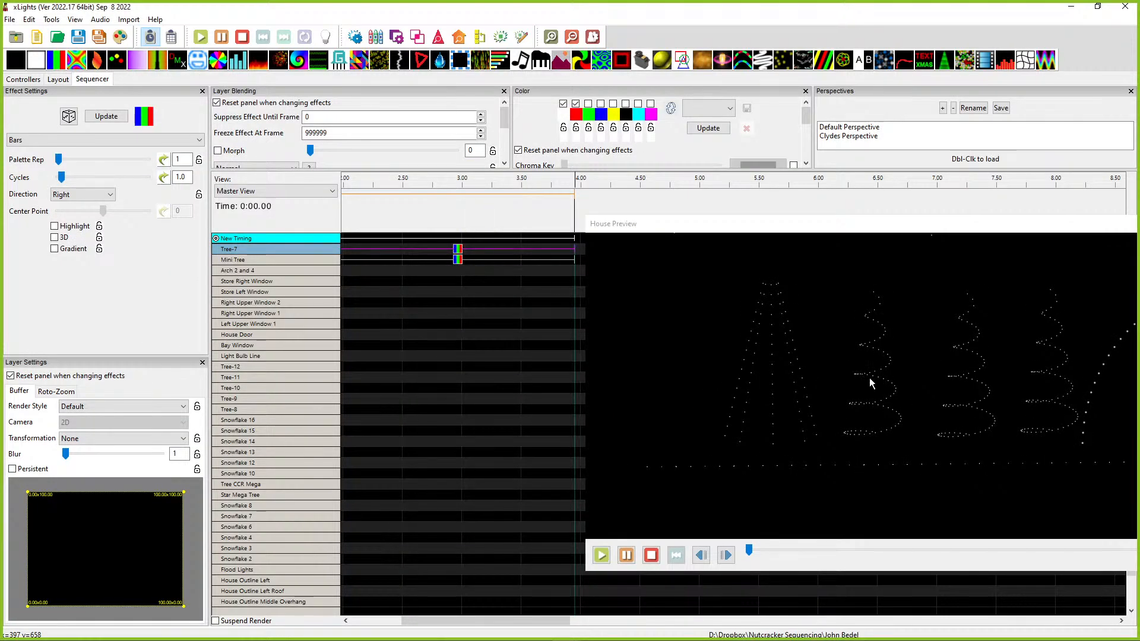
left_click(456, 252)
left_click(71, 406)
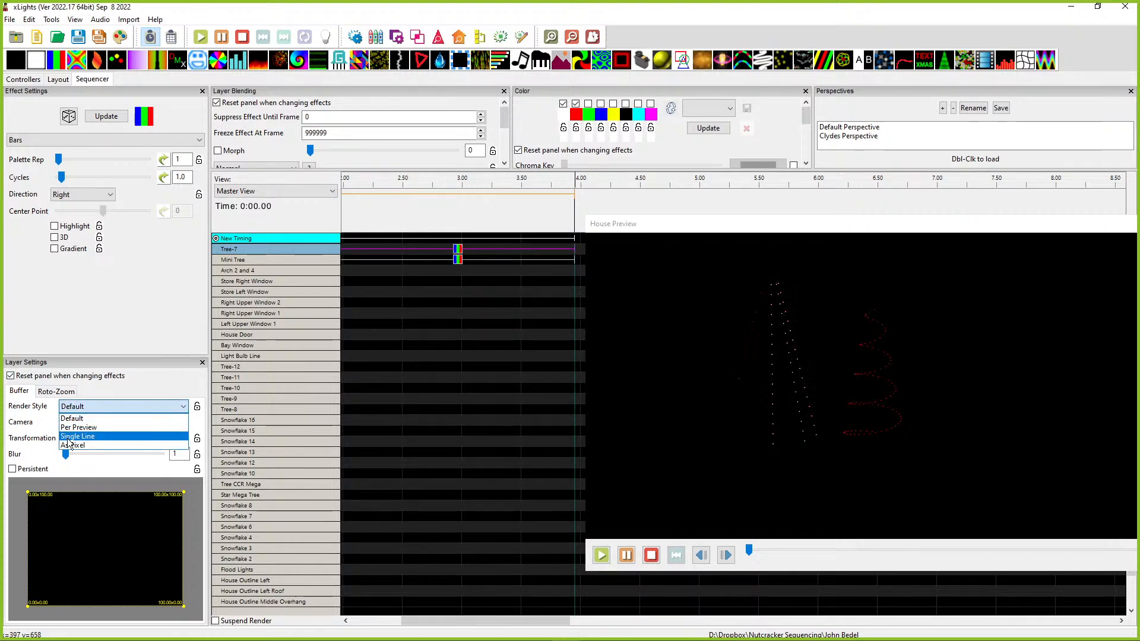
left_click(70, 427)
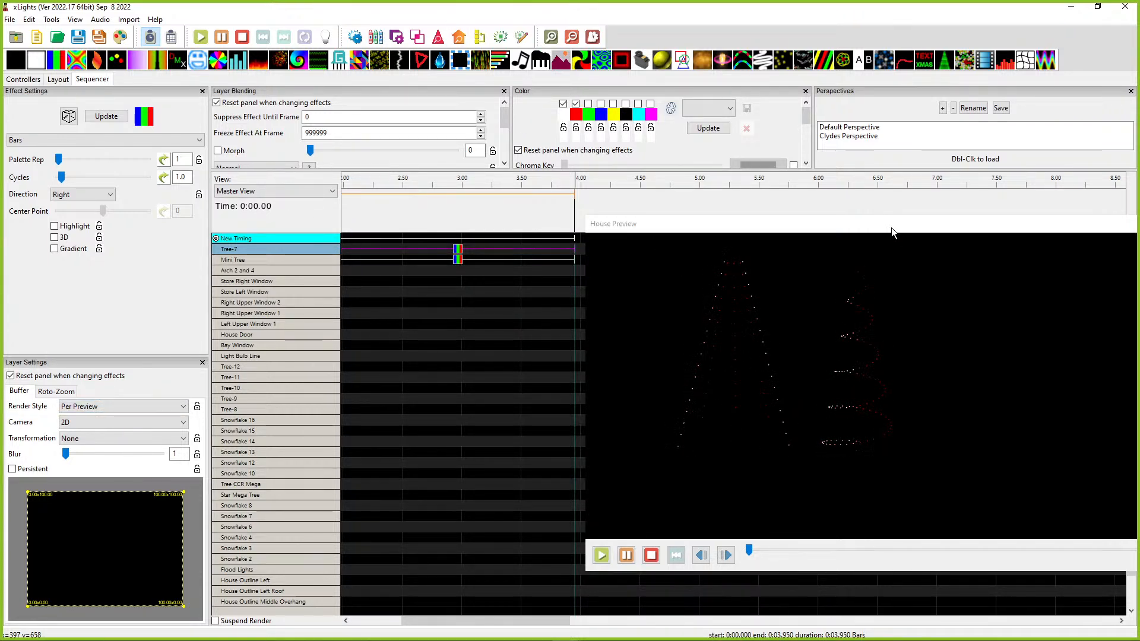
Step: Move the House Preview out of the way and delete the Bars effects from the Tree-7 and Mini Tree rows
left_click_drag(853, 227, 1137, 196)
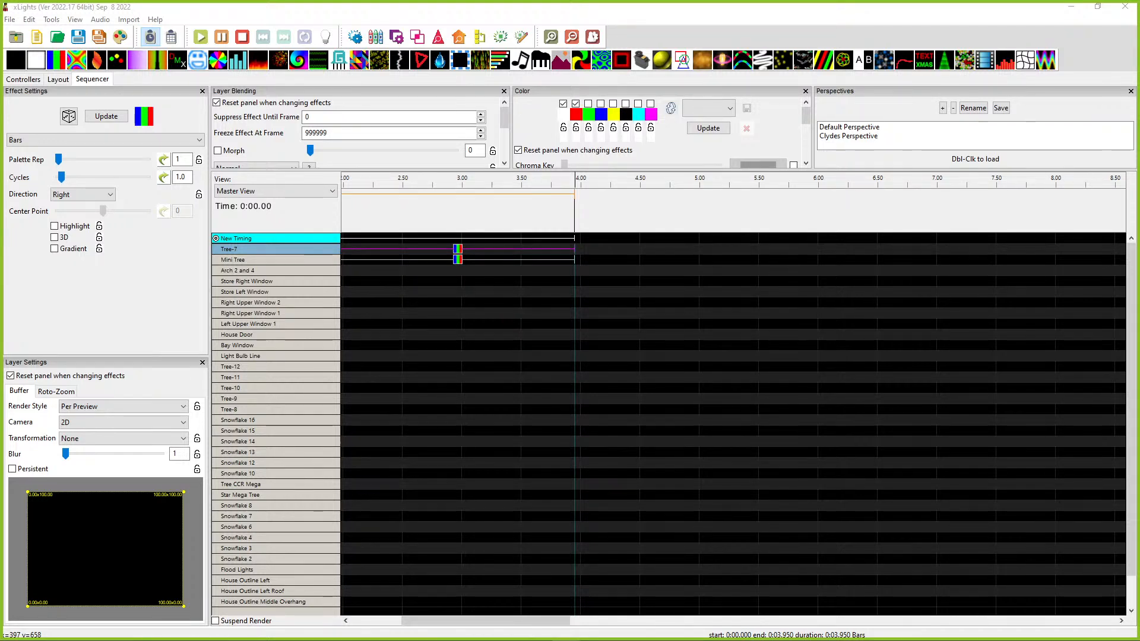
left_click_drag(418, 303, 404, 247)
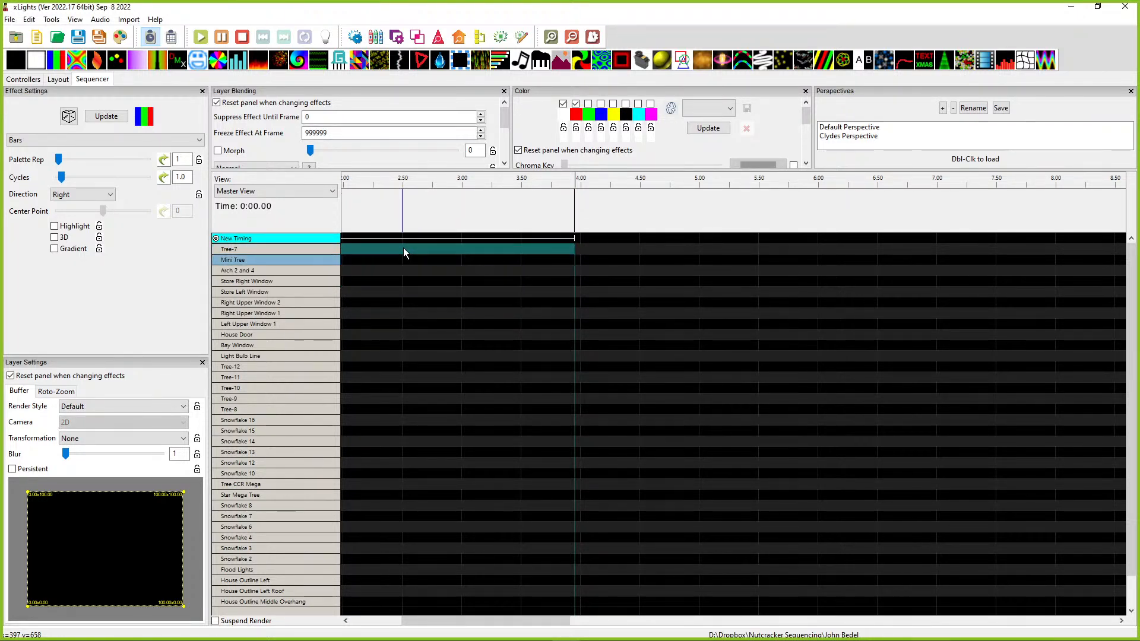
Step: Switch to the second xLights window, which uses the Original Layout show folder, and display its house layout
left_click(58, 79)
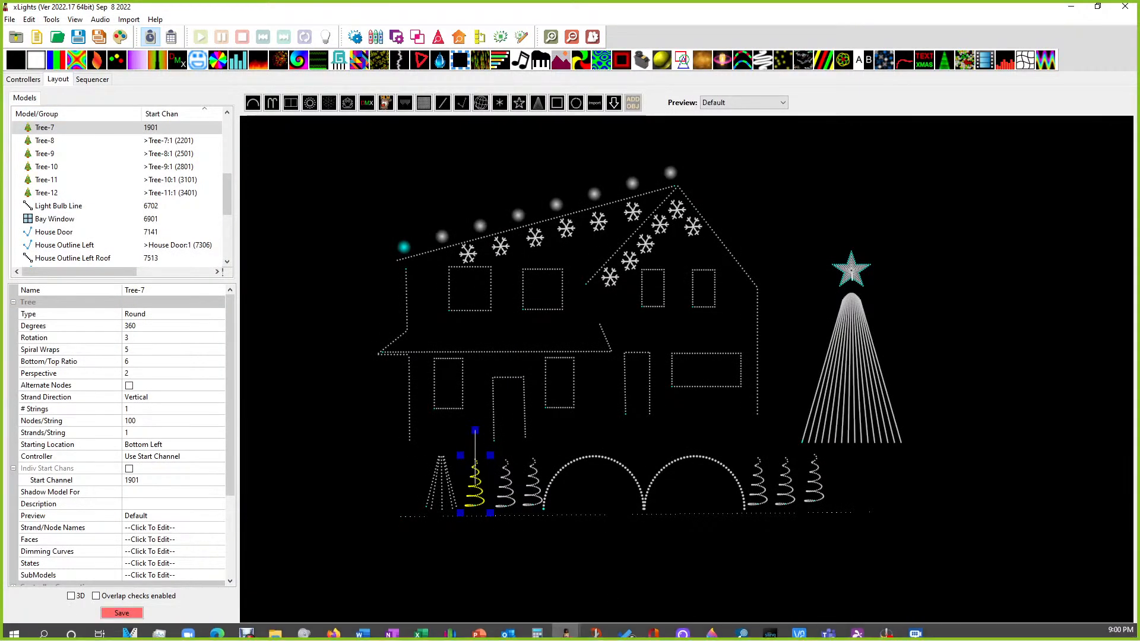
key("alt+Tab")
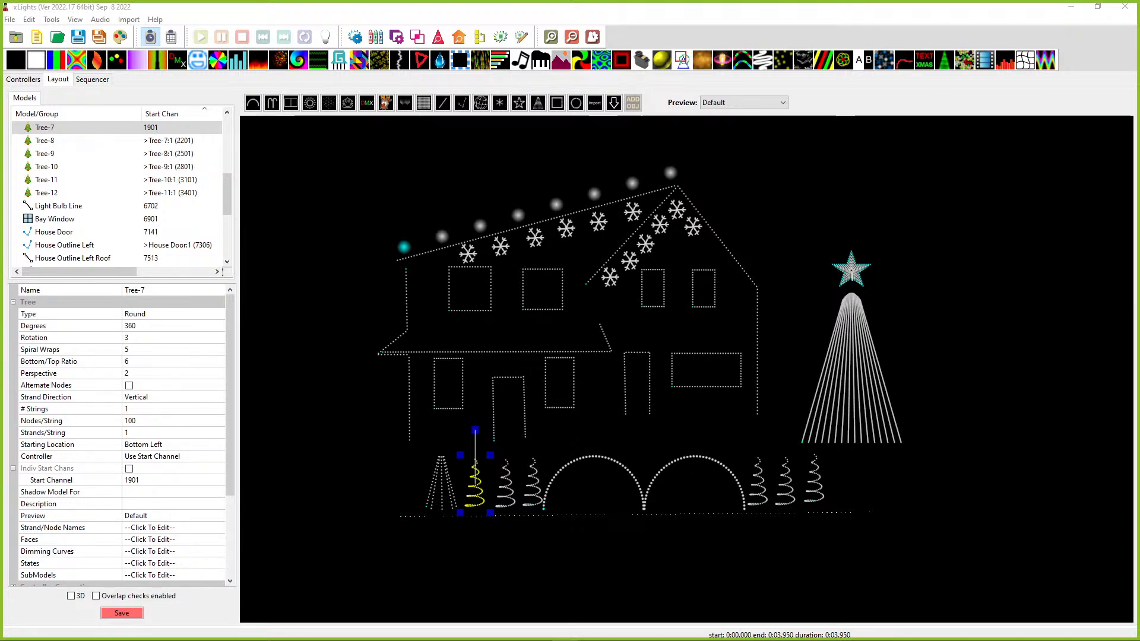
left_click_drag(1139, 29, 378, 9)
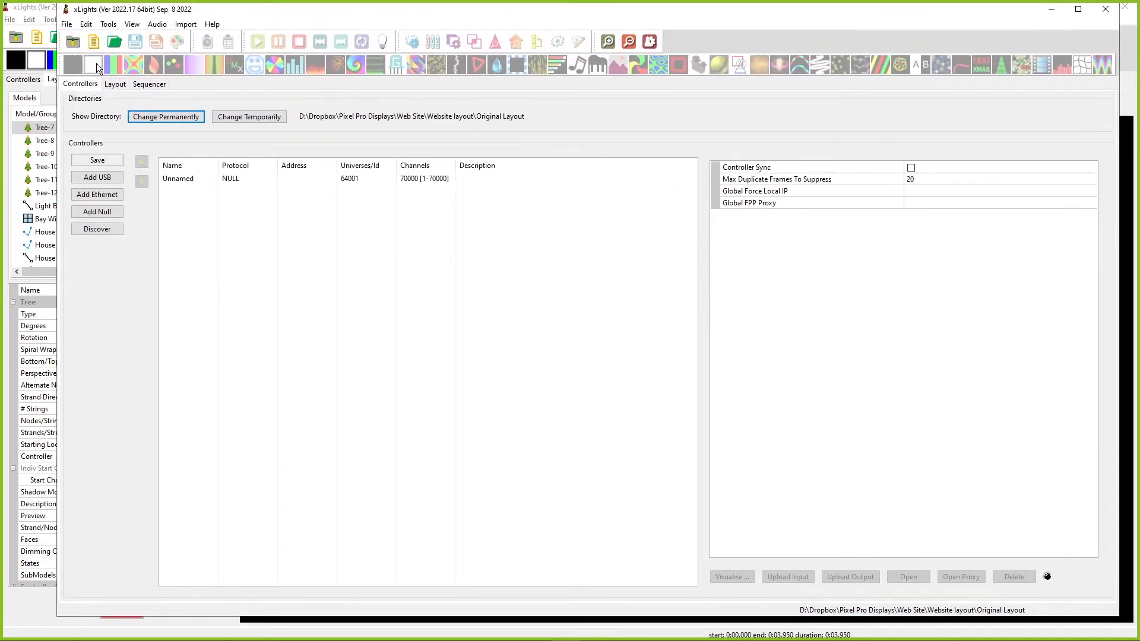
left_click(111, 84)
left_click_drag(359, 15, 325, 16)
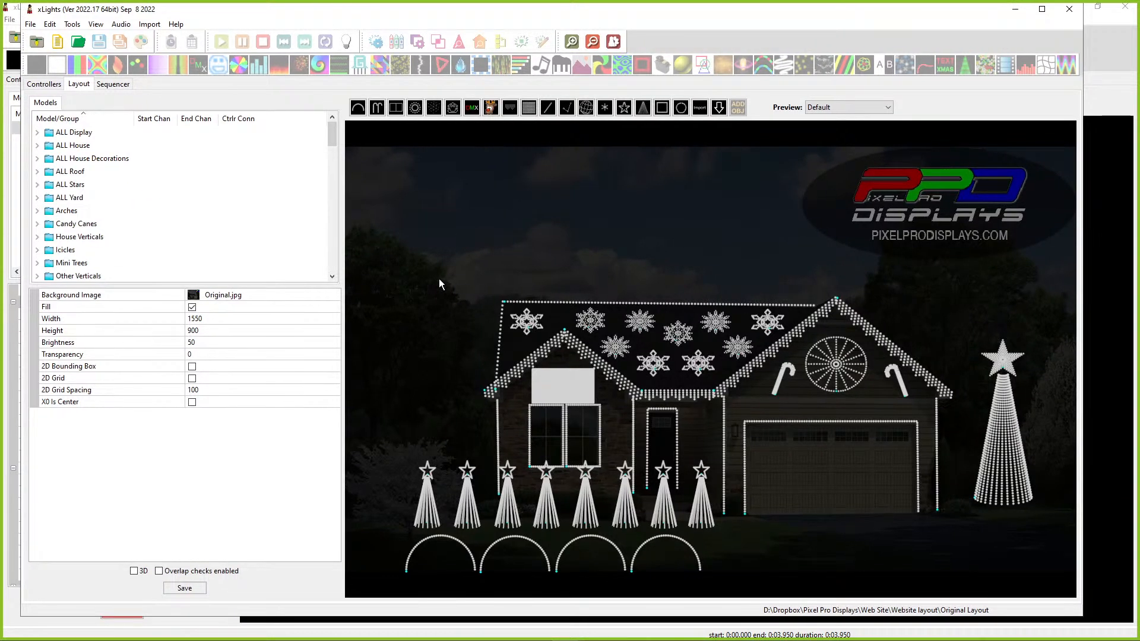
Step: Display the controller setup, and in File Explorer open the Import Sequences folder inside Nutcracker
left_click(45, 84)
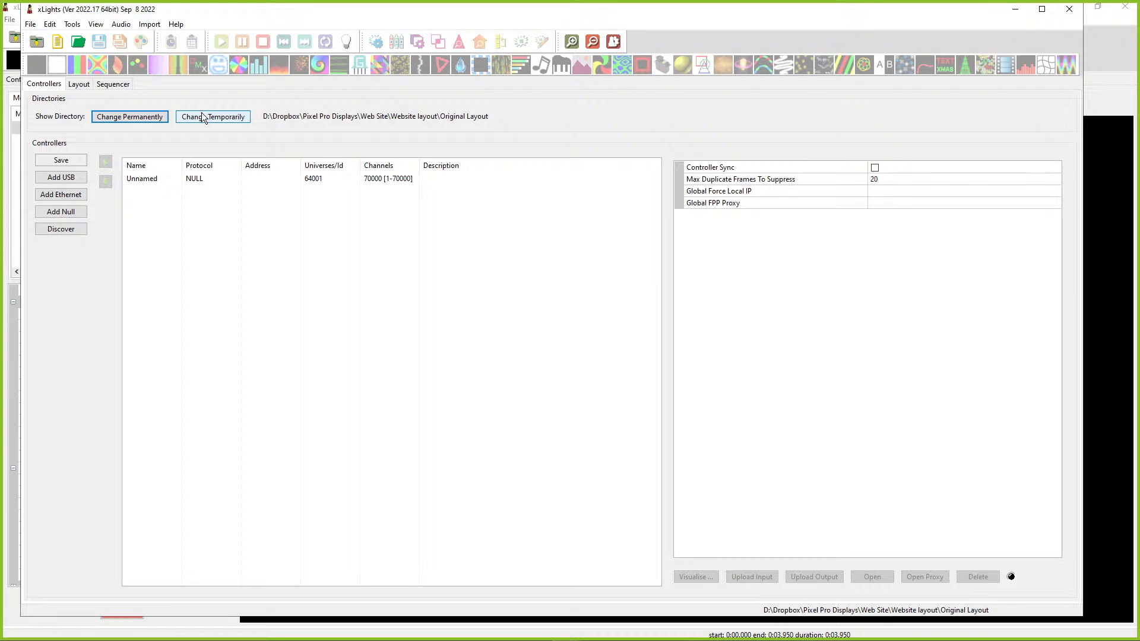
left_click(275, 629)
left_click_drag(405, 62, 423, 34)
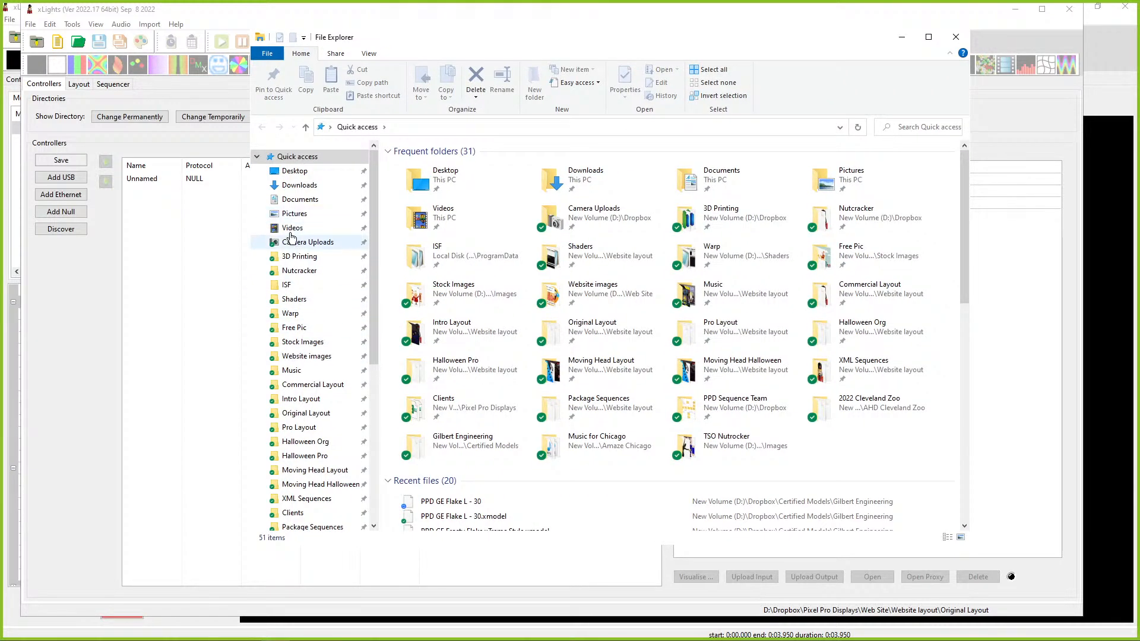
left_click(355, 272)
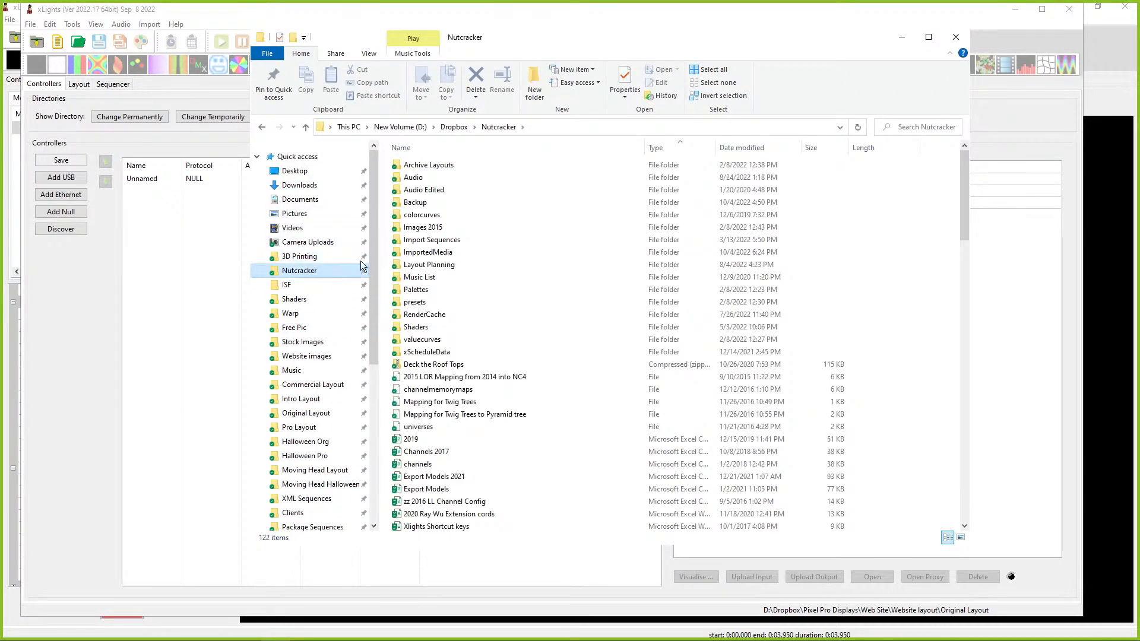
left_click(398, 244)
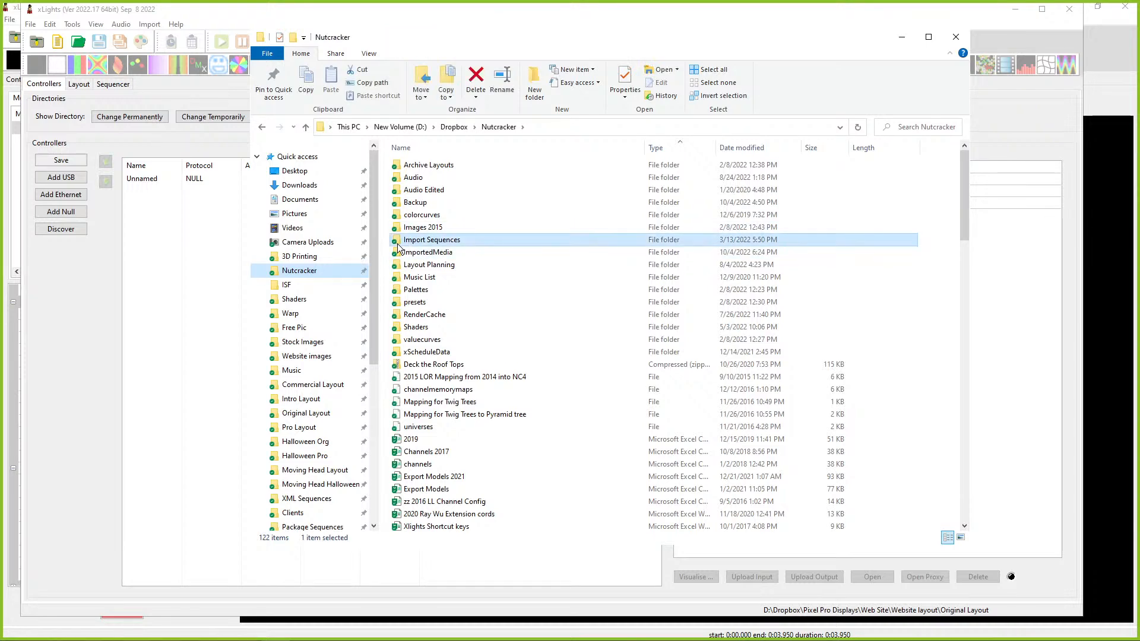
double_click(398, 240)
scroll(457, 361, "down", 10)
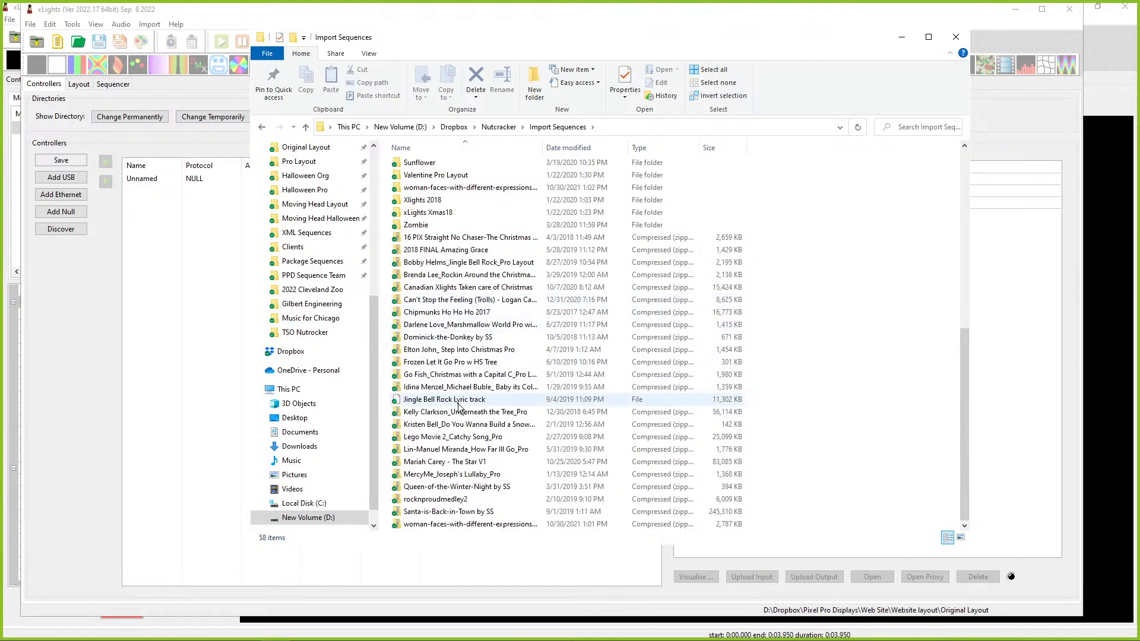
Step: Extract the zipped MercyMe_Joseph's Lullaby_Pro sequence to its suggested folder, replacing the files with the same names
left_click(426, 441)
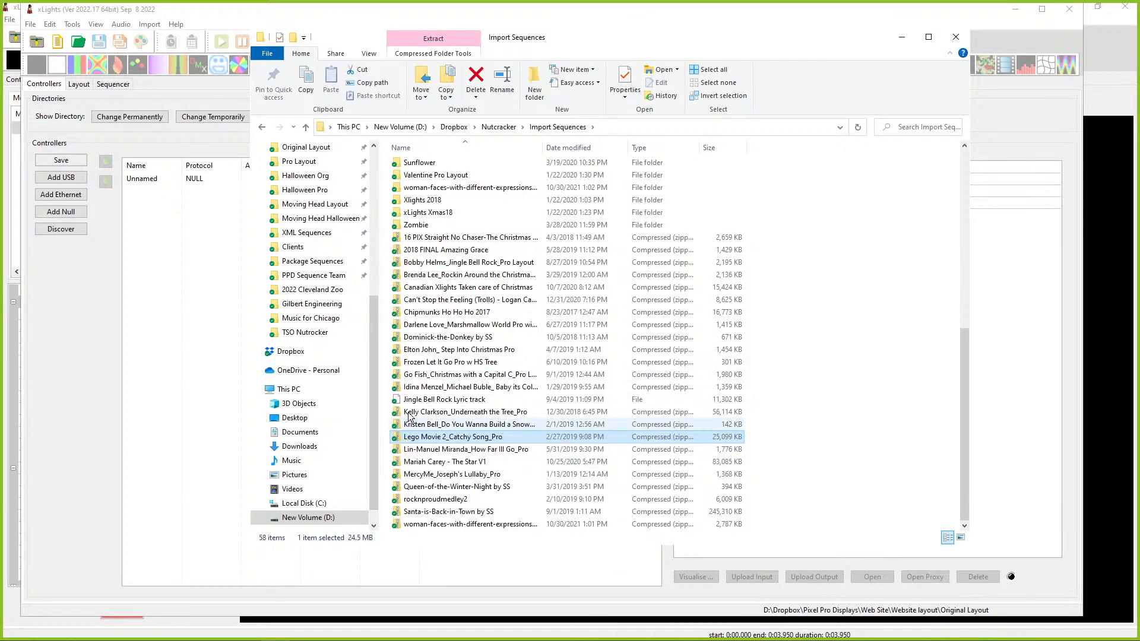
scroll(407, 257, "up", 8)
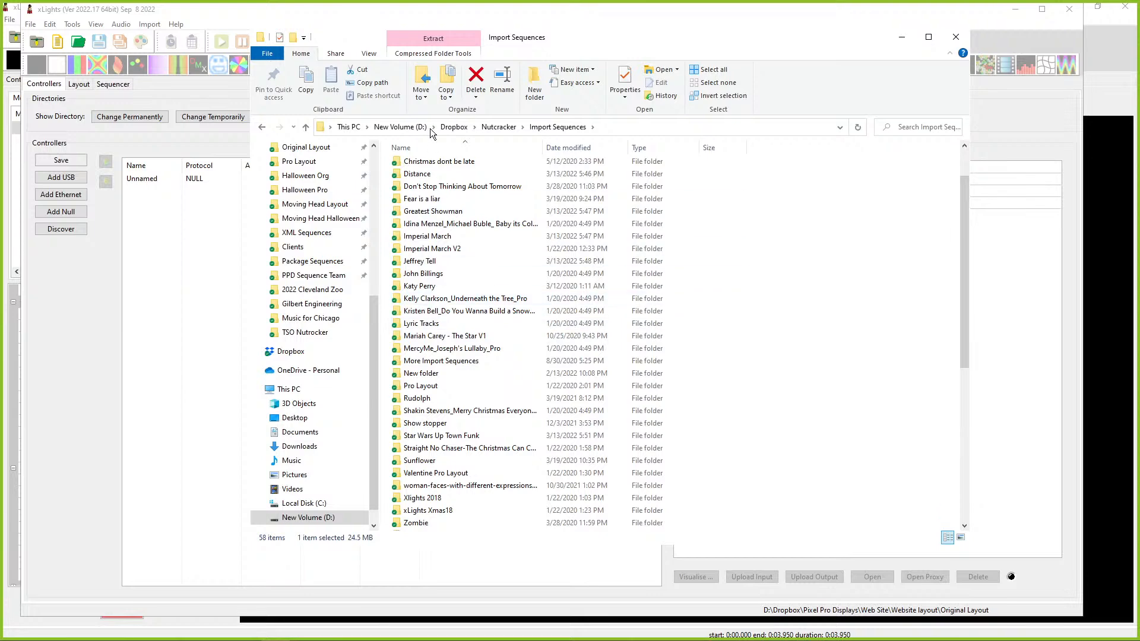
scroll(424, 450, "down", 8)
left_click(424, 449)
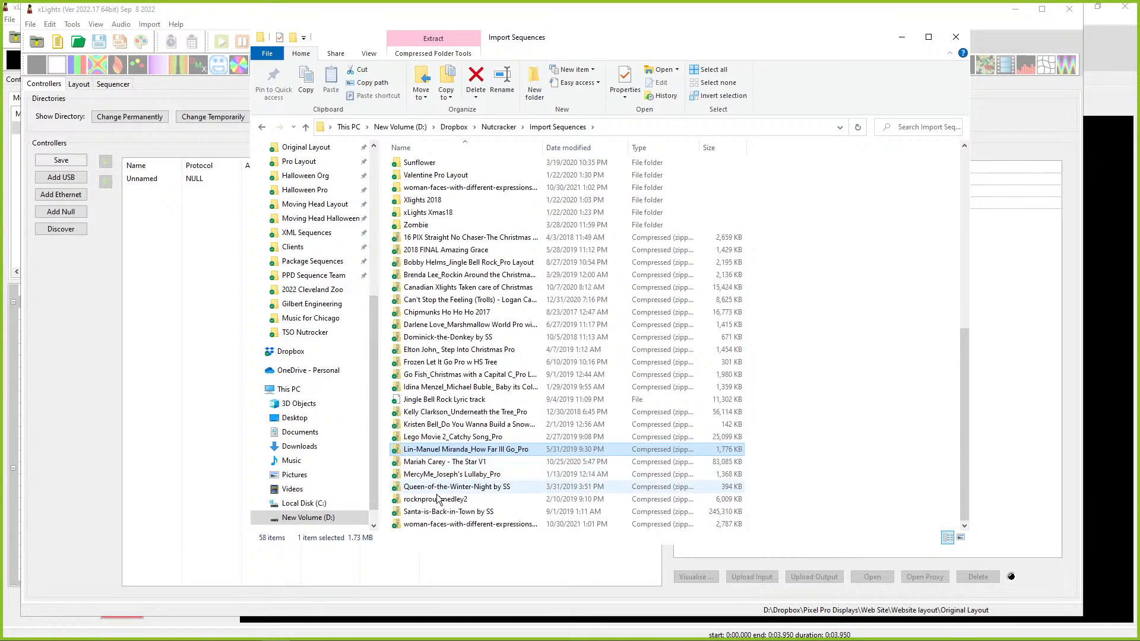
left_click(421, 475)
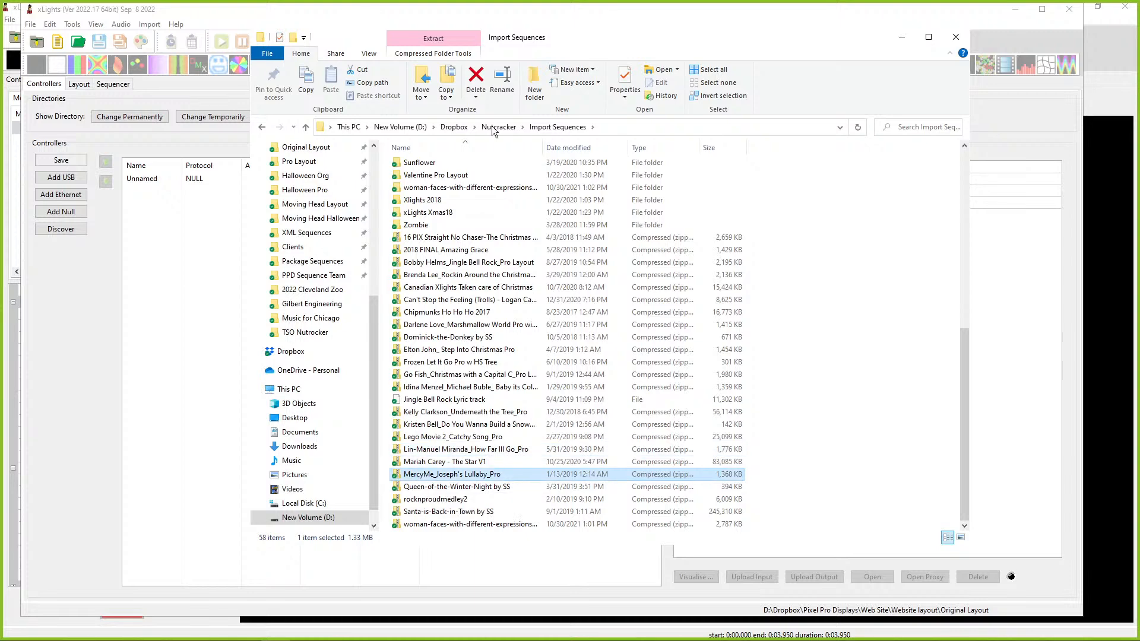
left_click(415, 39)
left_click(616, 82)
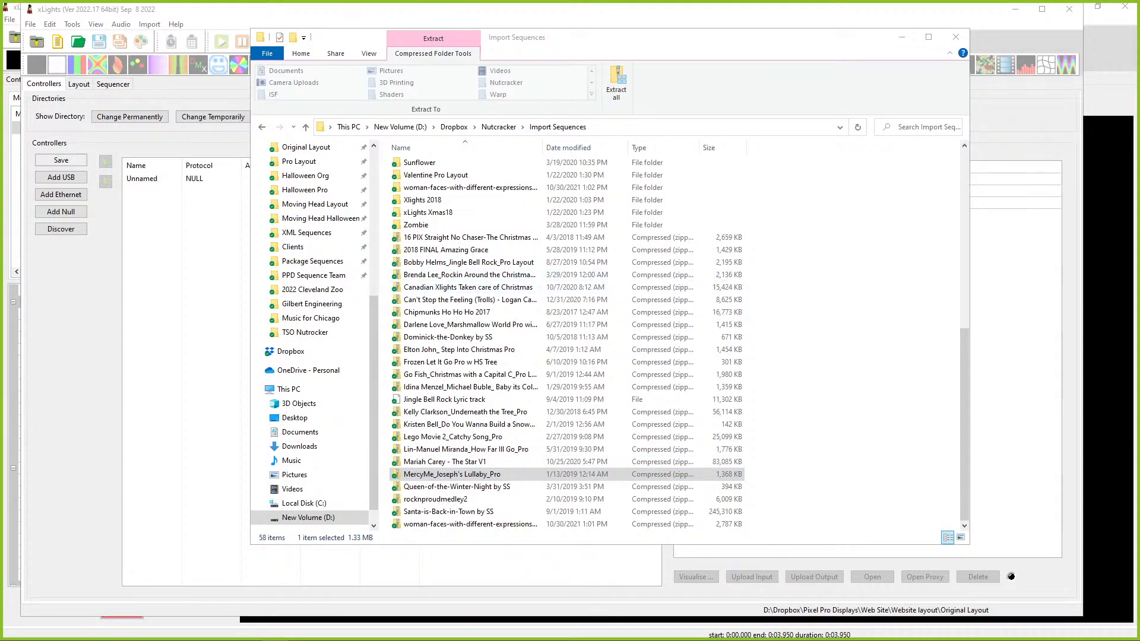
left_click(682, 373)
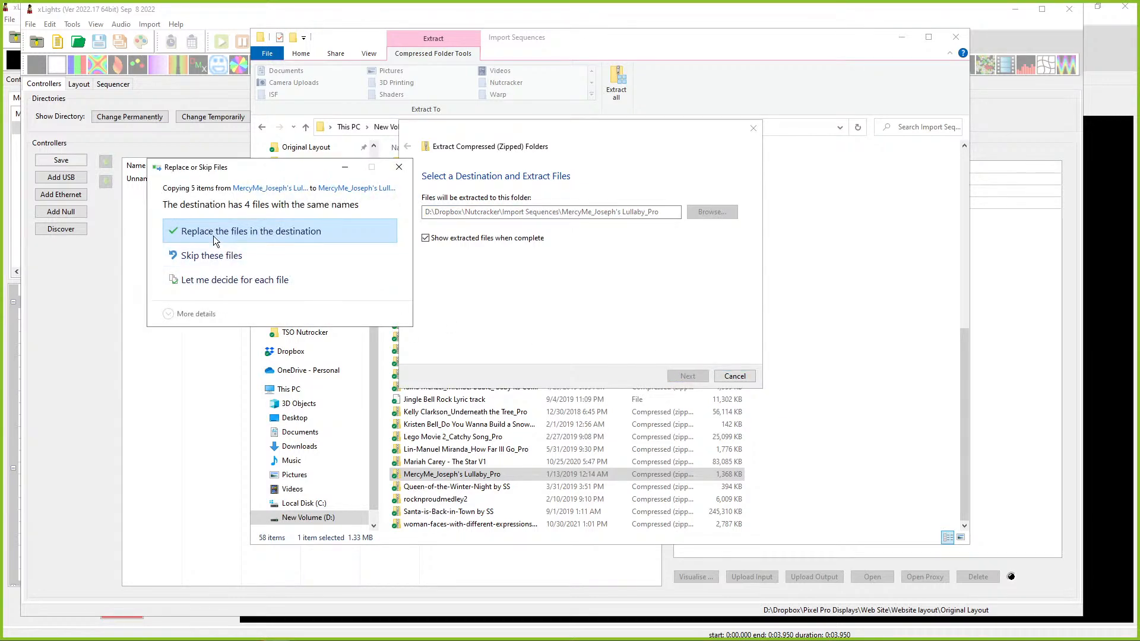
left_click(213, 237)
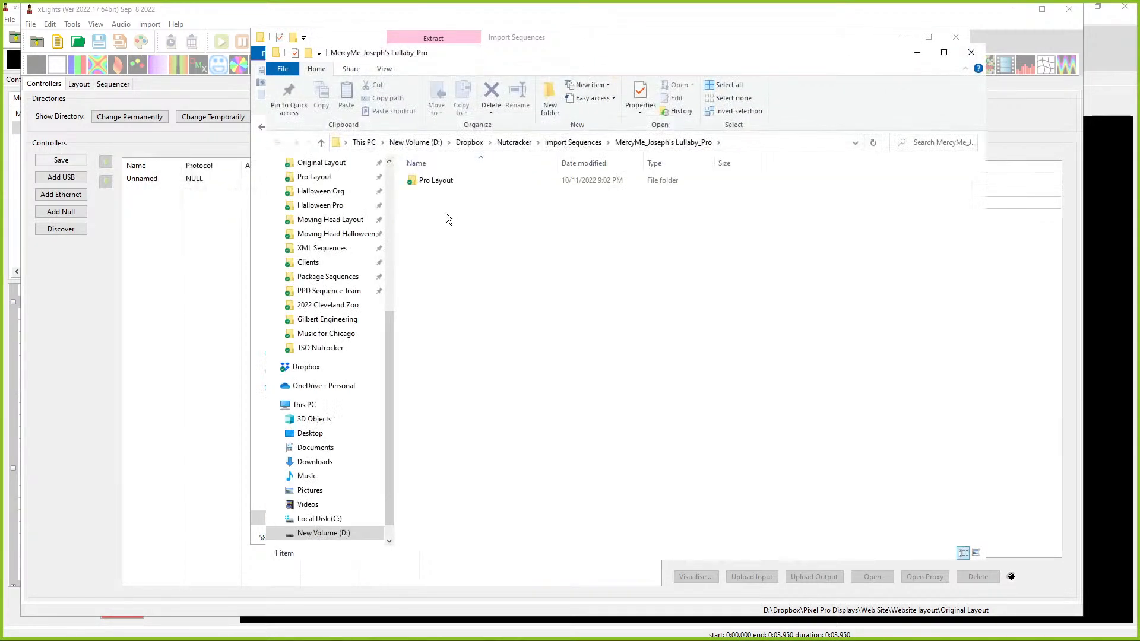
Step: Return to the Import Sequences folder, widen the Name column and look through the zipped sequences for another candidate
left_click(559, 145)
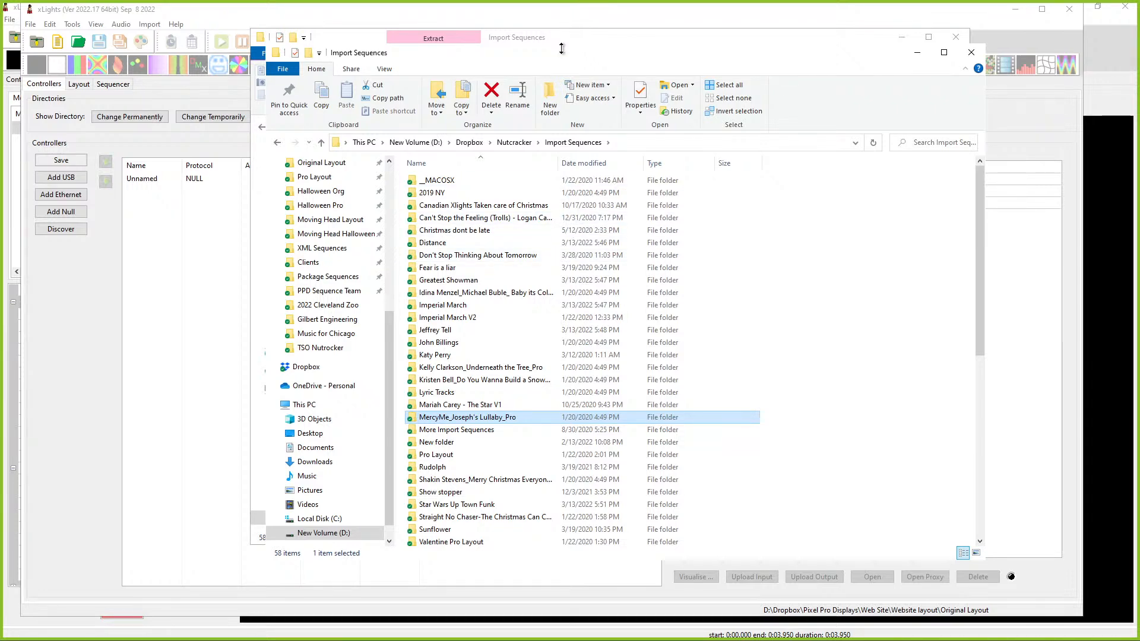
left_click_drag(560, 49, 560, 50)
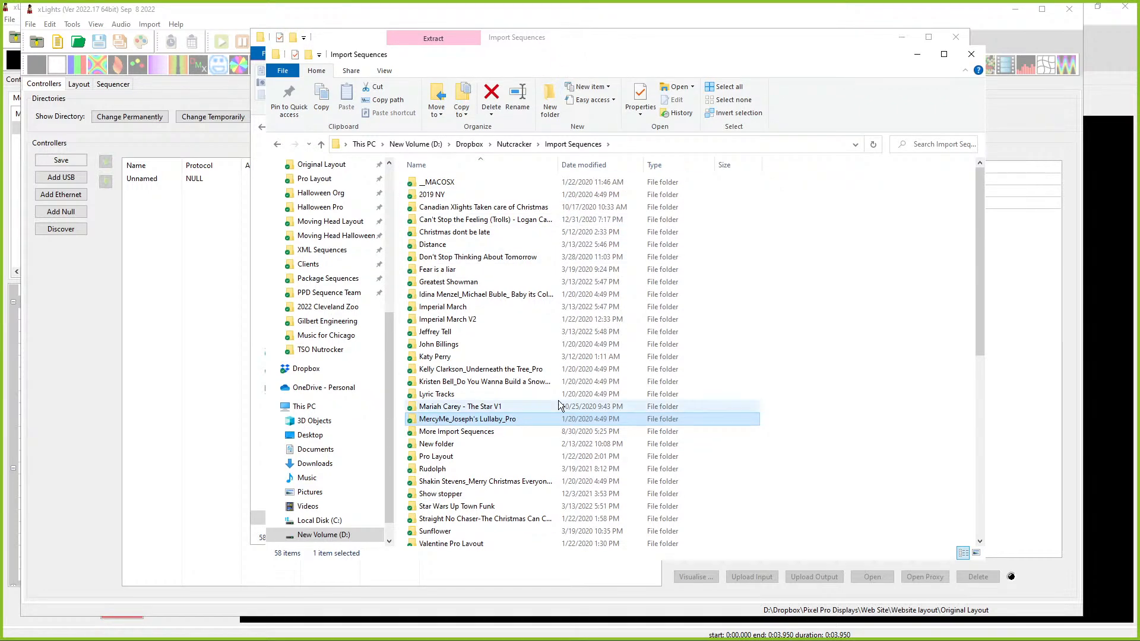
scroll(527, 523, "down", 8)
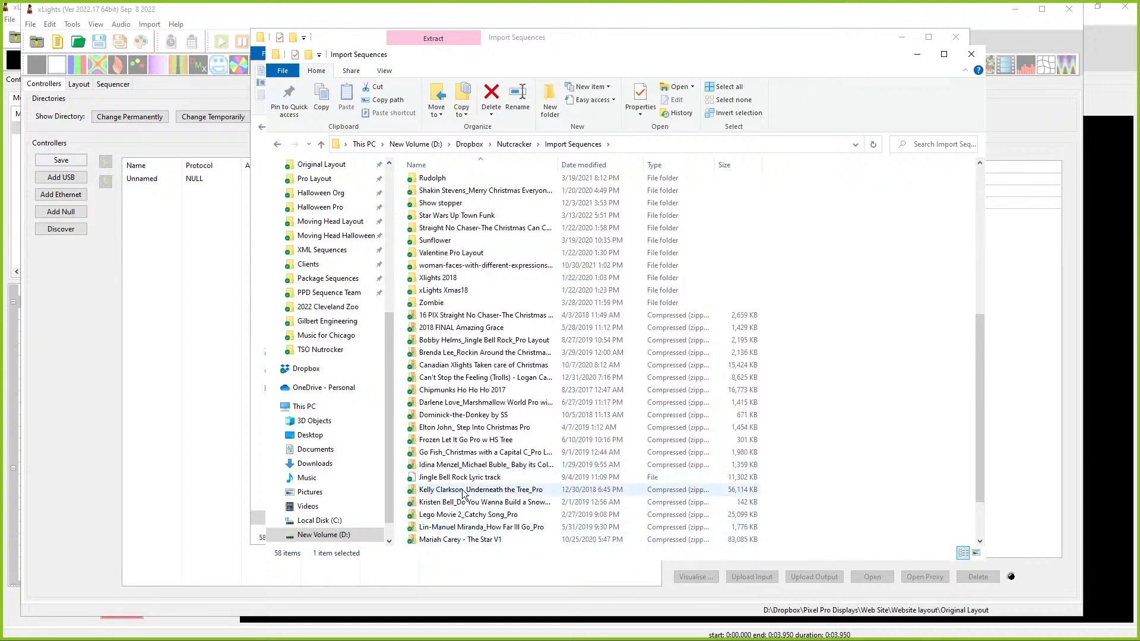
scroll(463, 492, "down", 2)
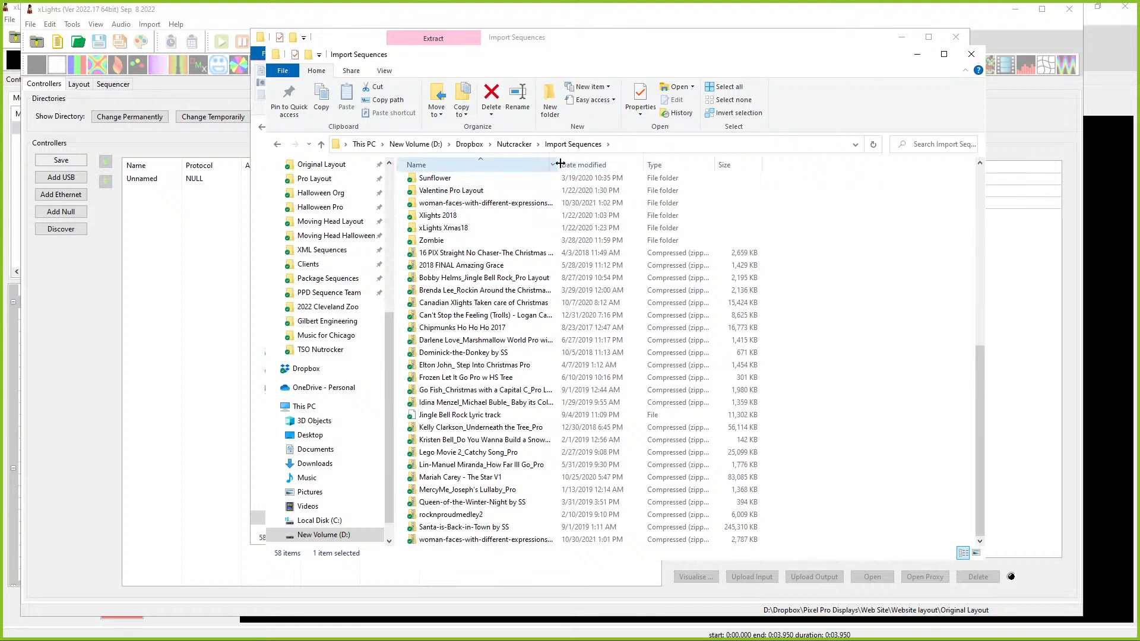
left_click_drag(560, 164, 604, 164)
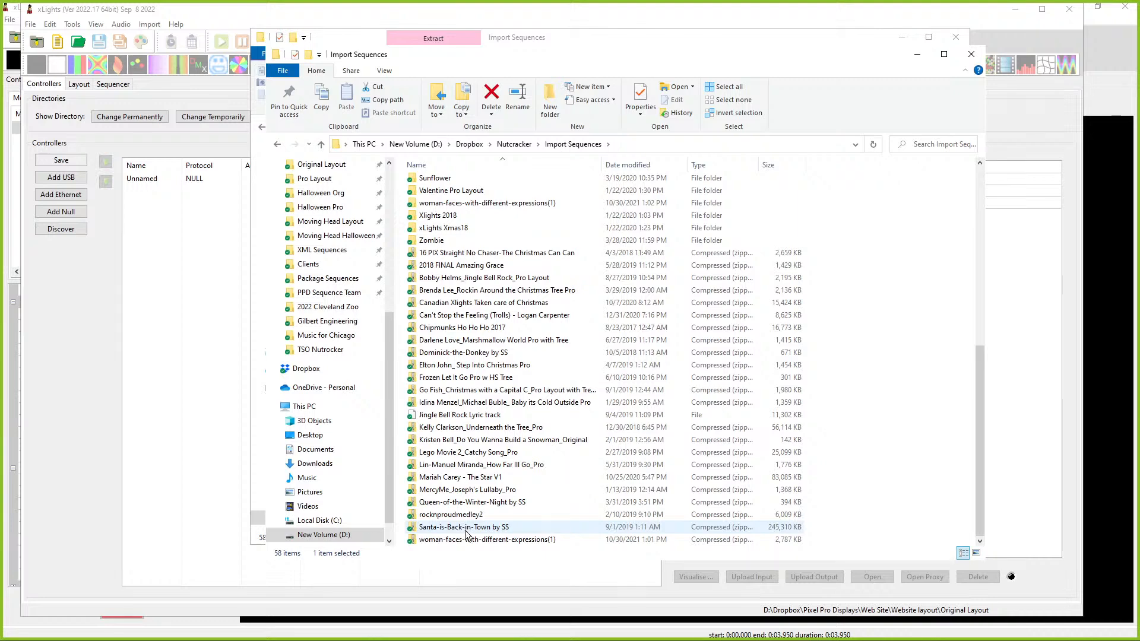
left_click(445, 541)
scroll(455, 430, "up", 4)
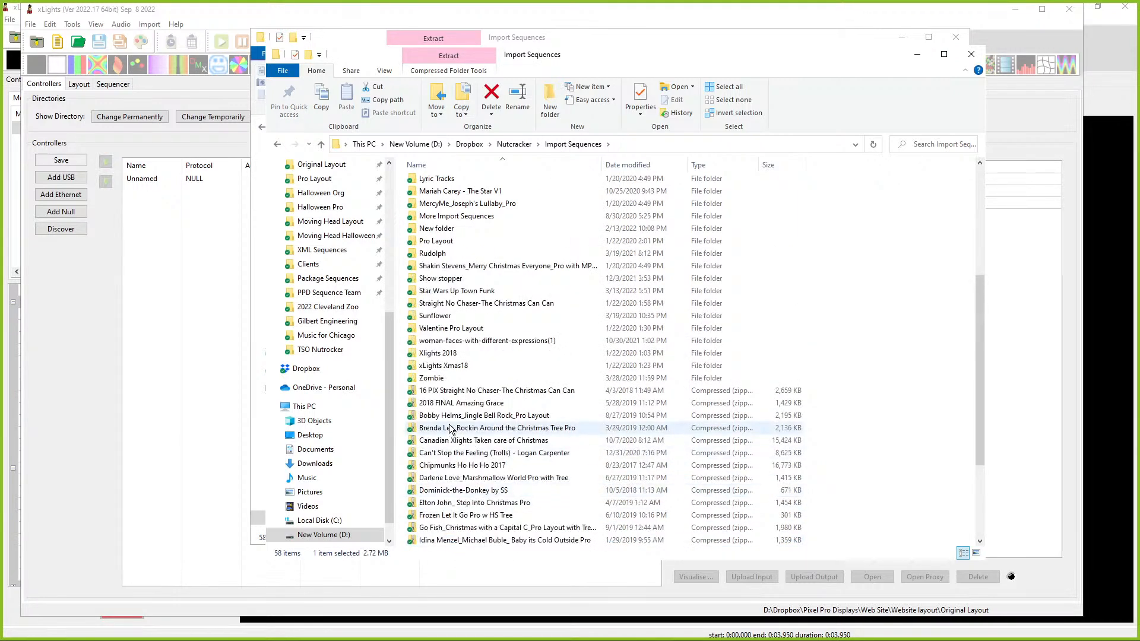
left_click(441, 392)
scroll(439, 418, "down", 2)
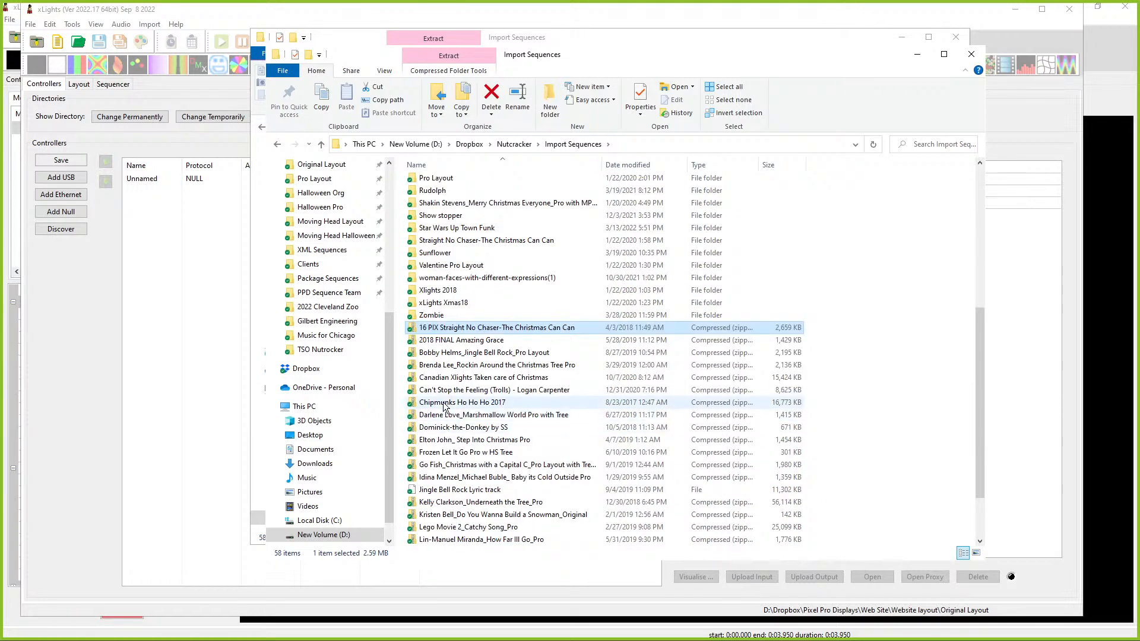
Step: Extract the zipped Can't Stop the Feeling (Trolls) sequence to its suggested folder, skipping the files that already exist there
left_click(439, 392)
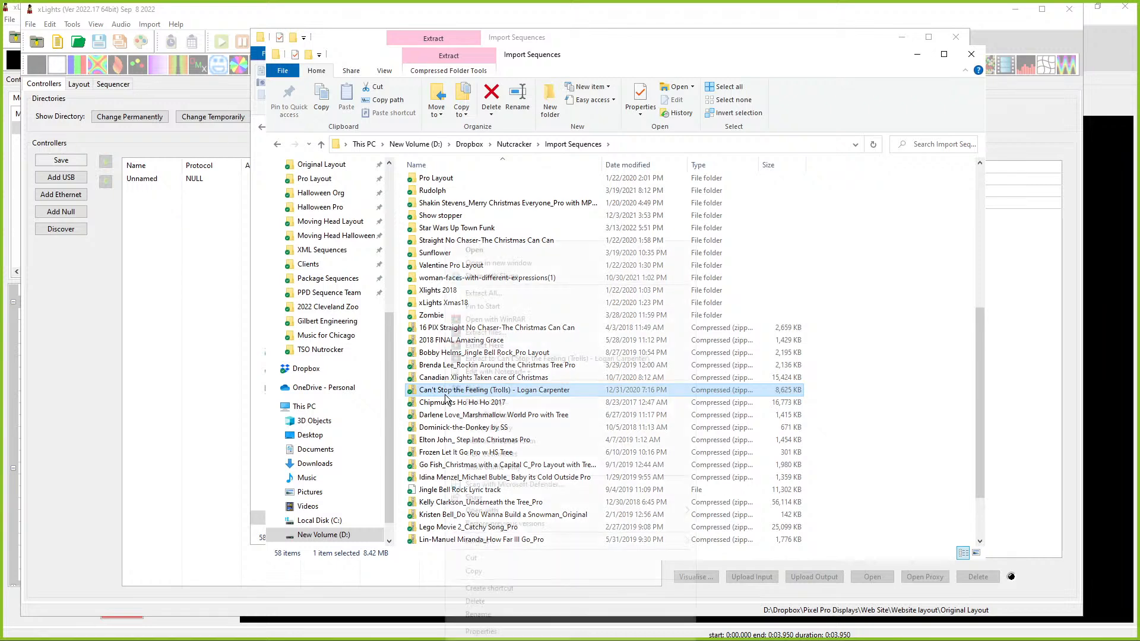
right_click(444, 394)
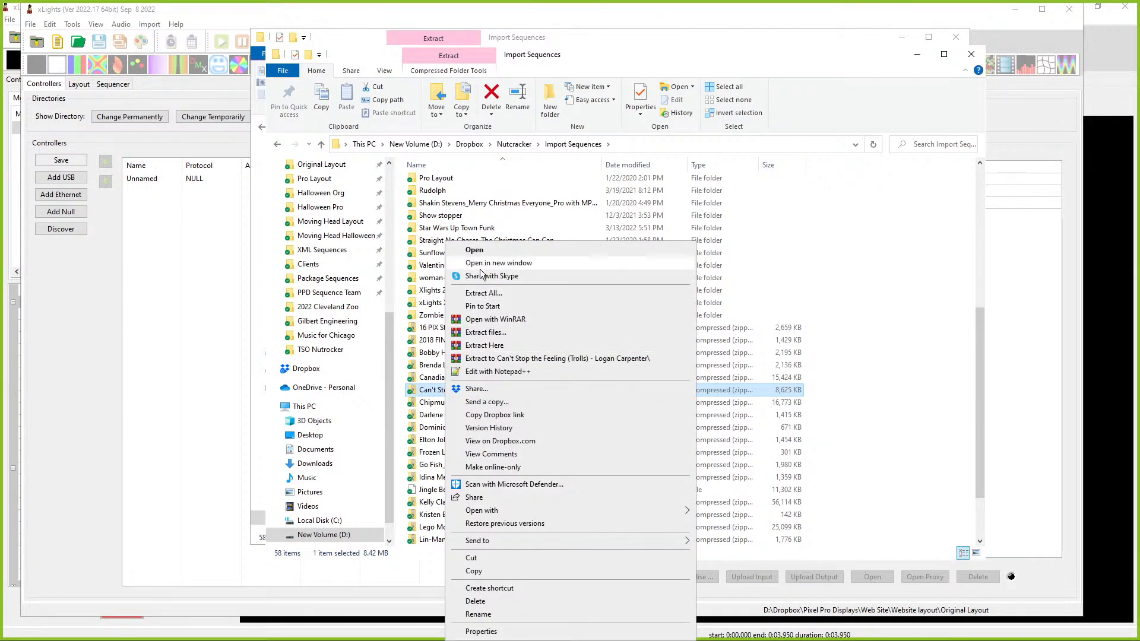
left_click(425, 401)
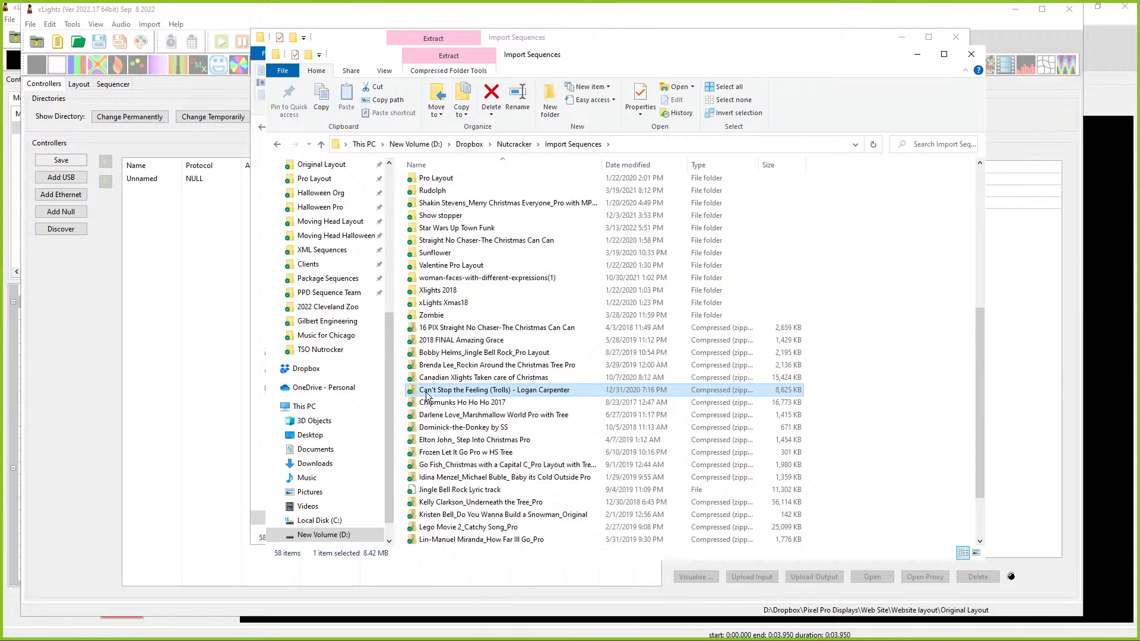
left_click(448, 70)
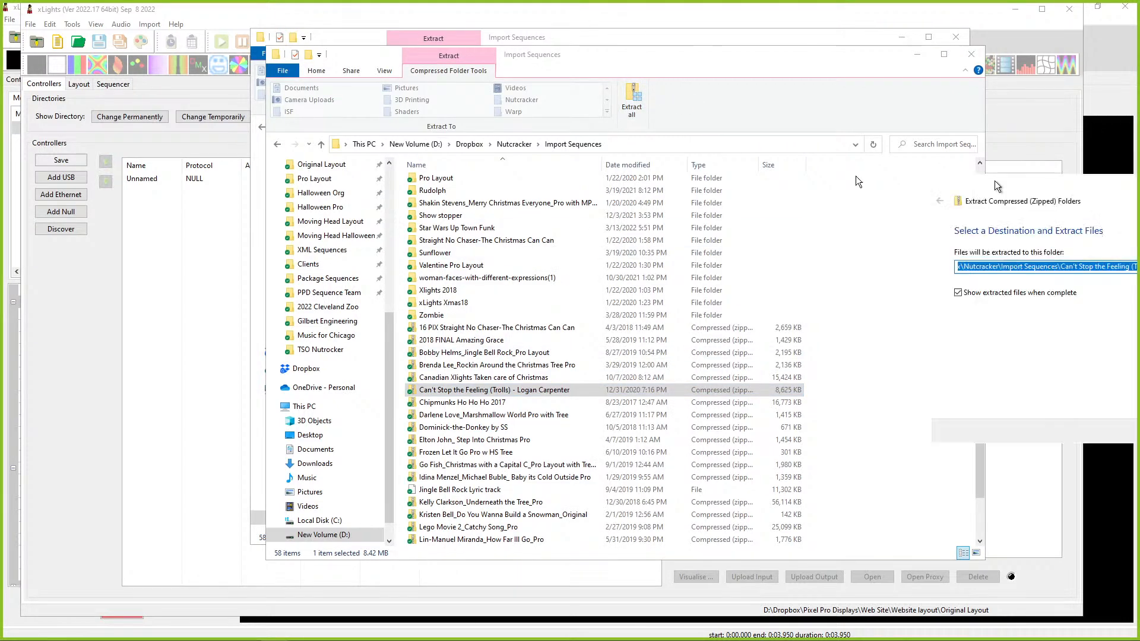
left_click(767, 415)
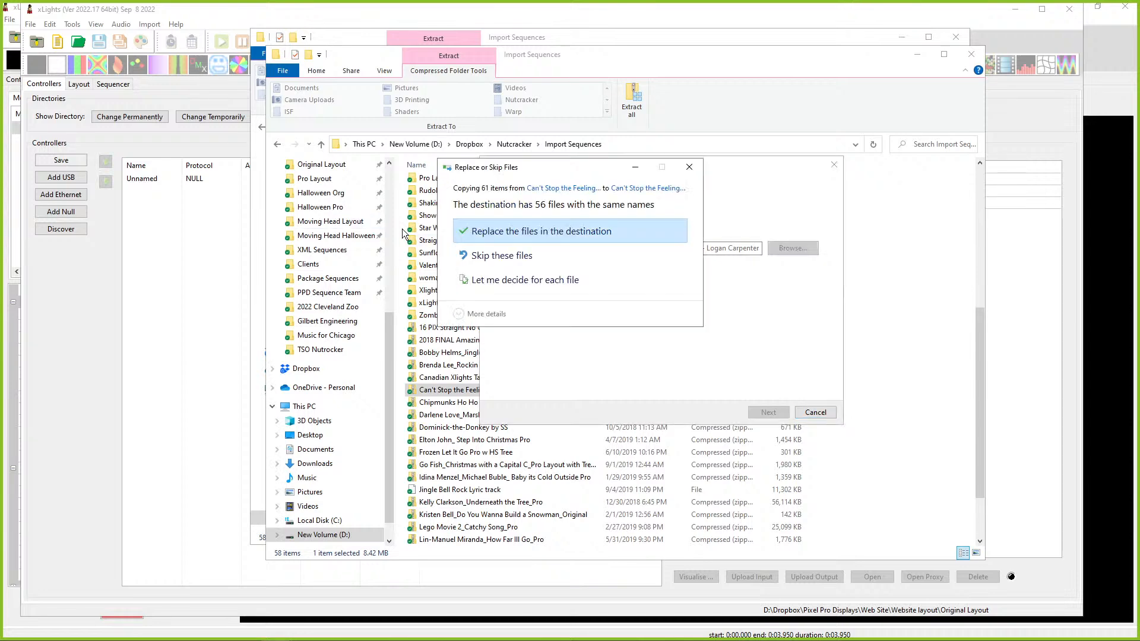
left_click(512, 254)
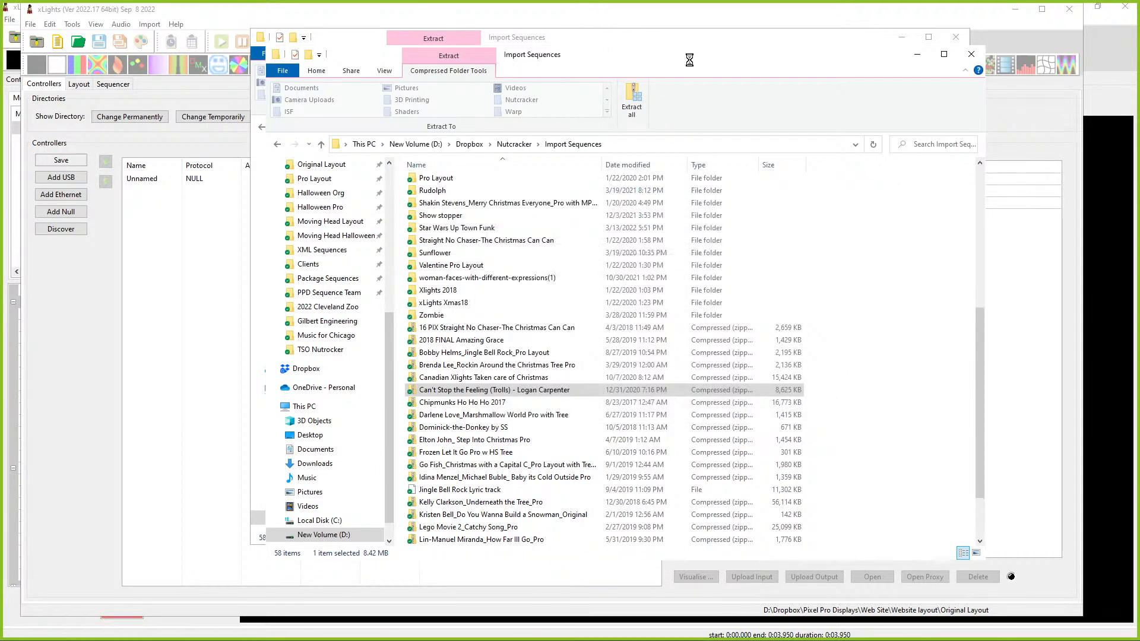
Step: Switch back to xLights and permanently change the show directory to Xlights 2016 inside the Can't Stop the Feeling (Trolls) folder in Import Sequences
left_click(170, 13)
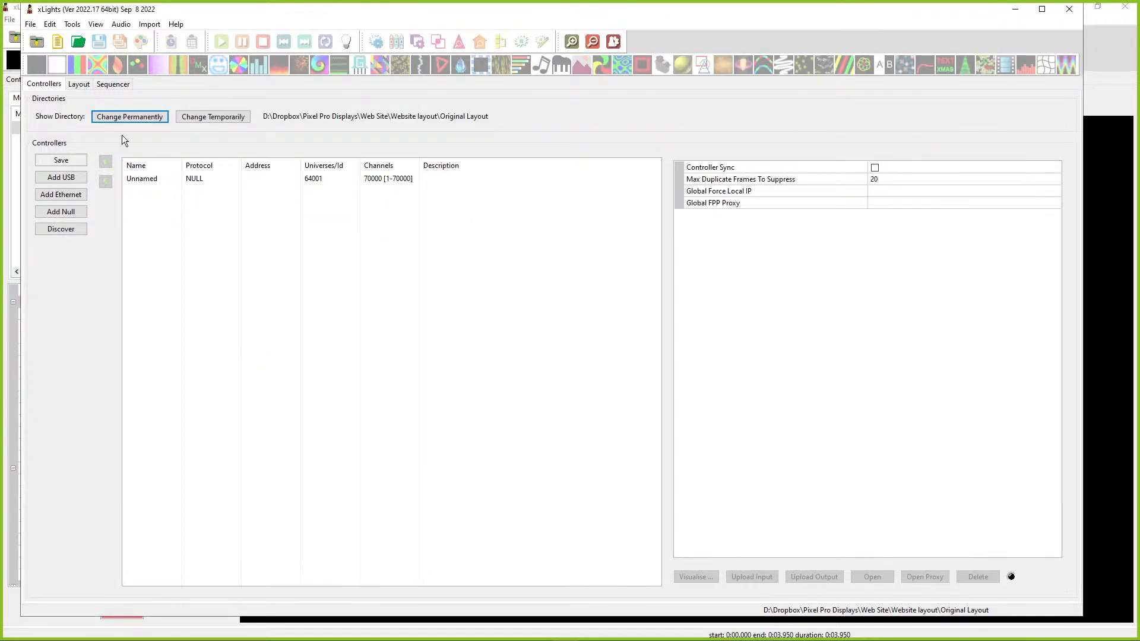
left_click(108, 116)
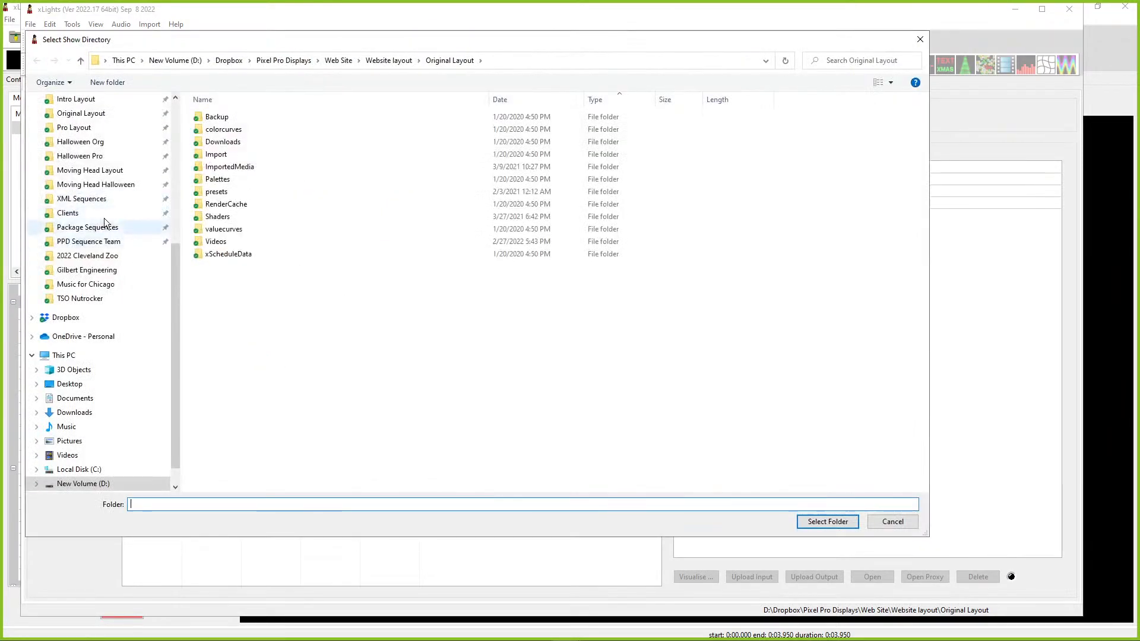
scroll(85, 196, "up", 2)
left_click(66, 221)
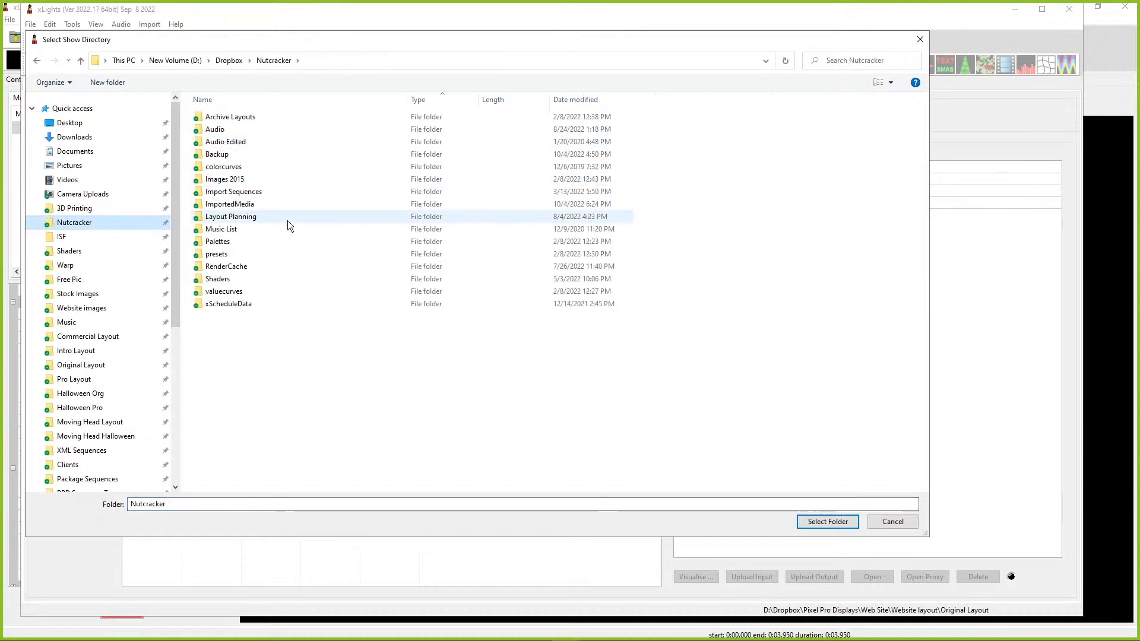
double_click(234, 192)
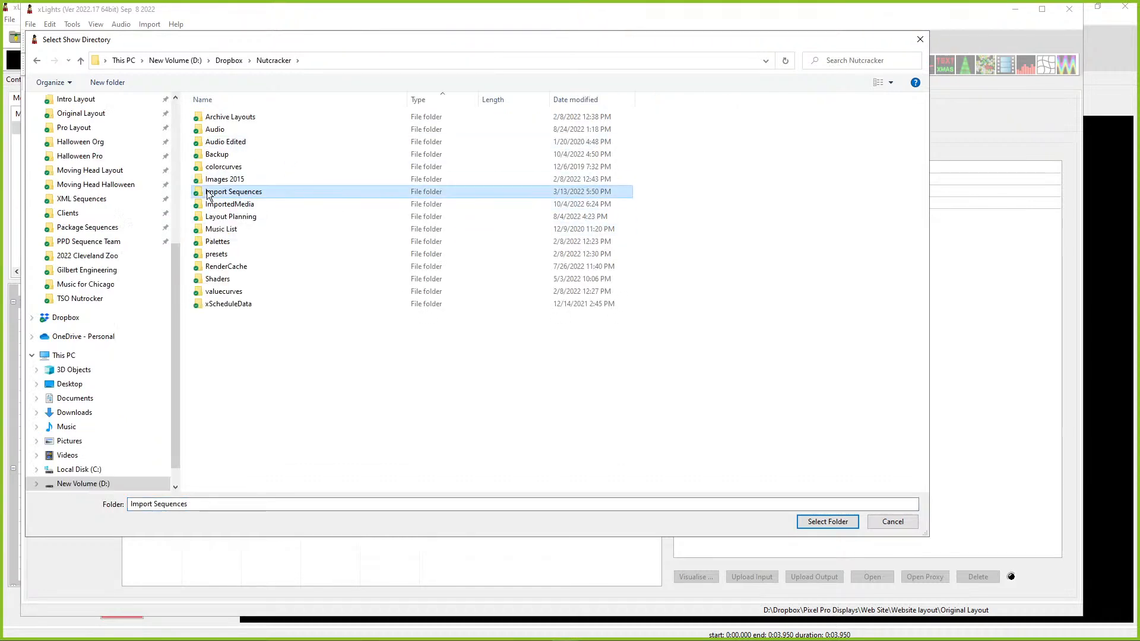
scroll(213, 267, "down", 1)
scroll(238, 243, "up", 1)
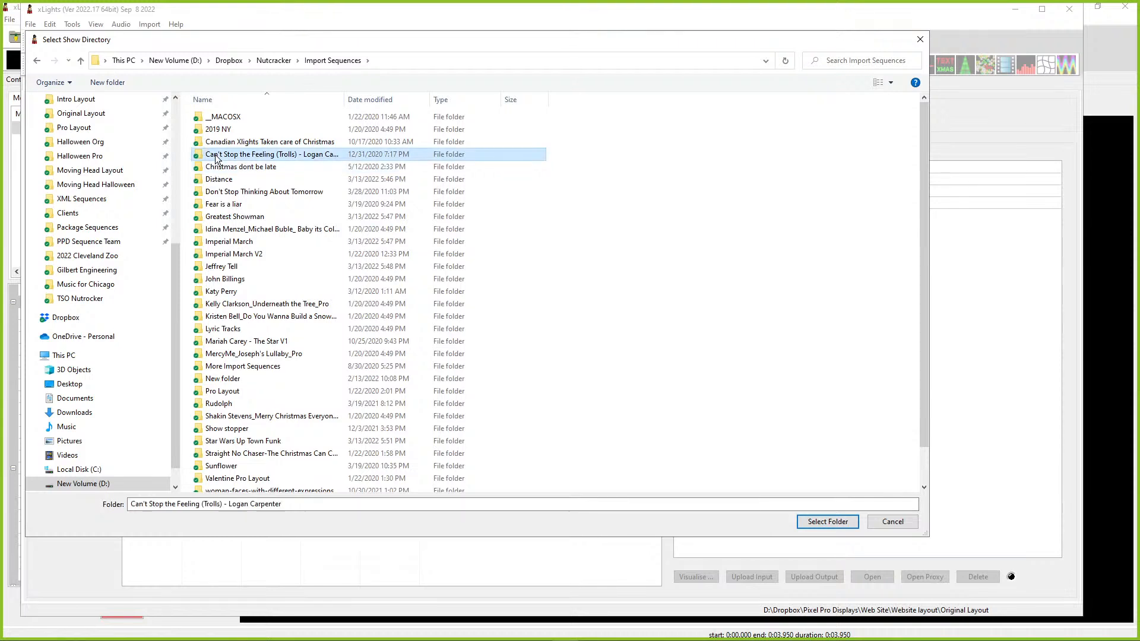
double_click(261, 155)
double_click(219, 118)
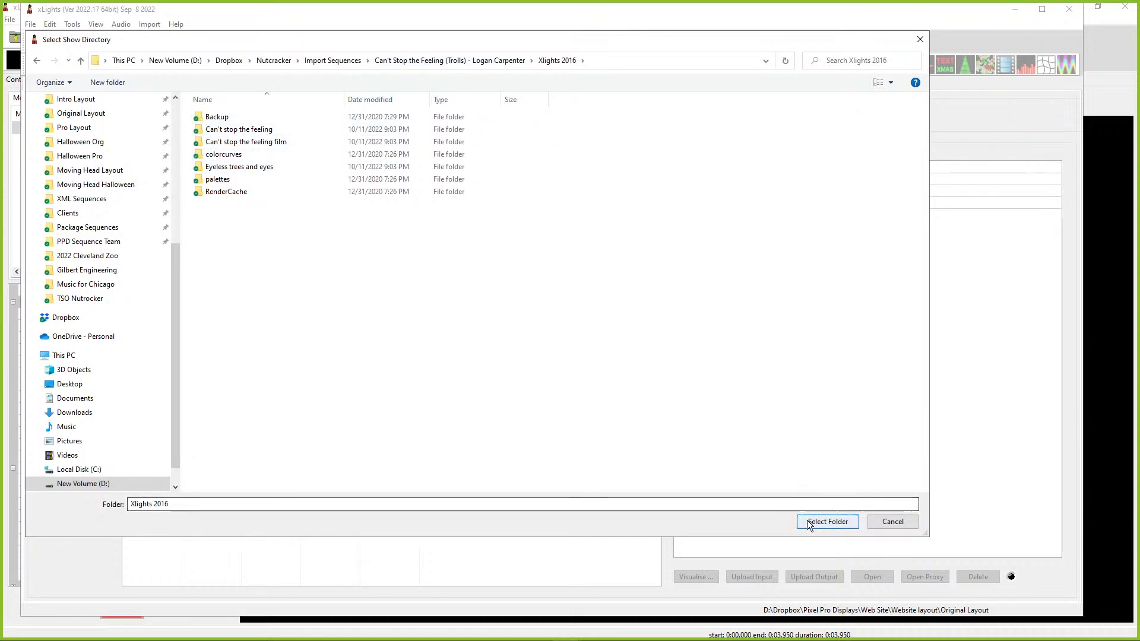
left_click(825, 520)
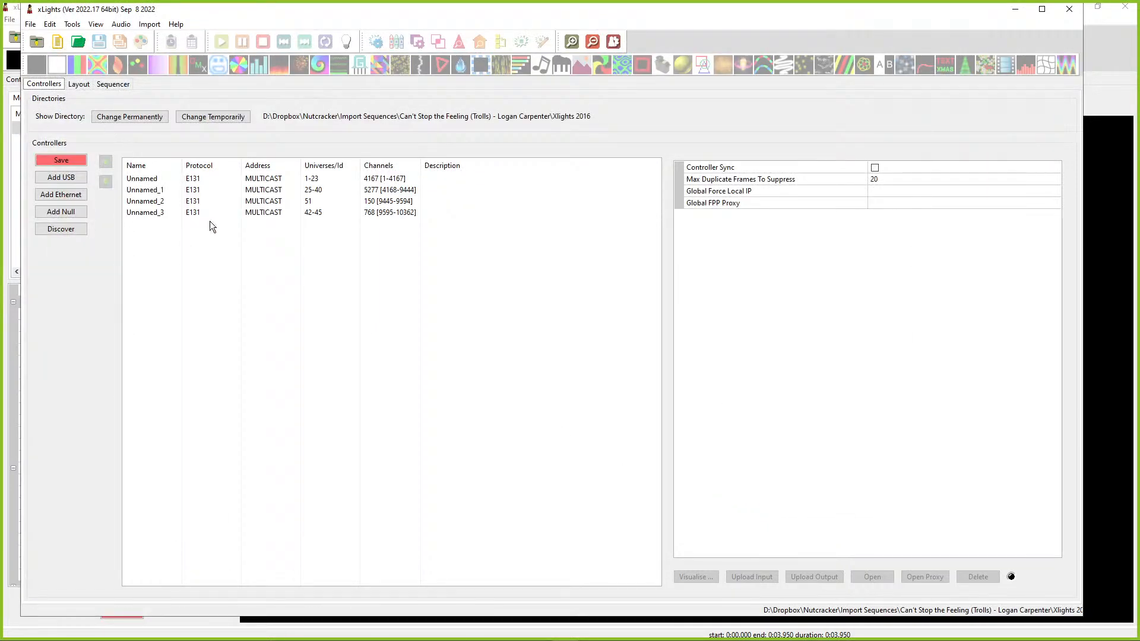
Step: Display the house layout of the Xlights 2016 show folder and look over its models
left_click(79, 84)
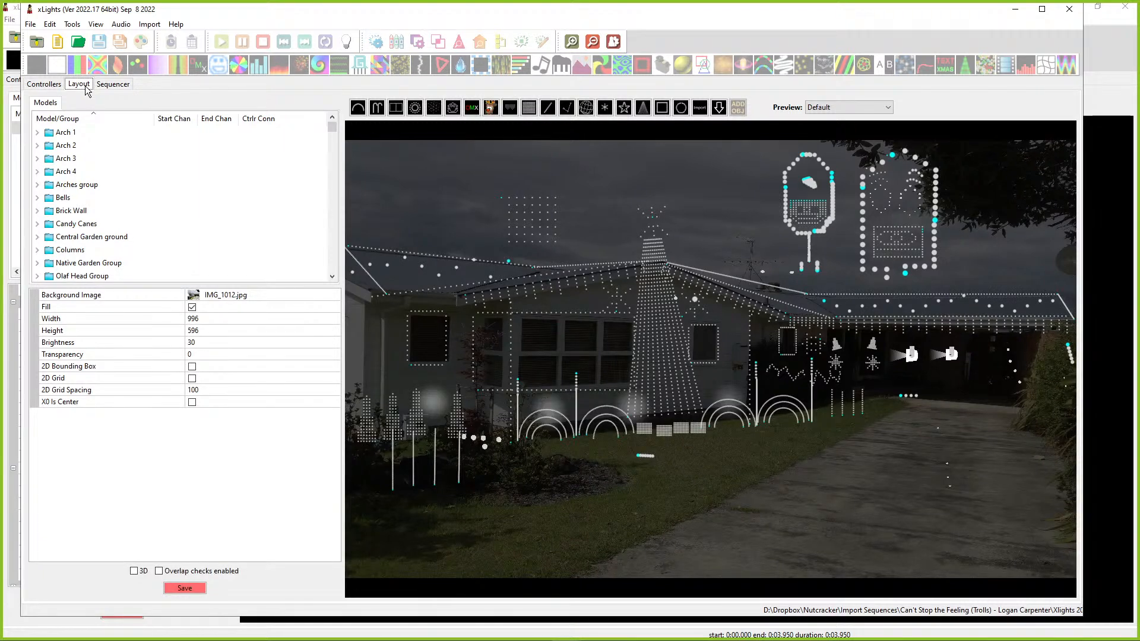
scroll(623, 304, "down", 4)
scroll(631, 315, "up", 5)
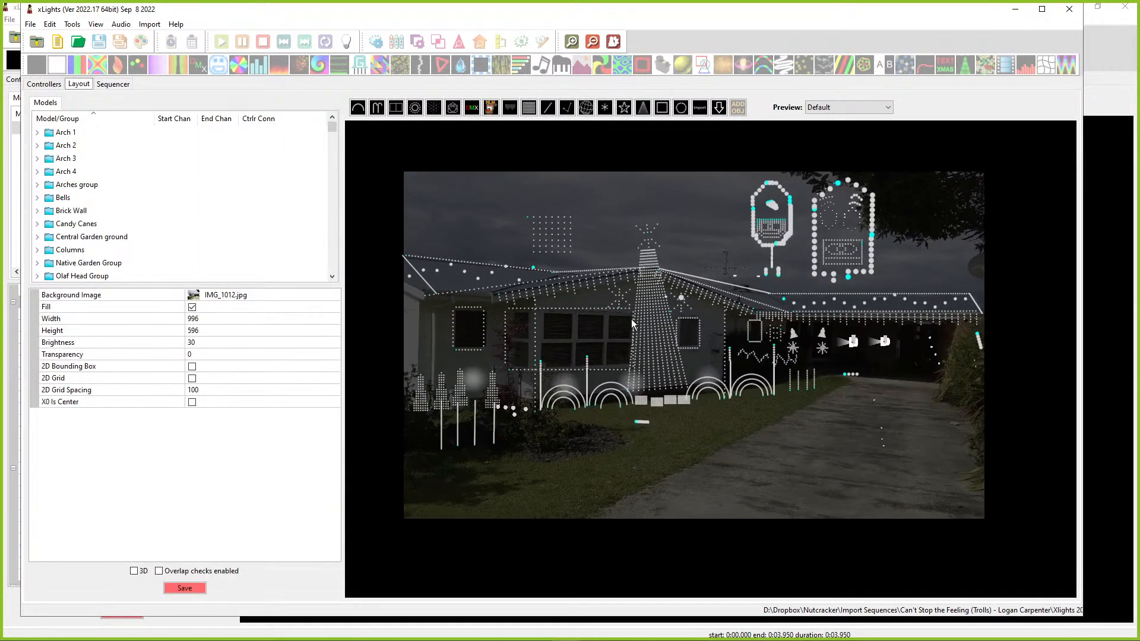
scroll(628, 327, "down", 2)
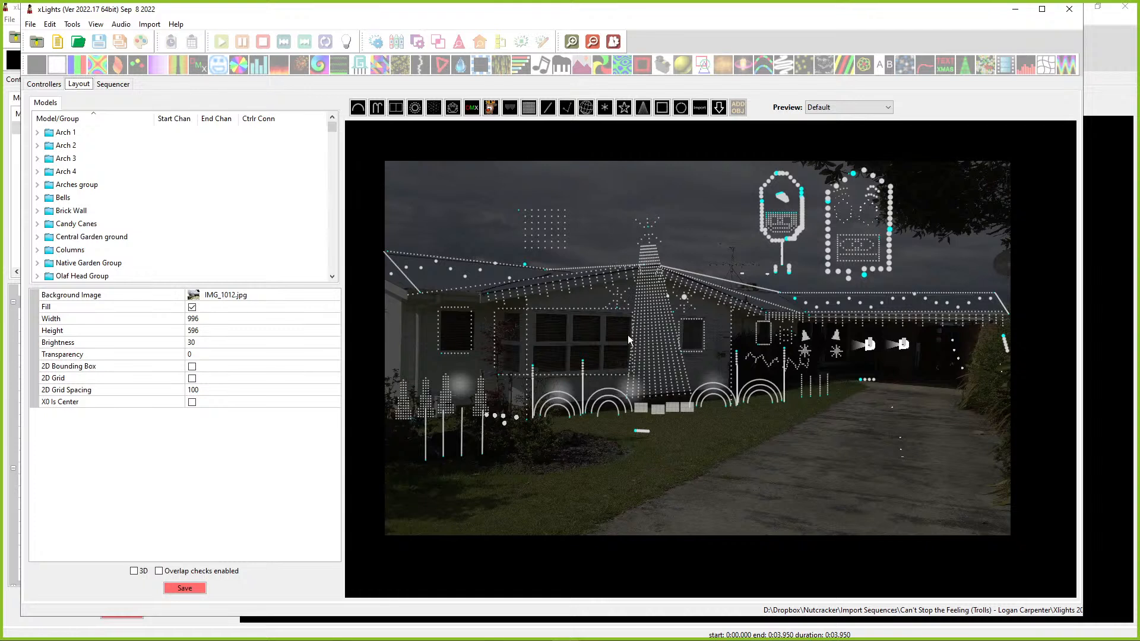
Step: Highlight the Arch 1, Arch 2 and Arch 3 groups in the layout and look through the other groups in the model list
left_click(62, 133)
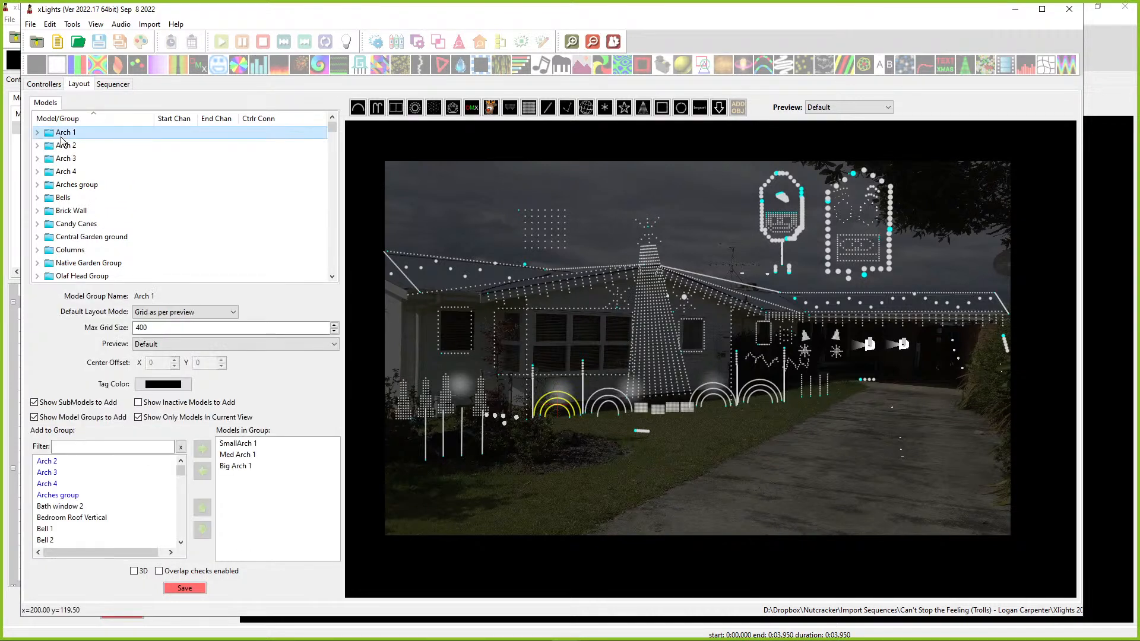
left_click(61, 145)
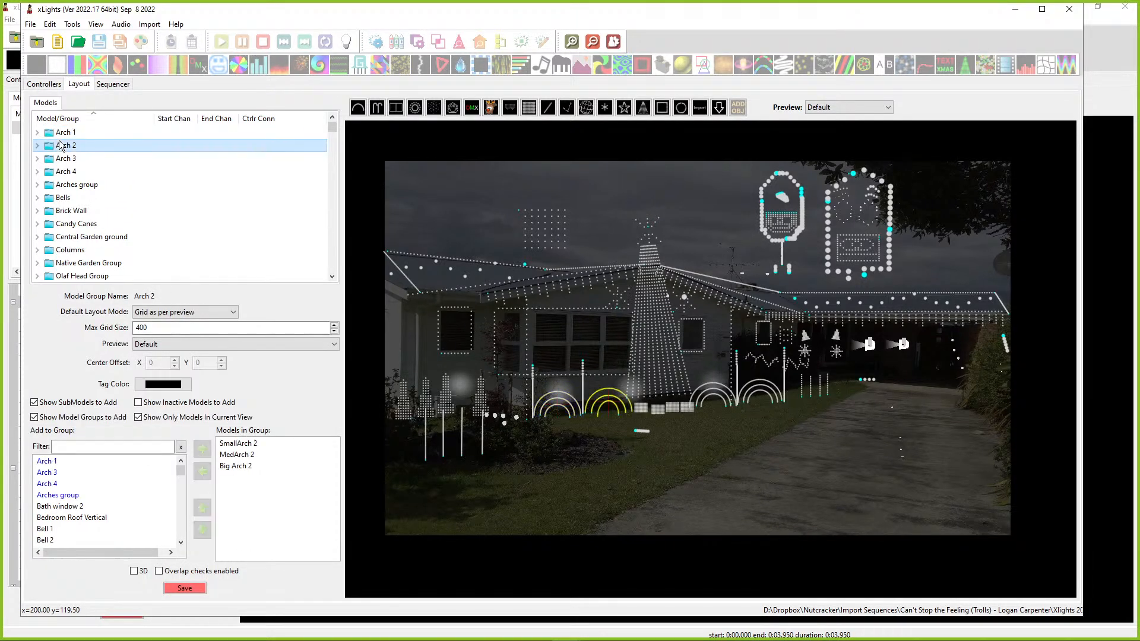
left_click(60, 158)
left_click(64, 134)
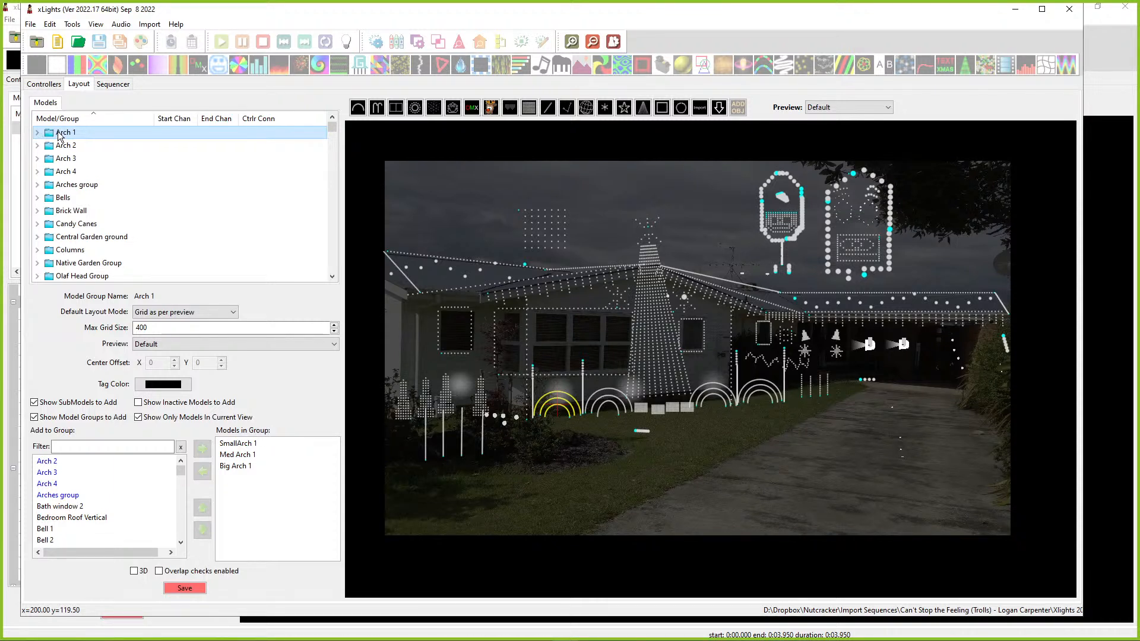
scroll(72, 259, "down", 4)
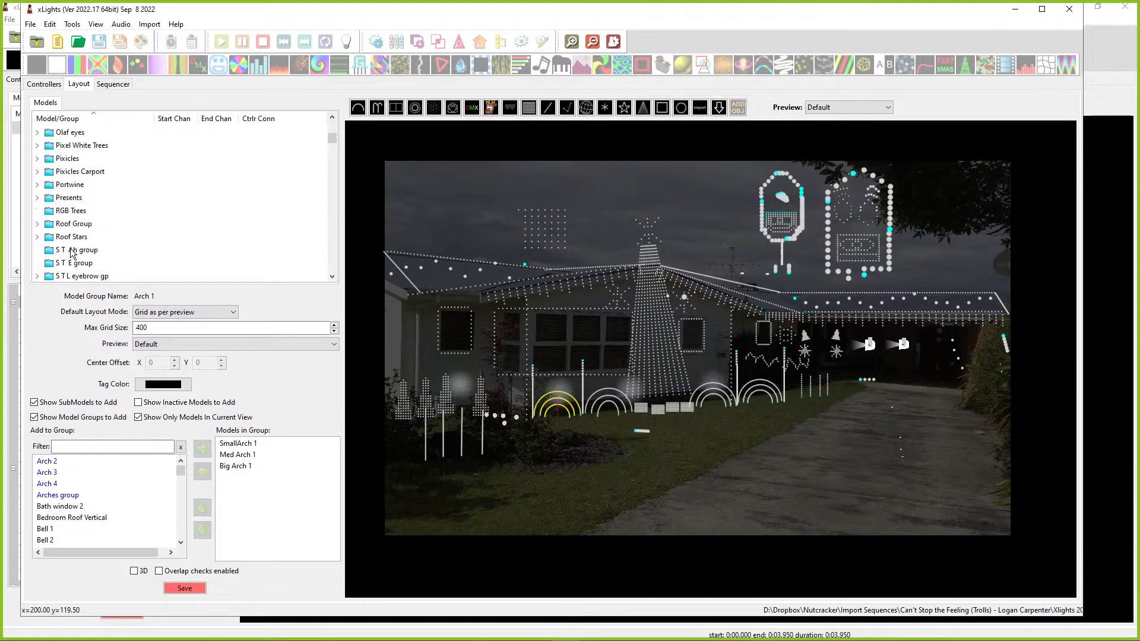
scroll(59, 224, "down", 8)
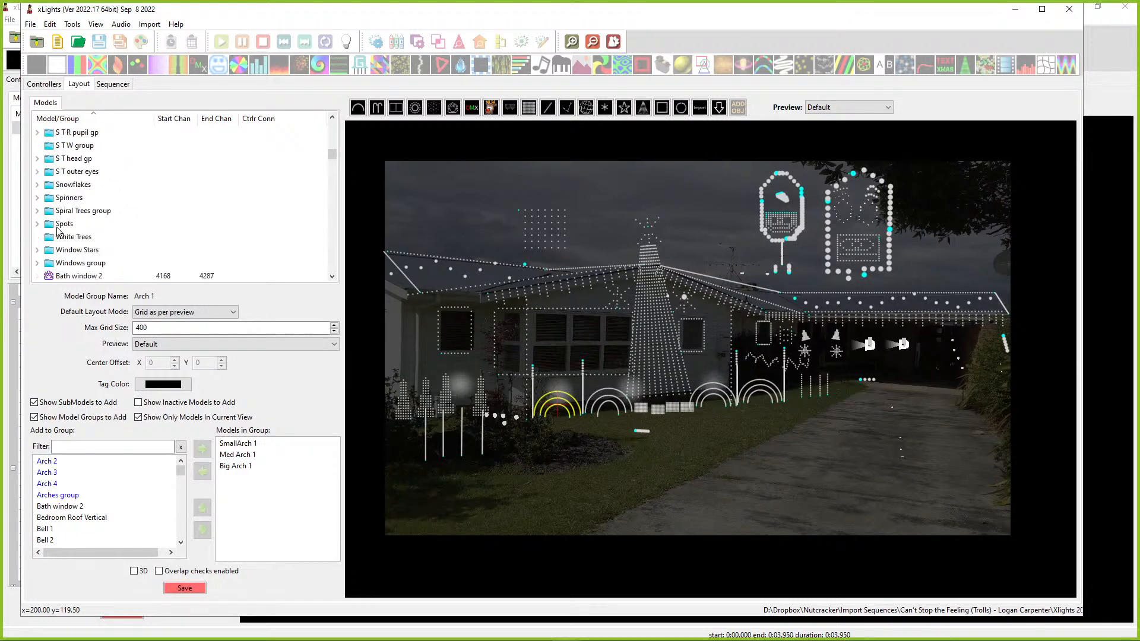
scroll(62, 226, "up", 5)
left_click_drag(333, 158, 329, 134)
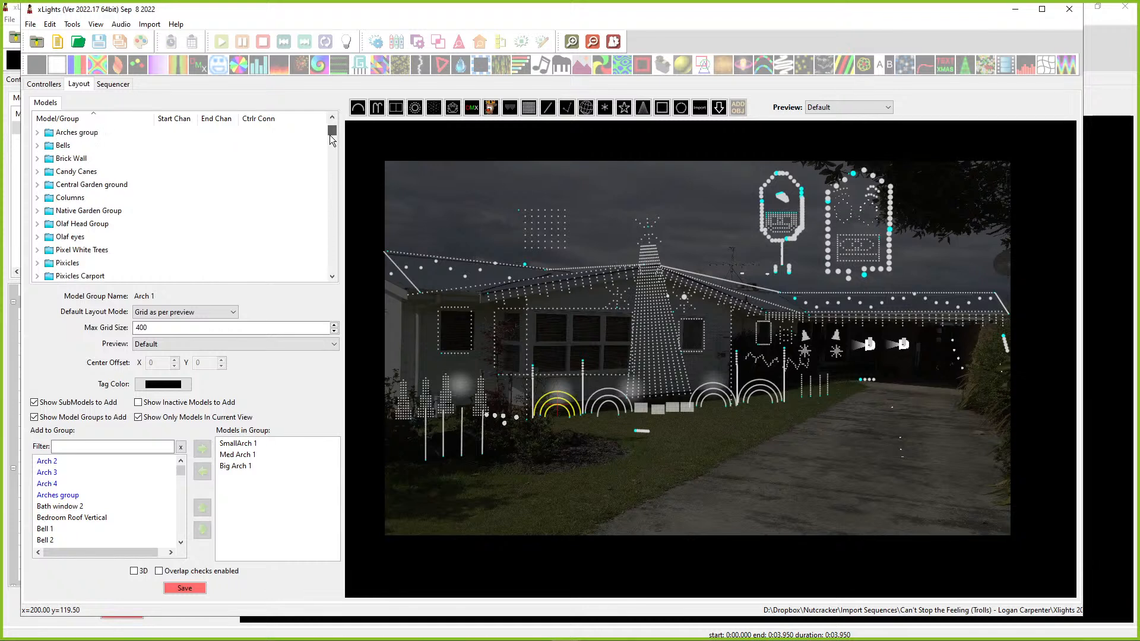
Step: Compare the model list sorted by reverse name order and by start channel, ending in alphabetical order by name
left_click(117, 122)
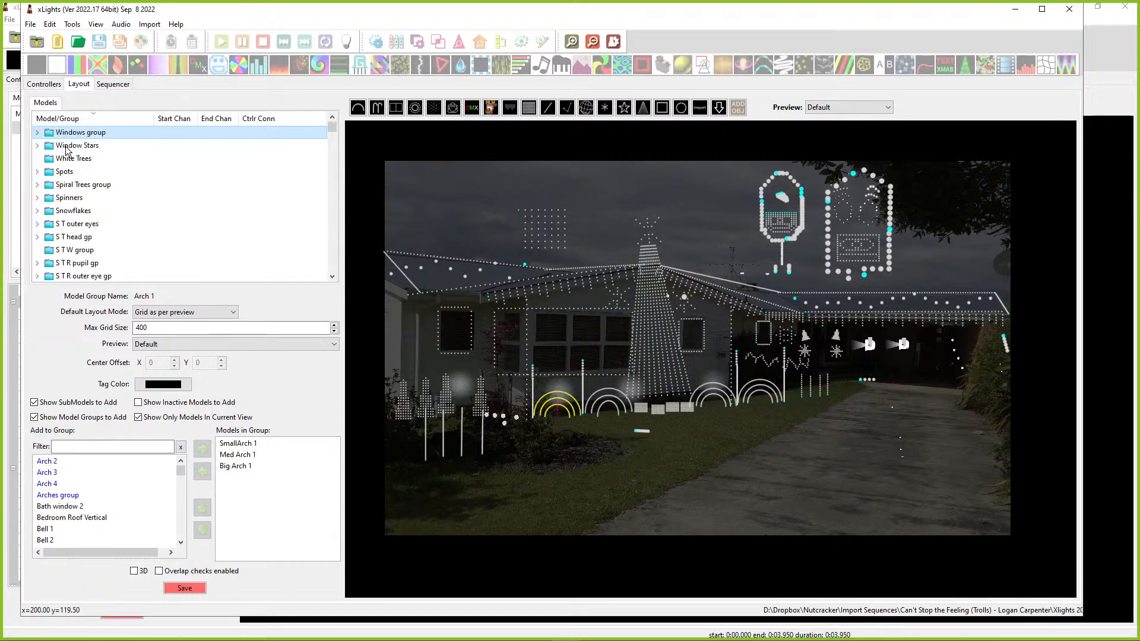
left_click(68, 124)
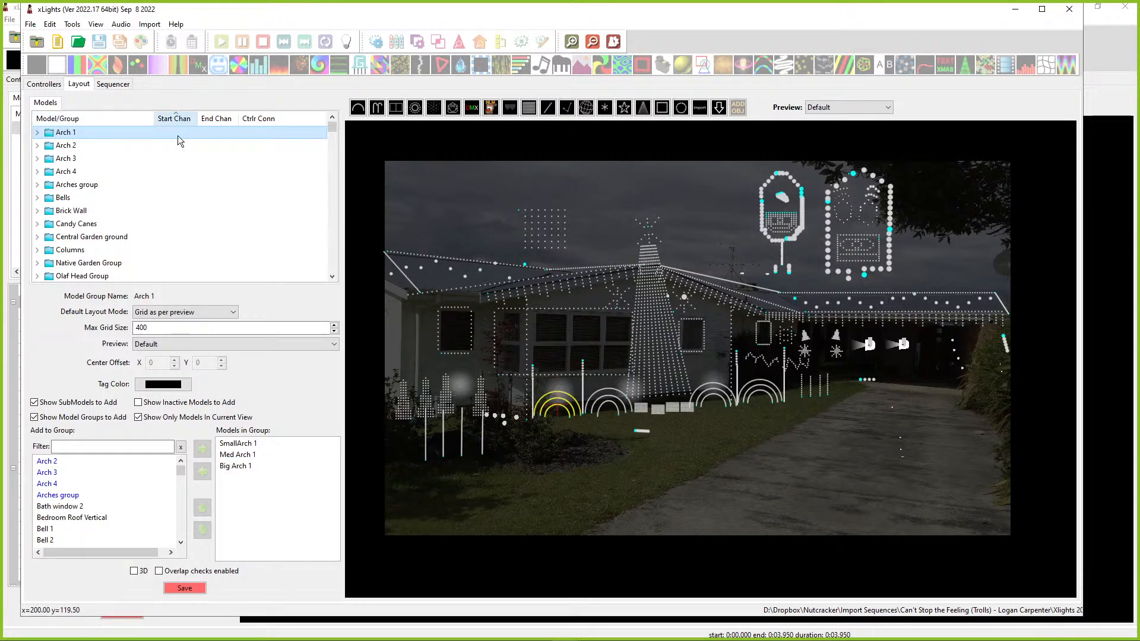
scroll(173, 235, "down", 10)
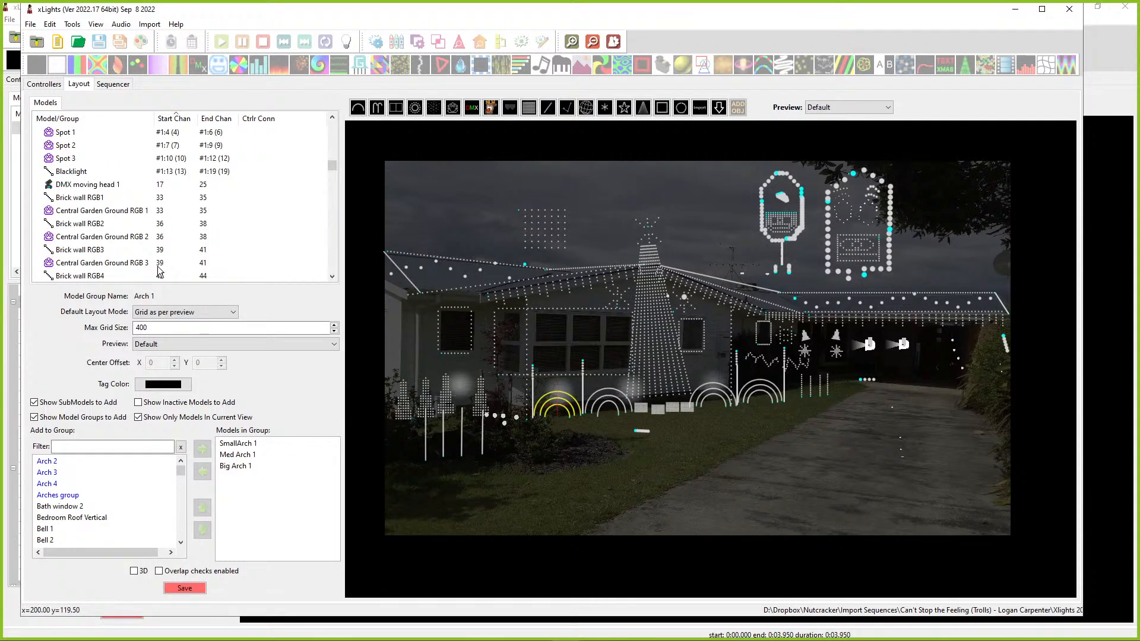
scroll(164, 196, "up", 10)
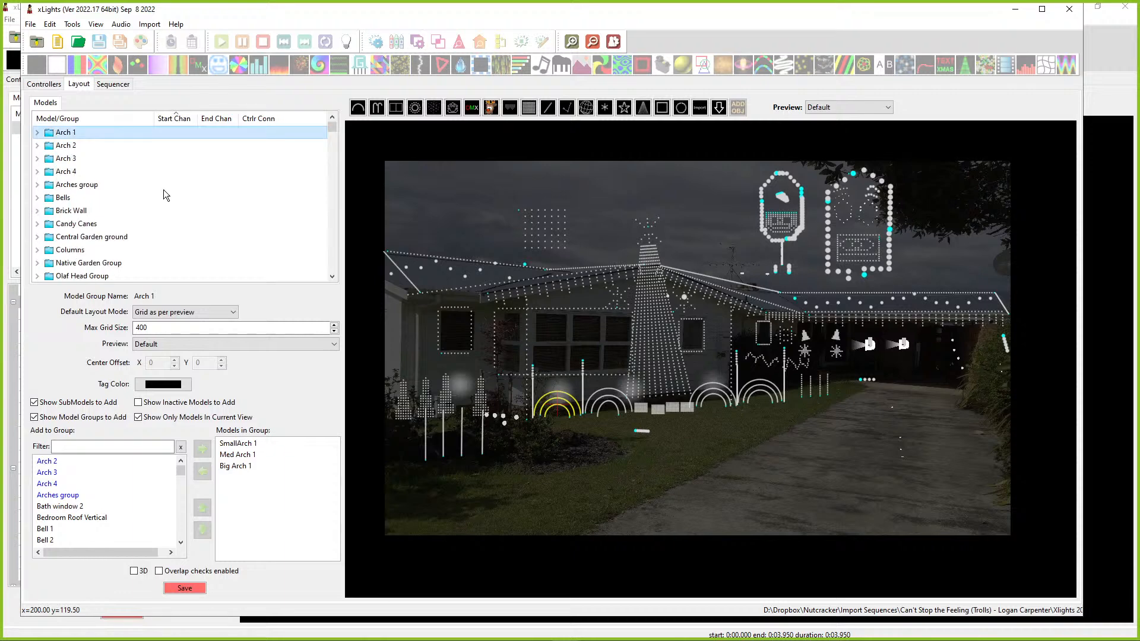
left_click(85, 114)
Step: Look through the alphabetical model list for tree groups and select the RGB Trees group
scroll(114, 186, "down", 5)
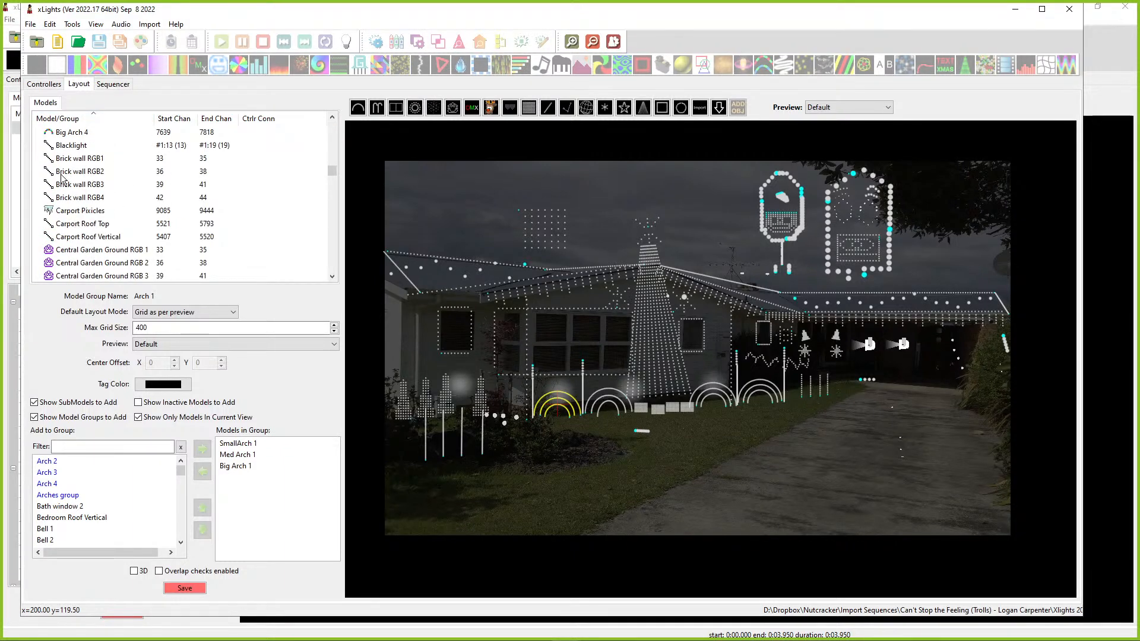
scroll(70, 149, "up", 5)
scroll(71, 156, "down", 5)
scroll(70, 226, "up", 3)
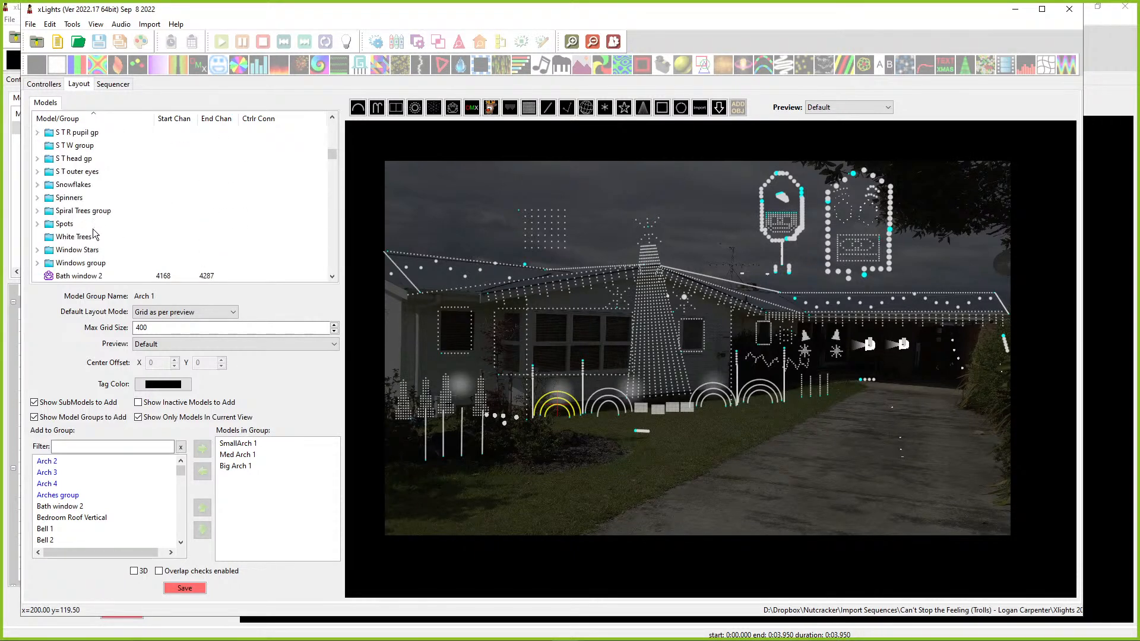
scroll(100, 226, "up", 4)
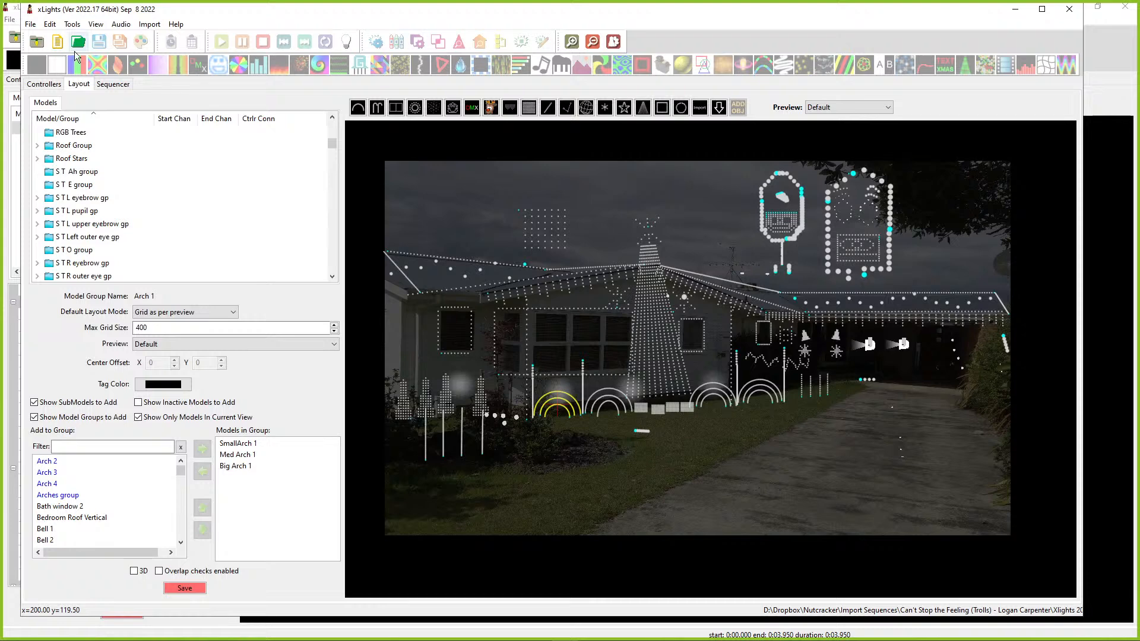
left_click(67, 136)
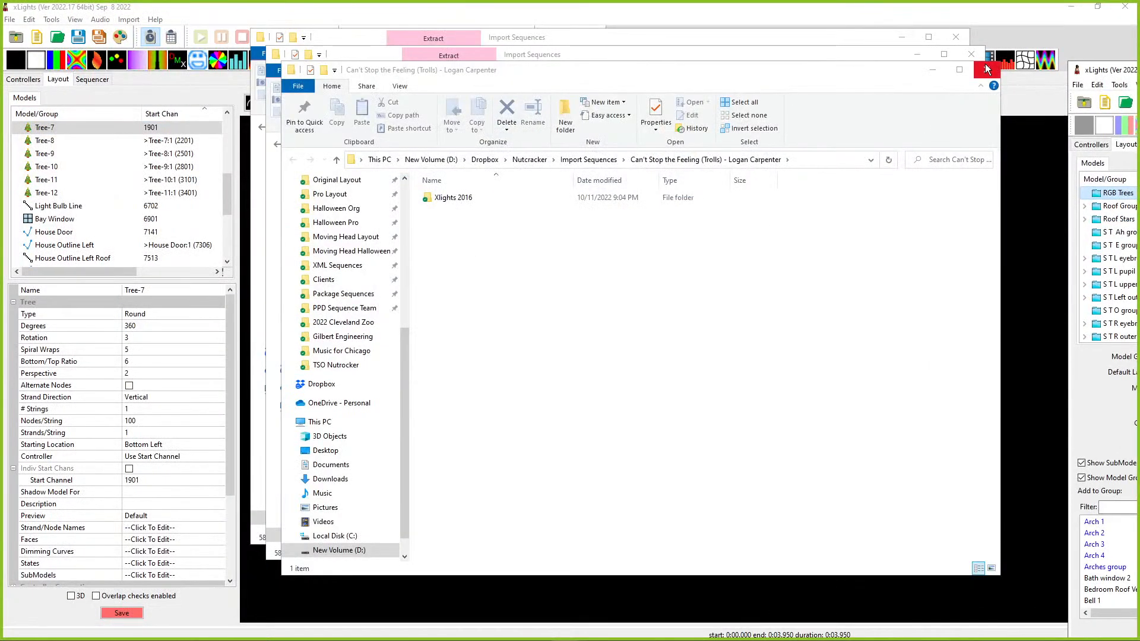
Step: Close the three File Explorer windows and save the demo house layout with overlap checks enabled
left_click(985, 70)
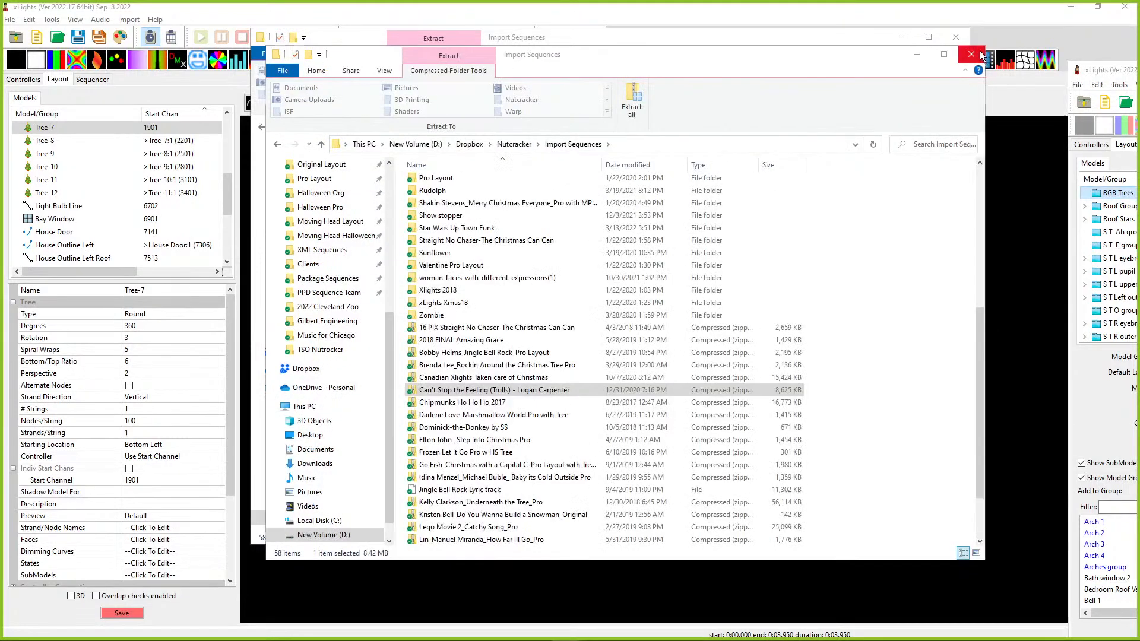
left_click(972, 54)
left_click(956, 36)
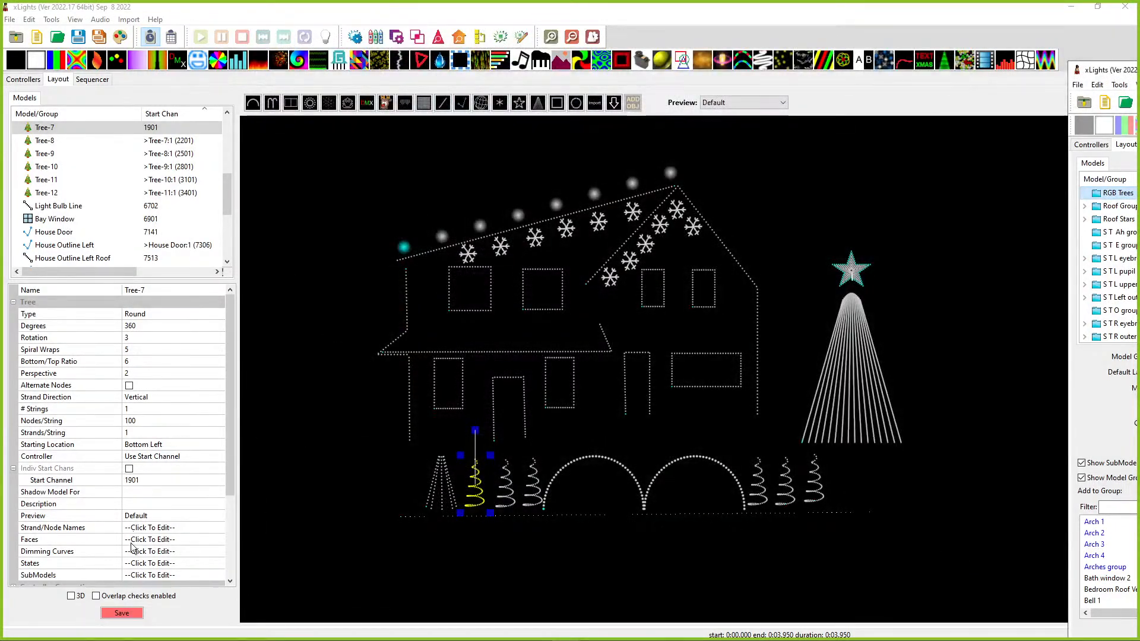
left_click(116, 611)
left_click(116, 610)
Step: Check the Star Mega Tree, Tree CCR Mega and several snowflake models for channel overlaps, ending on Snowflake 2
scroll(69, 167, "up", 5)
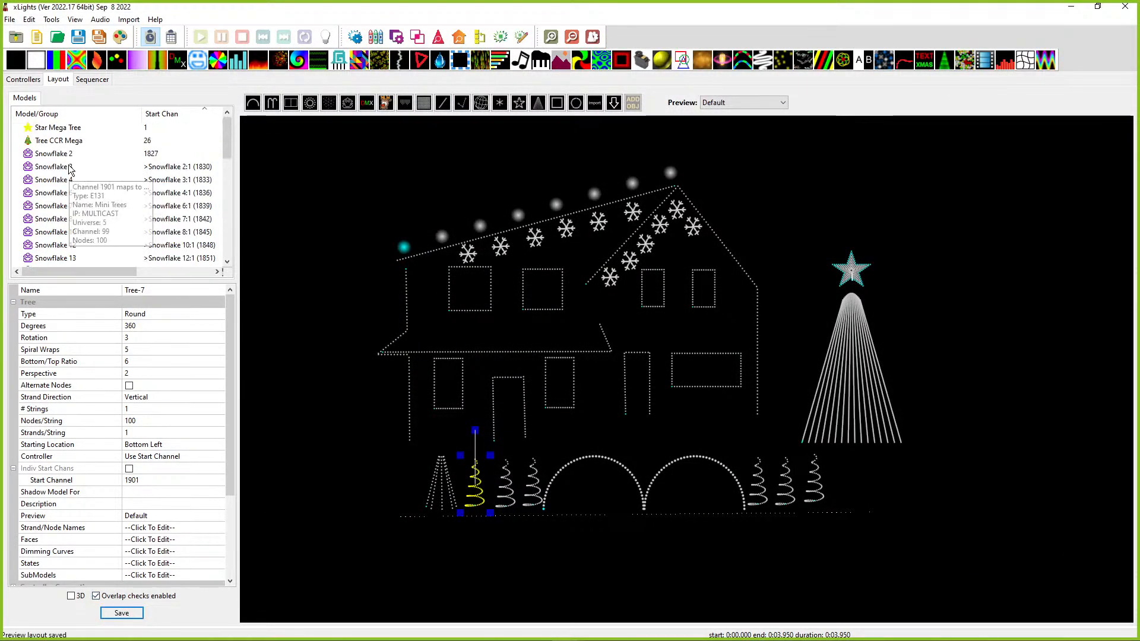
left_click(52, 130)
left_click(44, 145)
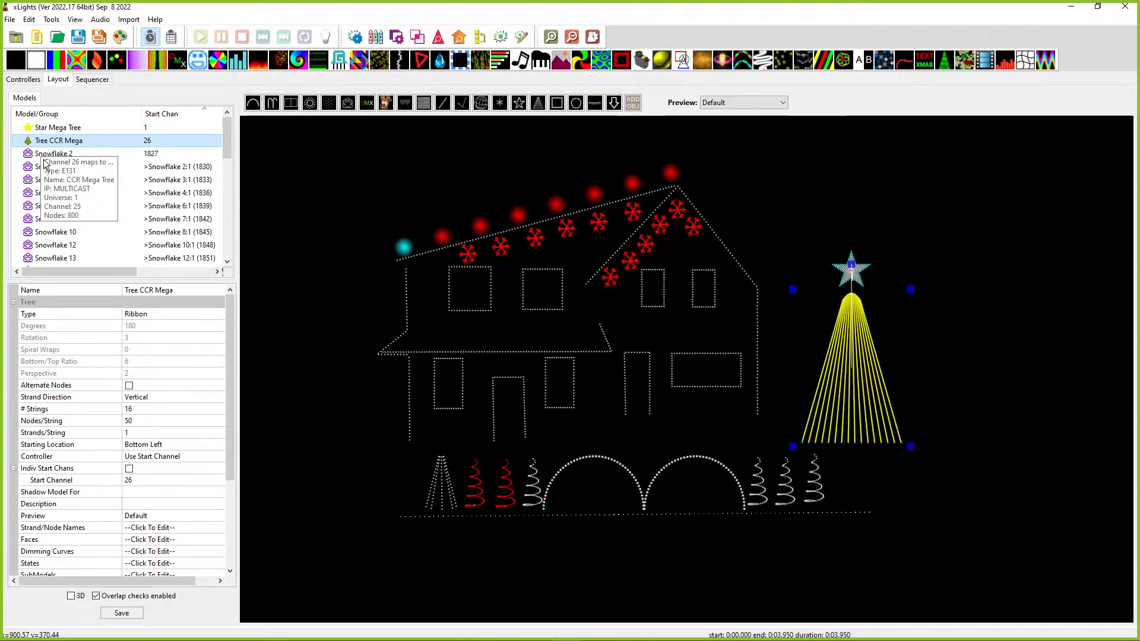
left_click(44, 156)
left_click(42, 180)
left_click(28, 245)
left_click(57, 230)
left_click(59, 167)
left_click(61, 155)
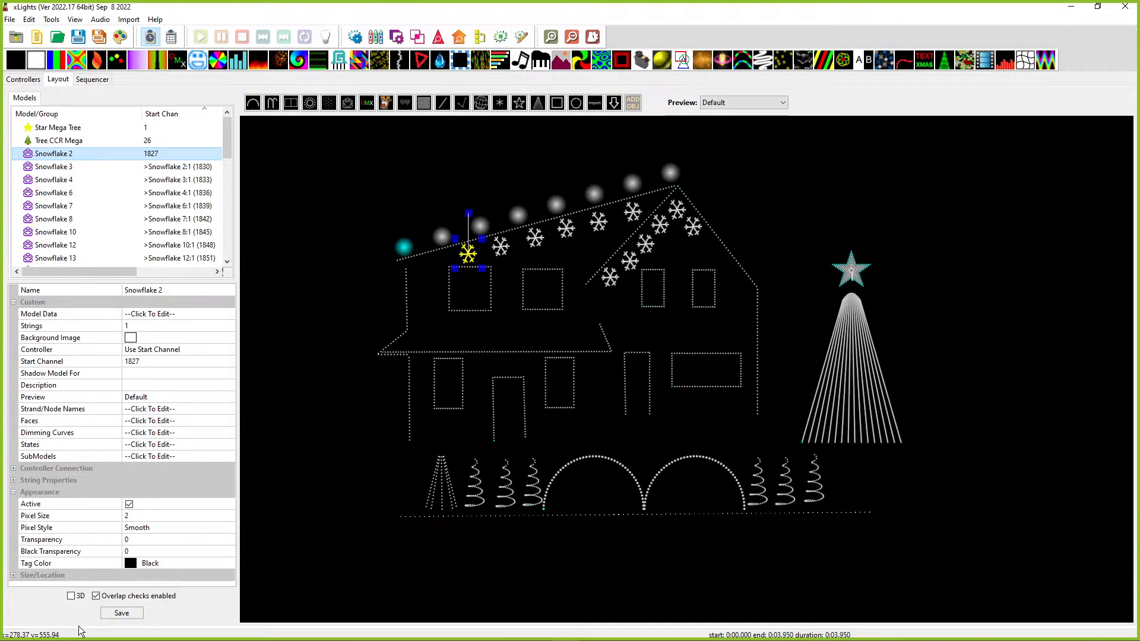
Step: Disable overlap checks for the demo house layout and select Snowflake 4
left_click(95, 596)
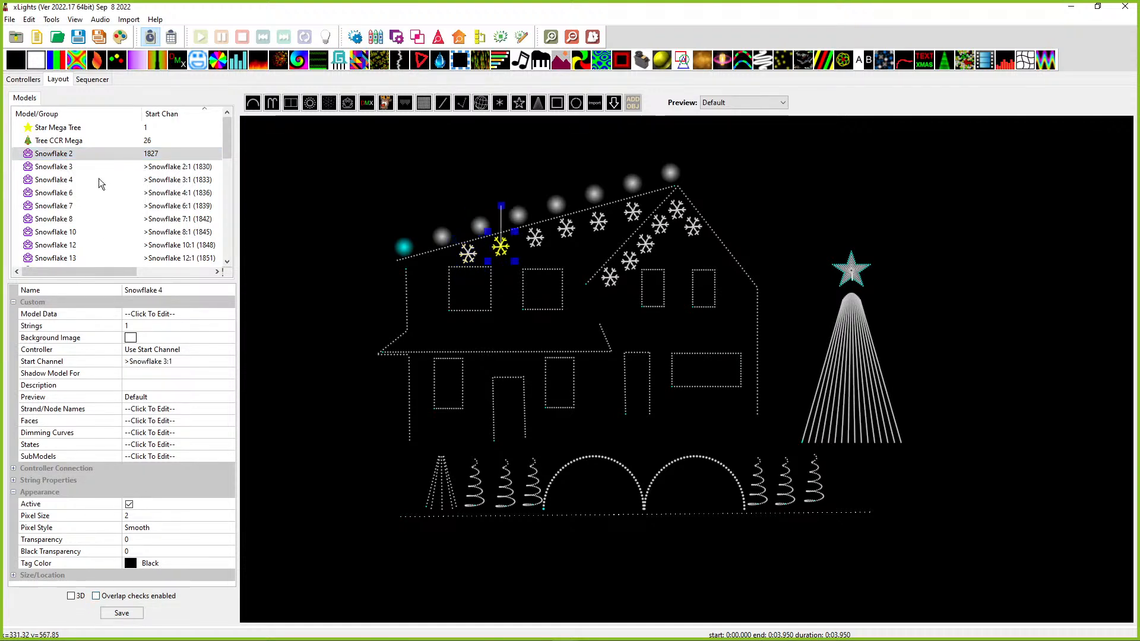
left_click(116, 179)
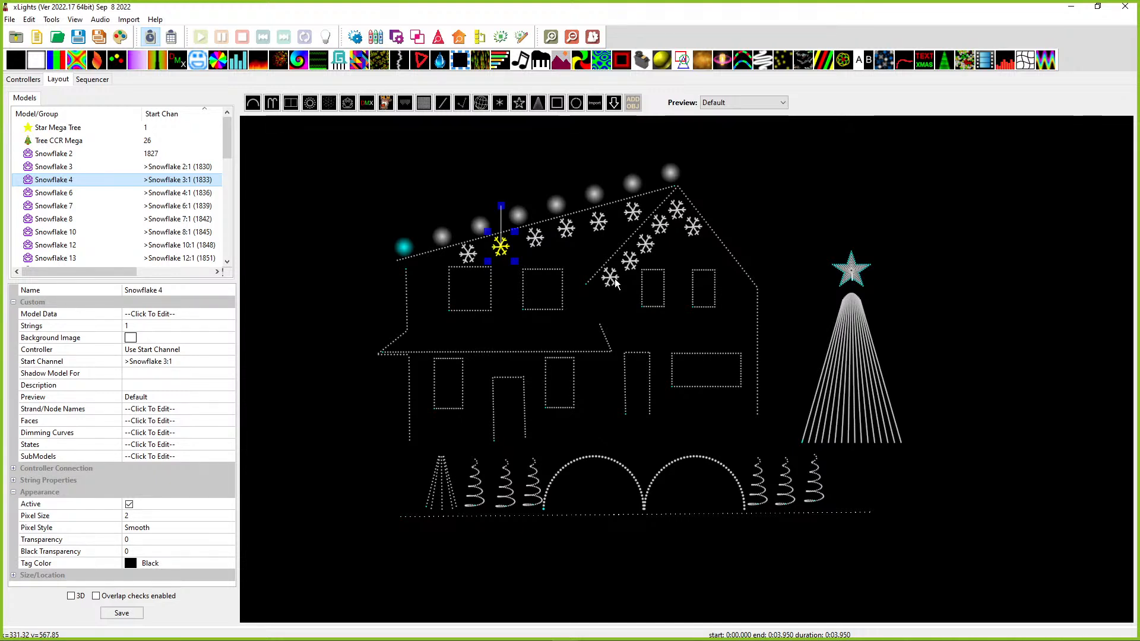
Step: Move the Can't Stop the Feeling xLights window back over the first one and select the Central Garden Ground RGB 4 tree model
left_click_drag(1139, 77, 478, 10)
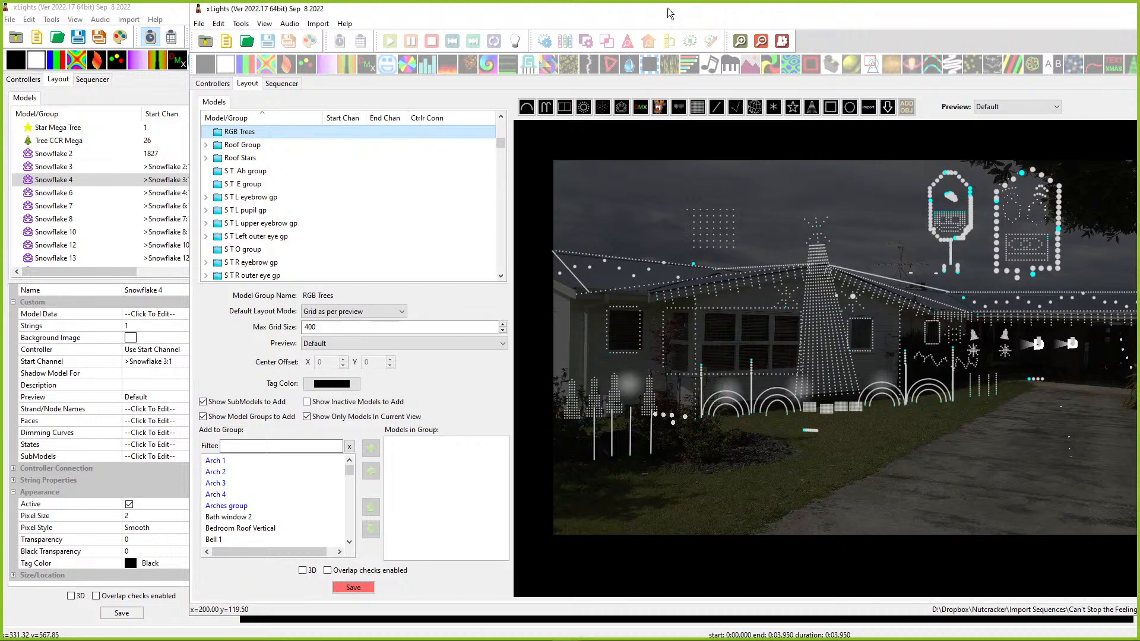
left_click_drag(660, 16, 1139, 48)
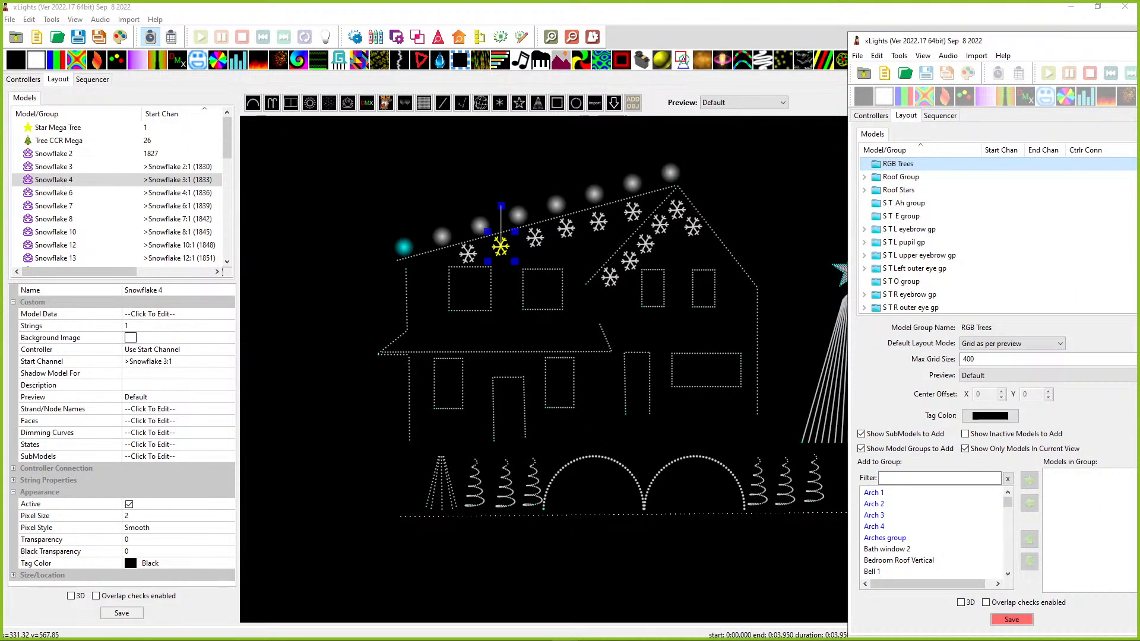
left_click_drag(1139, 41, 708, 26)
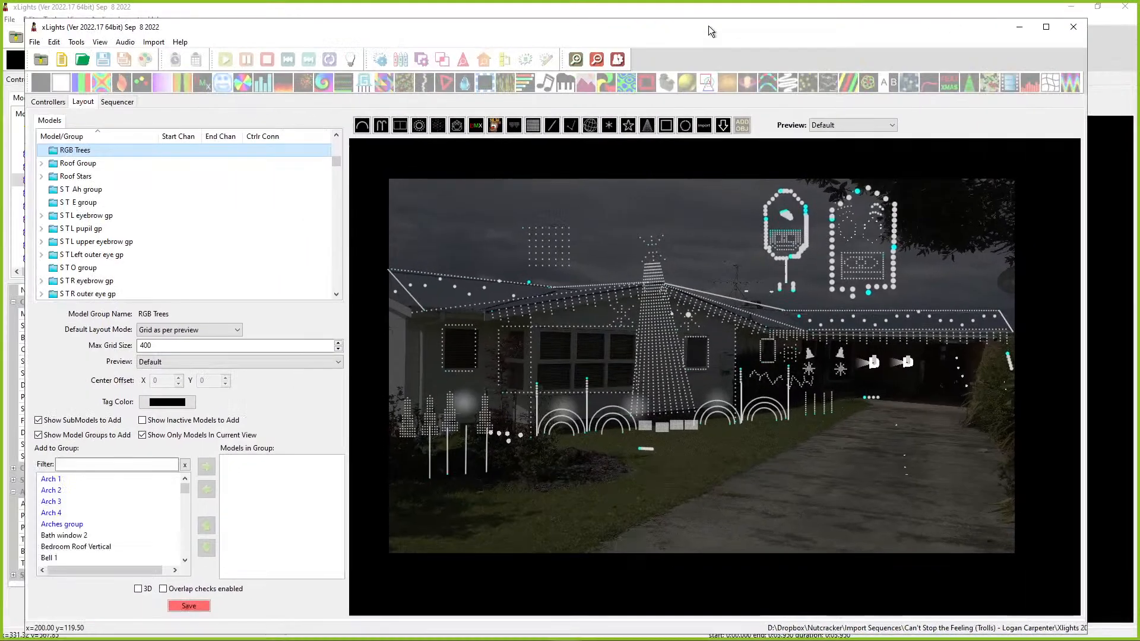
left_click(405, 418)
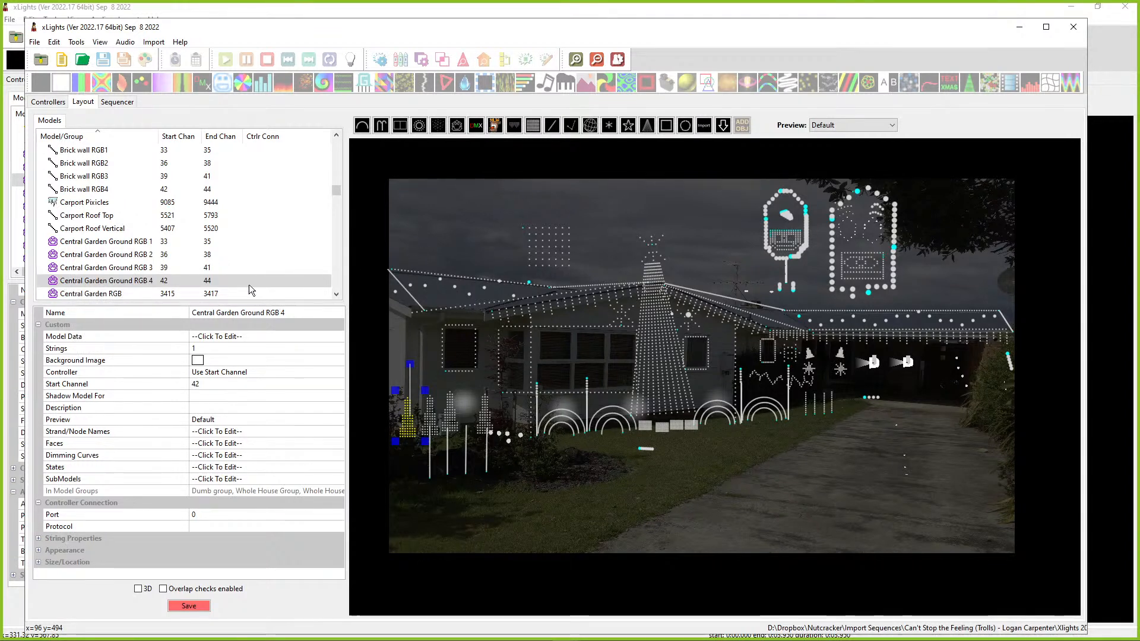
Step: Open the sequence Can't stop the feeling 36OMGfilm3 from the Xlights 2016 folder
left_click(82, 59)
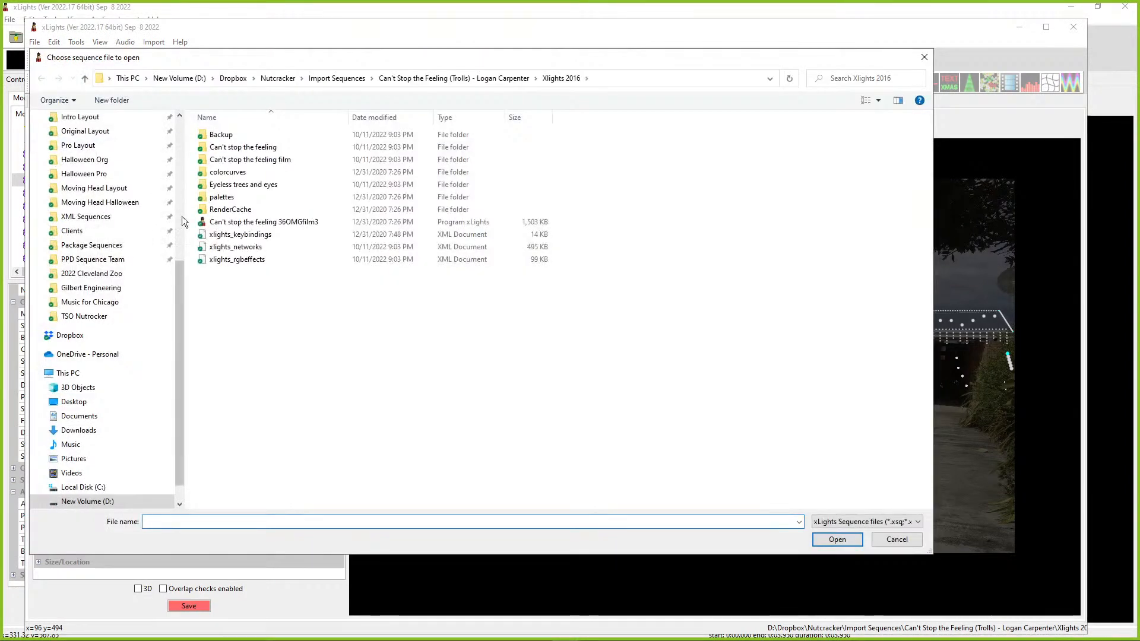
left_click(267, 222)
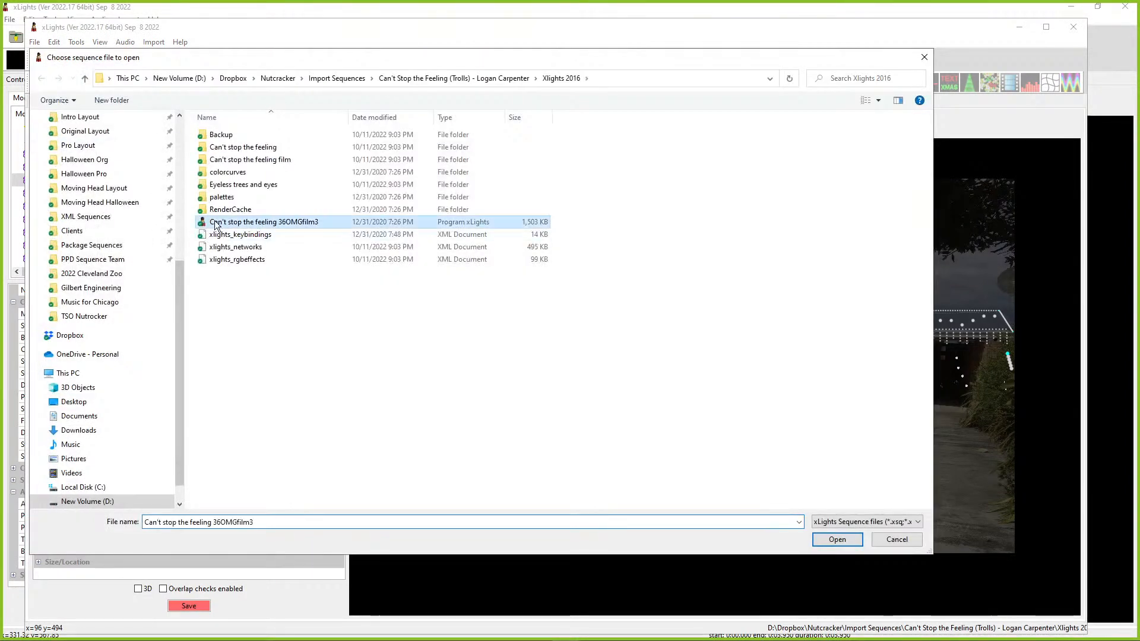
left_click(835, 540)
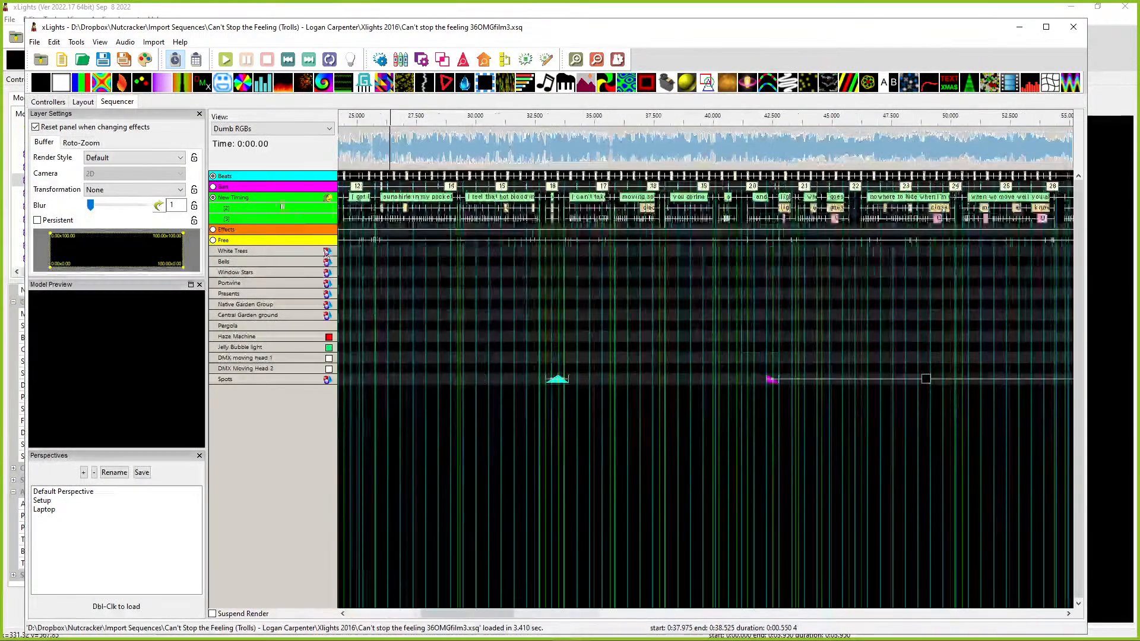
Step: Switch the sequencer to Master View and look through the effects on the megatree, singing tree and Olaf rows
left_click(248, 135)
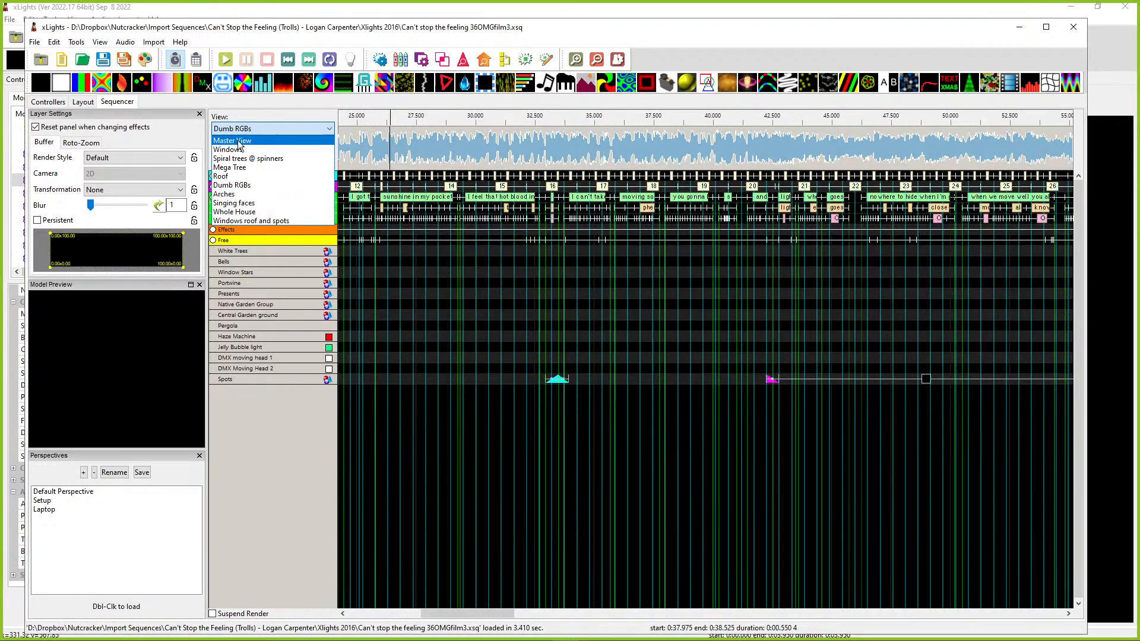
left_click(240, 143)
scroll(444, 460, "down", 7)
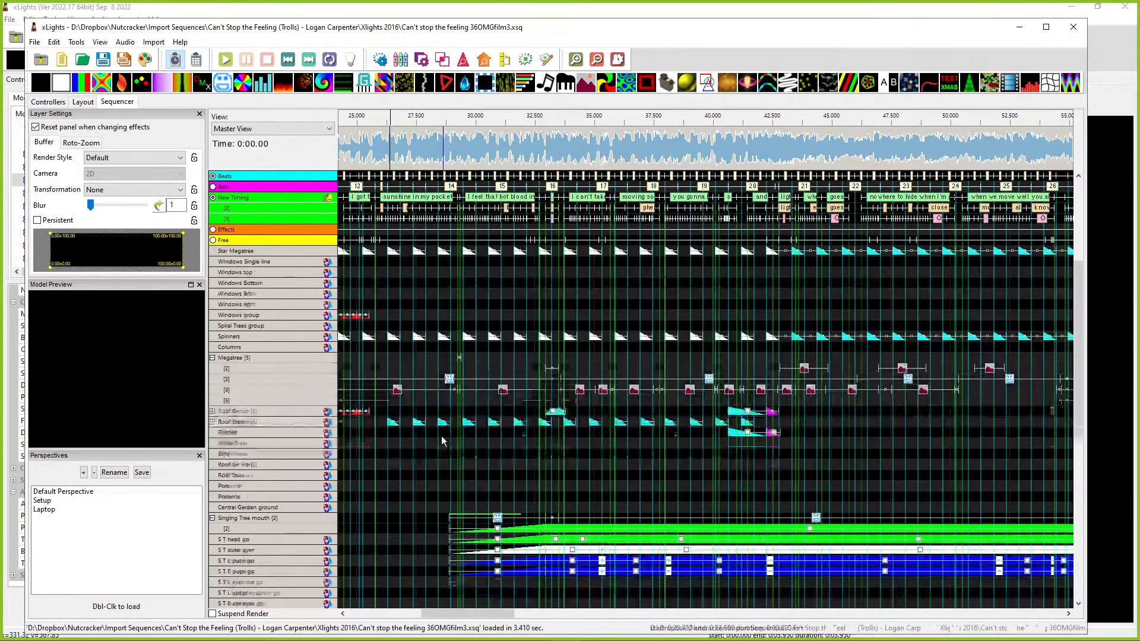
scroll(448, 463, "down", 5)
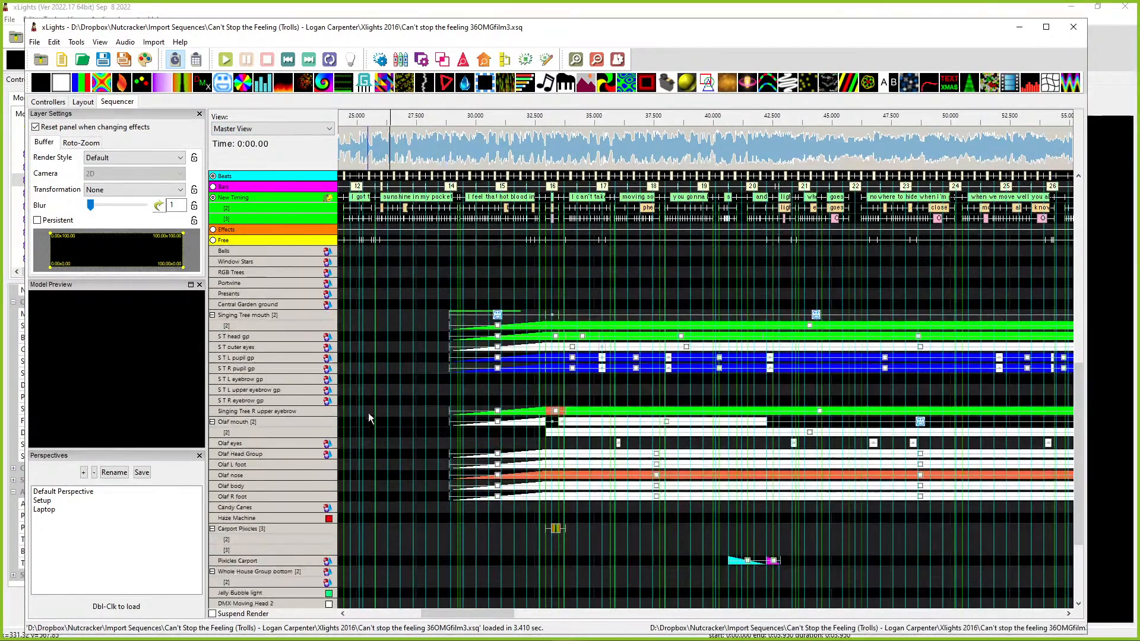
scroll(414, 308, "down", 3)
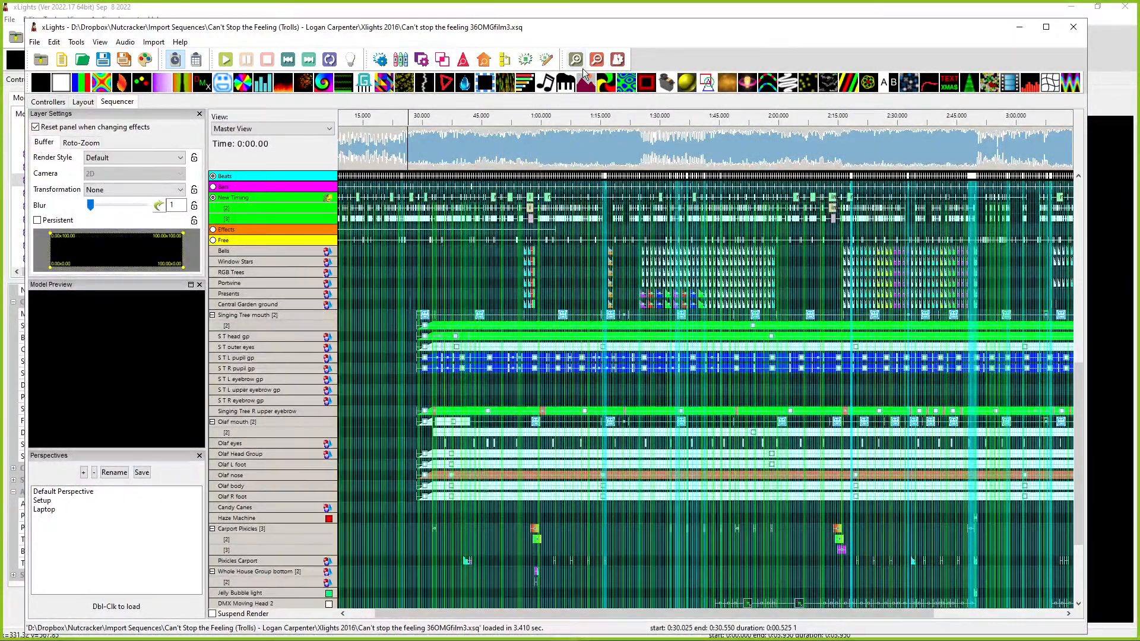
Step: Zoom the timeline in to show roughly the first two minutes and deactivate the Beats and New Timing tracks
left_click(599, 63)
left_click(576, 61)
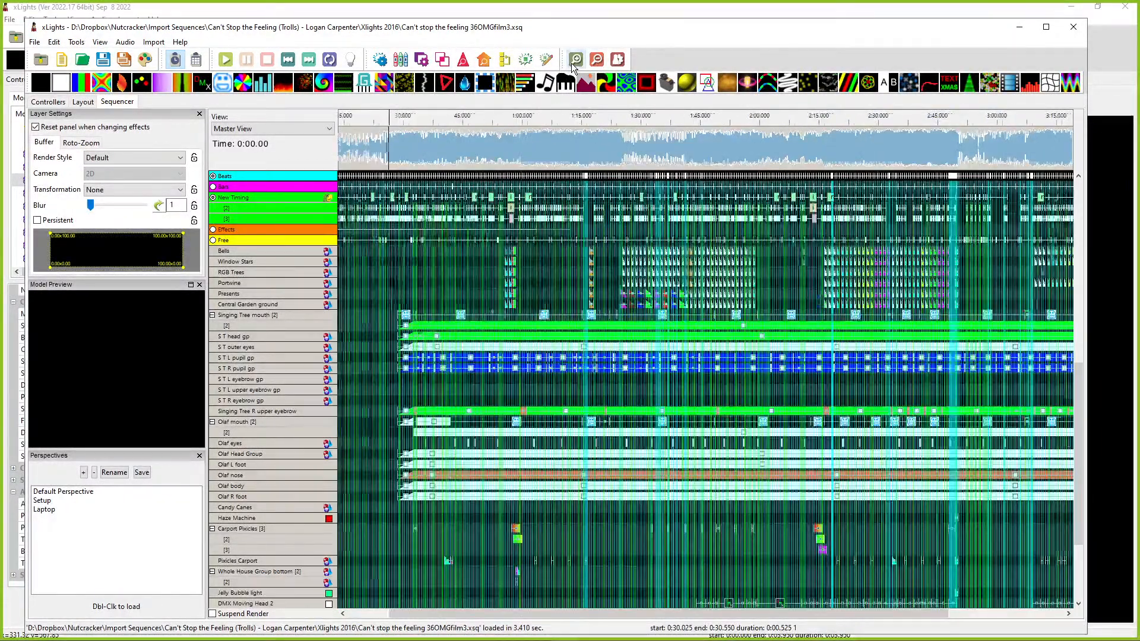
left_click(575, 61)
left_click(576, 60)
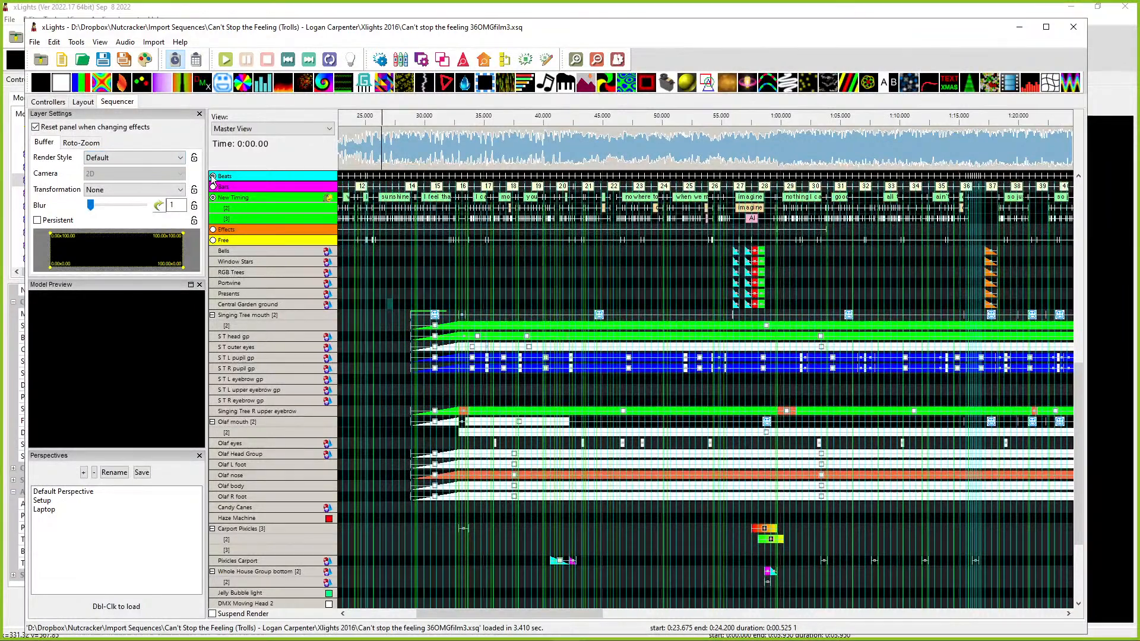
left_click(213, 197)
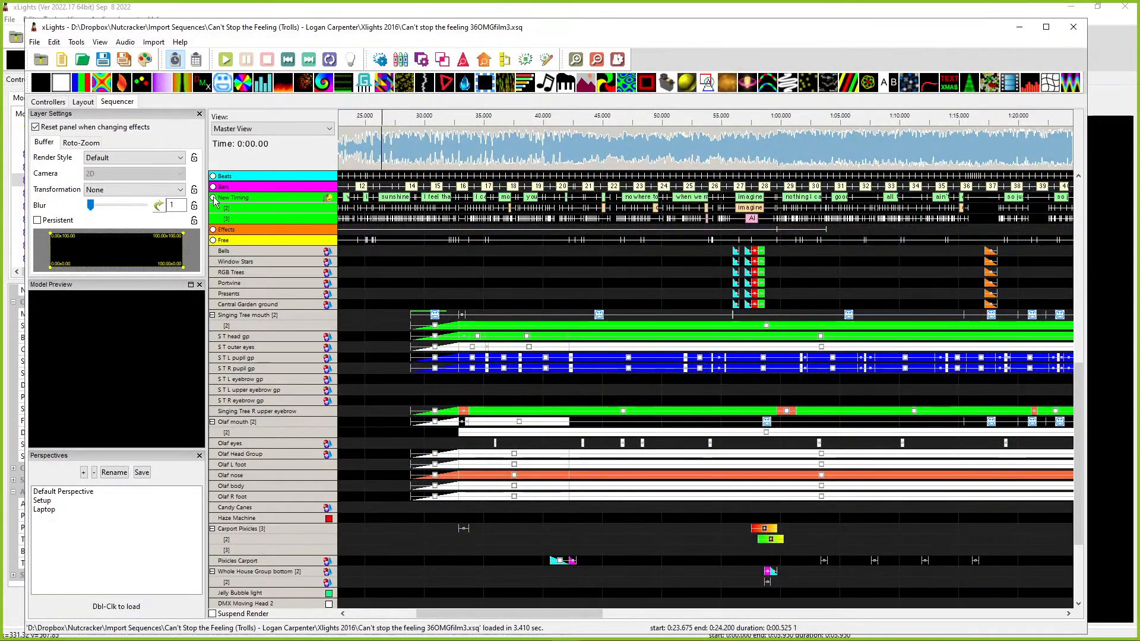
Step: Activate the Free timing track, zoom the timeline out to most of the song, and look through the model rows
left_click(213, 240)
scroll(648, 399, "down", 2)
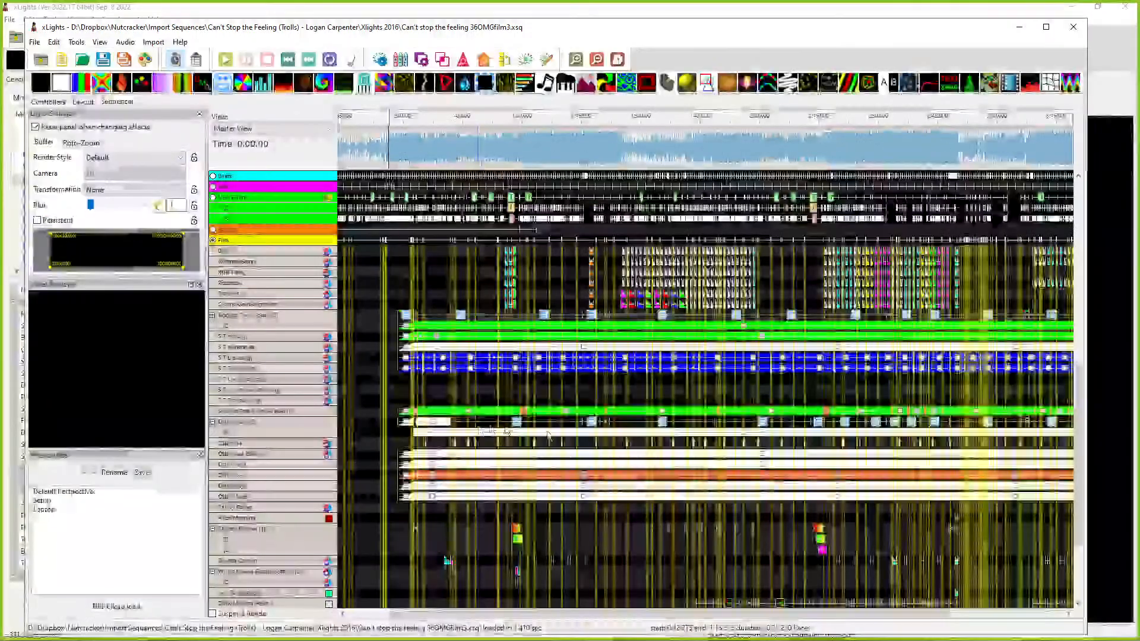
scroll(635, 390, "down", 3)
scroll(620, 508, "down", 7)
scroll(620, 487, "up", 8)
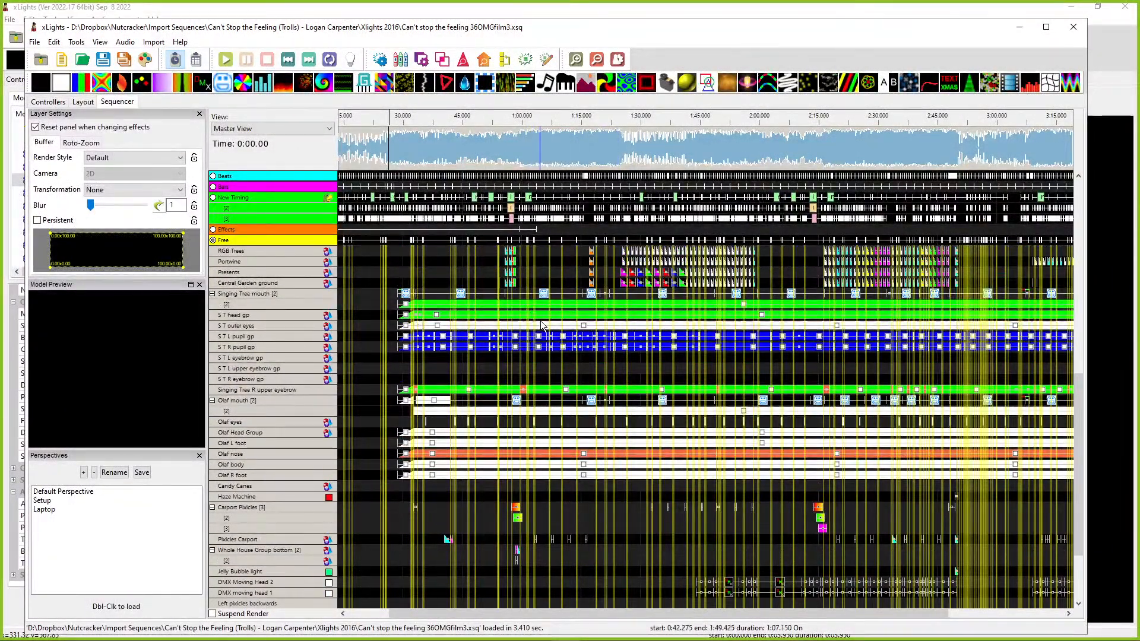
left_click(252, 401)
scroll(325, 463, "down", 1)
scroll(325, 466, "down", 3)
scroll(327, 439, "up", 15)
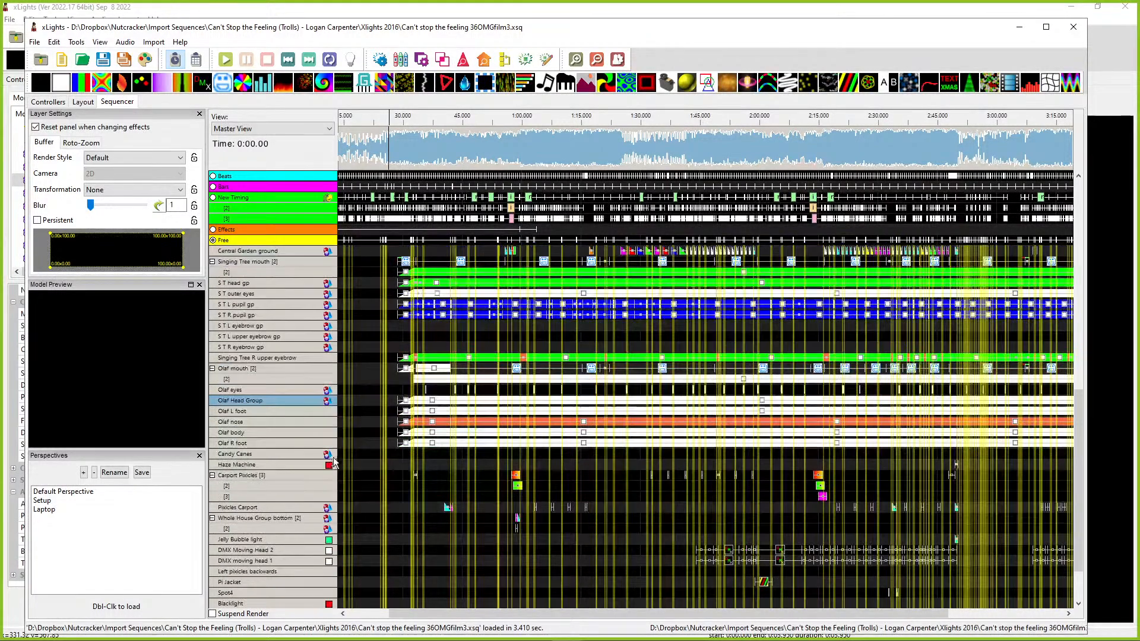
scroll(330, 413, "up", 5)
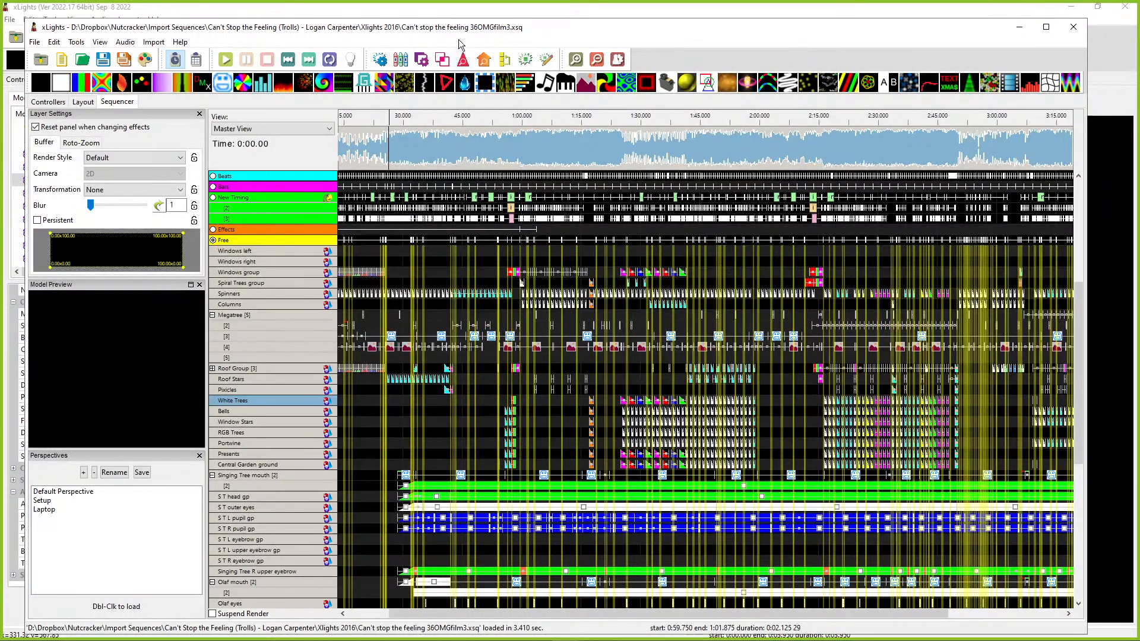
Step: Move the sequence window aside and back to compare it with the first layout, and select the Spiral Trees group row
left_click_drag(442, 32, 460, 15)
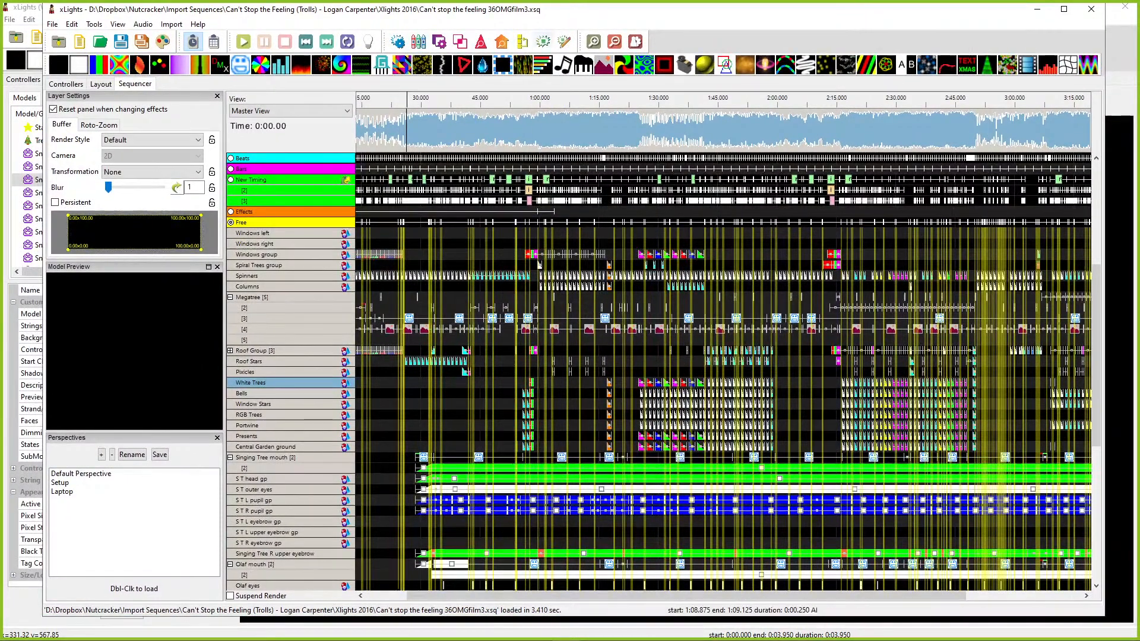
left_click_drag(319, 13, 1136, 48)
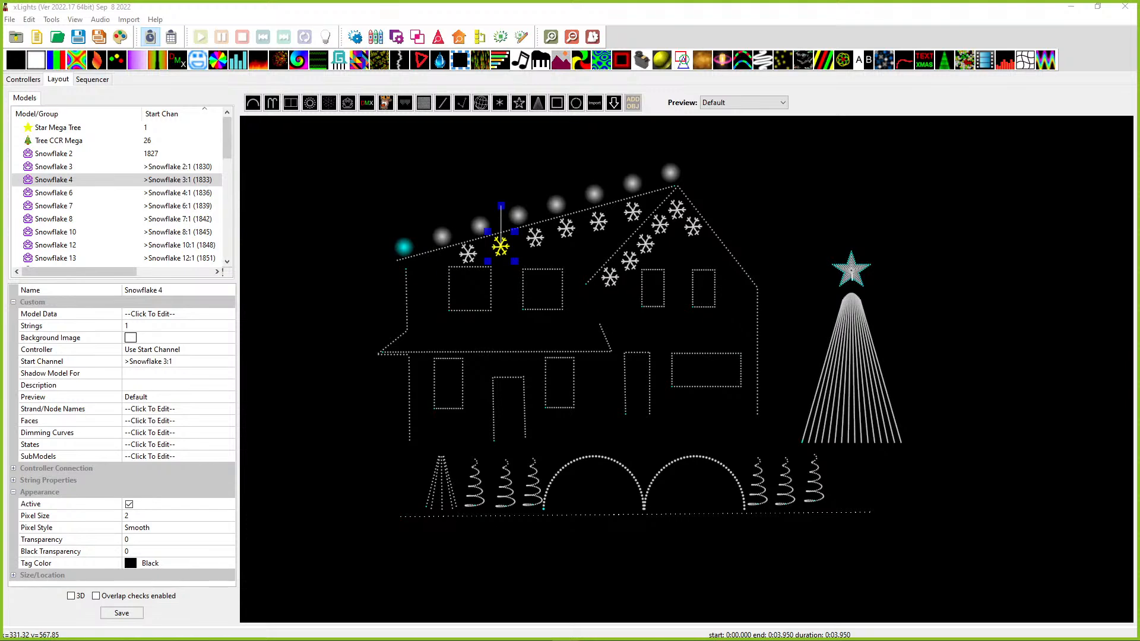
left_click_drag(1139, 60, 321, 62)
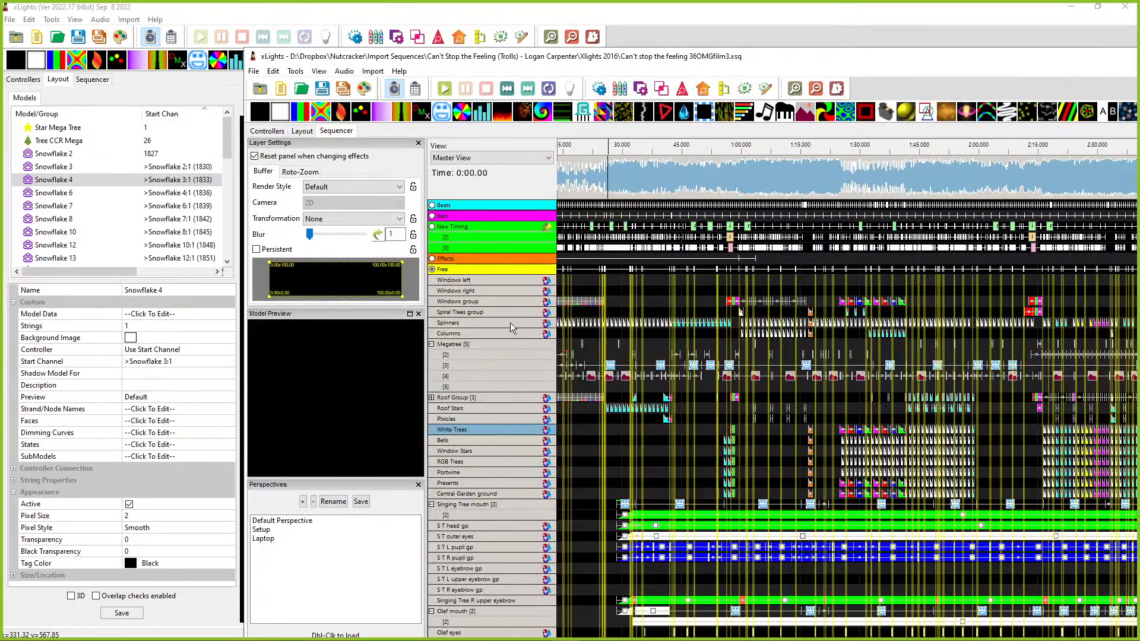
left_click(476, 321)
left_click(472, 312)
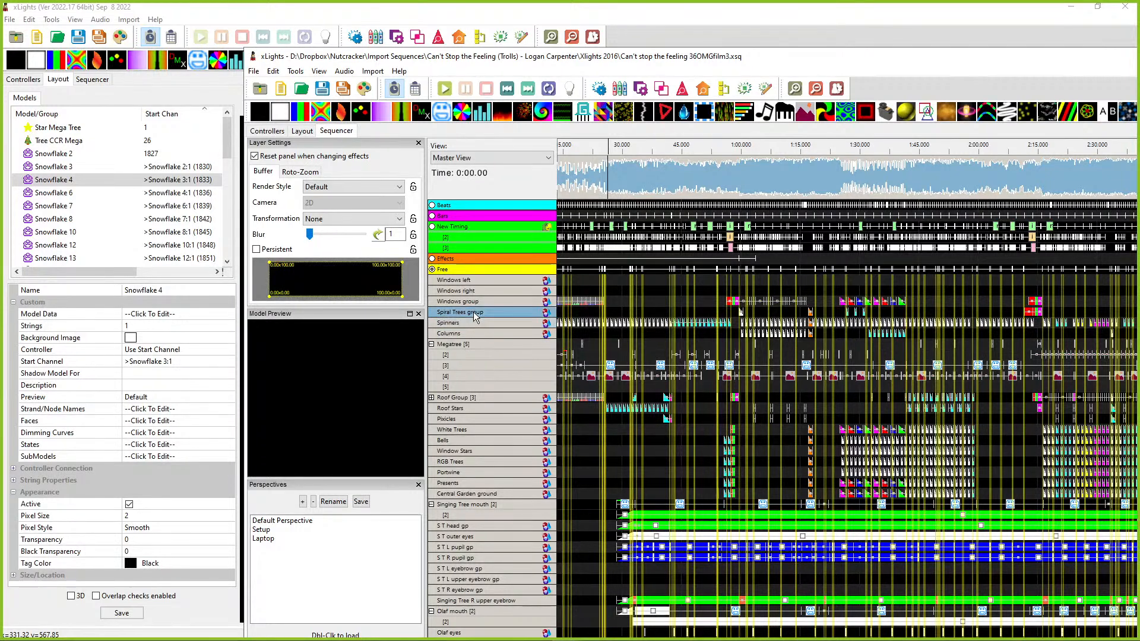
left_click(580, 315)
Step: Show the Can't Stop the Feeling layout, and move its window away to uncover the first xLights layout
left_click_drag(594, 48, 1139, 95)
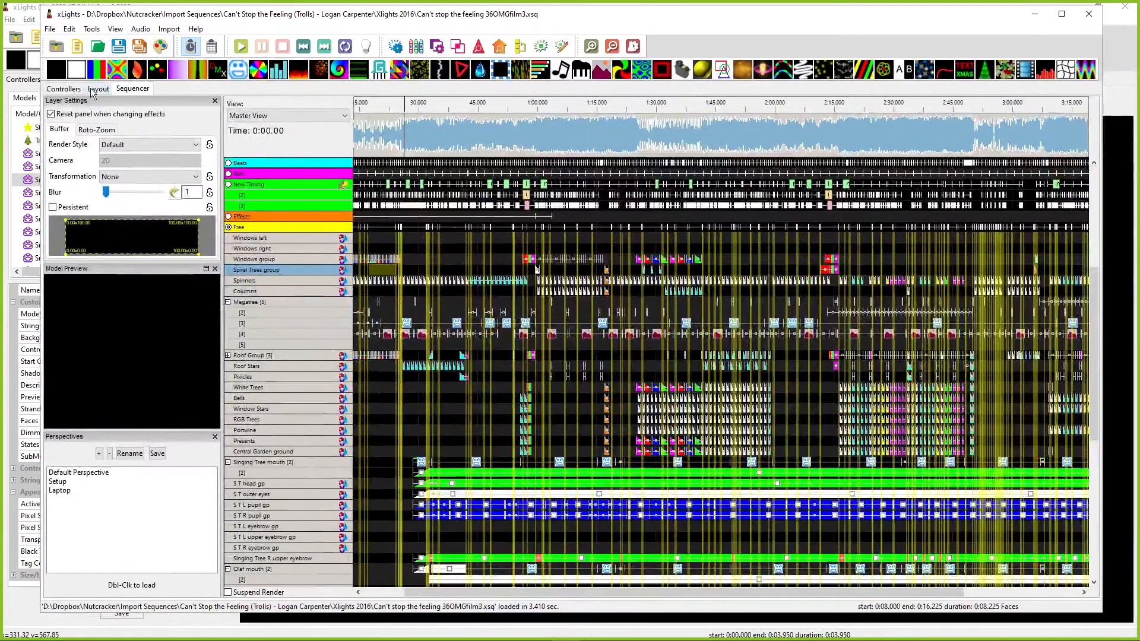
left_click(96, 89)
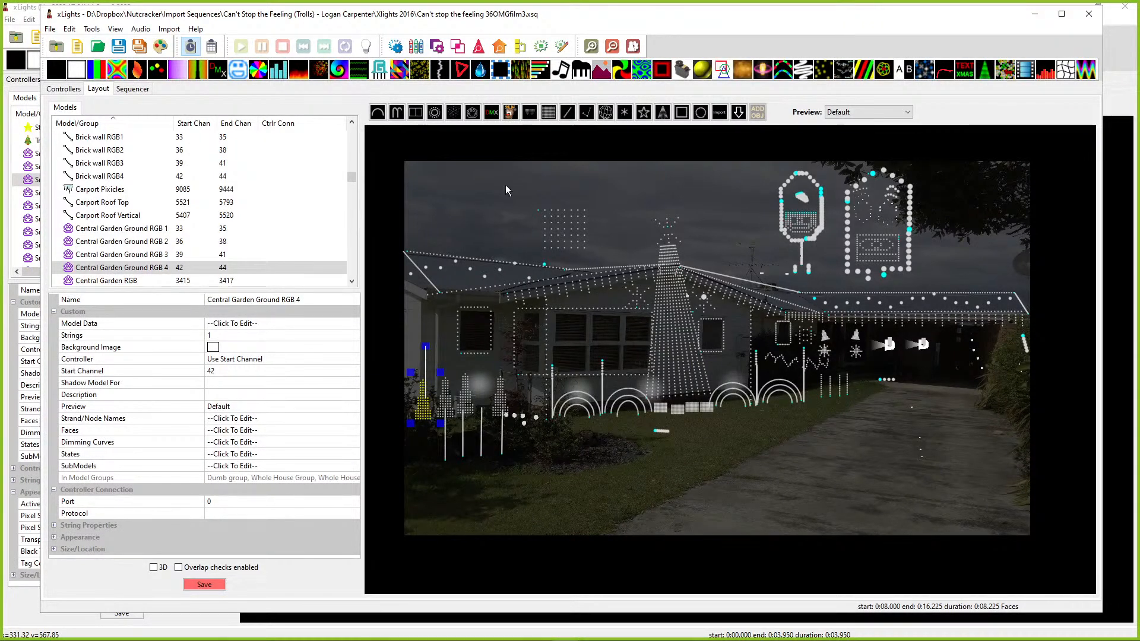
left_click_drag(556, 18, 1139, 63)
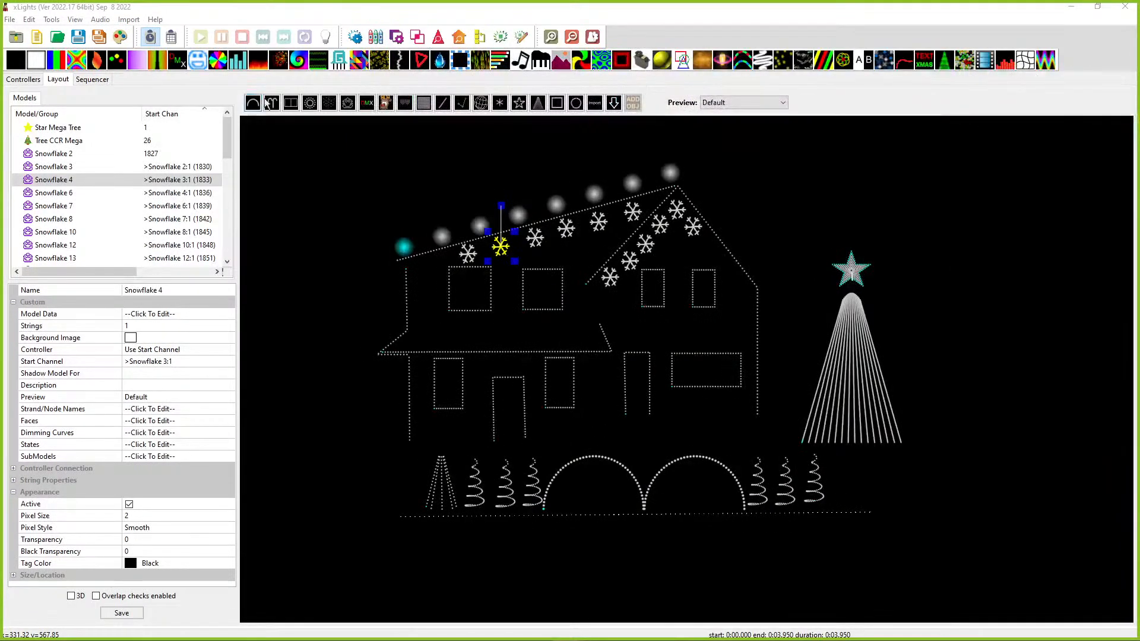
Step: Browse Boscoyo Studio's 47" Snowflakes in the model download library and insert the Boscoyo Ice Queen Snowflake beside the house roof
left_click(334, 206)
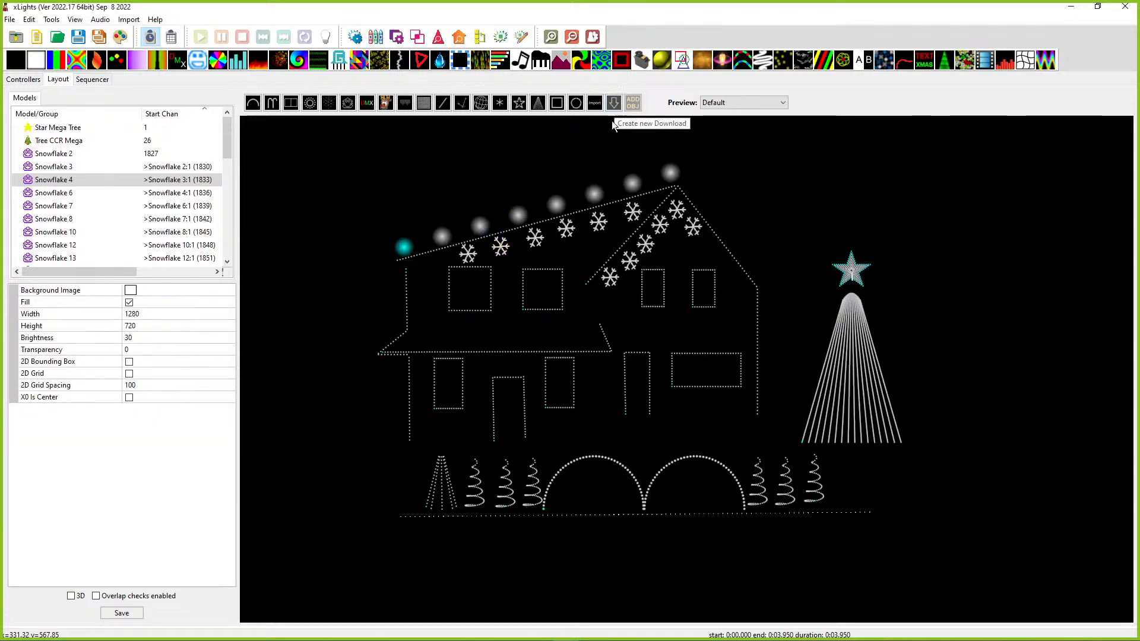
left_click_drag(293, 160, 365, 242)
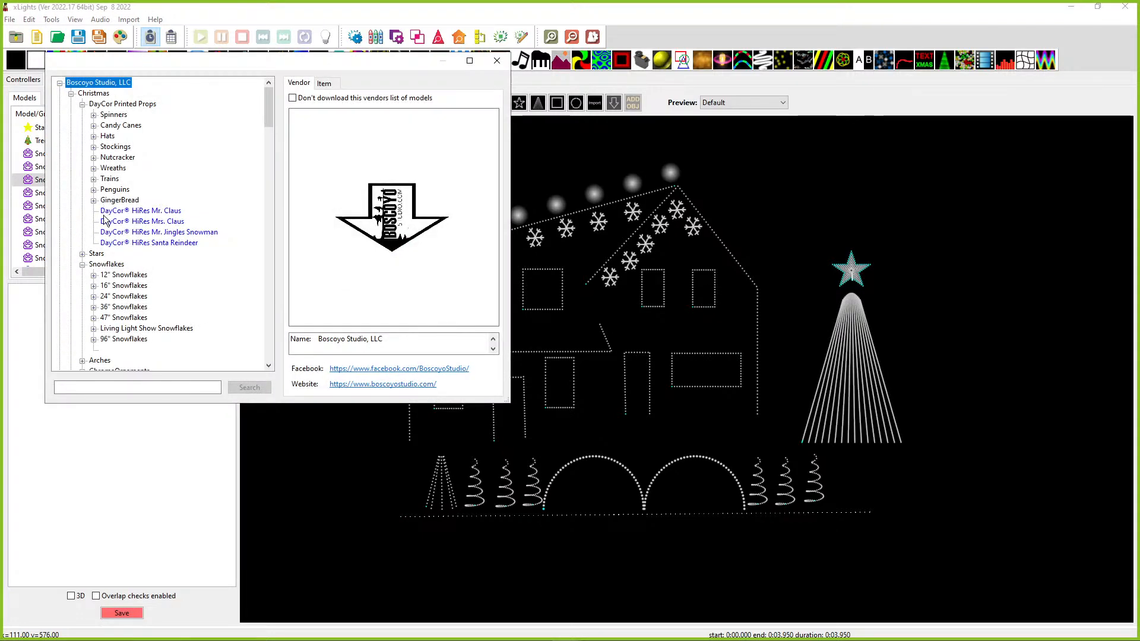
left_click(94, 318)
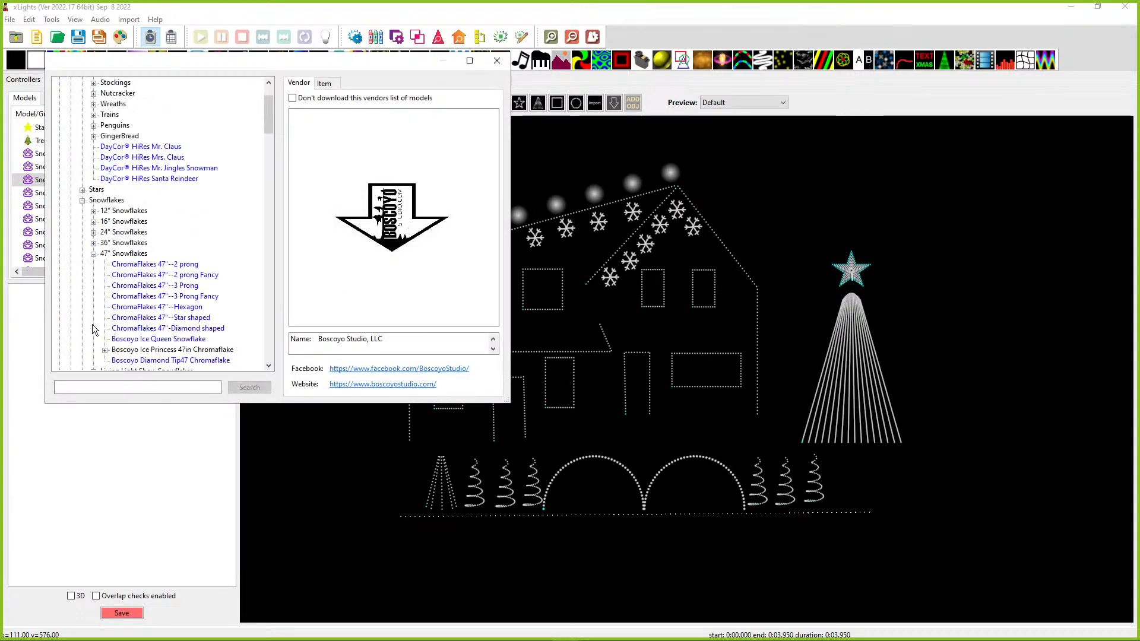
left_click(148, 318)
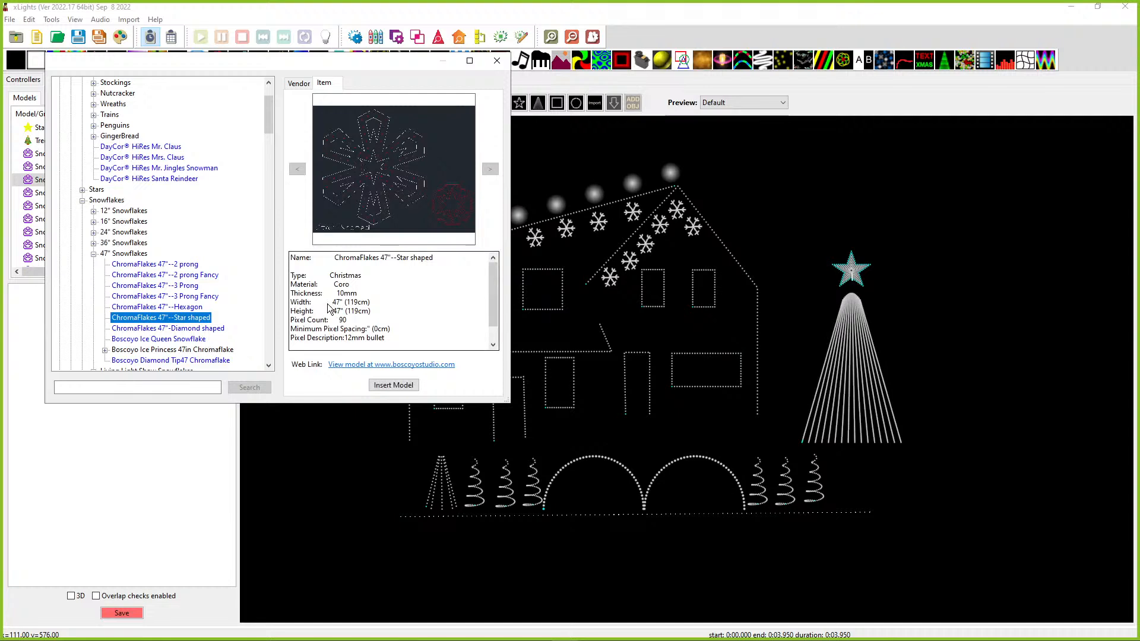
left_click(148, 329)
left_click(134, 339)
scroll(134, 340, "down", 2)
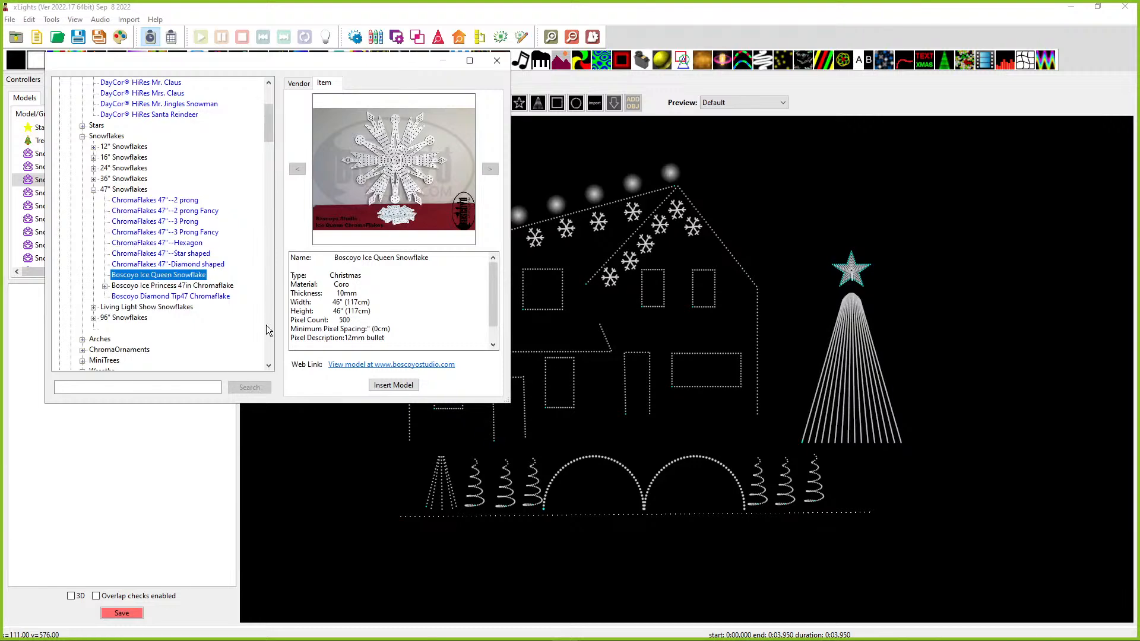
left_click(394, 384)
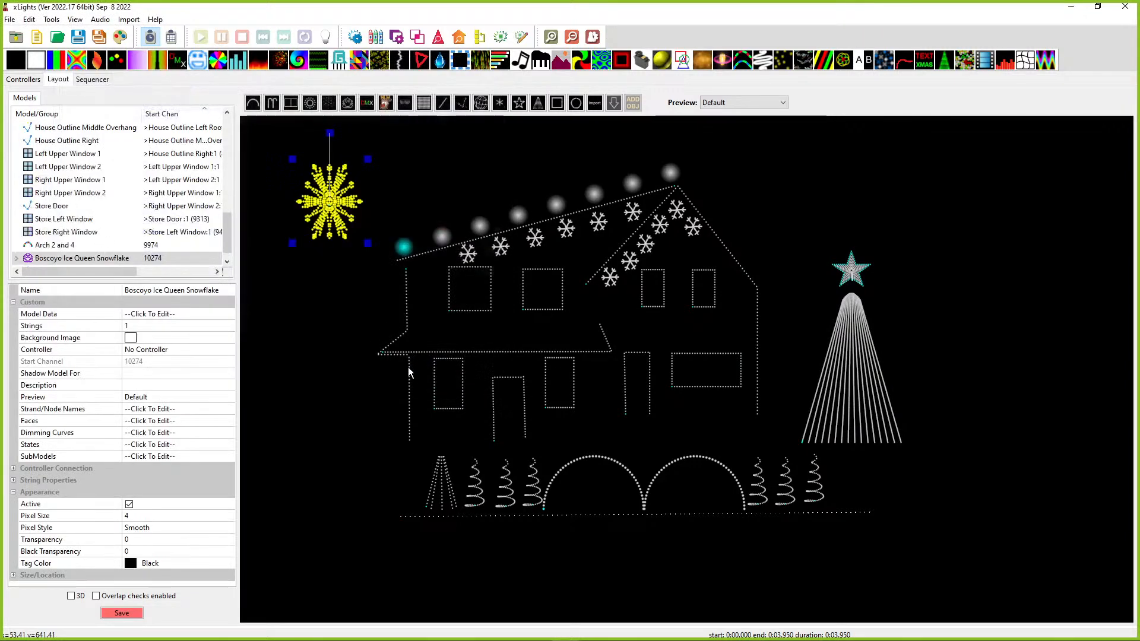
Step: Enlarge the Boscoyo Ice Queen Snowflake and position it in the empty area beside the house's upper storey
left_click_drag(368, 243, 428, 294)
left_click_drag(359, 229, 295, 307)
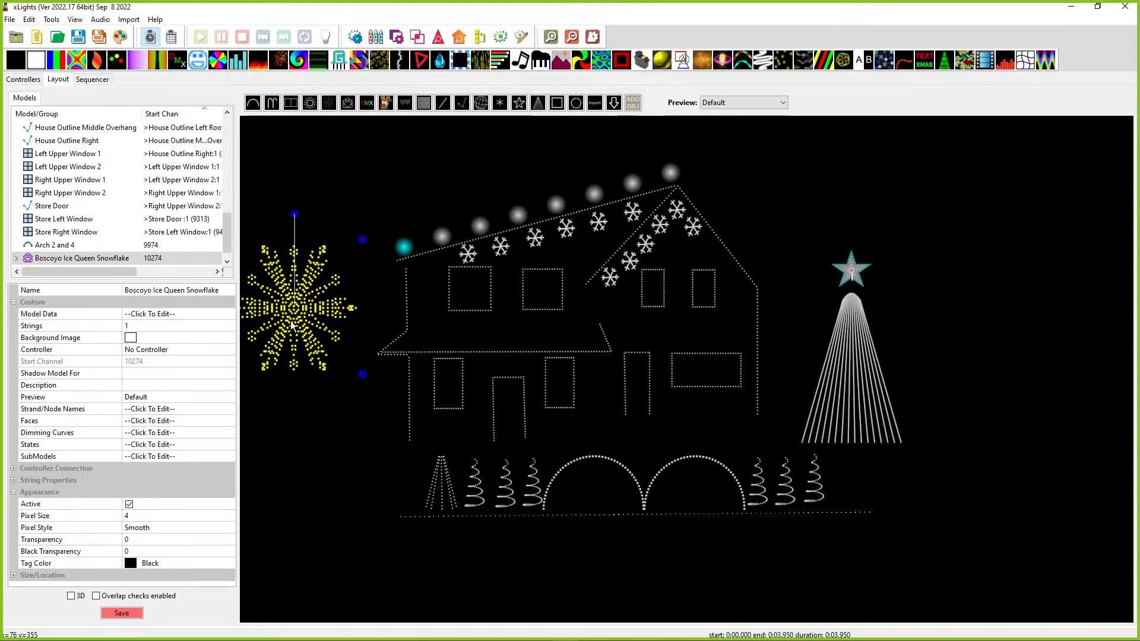
scroll(67, 184, "up", 5)
scroll(67, 184, "up", 2)
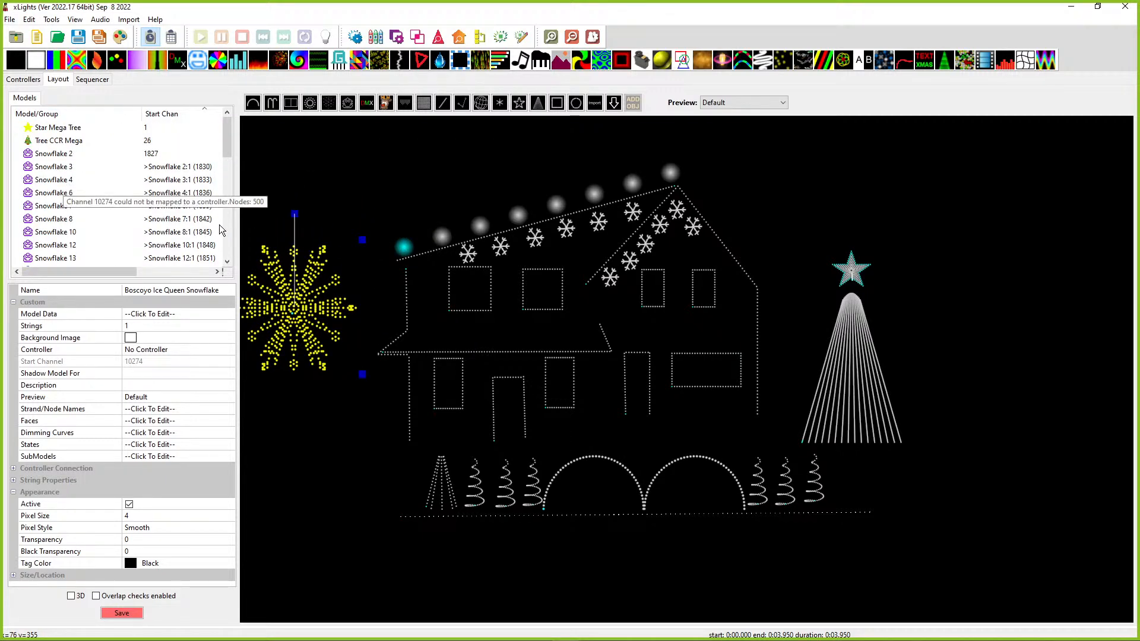
left_click_drag(302, 318, 315, 240)
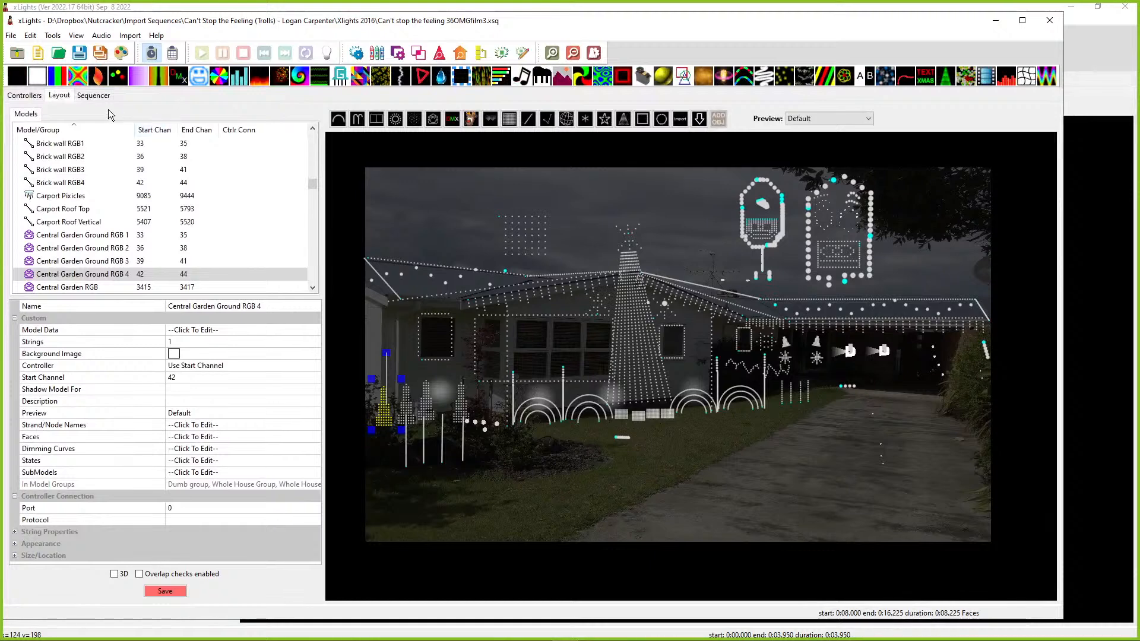
Step: In the Can't Stop the Feeling sequence, zoom in around 46 to 57 seconds and preview effects on Megatree layer 2 and Star Megatree
left_click(94, 95)
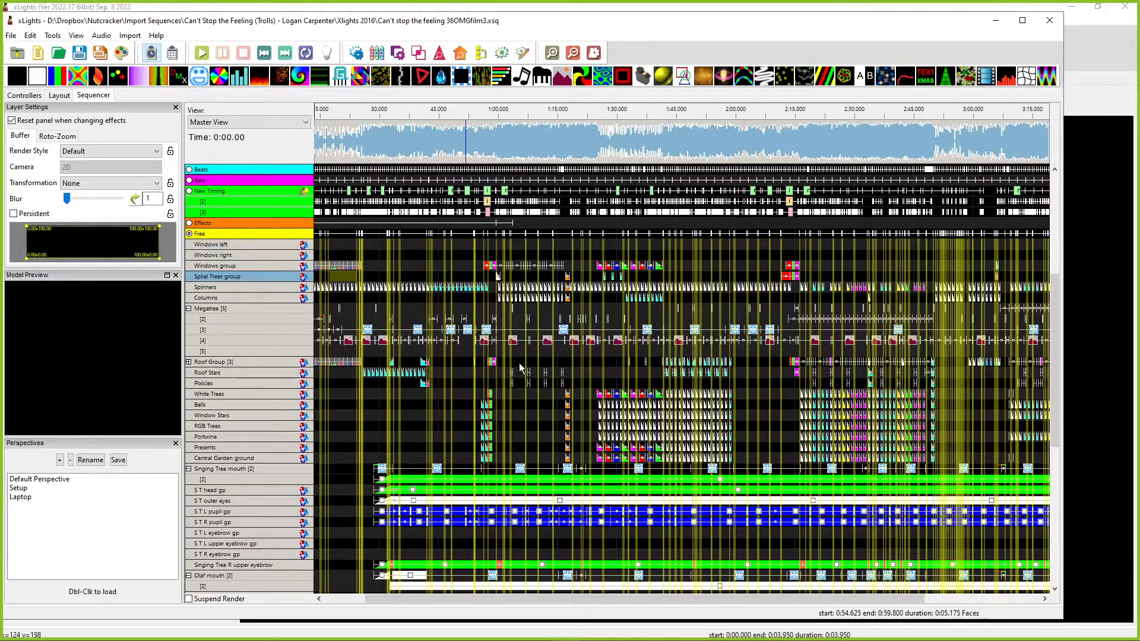
scroll(416, 339, "up", 6, "ctrl")
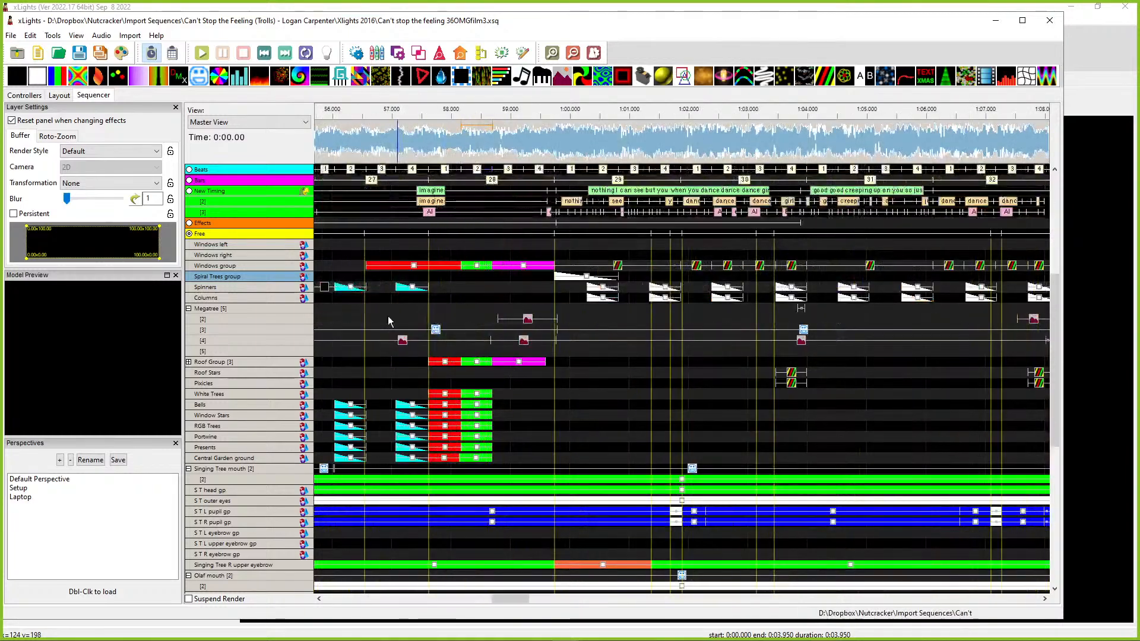
left_click_drag(501, 598, 470, 597)
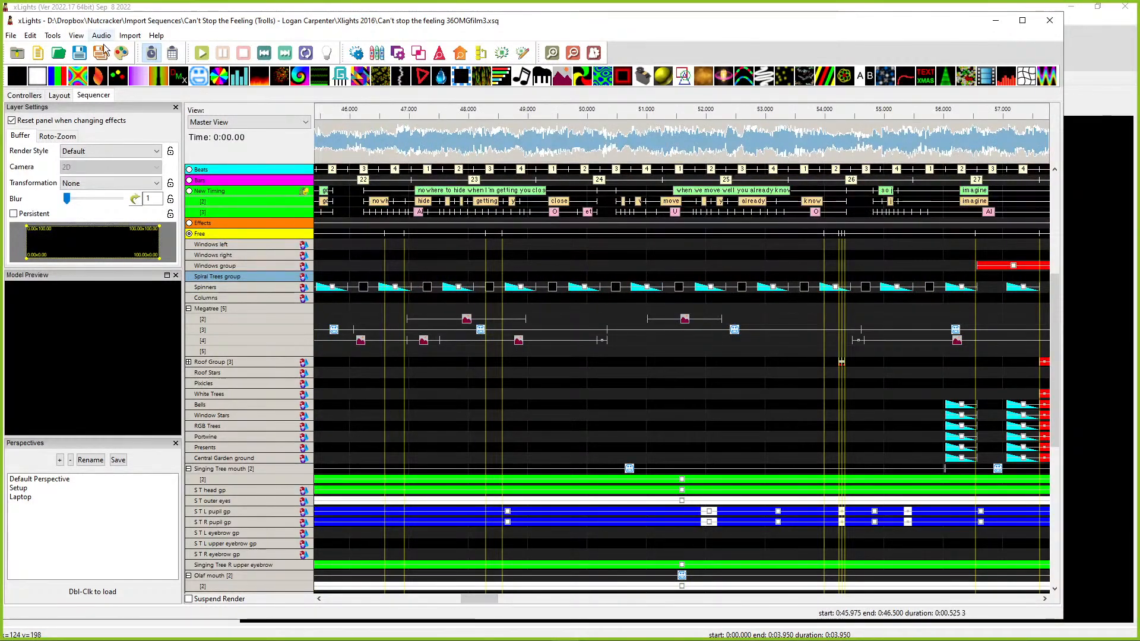
left_click(466, 319)
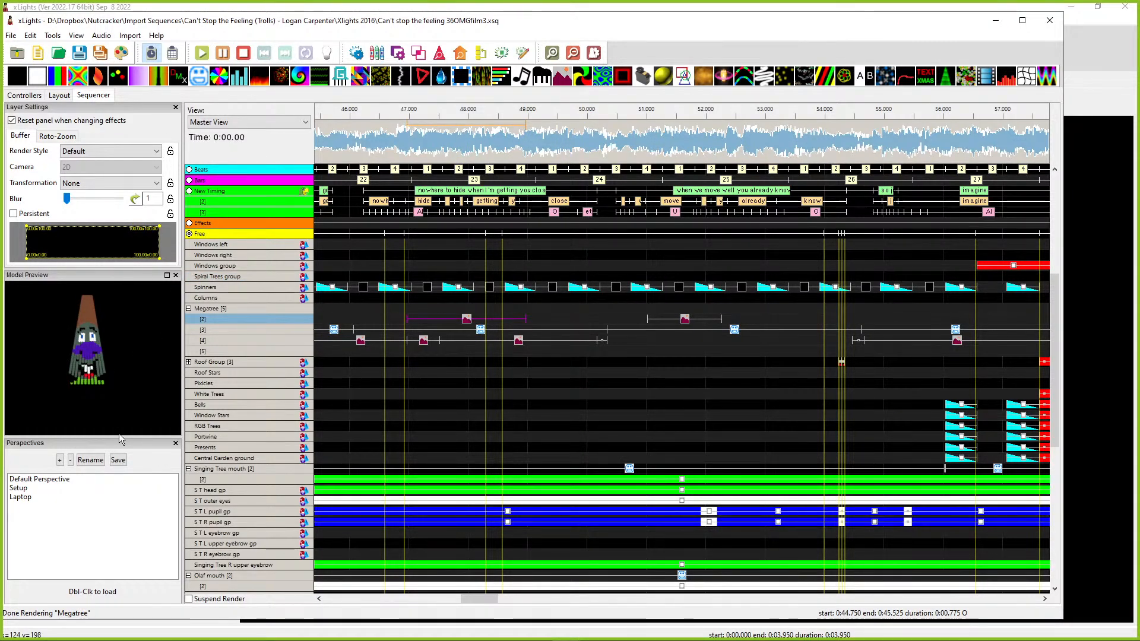
scroll(358, 397, "up", 1)
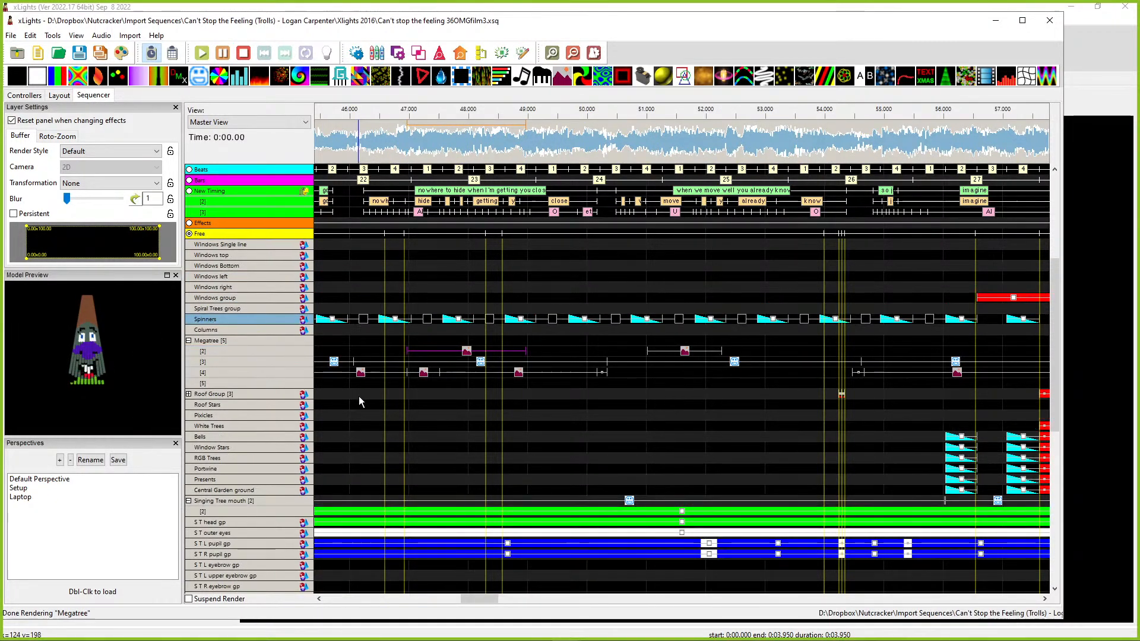
scroll(361, 398, "up", 5)
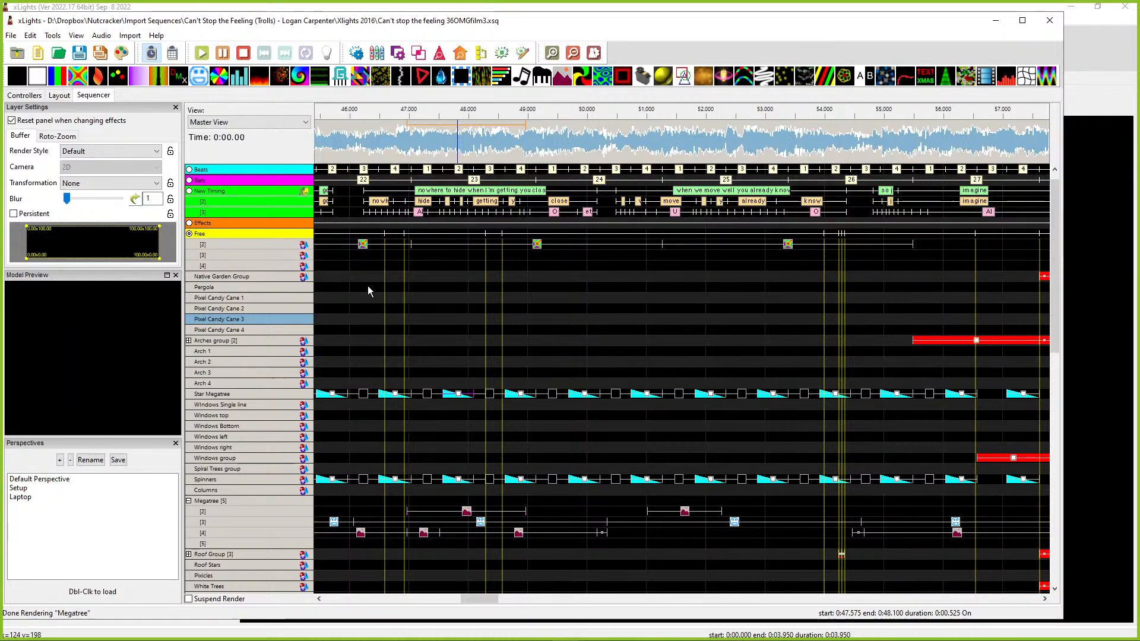
left_click(430, 394)
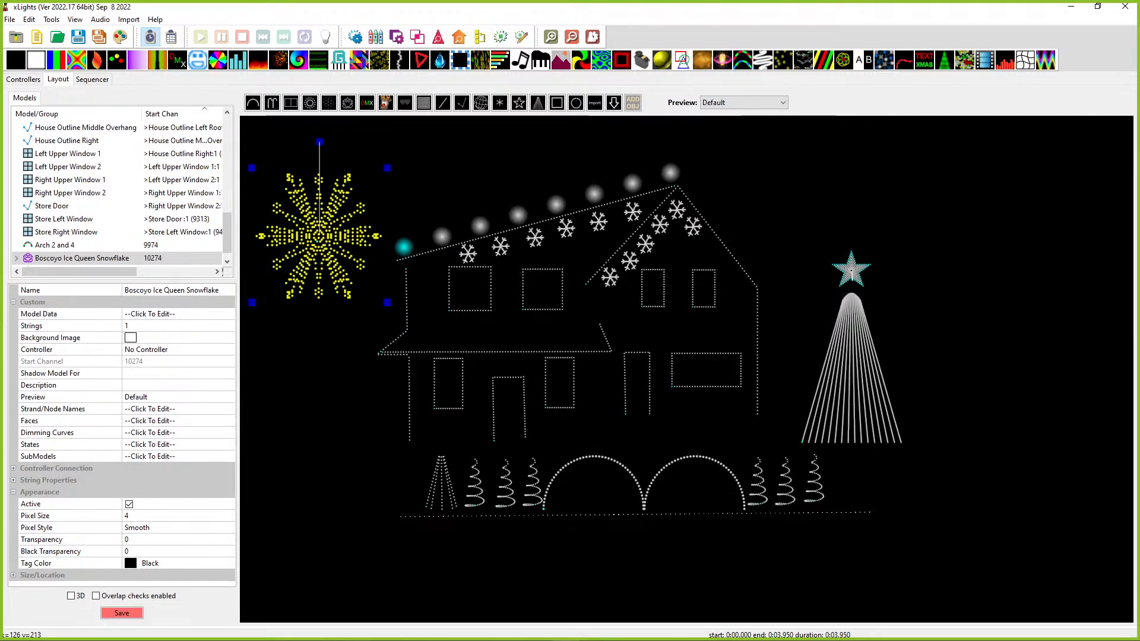
Step: Bring the House Preview and sequence windows over the first layout, and preview the first visible Butterfly effect on Pixel White Trees
left_click_drag(1139, 301, 752, 159)
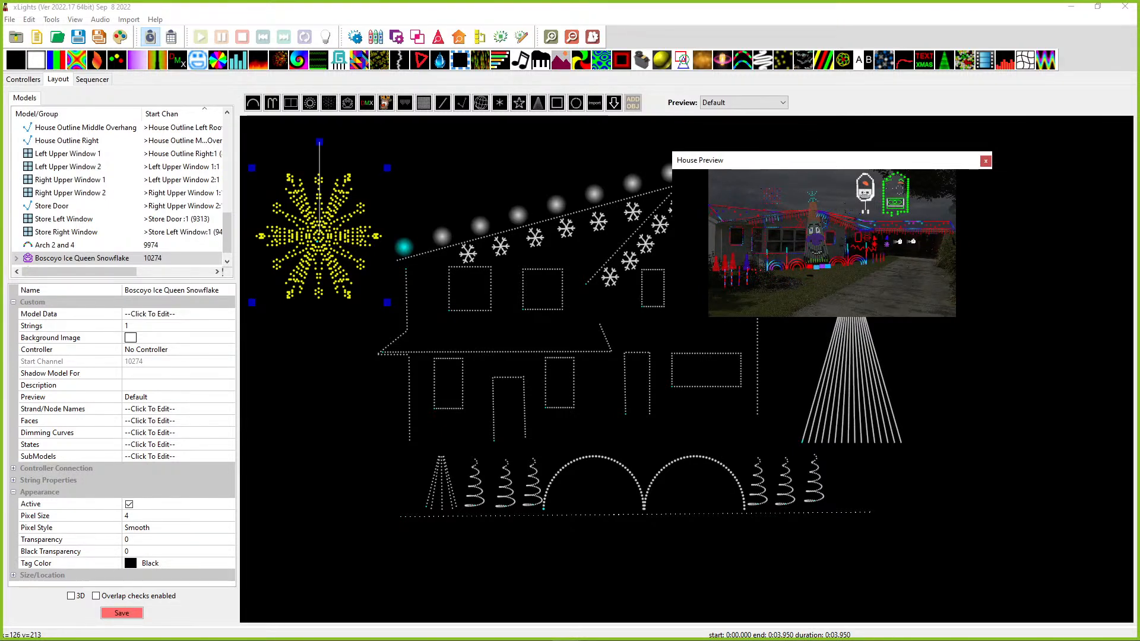
left_click_drag(1, 56, 411, 23)
scroll(410, 543, "down", 3)
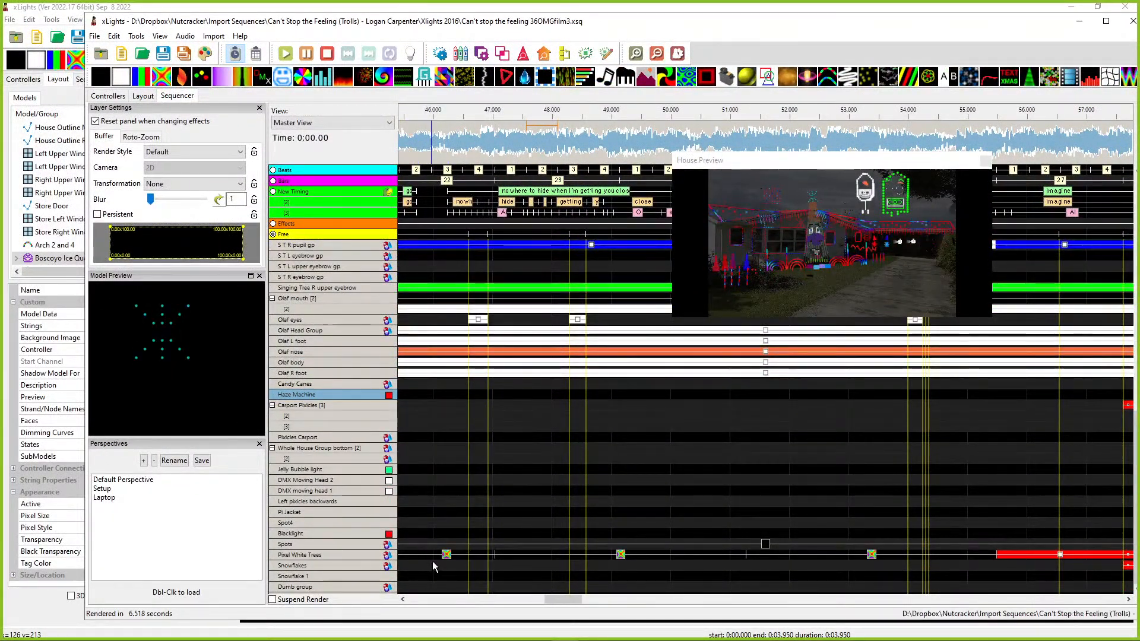
left_click(437, 556)
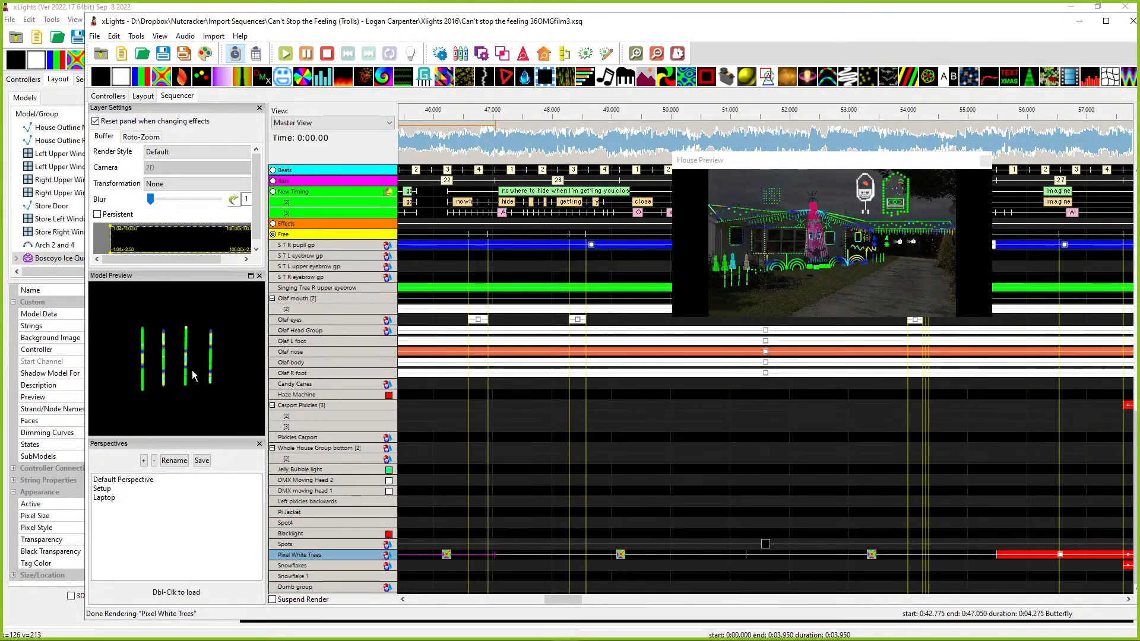
Step: Zoom the timeline out, preview the red effect on the Pixel White Trees row, and show how the row's effects spread across the song
scroll(172, 365, "down", 3)
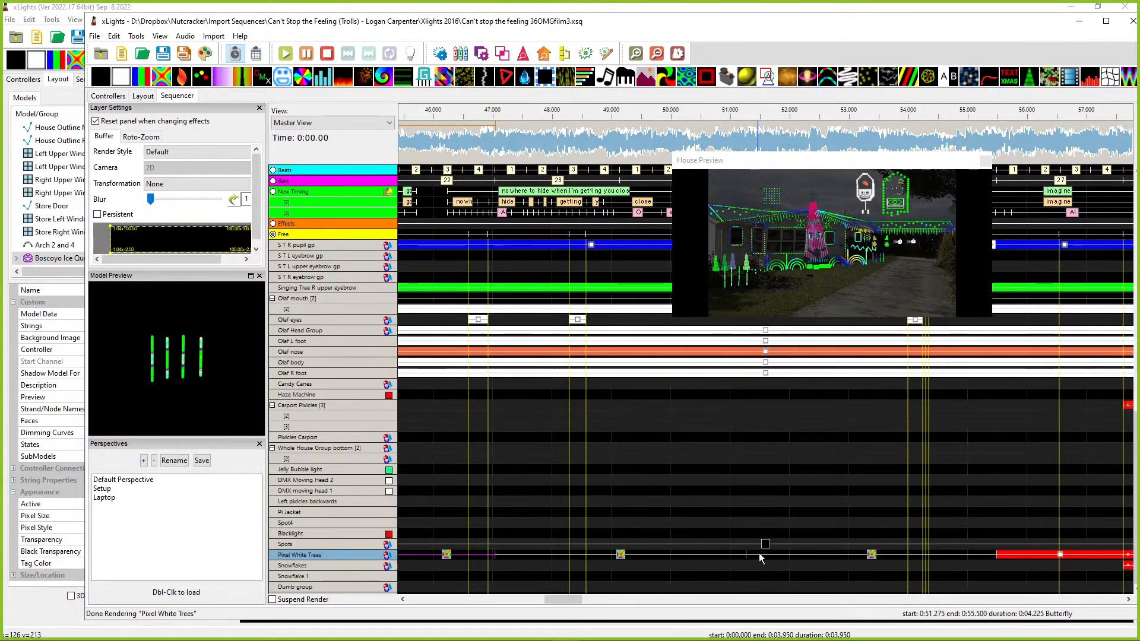
scroll(621, 508, "down", 3)
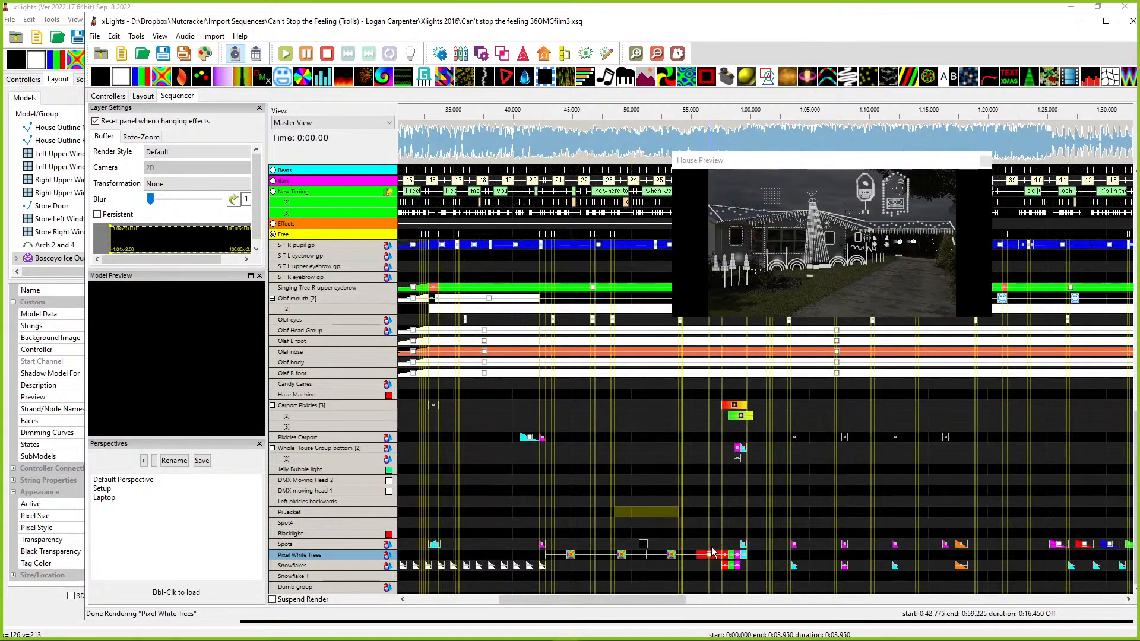
left_click(710, 559)
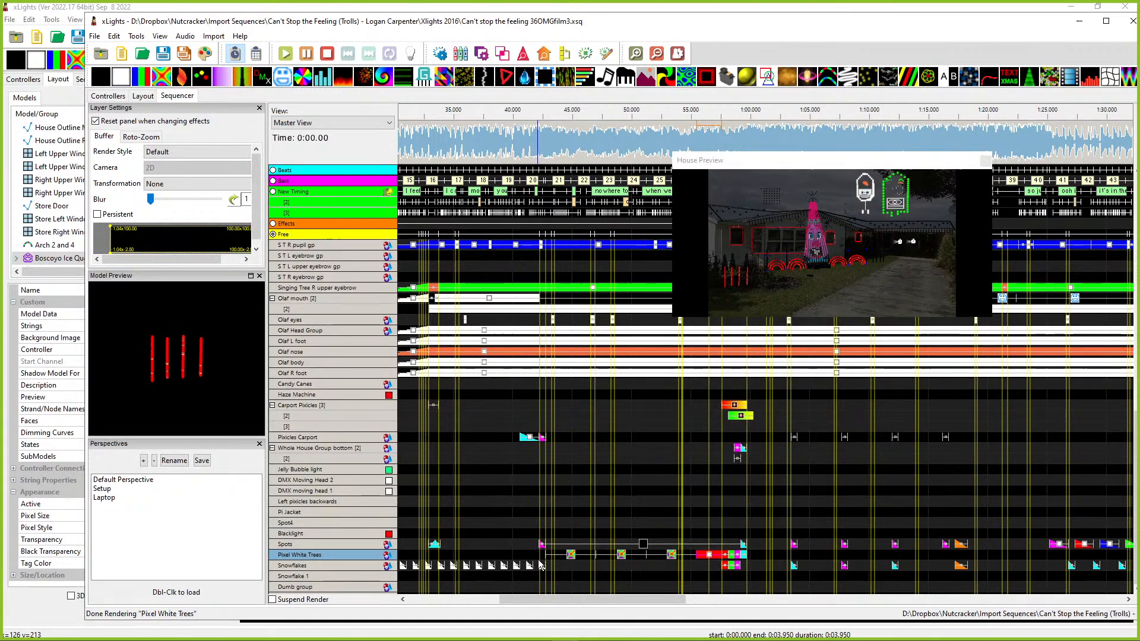
left_click(569, 555)
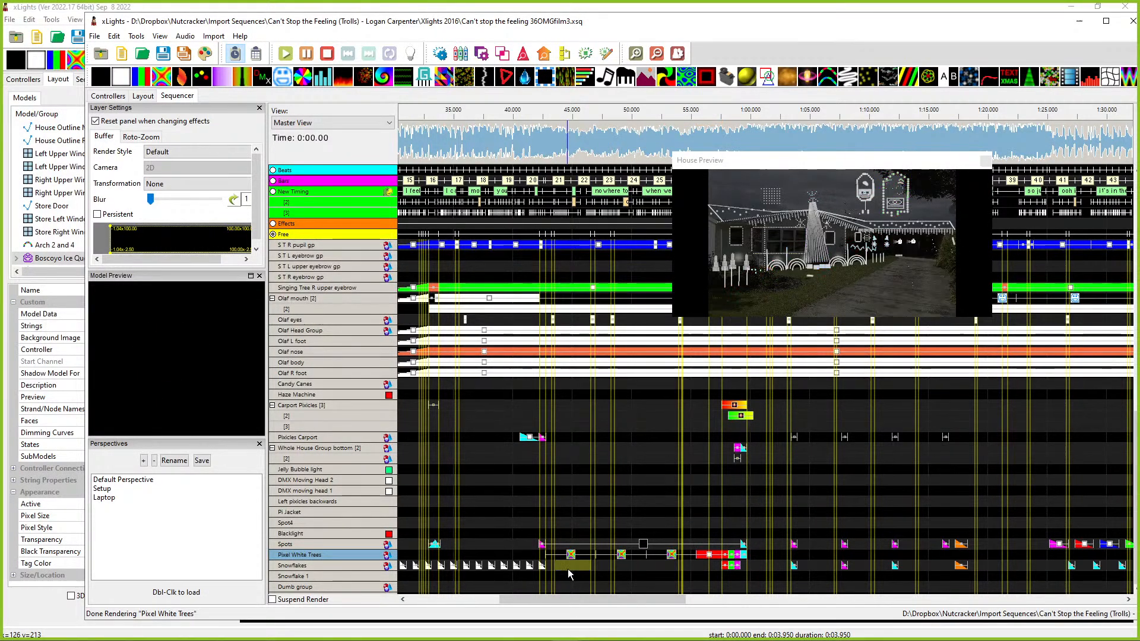
scroll(569, 556, "down", 2)
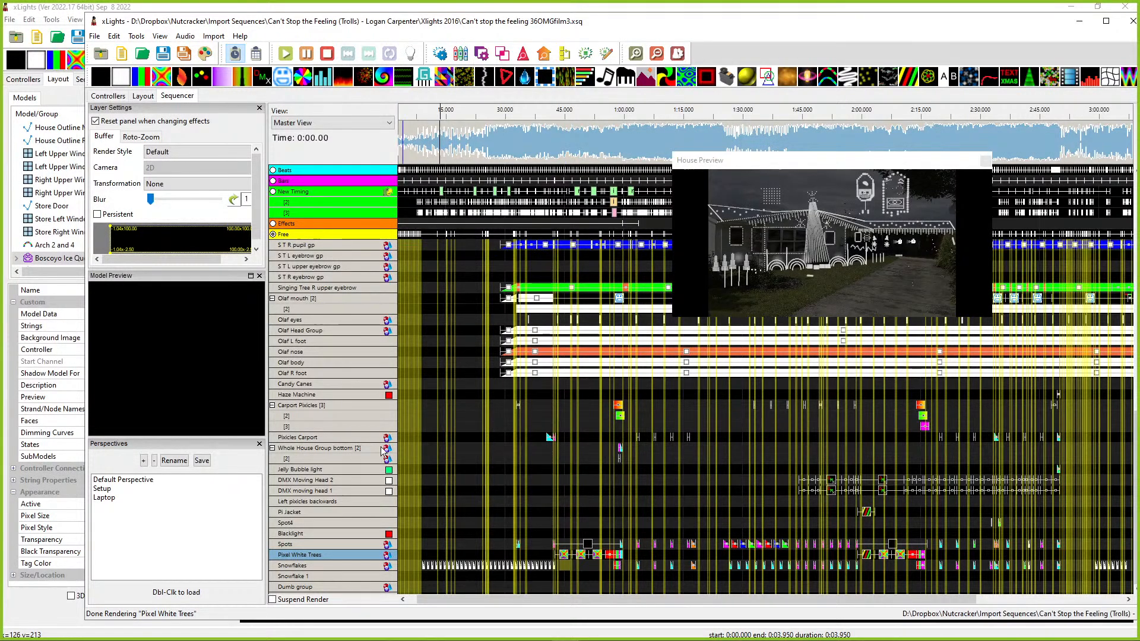
Step: In the Can't Stop the Feeling layout, examine which models make up the Arch 1 group and the Arches group
left_click(142, 96)
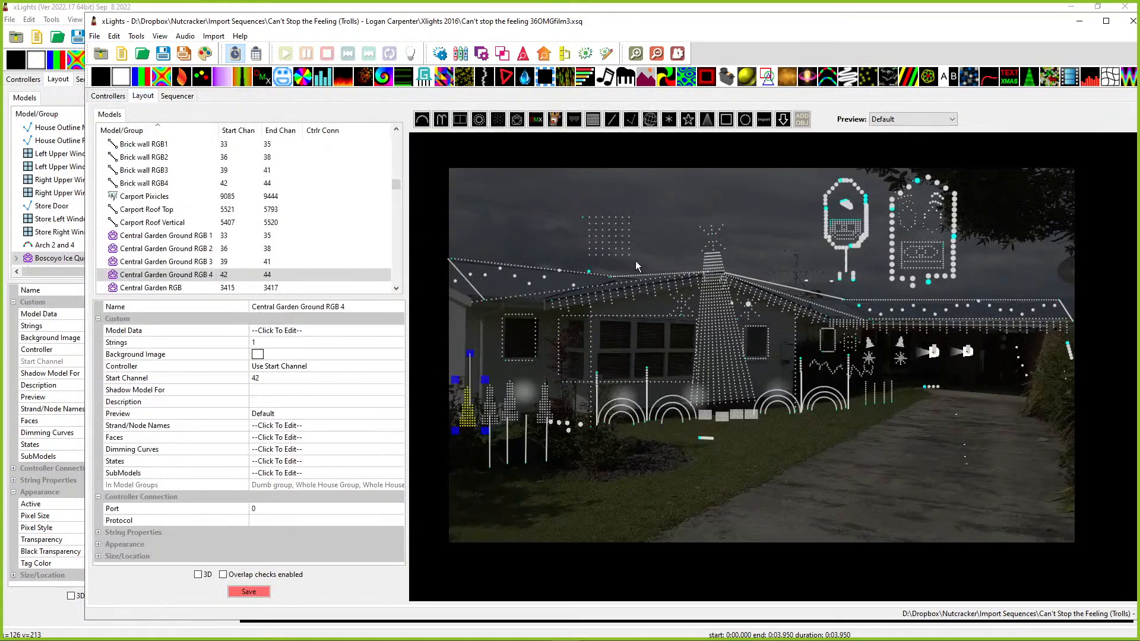
scroll(203, 254, "up", 10)
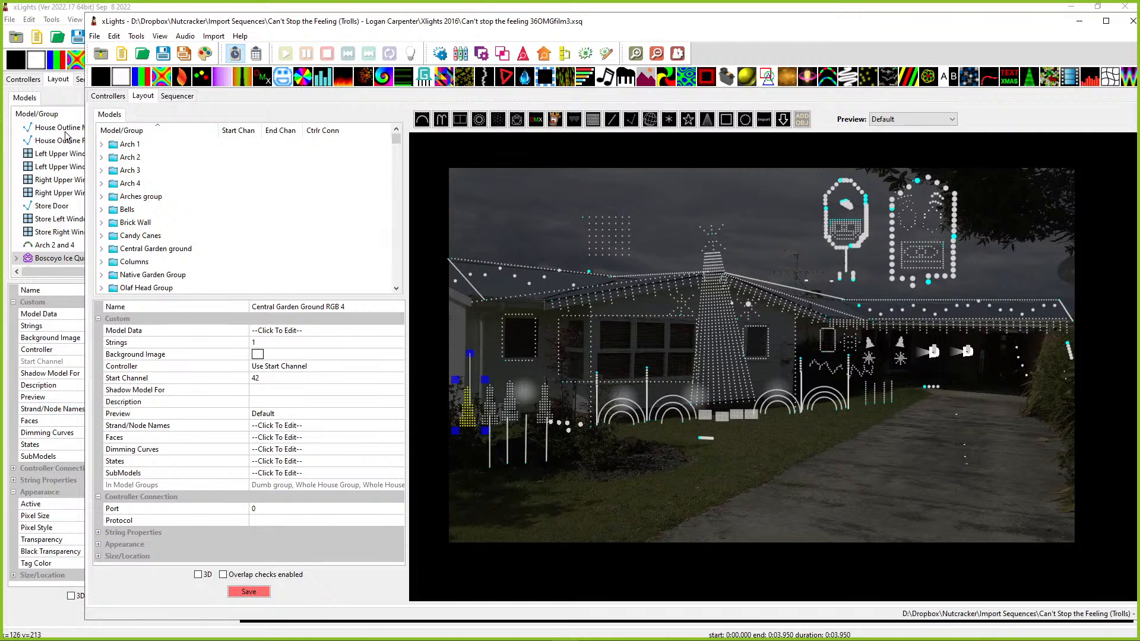
left_click(121, 147)
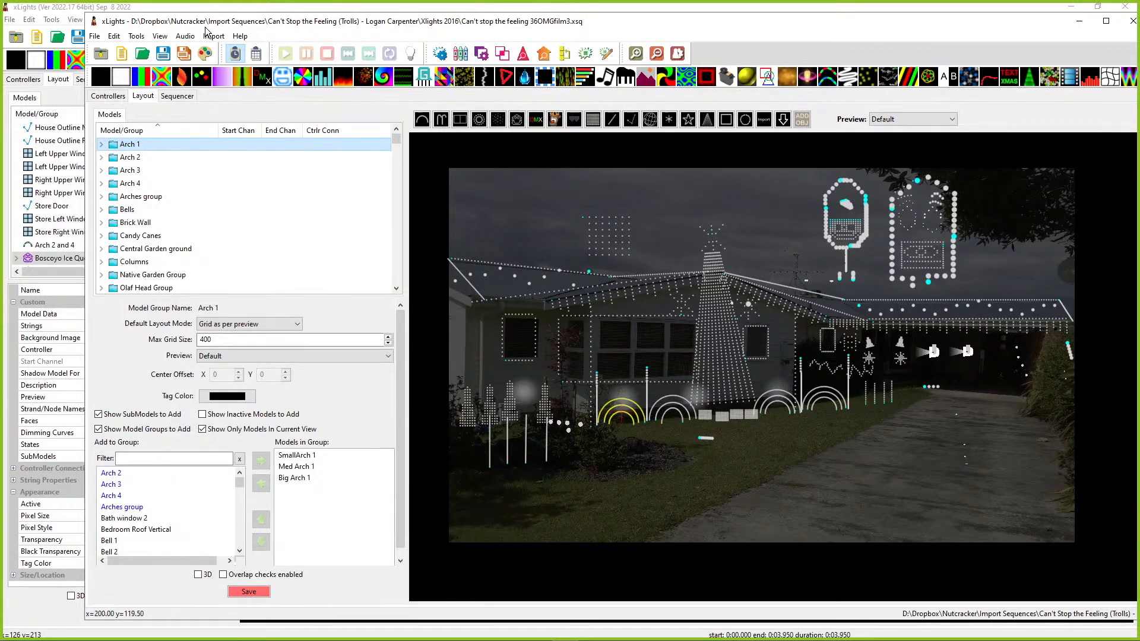
left_click_drag(202, 28, 241, 28)
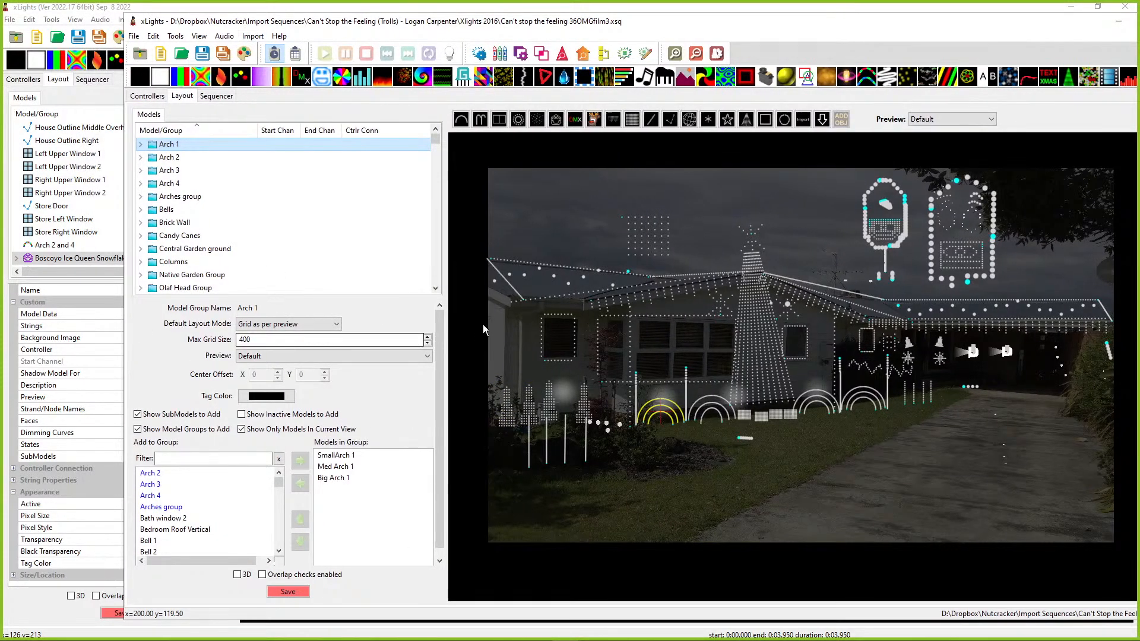
left_click(178, 197)
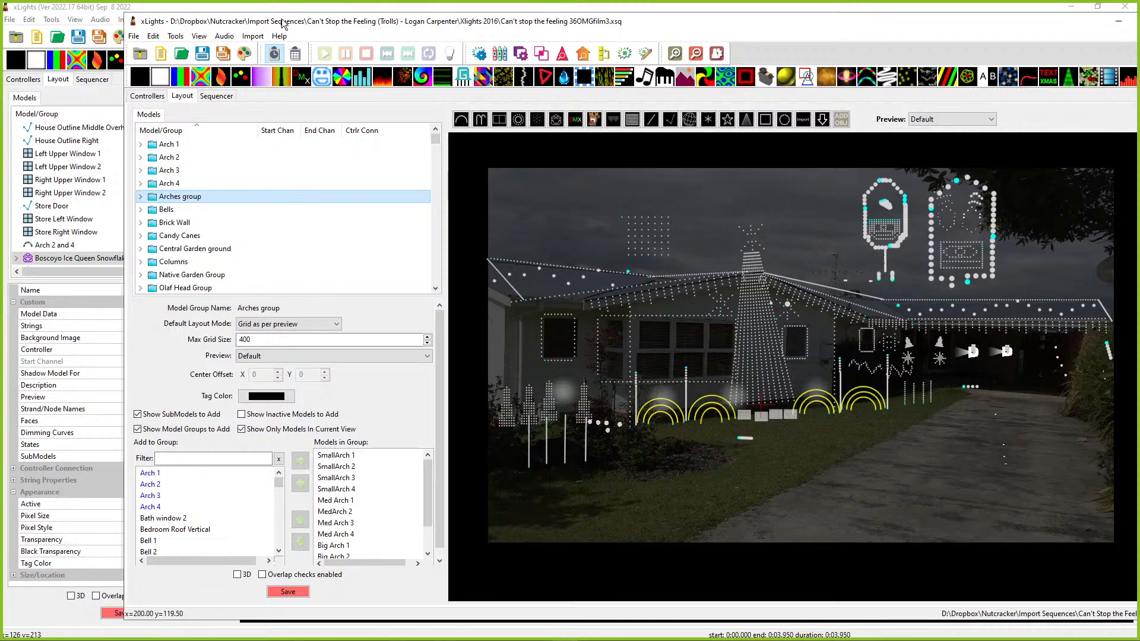
Step: Return to the first layout, shrink the Boscoyo Ice Queen Snowflake and place it between the house roof and the mega tree's star
left_click_drag(275, 26, 1133, 22)
left_click(666, 472)
scroll(264, 181, "down", 2)
left_click_drag(318, 250, 838, 313)
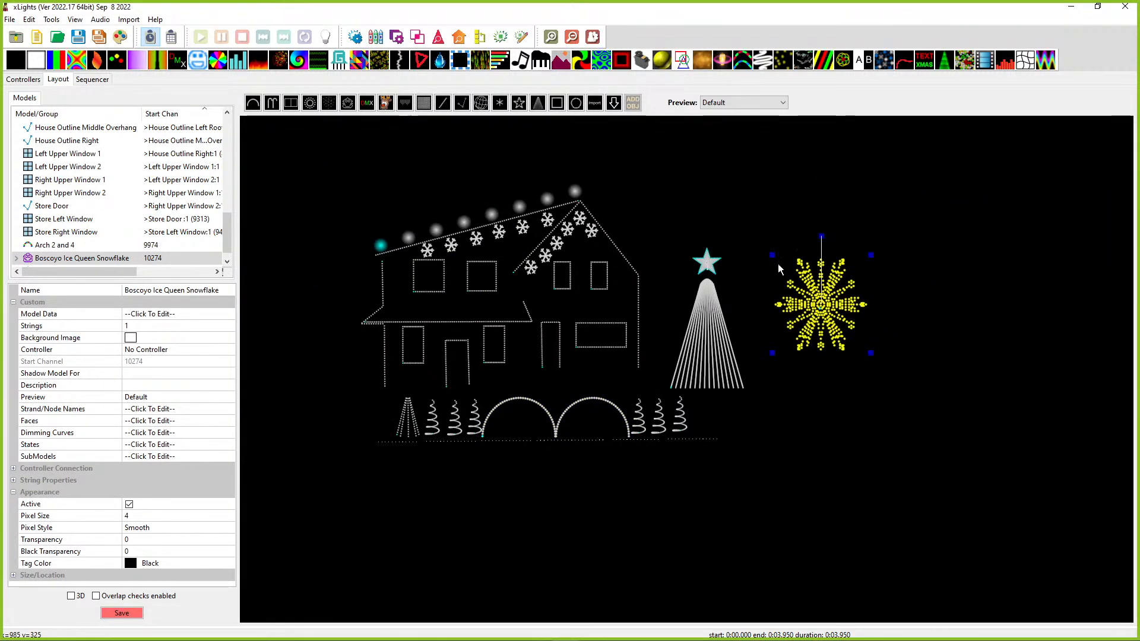
left_click_drag(788, 250, 682, 242)
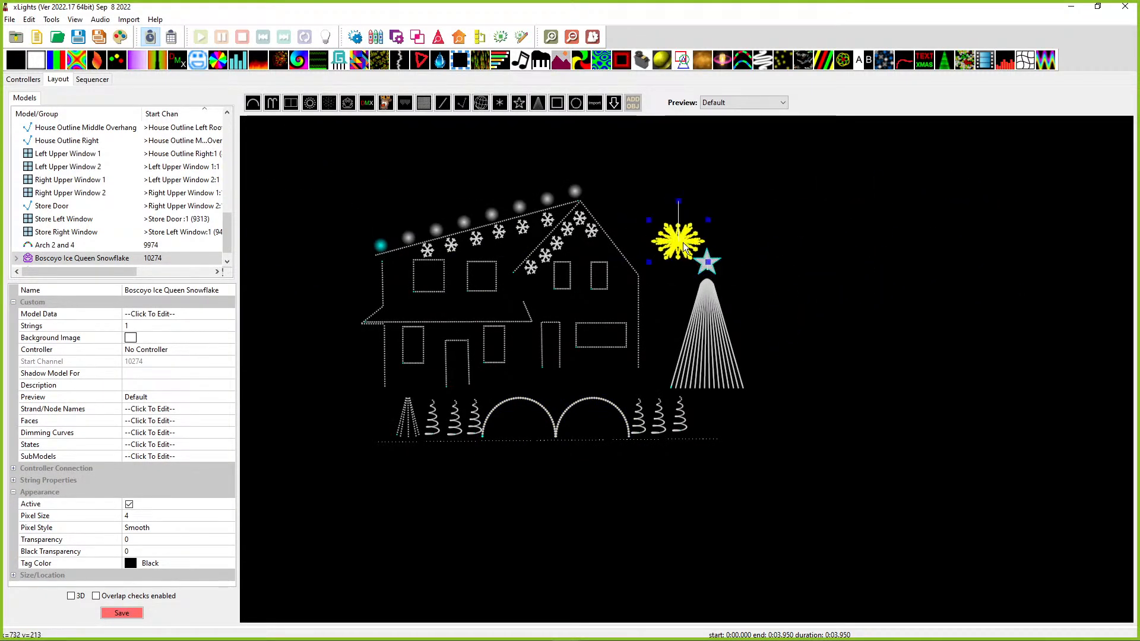
Step: Create a model group named Arches from the Arch 2 and 4 model
left_click(533, 420)
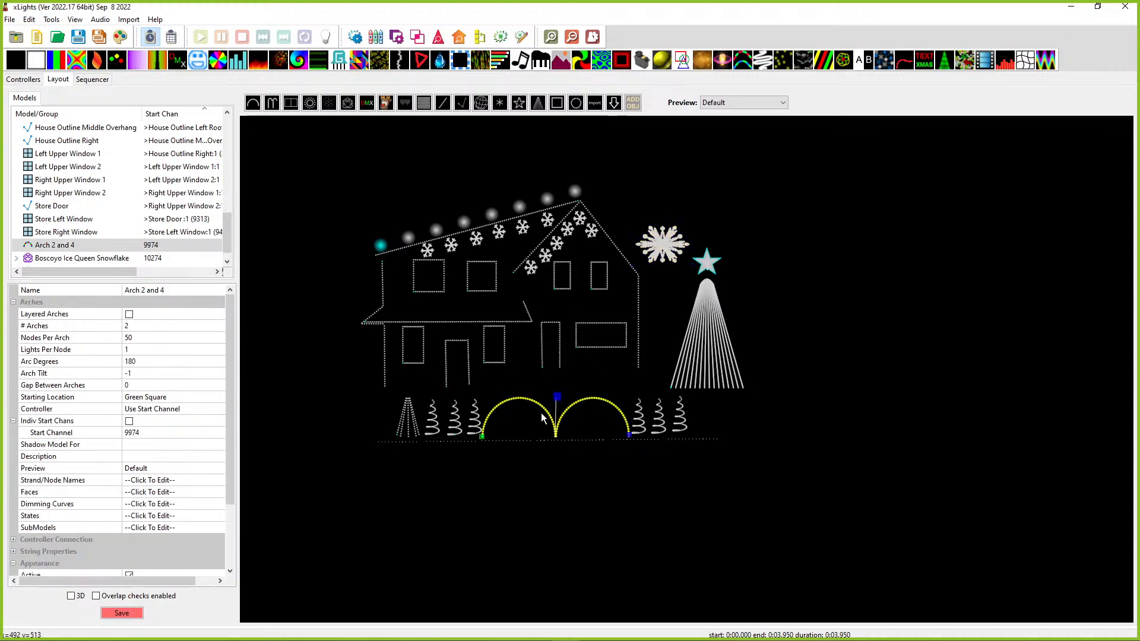
left_click(46, 246)
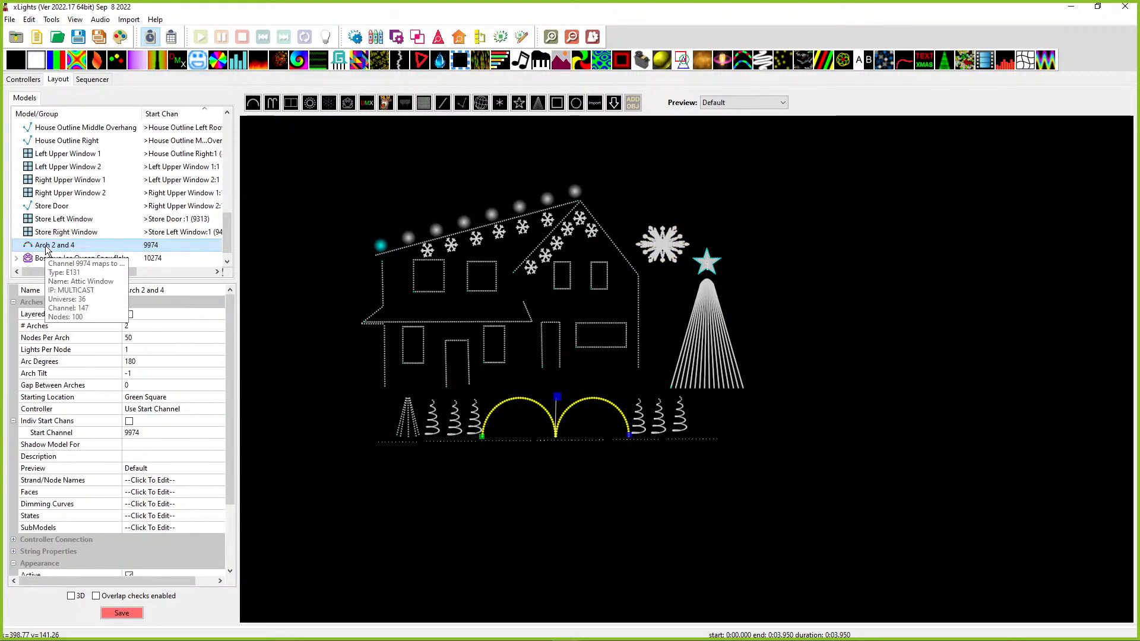
right_click(46, 247)
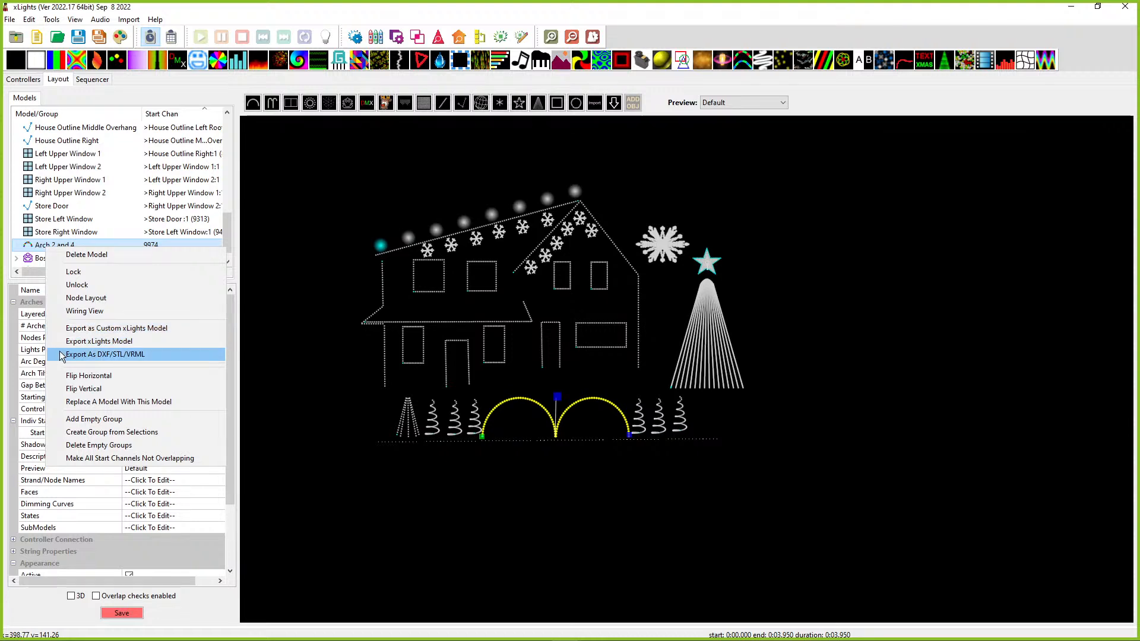
left_click(65, 433)
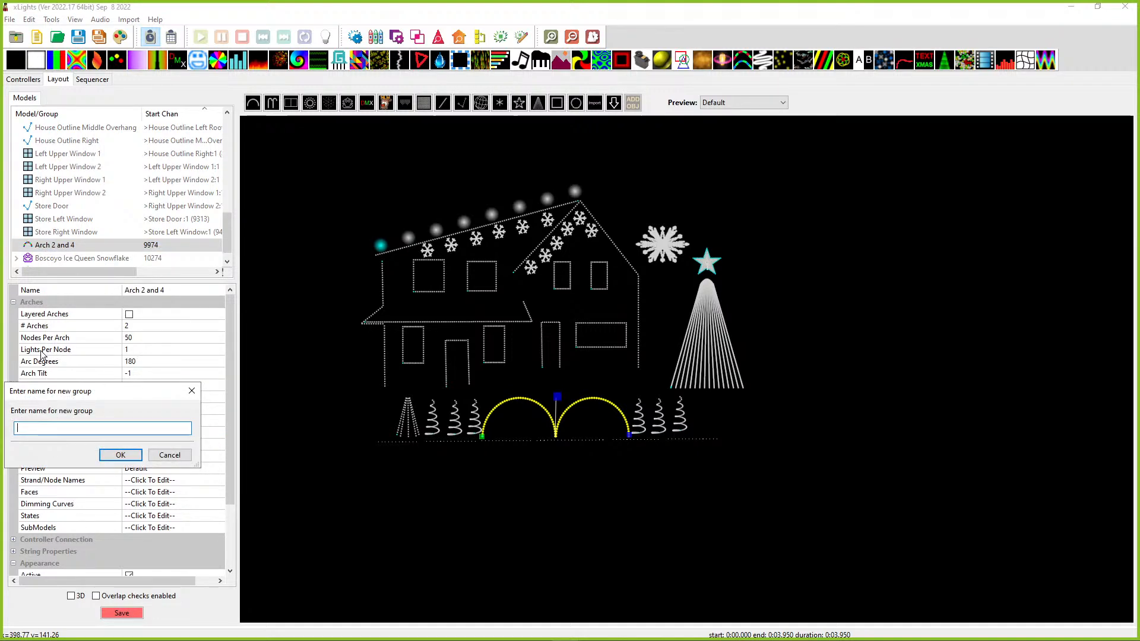
type("Arches")
key("Return")
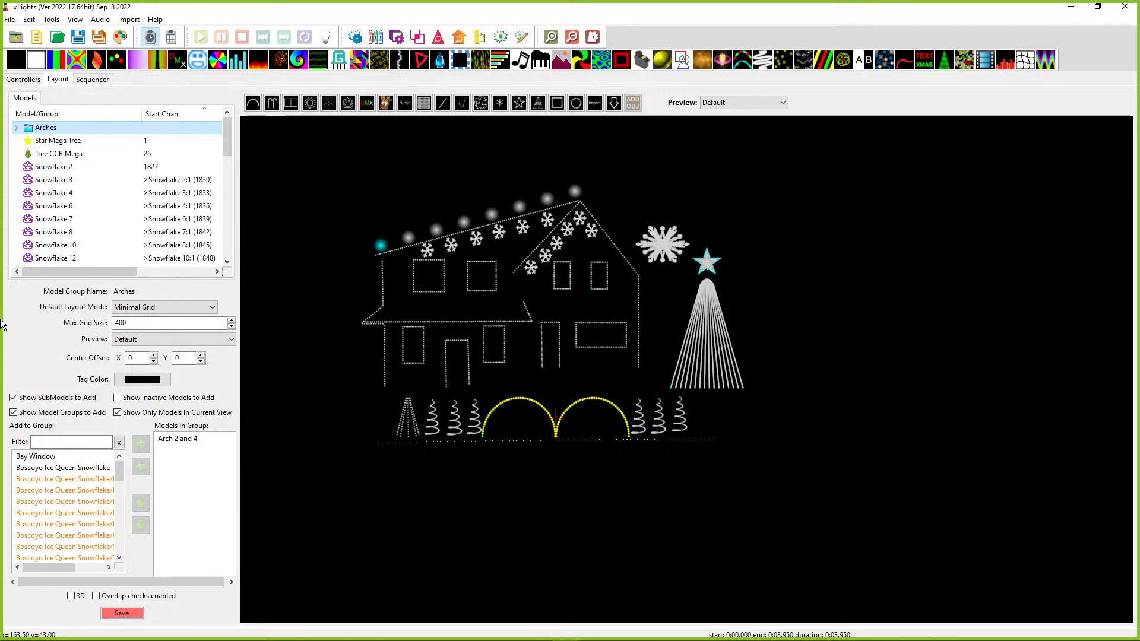
Step: Select the six spiral trees, Tree-7 through Tree-12, and create a group from them named Spiral Trees
left_click(434, 433)
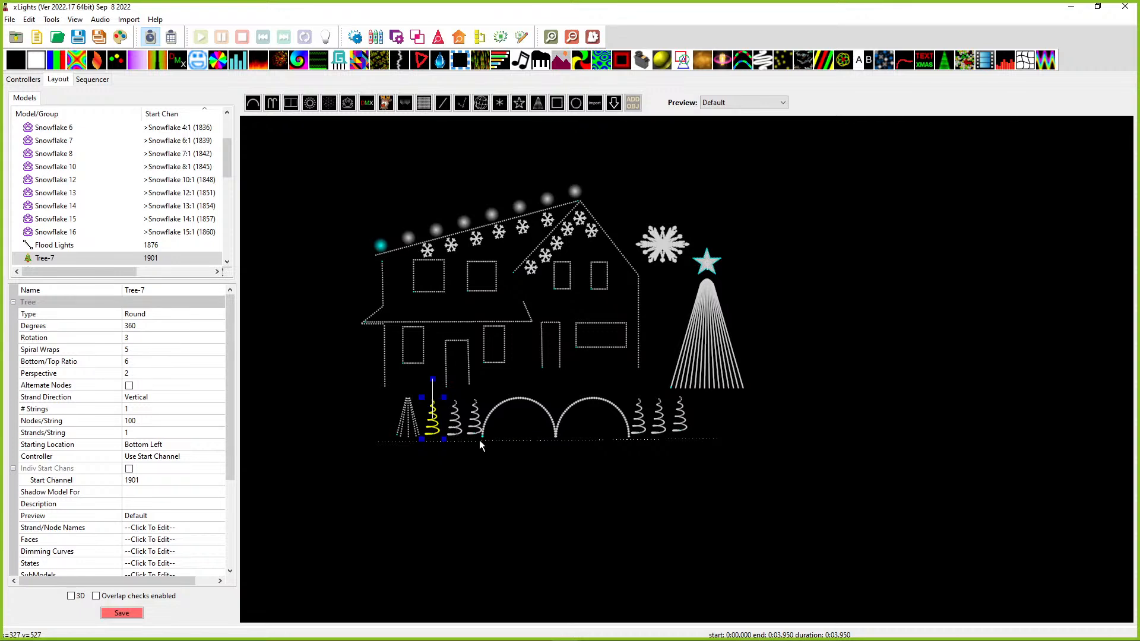
left_click(454, 427, "ctrl")
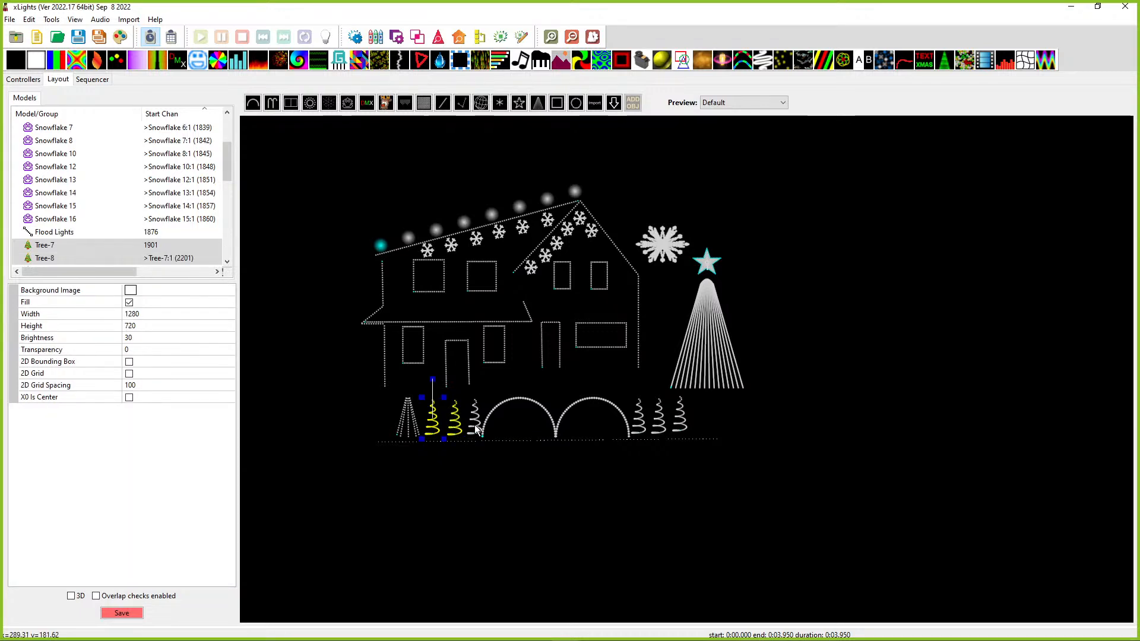
left_click(476, 418, "ctrl")
left_click(639, 422, "ctrl")
left_click(658, 427, "ctrl")
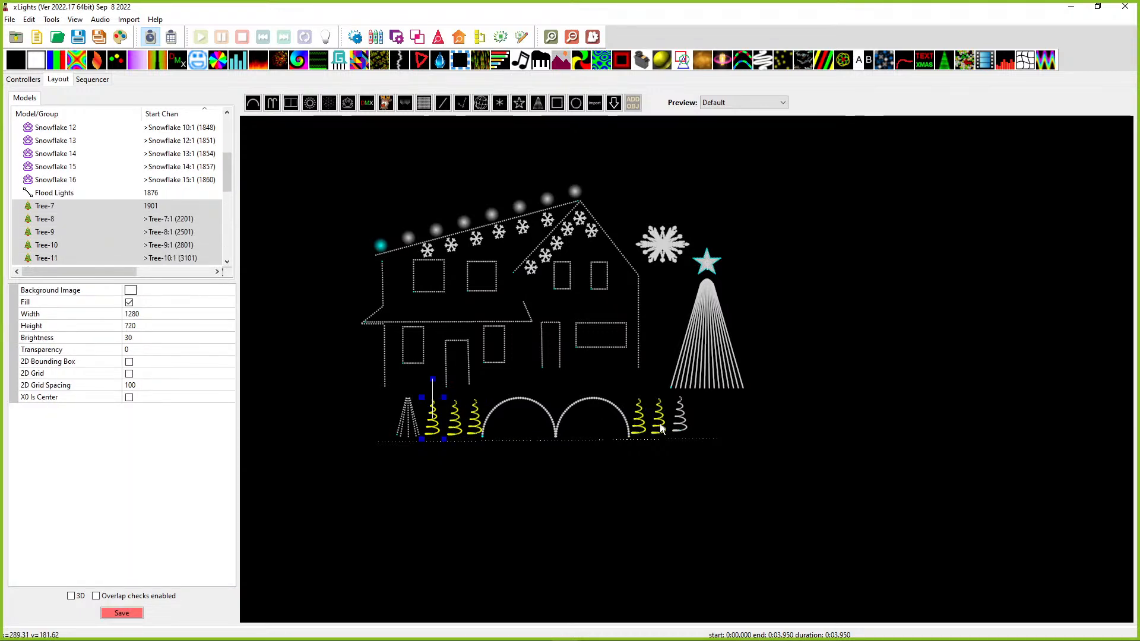
left_click(675, 428, "ctrl")
scroll(52, 202, "down", 4)
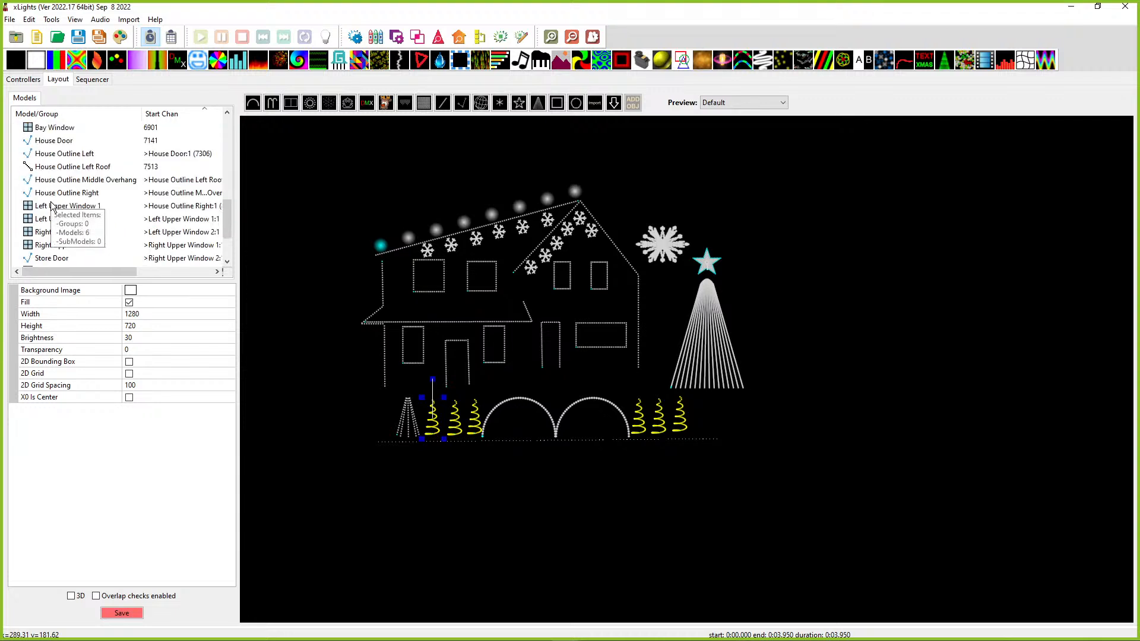
scroll(57, 190, "up", 2)
right_click(52, 164)
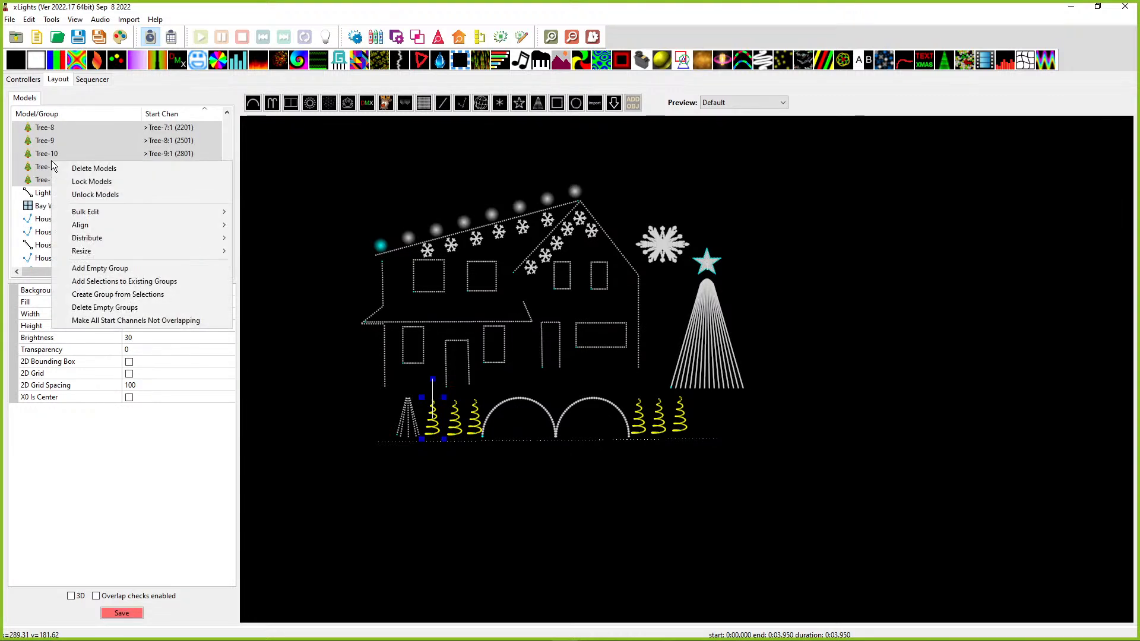
left_click(86, 297)
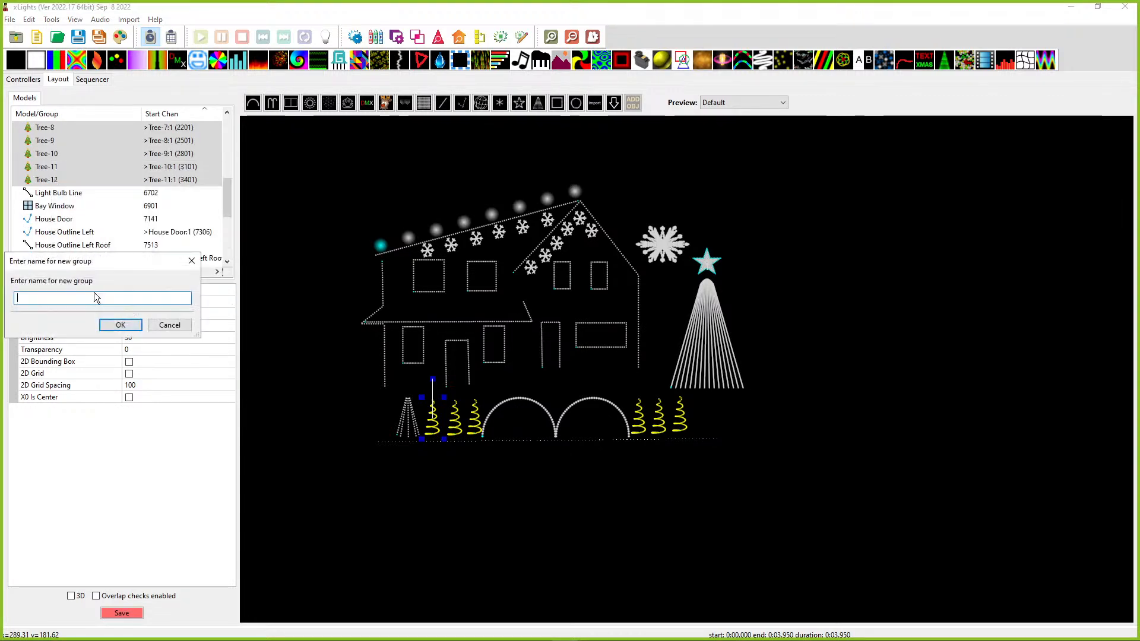
type("Spir")
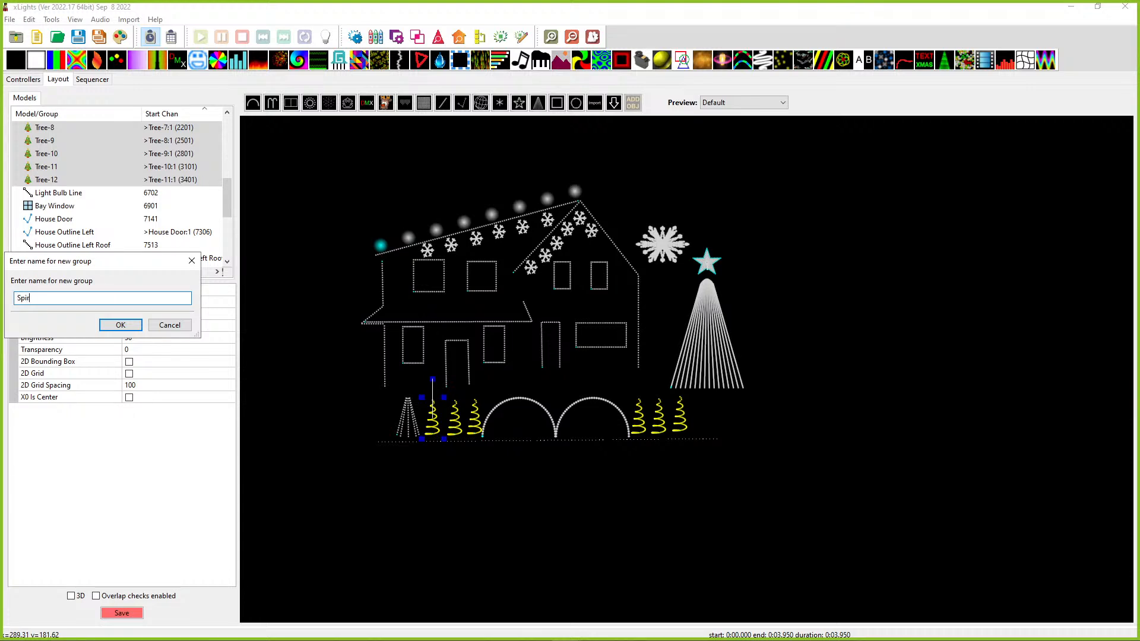
key("Return")
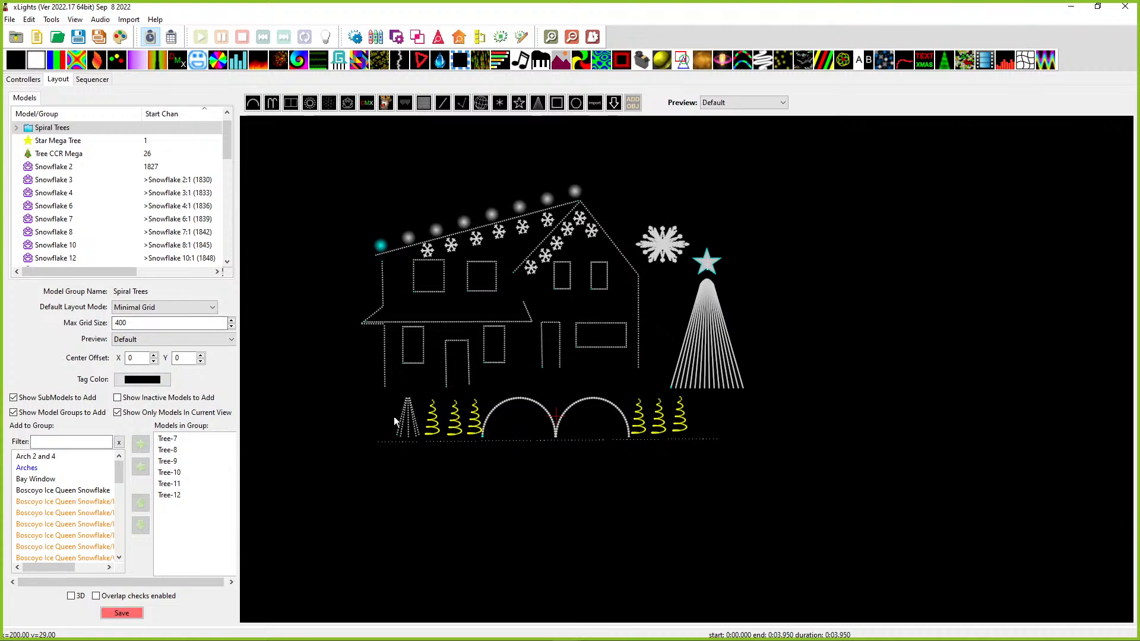
Step: Create a model group named Mini Trees from the Mini Tree model beside the spiral trees
left_click(403, 433)
right_click(402, 434)
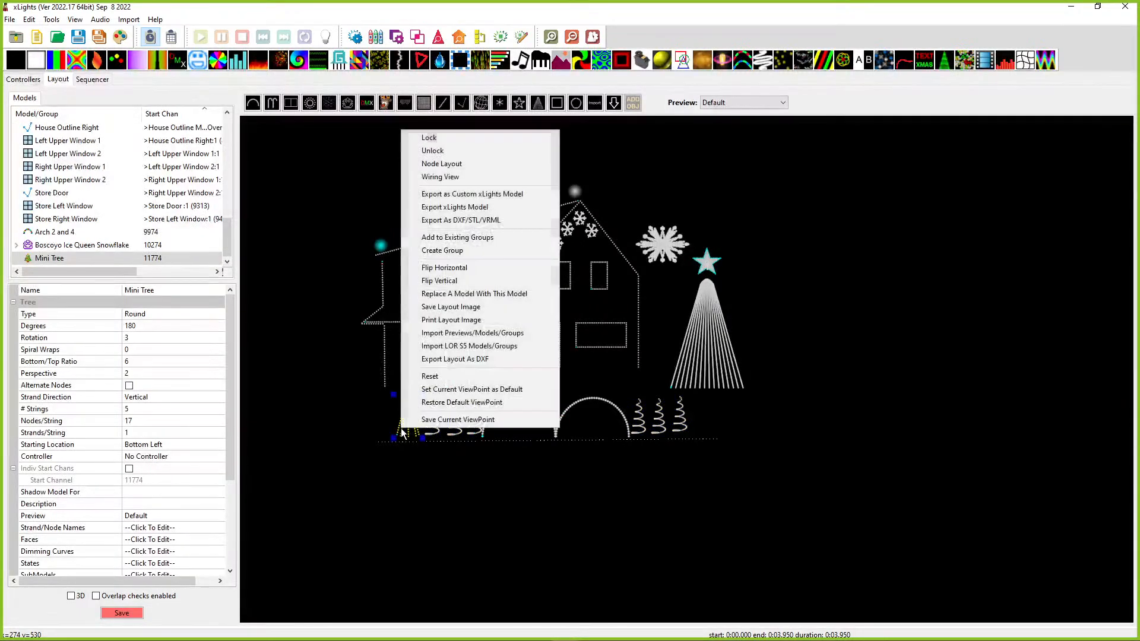
left_click(458, 252)
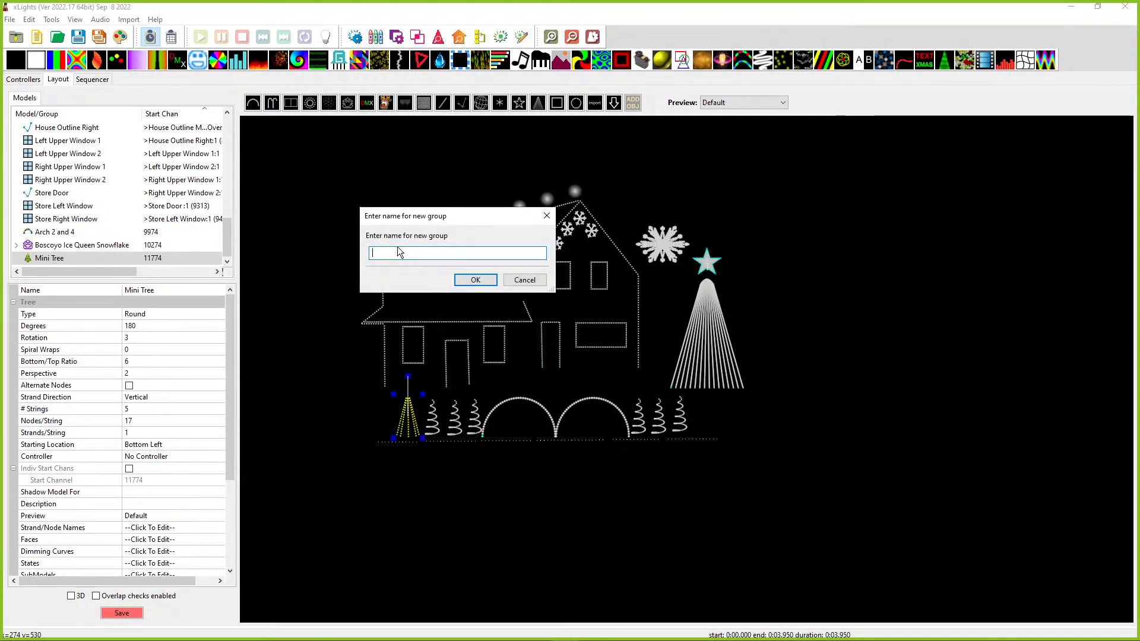
type("Mini Tree")
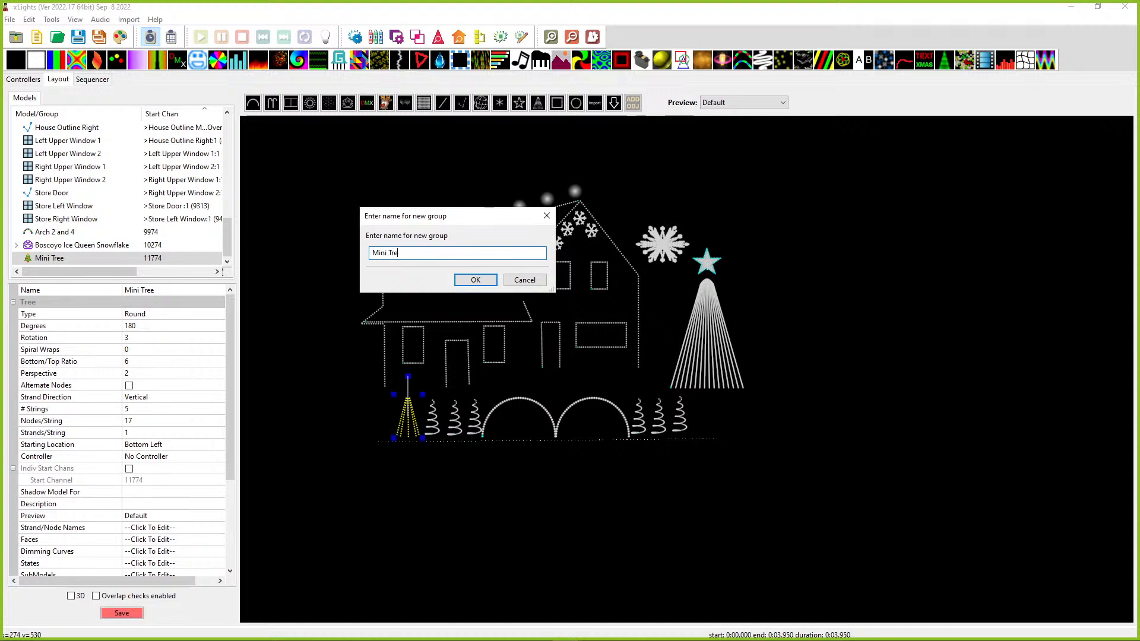
key("Return")
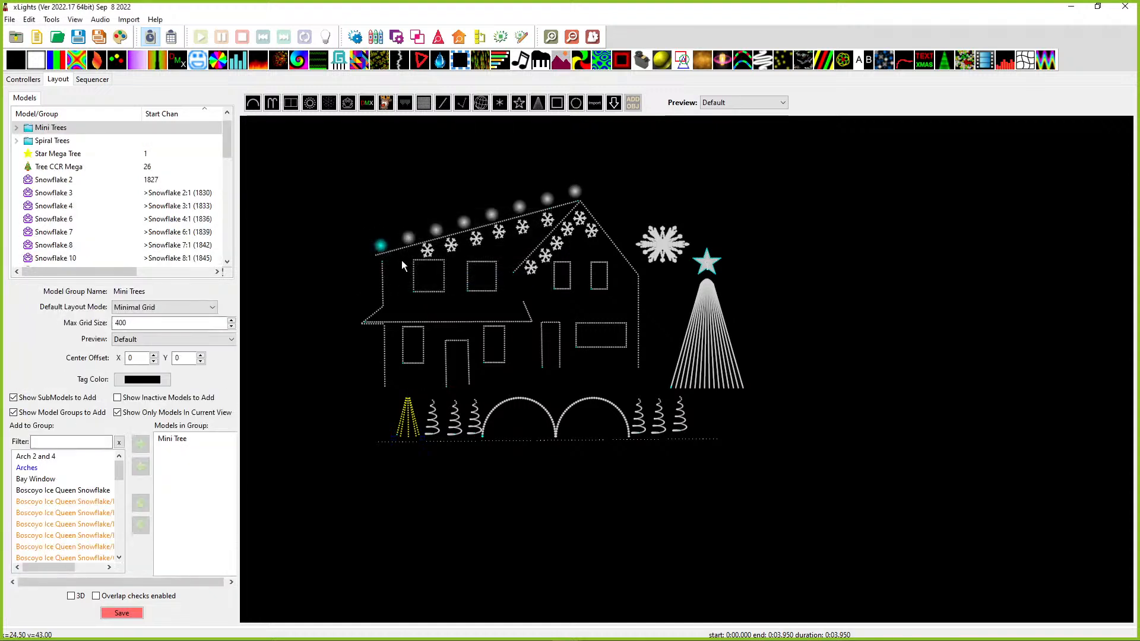
left_click(404, 341)
left_click(422, 348)
left_click(439, 288, "ctrl")
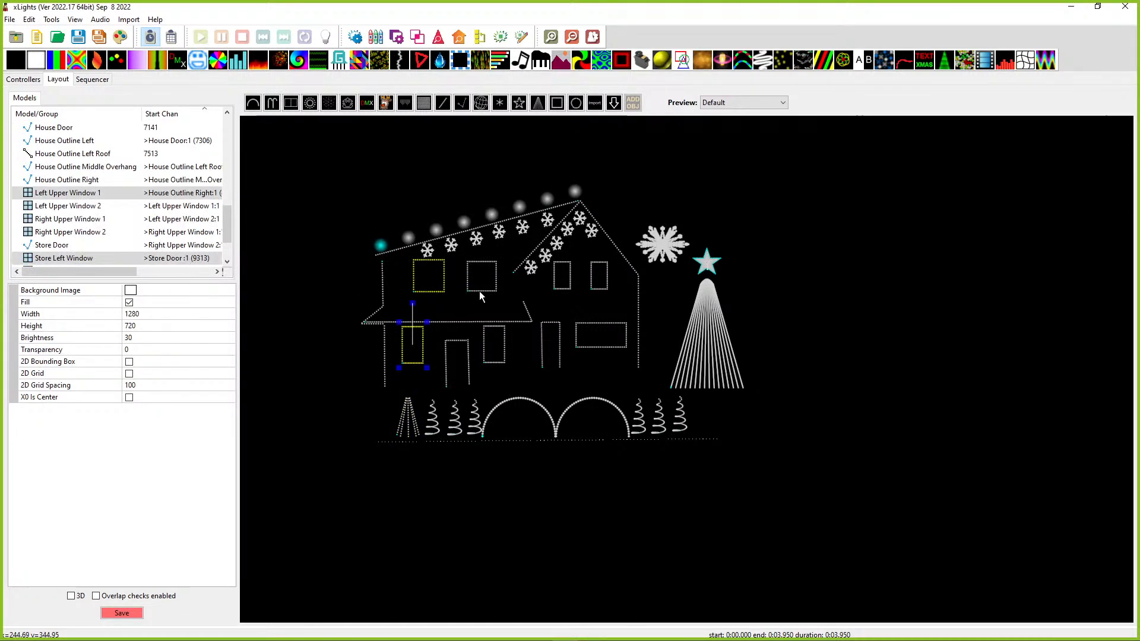
left_click(474, 291, "ctrl")
left_click(555, 289, "ctrl")
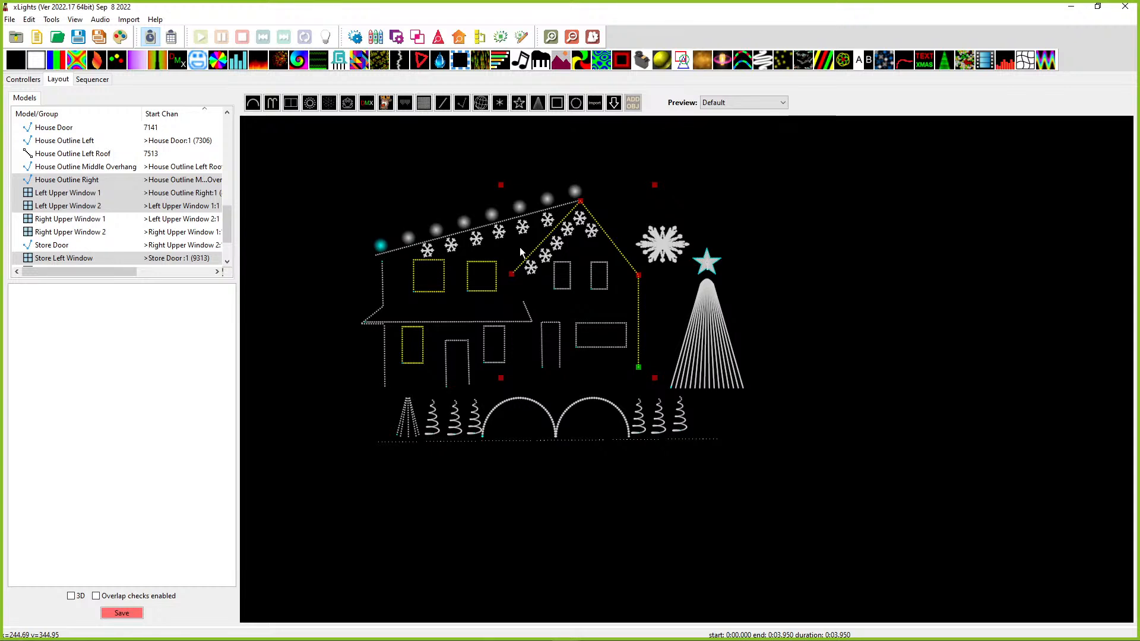
left_click(517, 269, "ctrl")
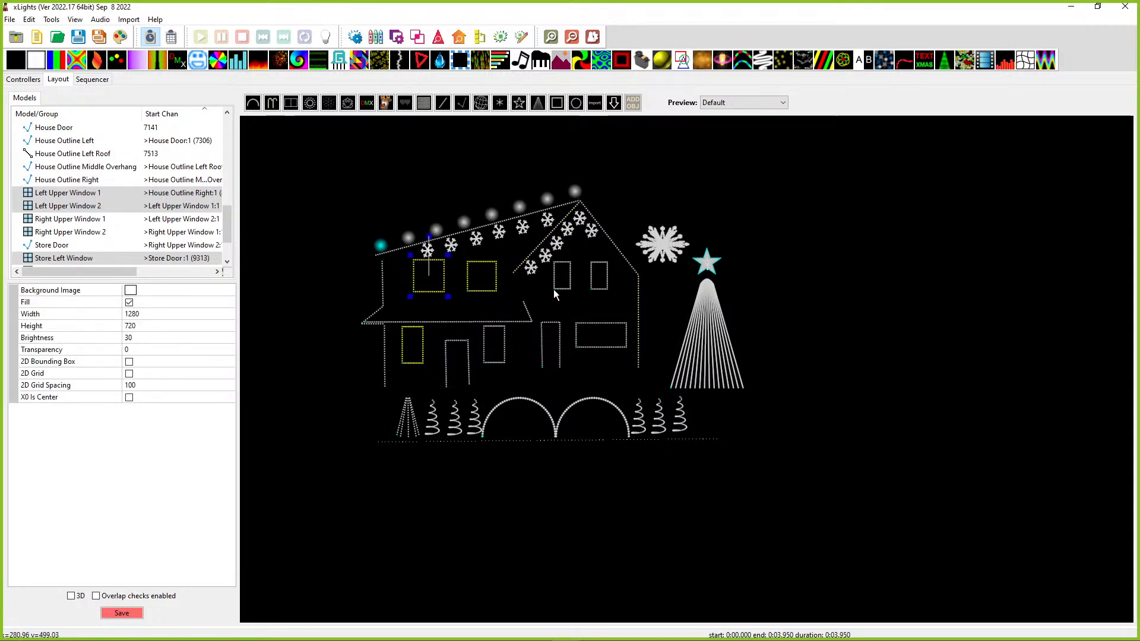
left_click(555, 290, "ctrl")
left_click(561, 287)
left_click(563, 289)
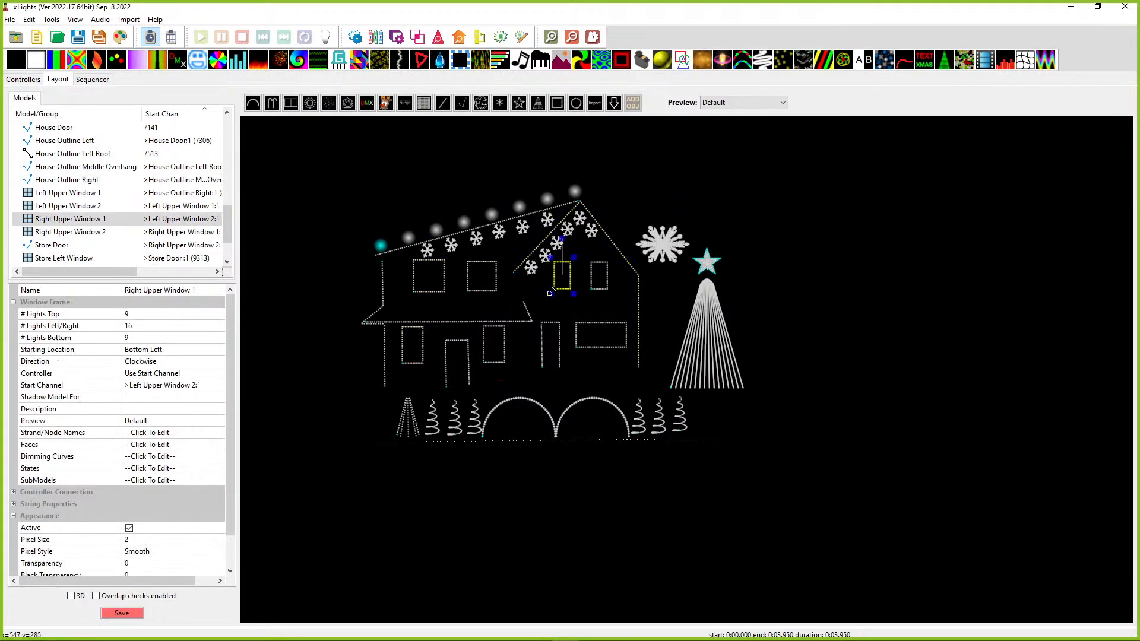
Step: Create a model group named Windows and Door from the four upper windows, both store windows, the Bay Window, Store Door and House Door
left_click(53, 193)
left_click(43, 220, "shift")
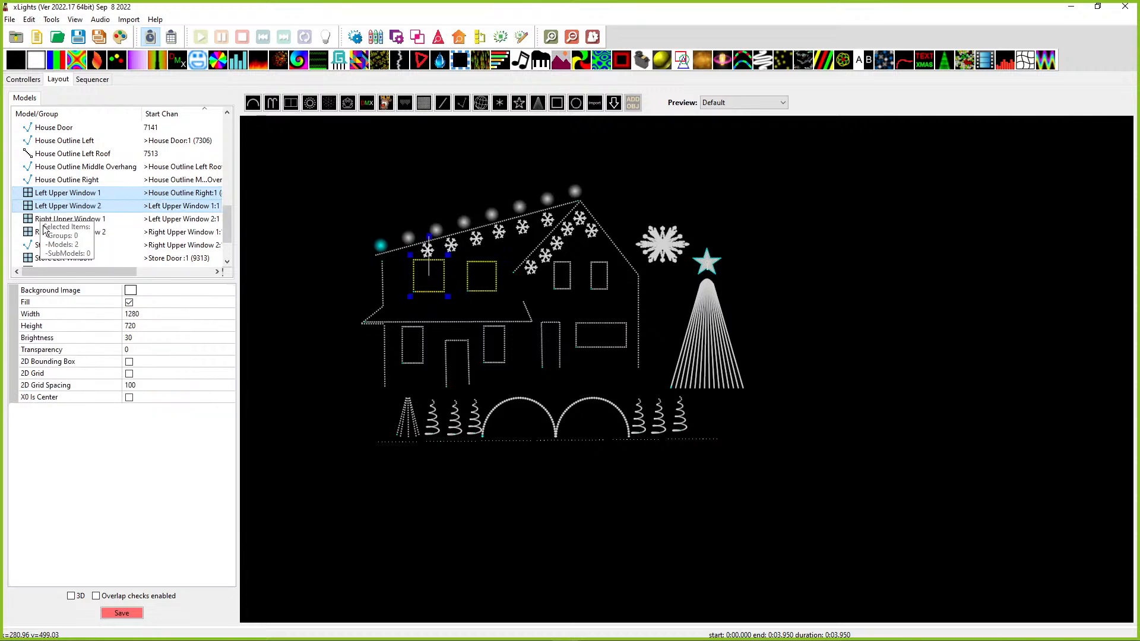
left_click(36, 233, "shift")
scroll(65, 232, "down", 2)
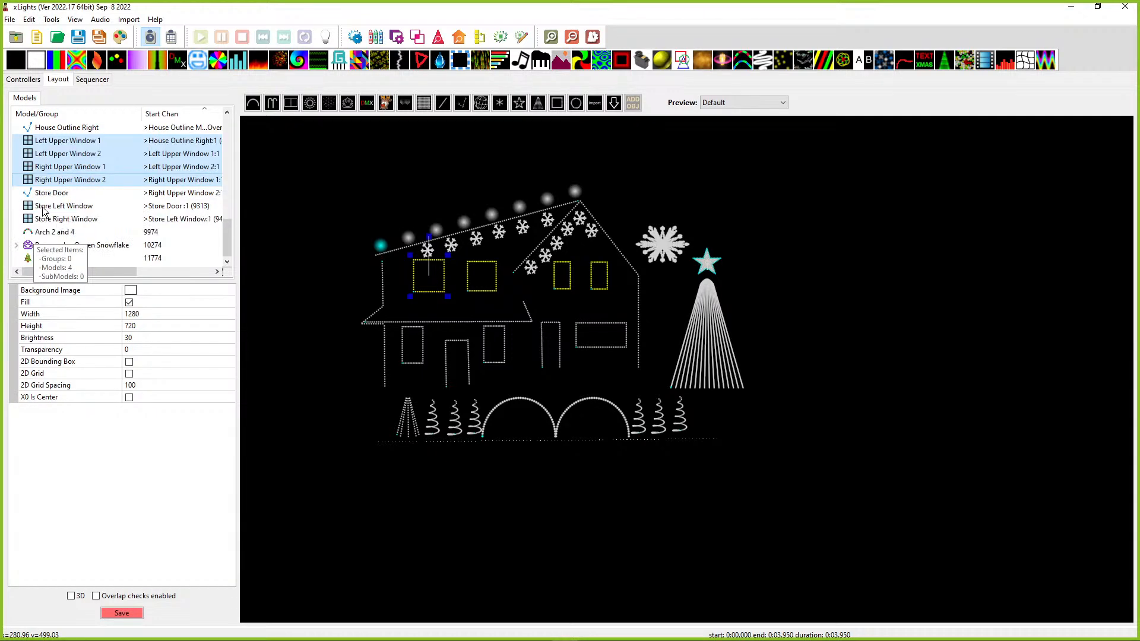
left_click(45, 207, "ctrl")
left_click(46, 220, "ctrl")
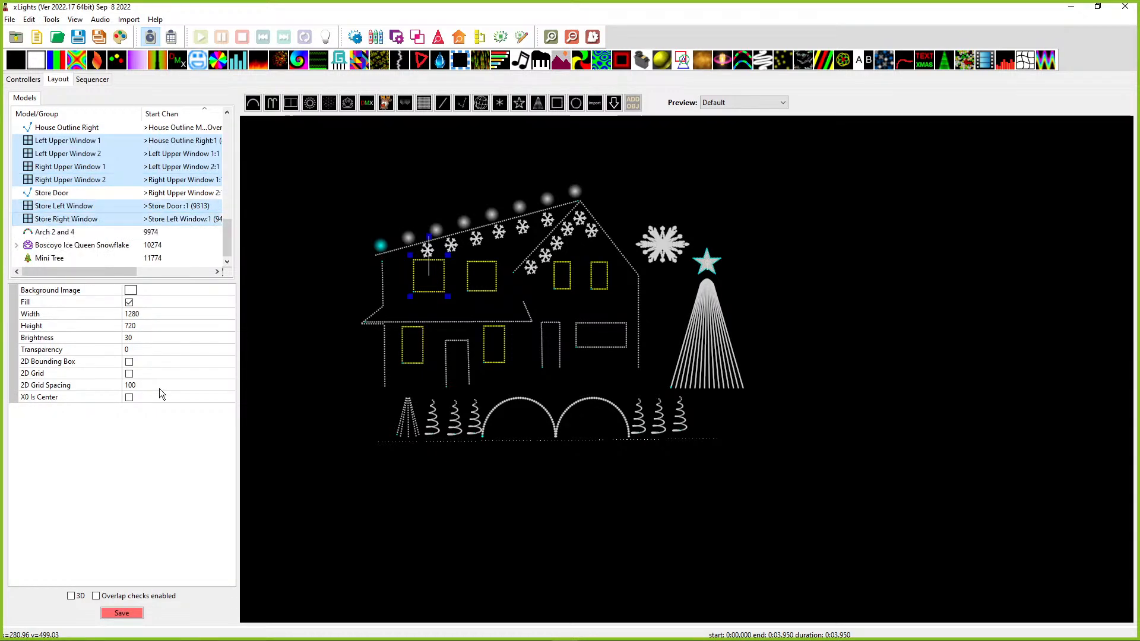
left_click(48, 194, "ctrl")
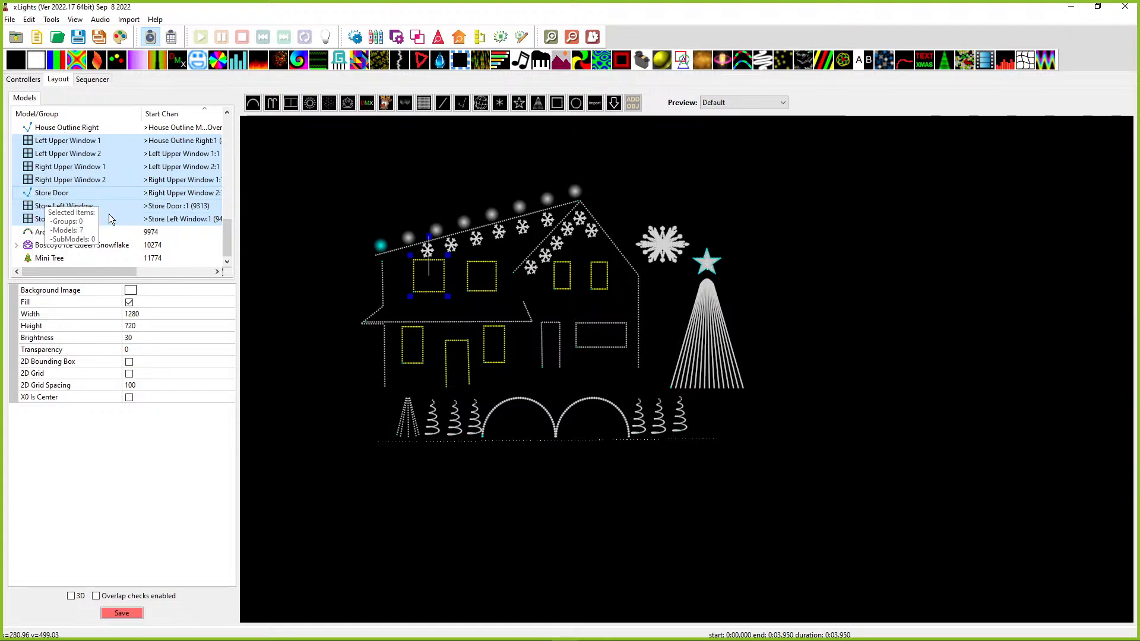
scroll(104, 216, "up", 2)
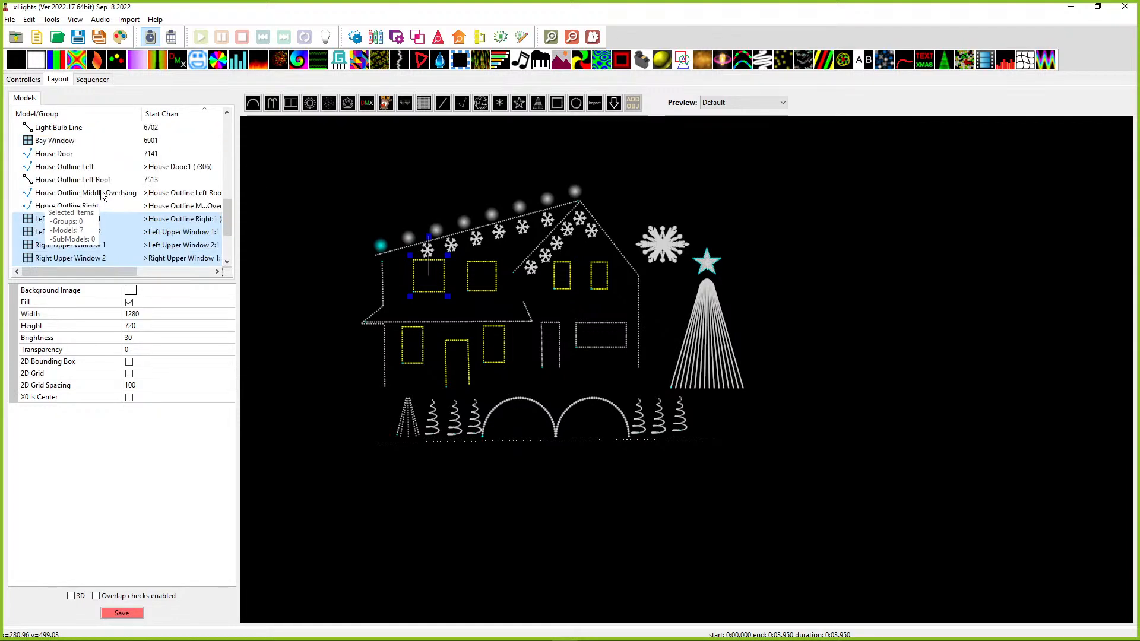
left_click(54, 154, "ctrl")
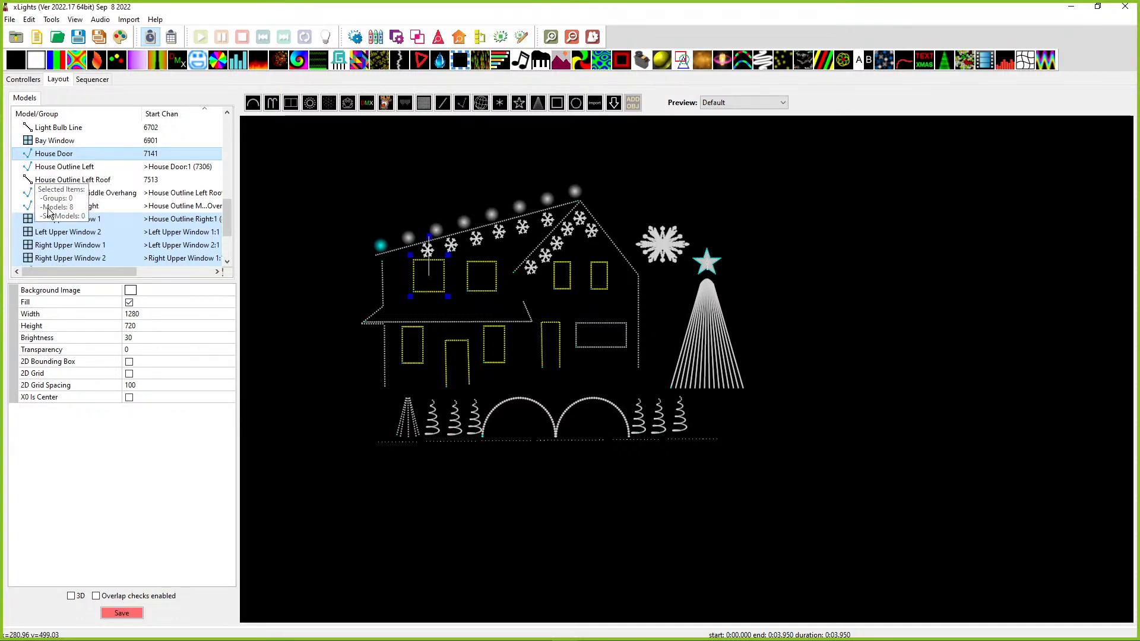
right_click(42, 148)
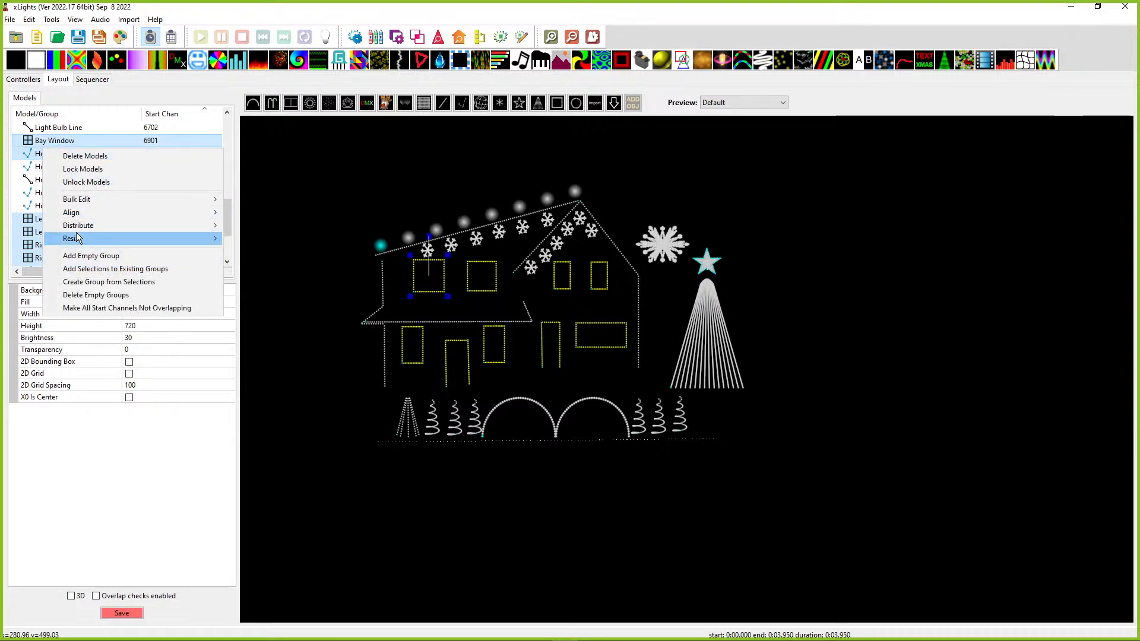
left_click(67, 281)
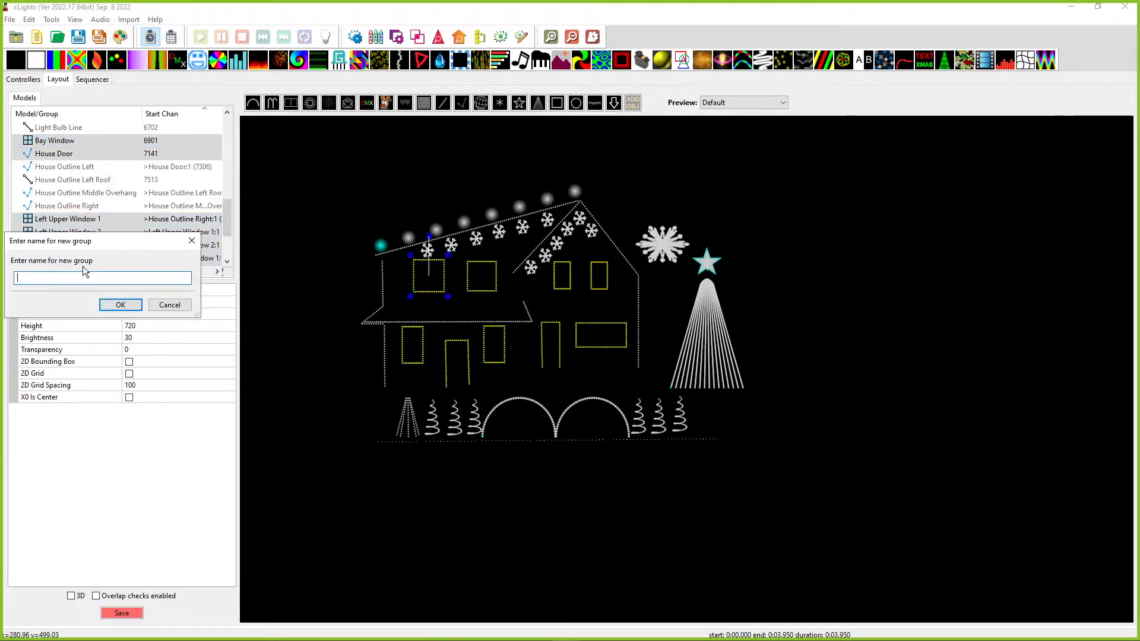
type("Windows and Door")
key("Return")
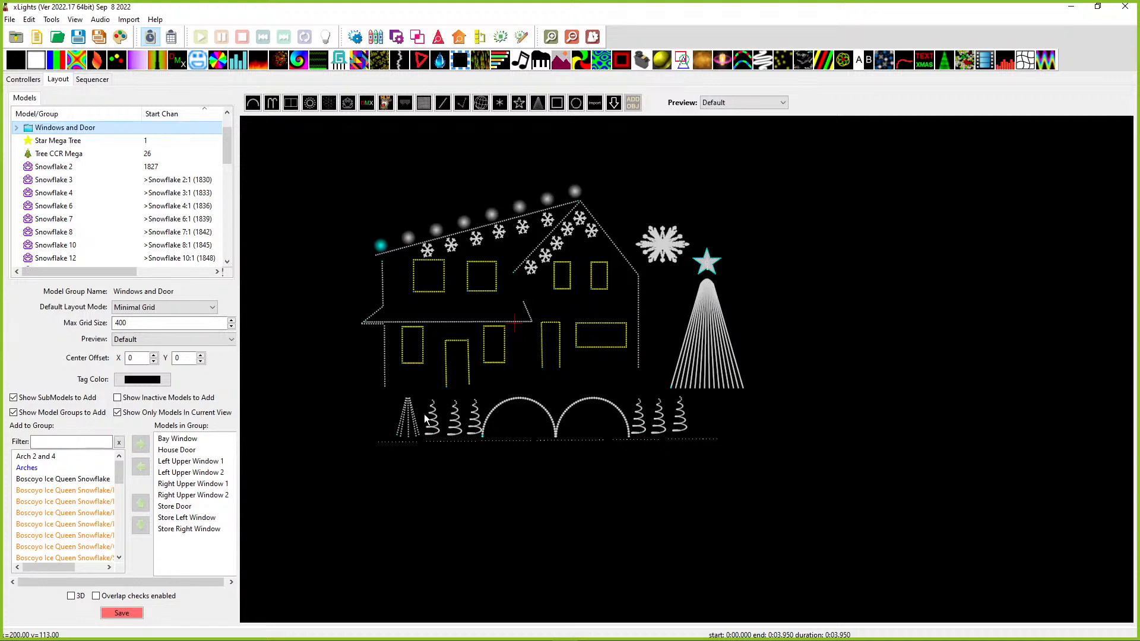
Step: Create a model group named House outline from House Outline Left, Left Roof, Middle Overhang and Right
left_click(368, 323)
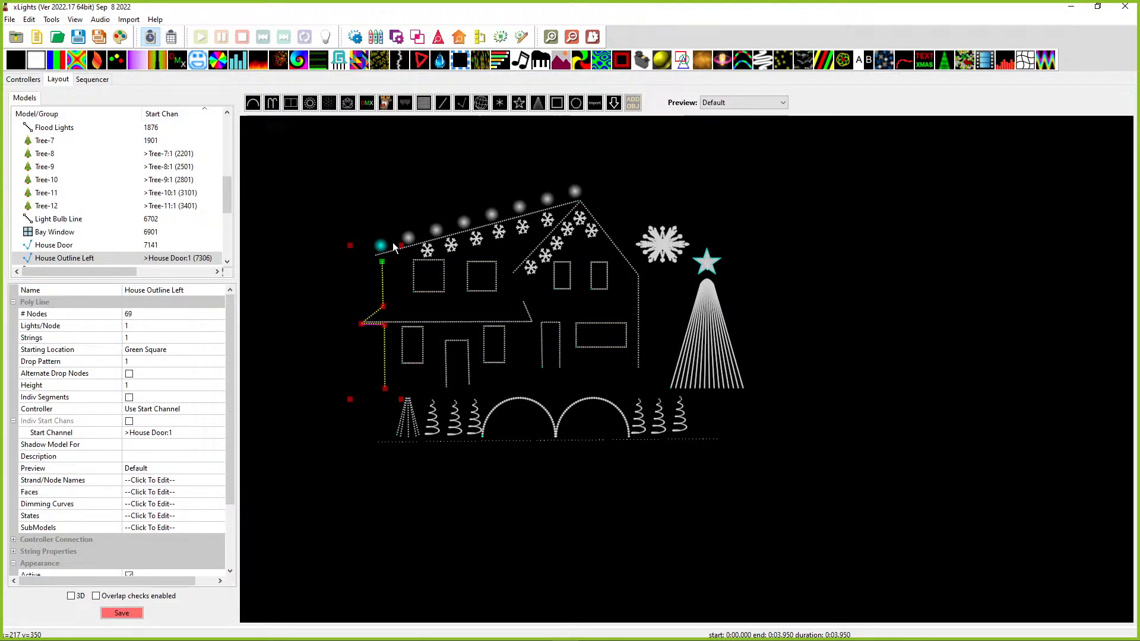
left_click(619, 257)
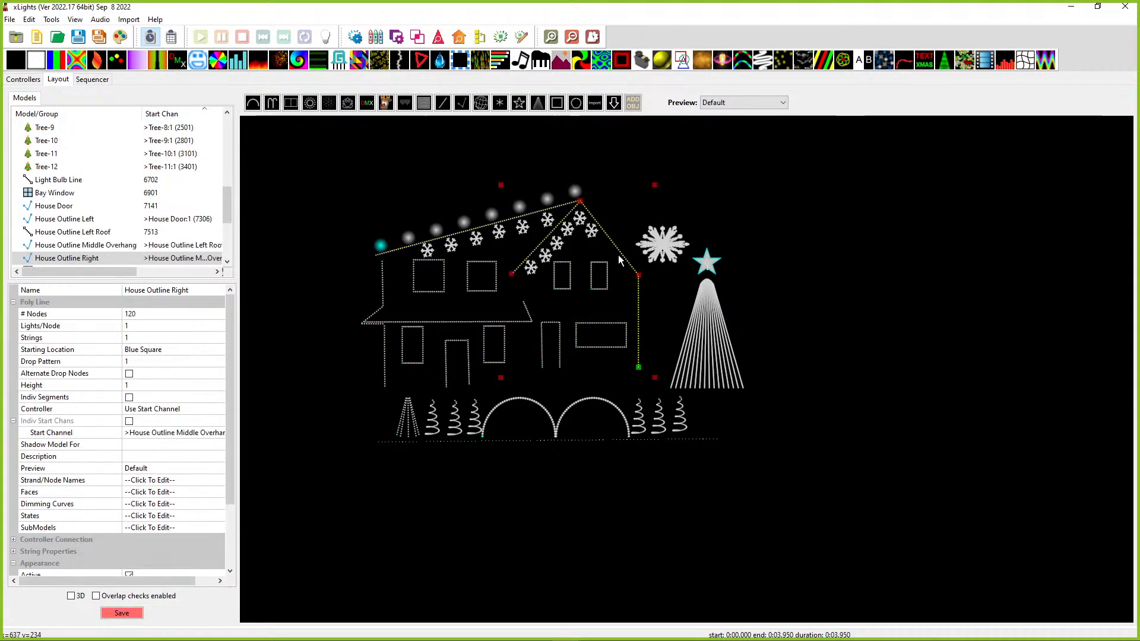
left_click(532, 219)
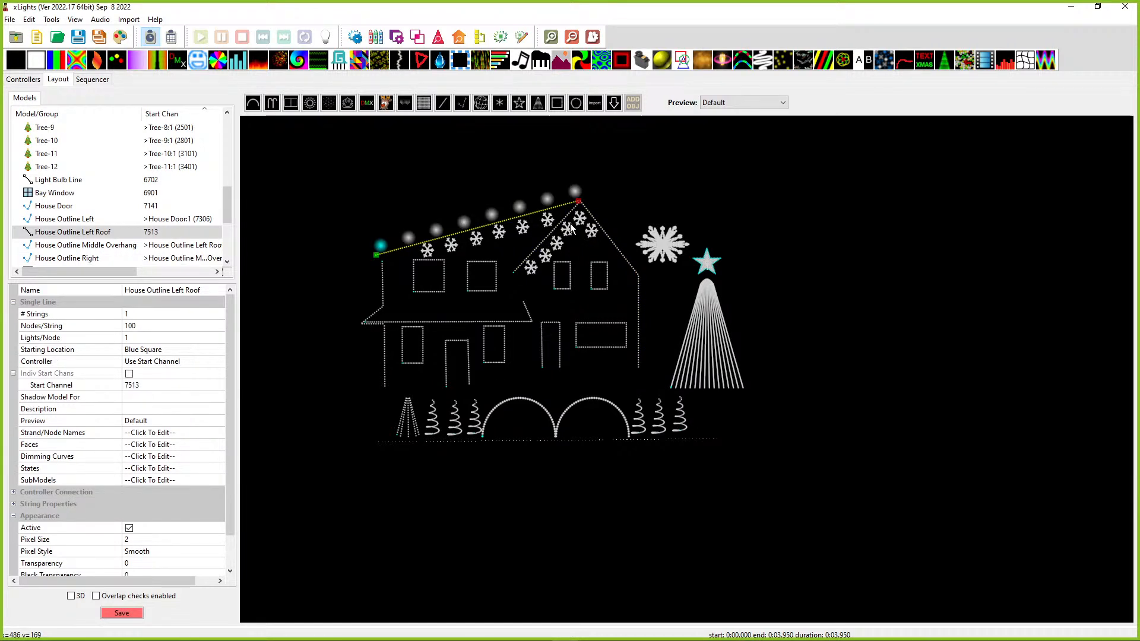
left_click(618, 251, "ctrl")
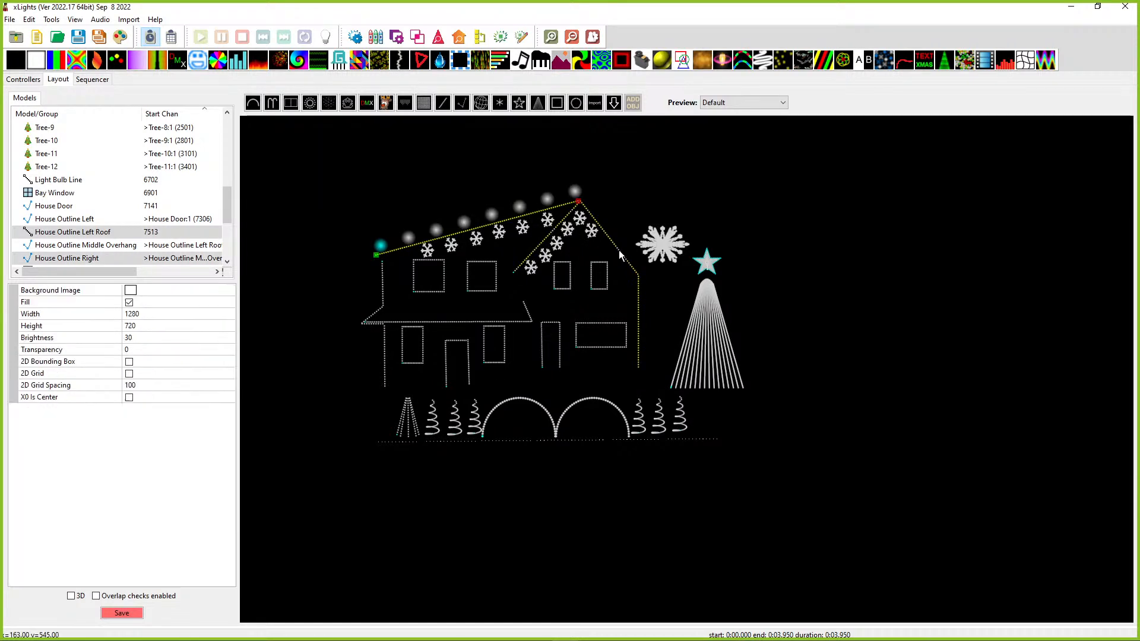
left_click(468, 320, "ctrl")
left_click(383, 362, "ctrl")
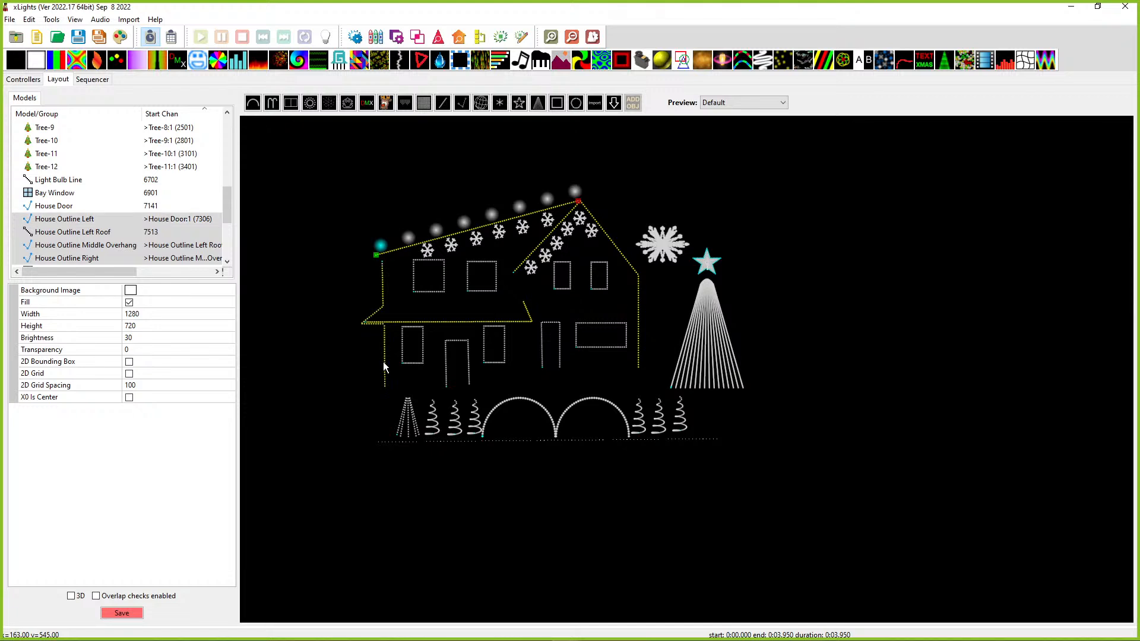
right_click(383, 361)
left_click(416, 196)
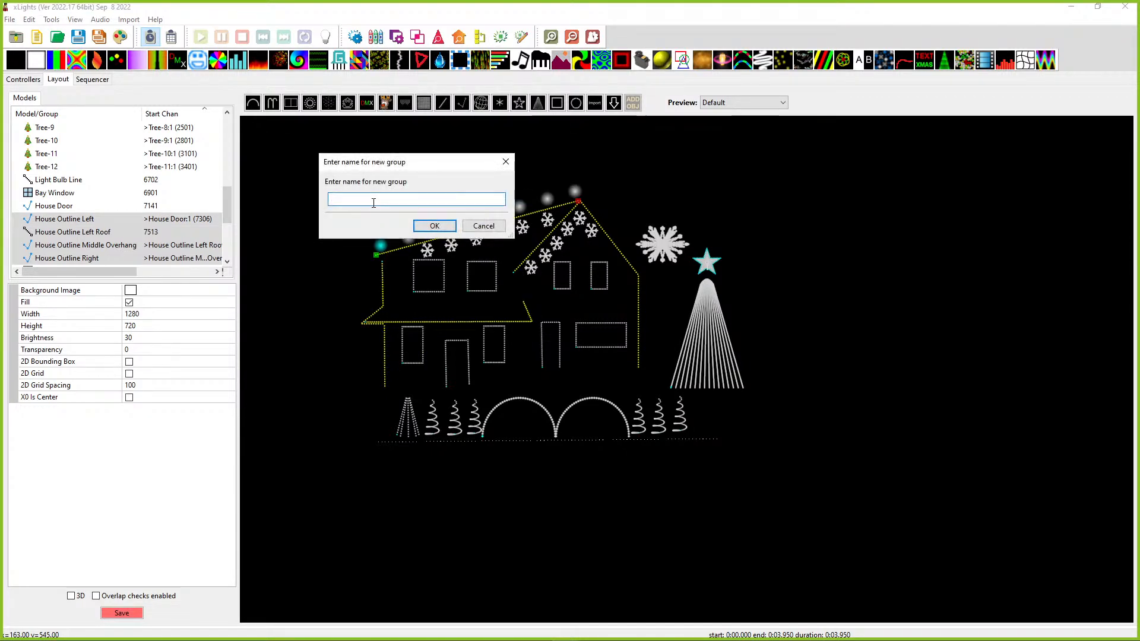
type("House outline")
key("Return")
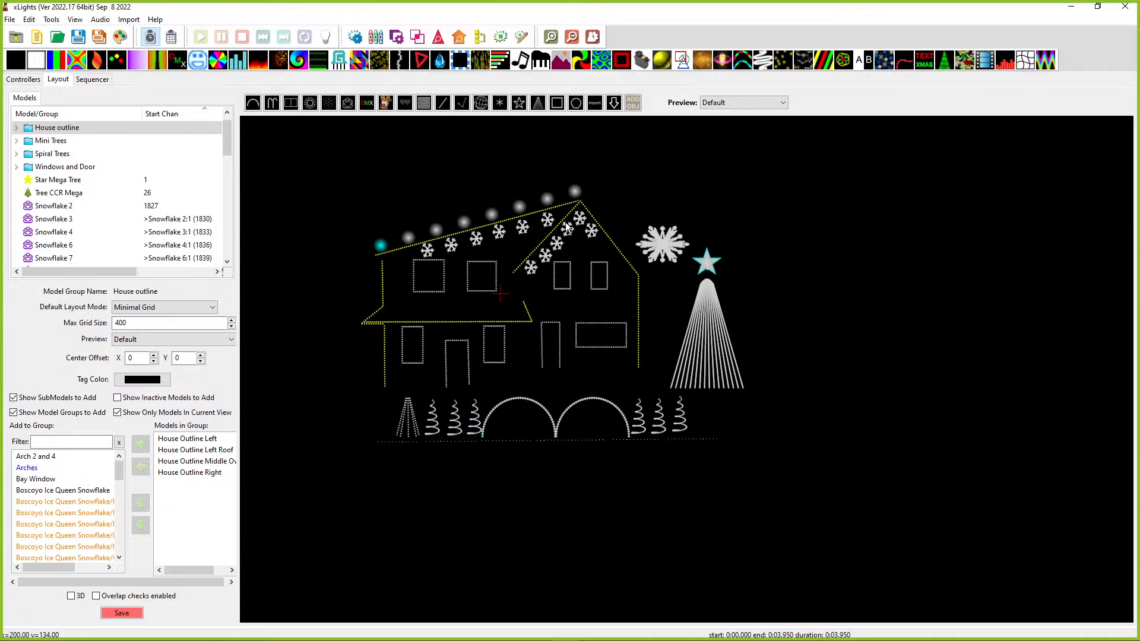
left_click(38, 209)
left_click(51, 232, "ctrl")
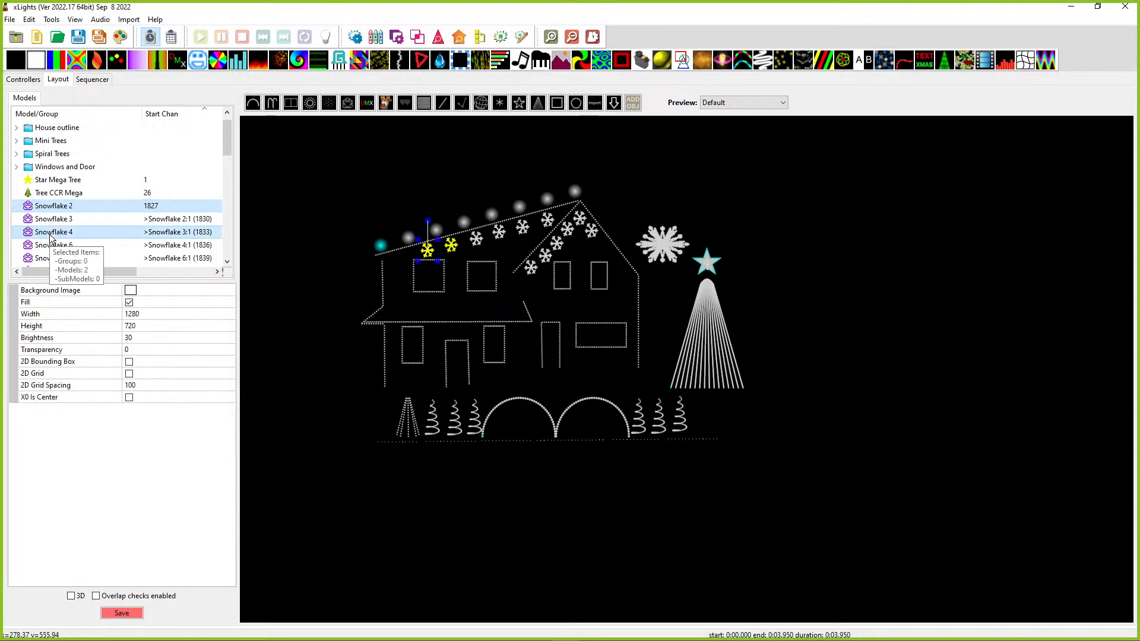
left_click(47, 232, "ctrl")
left_click(48, 219, "ctrl")
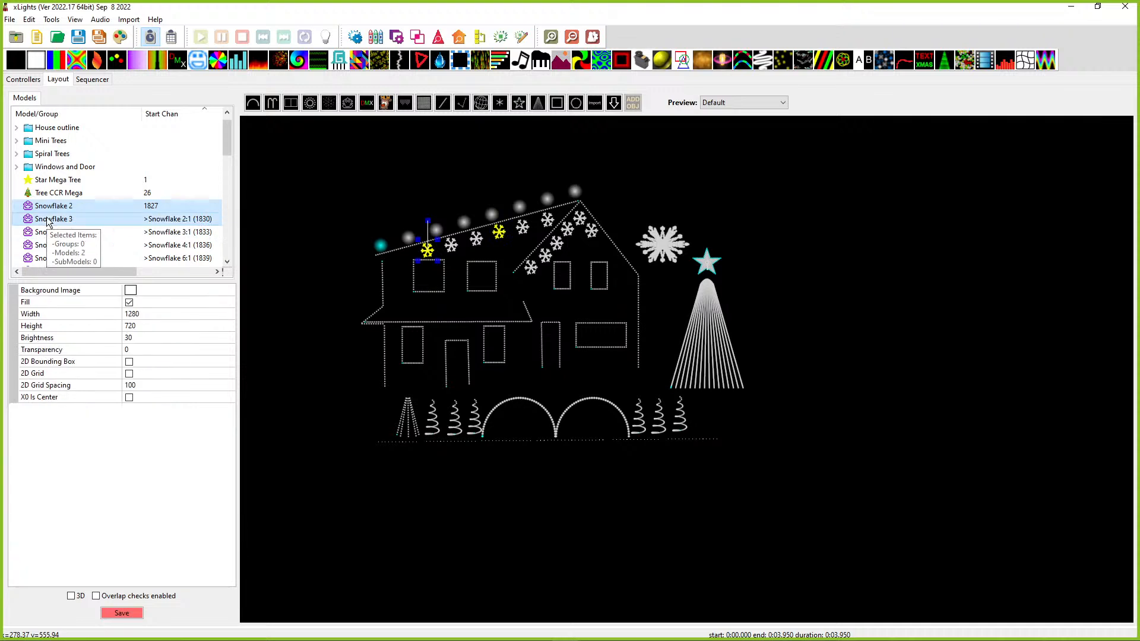
left_click(47, 219, "ctrl")
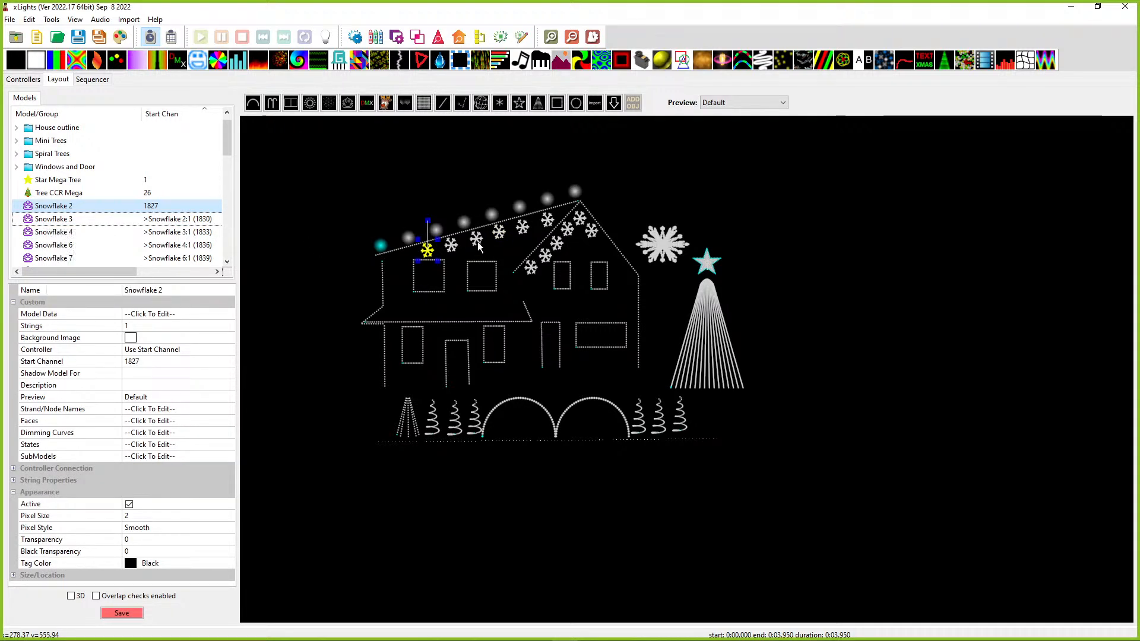
left_click(477, 241)
left_click(429, 249, "ctrl")
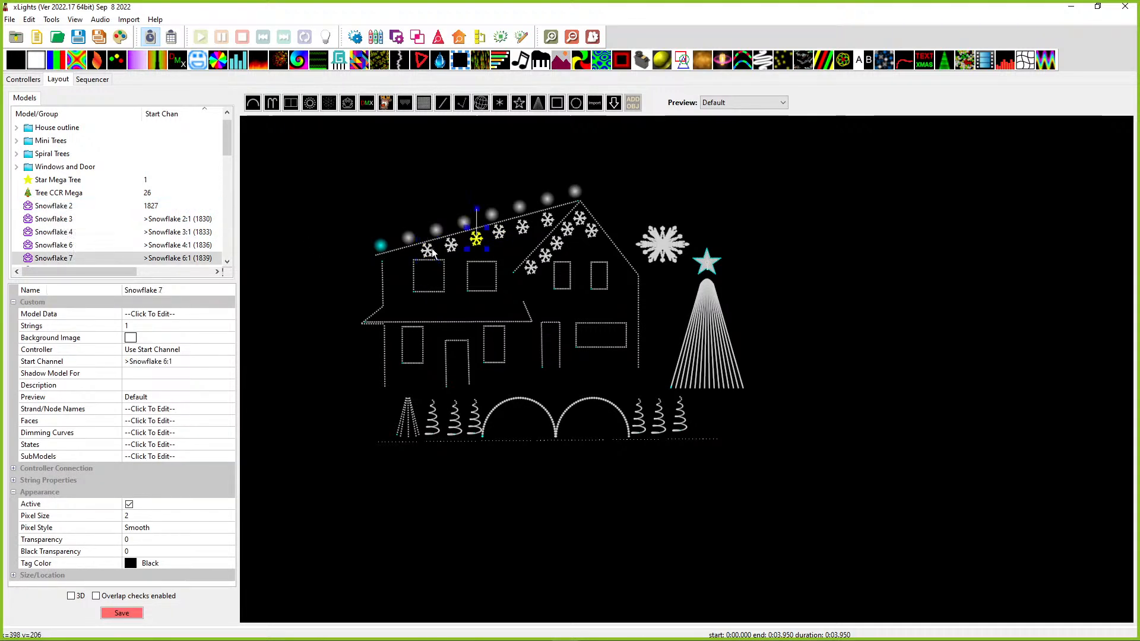
left_click(547, 230, "ctrl")
left_click(523, 227, "ctrl")
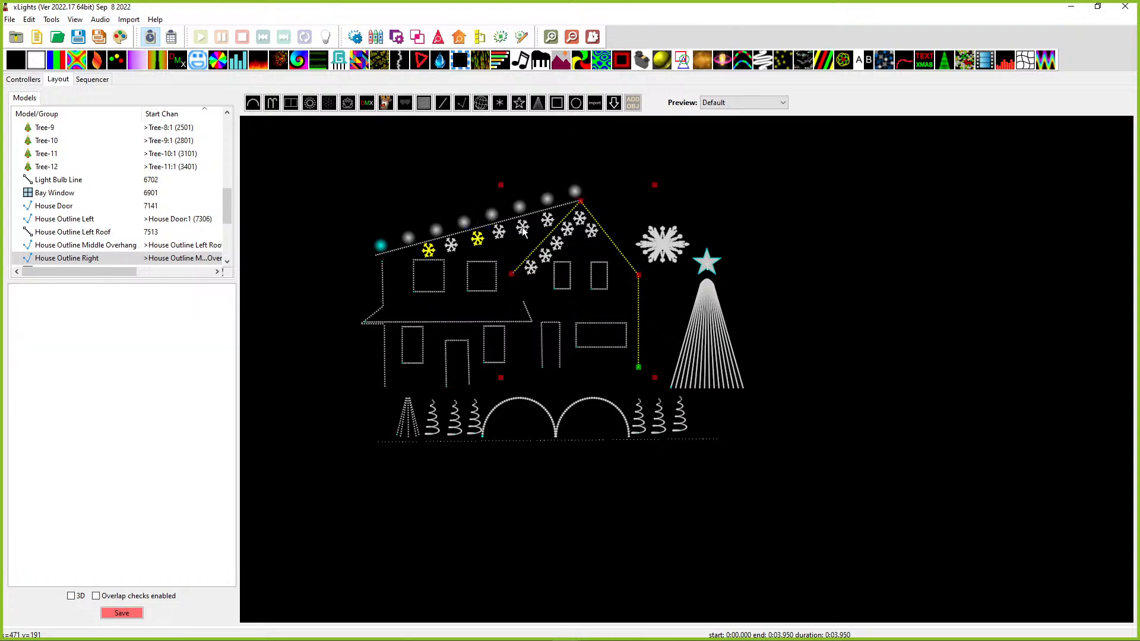
Step: Create a model group named Snowflake 1 from alternate snowflakes under the left roof line: Snowflake 2, 6 and 7
scroll(522, 231, "up", 4)
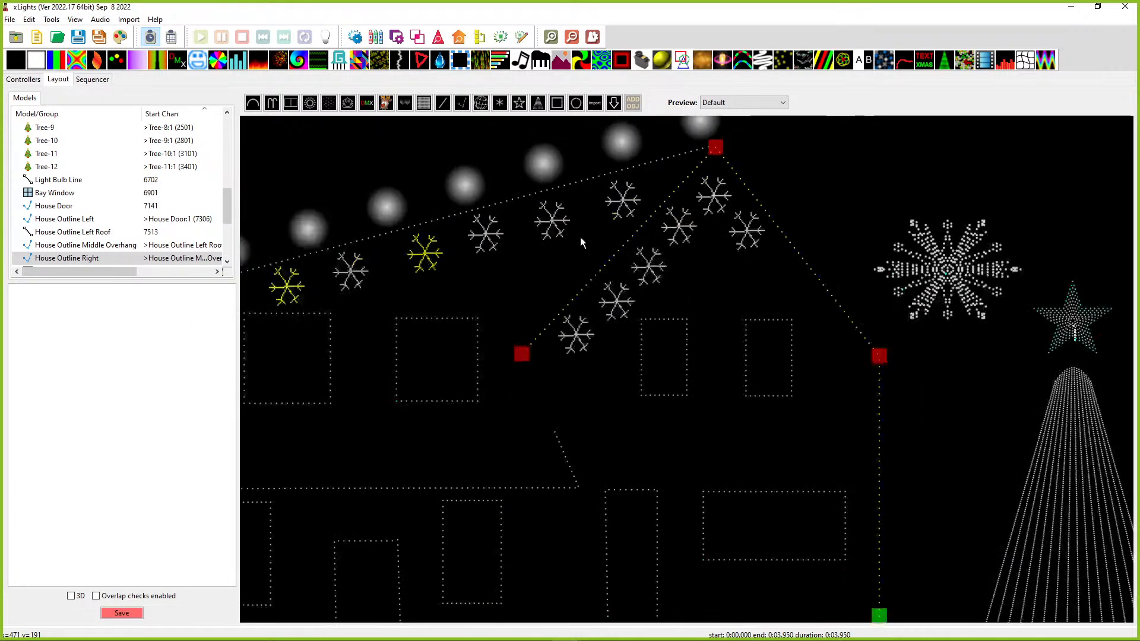
scroll(553, 254, "down", 1)
left_click(555, 233)
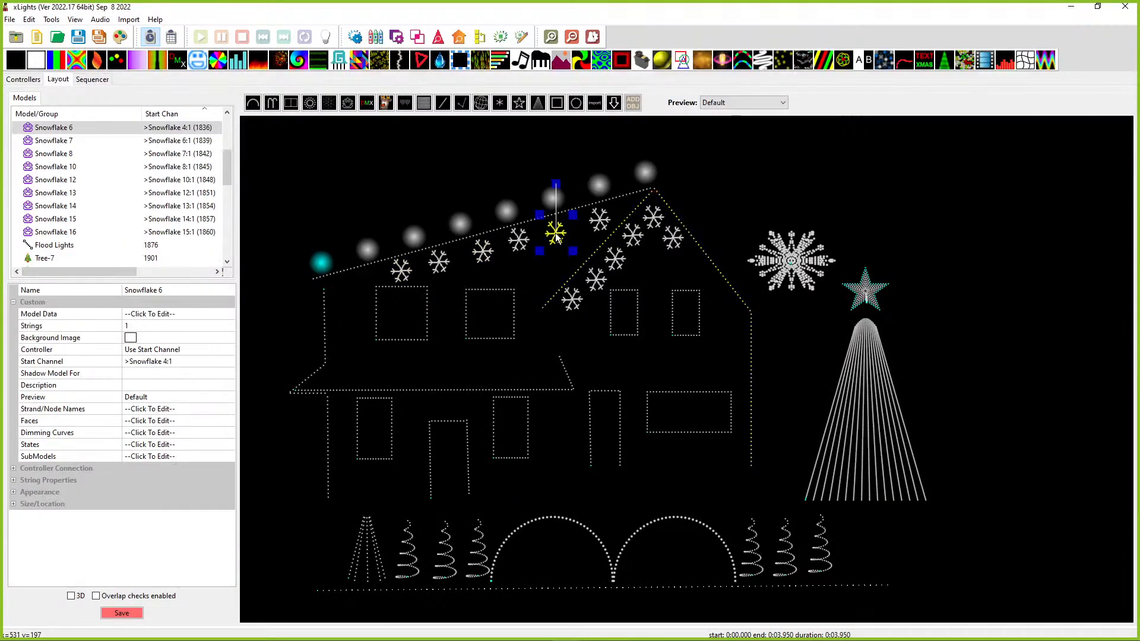
left_click(482, 251, "ctrl")
left_click(400, 271, "ctrl")
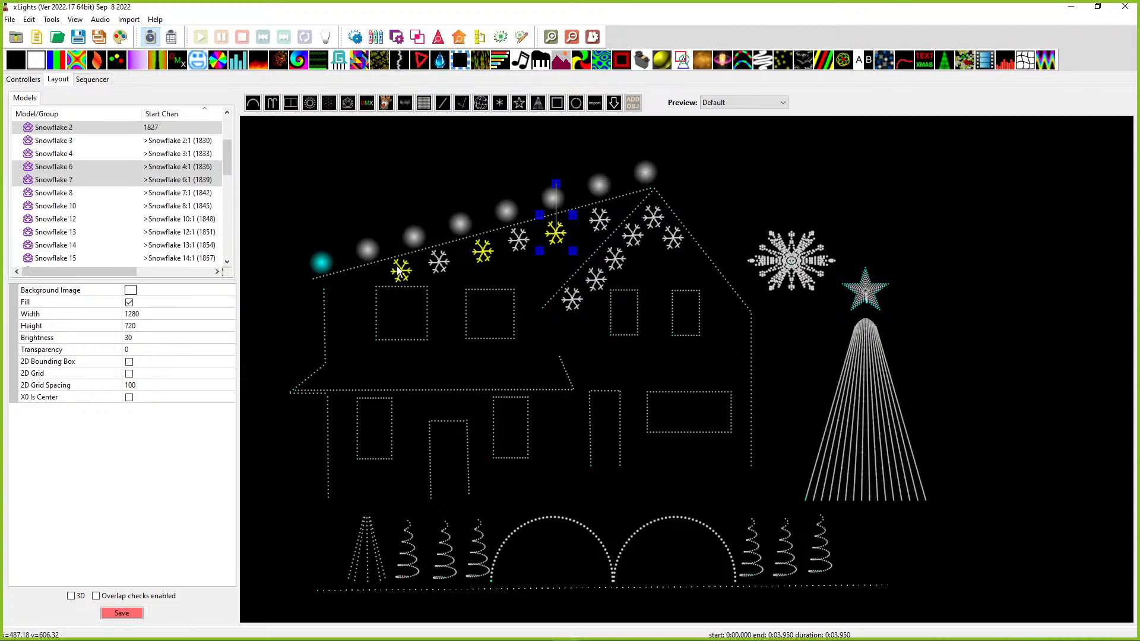
right_click(398, 275)
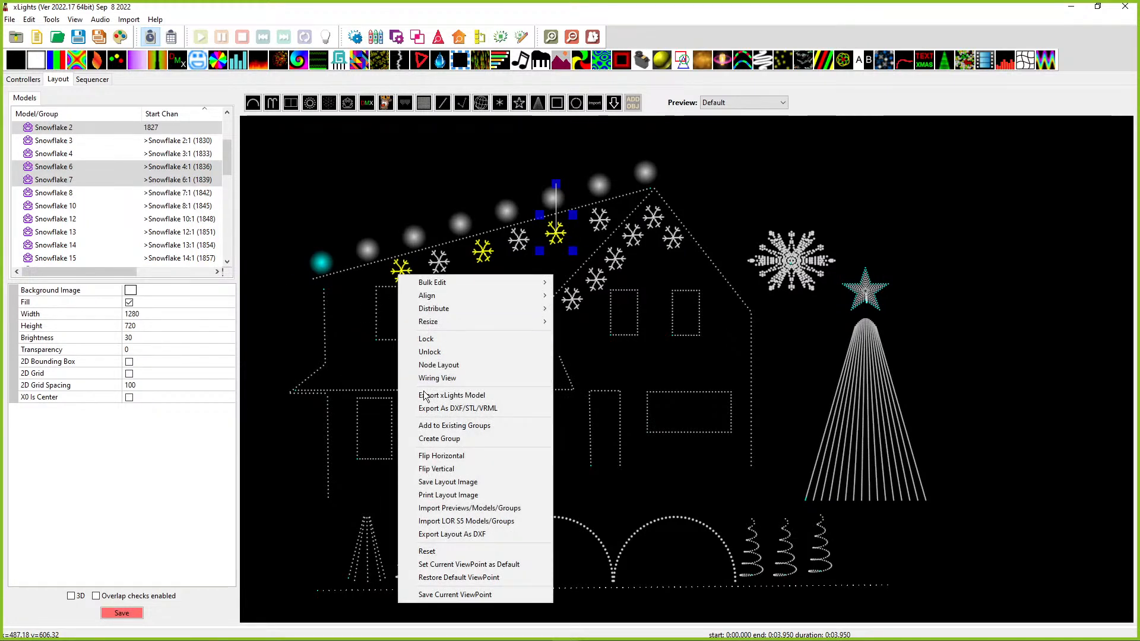
left_click(440, 438)
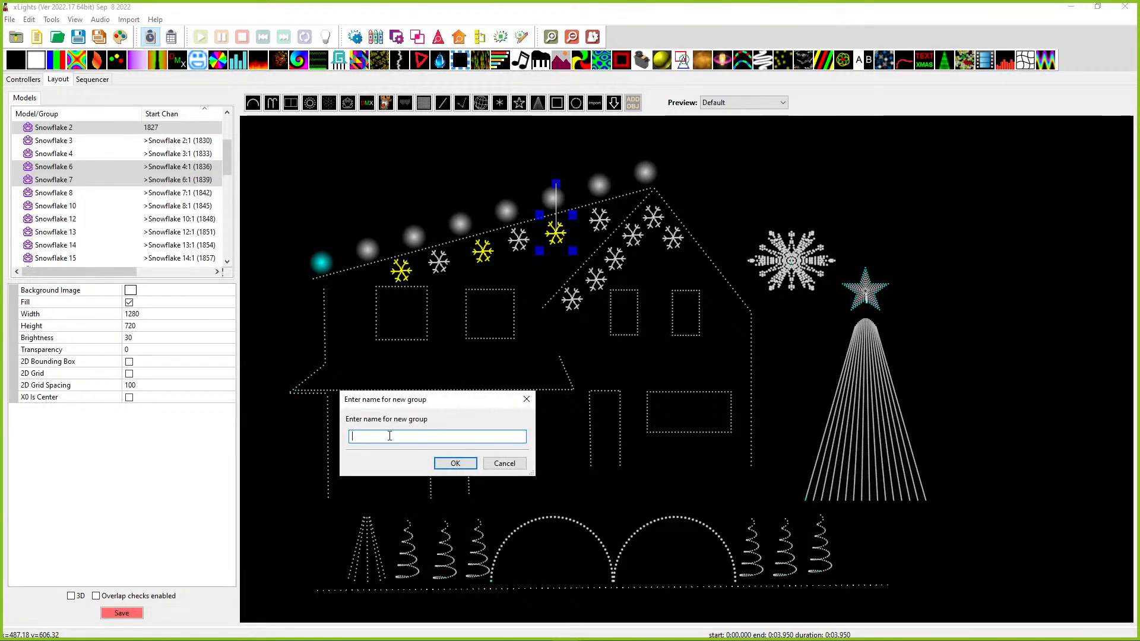
type("Snowflake 1")
key("Return")
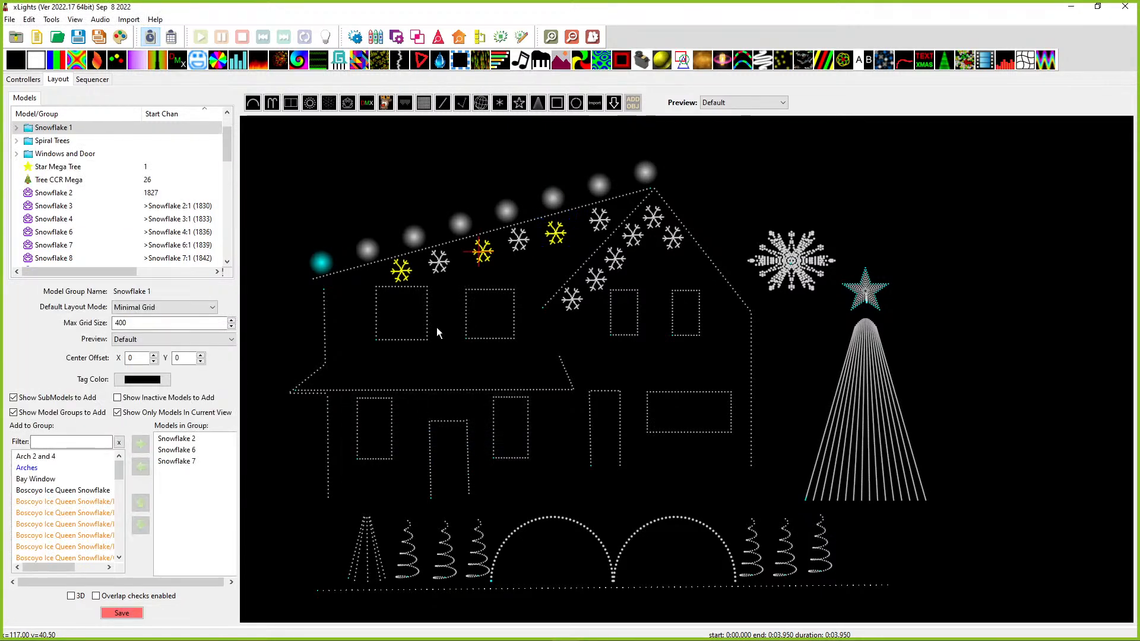
Step: Go through the snowflake models one by one to identify the ungrouped ones hanging under the left roof line
left_click(603, 284)
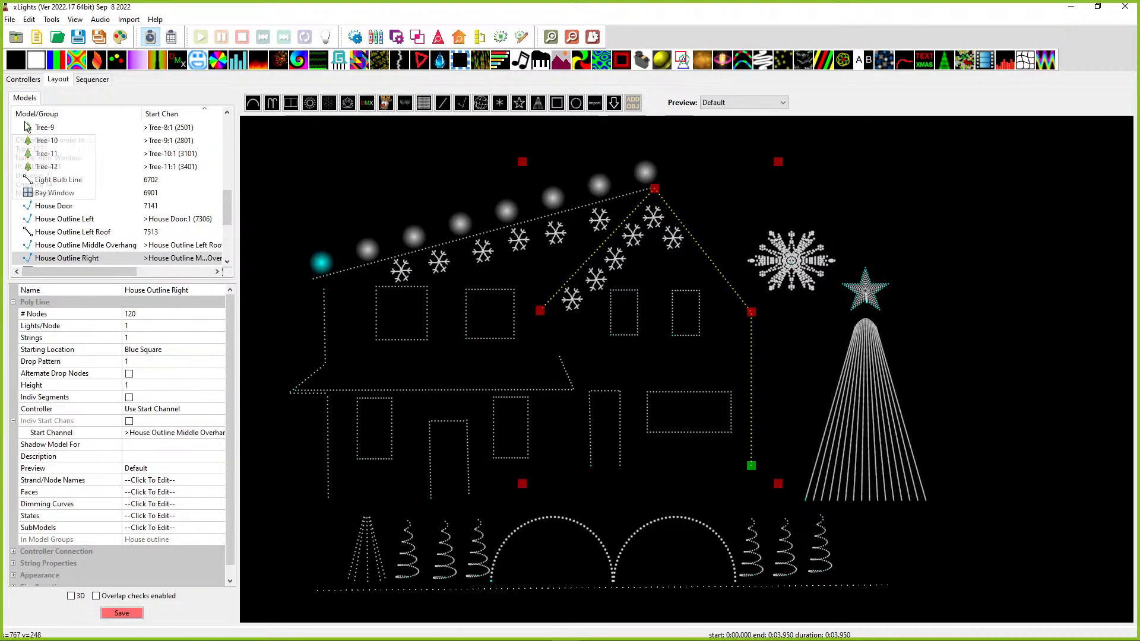
scroll(30, 151, "up", 8)
scroll(91, 231, "down", 11)
left_click(76, 244)
scroll(62, 200, "up", 6)
left_click(54, 206)
key("Down")
key("Down")
key("Down")
key("Down")
key("Down")
key("Up")
key("Up")
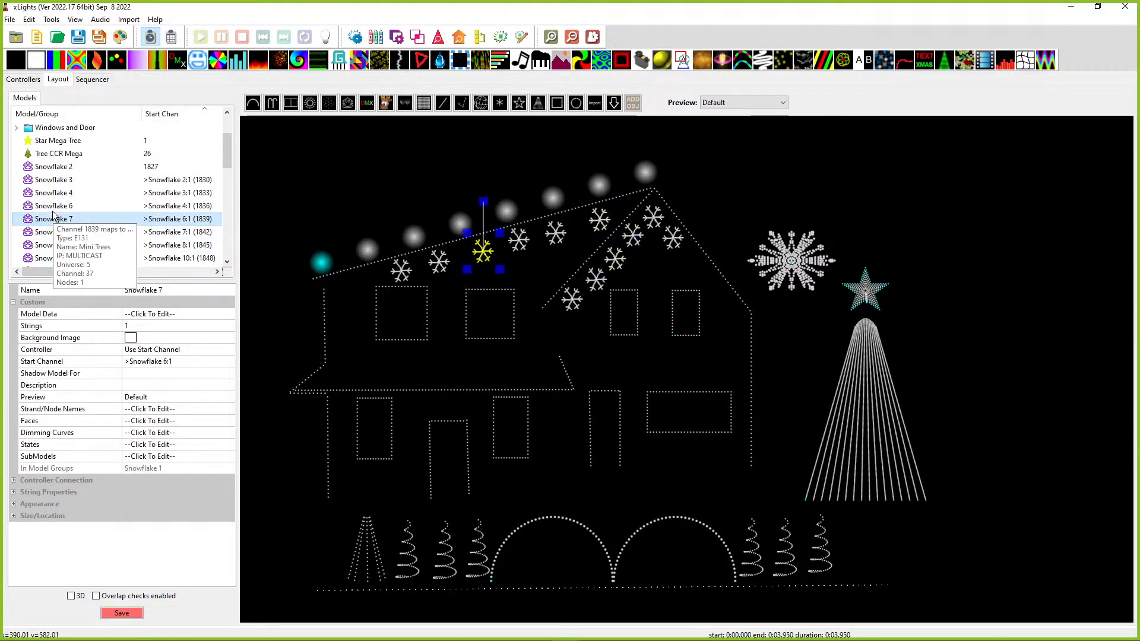
key("Up")
key("Up")
Step: Create a model group named Snowflakes 2 from Snowflake 3, Snowflake 4 and Snowflake 8
key("Up")
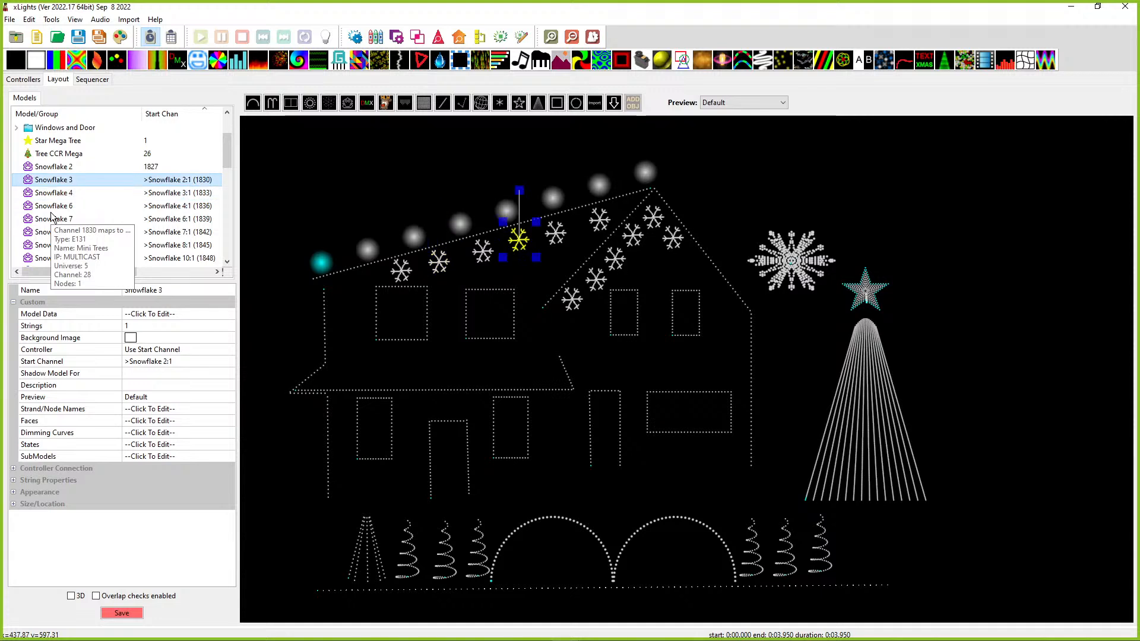
left_click(49, 193, "ctrl")
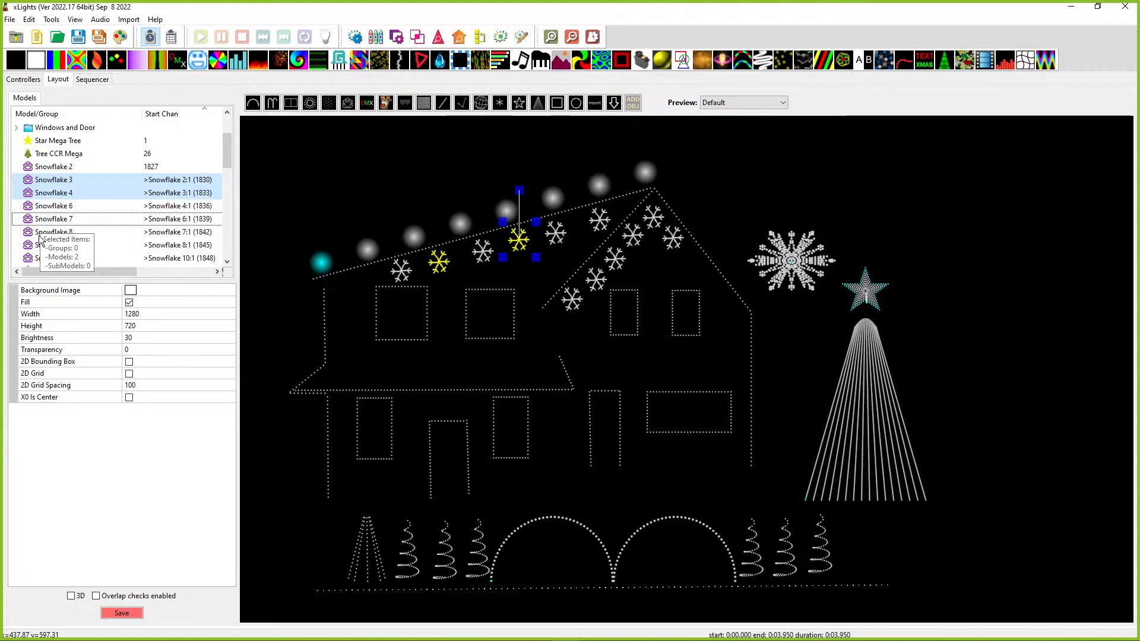
left_click(39, 237, "ctrl")
right_click(57, 200)
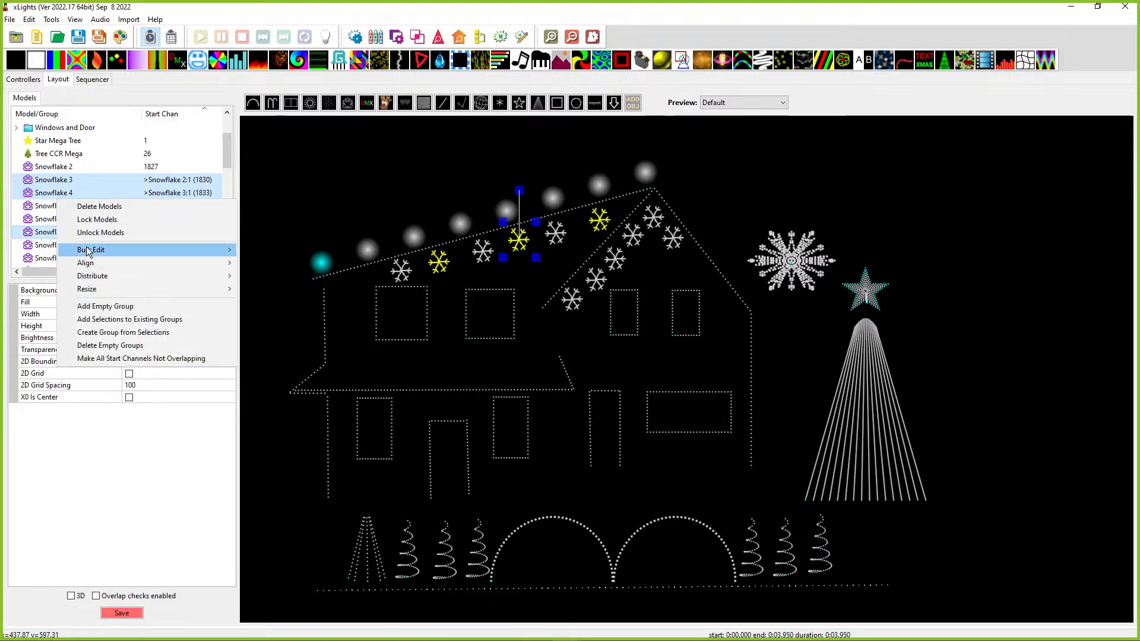
left_click(100, 334)
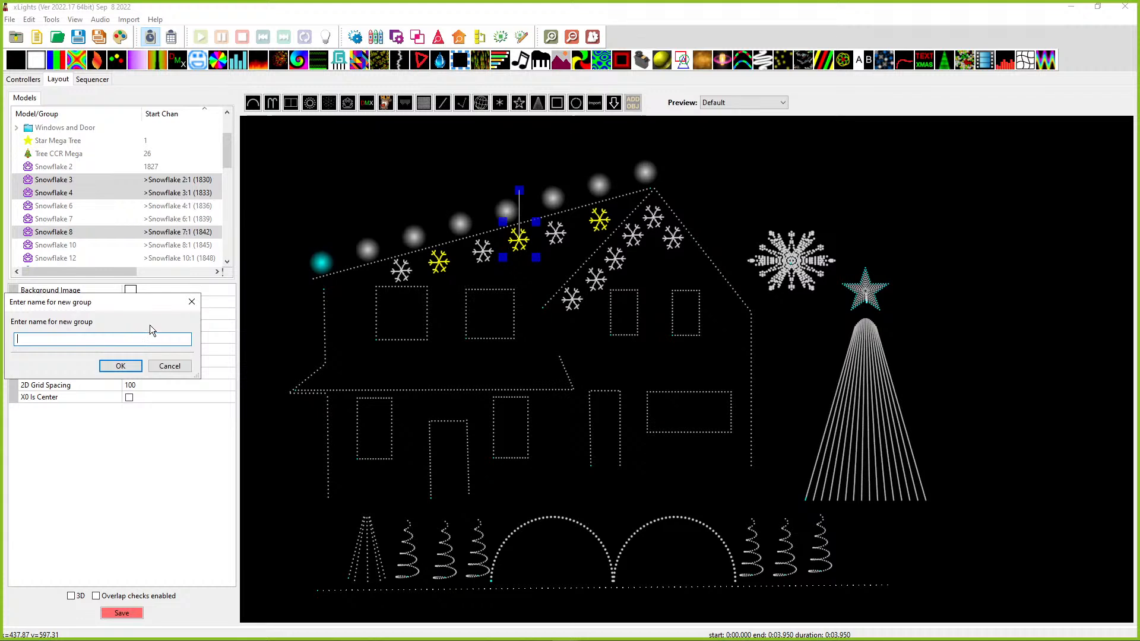
type("Snowflake 2")
key("Return")
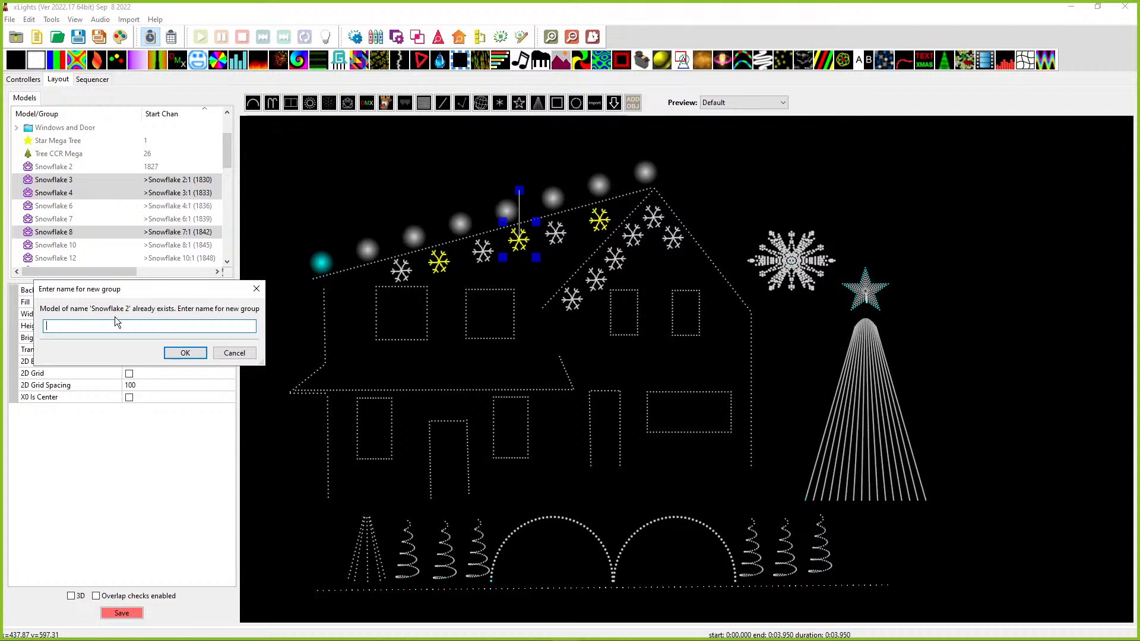
type("Snowf")
type("s 2")
key("Return")
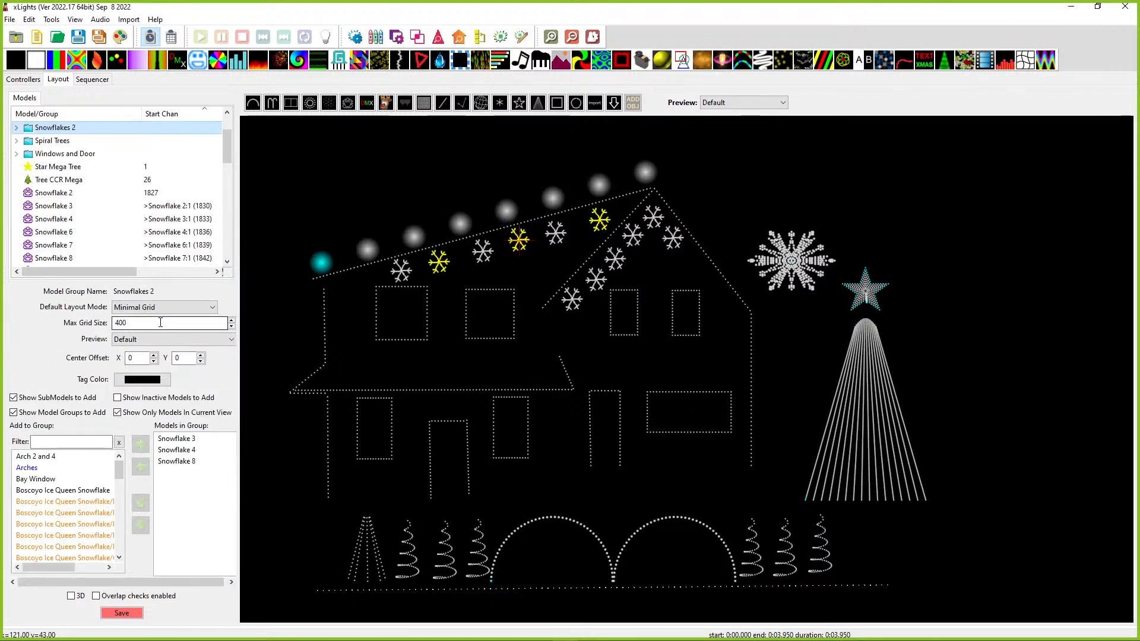
Step: Compare which snowflakes are highlighted by the Snowflake 1 and Snowflakes 2 groups
scroll(65, 192, "up", 2)
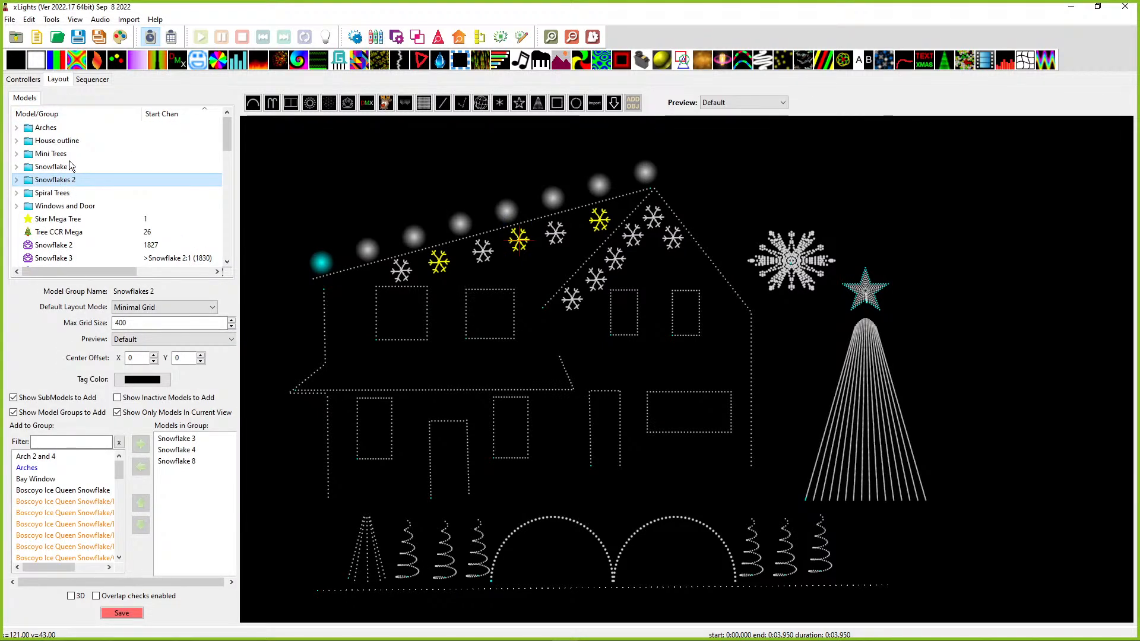
left_click(67, 167)
left_click(58, 180)
left_click(36, 169)
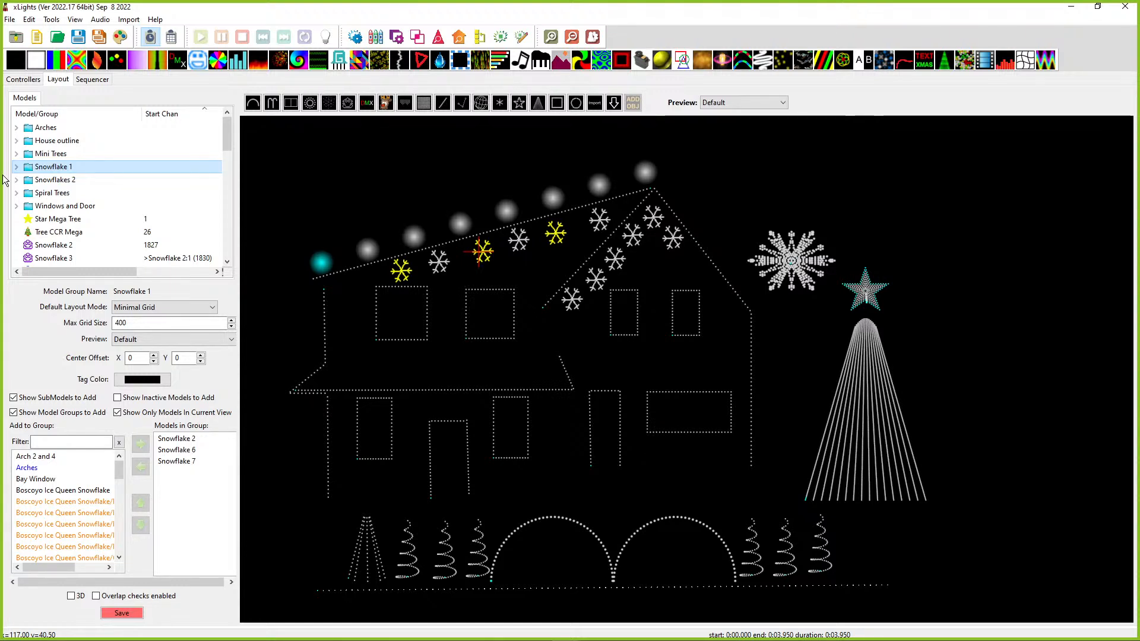
Step: Create a model group named Snowflakes All from every small snowflake model, Snowflake 2 through Snowflake 16
scroll(59, 225, "down", 5)
scroll(53, 178, "up", 3)
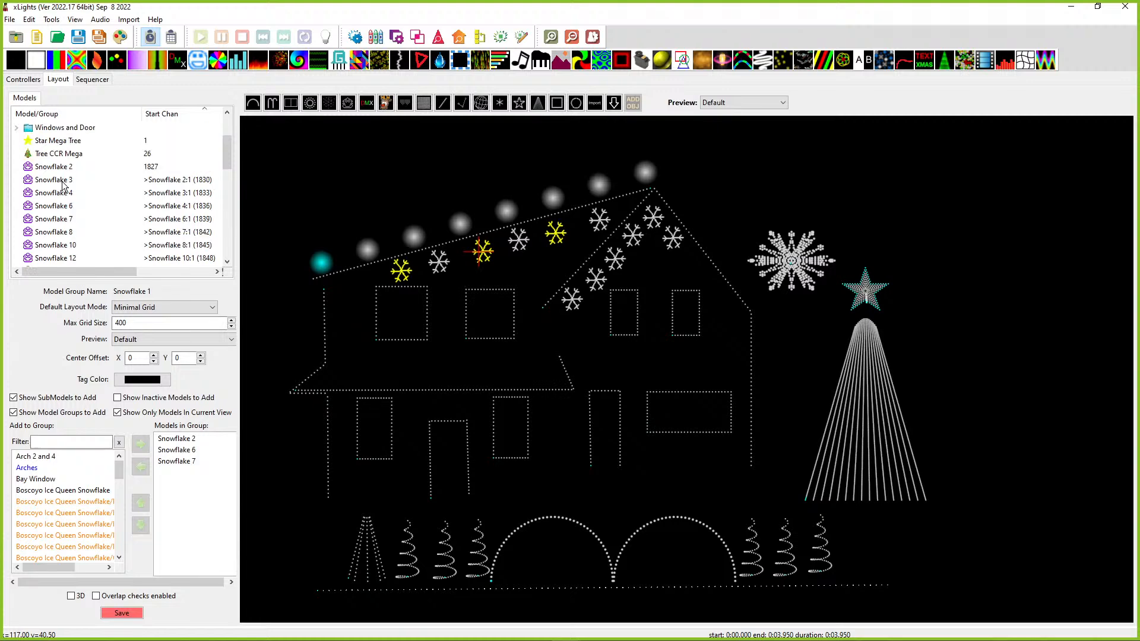
left_click(51, 167)
scroll(54, 196, "down", 4)
left_click(43, 154, "shift")
right_click(42, 155)
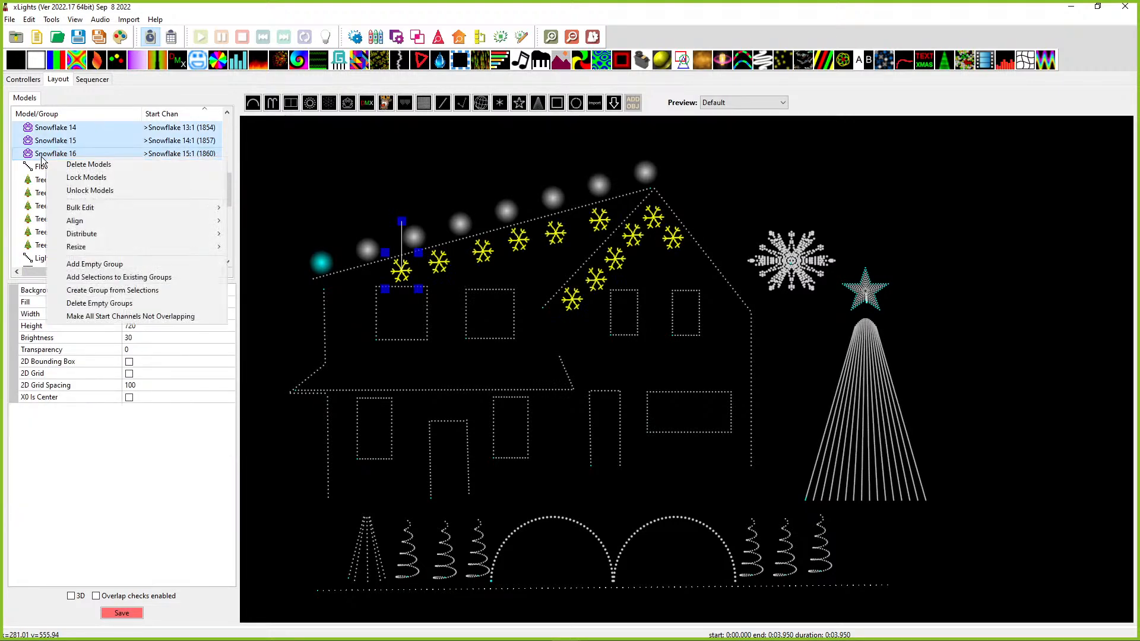
left_click(80, 290)
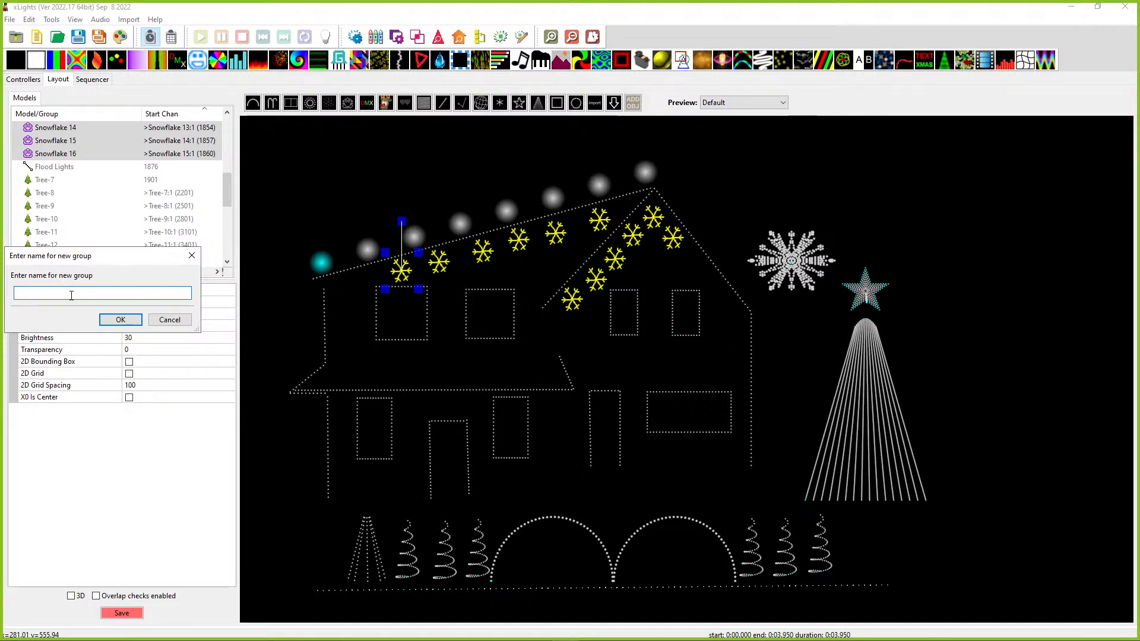
type("S")
key("BackSpace")
key("BackSpace")
key("BackSpace")
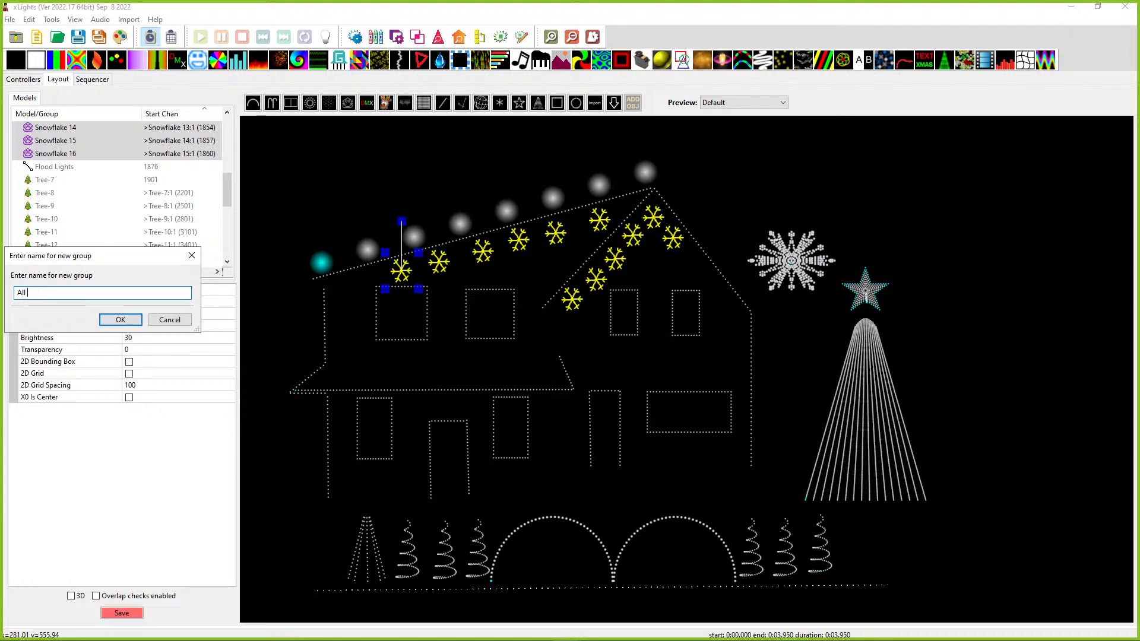
key("BackSpace")
type("Snowflakes All")
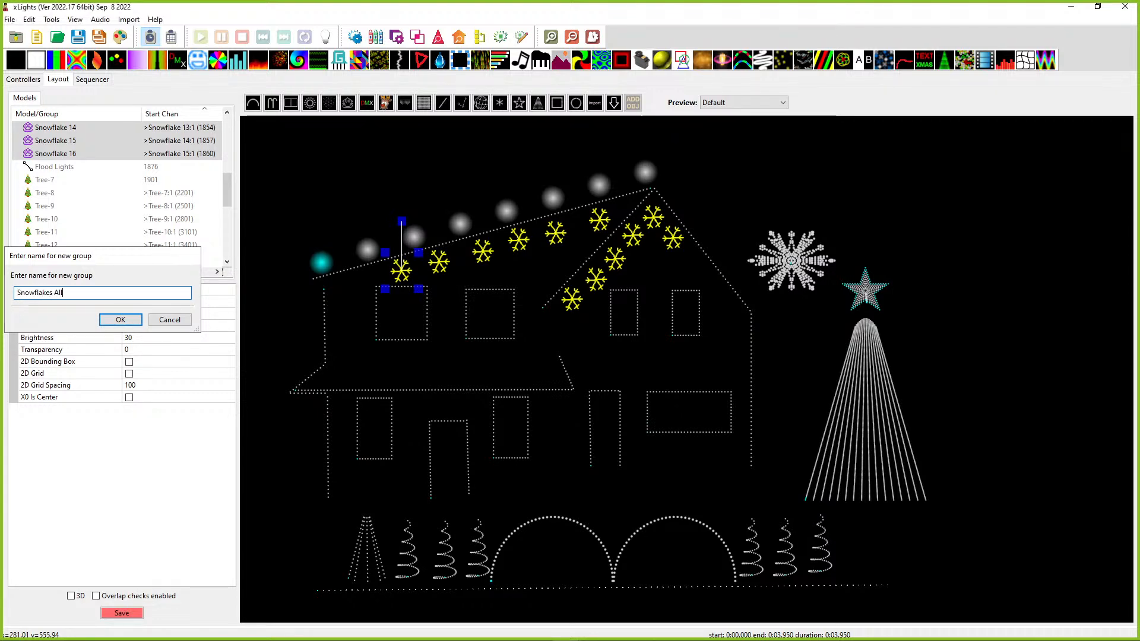
key("Return")
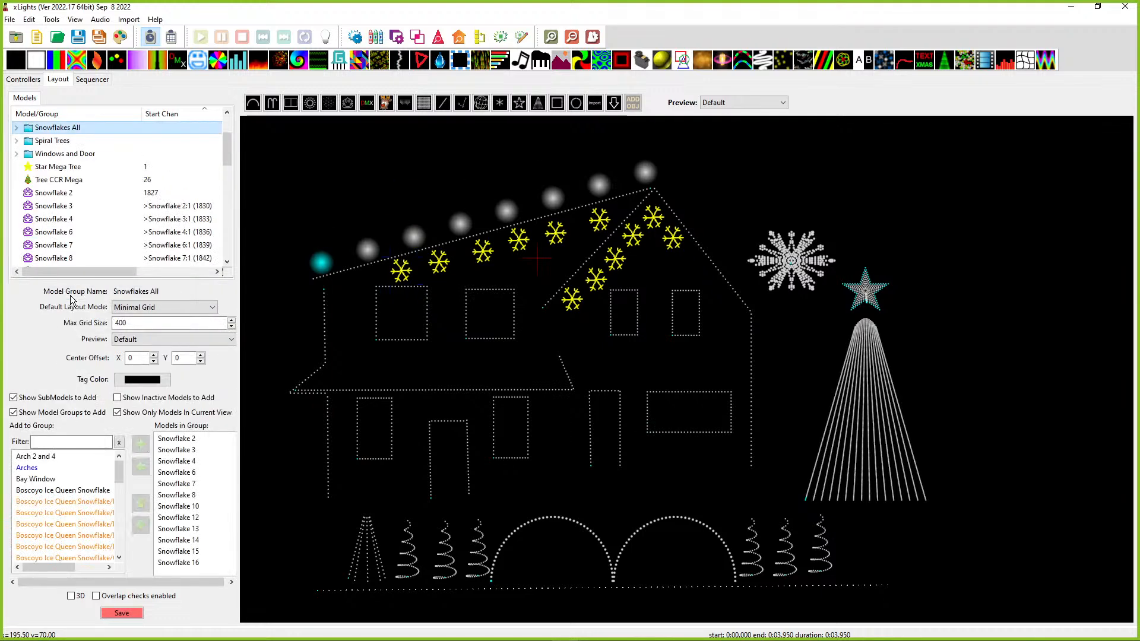
Step: Unlock House Outline Right and move it clear of the snowflakes into the empty area beyond the mega tree
scroll(72, 176, "up", 2)
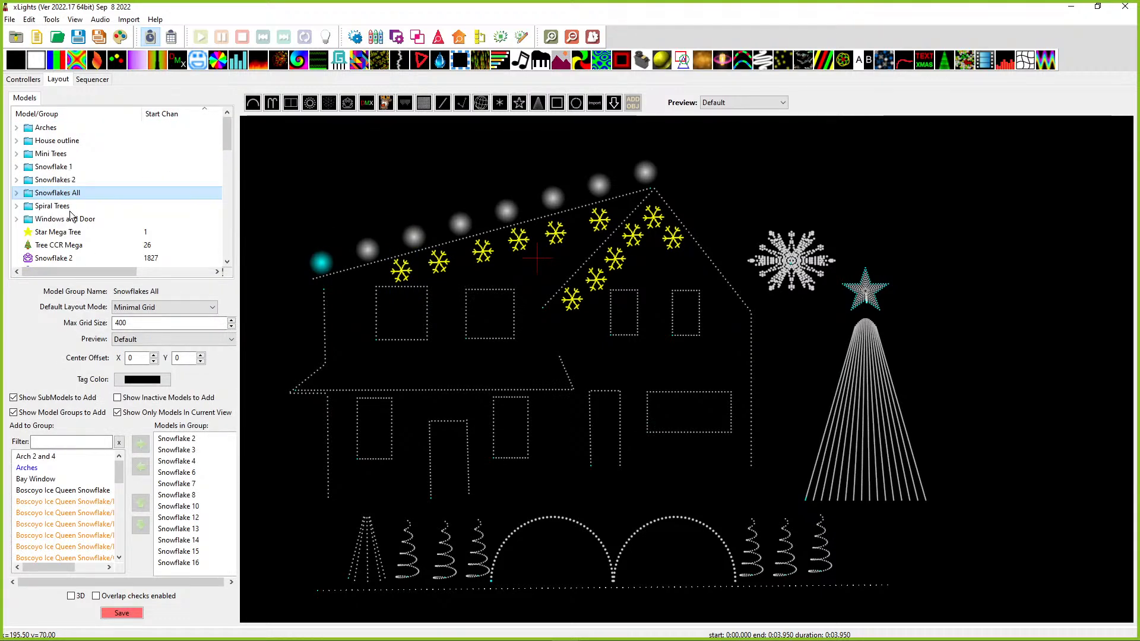
left_click(581, 307)
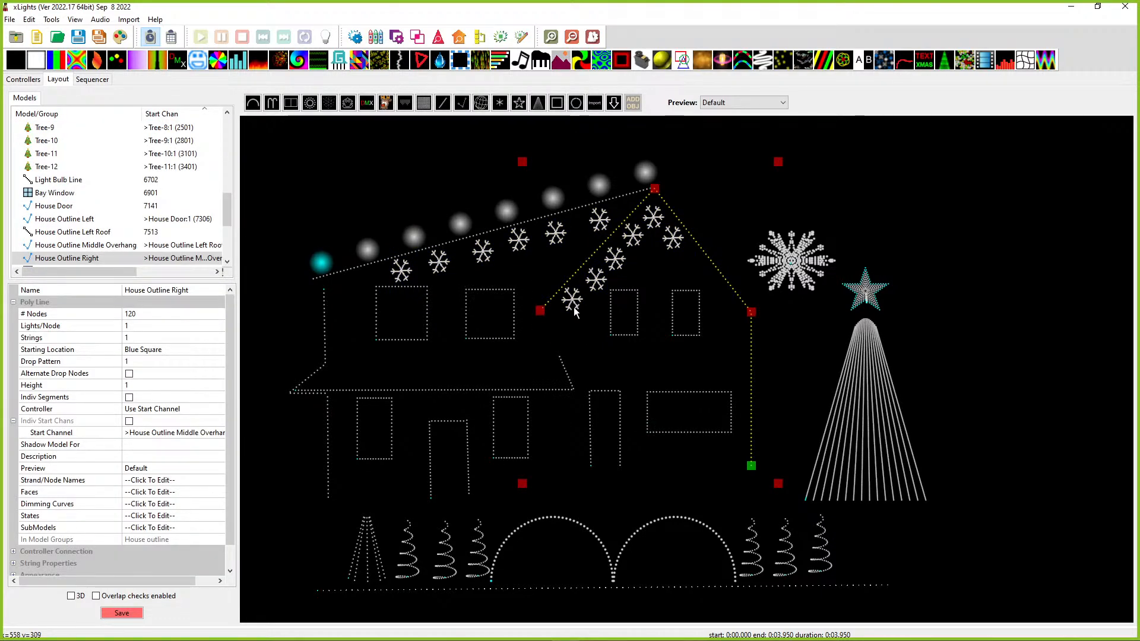
left_click(718, 269)
right_click(718, 269)
left_click(737, 295)
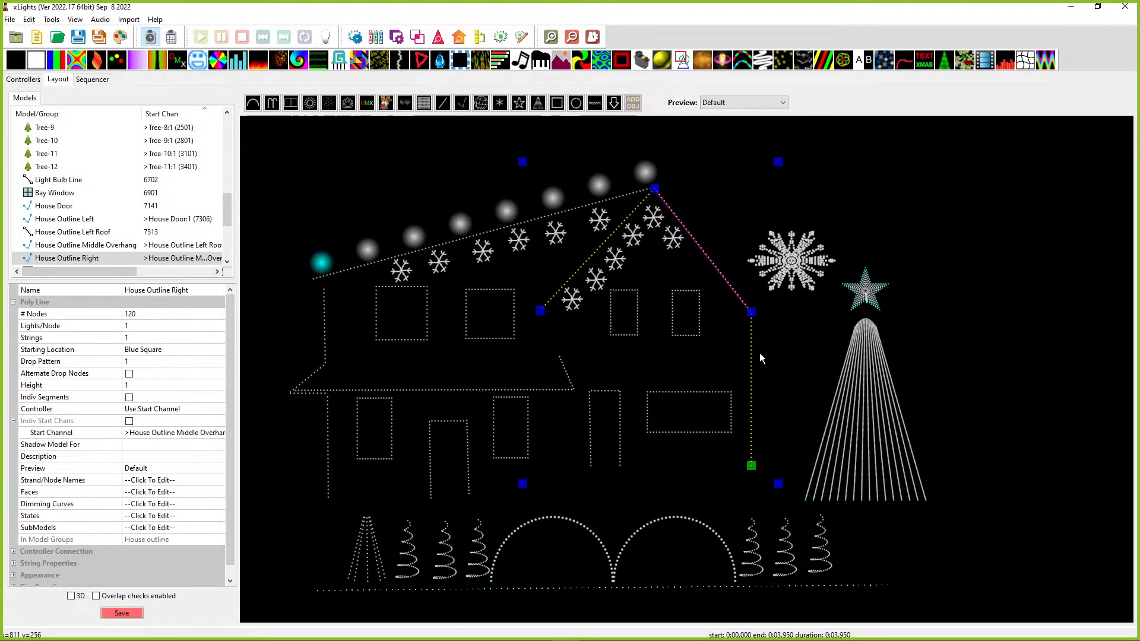
left_click_drag(734, 297, 1095, 262)
Step: Add Snowflake 12, Snowflake 13 and Snowflake 16 under the gable to the existing Snowflake 1 group
left_click(670, 240)
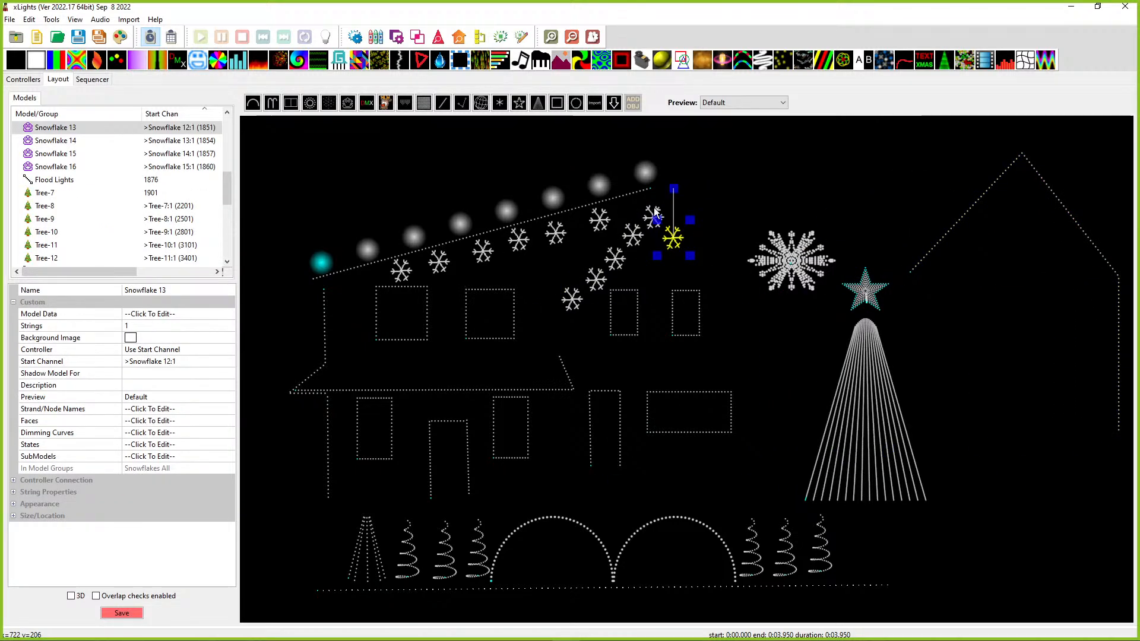
left_click(633, 235, "ctrl")
left_click(596, 279, "ctrl")
right_click(602, 283)
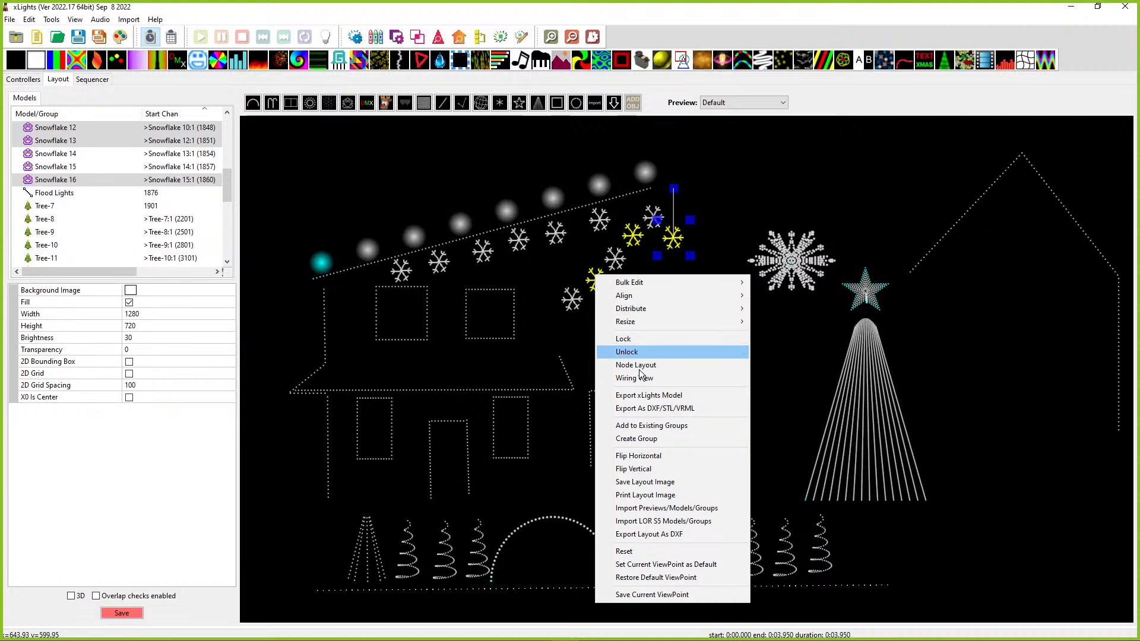
left_click(629, 425)
left_click(561, 430)
left_click(615, 494)
Step: Add the remaining gable snowflakes, Snowflake 10, 14 and 15, to the existing Snowflakes 2 group
left_click(663, 223)
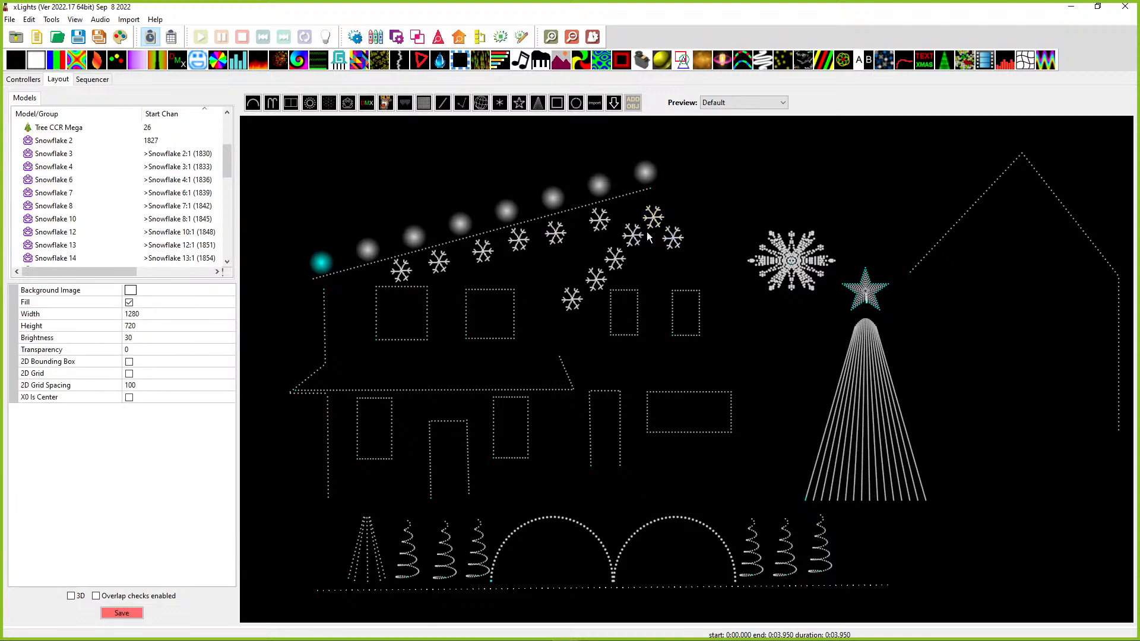
left_click(612, 262, "ctrl")
left_click(571, 301, "ctrl")
right_click(571, 301)
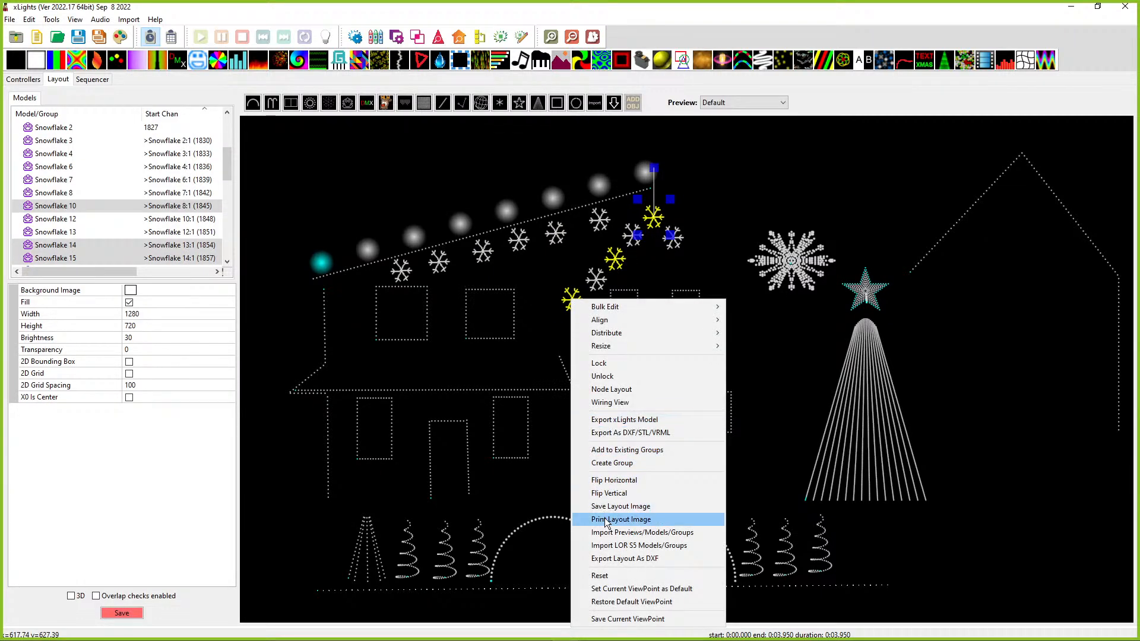
left_click(601, 450)
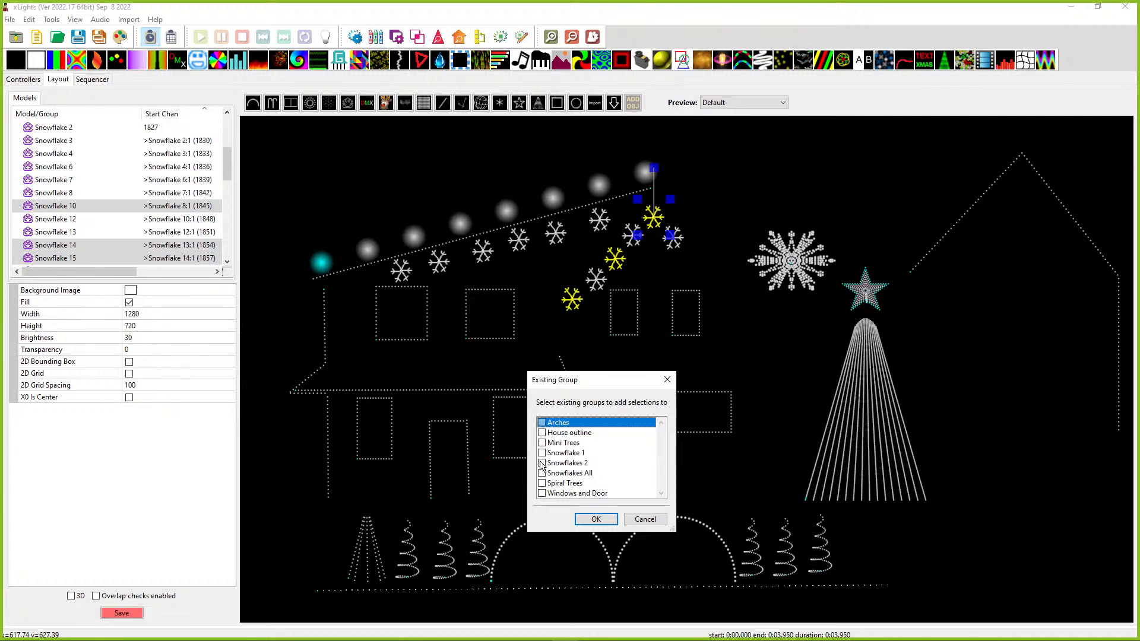
left_click(595, 519)
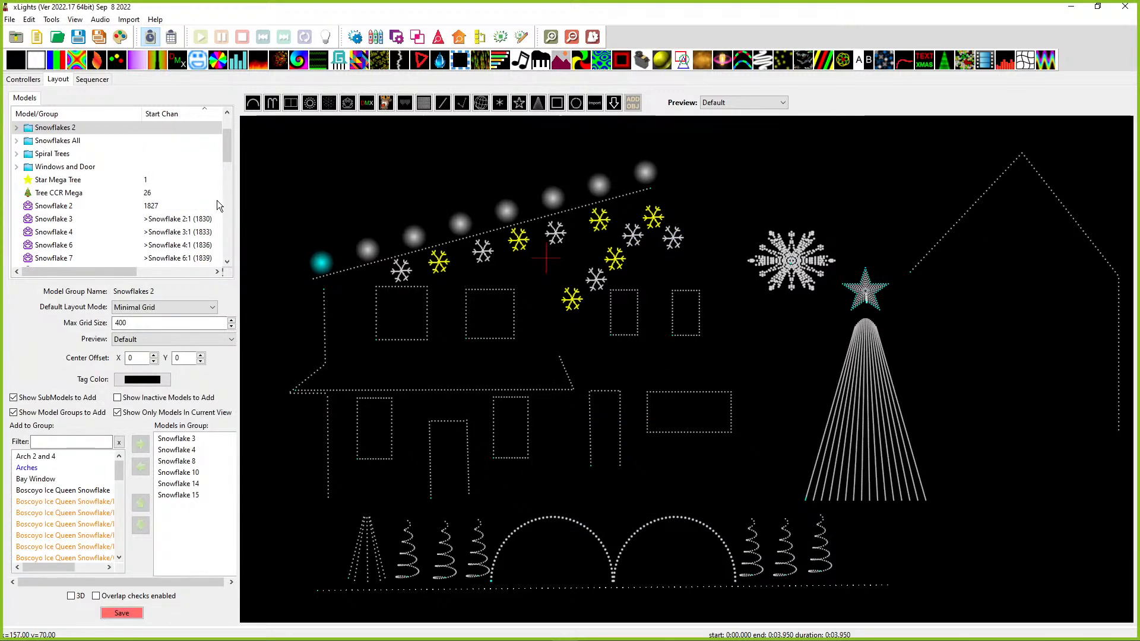
Step: Check the Snowflakes All group and move House Outline Right back onto the house around the gable snowflakes
scroll(137, 178, "up", 2)
left_click(34, 194)
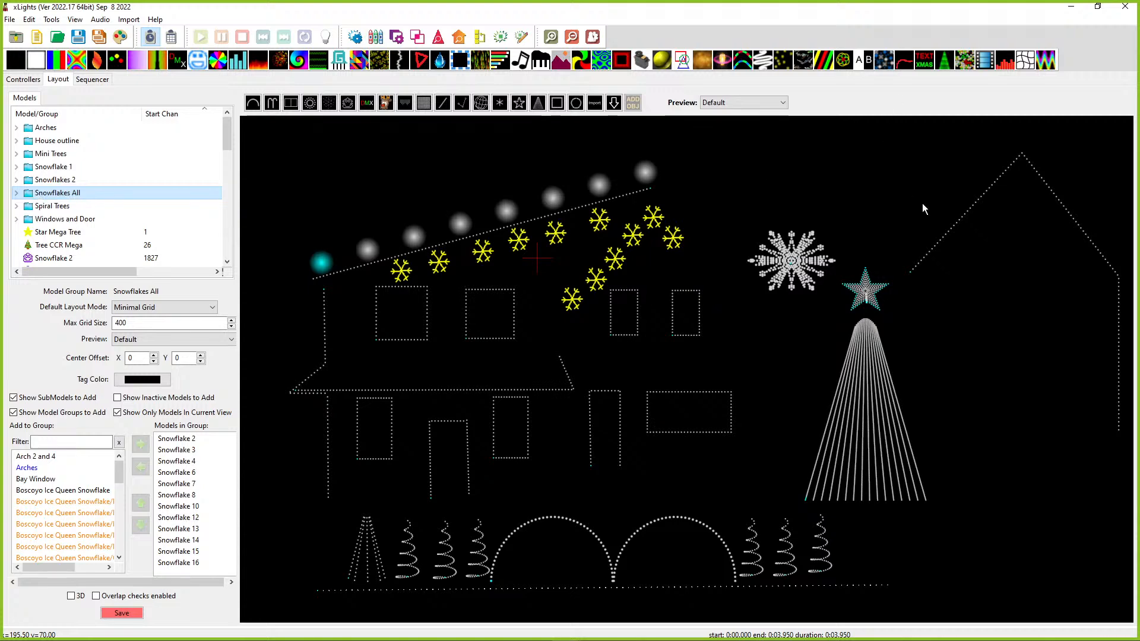
left_click_drag(964, 232, 593, 264)
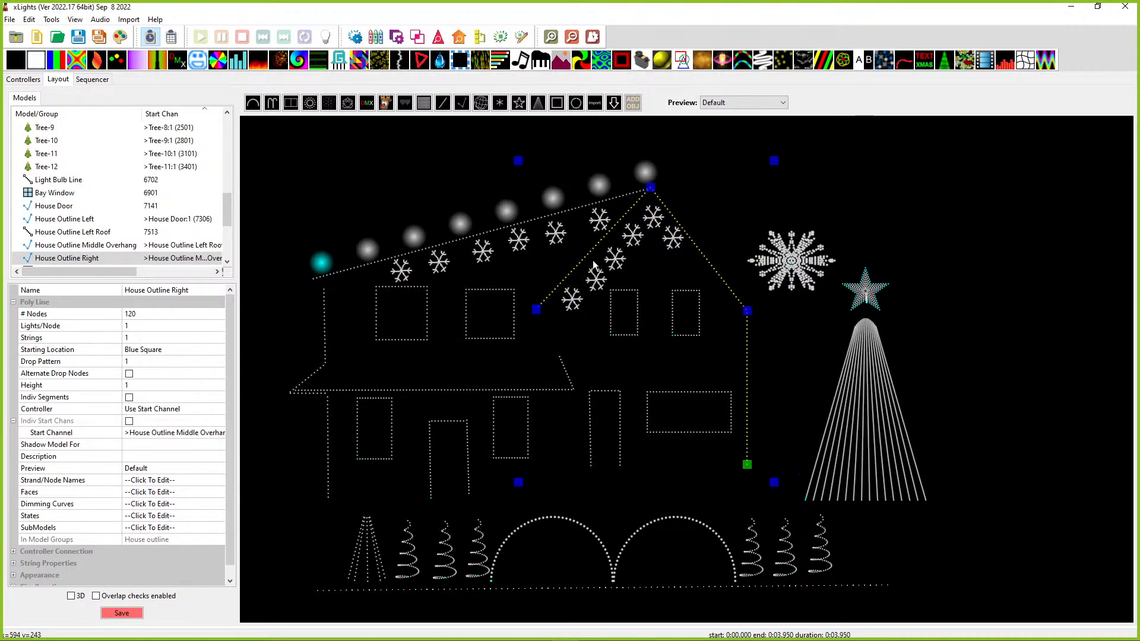
Step: Check the extended membership of the Snowflakes 2 and Snowflake 1 groups in the layout
scroll(44, 185, "up", 8)
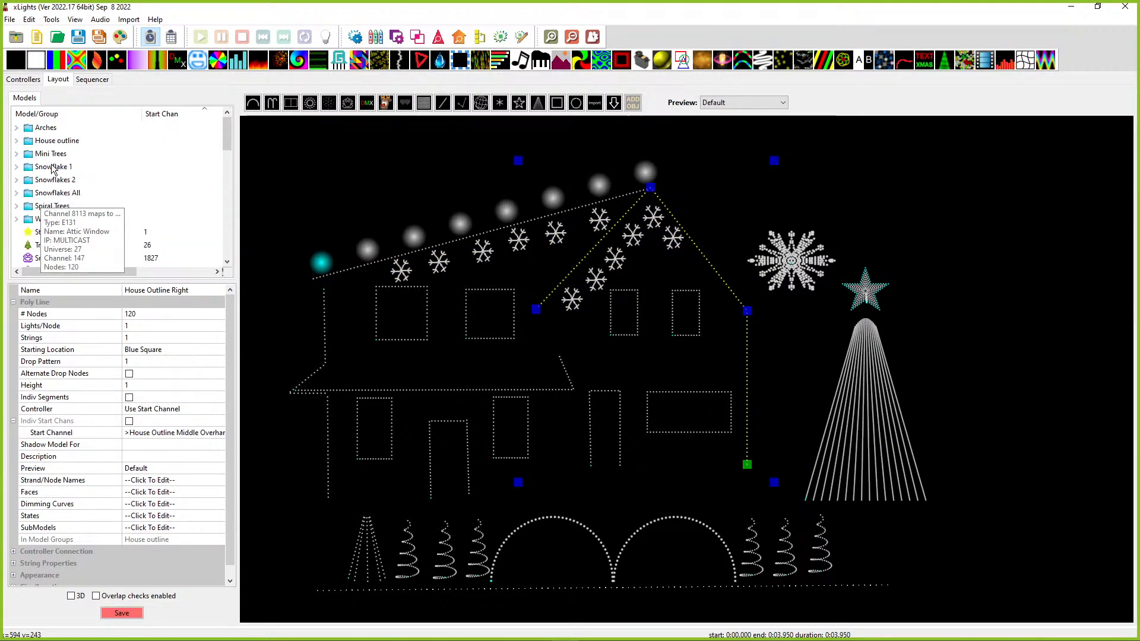
left_click(43, 180)
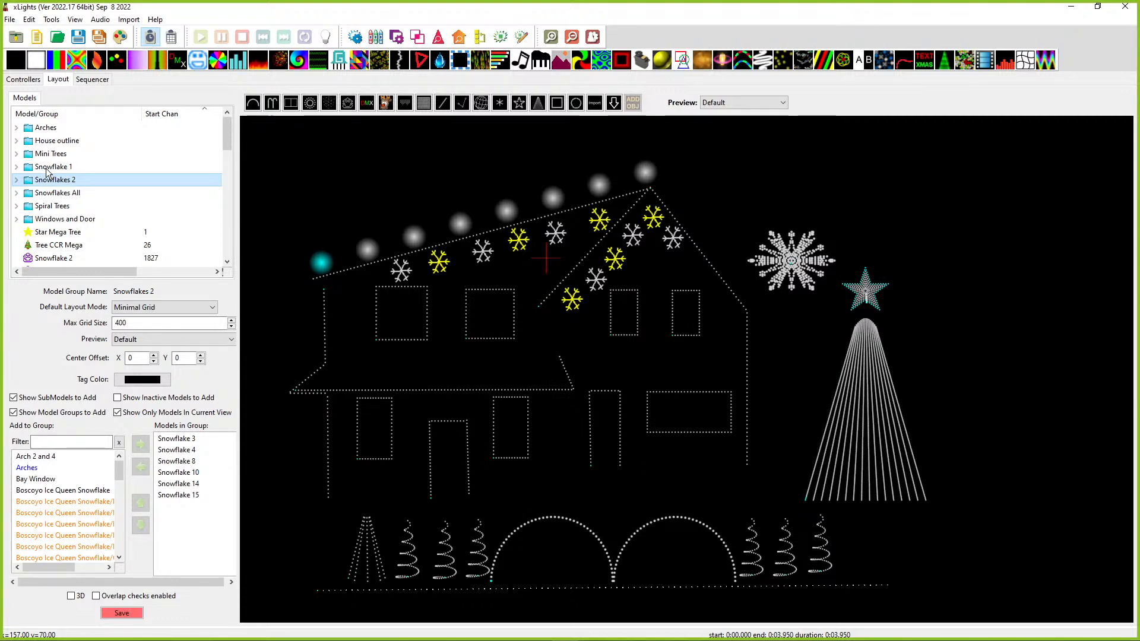
left_click(47, 168)
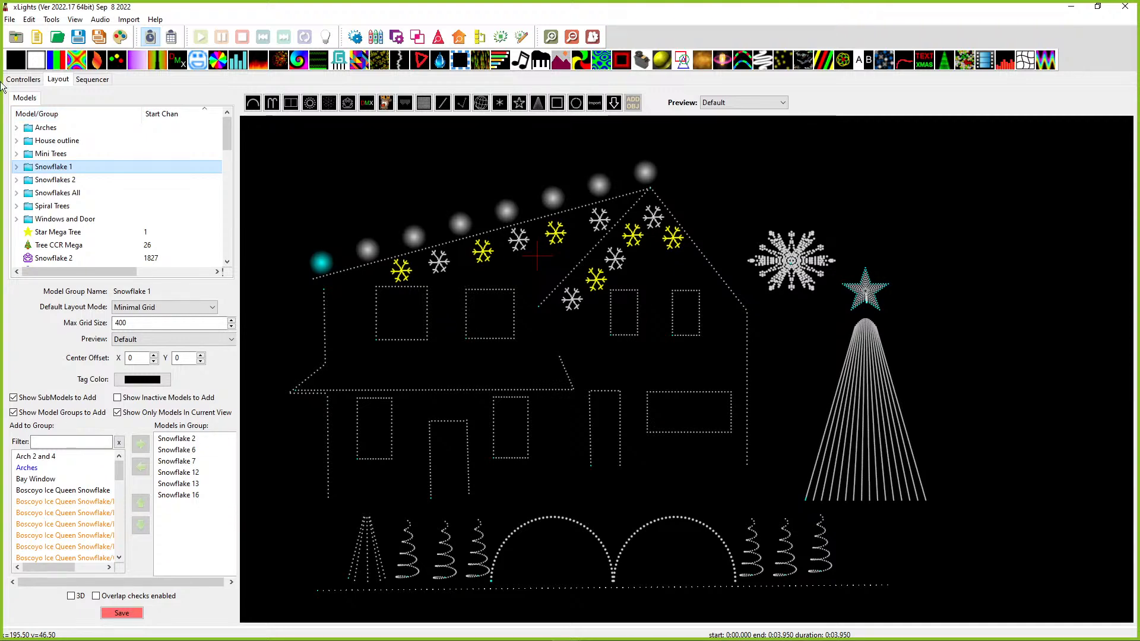
Step: Review the groups of the custom house layout in turn, from Arches through the snowflake groups to Windows and Door
left_click_drag(1139, 7, 441, 28)
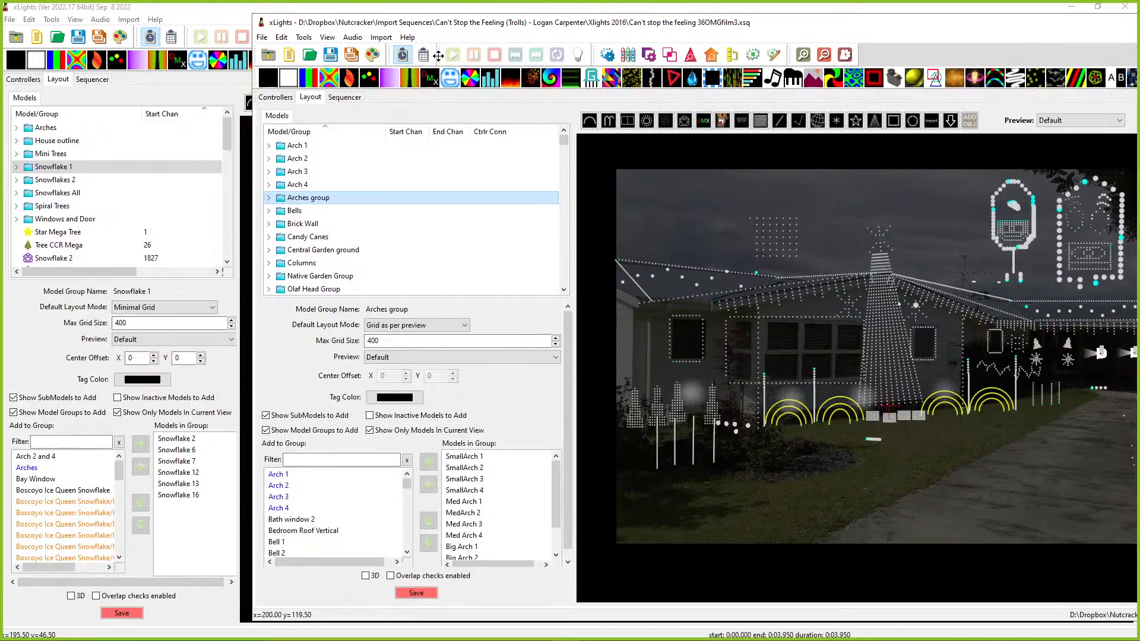
left_click(47, 128)
left_click(55, 141)
left_click(49, 168)
left_click(44, 182)
left_click(49, 171)
left_click(57, 194)
left_click(57, 207)
left_click(56, 219)
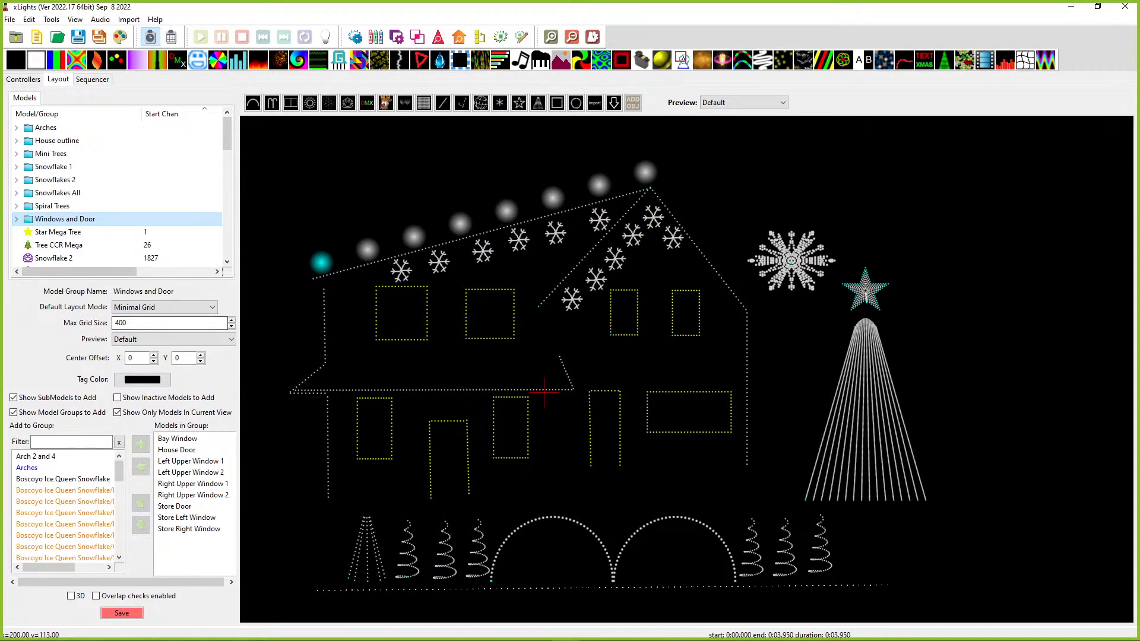
Step: Switch to the Can't Stop the Feeling xLights window and go through its groups from Bells to Native Garden Group
left_click_drag(1138, 7, 1138, 38)
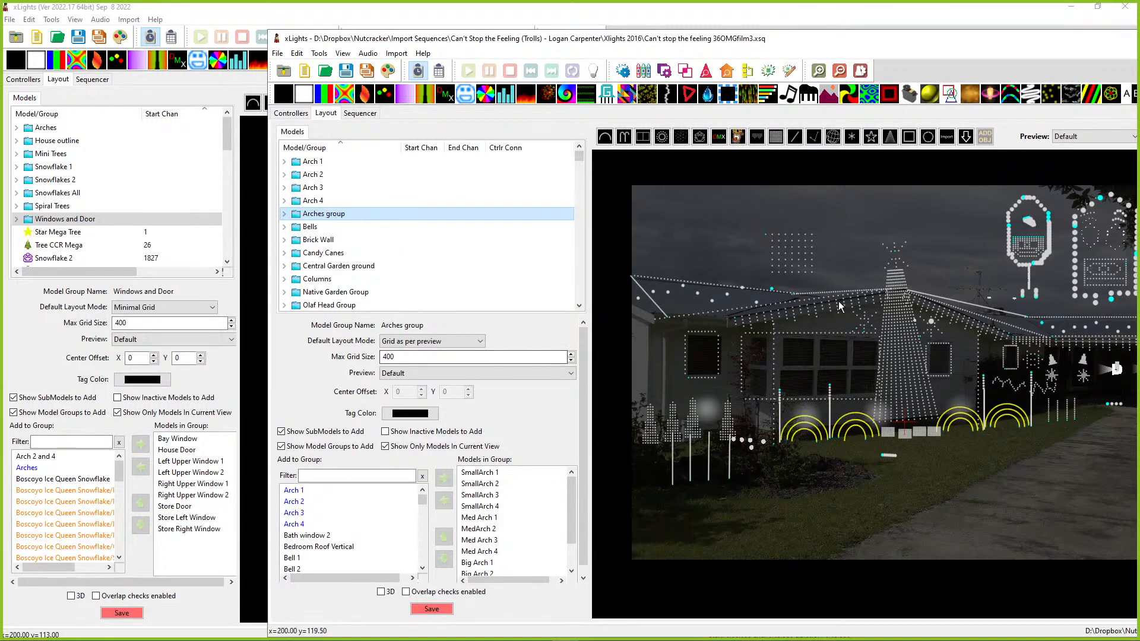
key("Down")
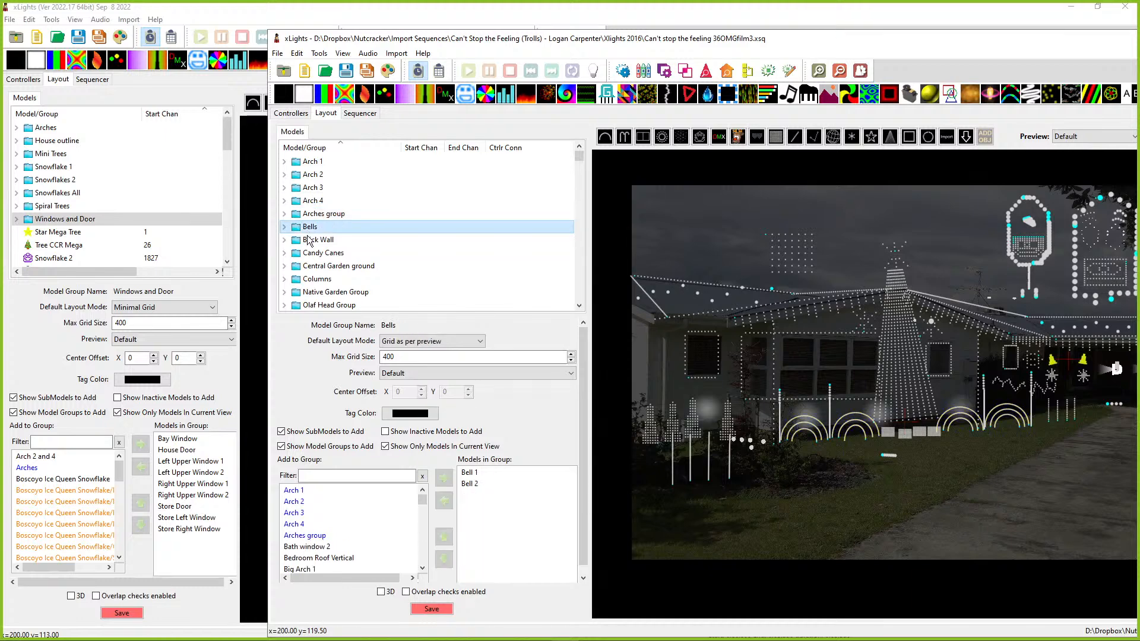
key("Down")
left_click(313, 251)
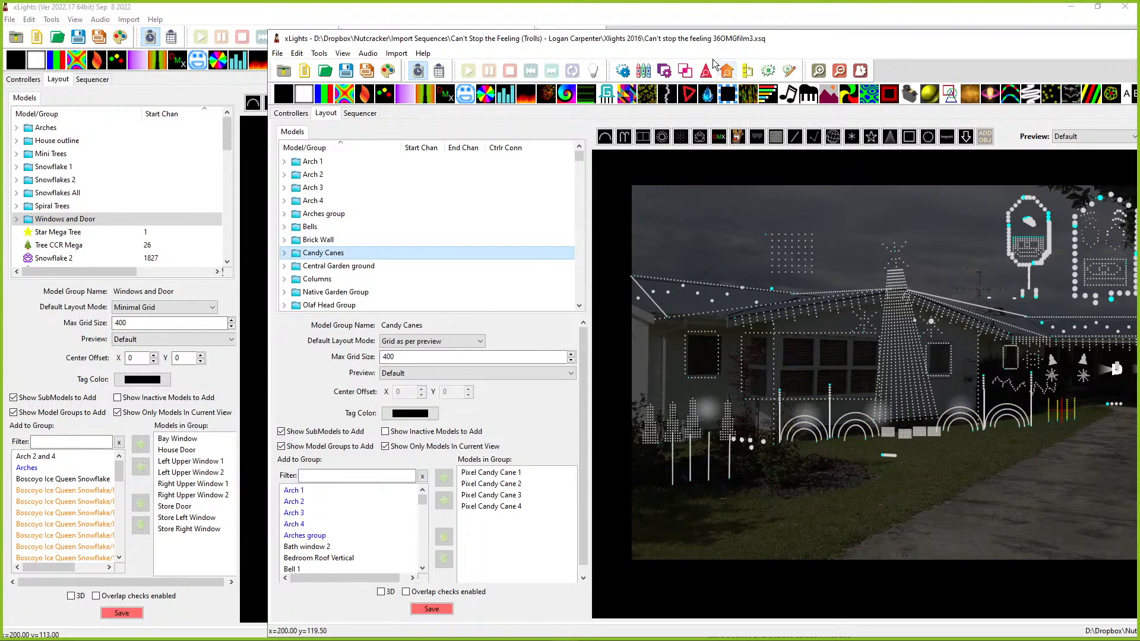
left_click_drag(698, 39, 521, 18)
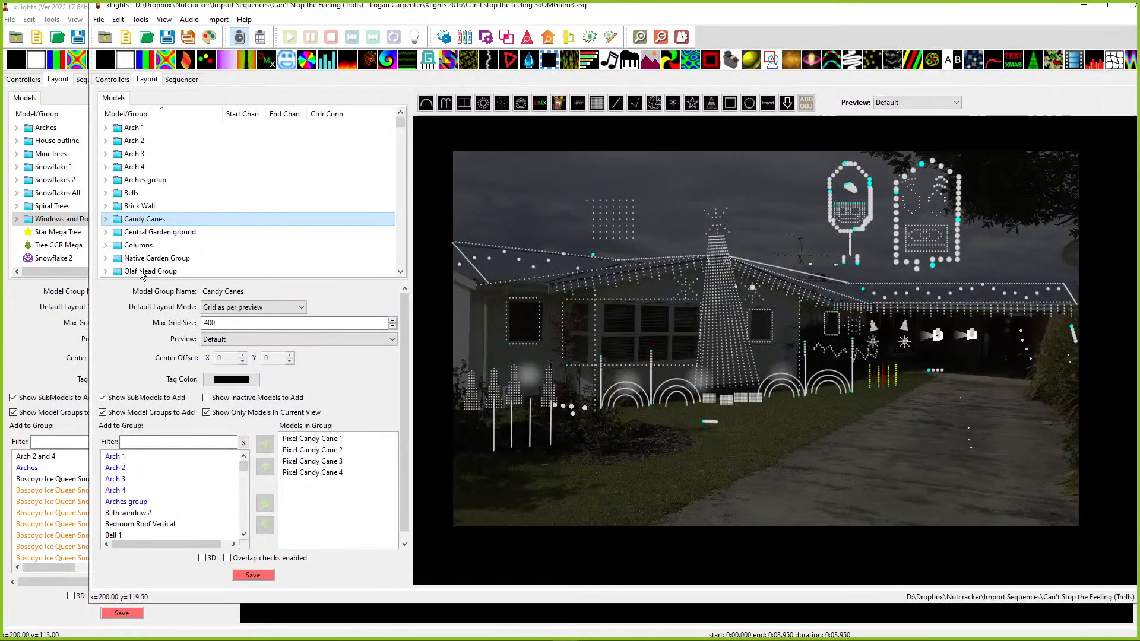
key("Down")
key("Down")
key("Down")
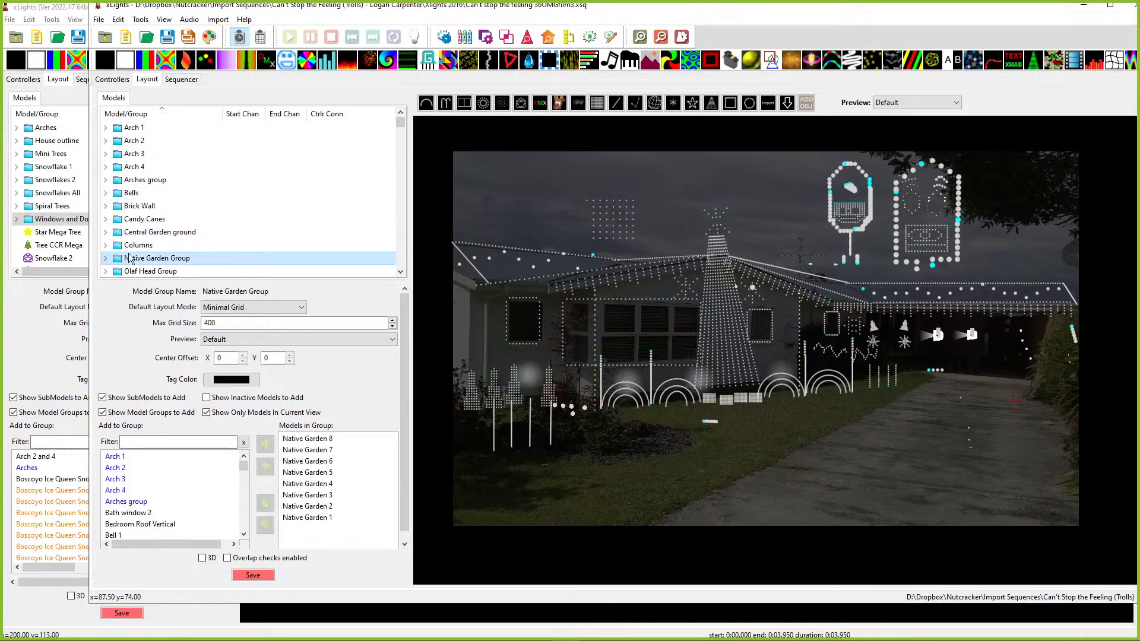
Step: Show the controller setup of the Can't Stop the Feeling show and close its open sequence
right_click(565, 629)
left_click(121, 80)
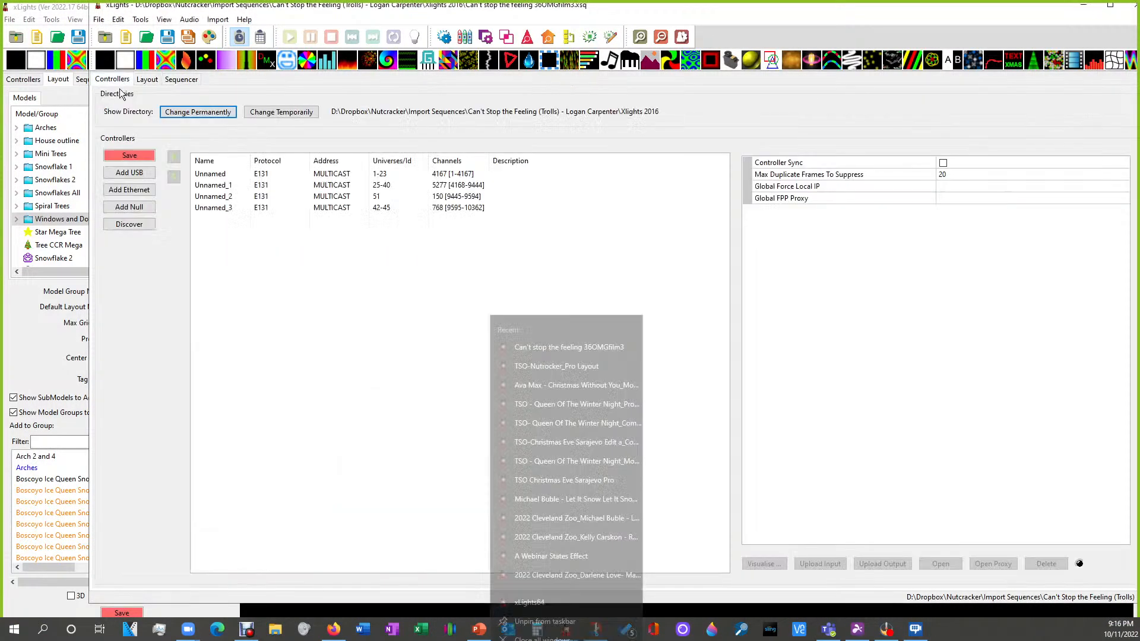
left_click(99, 19)
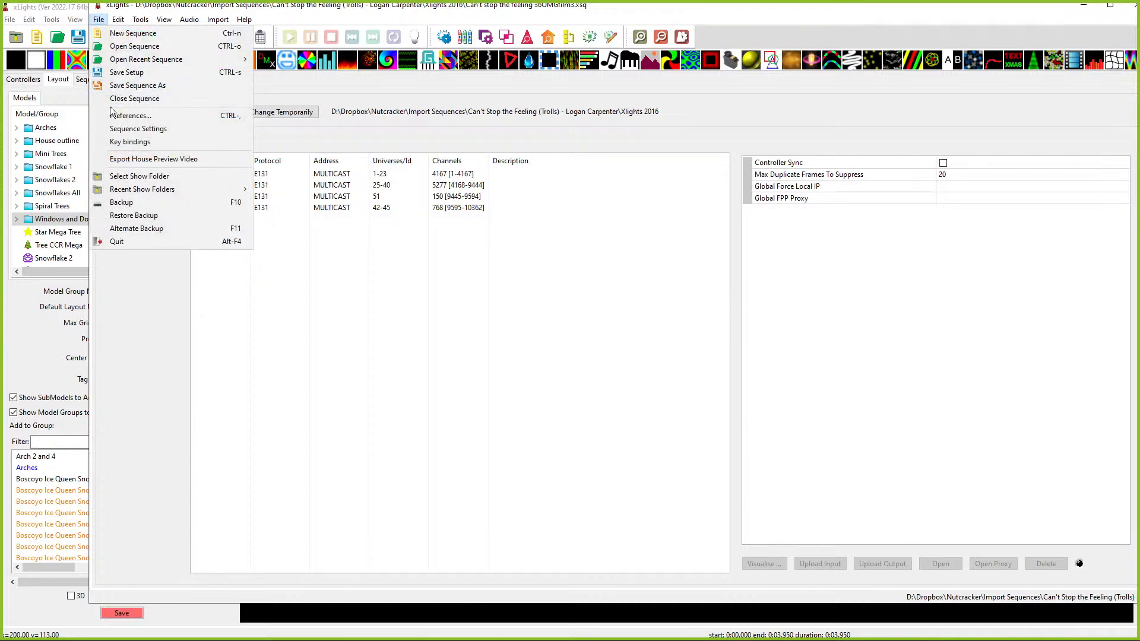
left_click(110, 93)
left_click(626, 334)
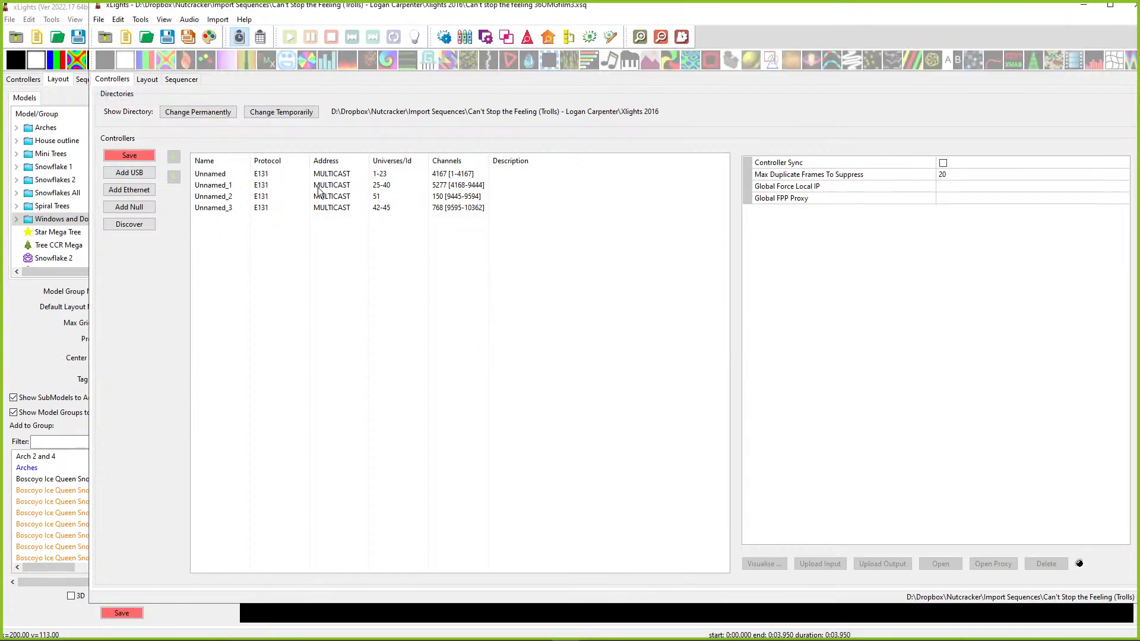
Step: Permanently change the show directory to the Original Layout folder, saving the current show's model, view, perspective and preset changes
left_click(188, 116)
scroll(155, 297, "up", 3)
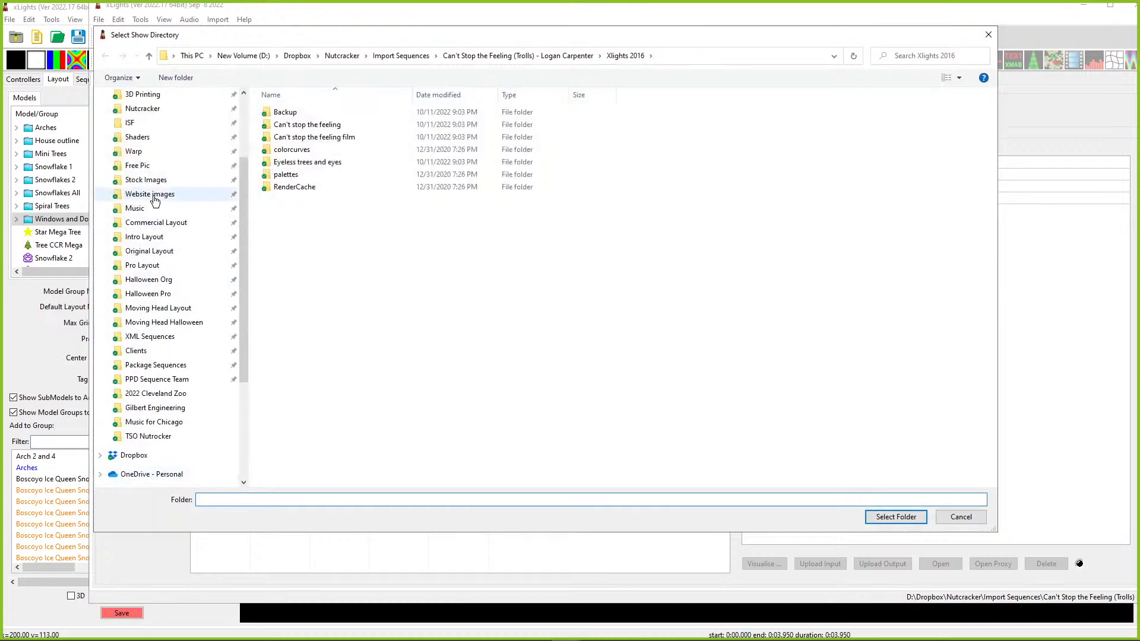
left_click(150, 251)
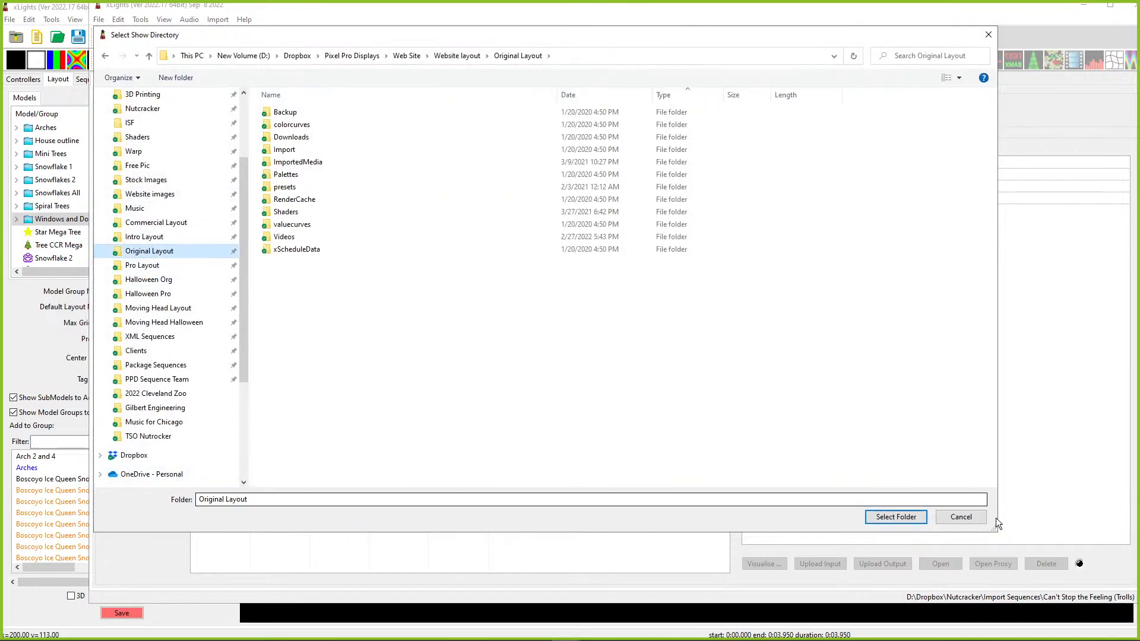
left_click(911, 514)
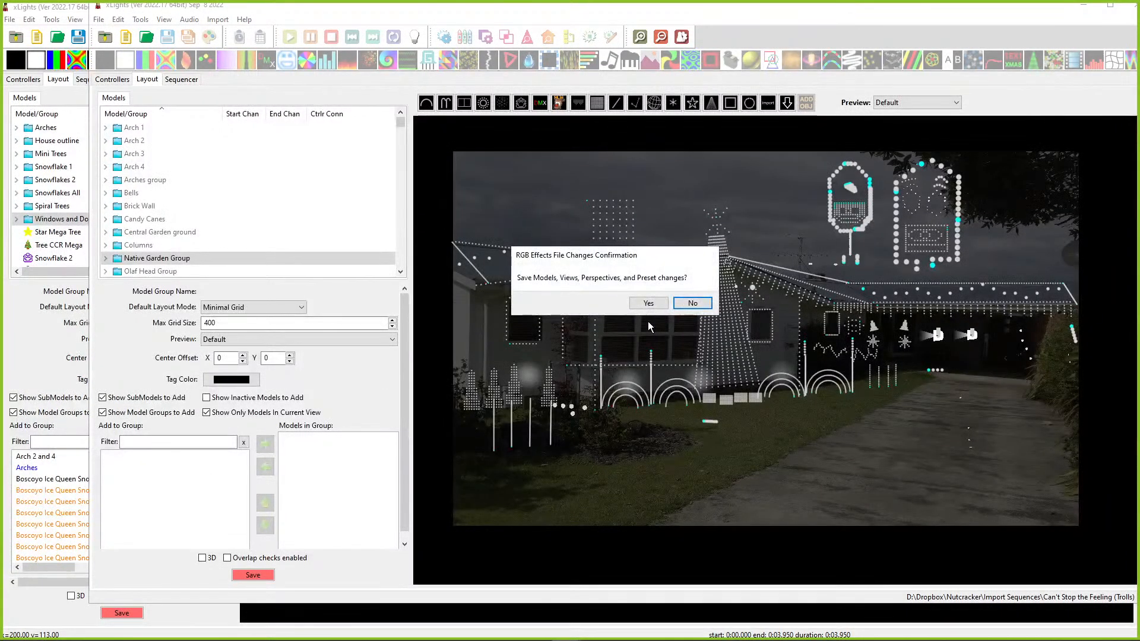
left_click(648, 303)
key("Return")
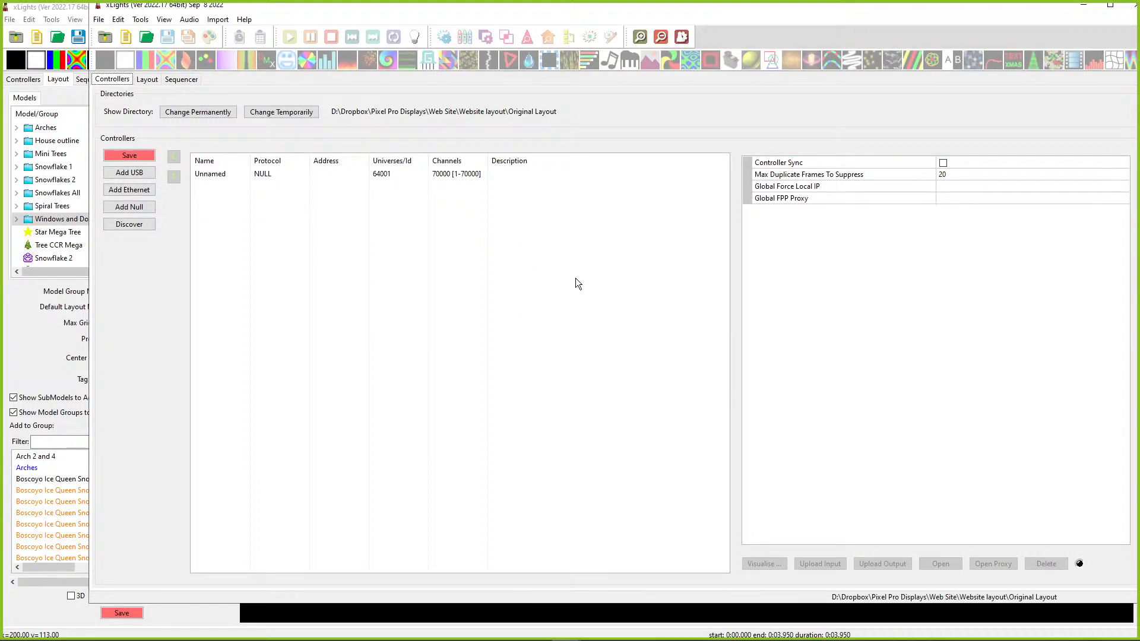
Step: Inspect the ALL Display and ALL House groups in the Original Layout, and select Roof Snowflake 4 on the house preview
left_click(147, 79)
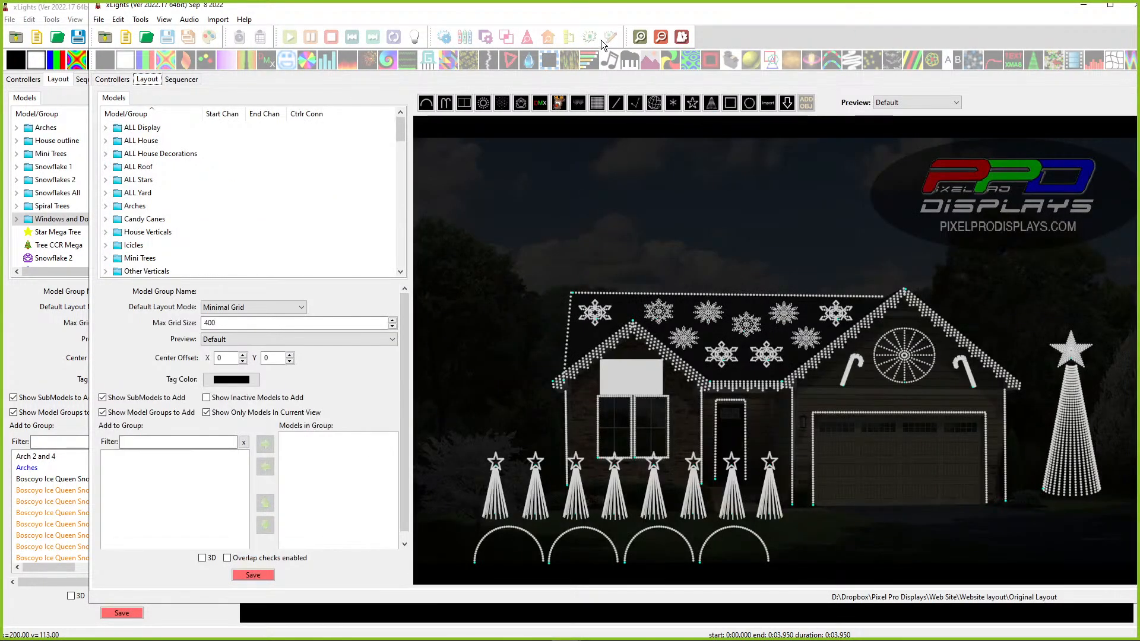
left_click_drag(572, 17, 515, 37)
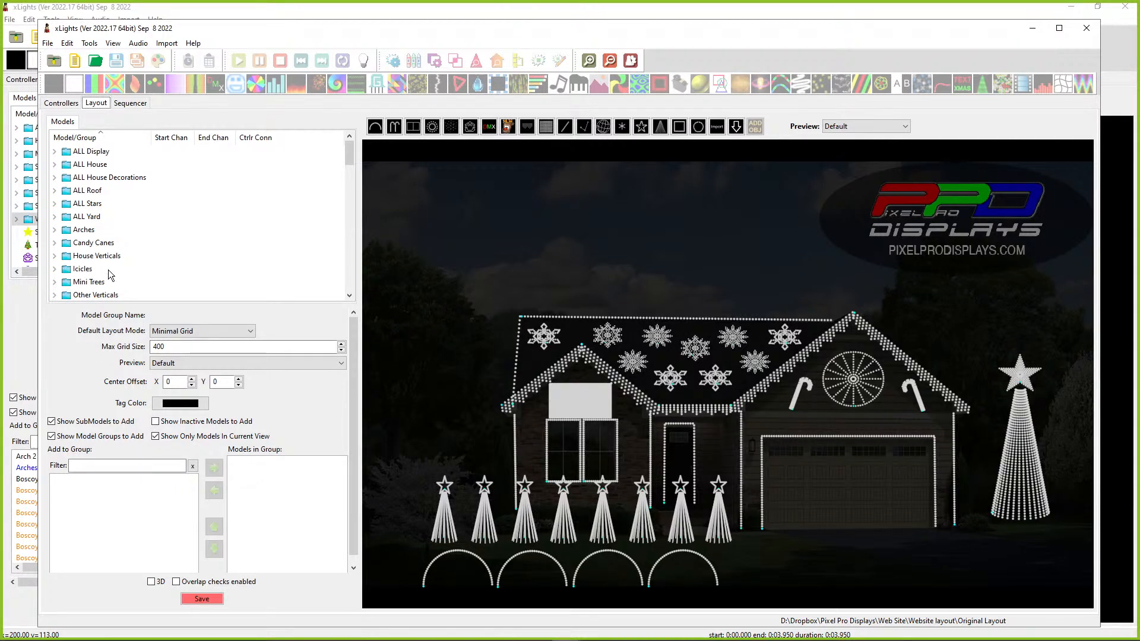
left_click(90, 155)
left_click(90, 167)
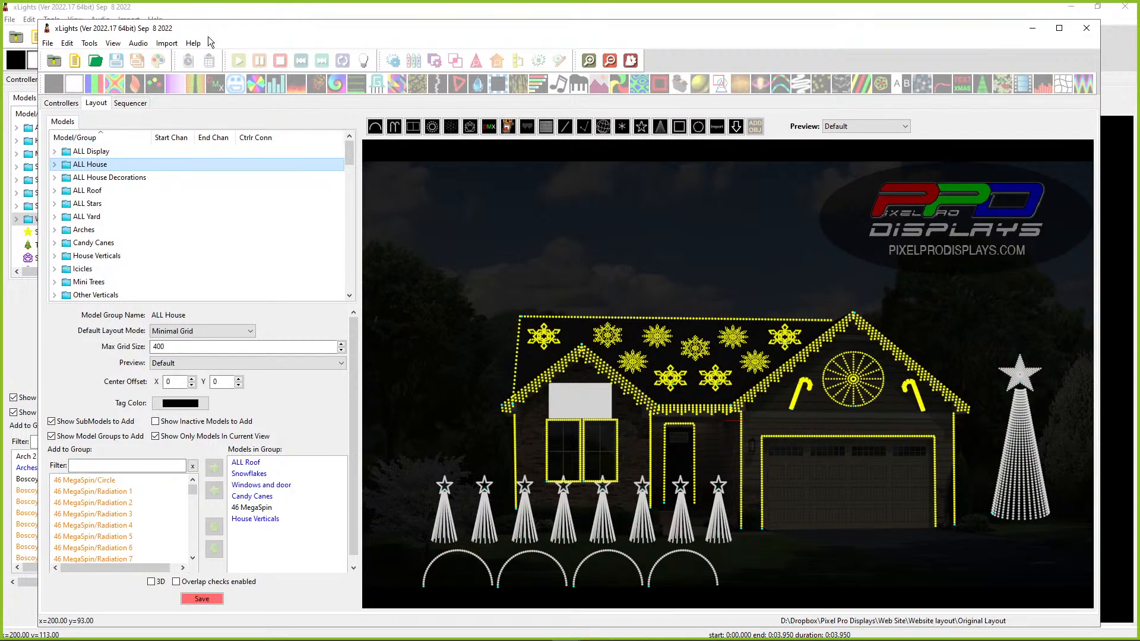
left_click_drag(195, 33, 227, 17)
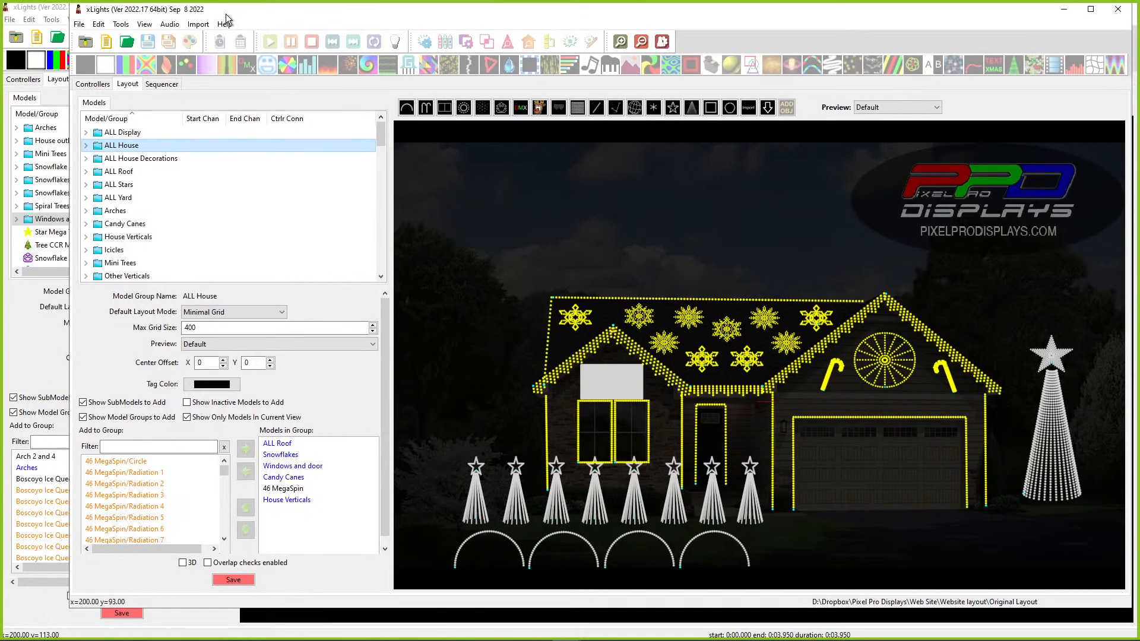
left_click(634, 314)
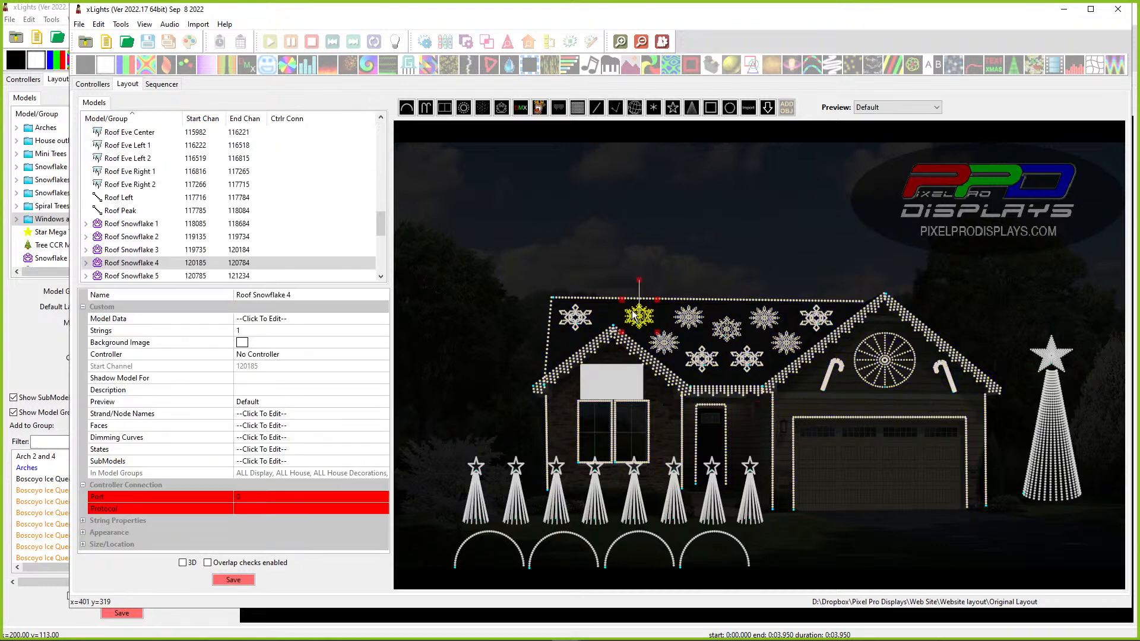
Step: Inspect the ALL Yard and Candy Canes groups, the Matrix model and Window 1 in the house layout
scroll(148, 175, "up", 10)
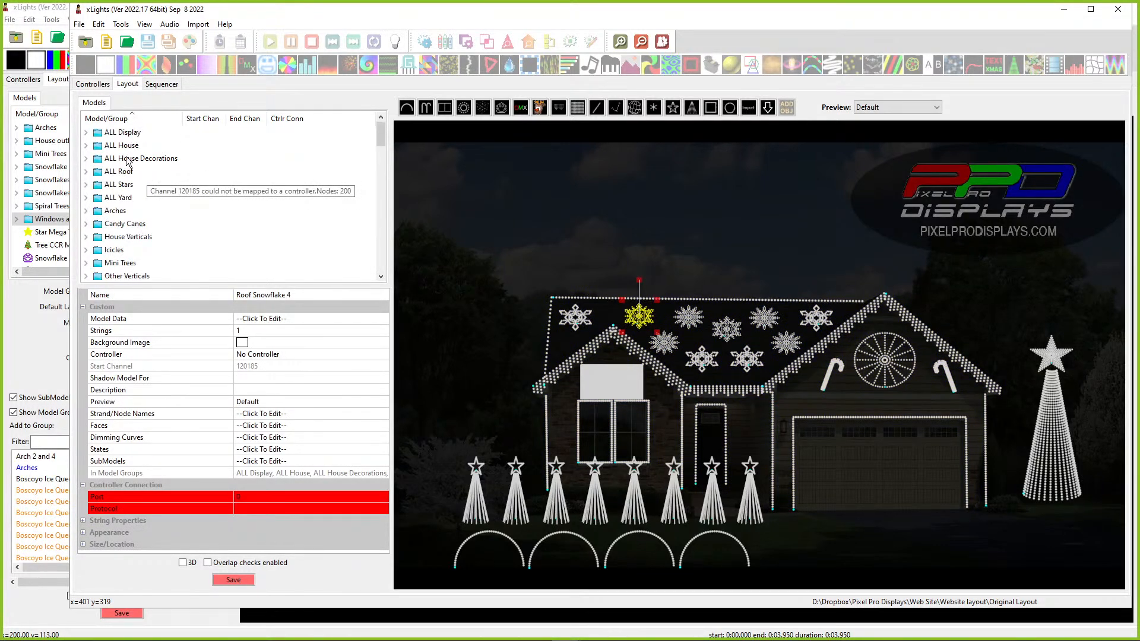
left_click(119, 197)
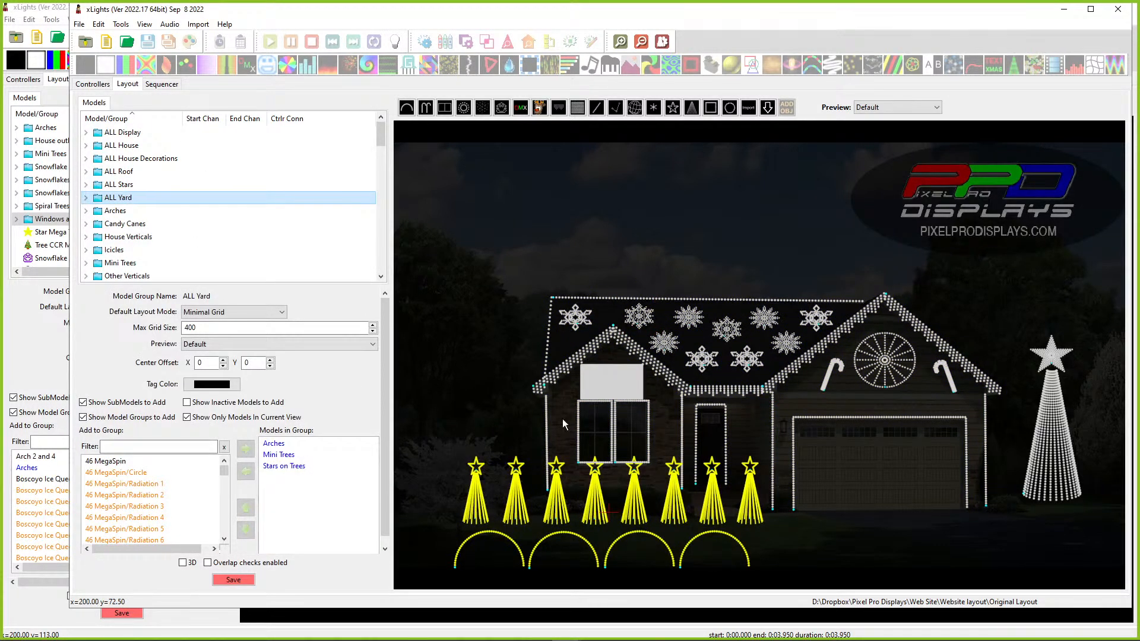
left_click(124, 225)
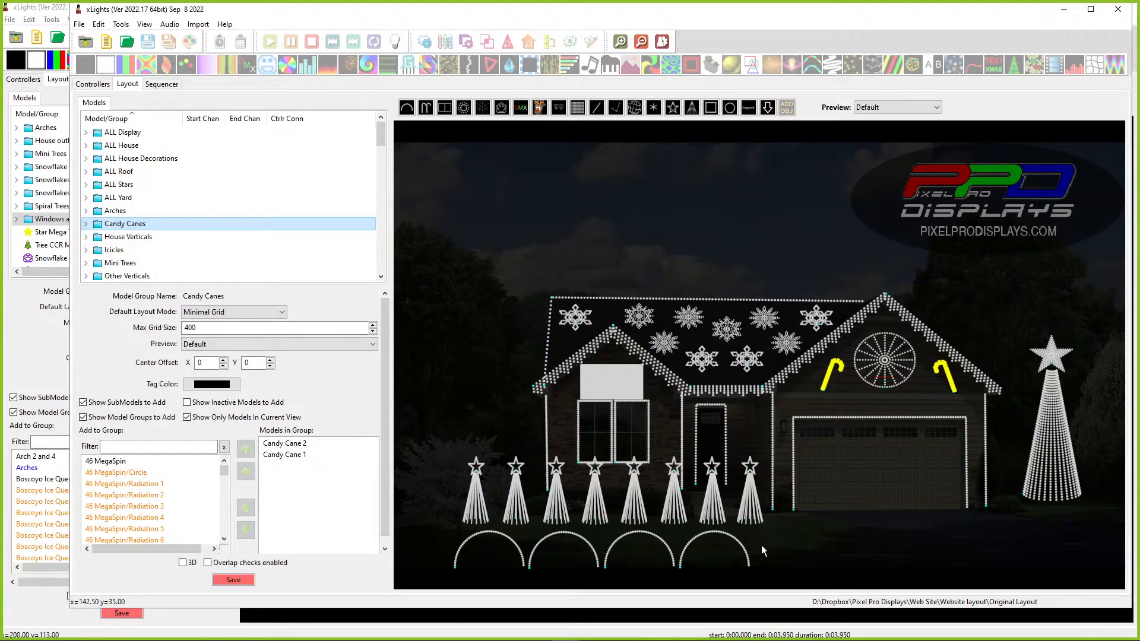
left_click(606, 387)
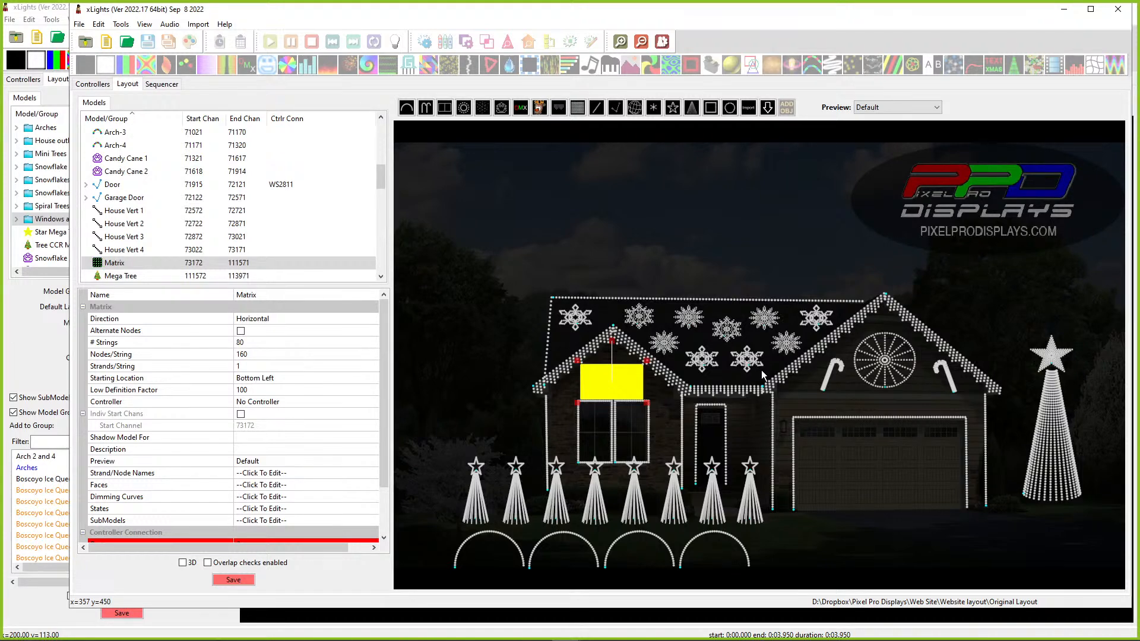
left_click(612, 438)
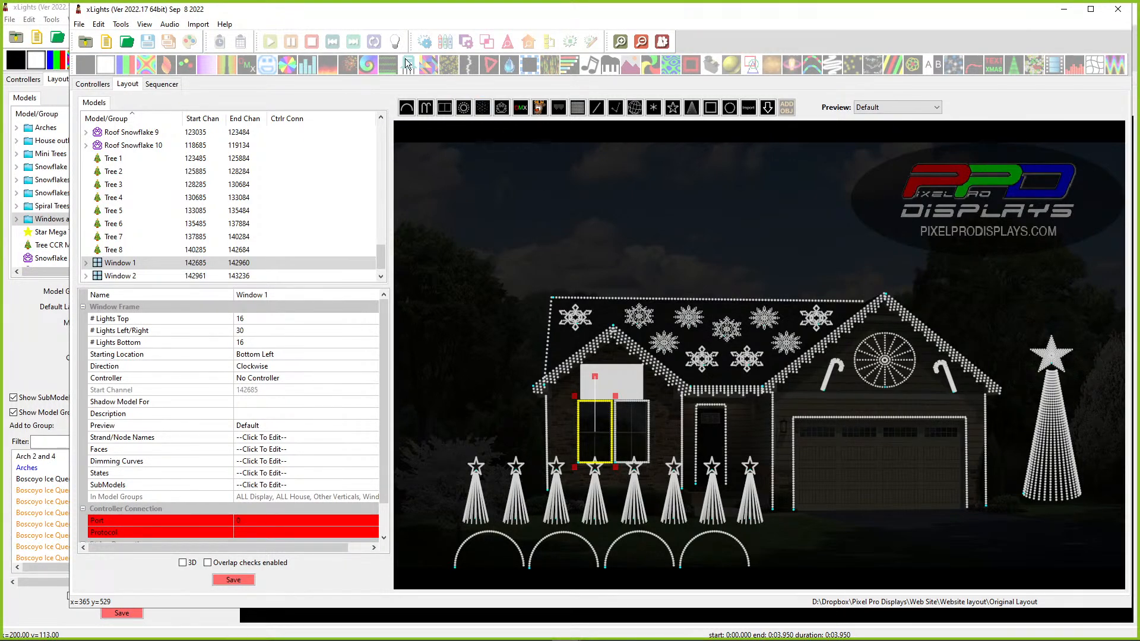
Step: Switch to the other xLights window, tilt Right Upper Window 1 clockwise and rotate it back upright
left_click_drag(372, 9, 1139, 26)
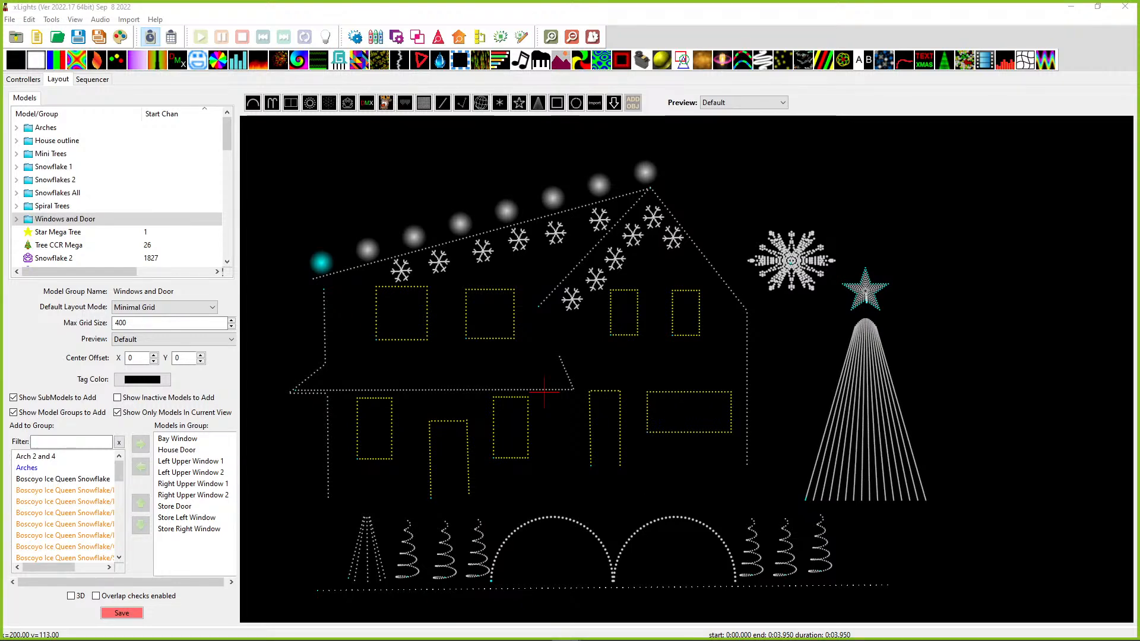
left_click(628, 309)
left_click(629, 307)
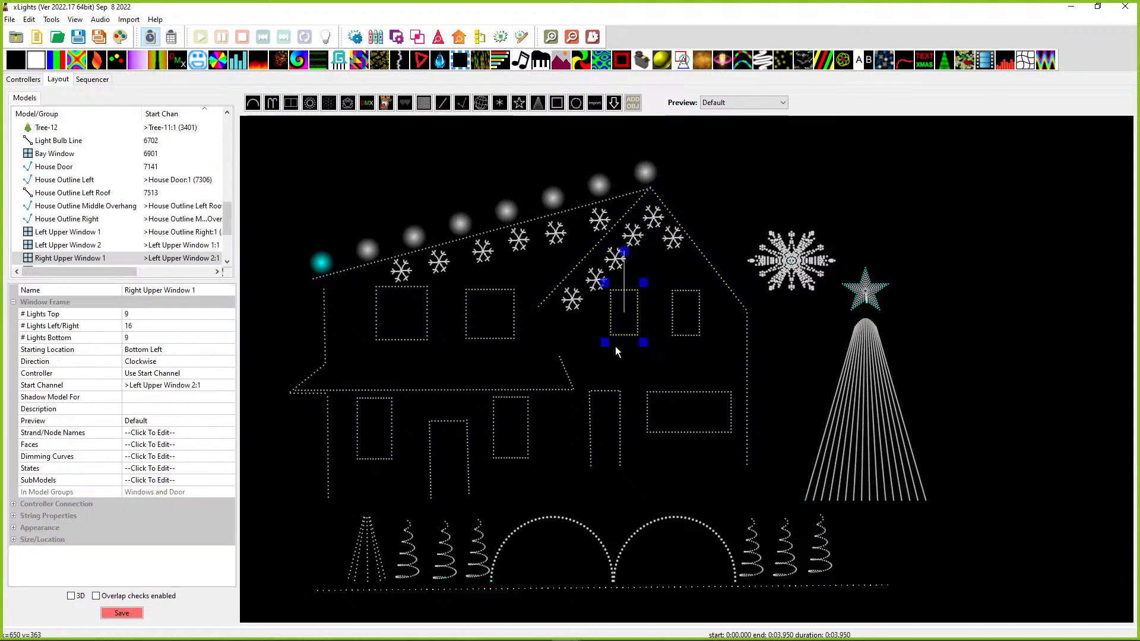
mouse_move(624, 249)
left_mouse_down()
mouse_move(662, 265)
mouse_move(624, 256)
left_mouse_up()
left_click_drag(623, 251, 648, 257)
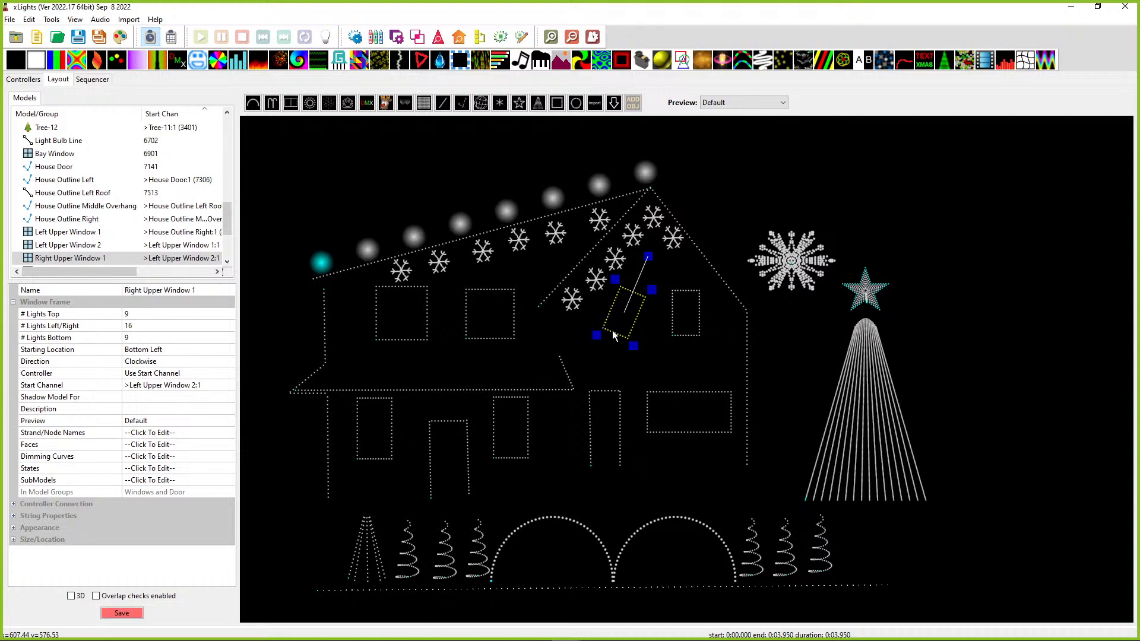
left_click_drag(647, 257, 625, 254)
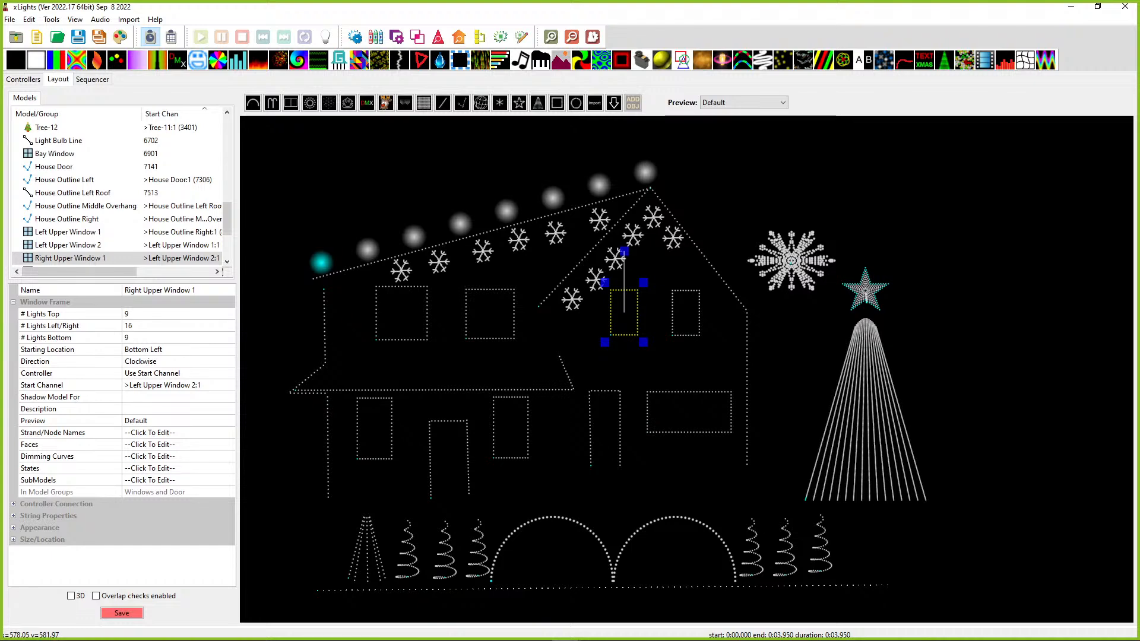
Step: Bring the Original Layout window back into view and show the members of the ALL Display group
left_click_drag(1139, 6, 515, 41)
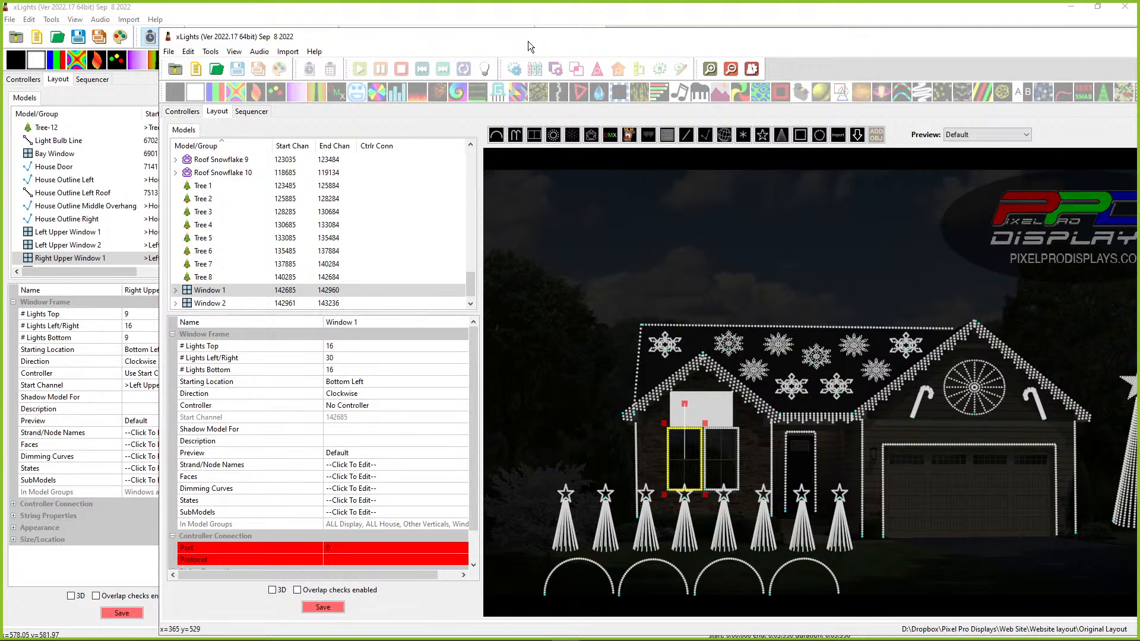
left_click_drag(521, 32, 598, 12)
scroll(362, 177, "up", 5)
scroll(362, 177, "up", 10)
left_click(295, 138)
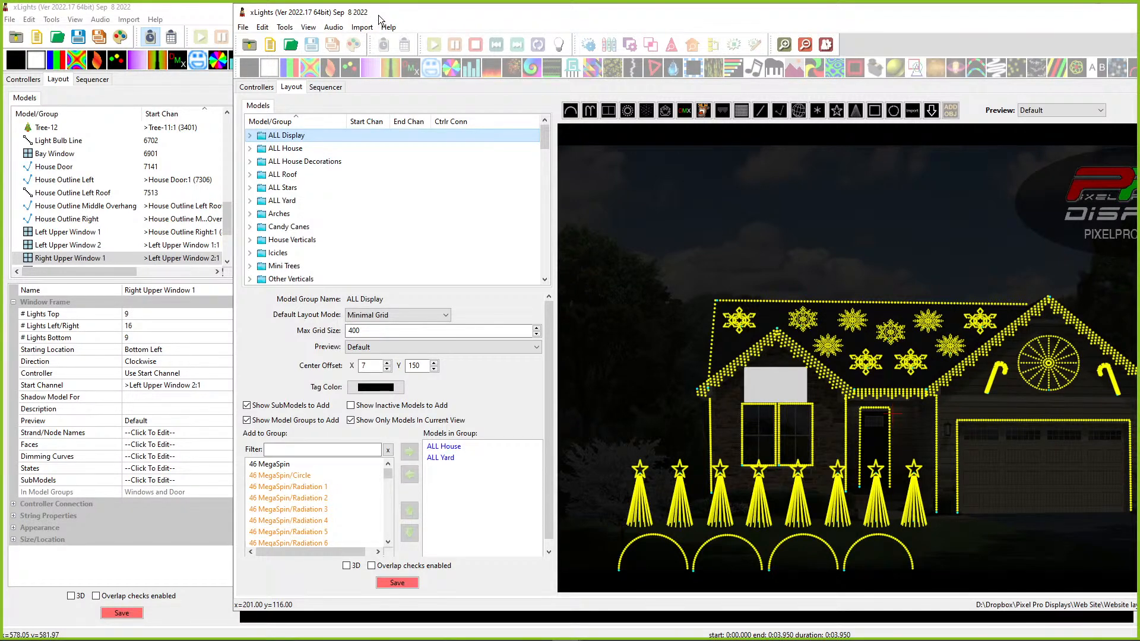
left_click_drag(379, 15, 355, 27)
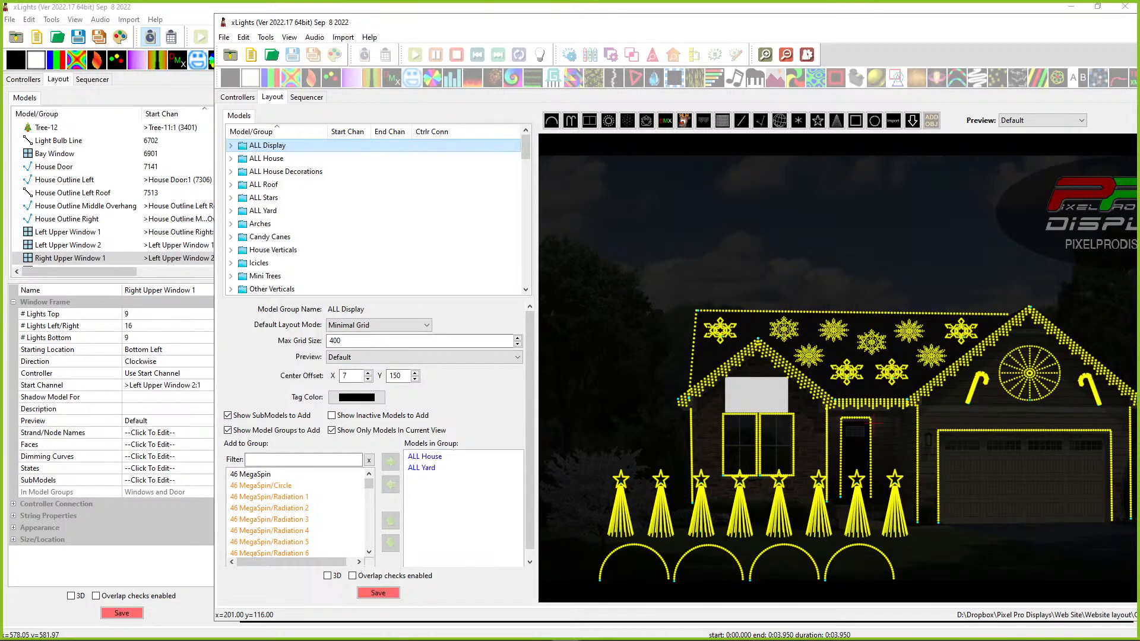
Step: Open the sequence file "Celldweller - Imperial March_Original Layout" from the Original Layout folder
left_click(271, 62)
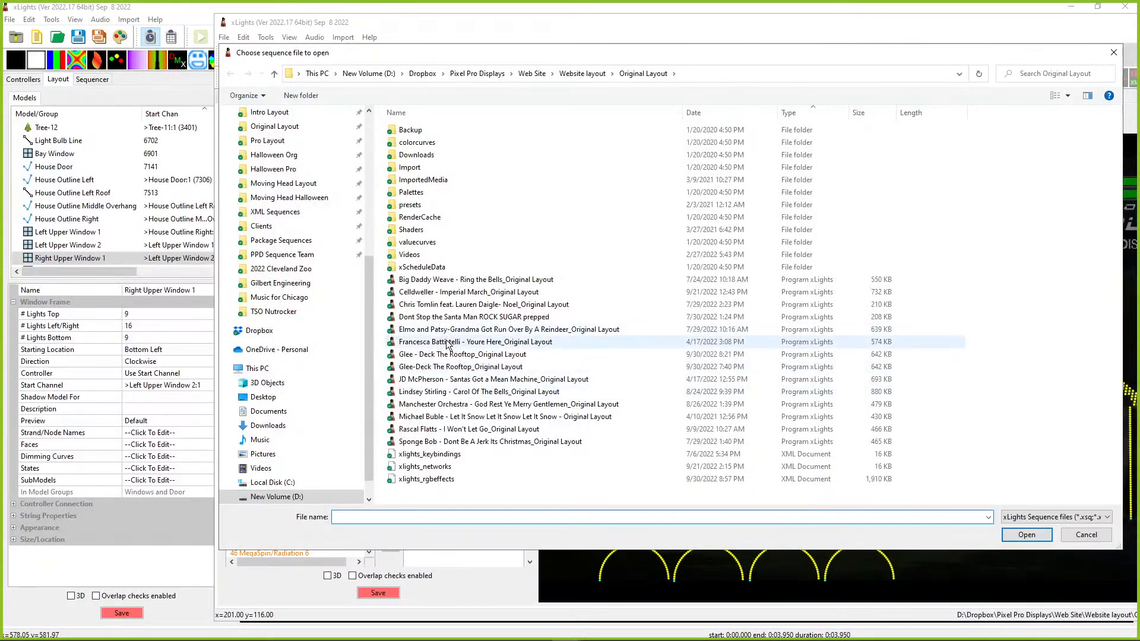
left_click(448, 343)
left_click(451, 317)
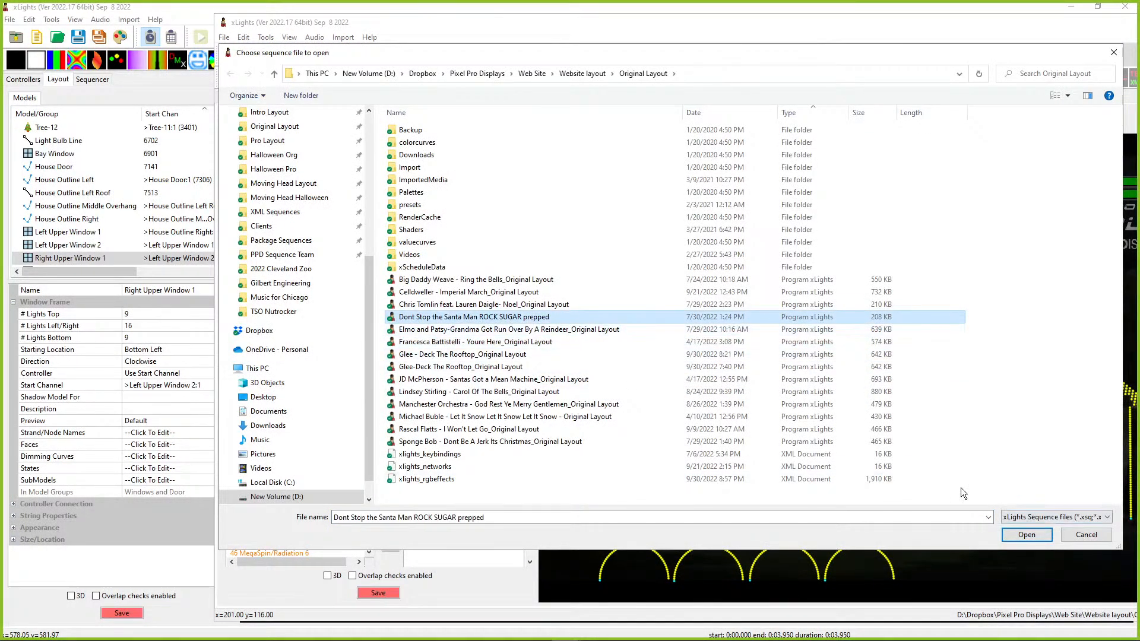
left_click(442, 293)
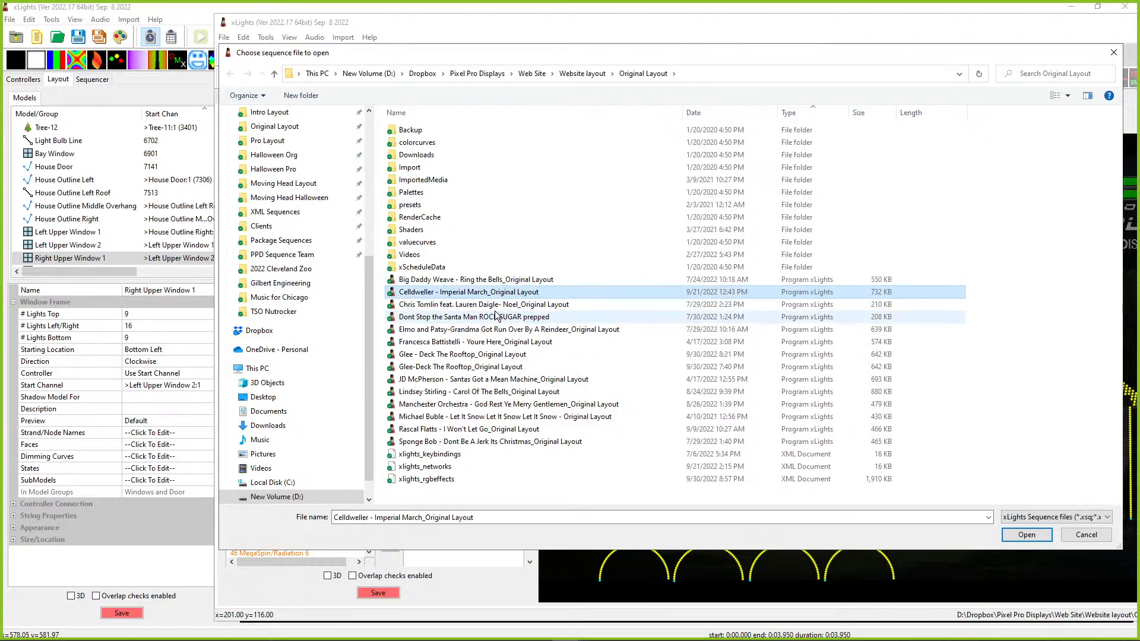
left_click(1026, 534)
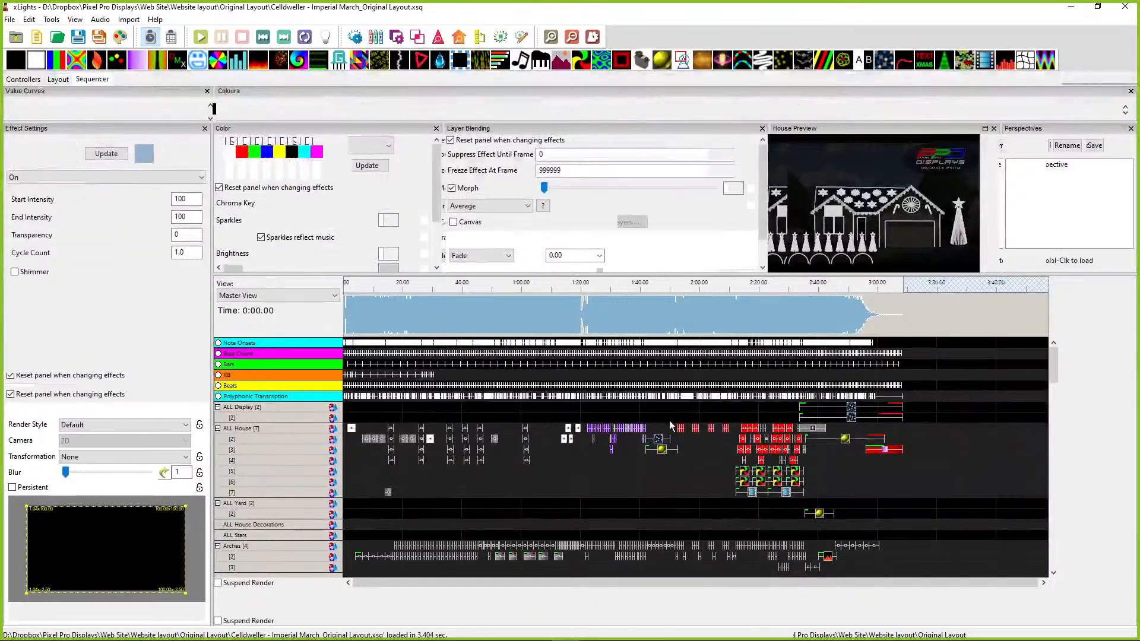
Step: Inspect the Single Strand, Color Wash, VU Meter and Pinwheel effects on the Megatree Star rows near the sequence start
scroll(392, 317, "up", 1)
scroll(399, 317, "up", 3)
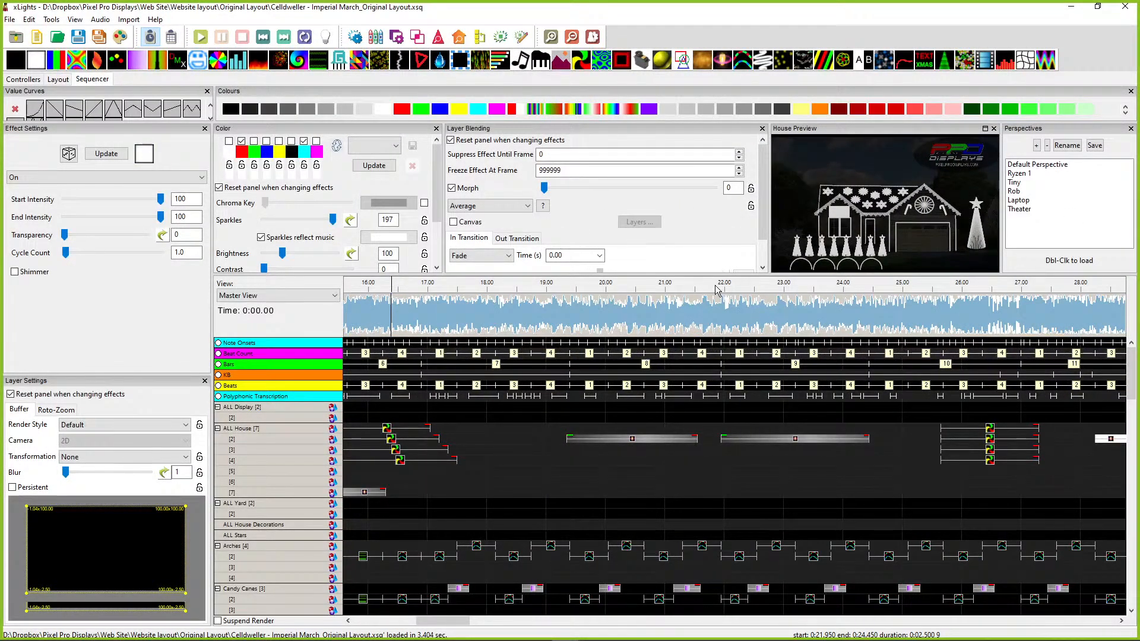
scroll(482, 497, "down", 10)
scroll(365, 479, "up", 5)
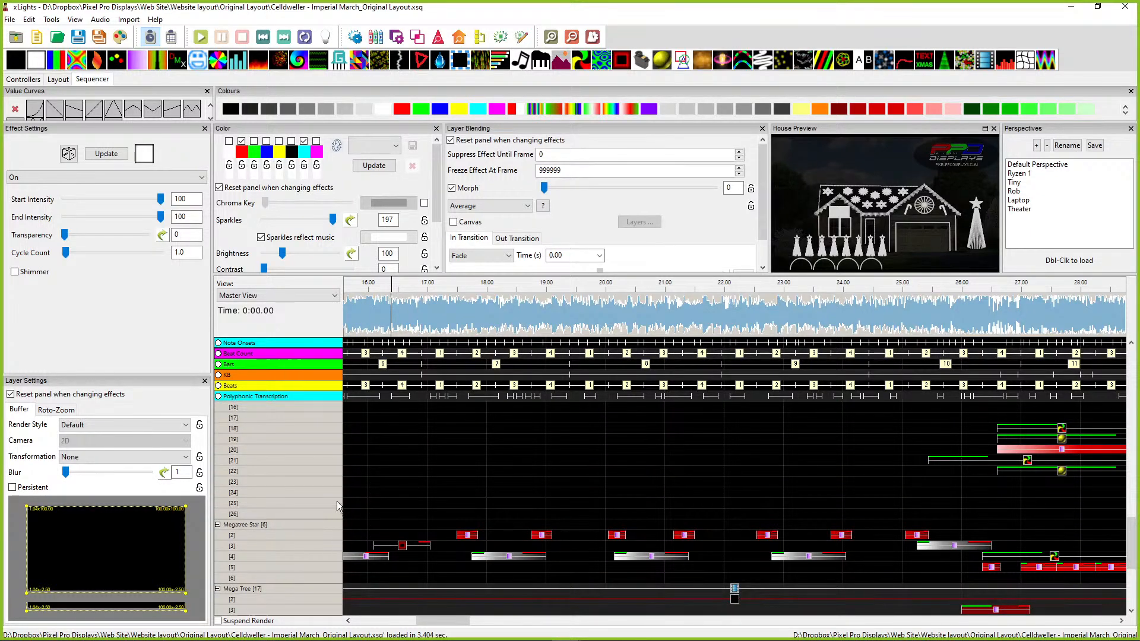
scroll(336, 503, "up", 4)
key("Home")
scroll(575, 561, "down", 5)
left_click(505, 544)
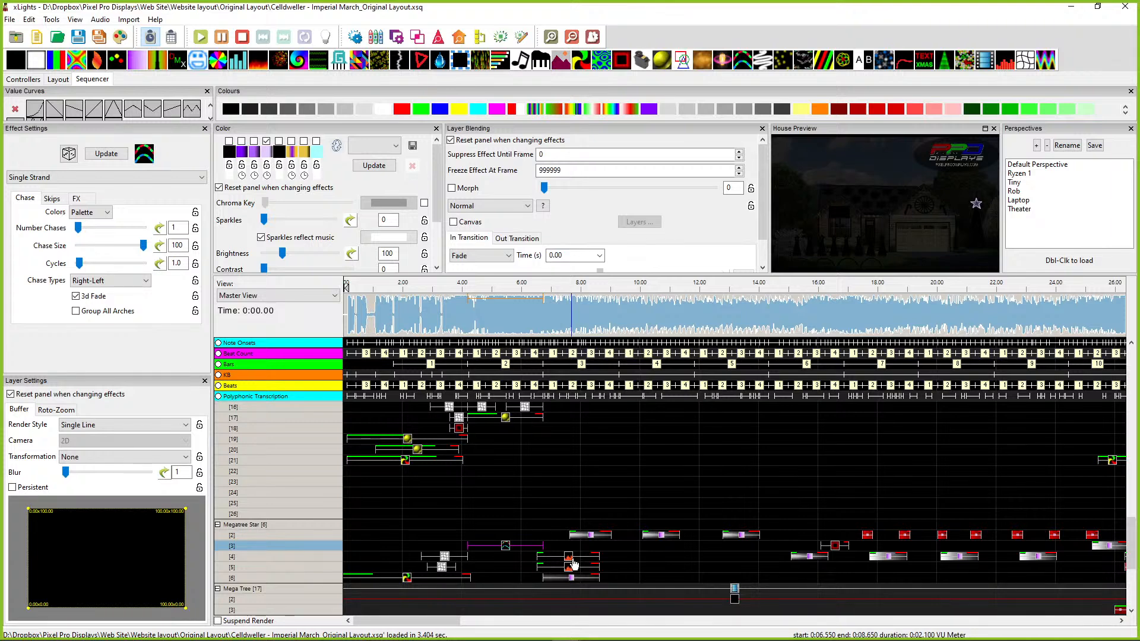
left_click(660, 535)
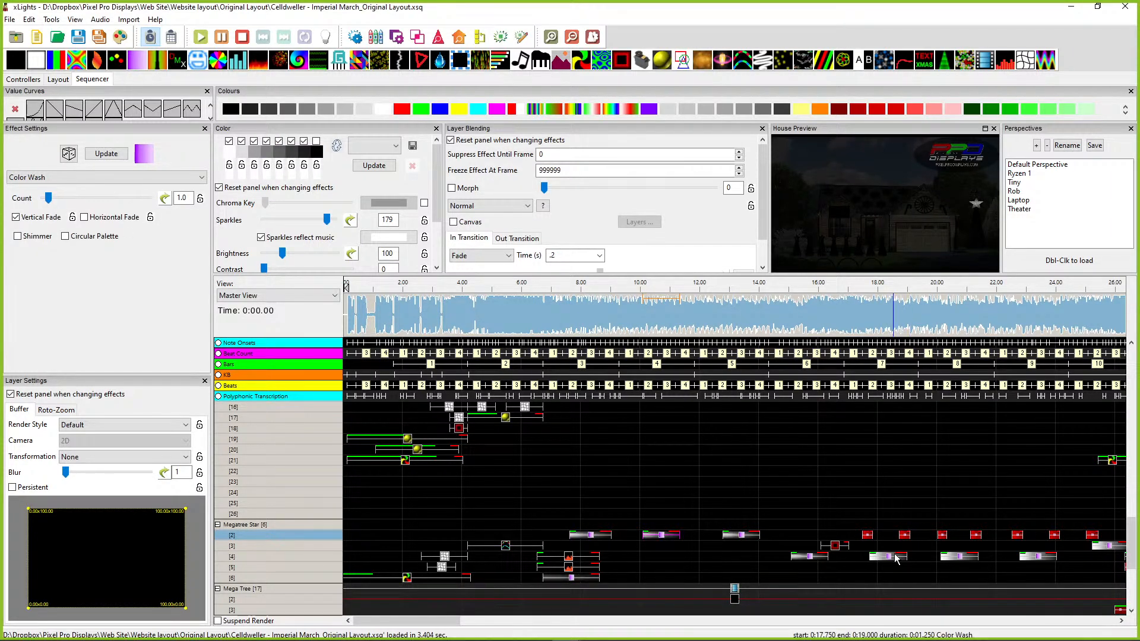
scroll(891, 561, "right", 2)
left_click(489, 556)
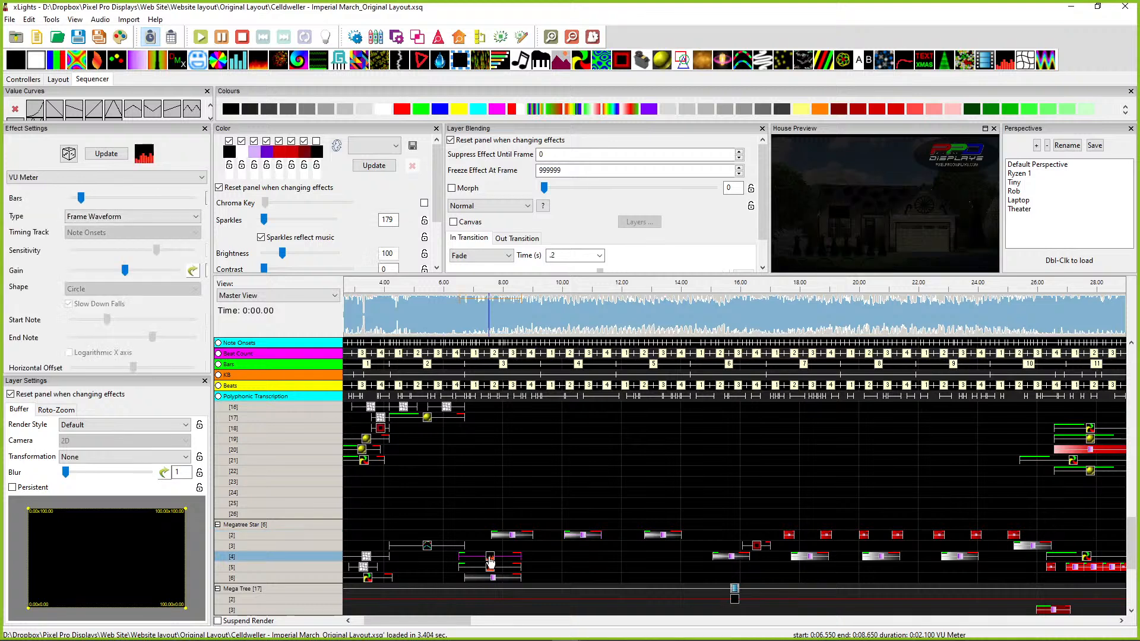
left_click(367, 577)
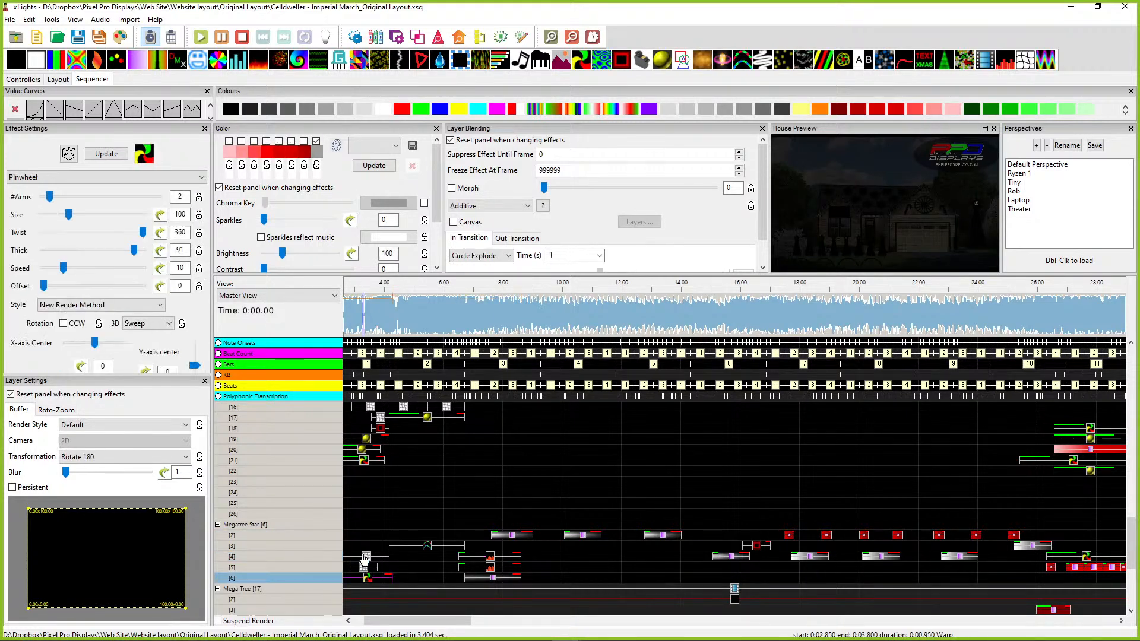
Step: Reframe the House Preview around the garage and the mega tree star
scroll(968, 158, "up", 8)
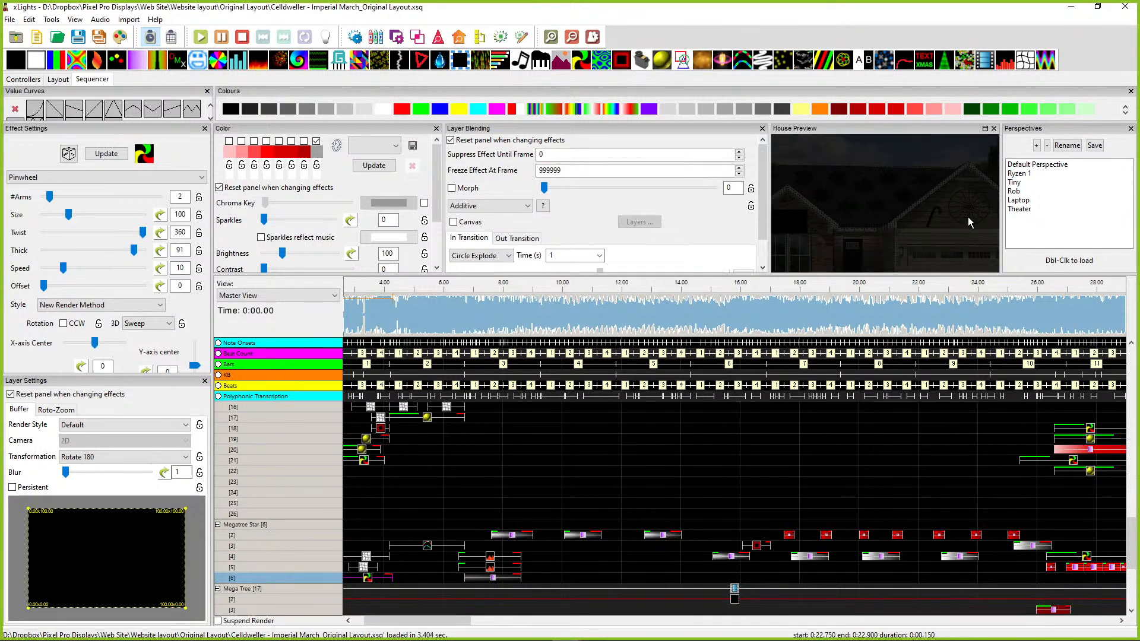
left_click_drag(968, 216, 827, 209)
left_click_drag(948, 185, 861, 206)
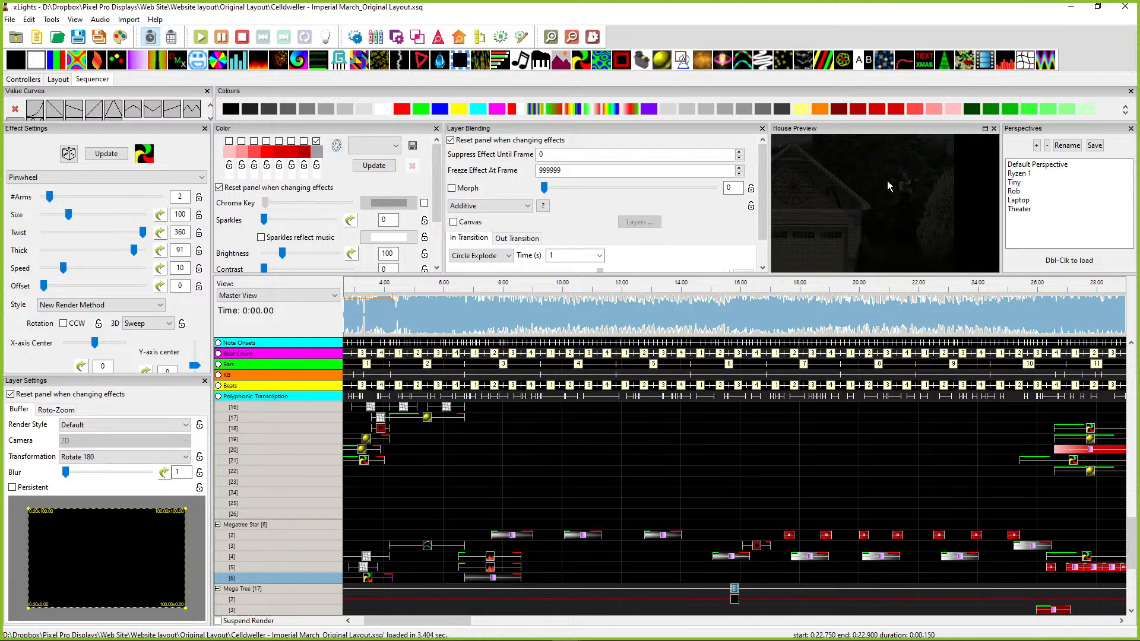
scroll(882, 190, "down", 1)
scroll(889, 198, "down", 1)
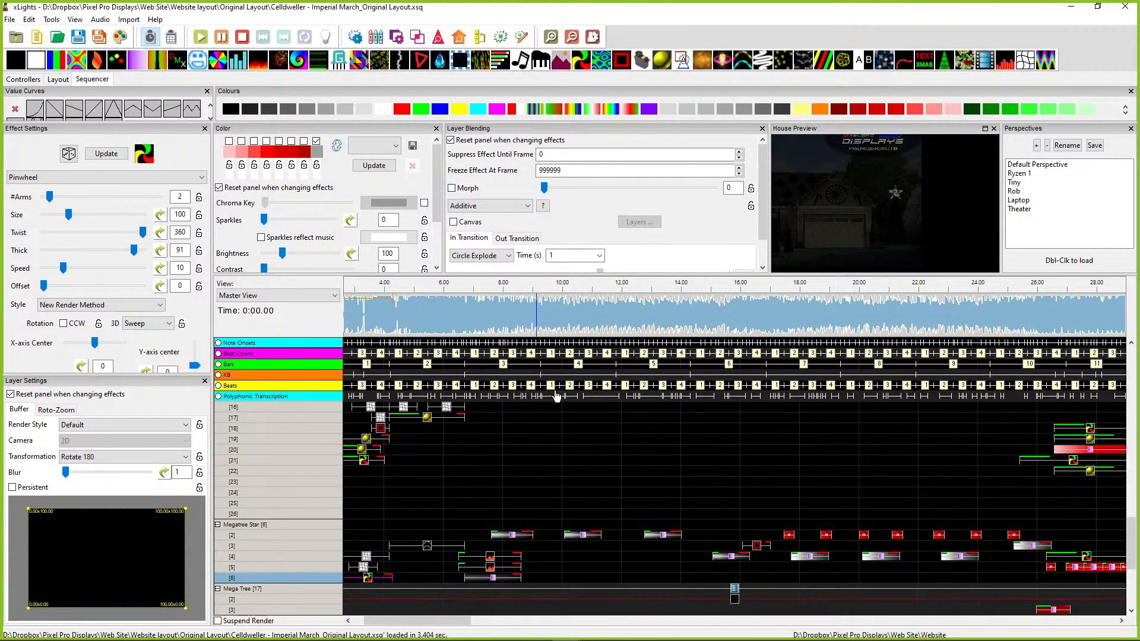
Step: Compare the opening effects on the Snowflakes, 46 MegaSpin, Matrix and Megatree Star rows from the sequence start
key("Home")
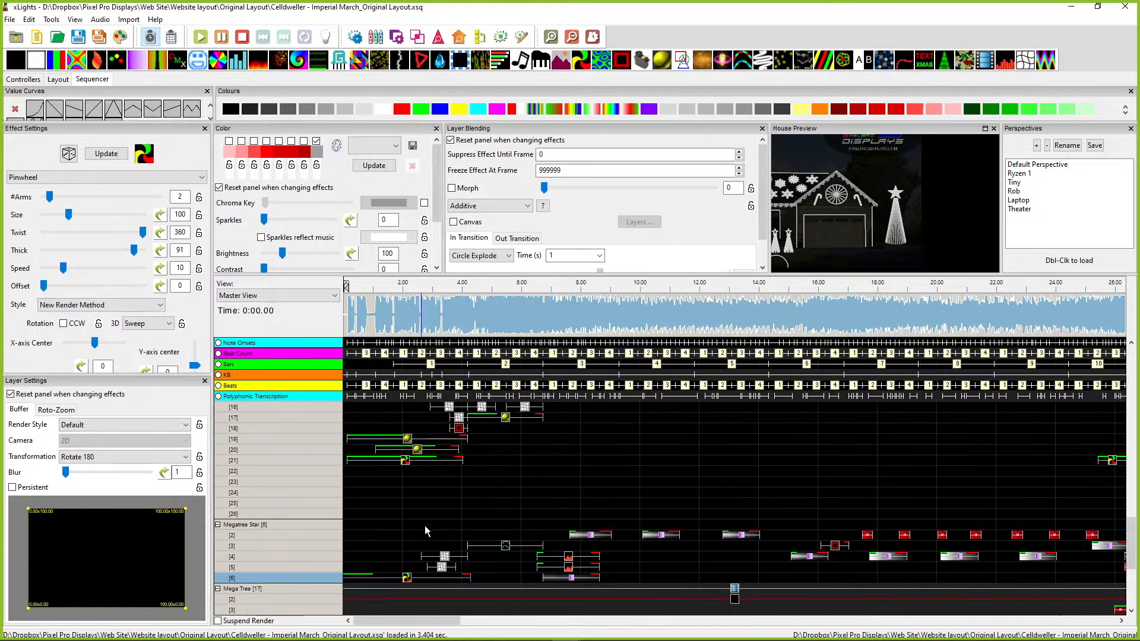
scroll(409, 463, "up", 10)
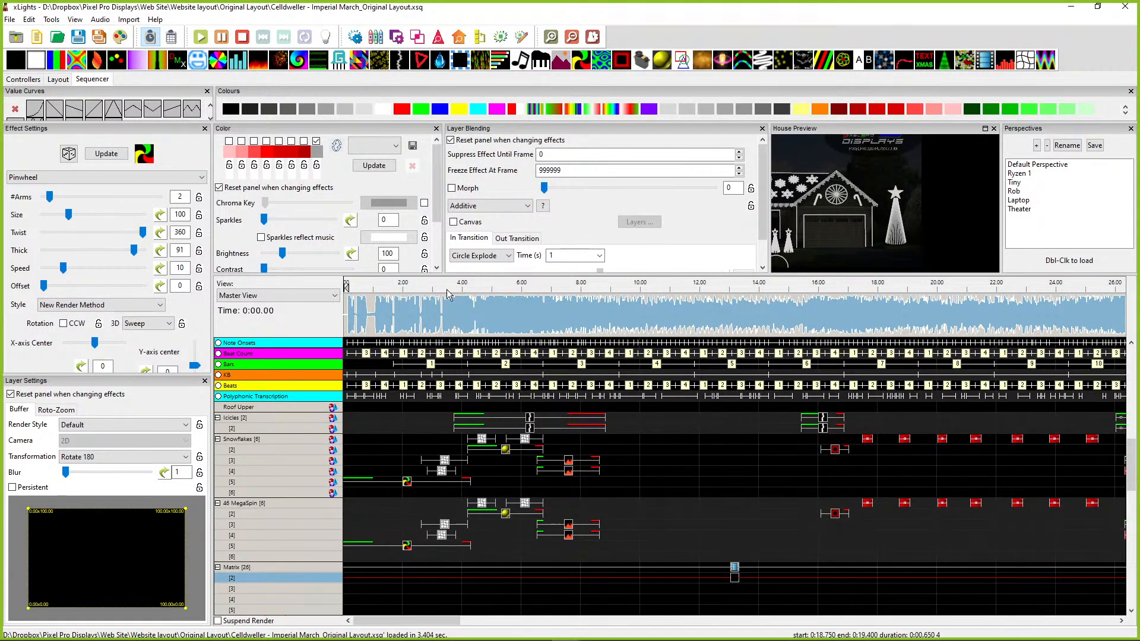
scroll(388, 494, "up", 1)
scroll(388, 489, "up", 2)
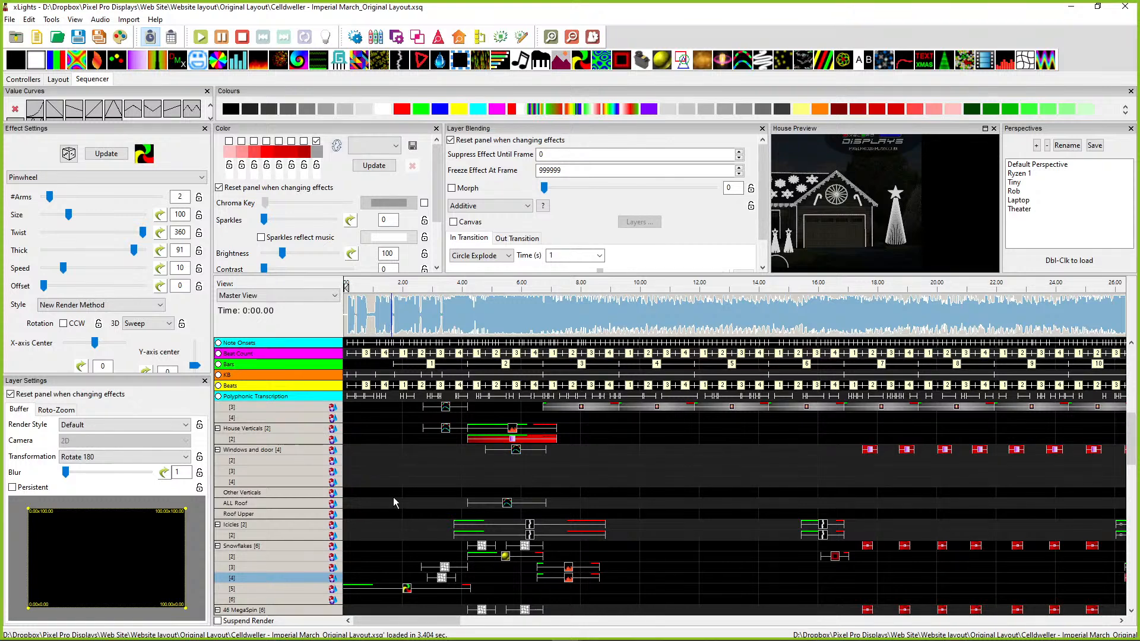
scroll(401, 500, "down", 5)
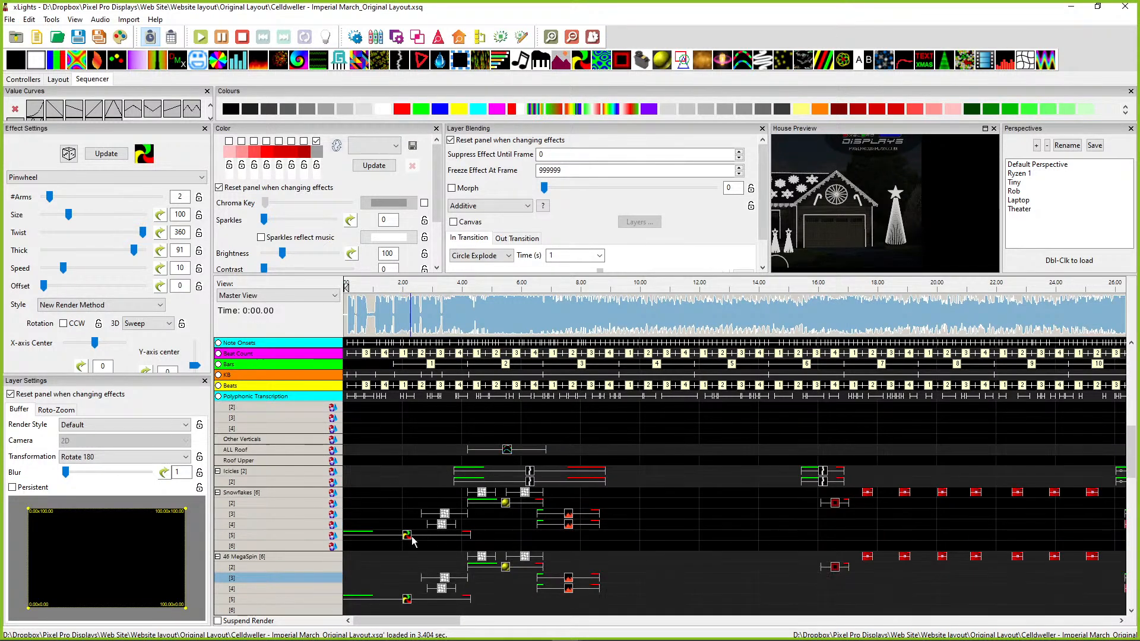
scroll(386, 534, "down", 10)
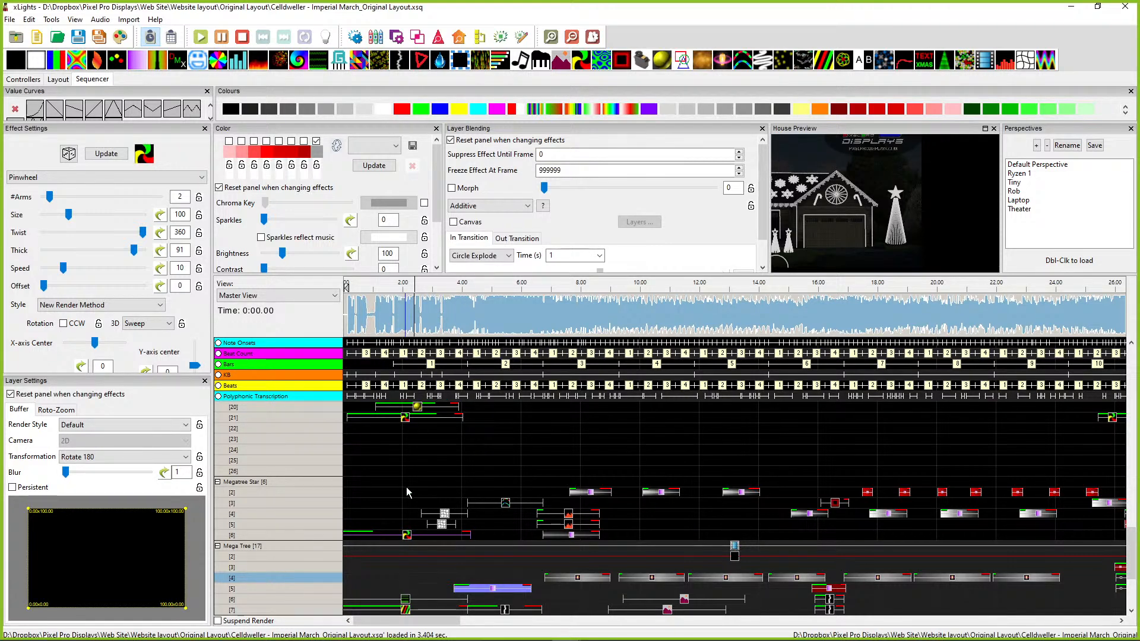
scroll(398, 463, "up", 2)
scroll(594, 429, "up", 5)
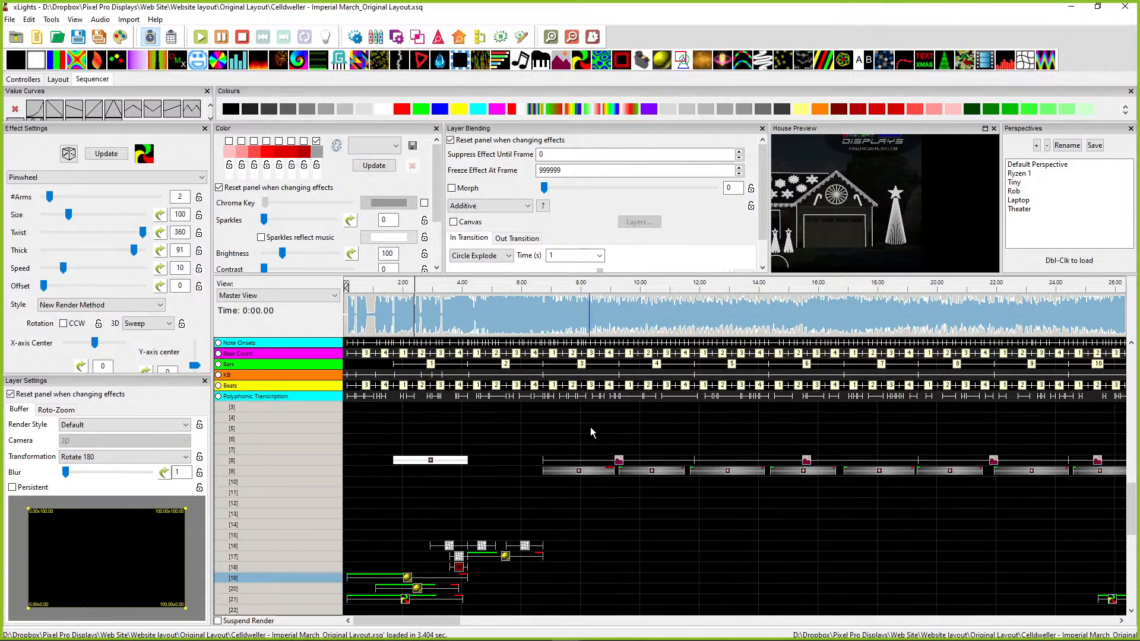
Step: Place the time marker just before the 2-second mark and bring the whole house into the House Preview
left_click(409, 319)
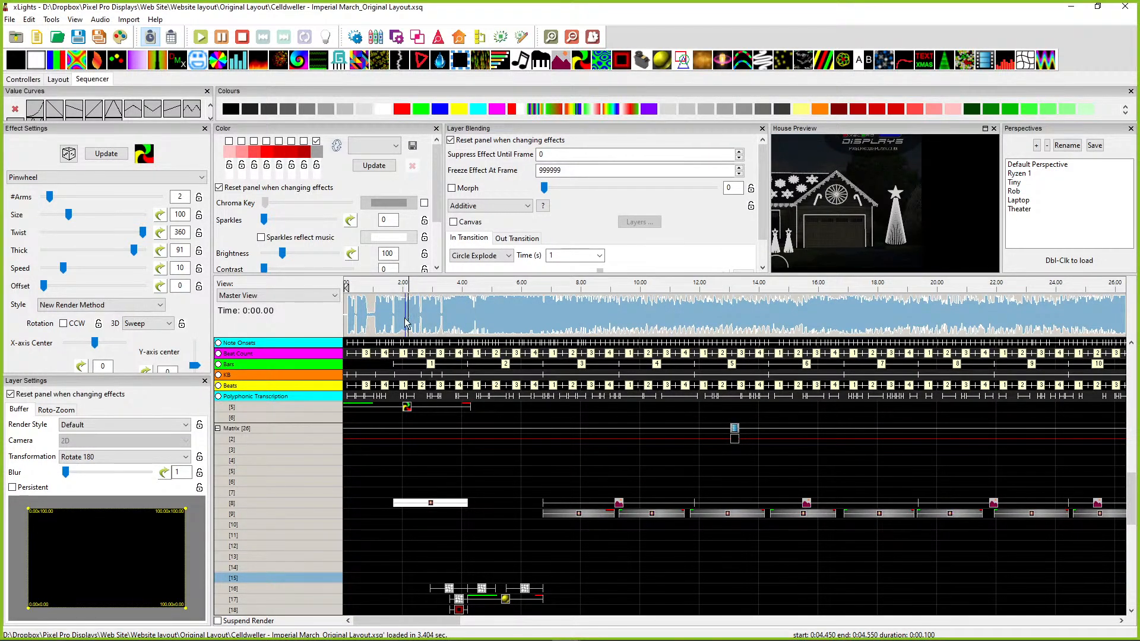
left_click(394, 326)
left_click_drag(834, 203, 913, 194)
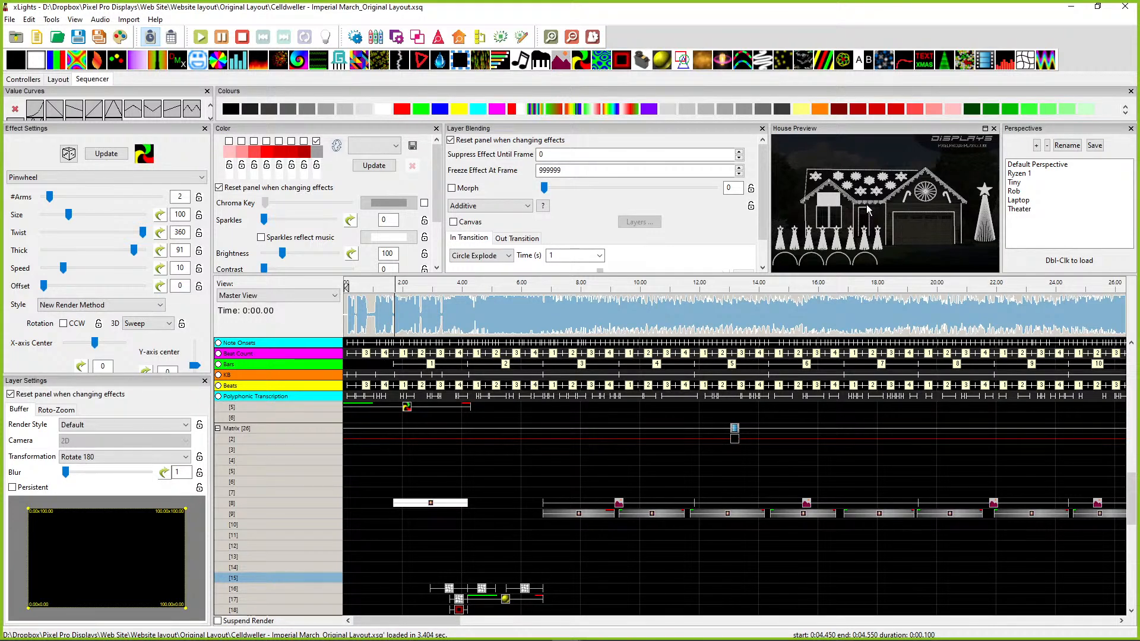
Step: Check the show directory and controller list, and return to the Original Layout house model view
left_click(57, 80)
scroll(46, 184, "down", 5)
scroll(45, 184, "up", 5)
left_click(23, 79)
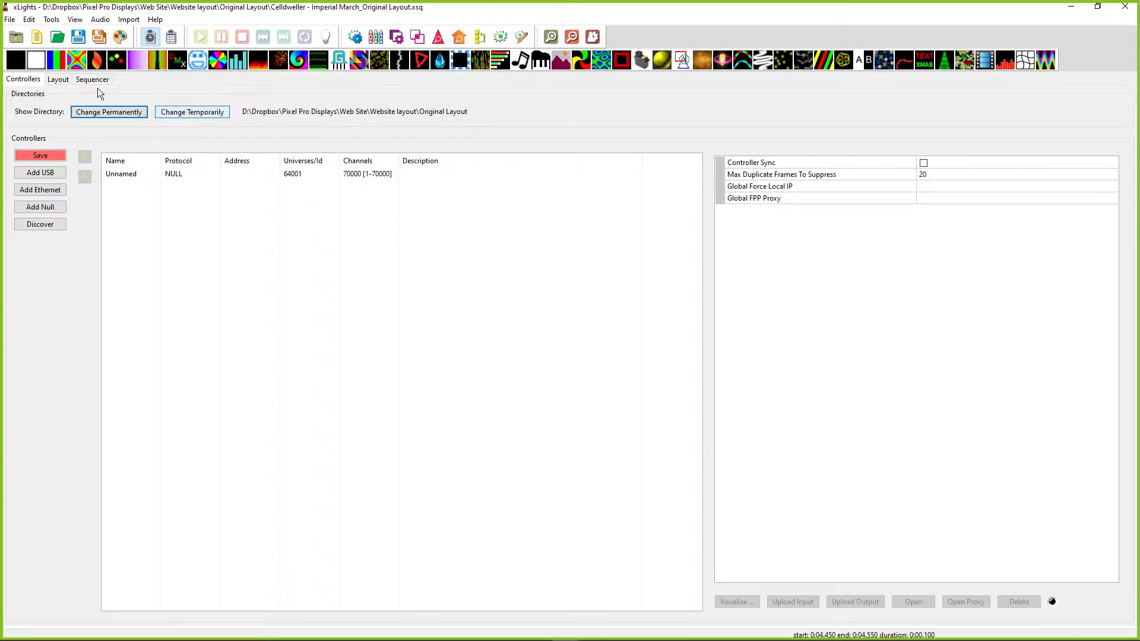
left_click(55, 80)
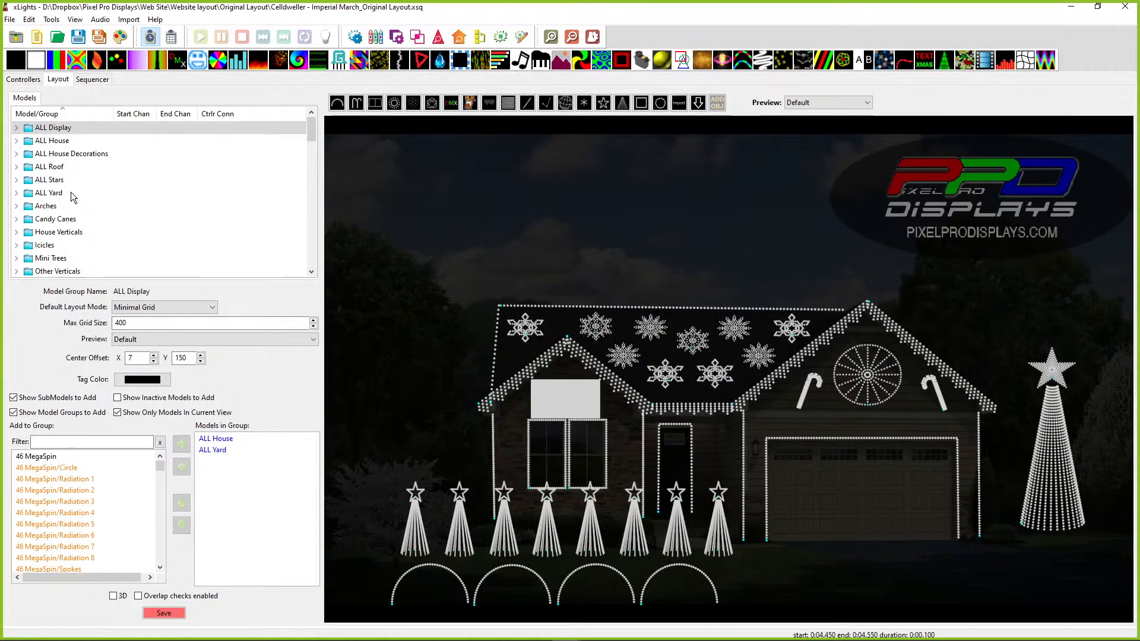
Step: Examine which models the ALL House, ALL Roof, ALL Yard and Candy Canes groups cover in the Original Layout
left_click(48, 143)
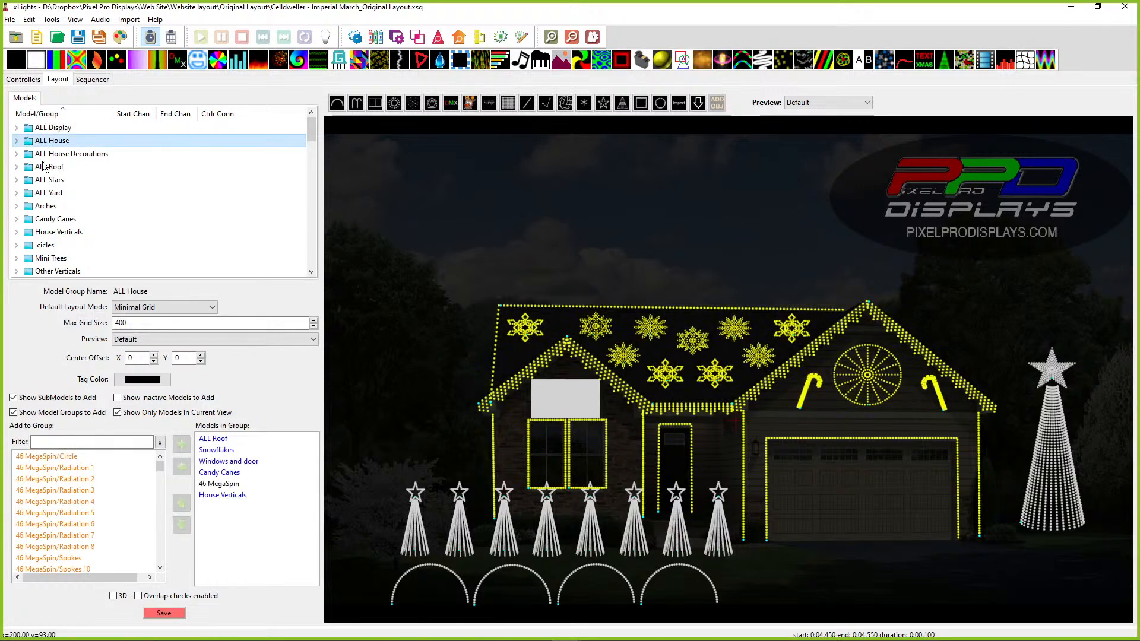
left_click(44, 167)
left_click(54, 192)
left_click(51, 219)
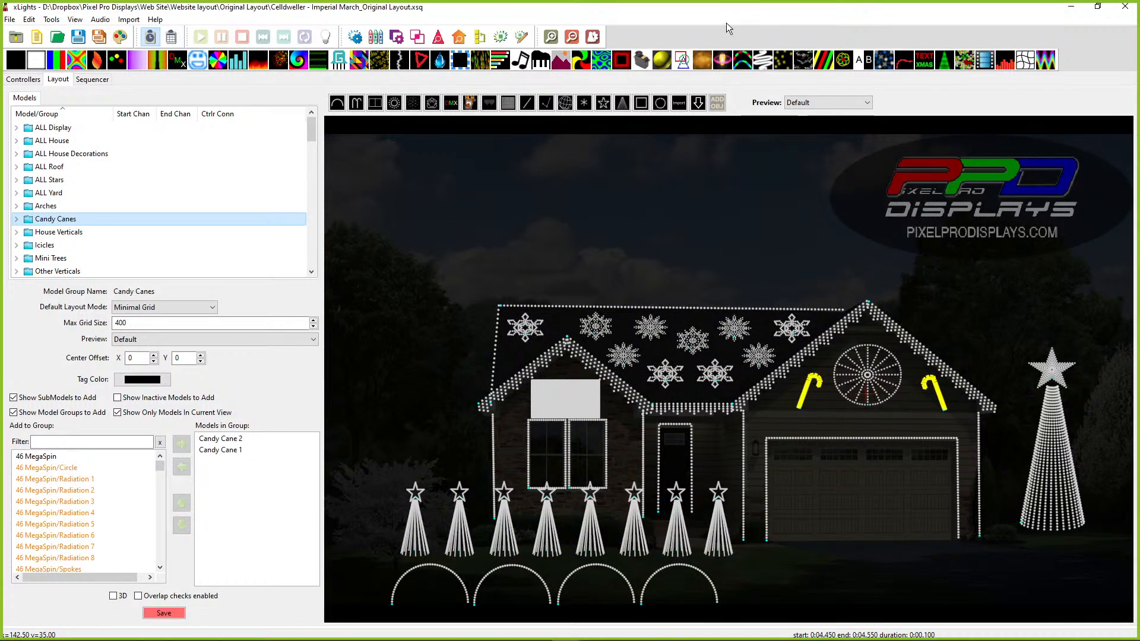
Step: Uncover the other display layout behind the Original Layout window and examine its House outline group
double_click(647, 13)
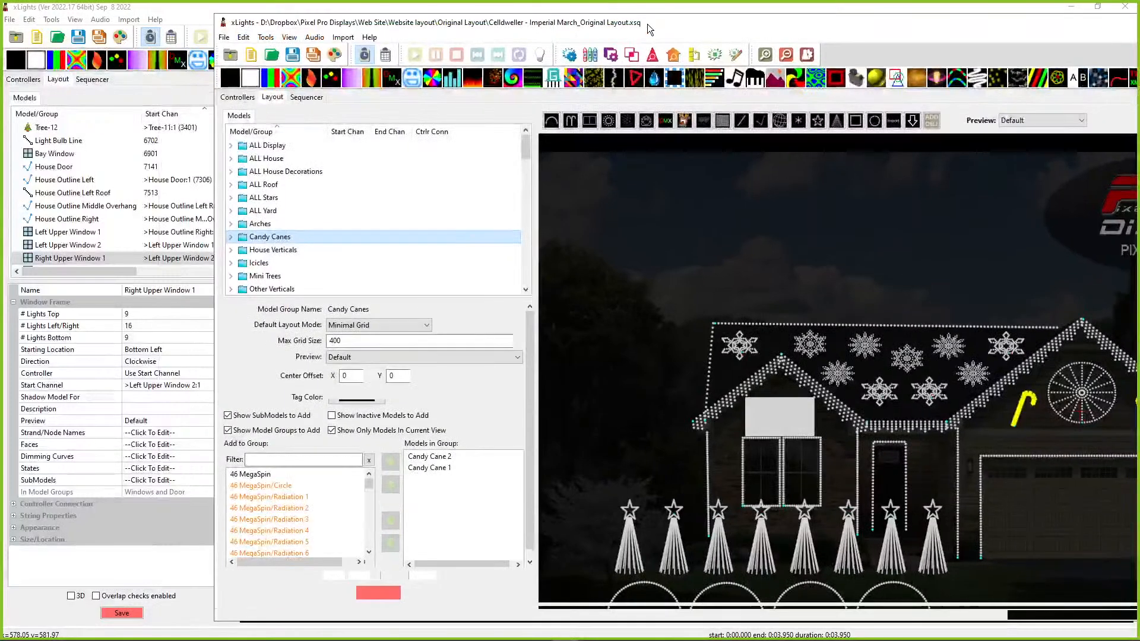
left_click_drag(285, 22, 1051, 28)
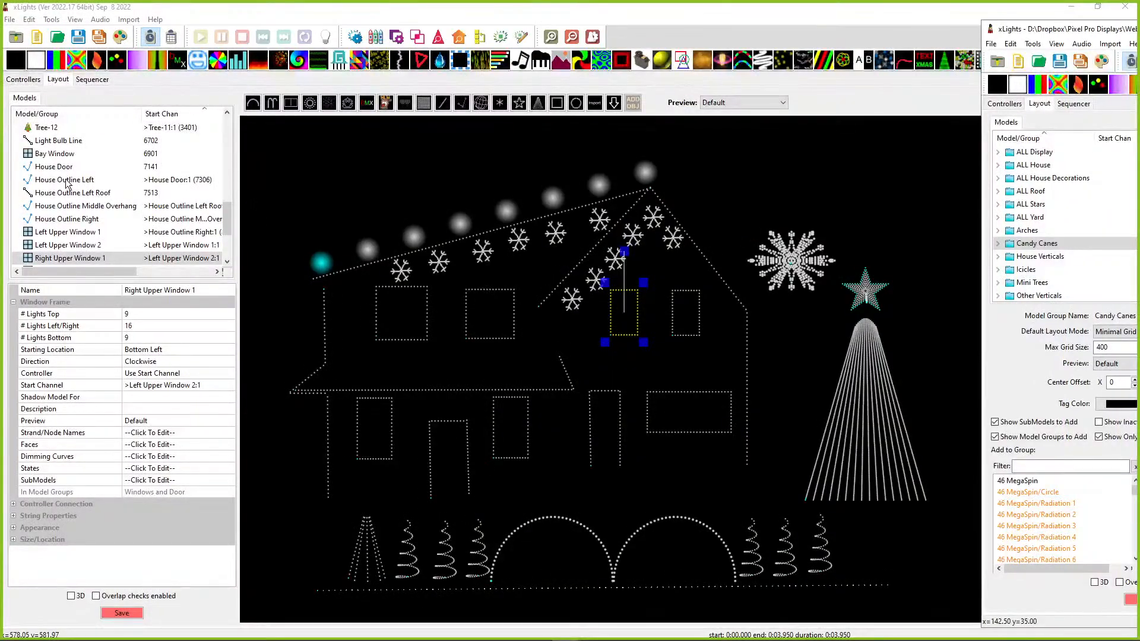
scroll(67, 184, "up", 3)
left_click(44, 141)
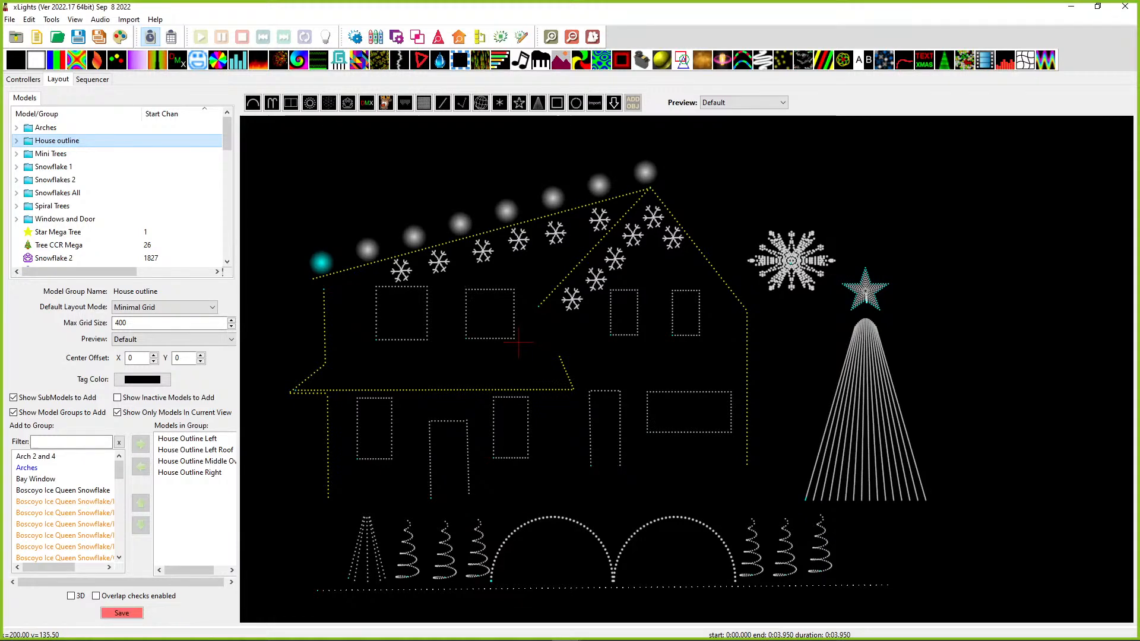
mouse_move(1139, 47)
left_mouse_down()
mouse_move(452, 44)
mouse_move(1139, 46)
left_mouse_up()
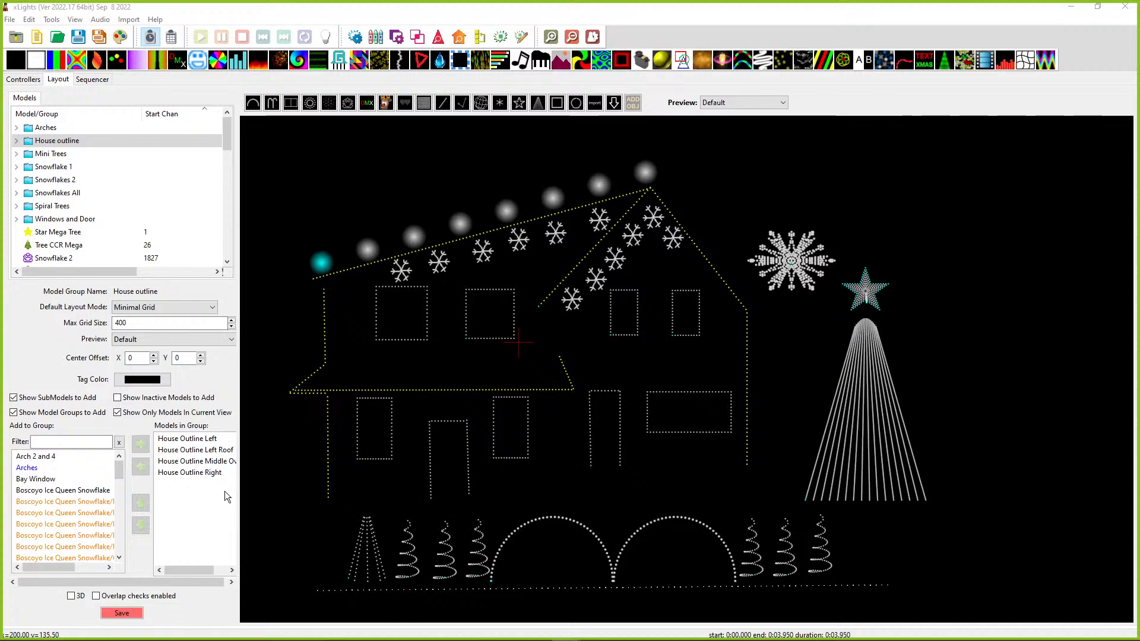
Step: Create a new group named Floods from the Flood Lights model along the roofline
left_click(323, 264)
right_click(54, 259)
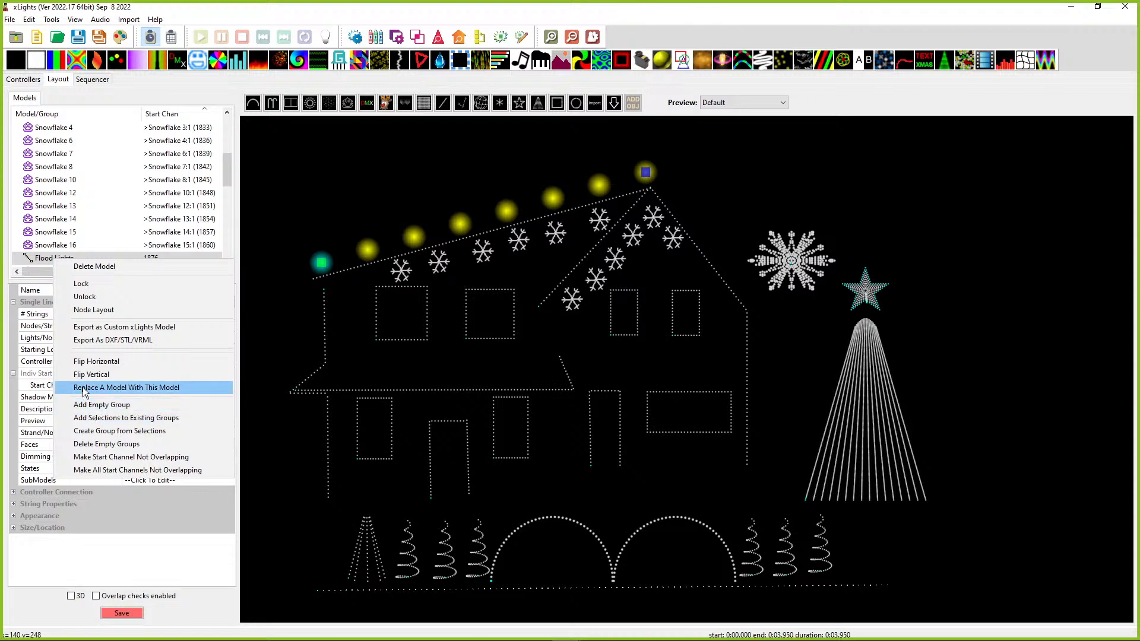
left_click(90, 431)
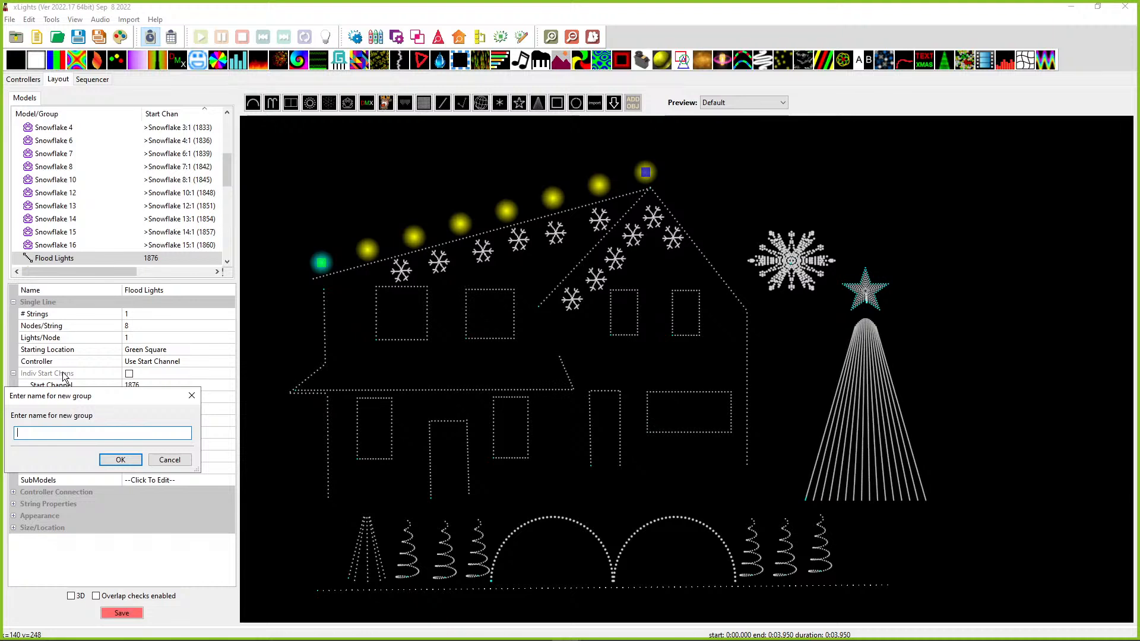
type("Floods")
key("Return")
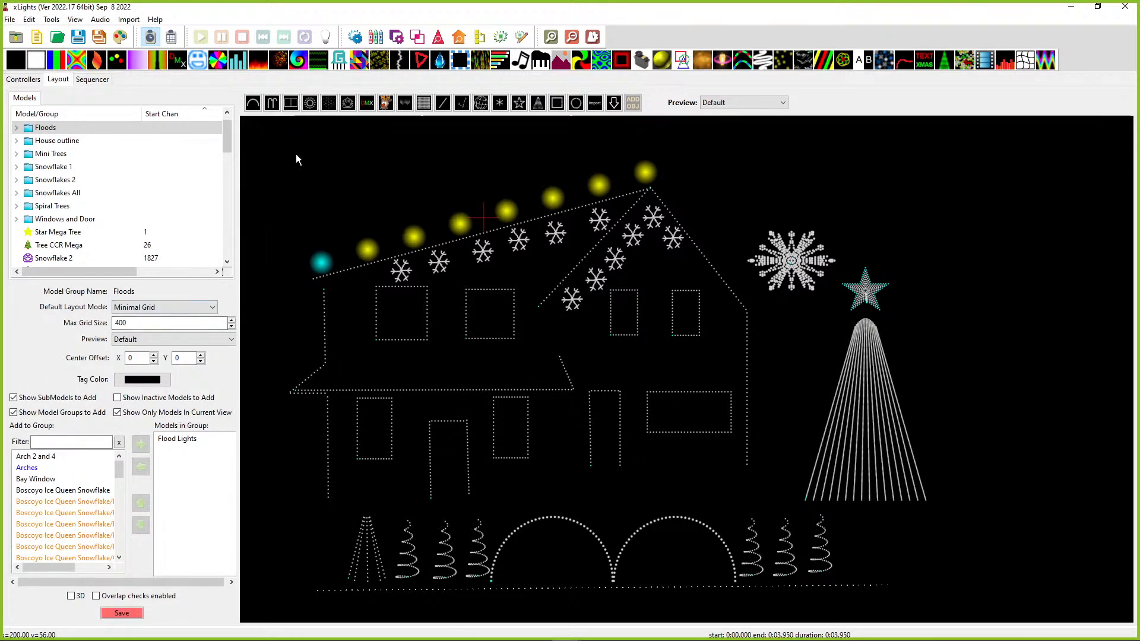
Step: Create a group named All House from the house outlines, windows, flood lights, small snowflakes and the large snowflake
left_click_drag(279, 134, 840, 487)
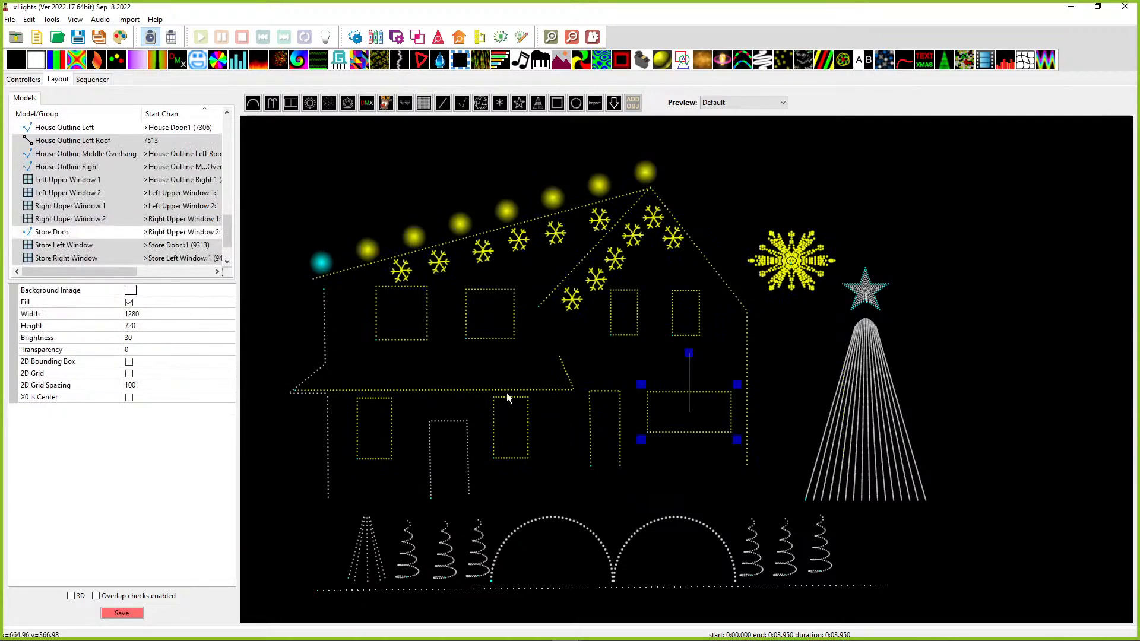
right_click(313, 340)
left_click(343, 177)
type("All House")
key("Return")
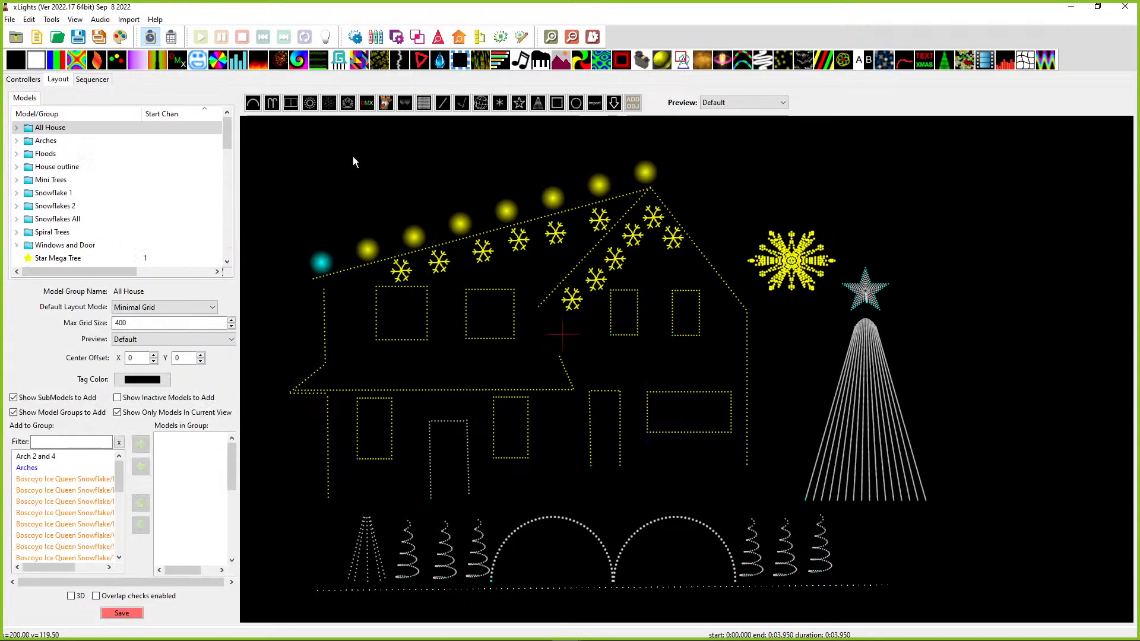
Step: Add the Store Door model to the existing All House group
left_click(433, 462)
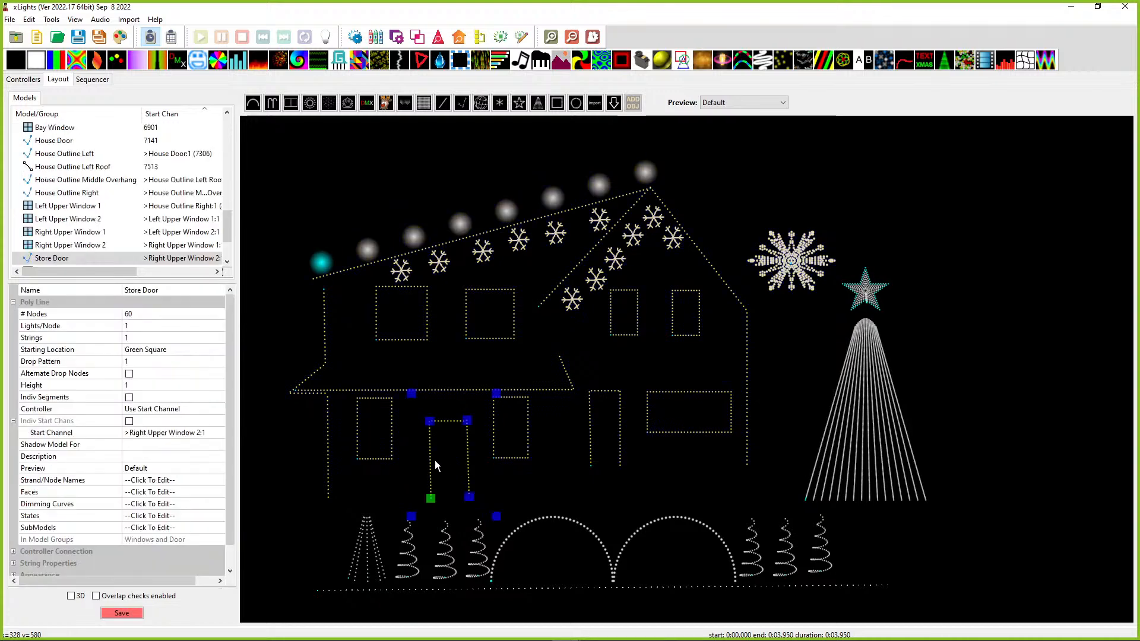
right_click(434, 460)
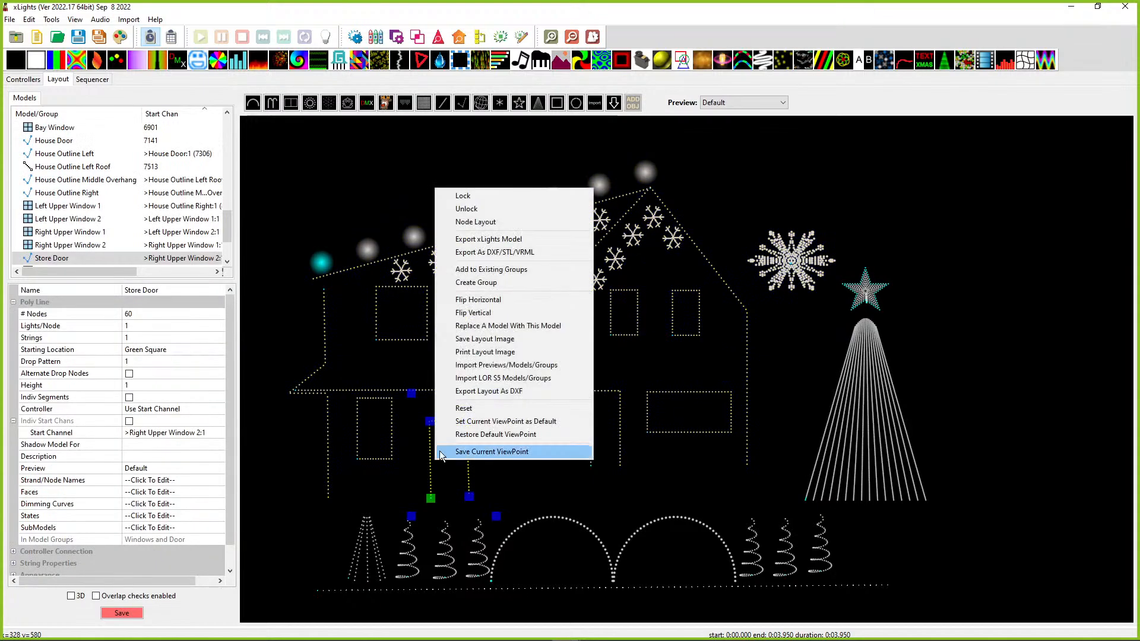
left_click(461, 270)
left_click(450, 346)
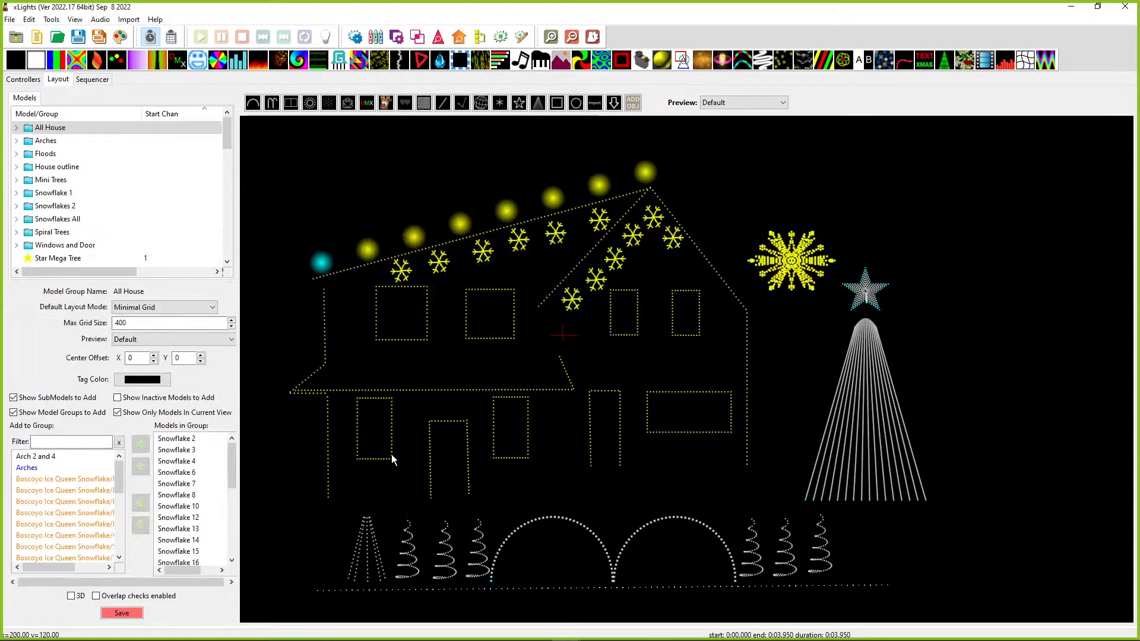
Step: Create a group named All Yard from the spiral trees, mini tree, arches and light bulb line in front of the house
left_click_drag(264, 485, 723, 567)
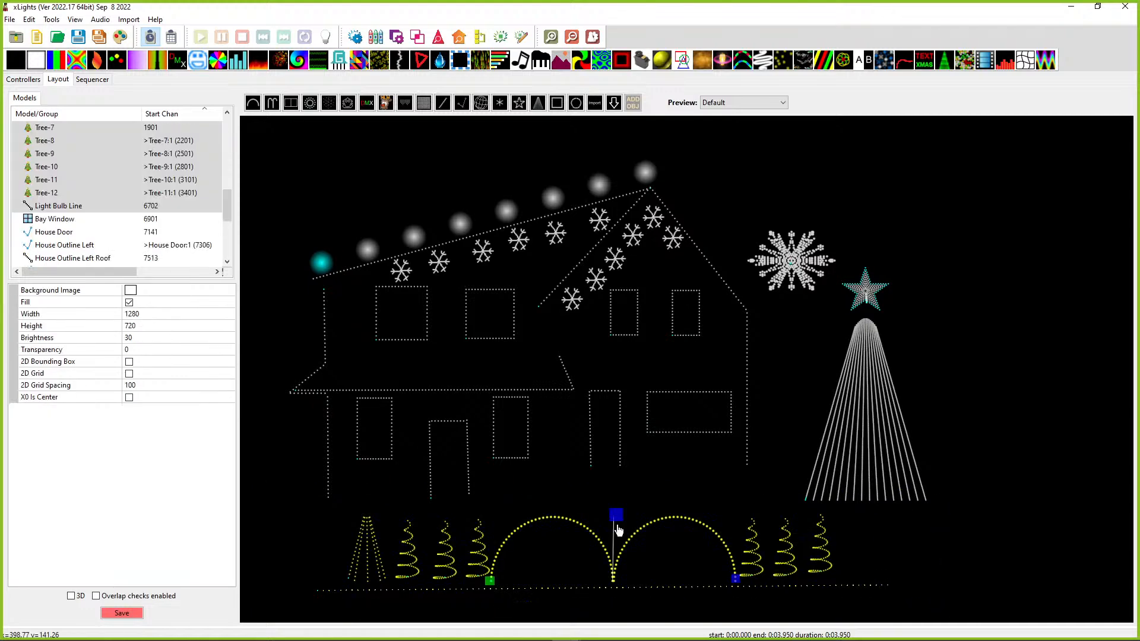
right_click(531, 505)
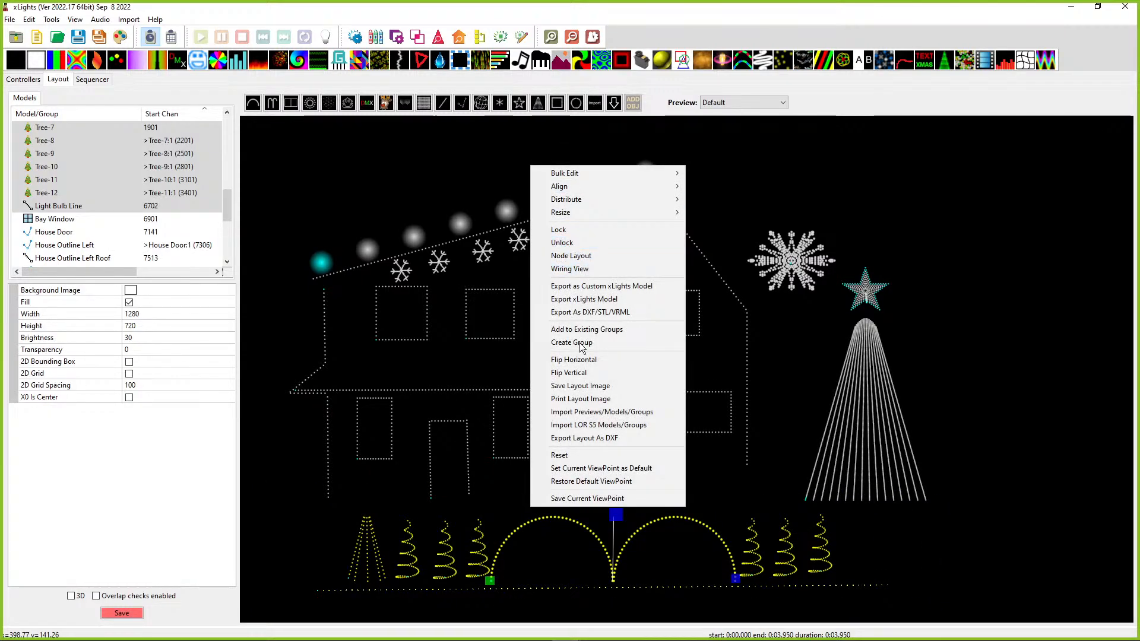
left_click(559, 343)
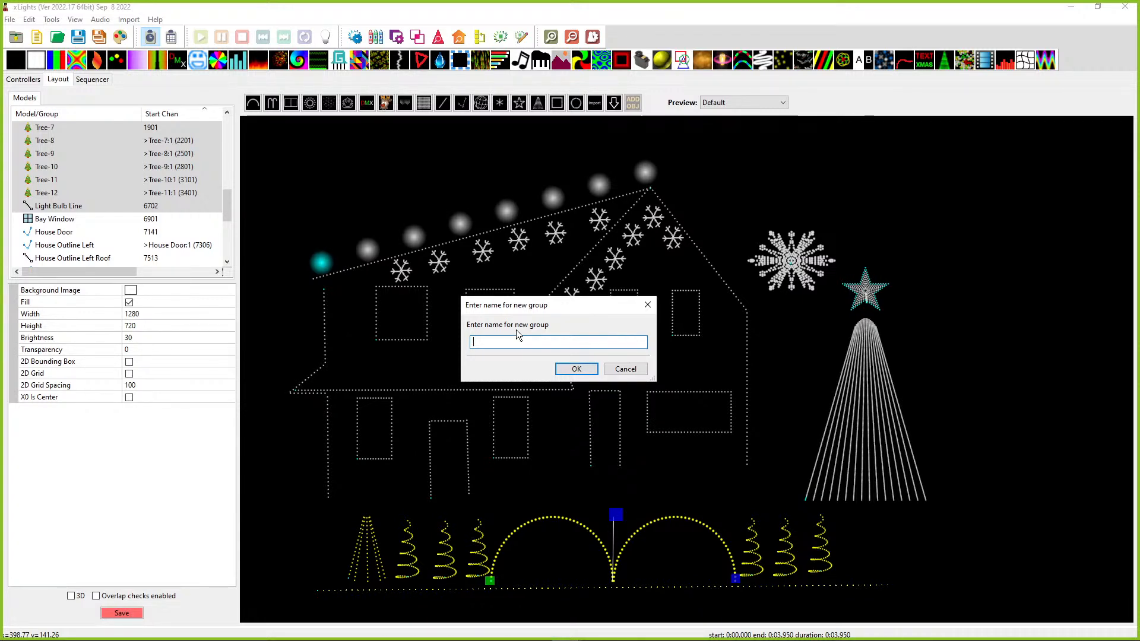
type("All Yard")
key("Return")
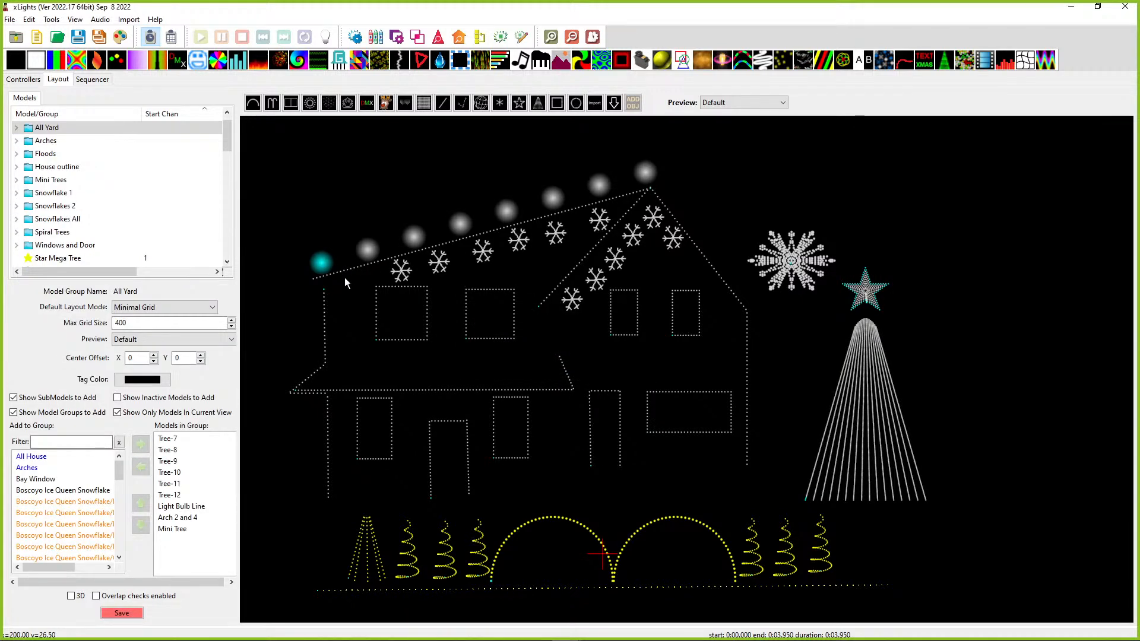
Step: Add the Boscoyo Ice Queen Snowflake to the existing Snowflakes All group
left_click(35, 221)
right_click(35, 221)
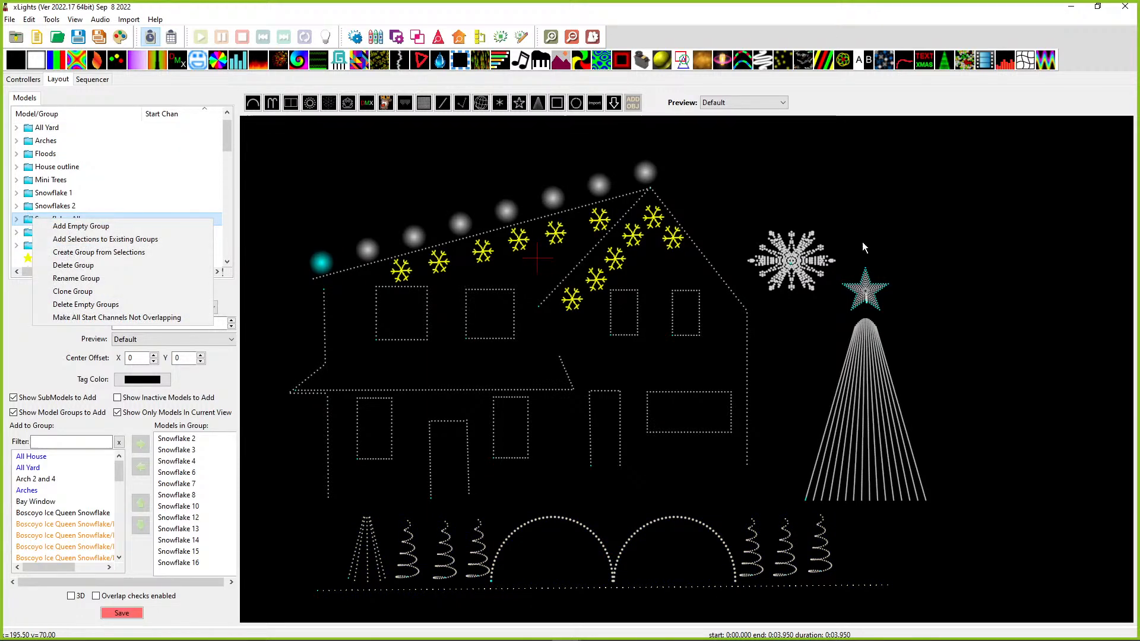
left_click(804, 279)
right_click(804, 279)
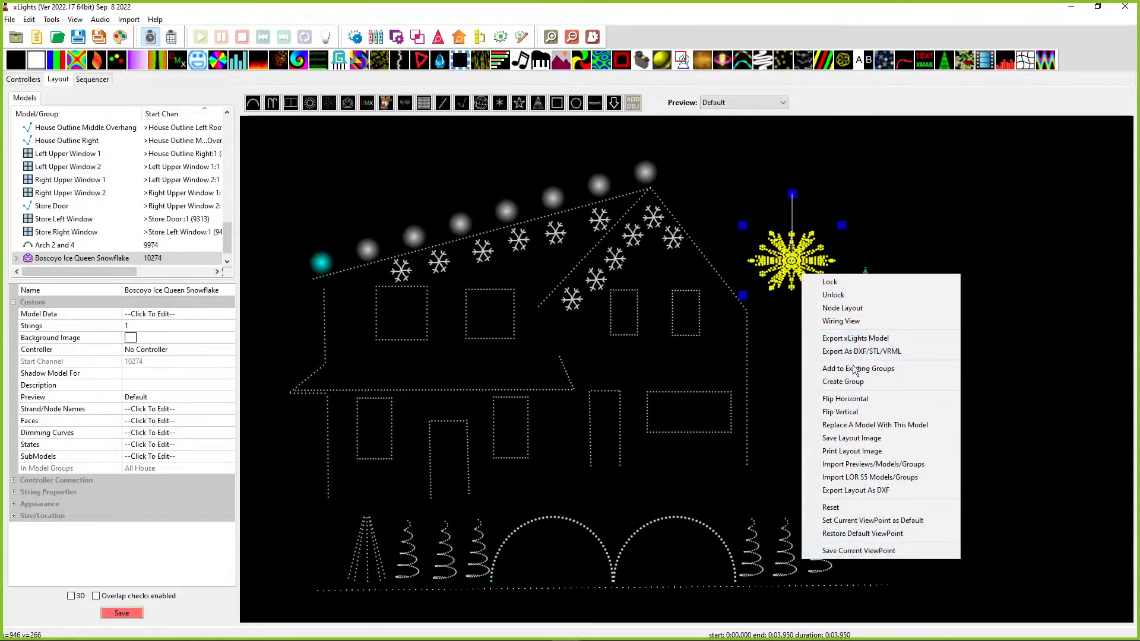
left_click(818, 370)
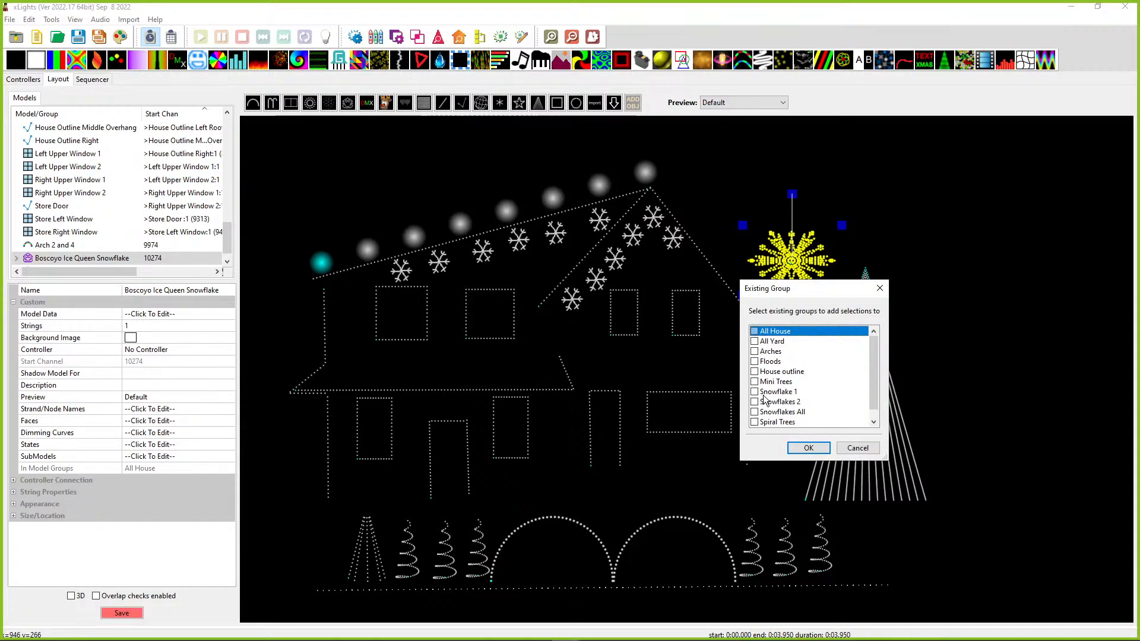
left_click(763, 412)
left_click(754, 411)
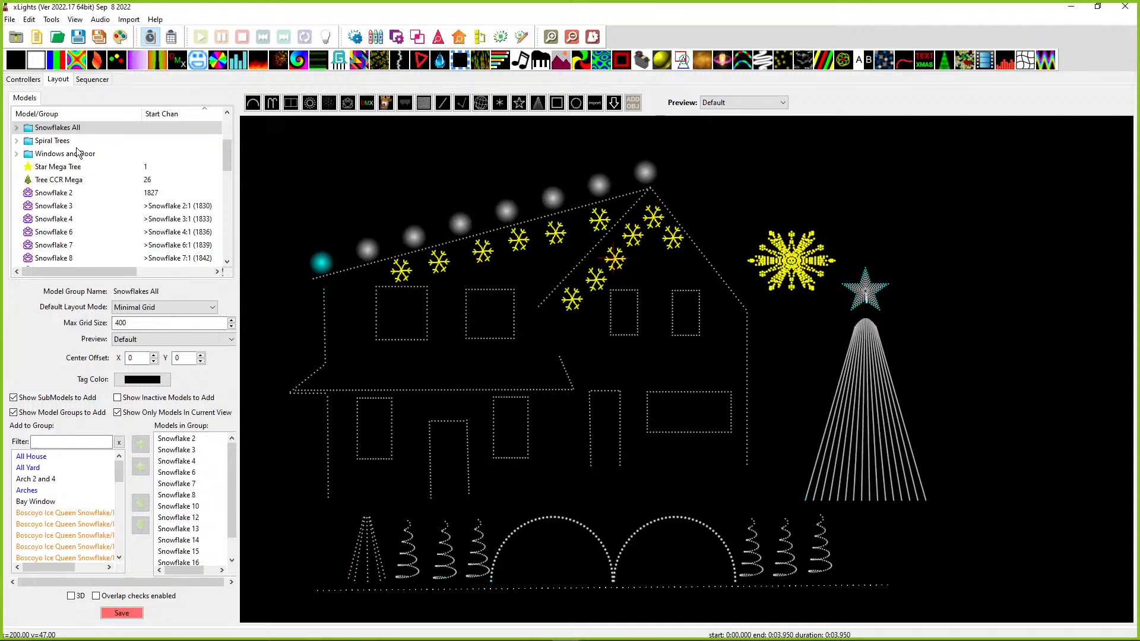
Step: Clone the Snowflakes All group and rename the copy All House Decorations
right_click(59, 126)
left_click(49, 129)
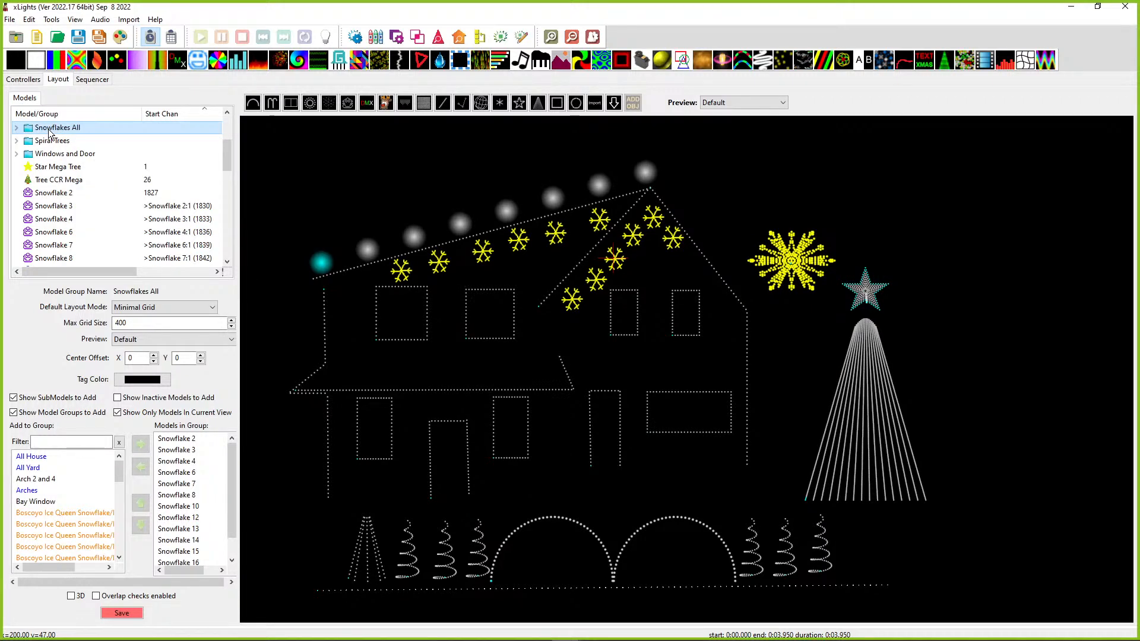
right_click(49, 129)
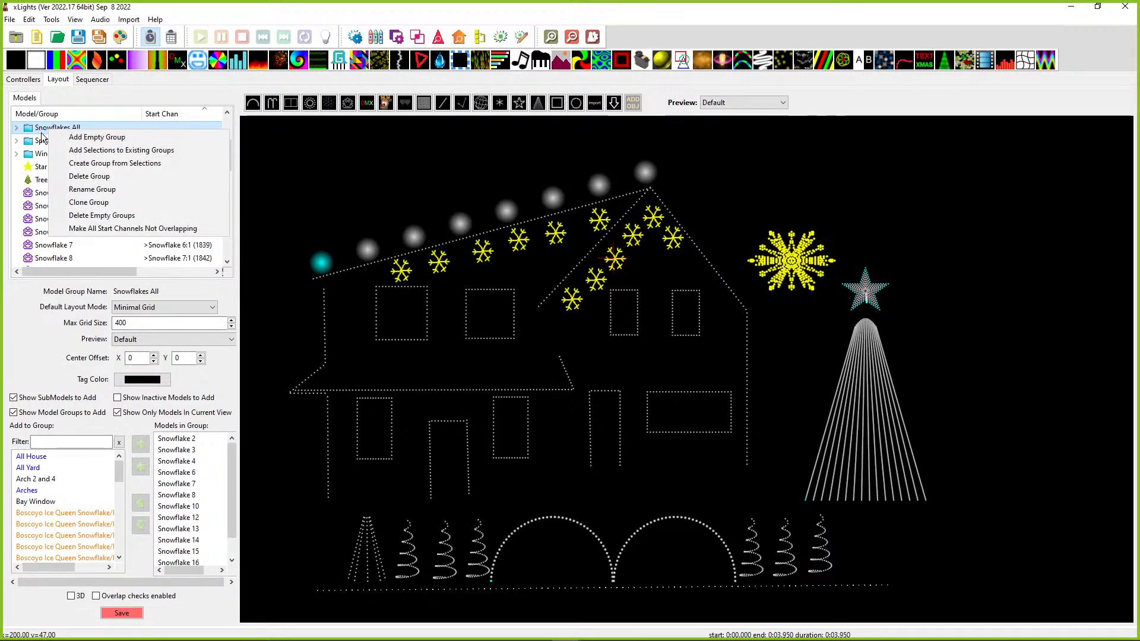
left_click(89, 202)
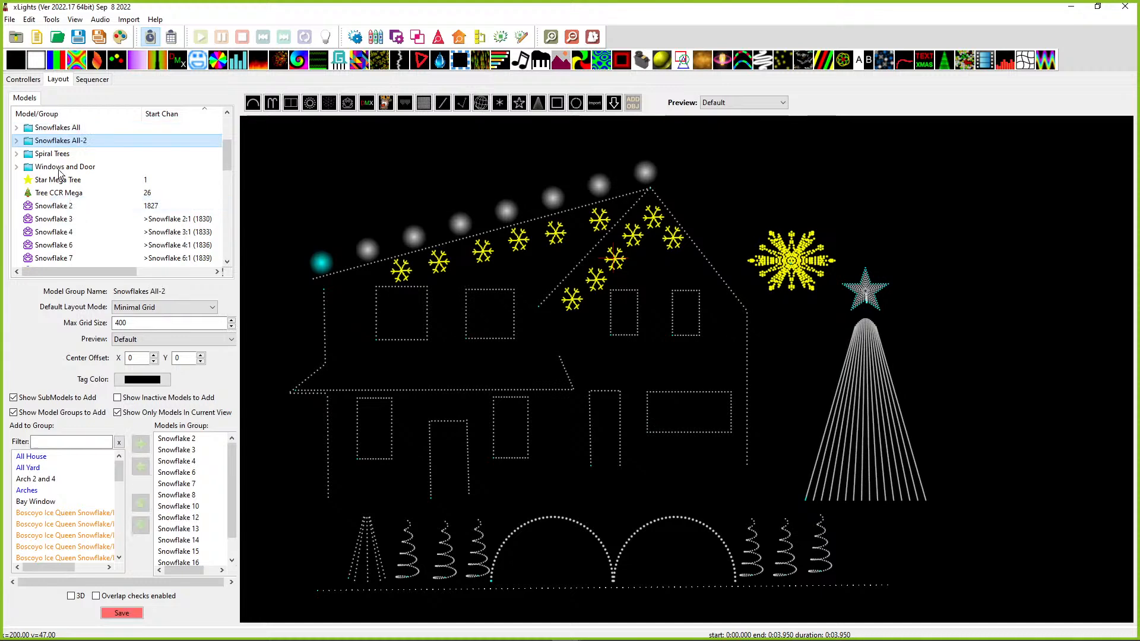
right_click(50, 143)
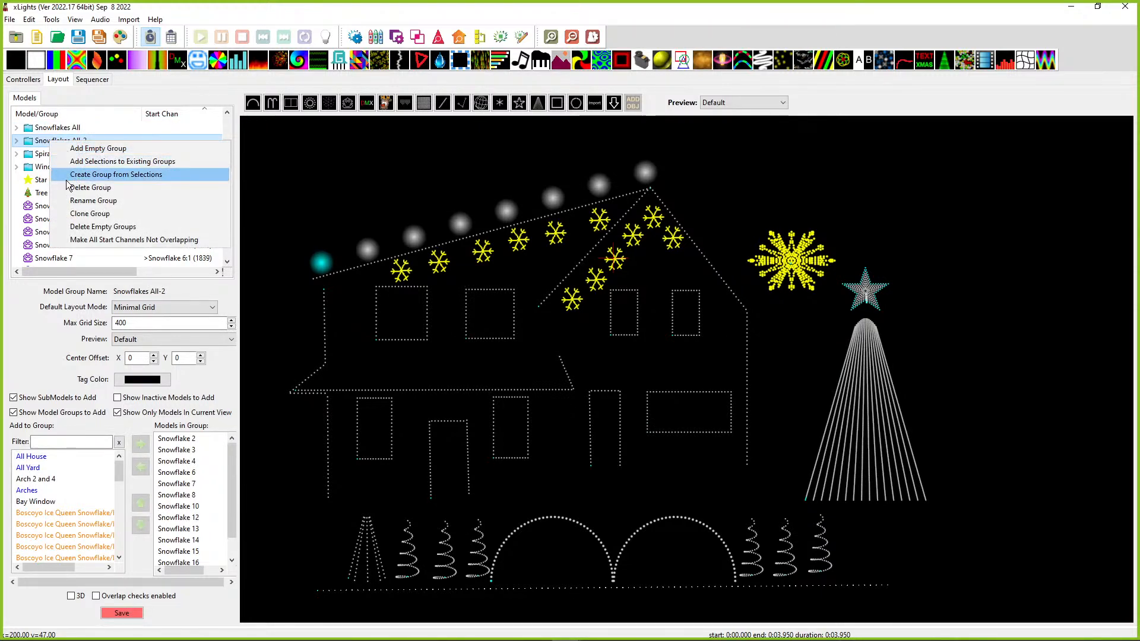
left_click(74, 202)
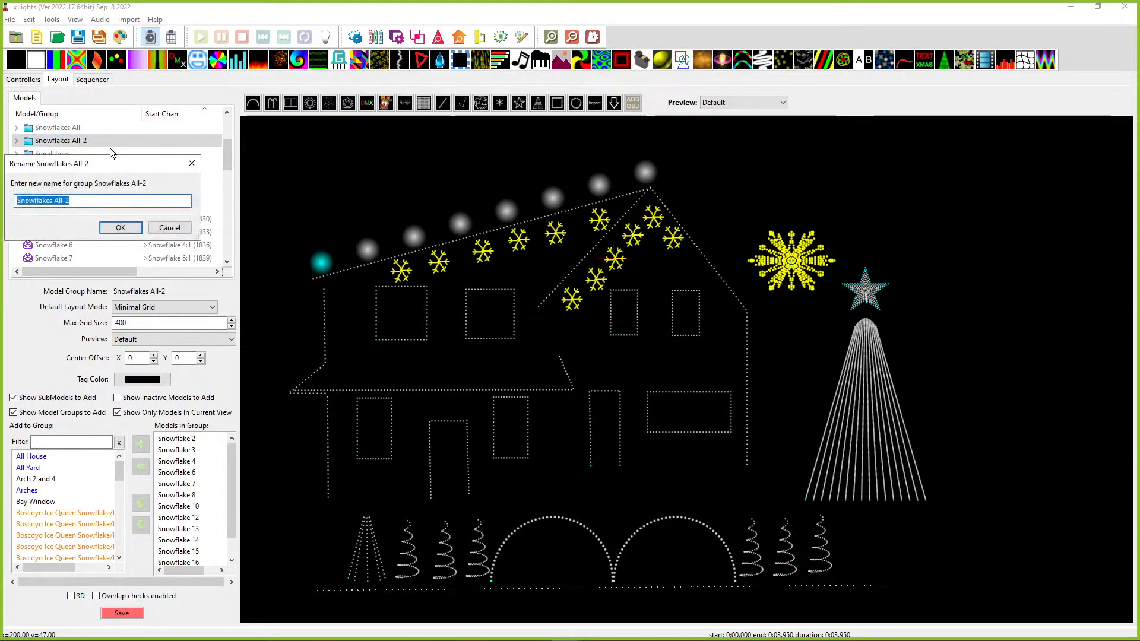
type("All House Dec")
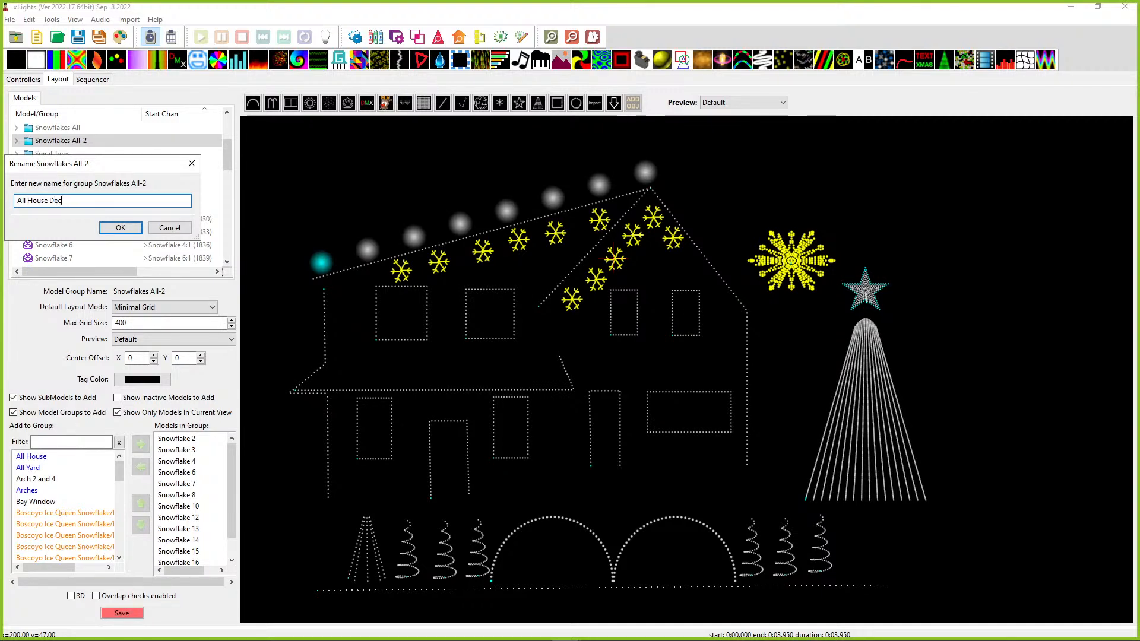
type("orations")
key("Return")
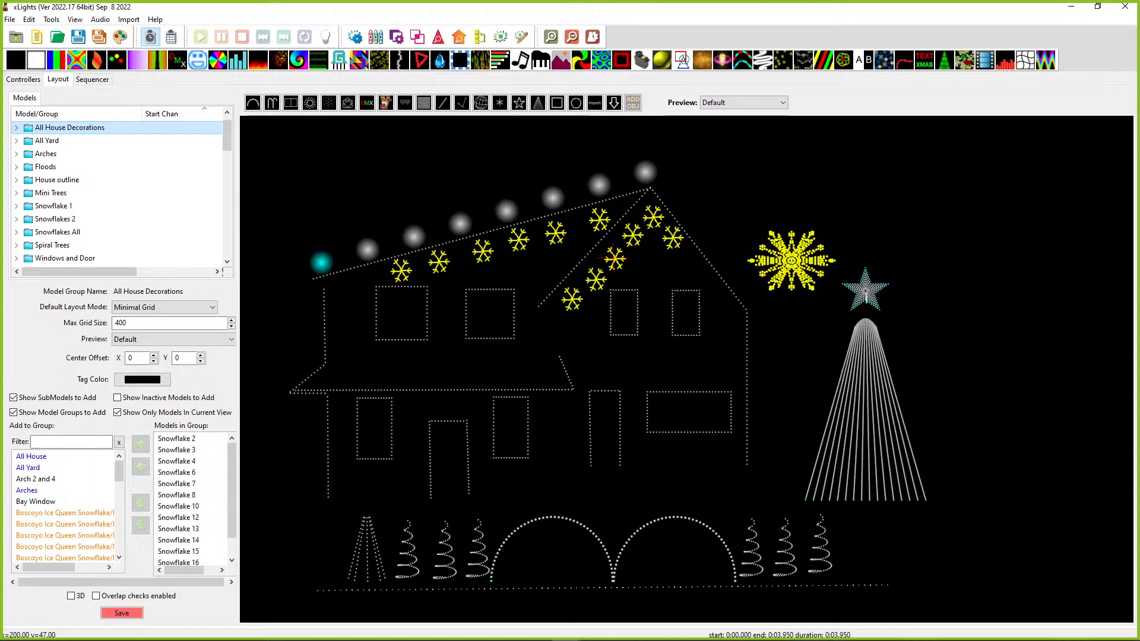
Step: Compare the Original Layout's ALL House Decorations group with the new All House Decorations group in the other layout
left_click_drag(1139, 21, 507, 22)
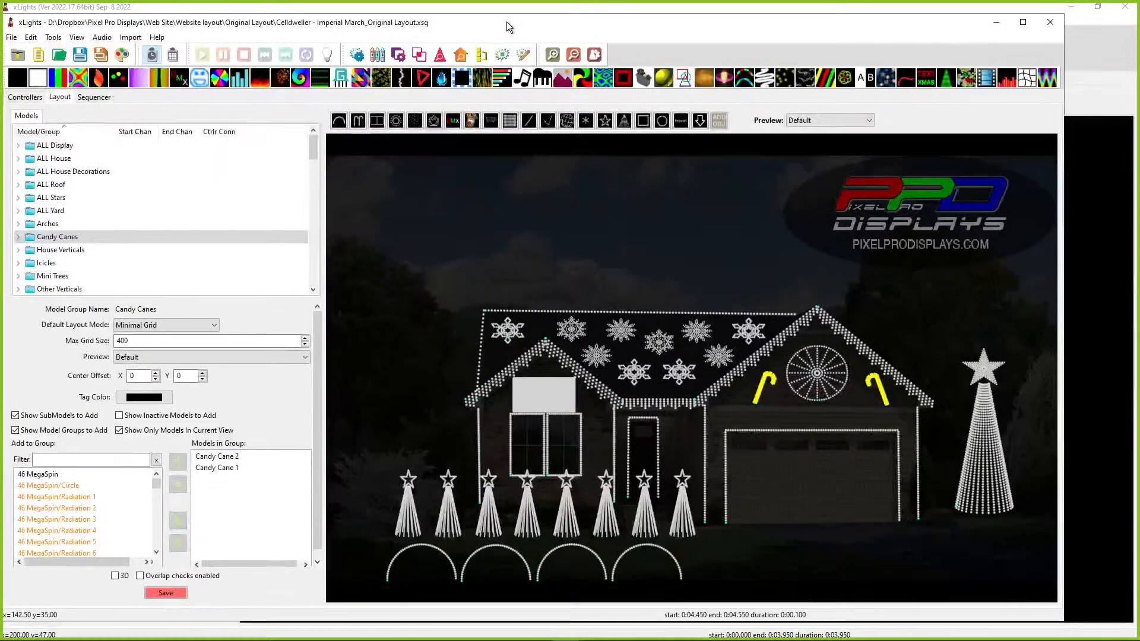
left_click(68, 171)
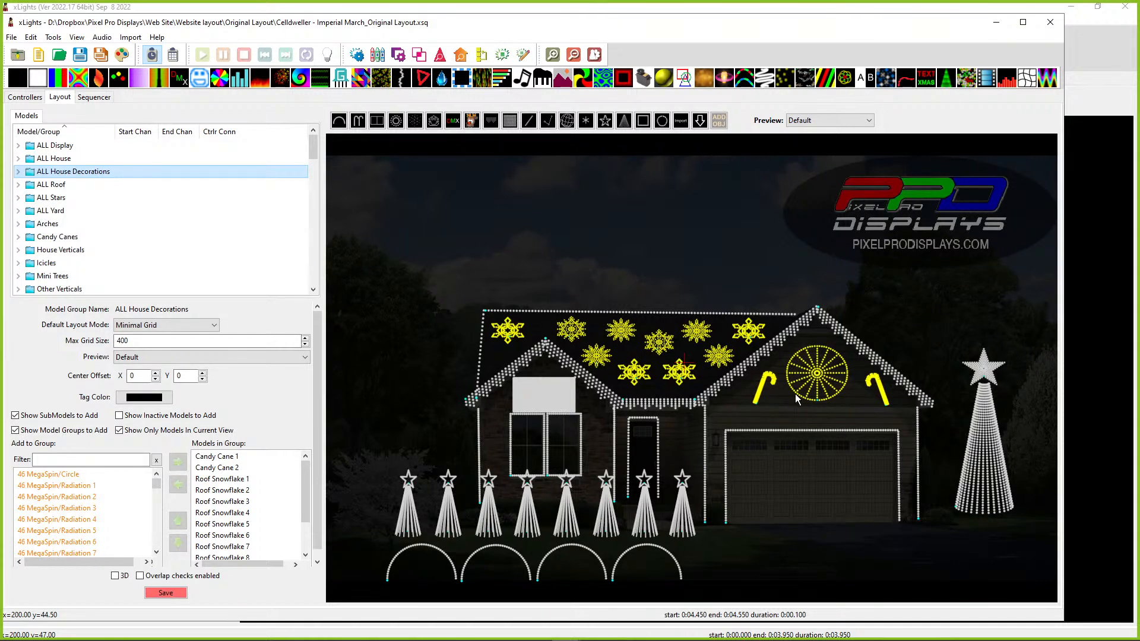
left_click_drag(275, 28, 1139, 136)
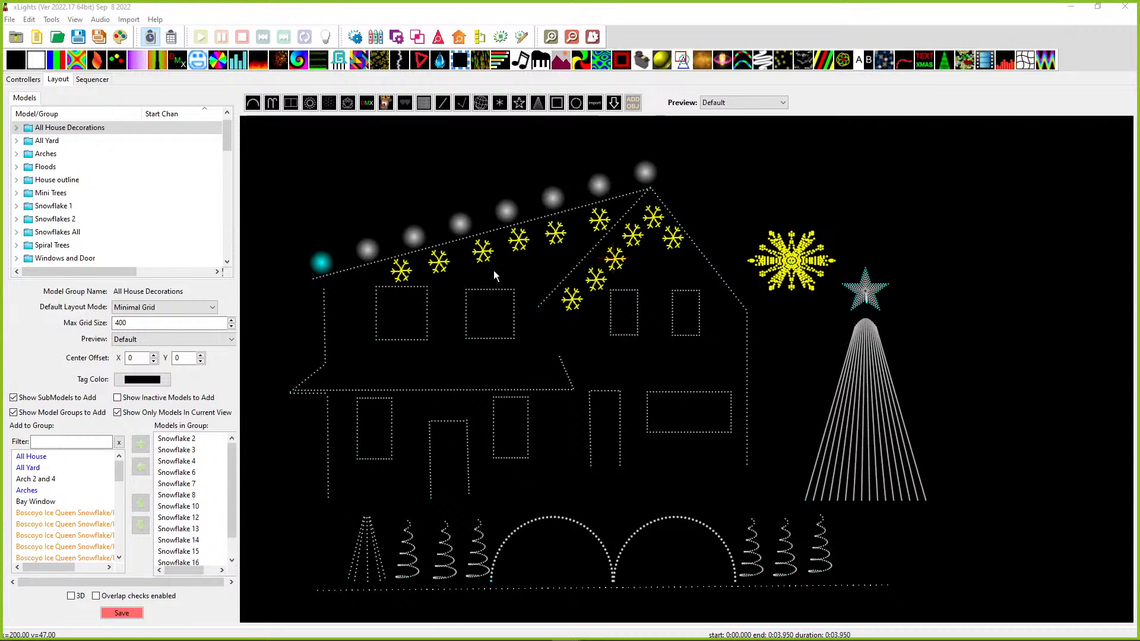
left_click(64, 127)
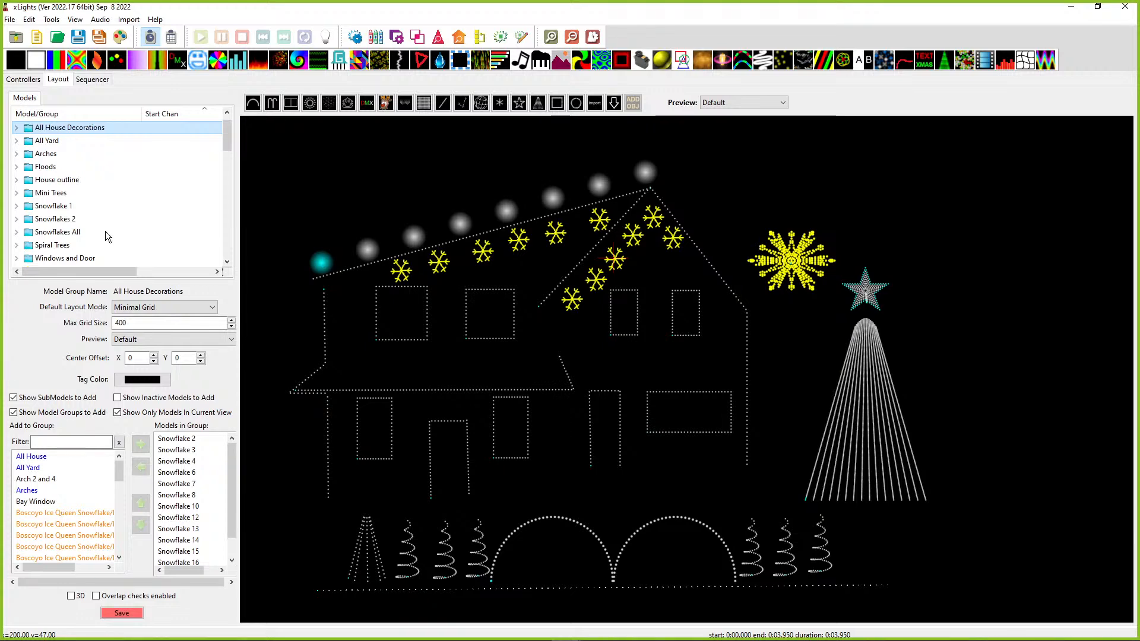
Step: Move the Boscoyo Ice Queen Snowflake slightly upward and closer to the house's roof
left_click_drag(760, 249, 749, 242)
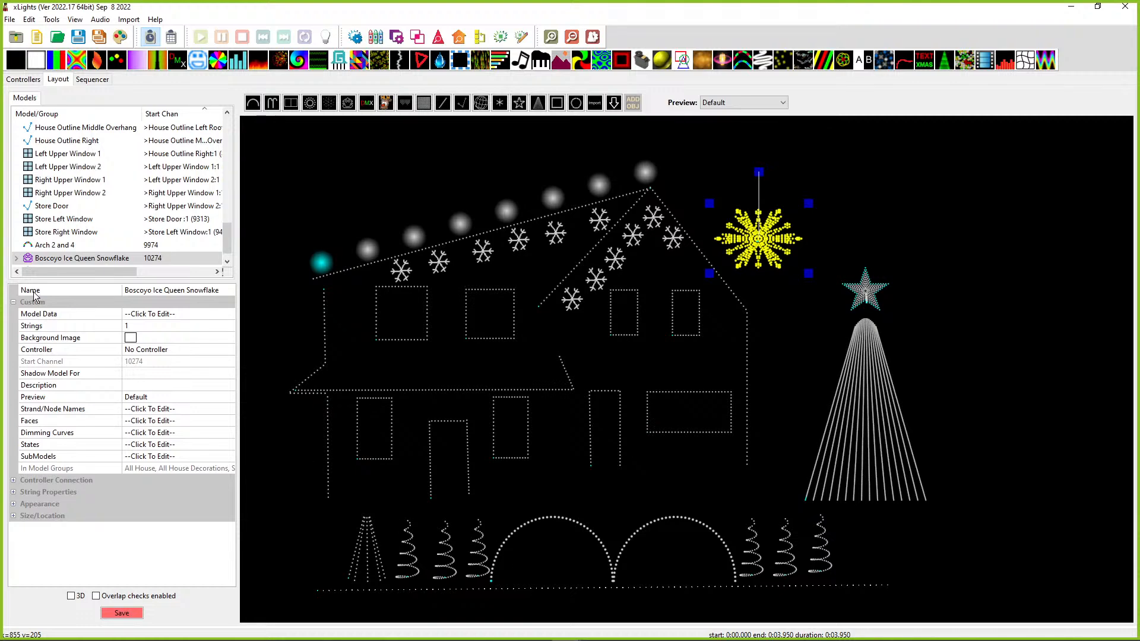
scroll(47, 231, "up", 8)
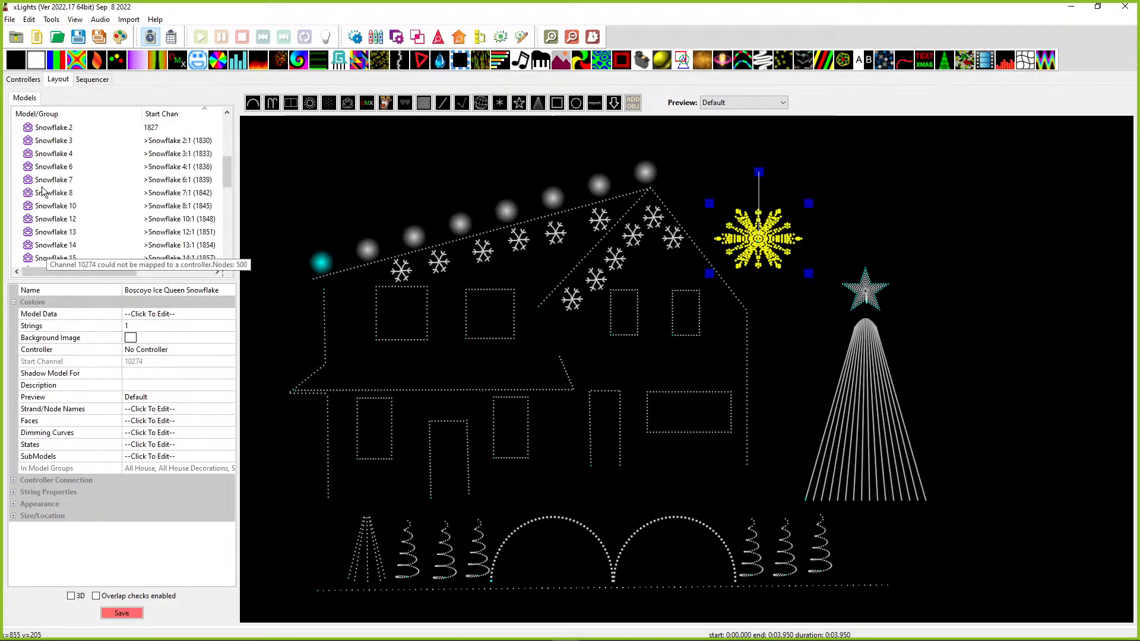
Step: Create a group named Yard Boarder from the Light Bulb Line model along the yard's front edge and save the layout
scroll(50, 190, "down", 9)
left_click(518, 587)
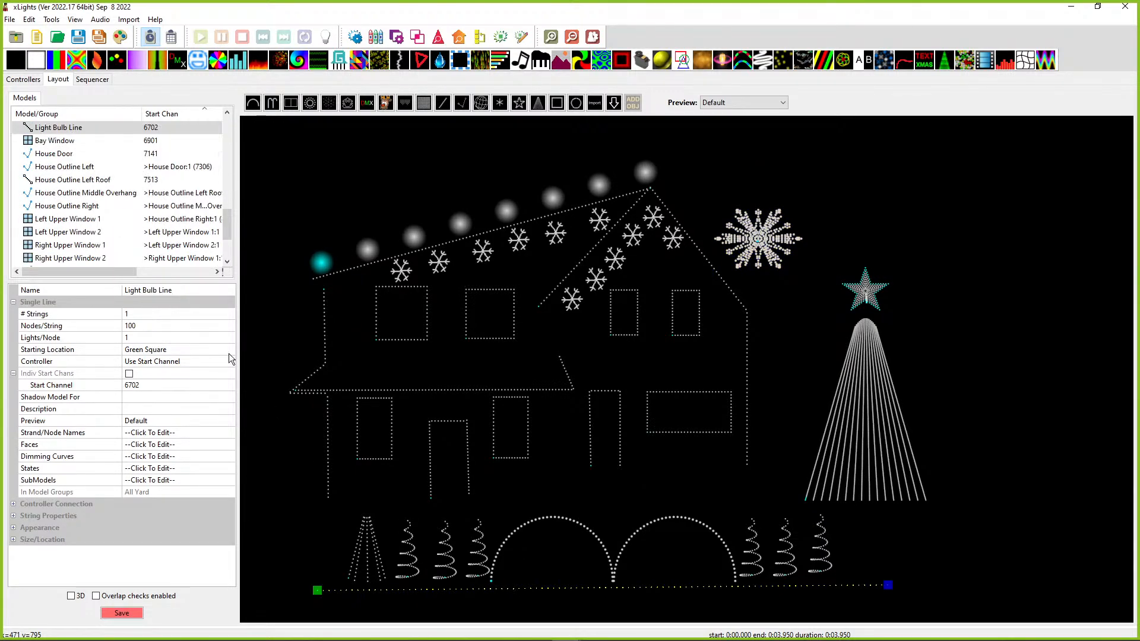
scroll(64, 172, "down", 2)
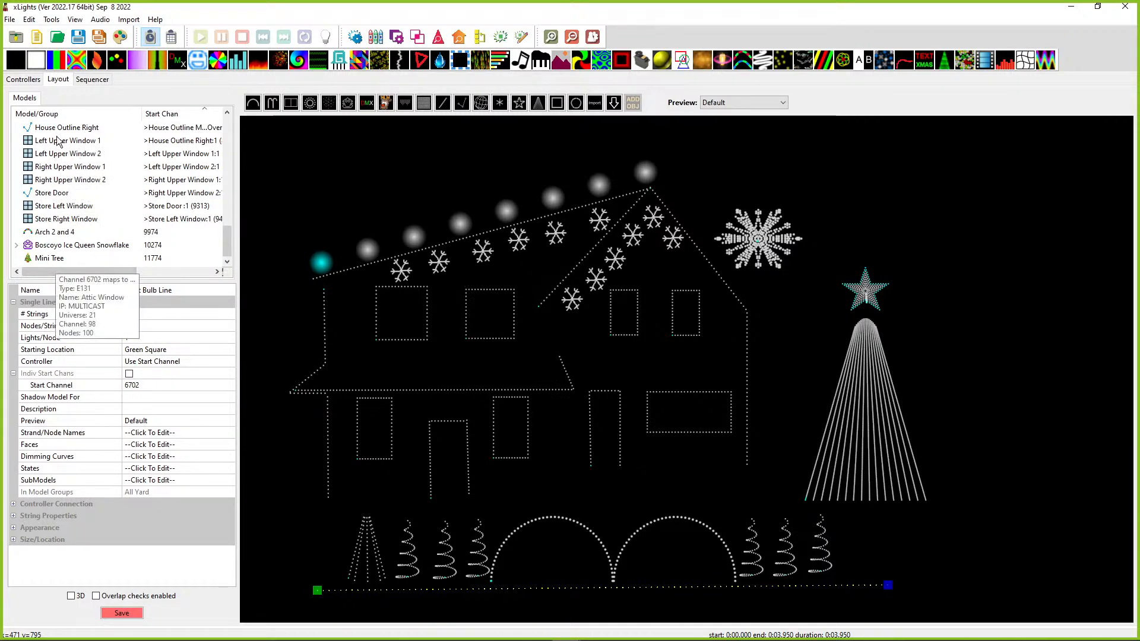
scroll(60, 190, "up", 4)
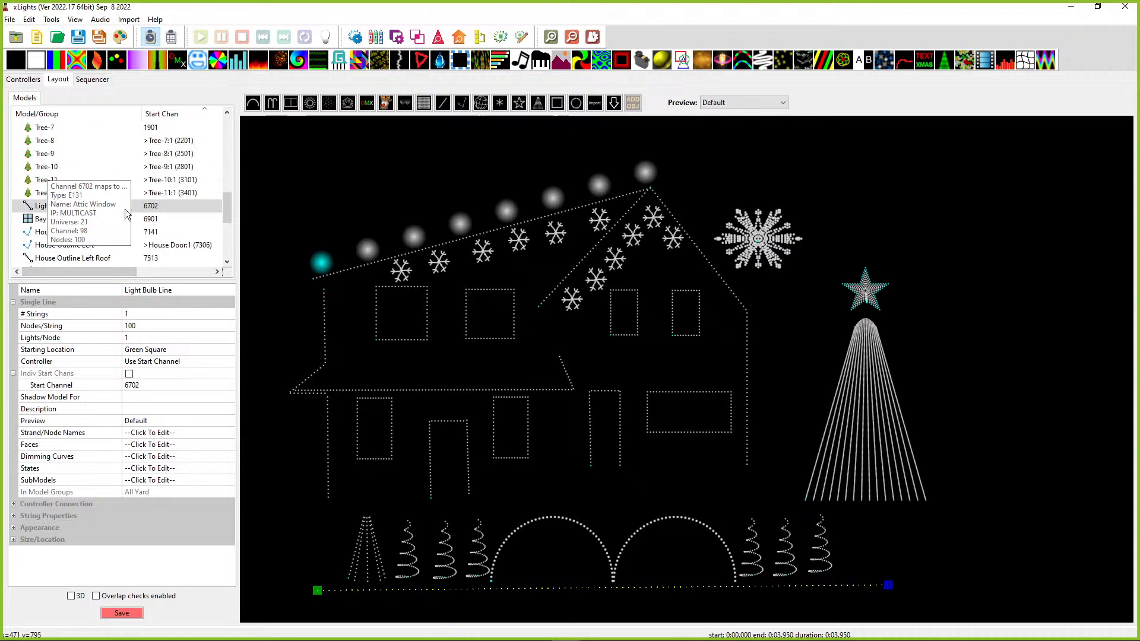
right_click(90, 209)
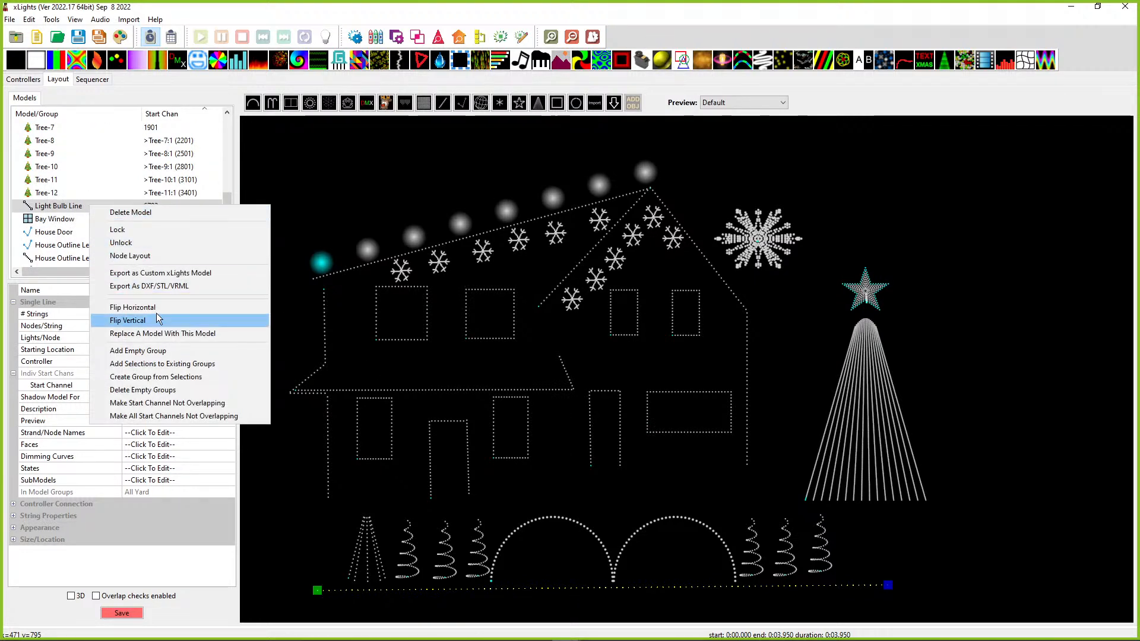
left_click(117, 377)
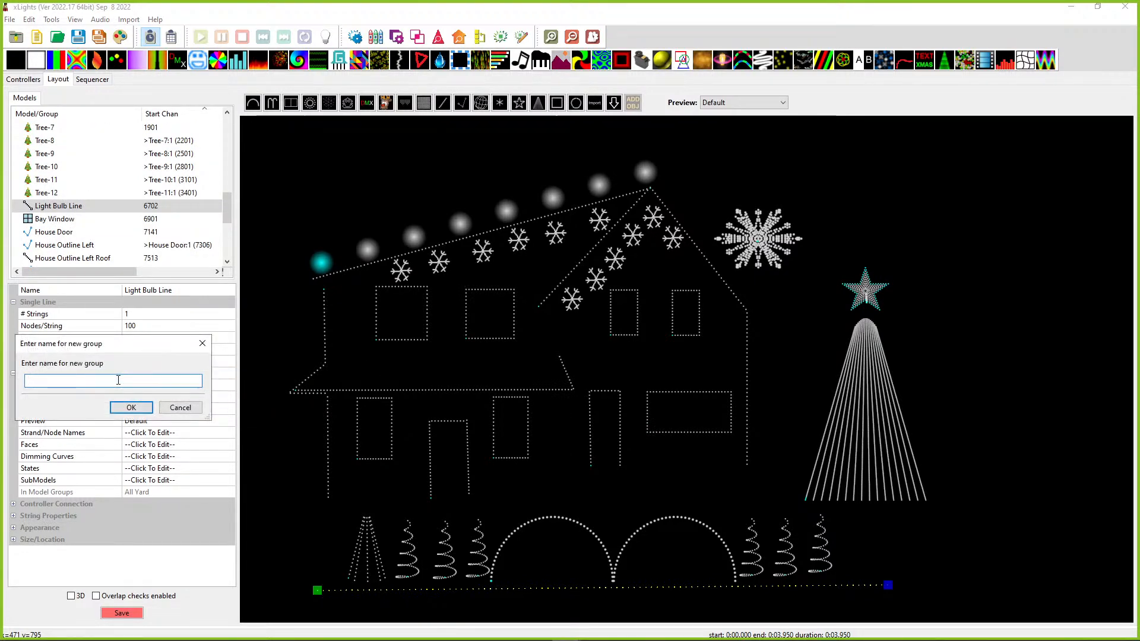
type("Yard B")
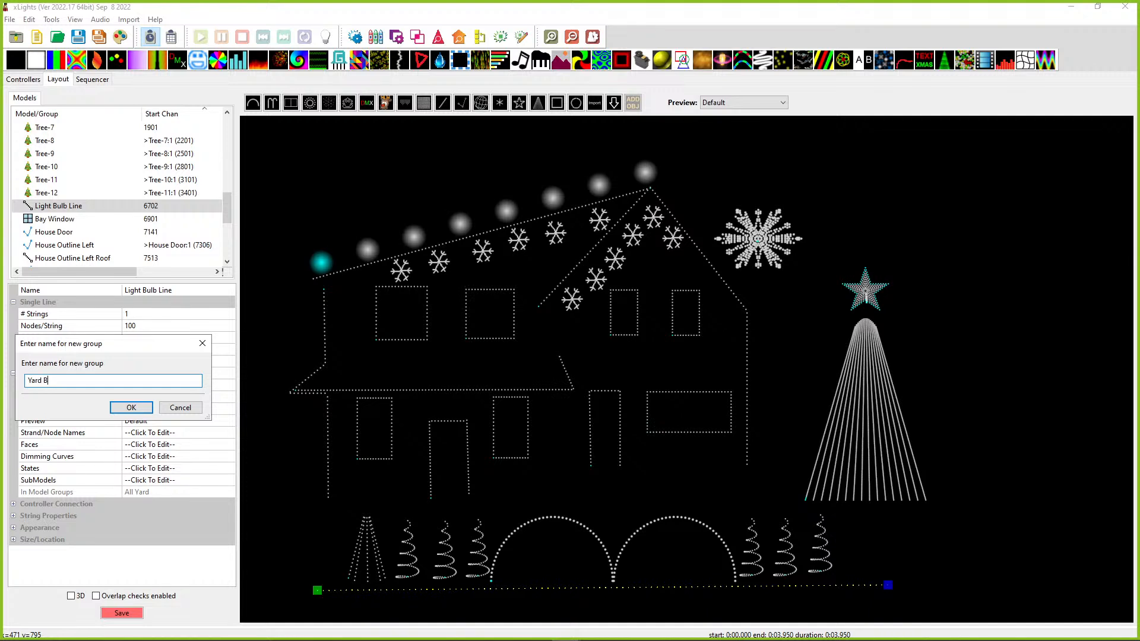
type("oarder")
key("Return")
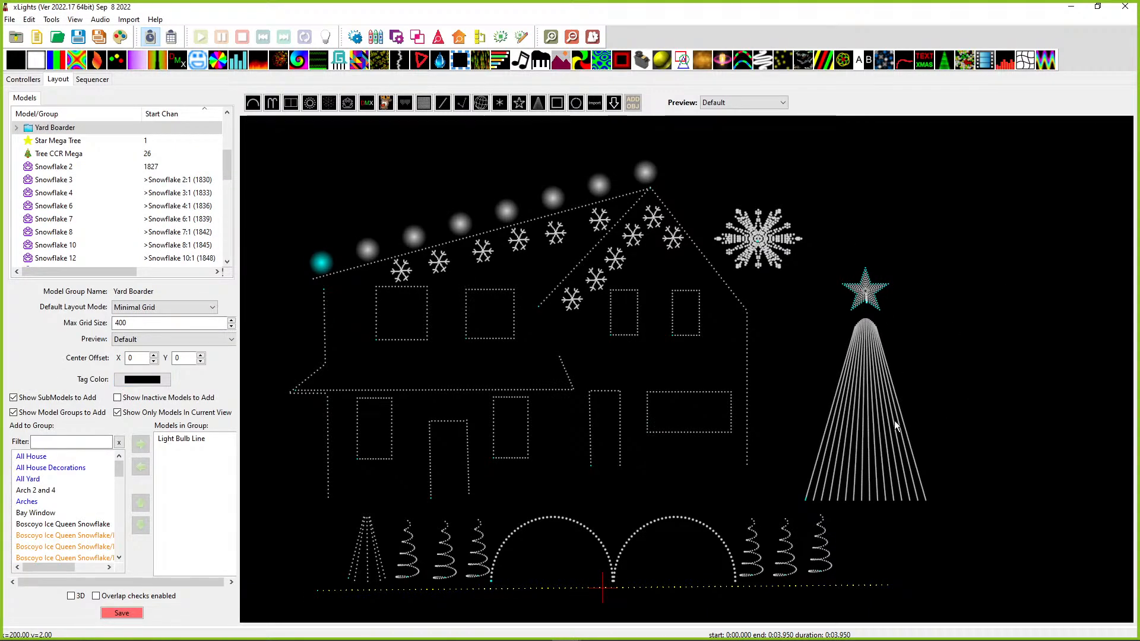
left_click(122, 612)
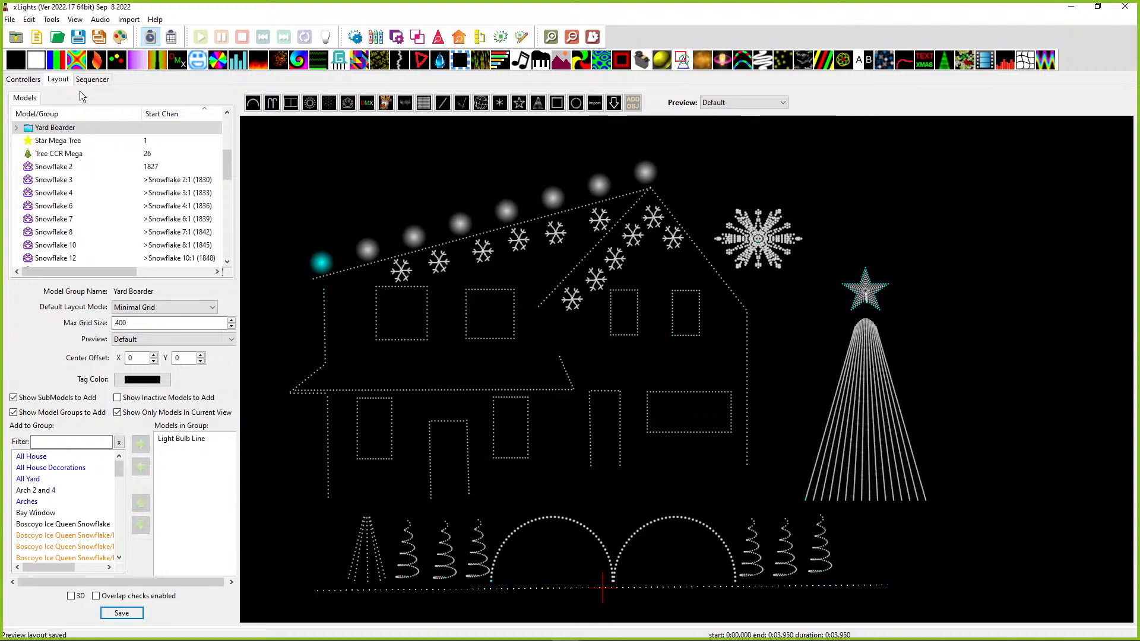
Step: Create a new musical sequence with an audio file, discarding the open sequence's unsaved changes, and finish the sequence setup
left_click(38, 38)
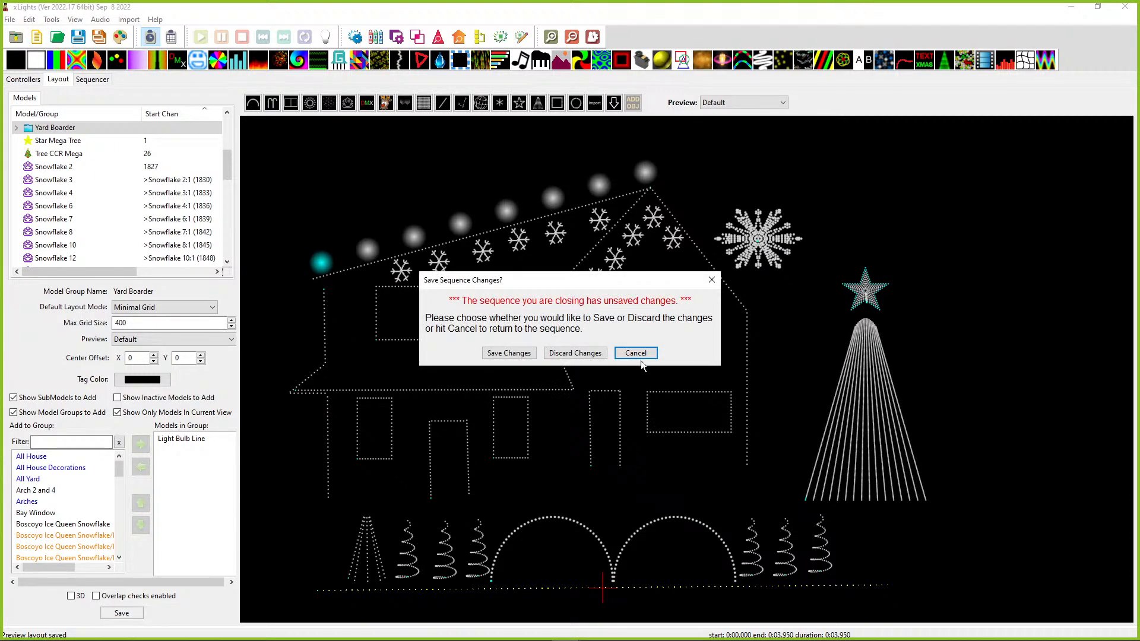
left_click(555, 353)
left_click(205, 150)
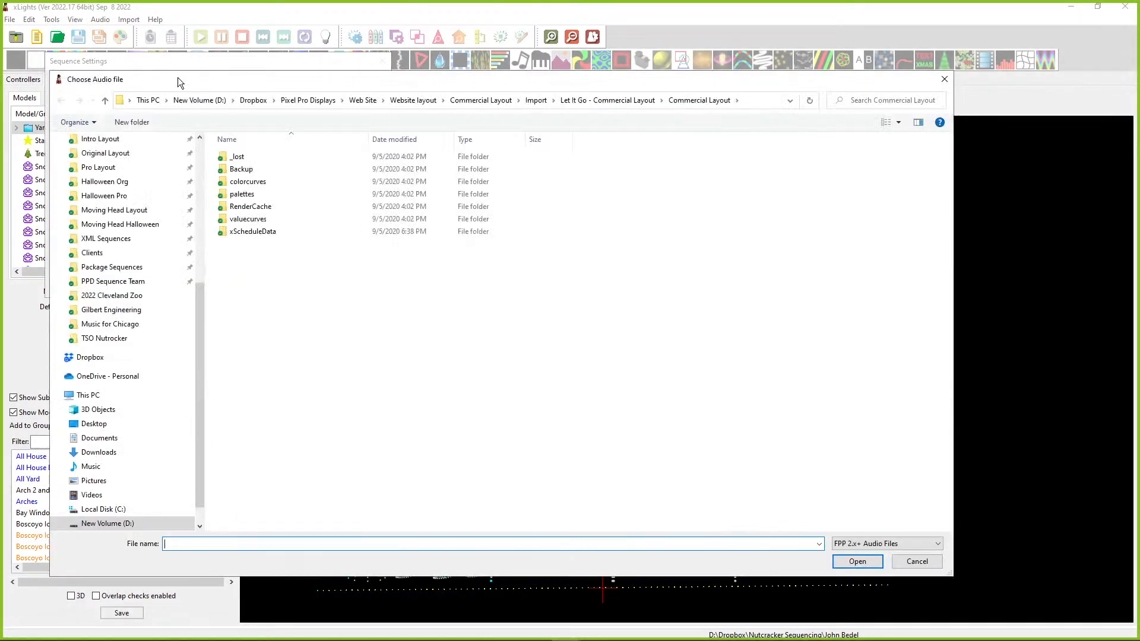
left_click_drag(177, 78, 1139, 131)
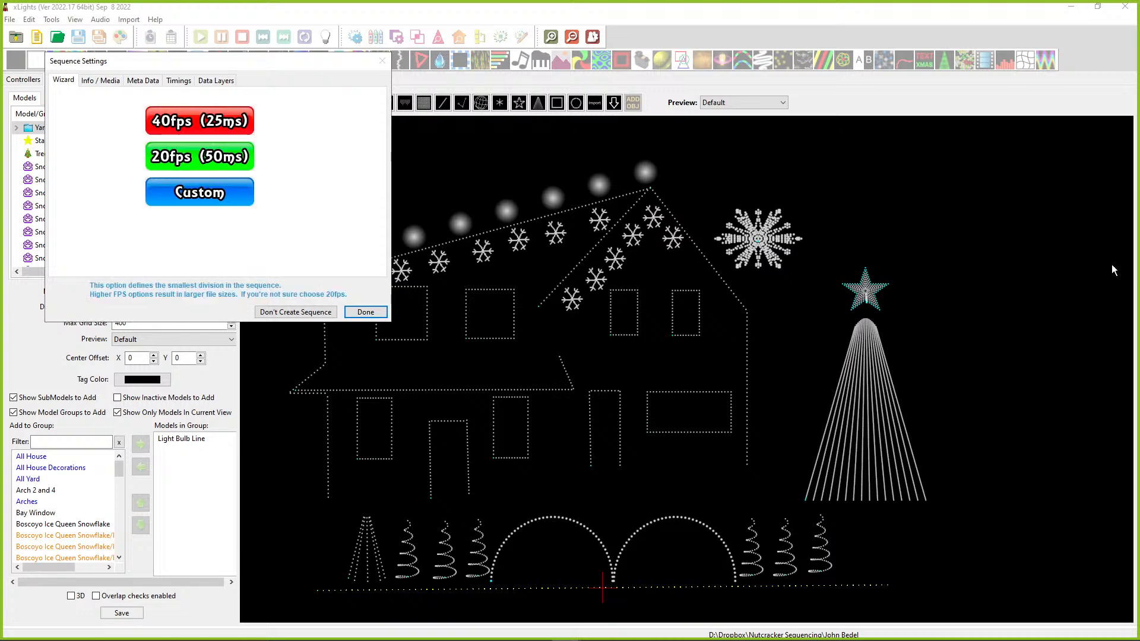
left_click(366, 311)
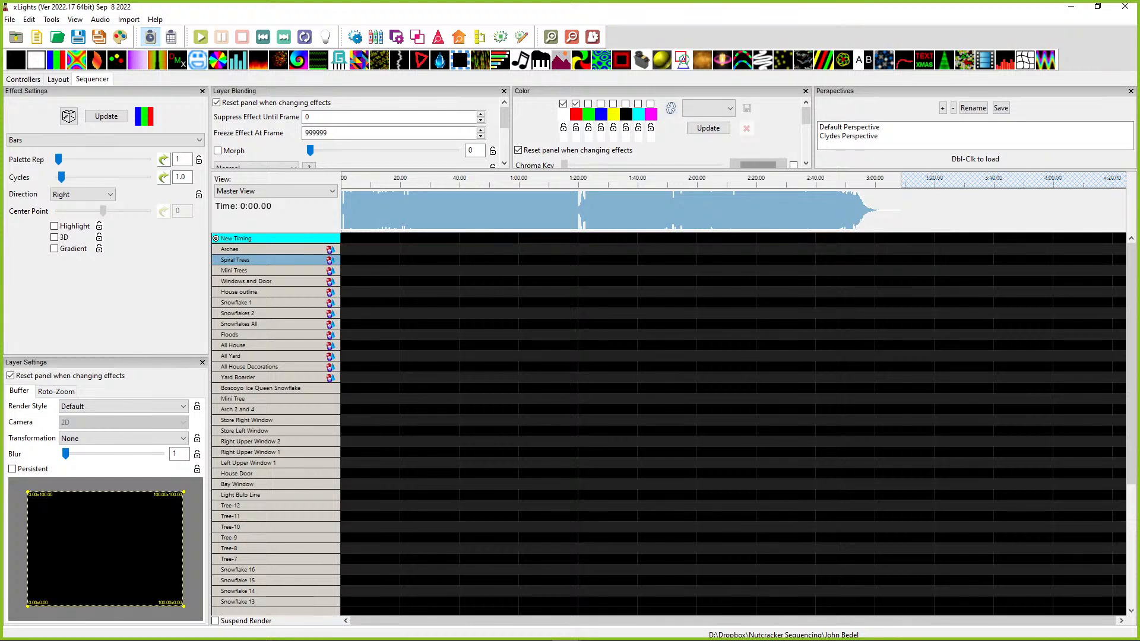
scroll(367, 218, "up", 3)
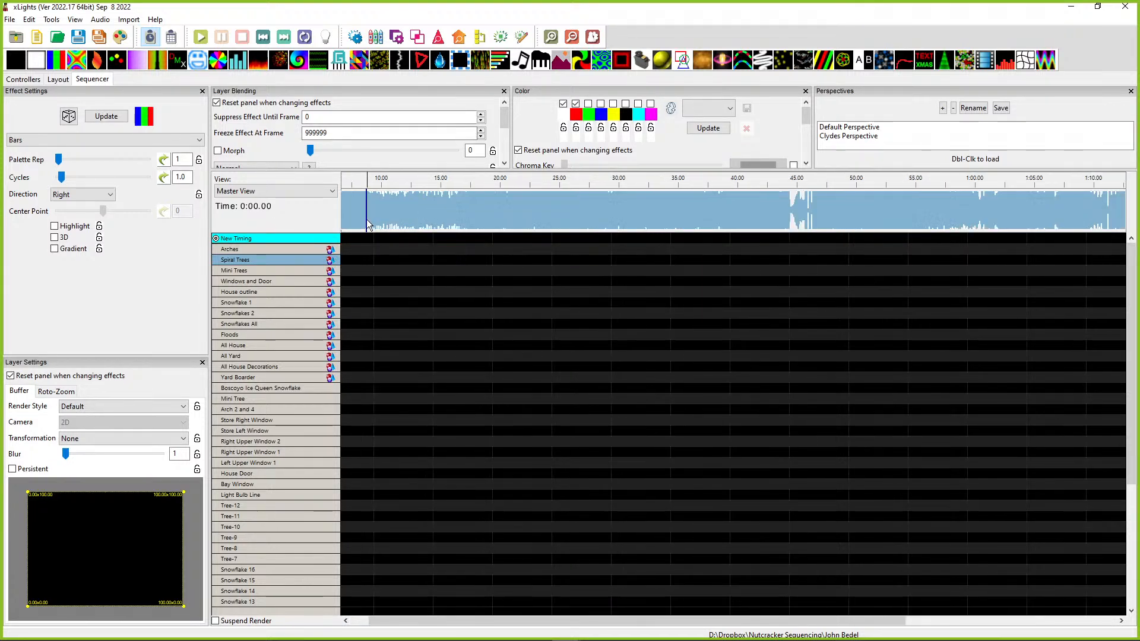
key("Home")
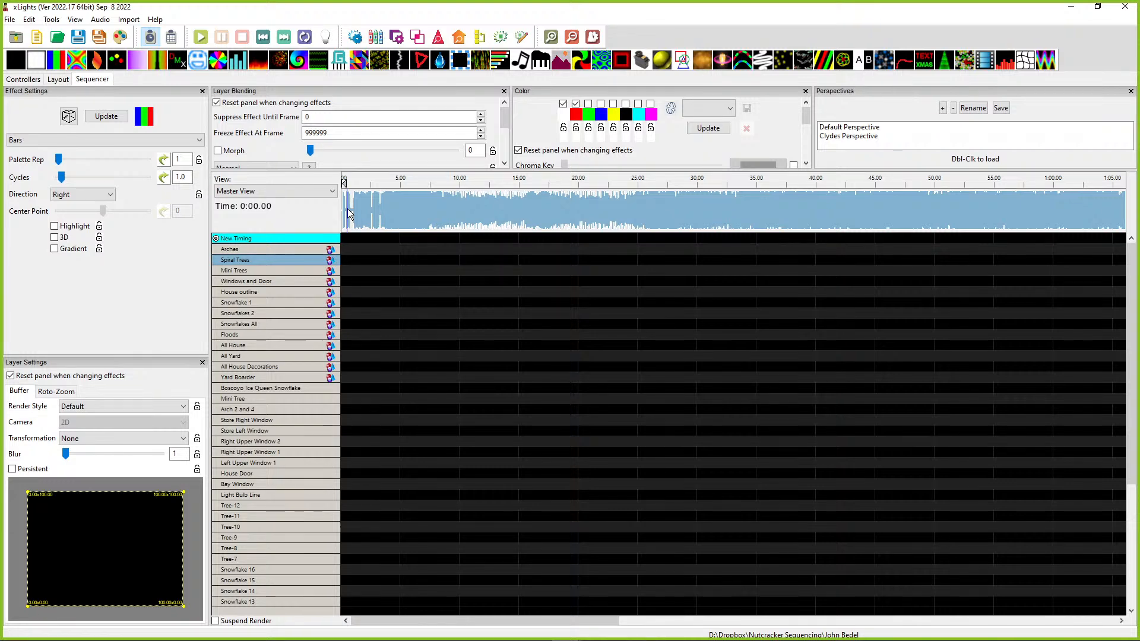
Step: Create a group named All Display in the layout from the All House and All Yard groups
left_click(58, 79)
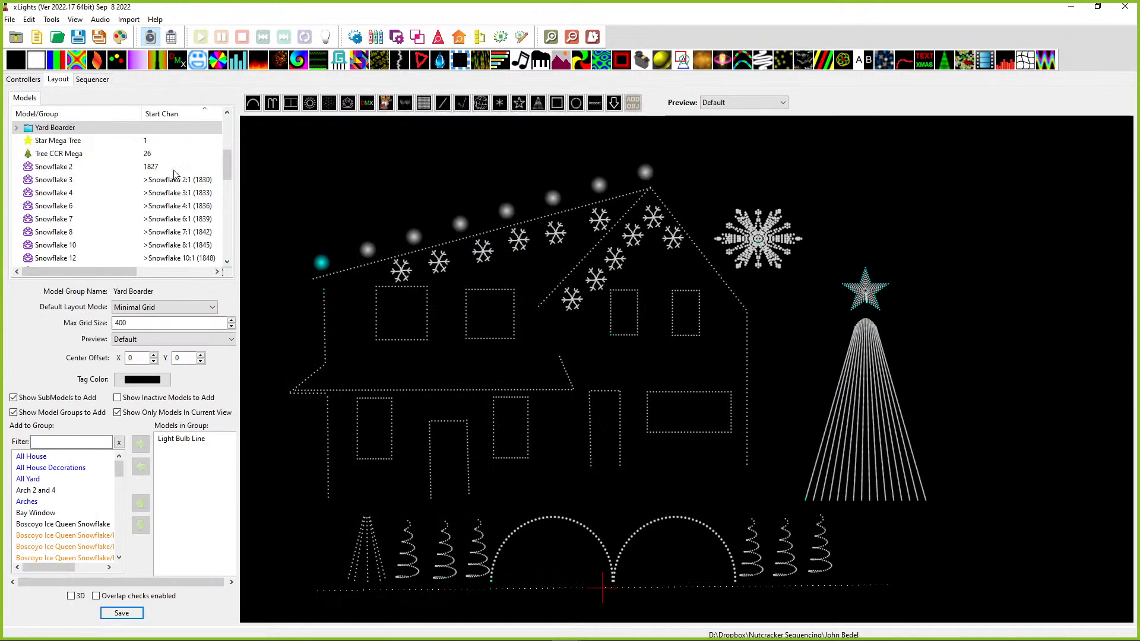
scroll(79, 160, "up", 1)
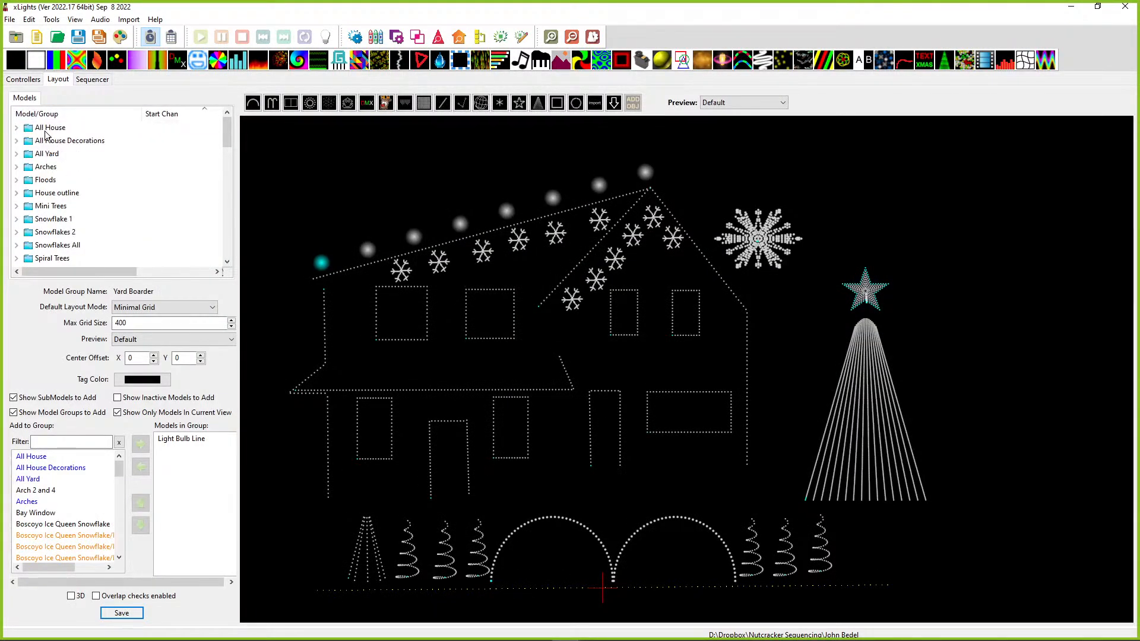
left_click(50, 128)
left_click(50, 154, "ctrl")
right_click(51, 160)
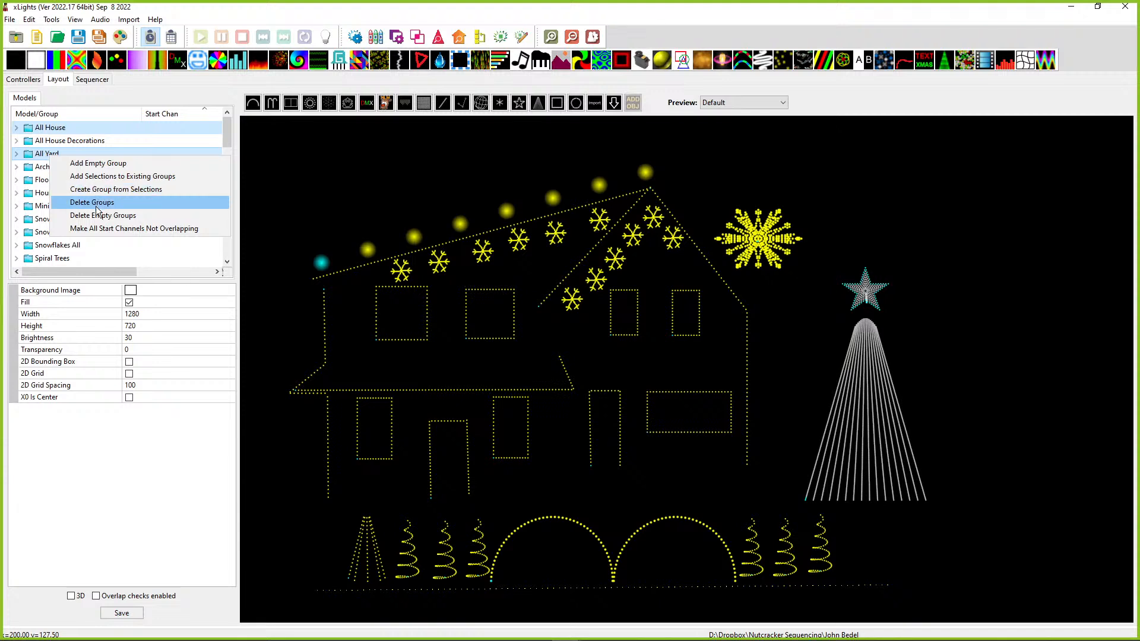
left_click(89, 189)
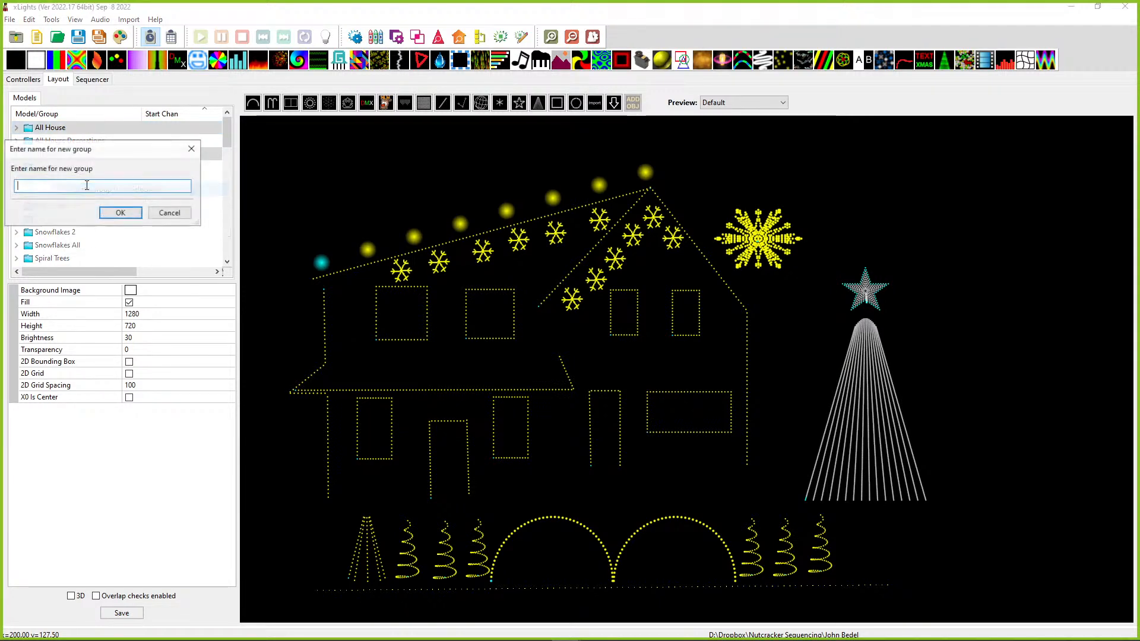
type("All Display")
key("Return")
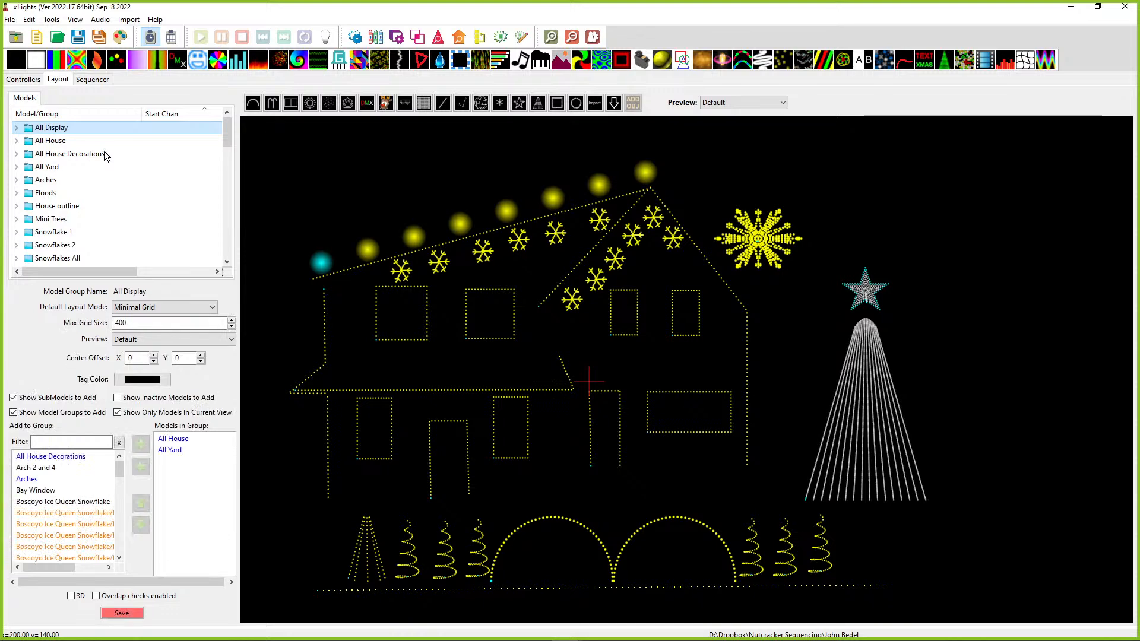
Step: Add the All Display group to the sequence's Master View, directly above Arches
left_click(77, 81)
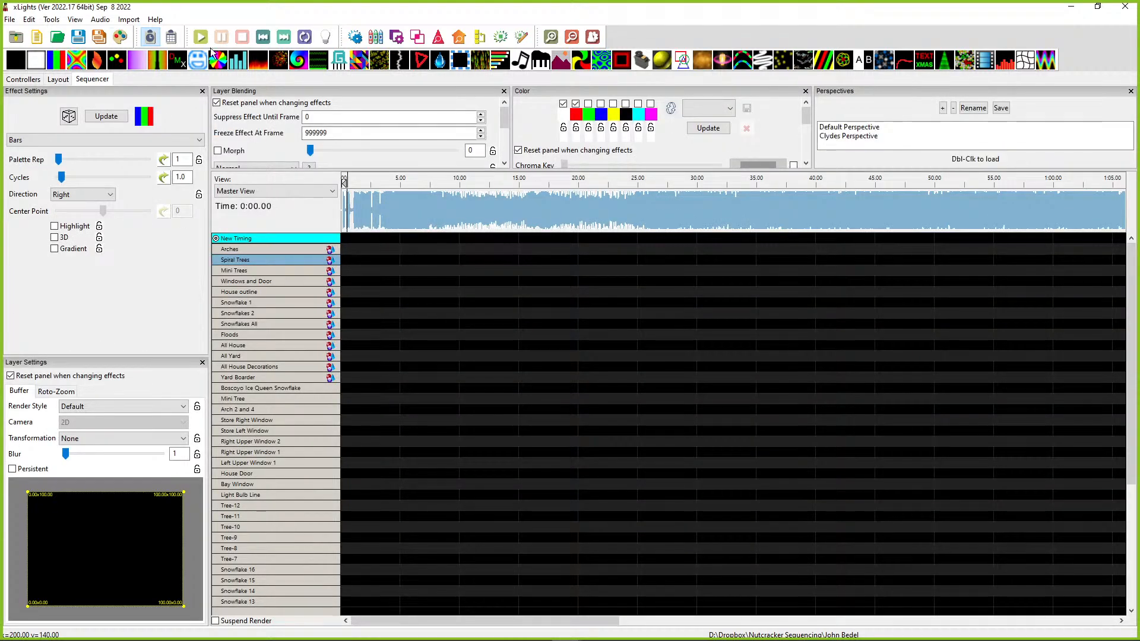
left_click(480, 38)
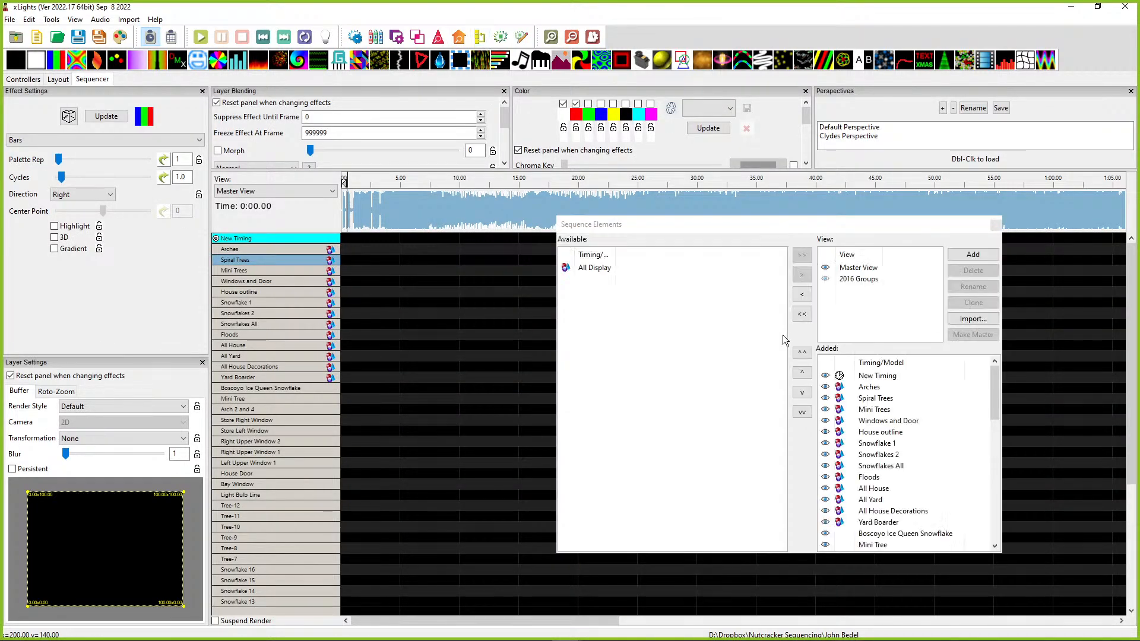
left_click_drag(636, 289, 866, 383)
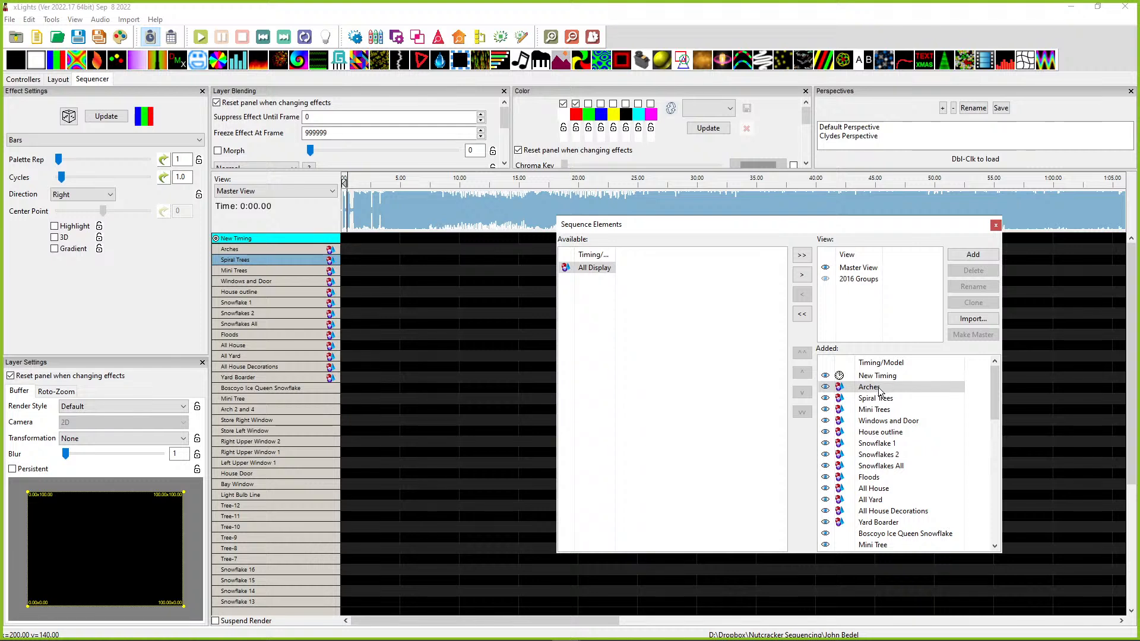
Step: Reorder the Master View so All House, All Yard and All House Decorations follow directly after All Display
left_click_drag(864, 498, 854, 399)
left_click_drag(862, 439, 868, 414)
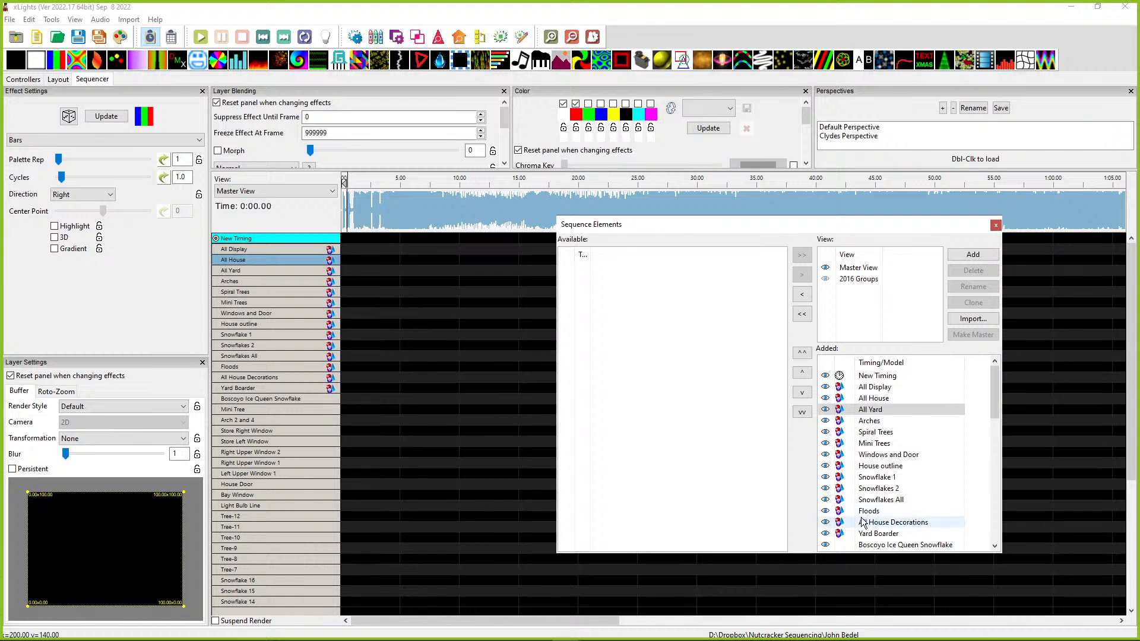
left_click_drag(866, 527, 850, 422)
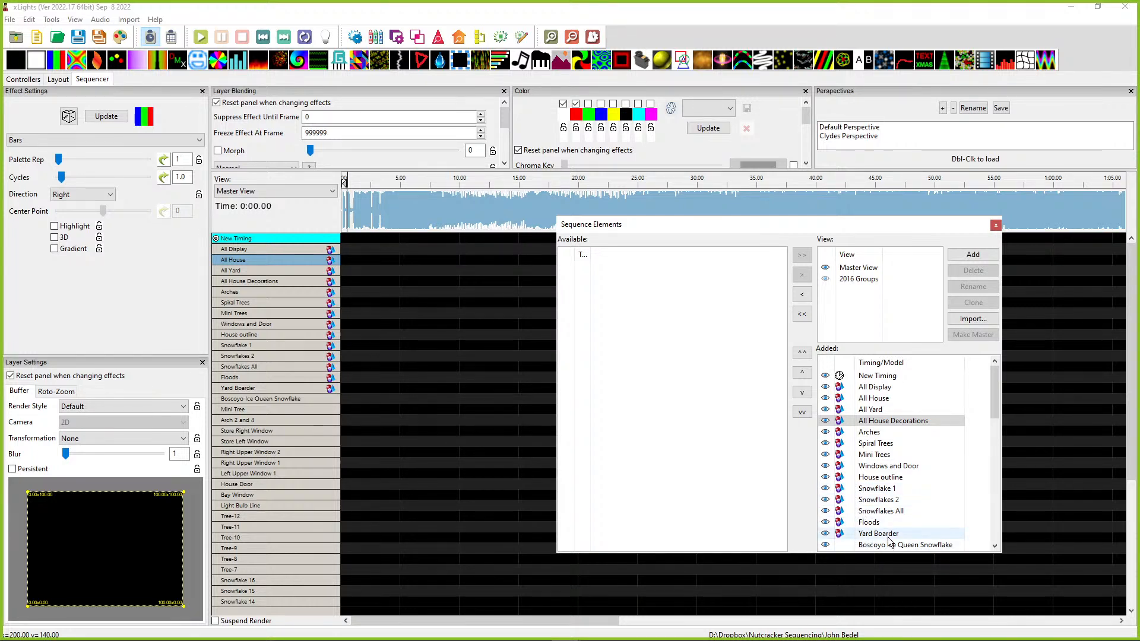
scroll(867, 522, "down", 4)
scroll(866, 414, "up", 4)
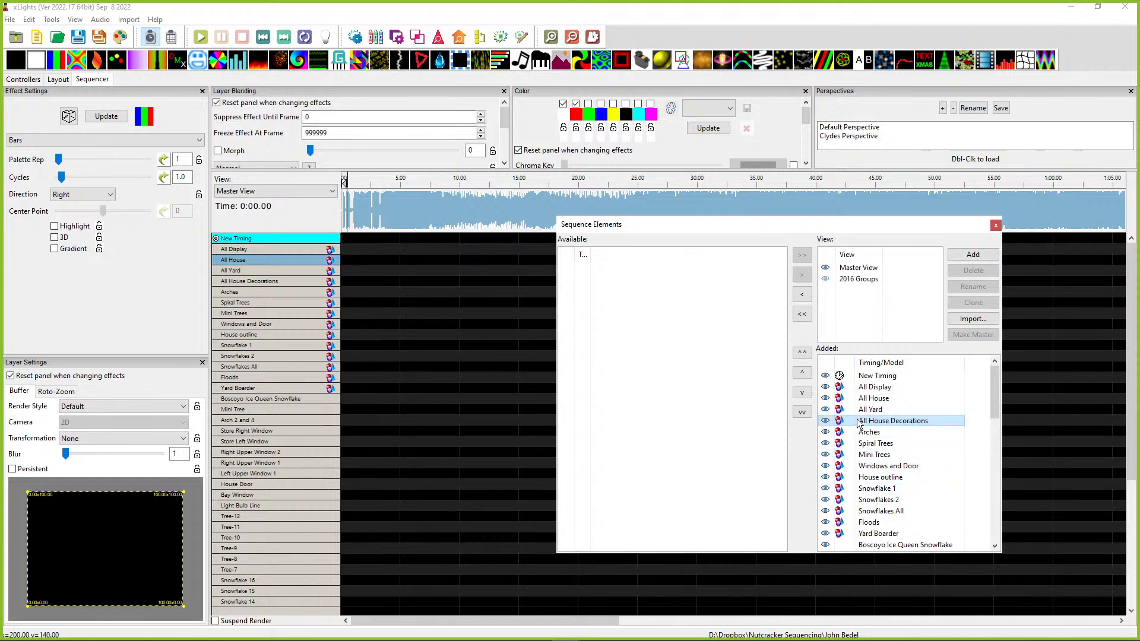
left_click(864, 476)
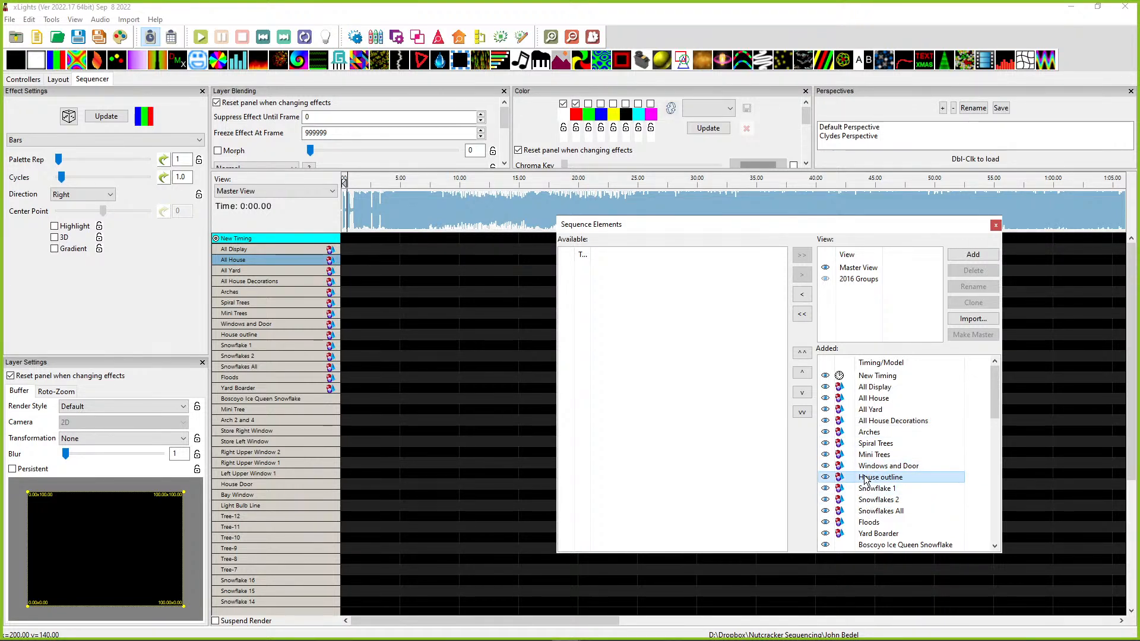
left_click(994, 226)
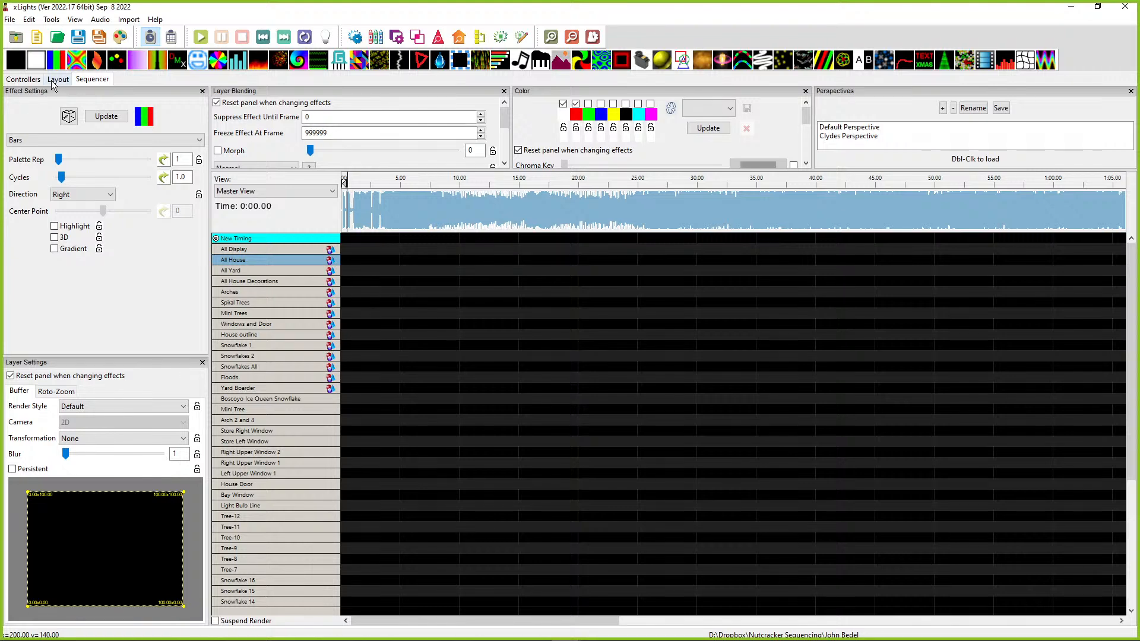
left_click(128, 20)
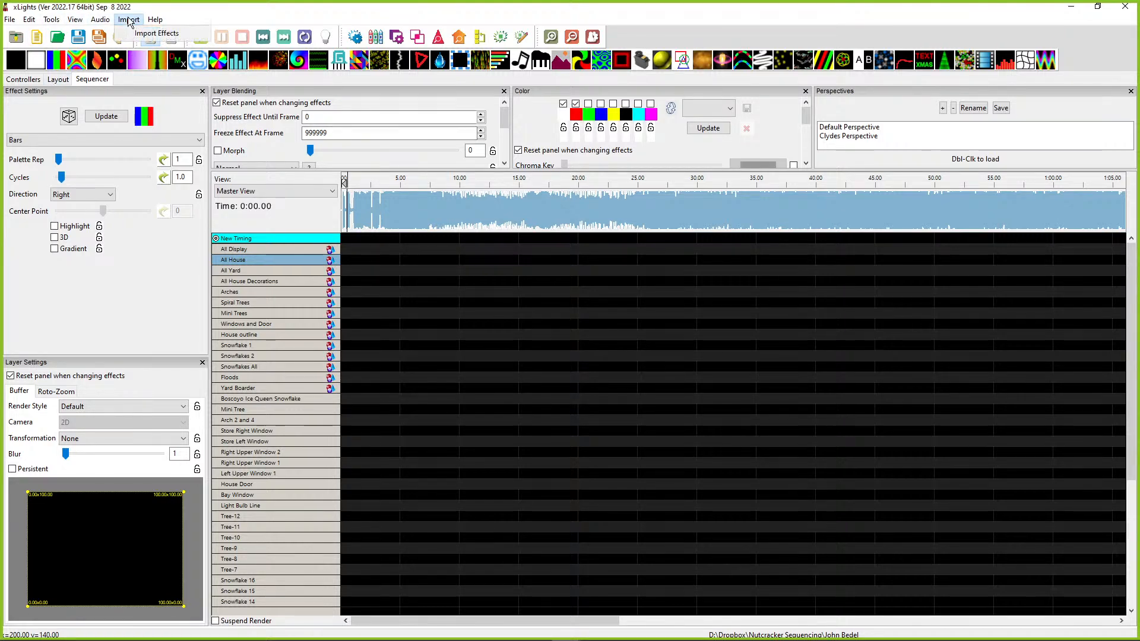
left_click(134, 32)
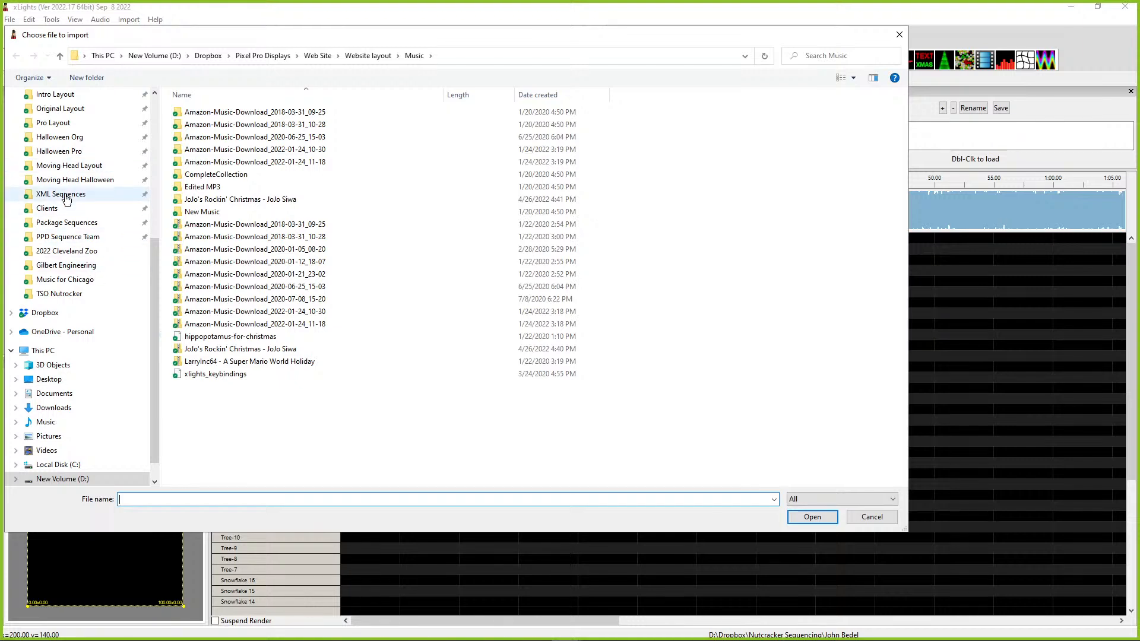
left_click(119, 194)
left_click(266, 365)
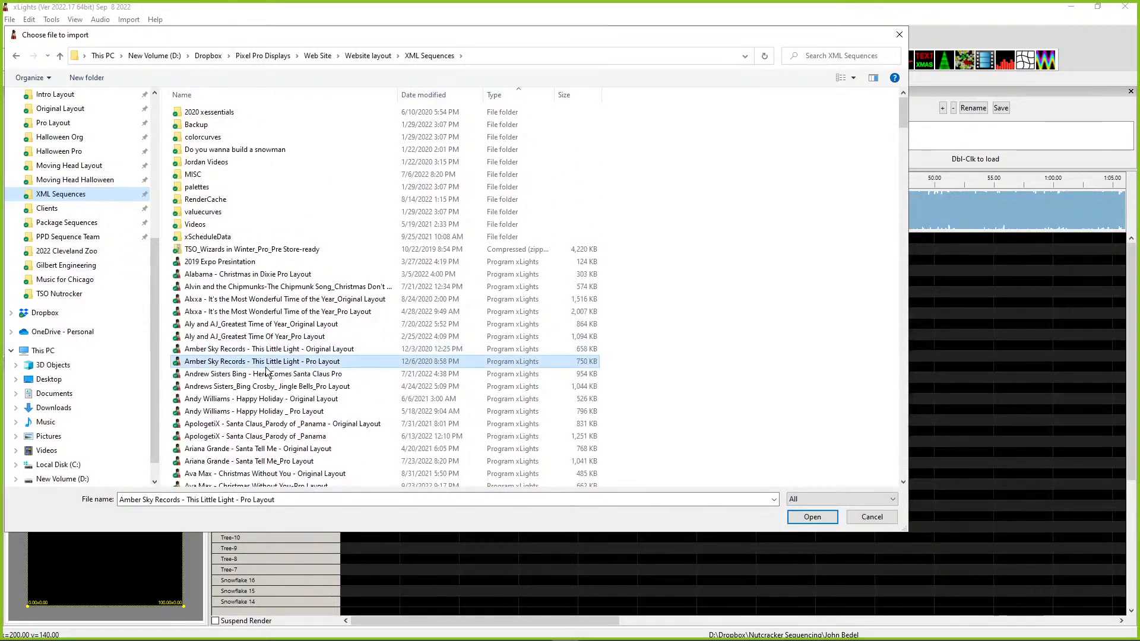
key("c")
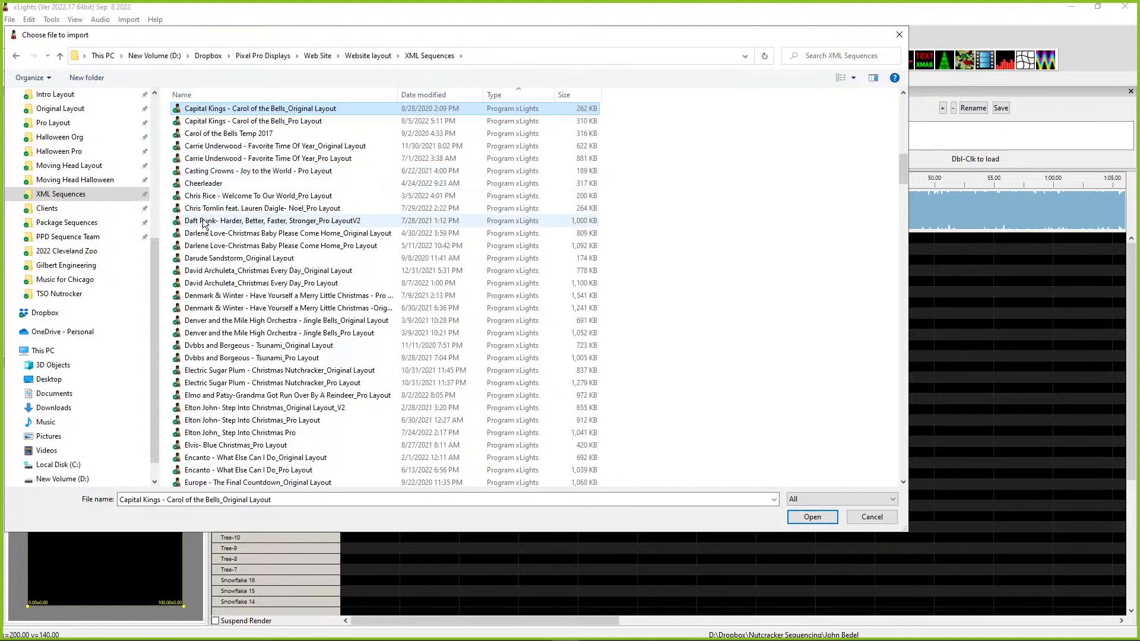
scroll(56, 255, "up", 3)
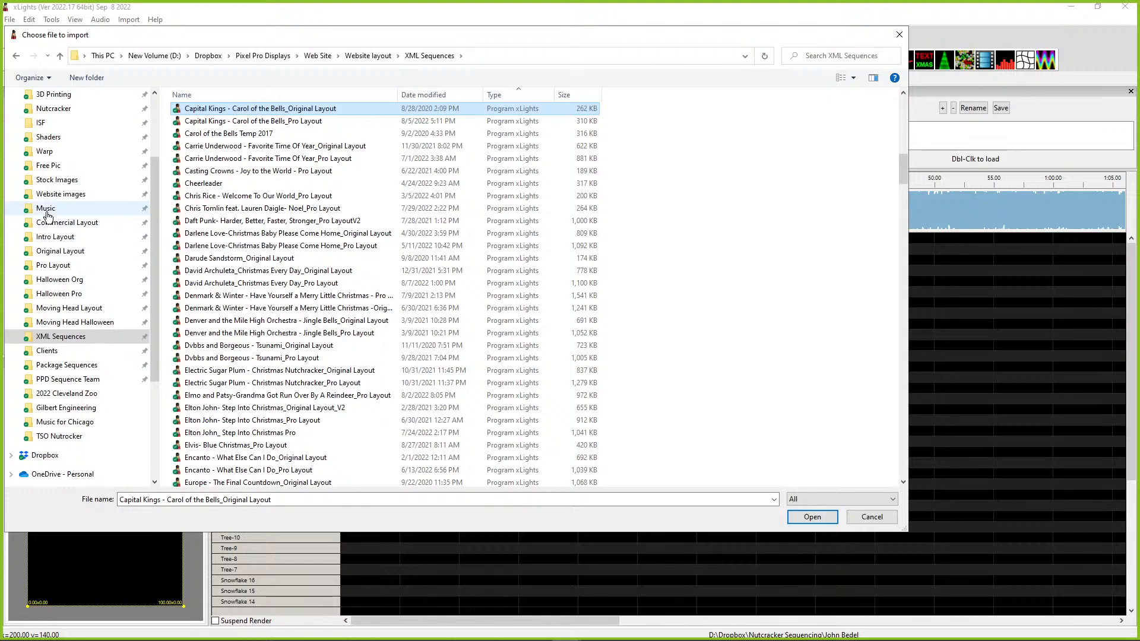
left_click(56, 293)
scroll(230, 438, "down", 2)
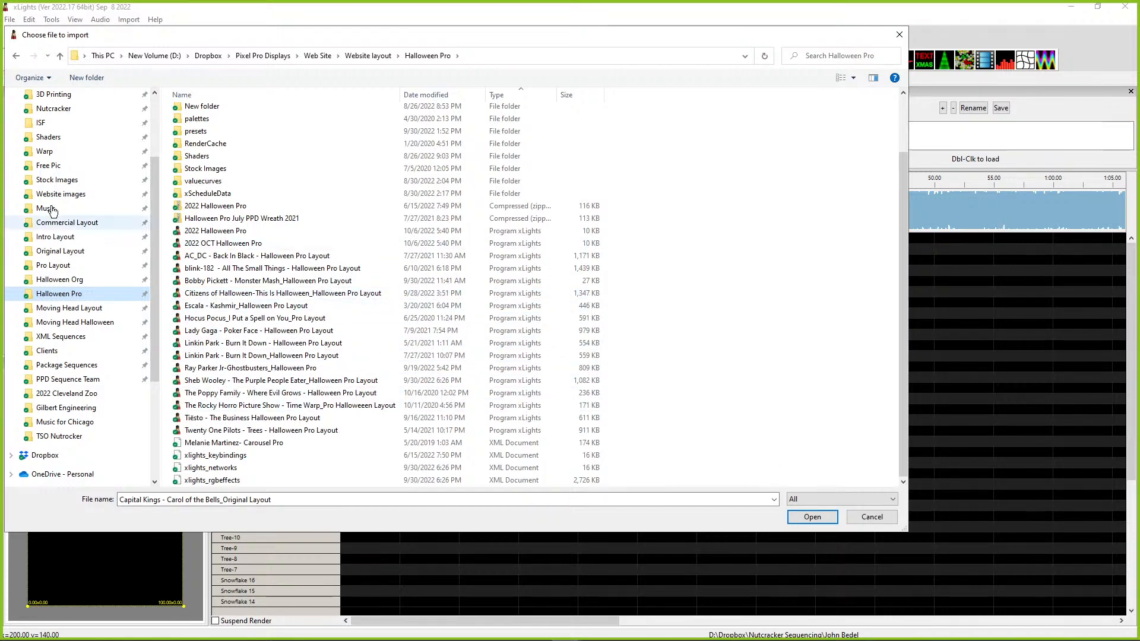
left_click(52, 337)
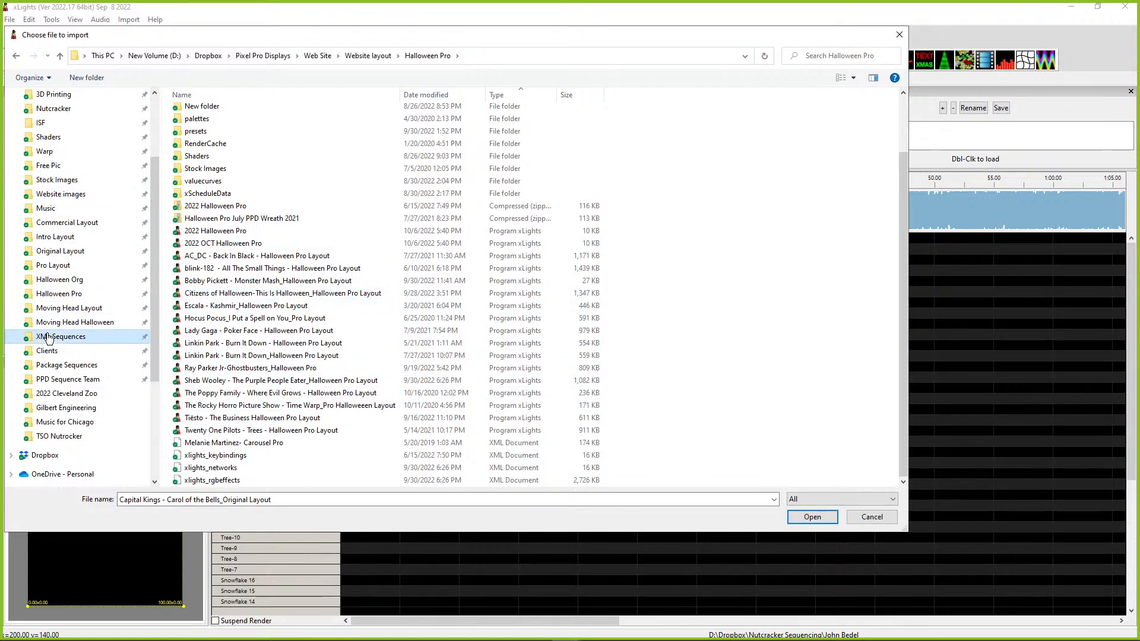
left_click(53, 265)
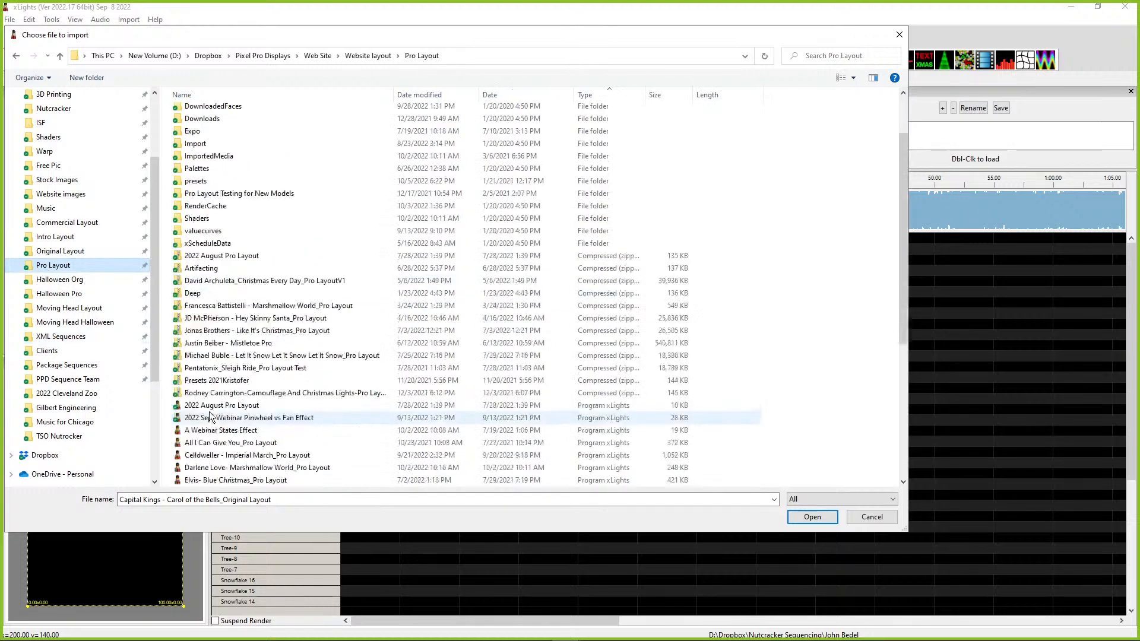
scroll(215, 248, "down", 5)
double_click(206, 220)
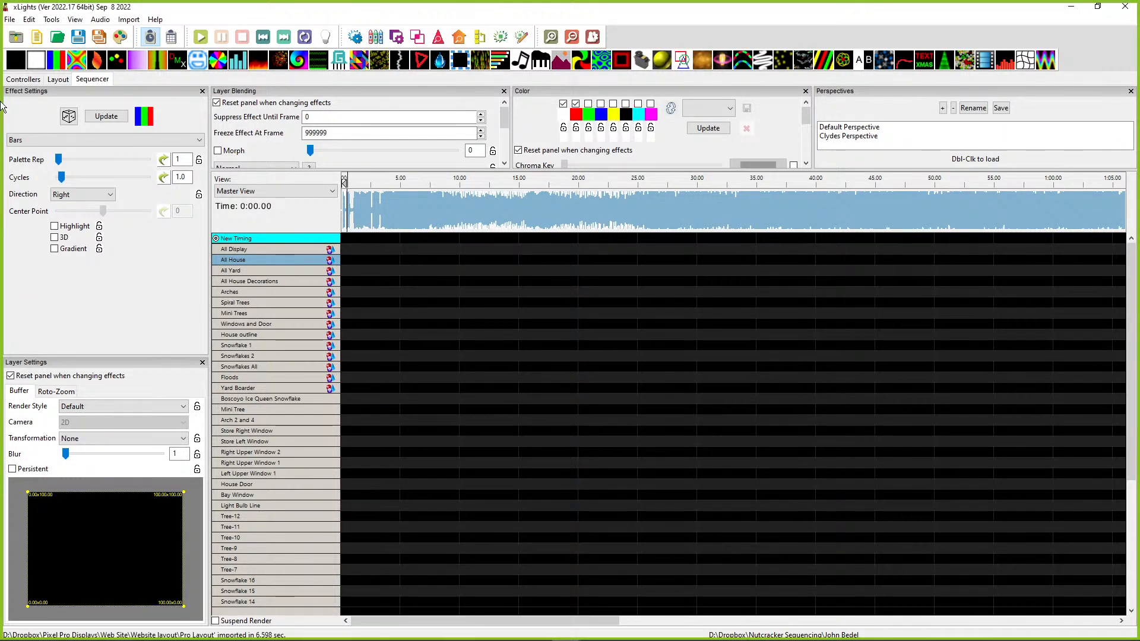
Step: Import effects from the Celldweller - Imperial March_Original Layout package in the Package Sequences folder, opening its channel mapping
left_click(126, 22)
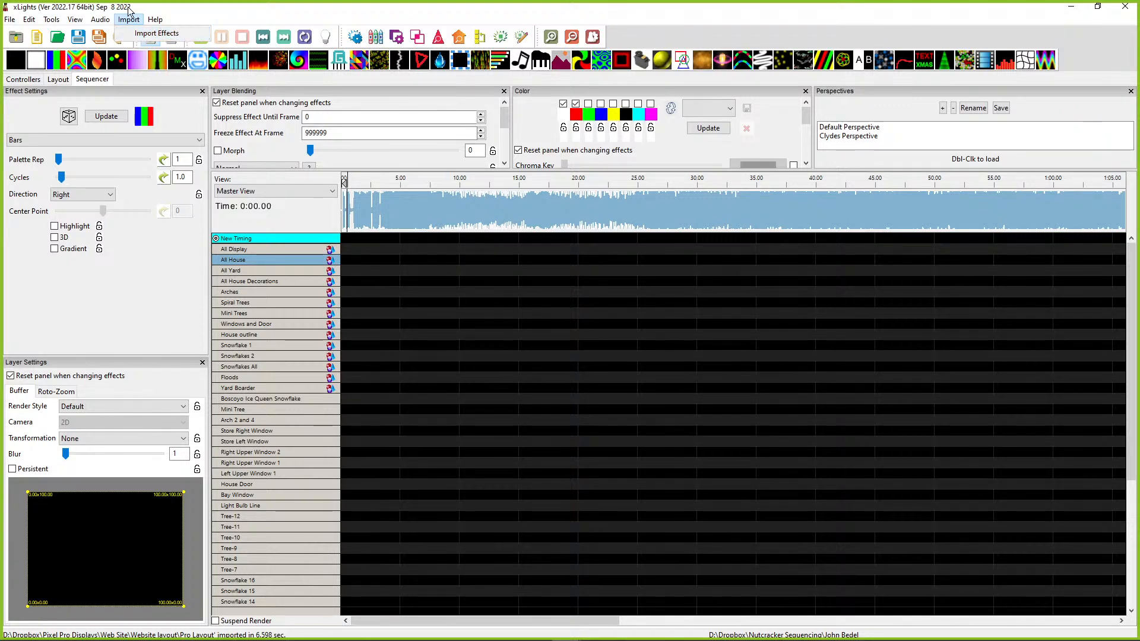
left_click(127, 34)
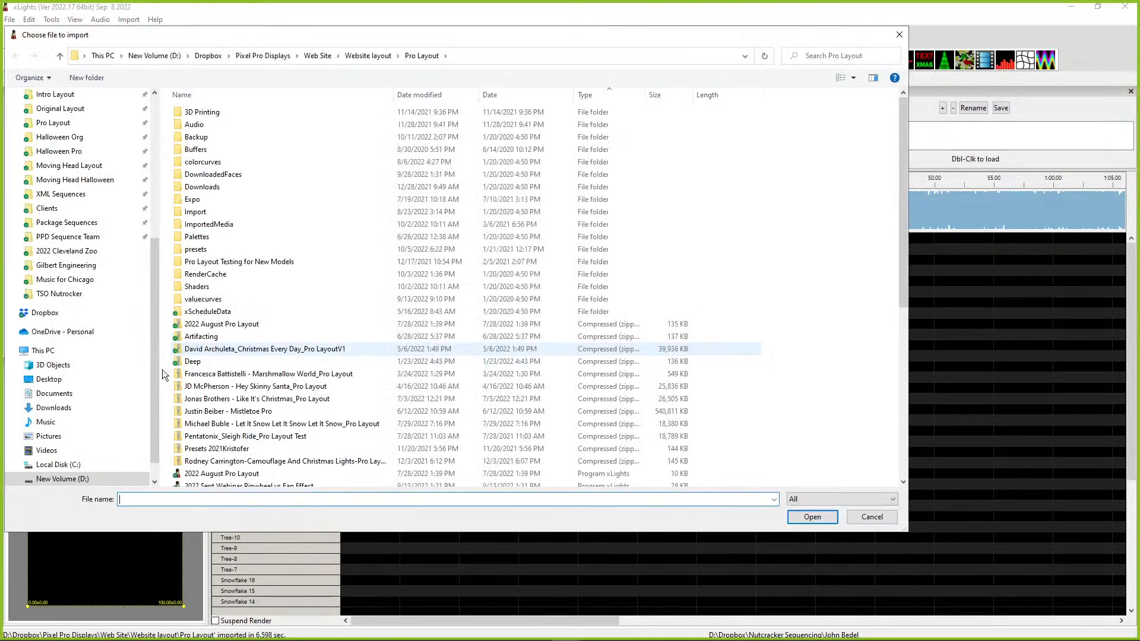
scroll(68, 290, "up", 1)
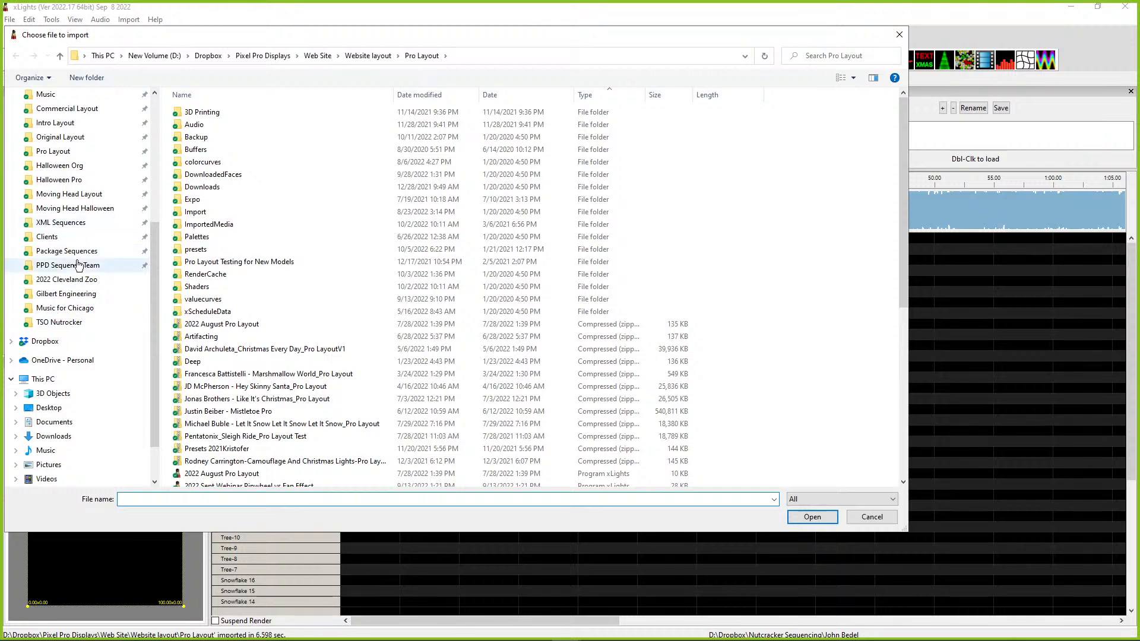
left_click(43, 251)
scroll(200, 324, "down", 15)
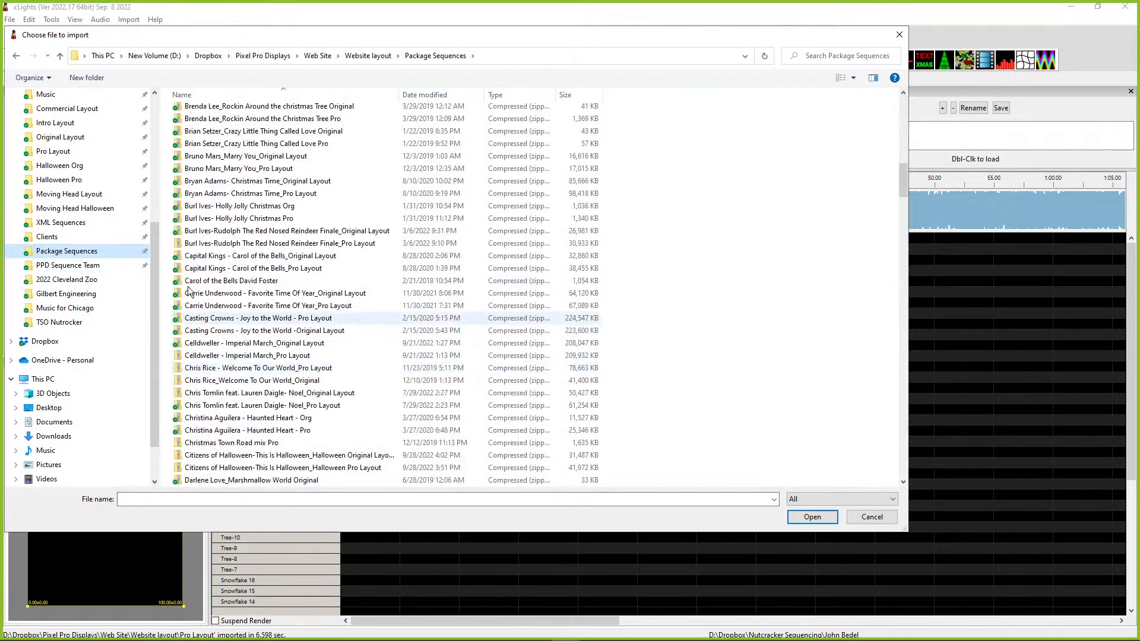
scroll(201, 321, "down", 4)
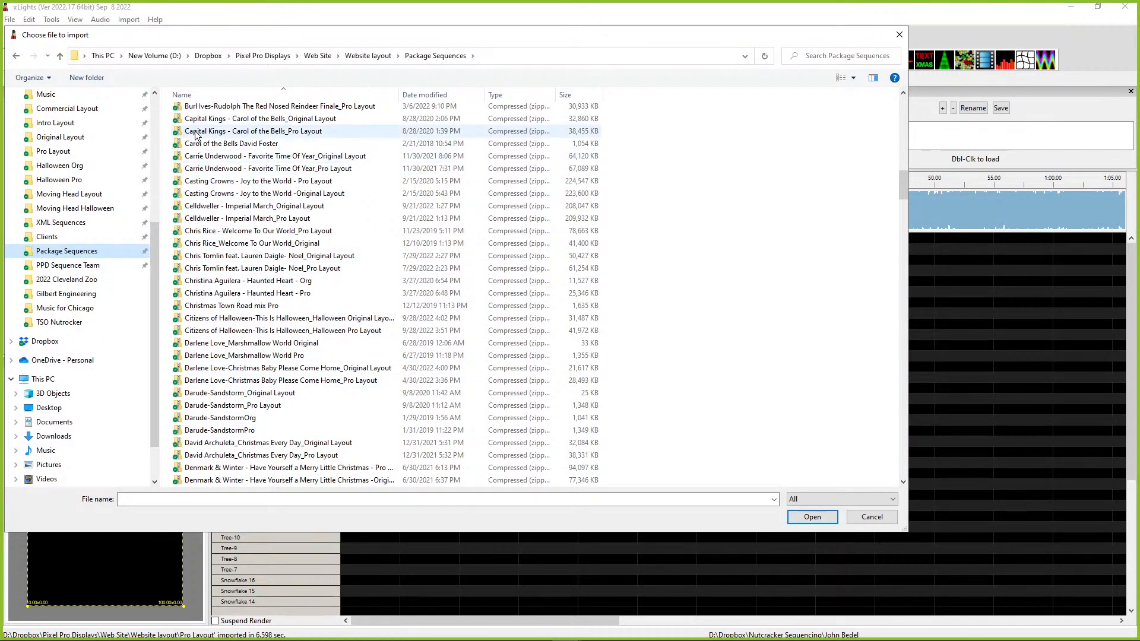
left_click(219, 219)
left_click_drag(218, 221, 208, 197)
left_click(209, 206)
left_click(796, 521)
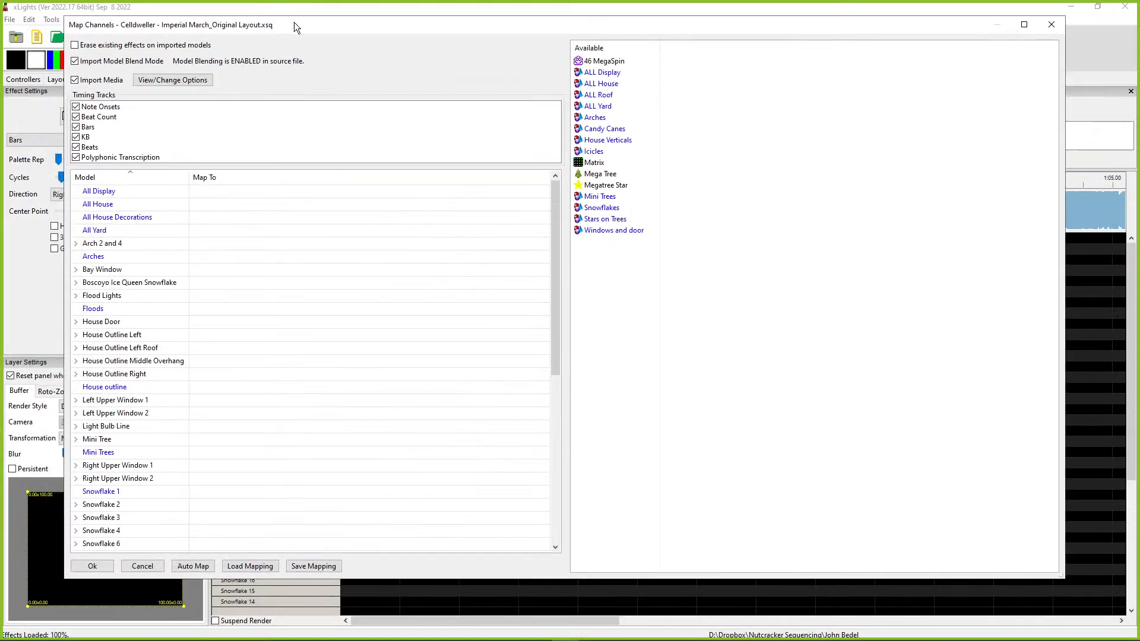
Step: Review the Original Layout's model groups and the available source groups from ALL Display through House Verticals in the channel mapping
left_click_drag(1137, 63, 285, 27)
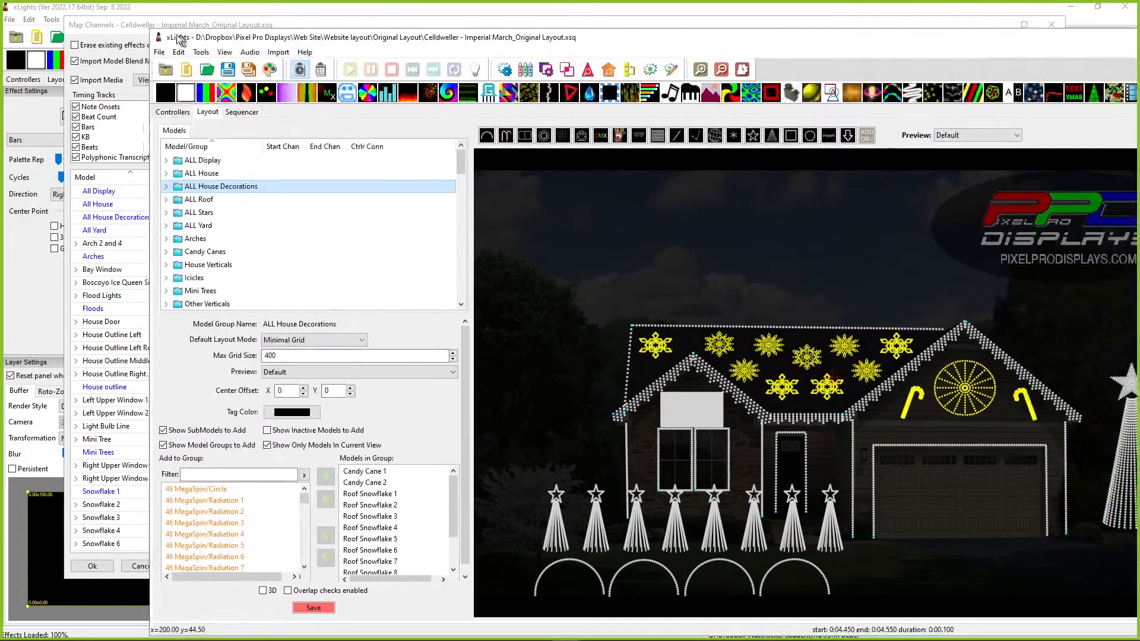
left_click_drag(199, 29, 177, 22)
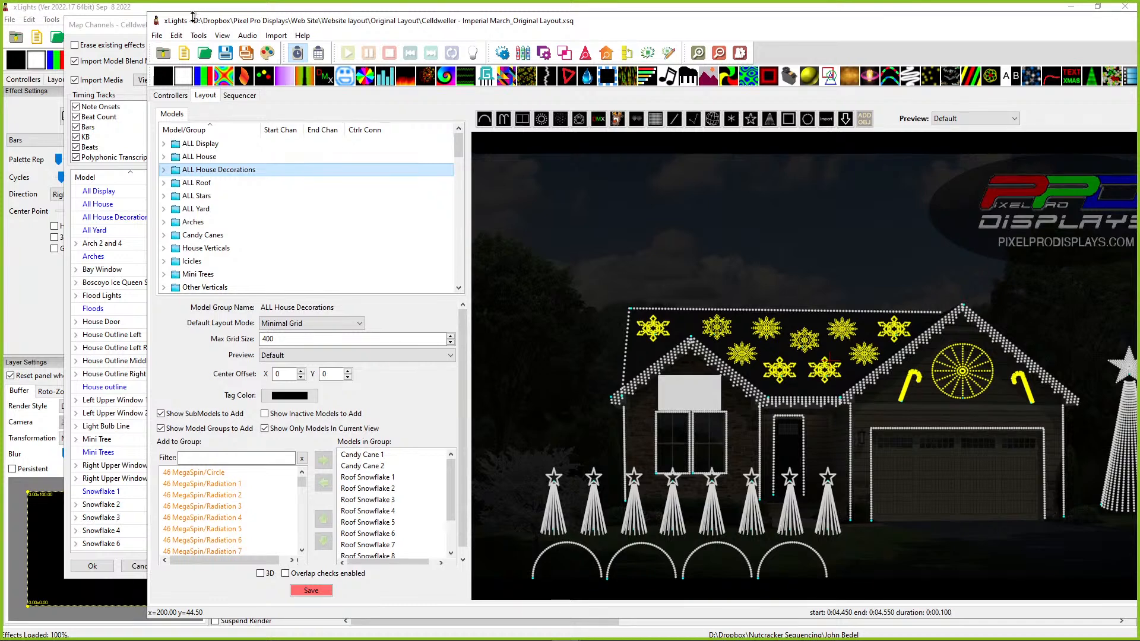
left_click_drag(188, 27, 1139, 53)
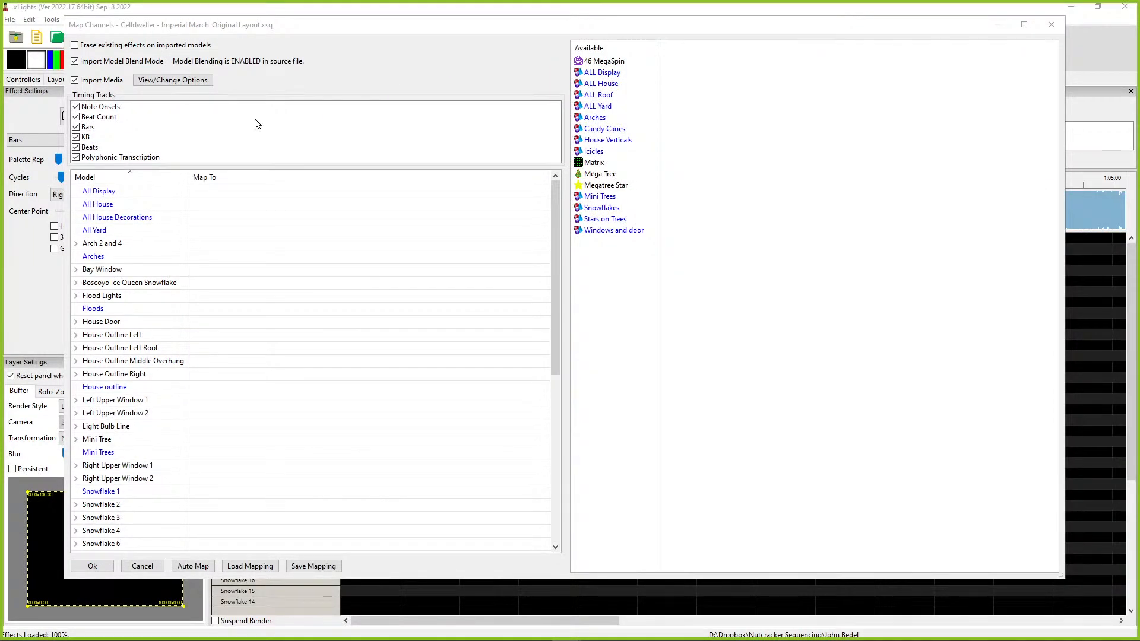
left_click_drag(558, 29, 598, 33)
left_click(621, 67)
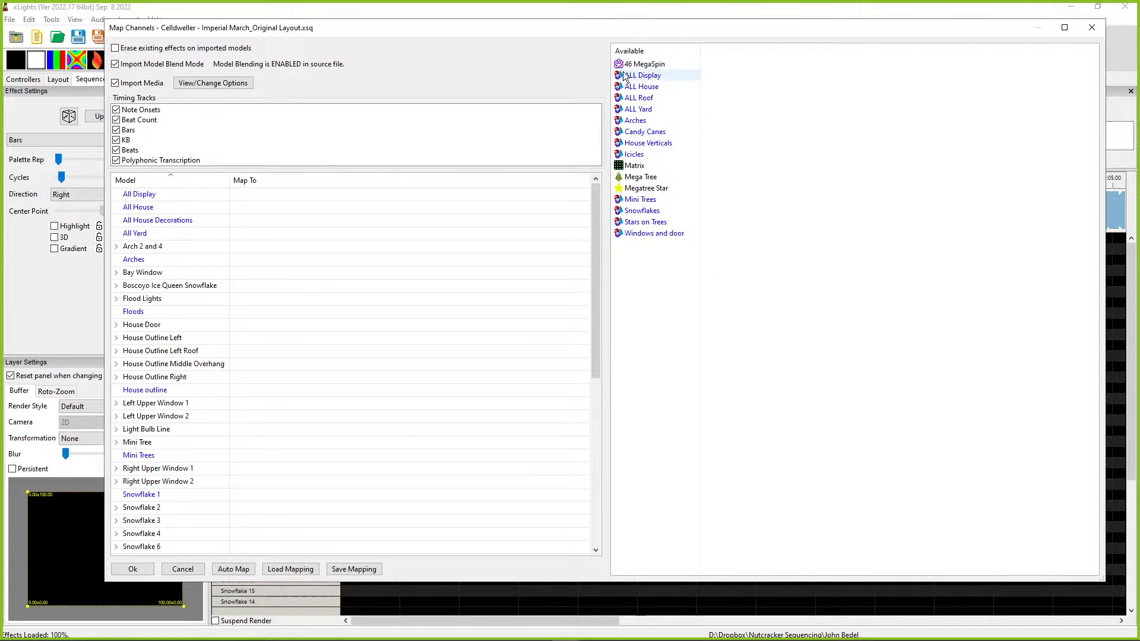
left_click(620, 75)
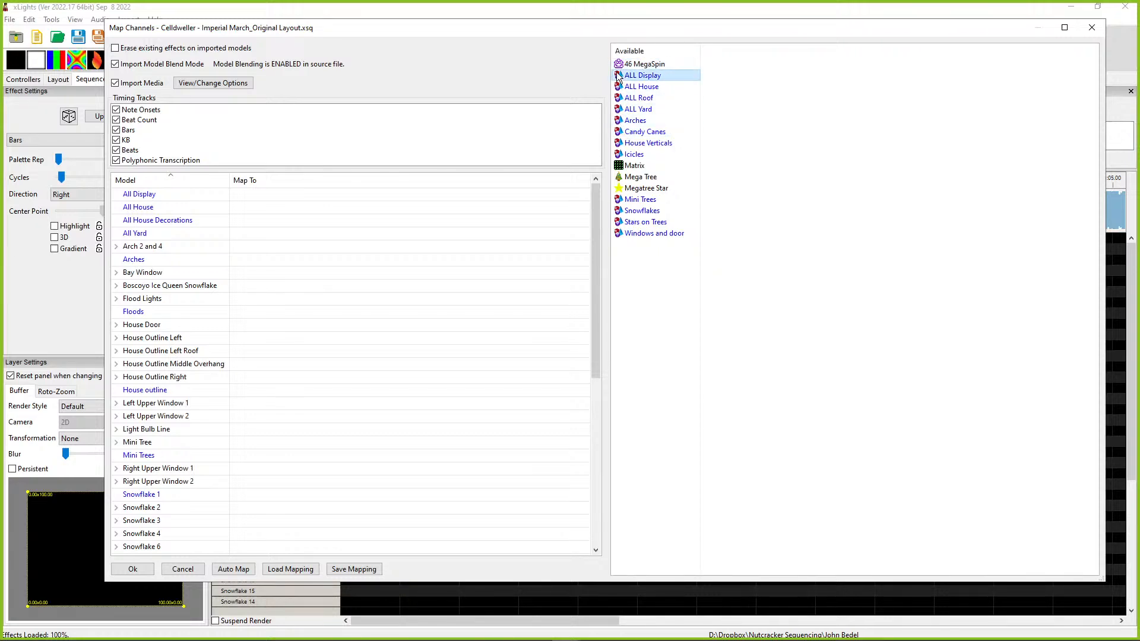
left_click(626, 101)
left_click(628, 109)
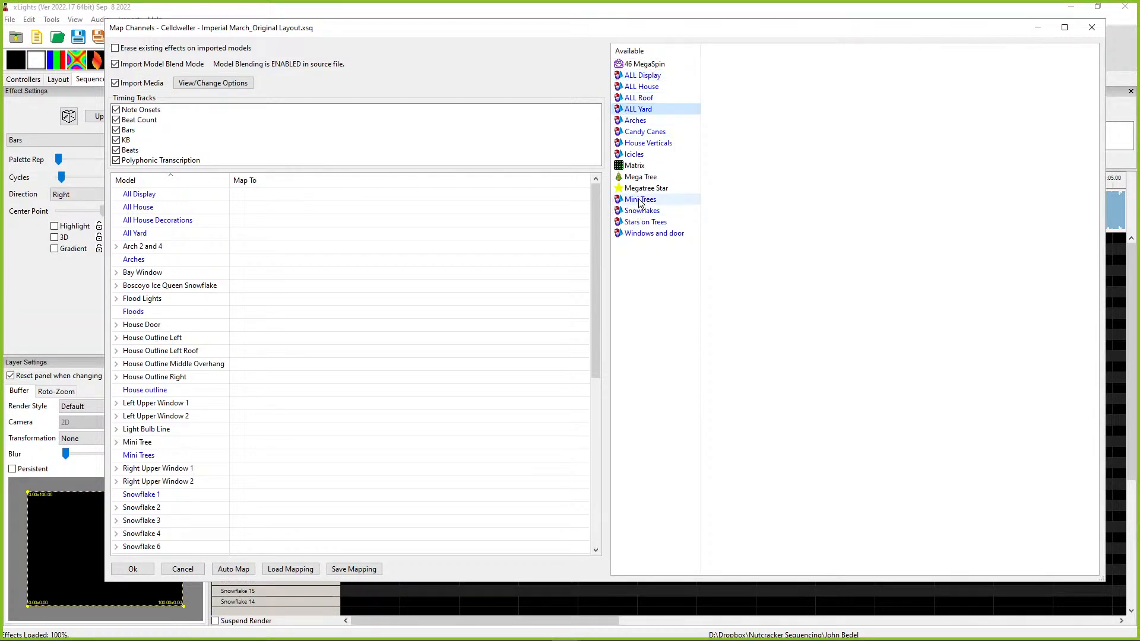
left_click(631, 121)
left_click(631, 132)
left_click(644, 145)
Step: Check the group list in the Original Layout window, including Arches, ALL Roof and ALL House Decorations, against the mapping
left_click_drag(1138, 45, 575, 44)
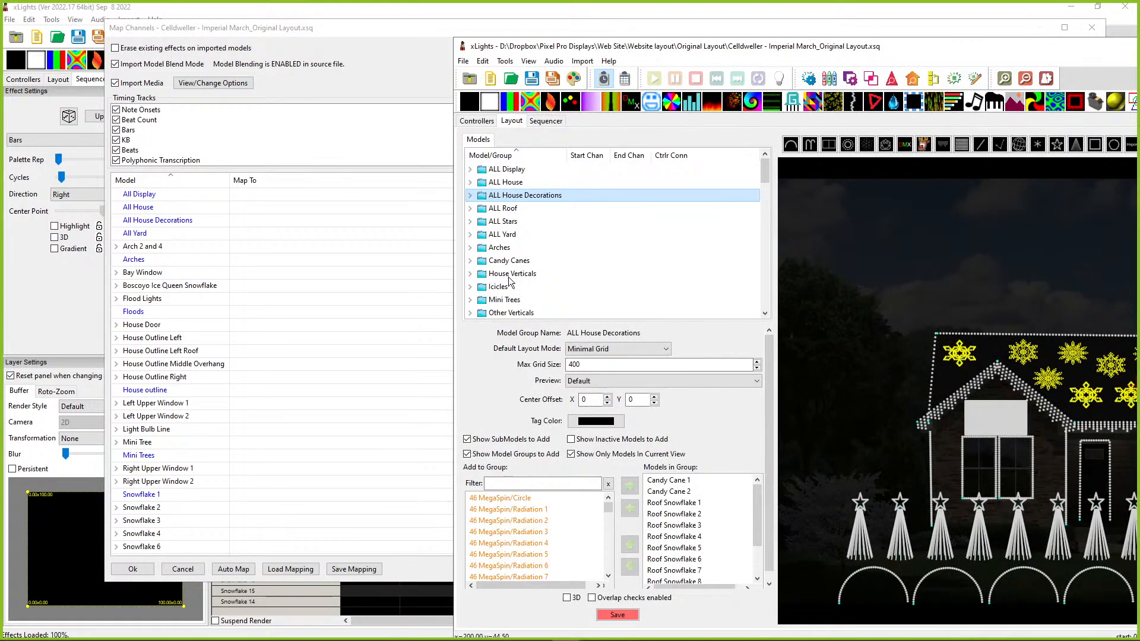
left_click(509, 246)
left_click(501, 208)
left_click(498, 196)
left_click_drag(450, 40, 465, 109)
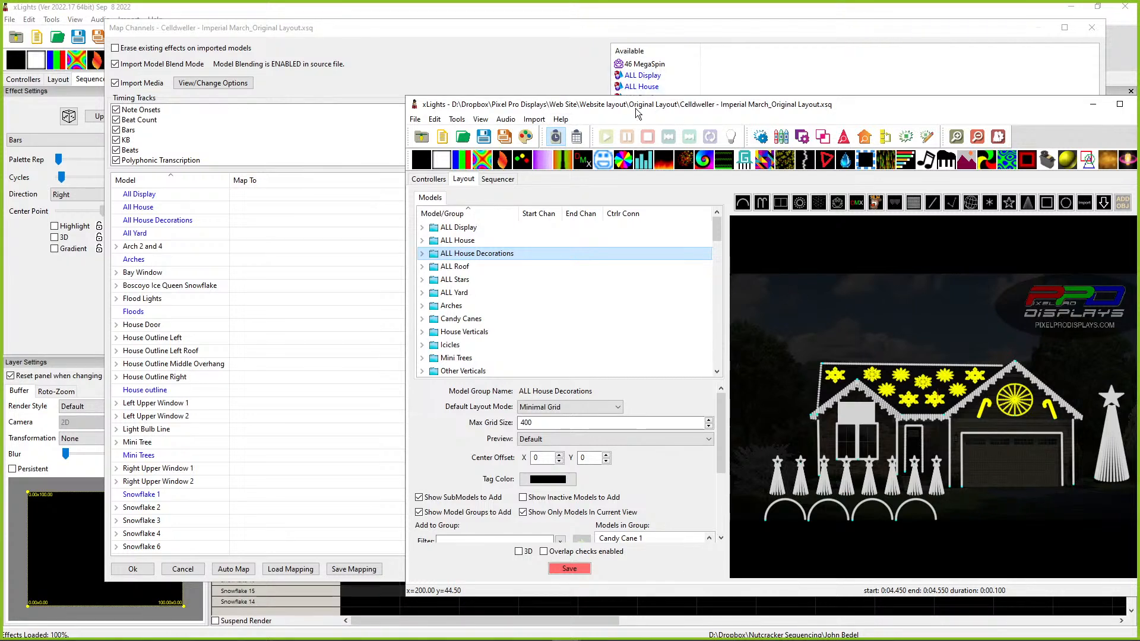
left_click_drag(631, 107, 1139, 107)
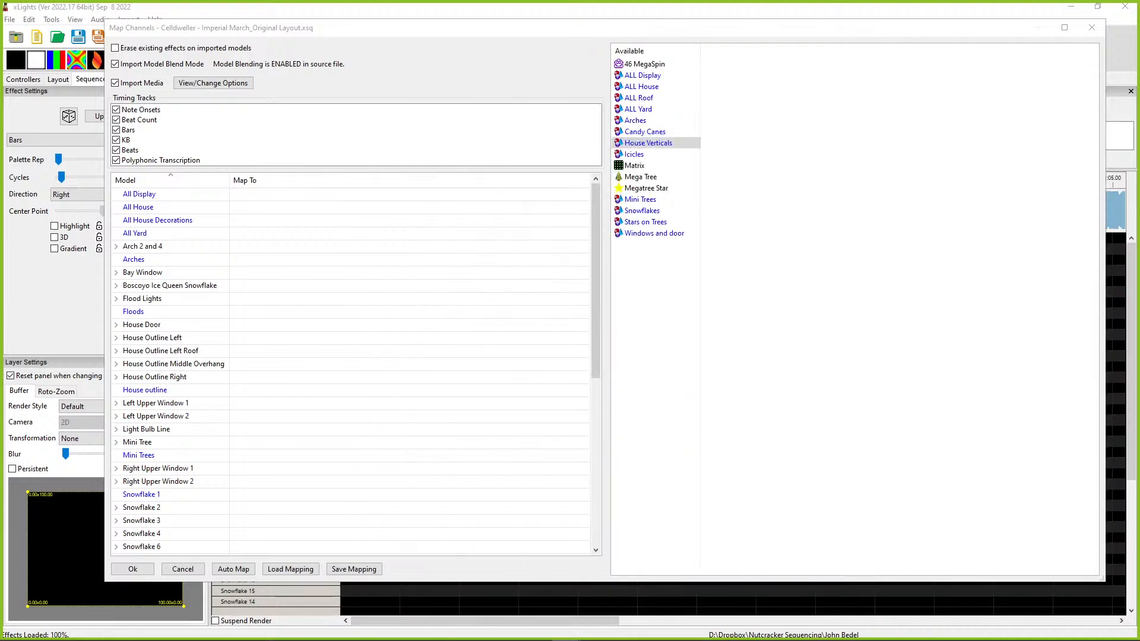
Step: Map the source groups ALL Display and ALL House to All Display and All House in the channel mapping
left_click(283, 194)
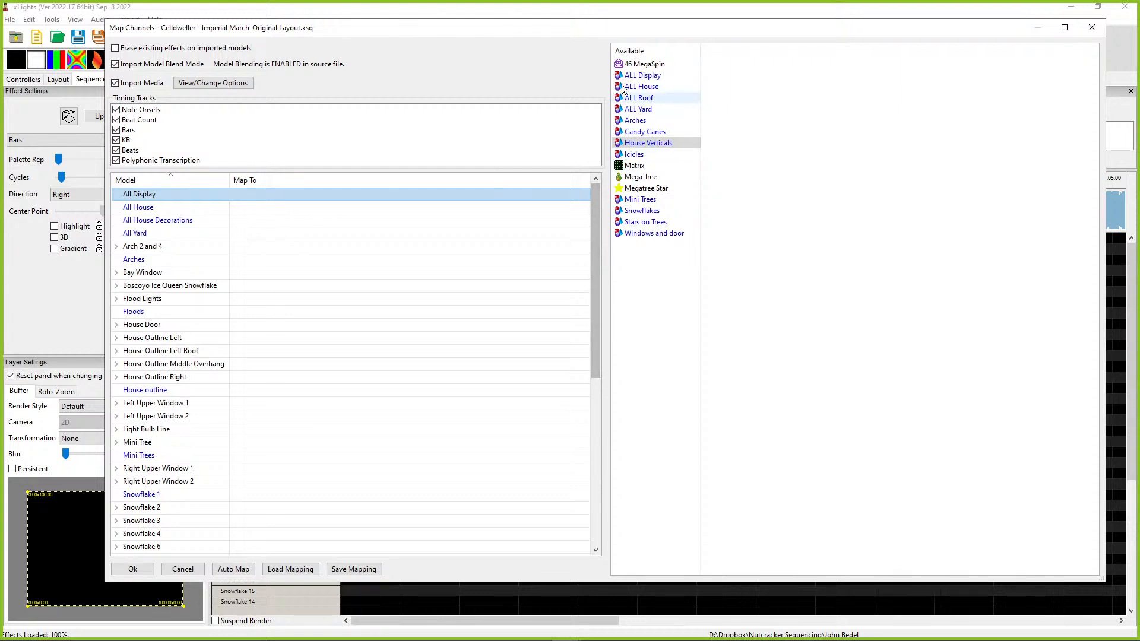
left_click_drag(622, 75, 271, 199)
left_click_drag(641, 86, 269, 208)
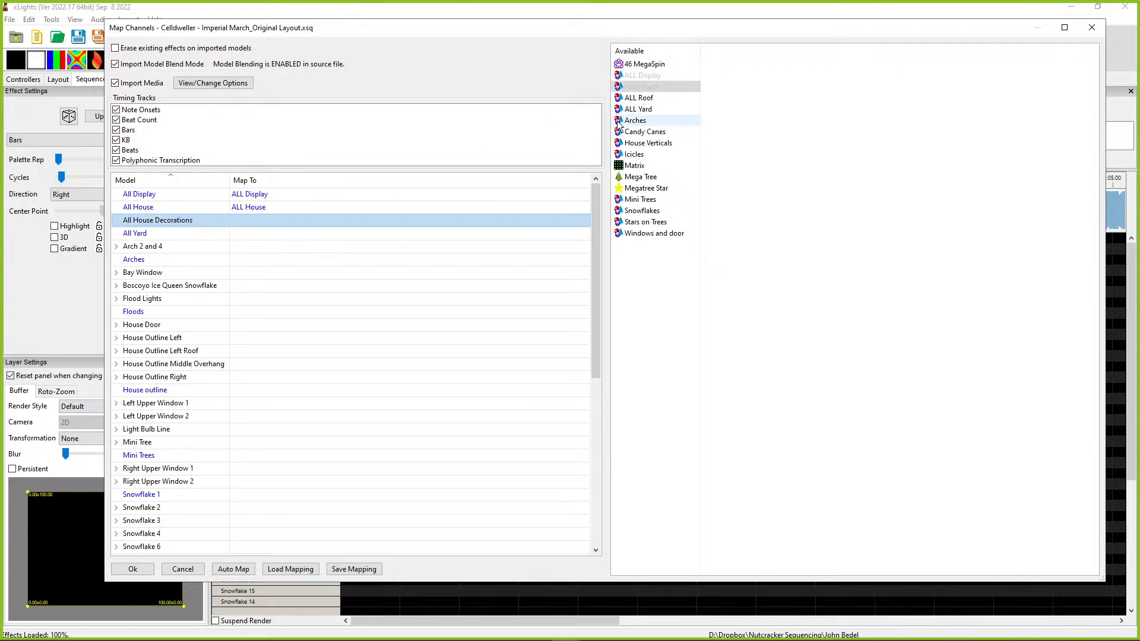
Step: Map the source group ALL Roof to the House outline group
mouse_move(625, 99)
left_mouse_down()
mouse_move(333, 205)
mouse_move(234, 290)
mouse_move(601, 152)
mouse_move(631, 100)
left_mouse_up()
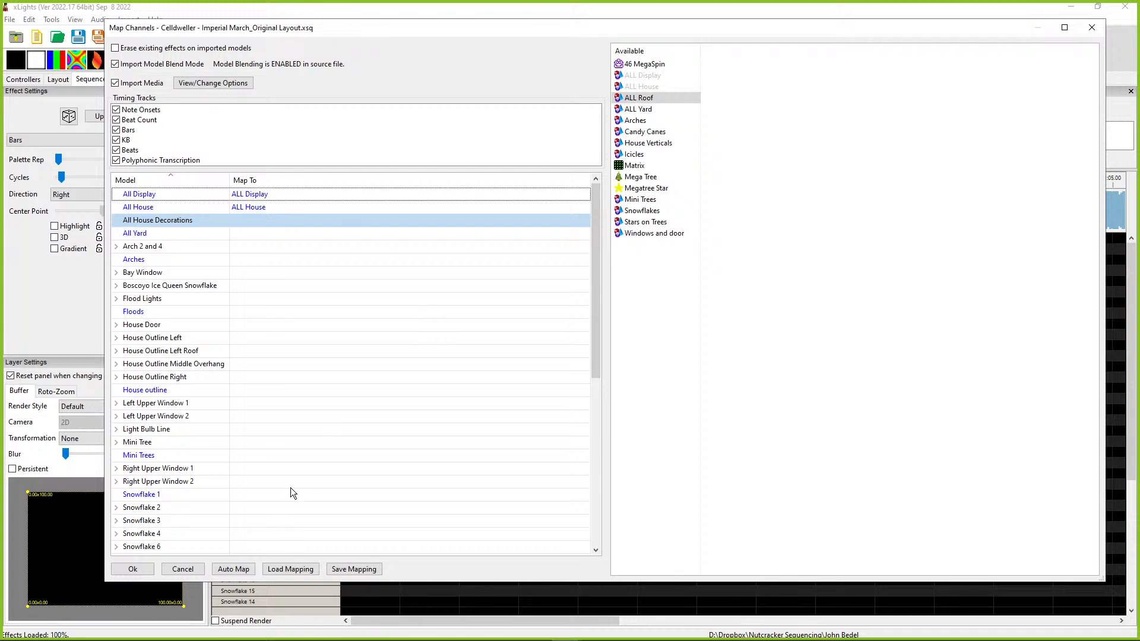
scroll(263, 450, "down", 2)
left_click(287, 312)
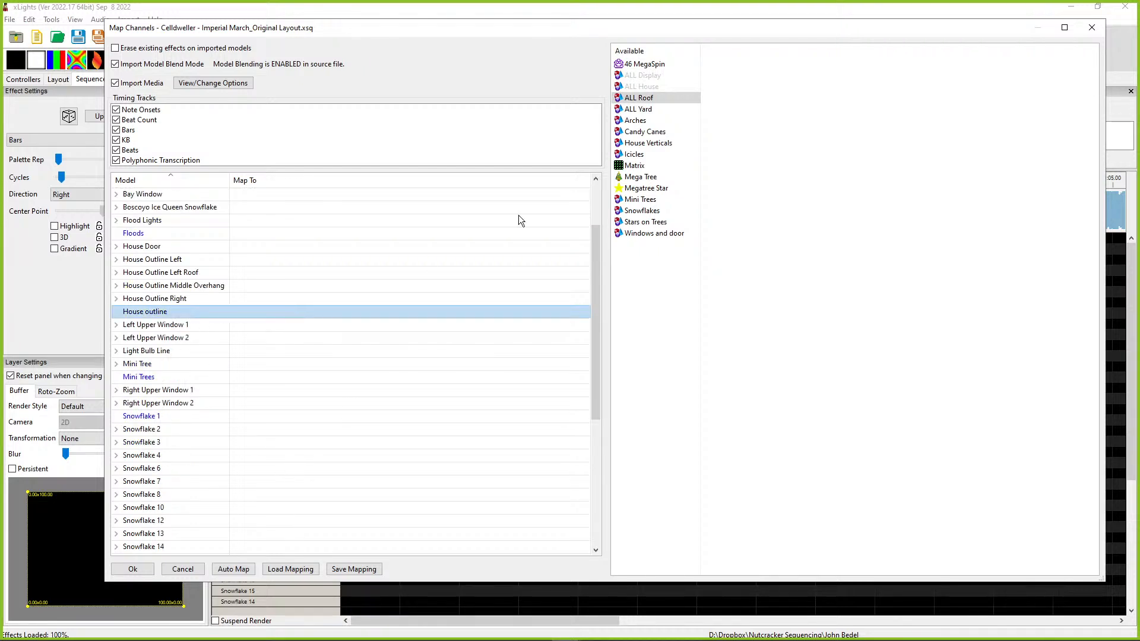
left_click_drag(638, 98, 268, 314)
Step: Map the source groups ALL Yard and Arches to the All Yard and Arches groups
left_click(638, 109)
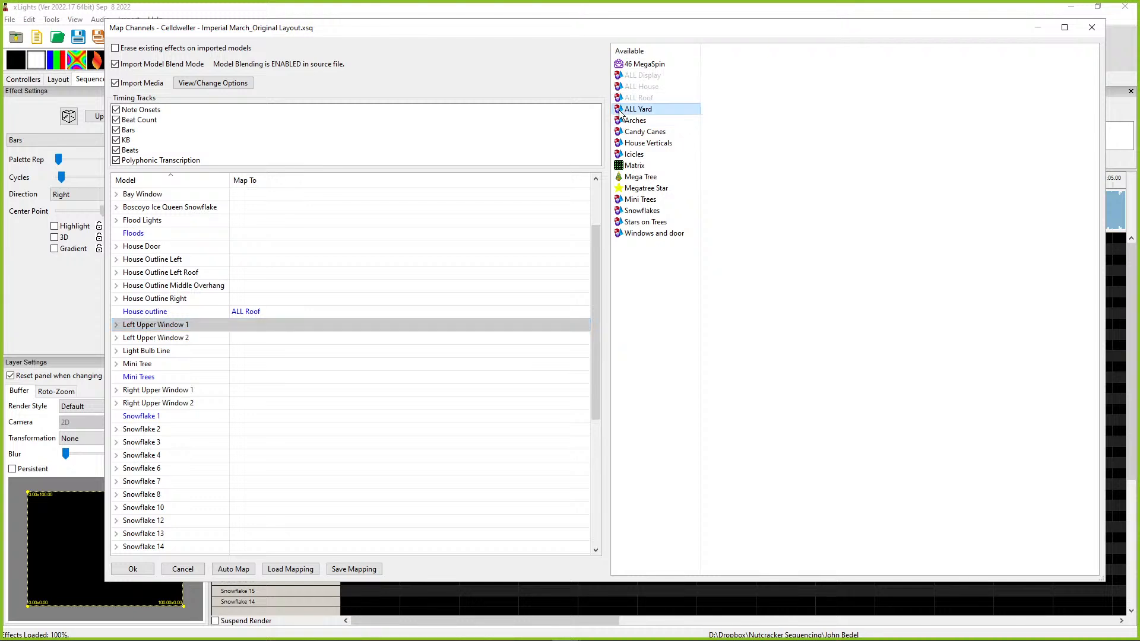
scroll(218, 248, "up", 2)
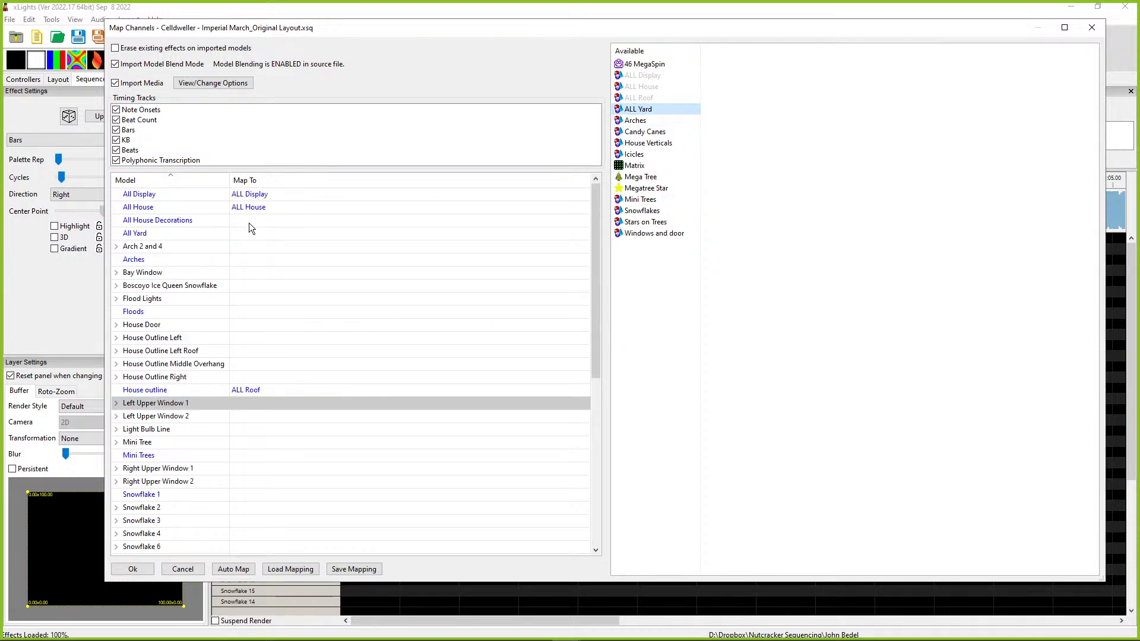
left_click(245, 233)
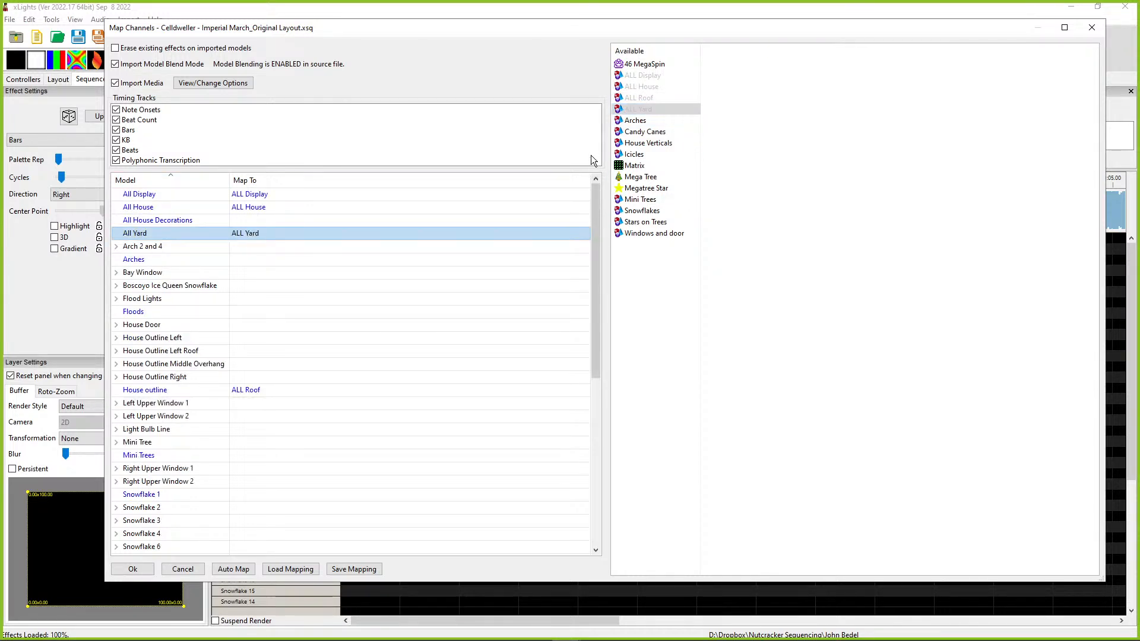
left_click_drag(638, 109, 448, 236)
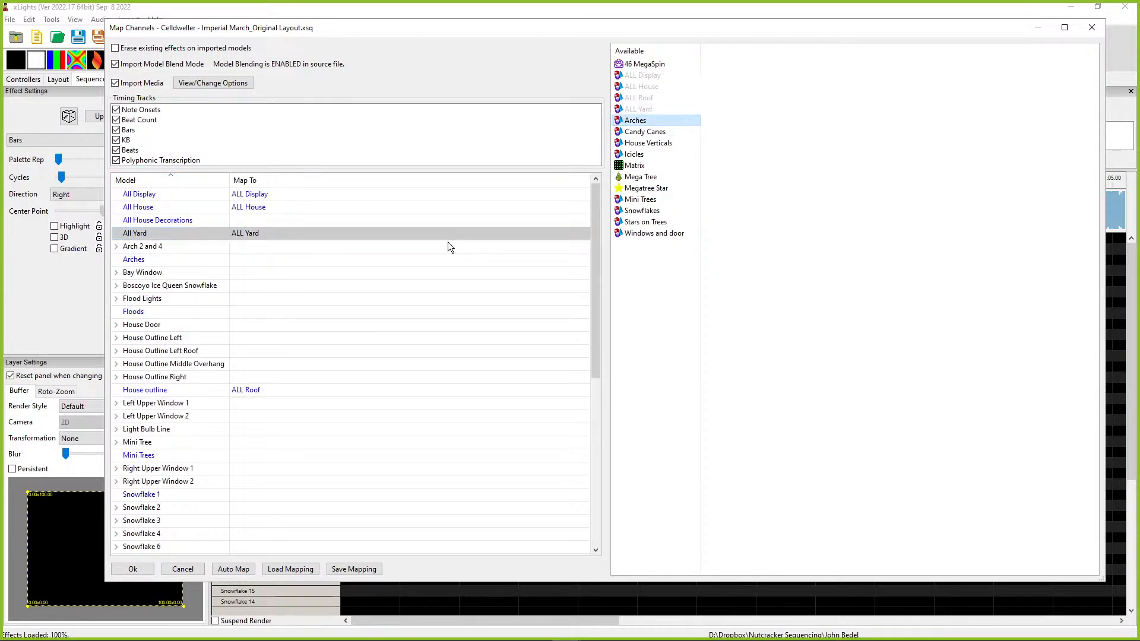
left_click(247, 263)
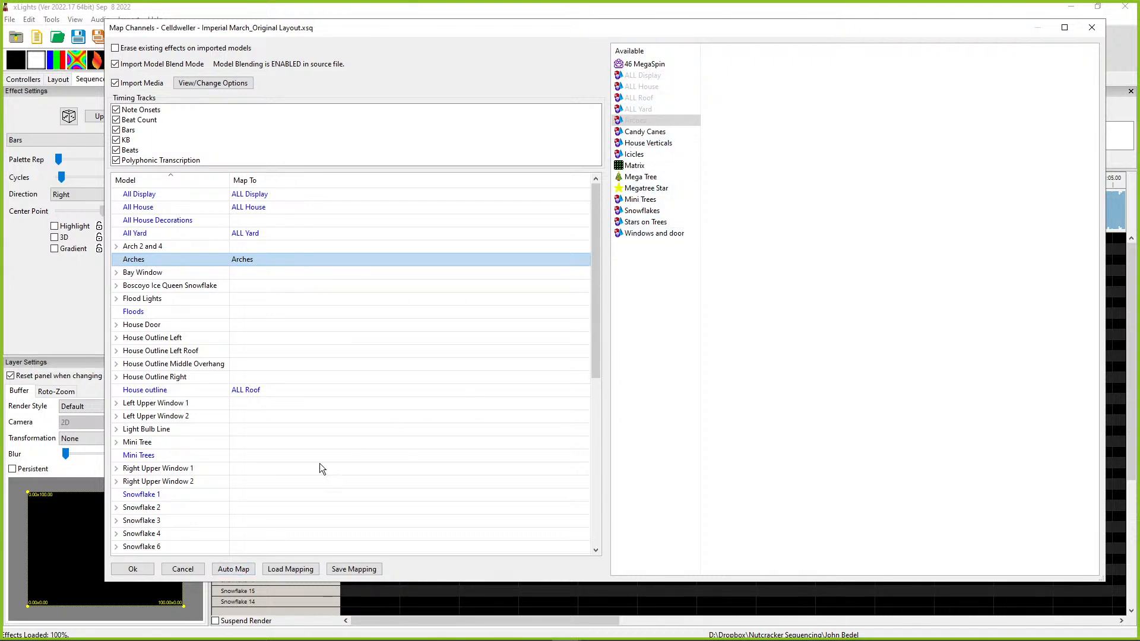
Step: Auto-map the remaining models that share names with the source and review the resulting mappings
left_click(226, 568)
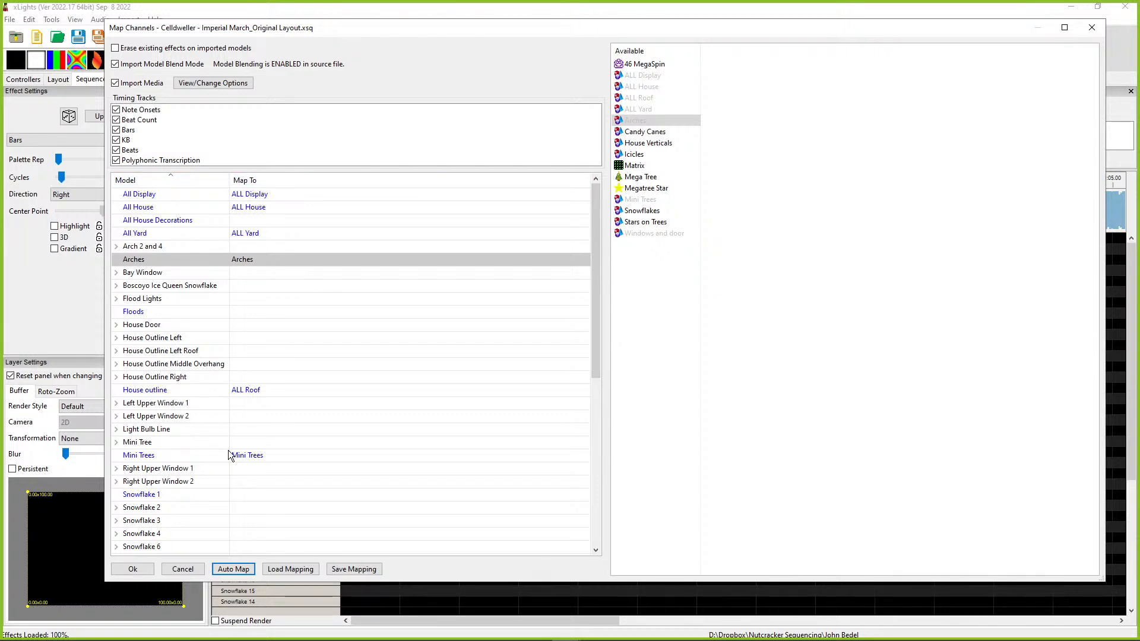
scroll(240, 499, "down", 8)
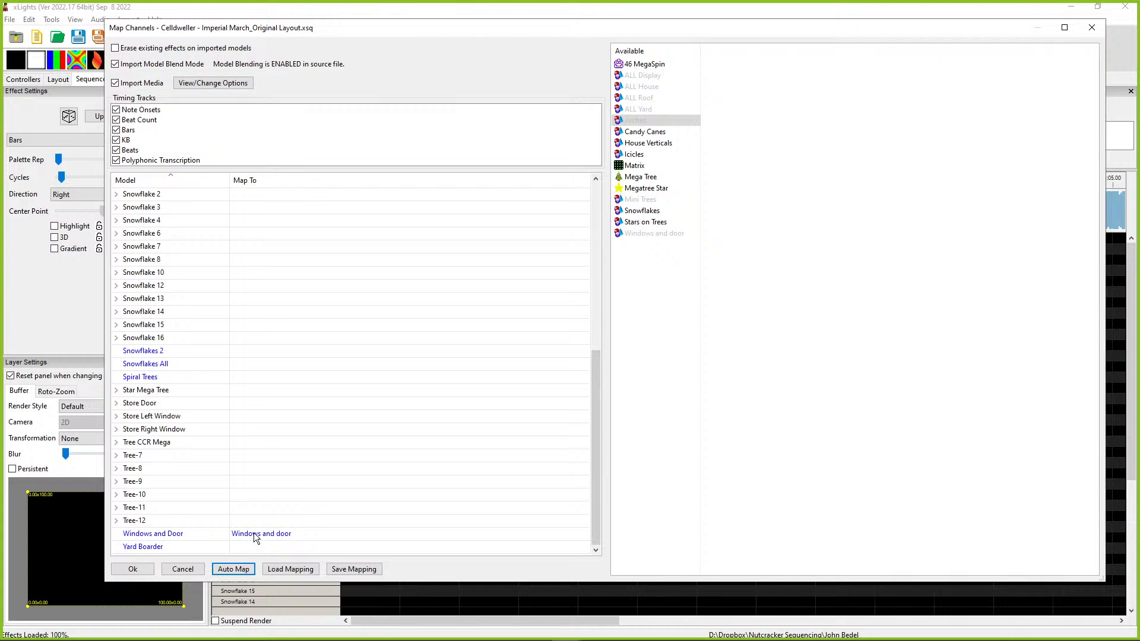
Step: Map the source model Megatree Star to the Star Mega Tree model in the channel mapping
left_click(290, 534)
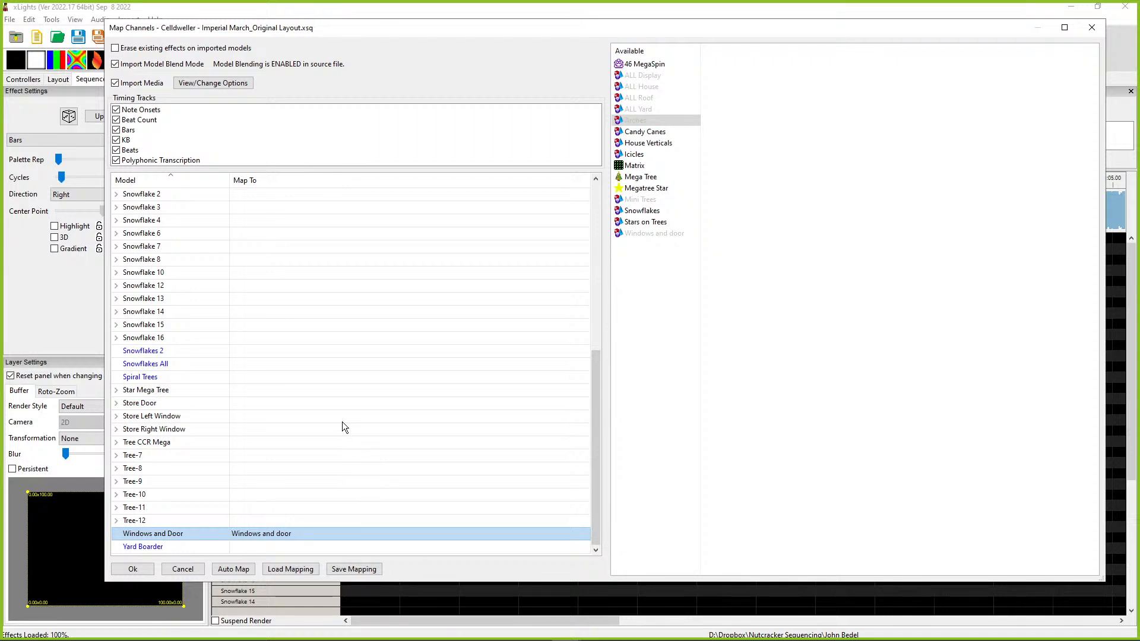
scroll(304, 356, "up", 2)
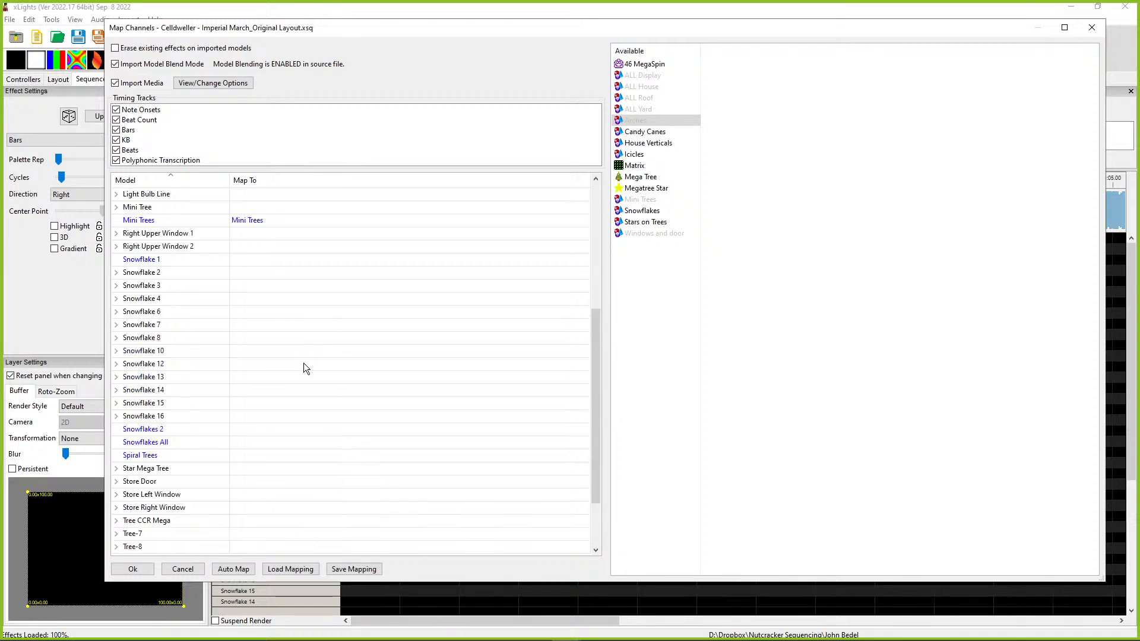
left_click(254, 466)
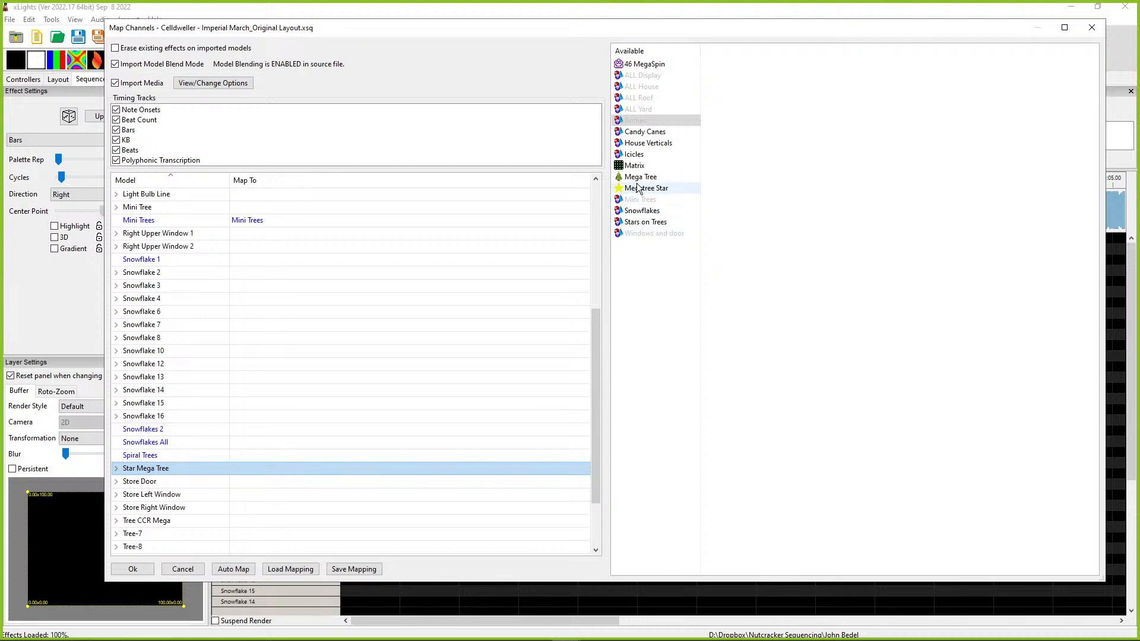
left_click_drag(646, 188, 254, 469)
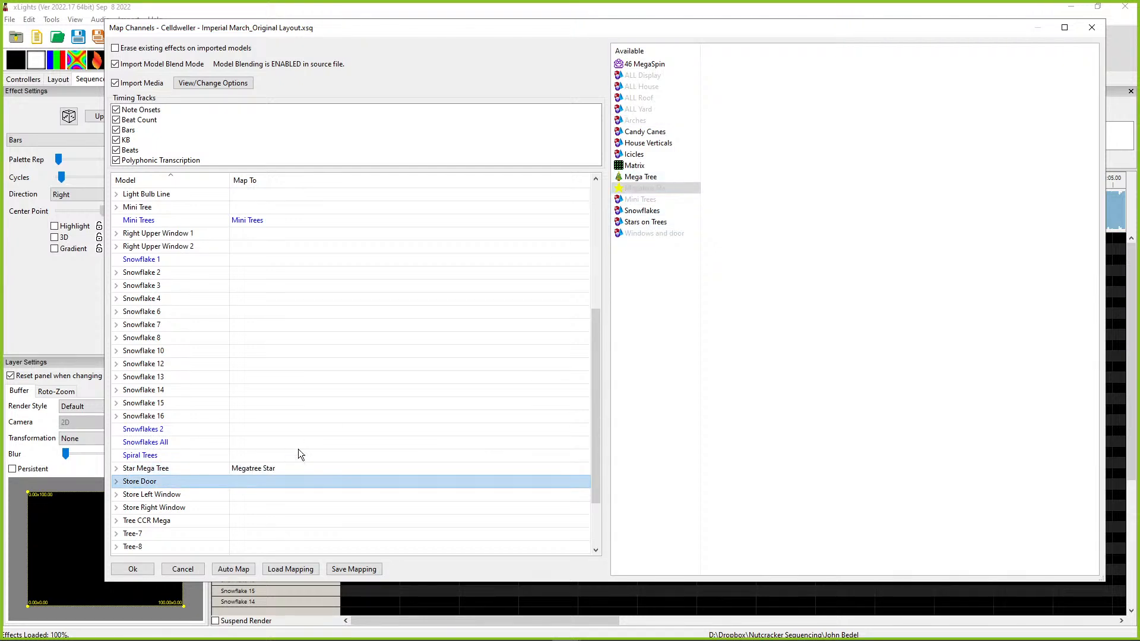
Step: Map the source group Candy Canes to the Snowflakes 2 group
left_click(639, 211)
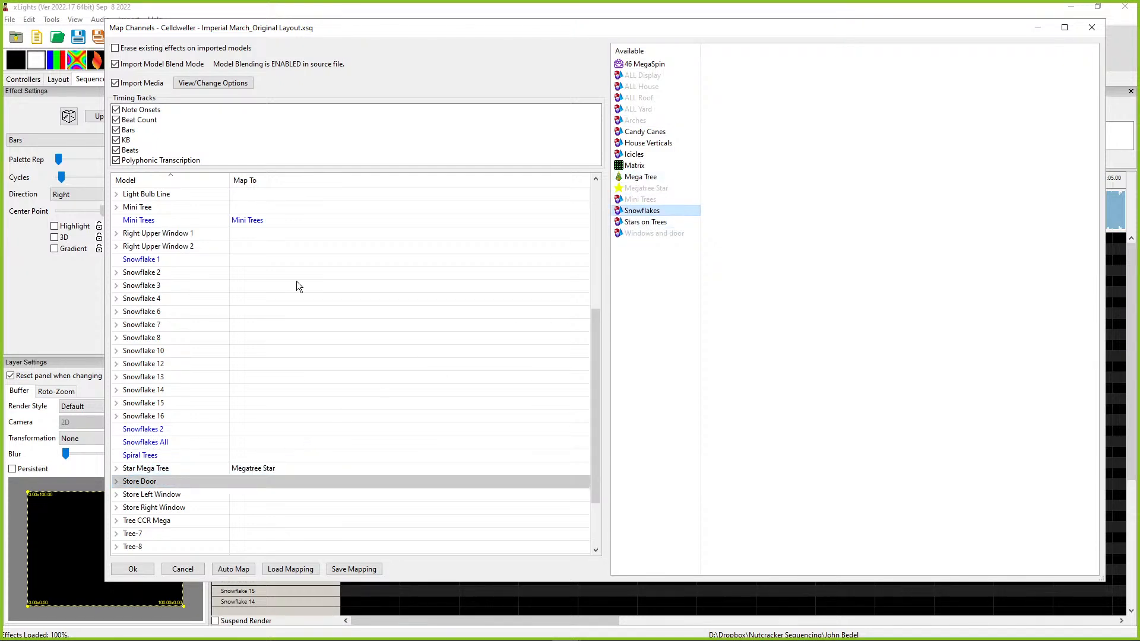
scroll(285, 290, "up", 6)
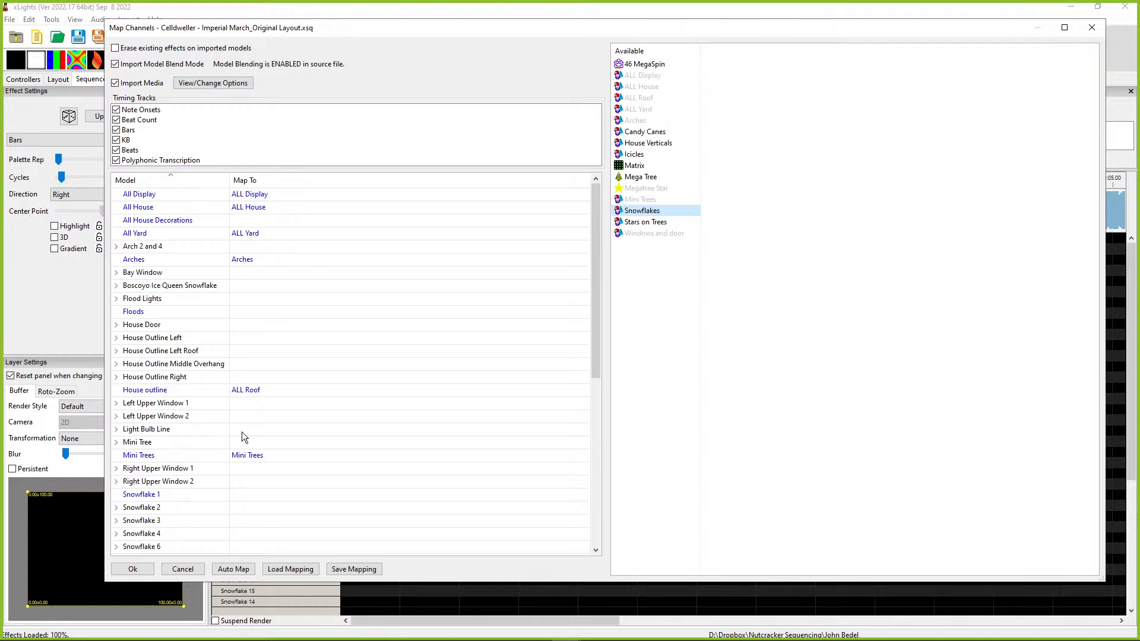
scroll(254, 356, "down", 8)
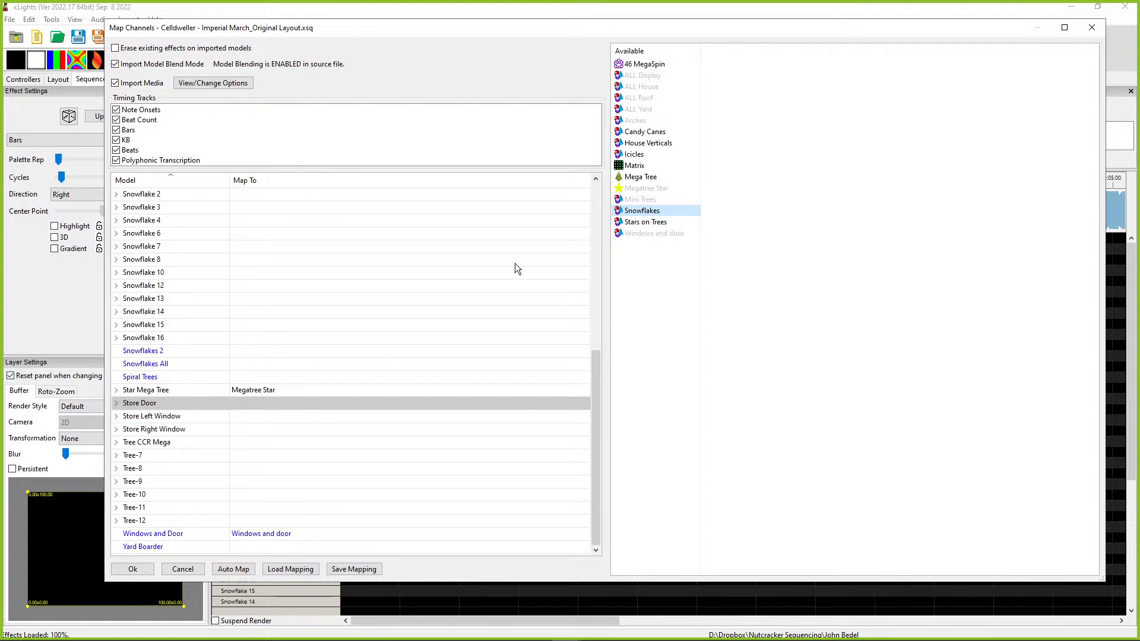
left_click_drag(645, 131, 240, 353)
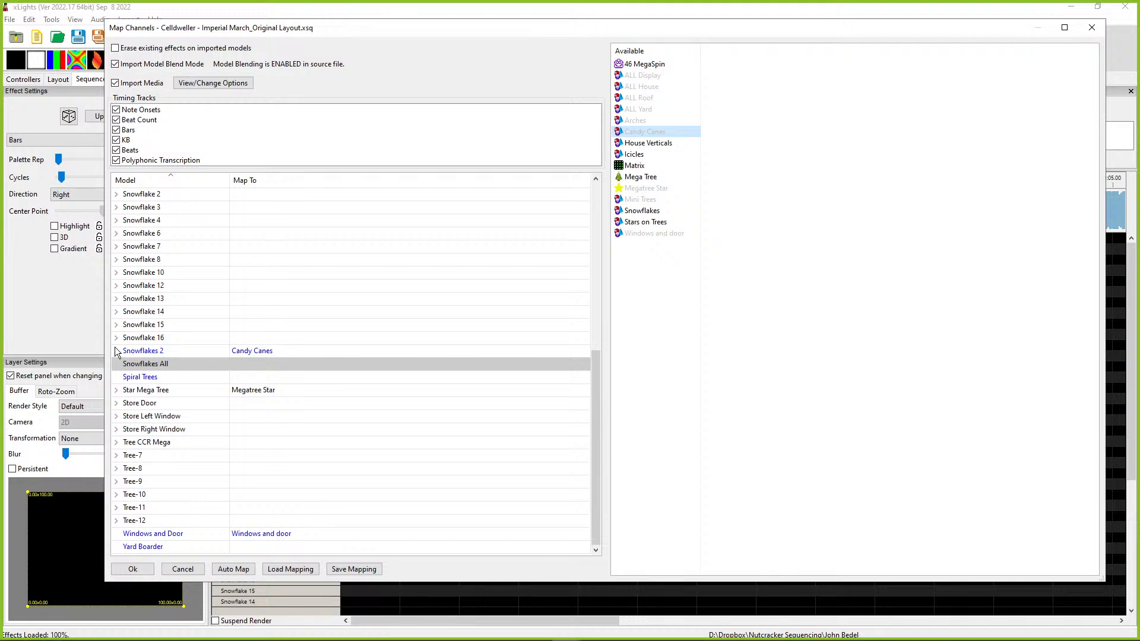
Step: Map the source group Snowflakes to the Snowflake 1 group
scroll(249, 360, "up", 4)
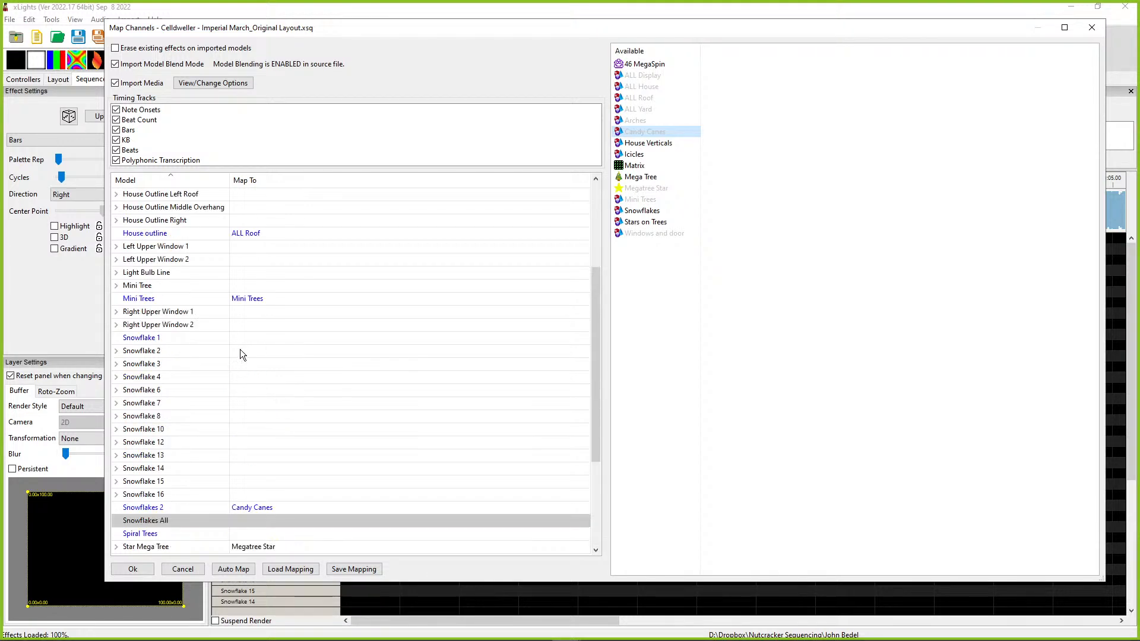
left_click(249, 337)
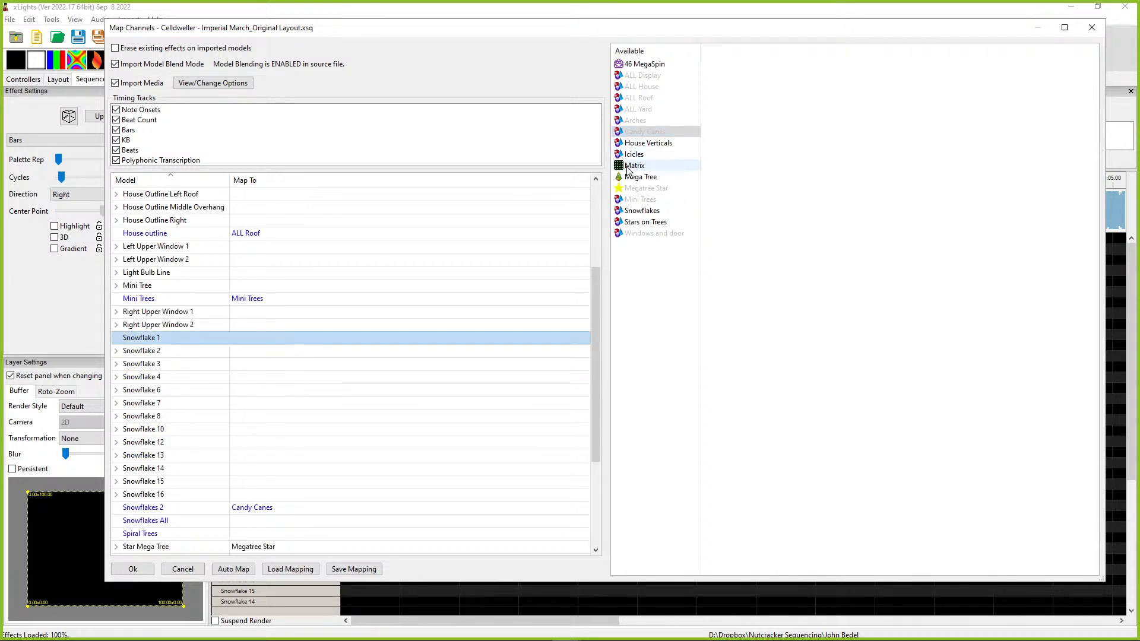
left_click_drag(638, 211, 264, 344)
Step: Map the source model Mega Tree to the Tree CCR Mega model
scroll(268, 415, "down", 2)
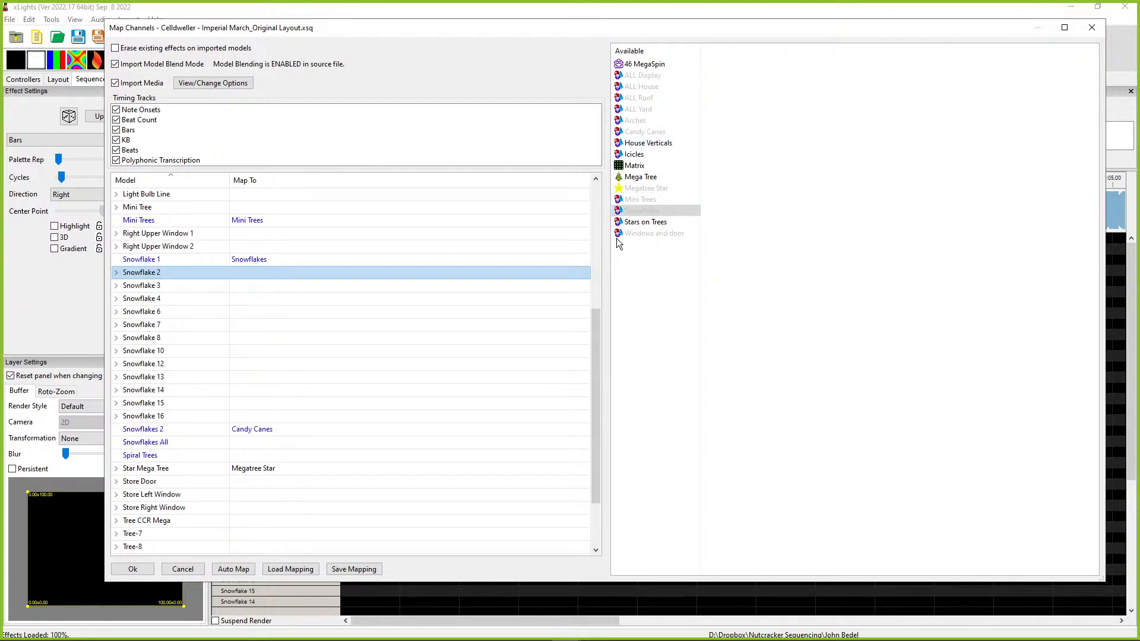
left_click(618, 223)
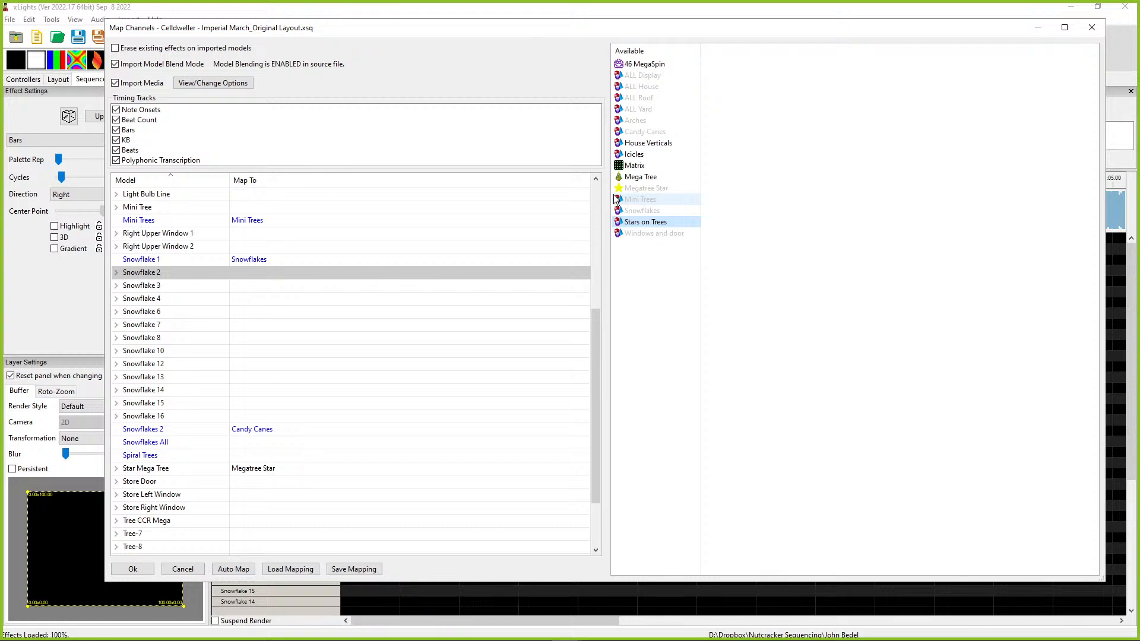
left_click(639, 144)
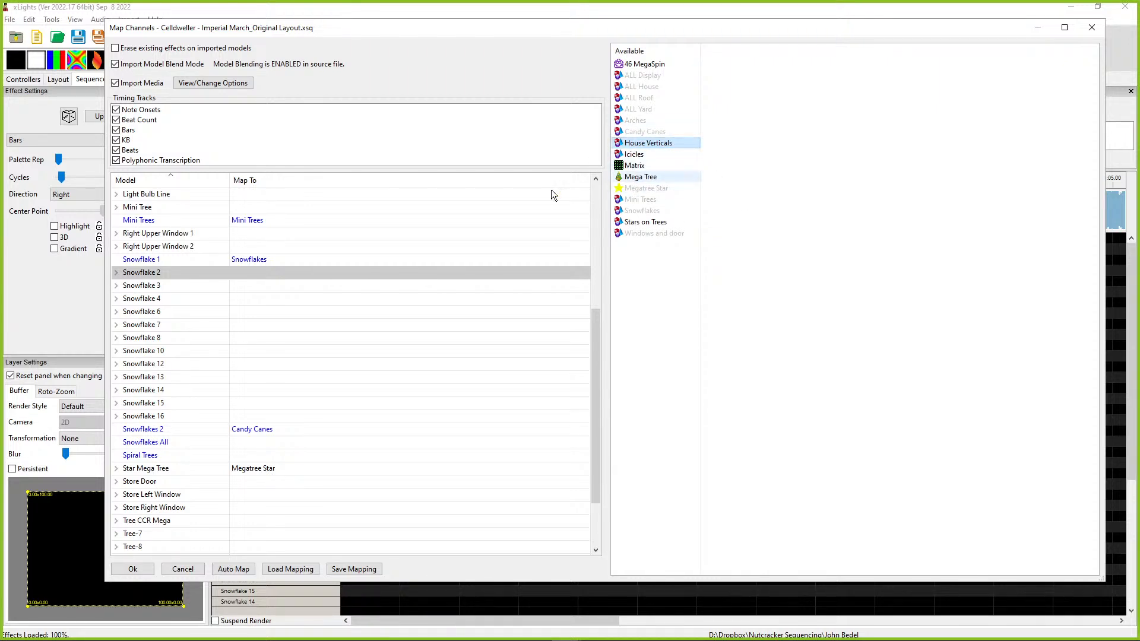
left_click(638, 177)
scroll(271, 442, "down", 2)
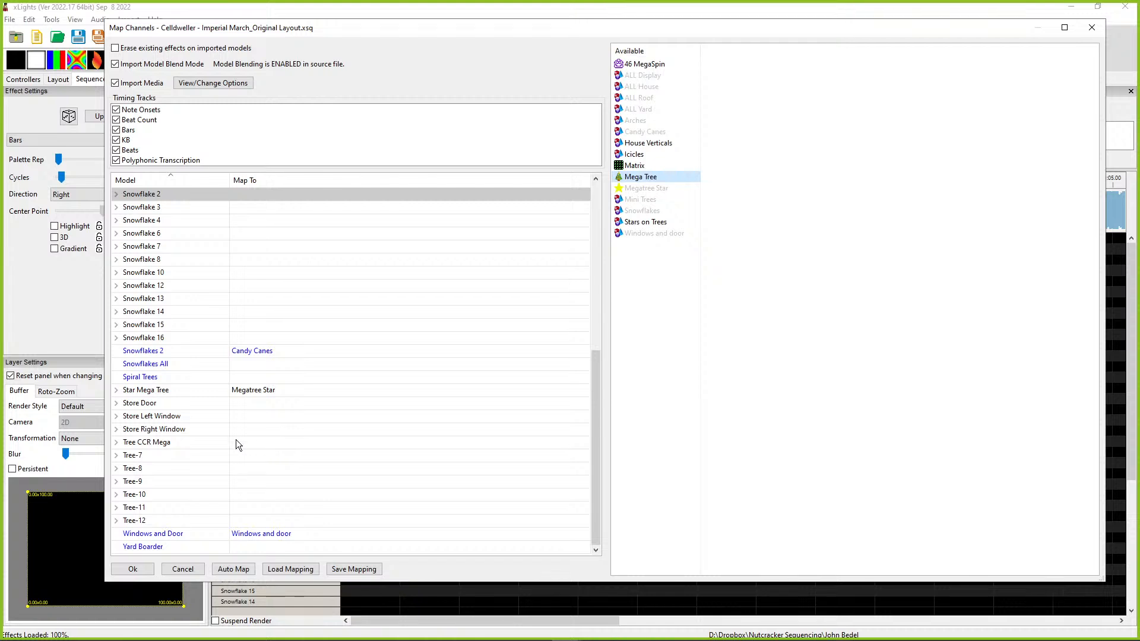
scroll(140, 289, "up", 6)
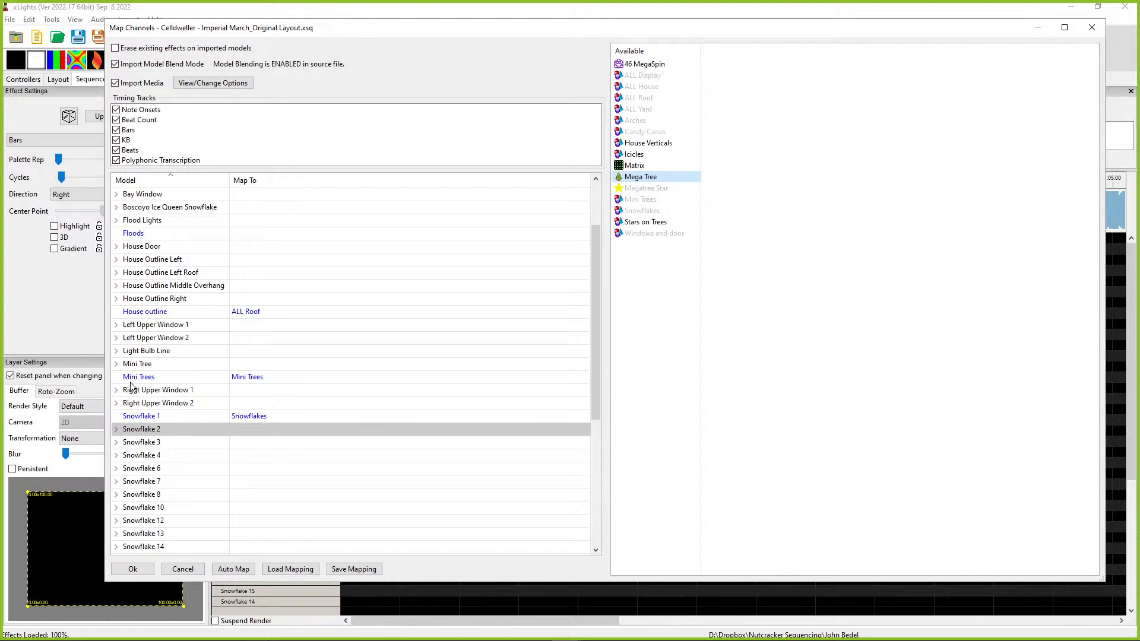
scroll(134, 383, "down", 6)
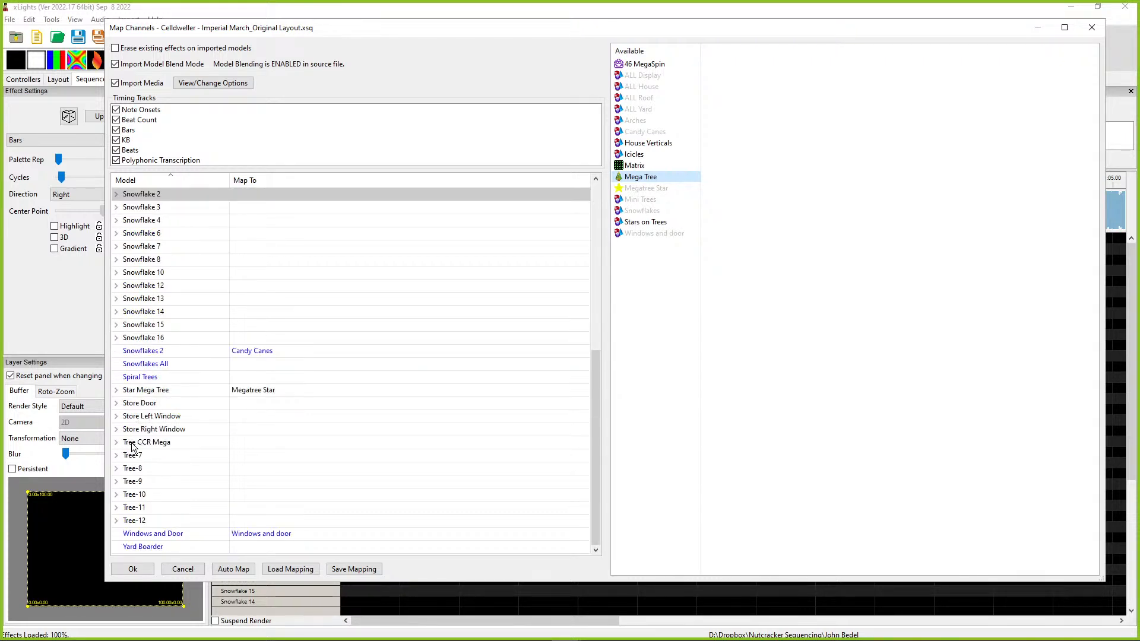
left_click(235, 442)
left_click_drag(638, 176, 337, 445)
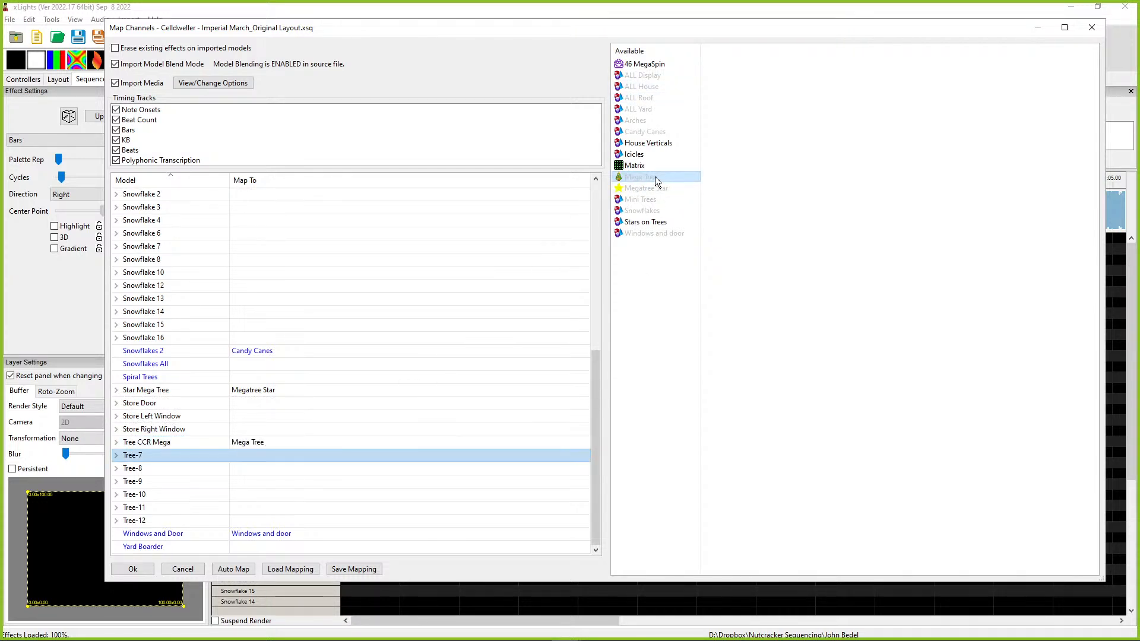
Step: Switch to Snip & Sketch and capture a new snip of the Available source models list
left_click(635, 145)
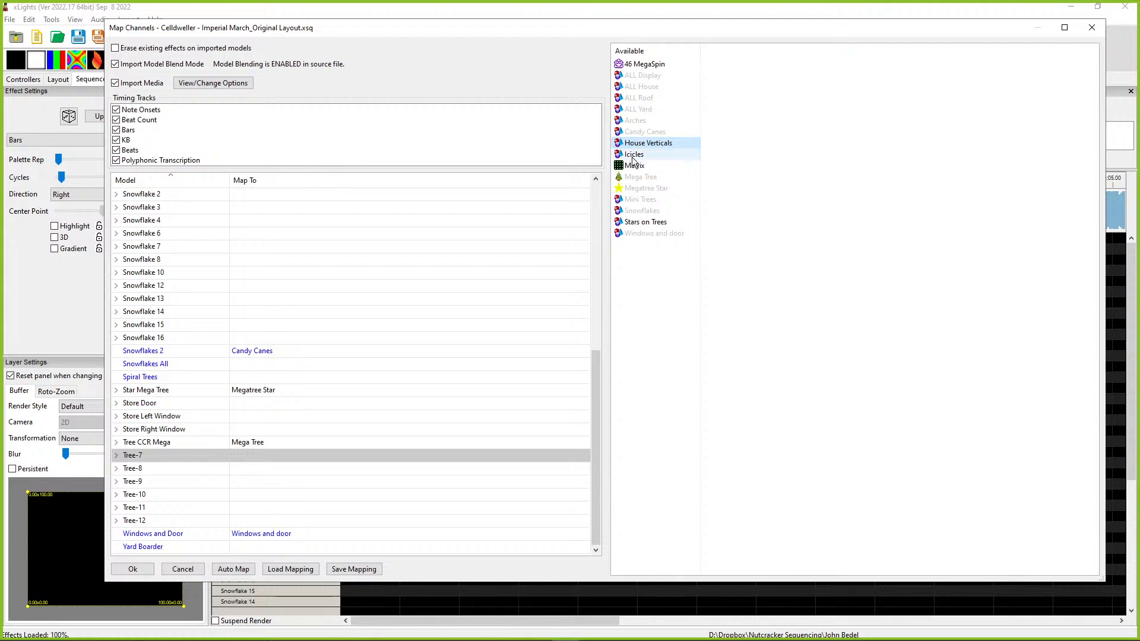
left_click(621, 155)
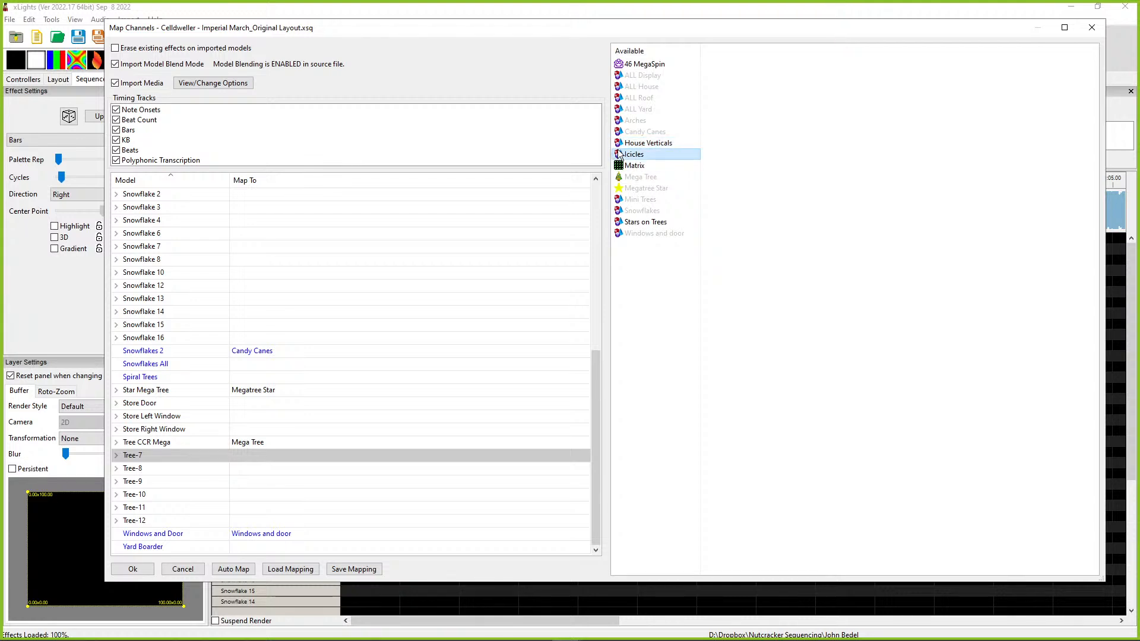
mouse_move(196, 637)
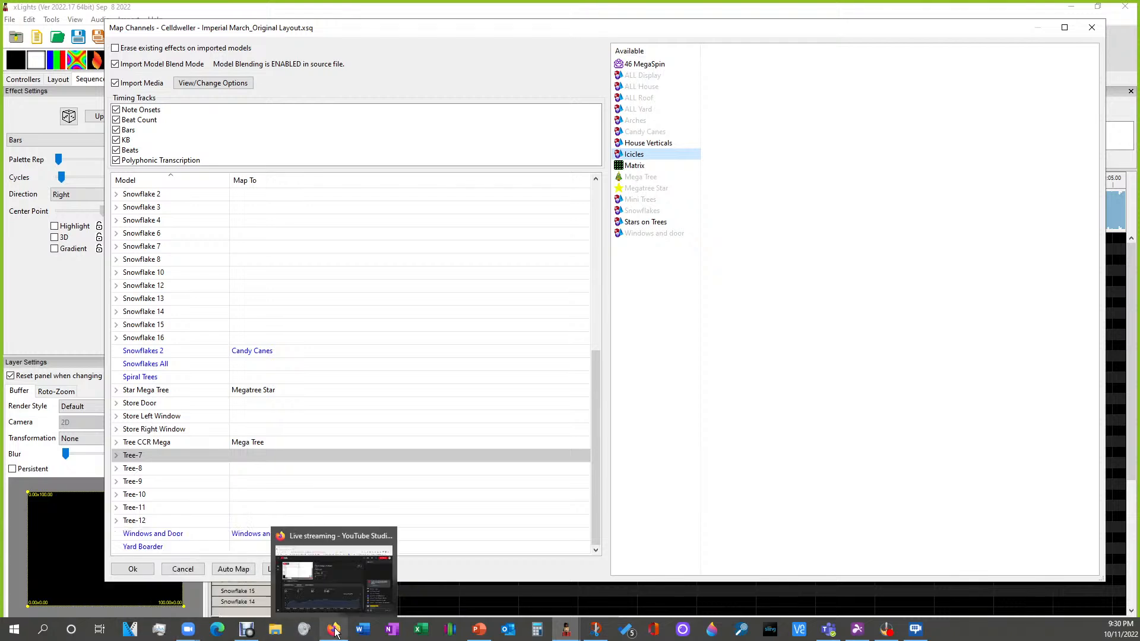
left_click(596, 632)
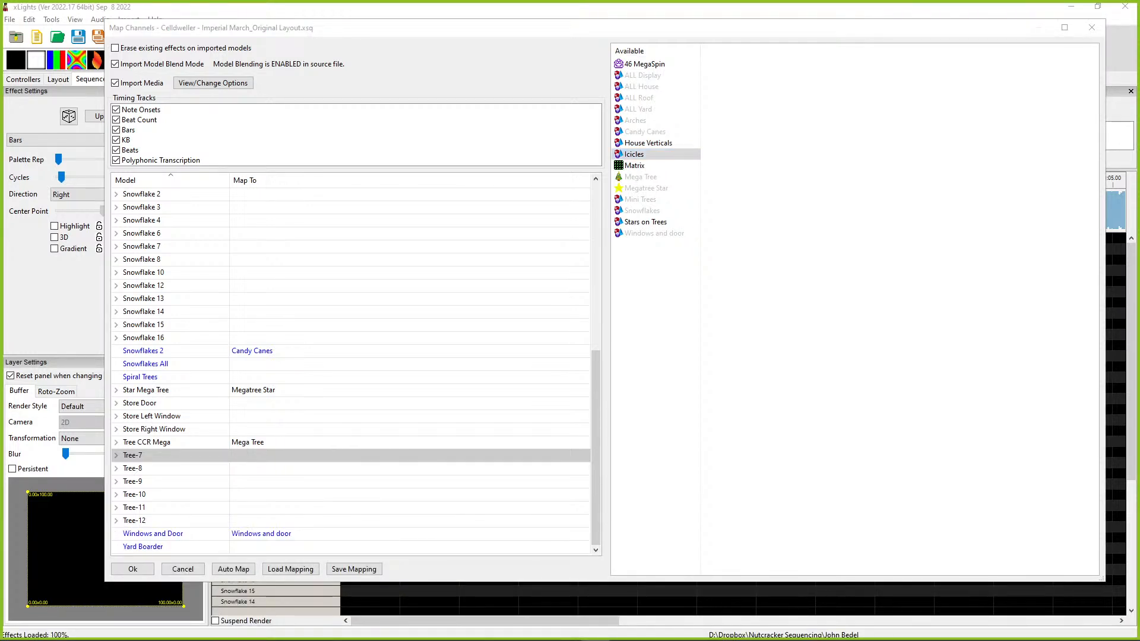
left_click_drag(1139, 62, 304, 103)
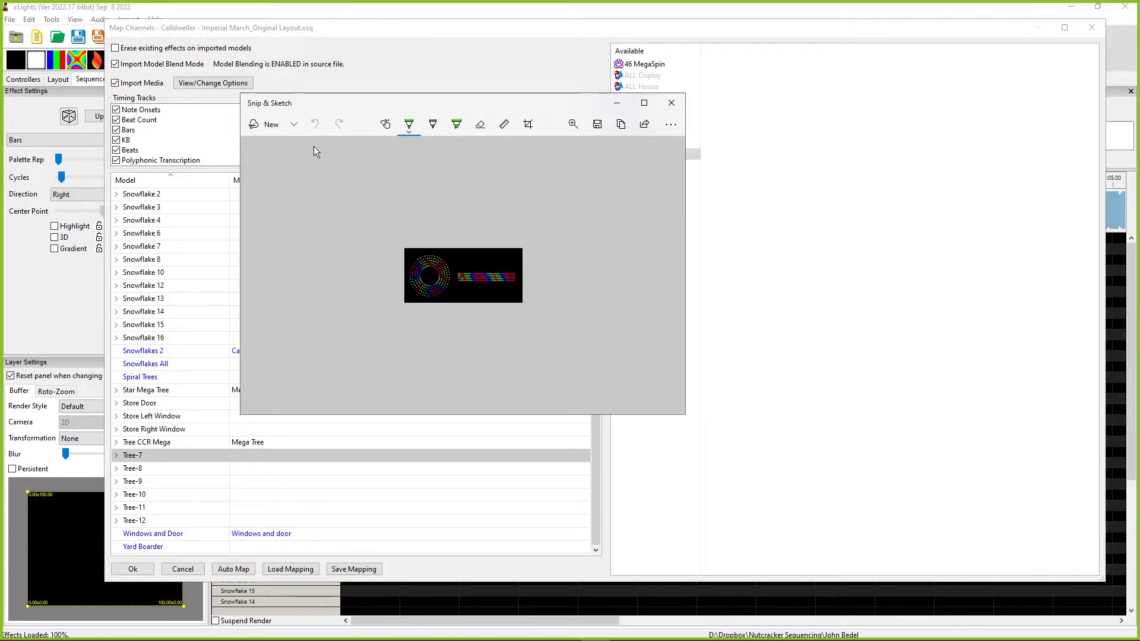
left_click_drag(281, 108, 265, 63)
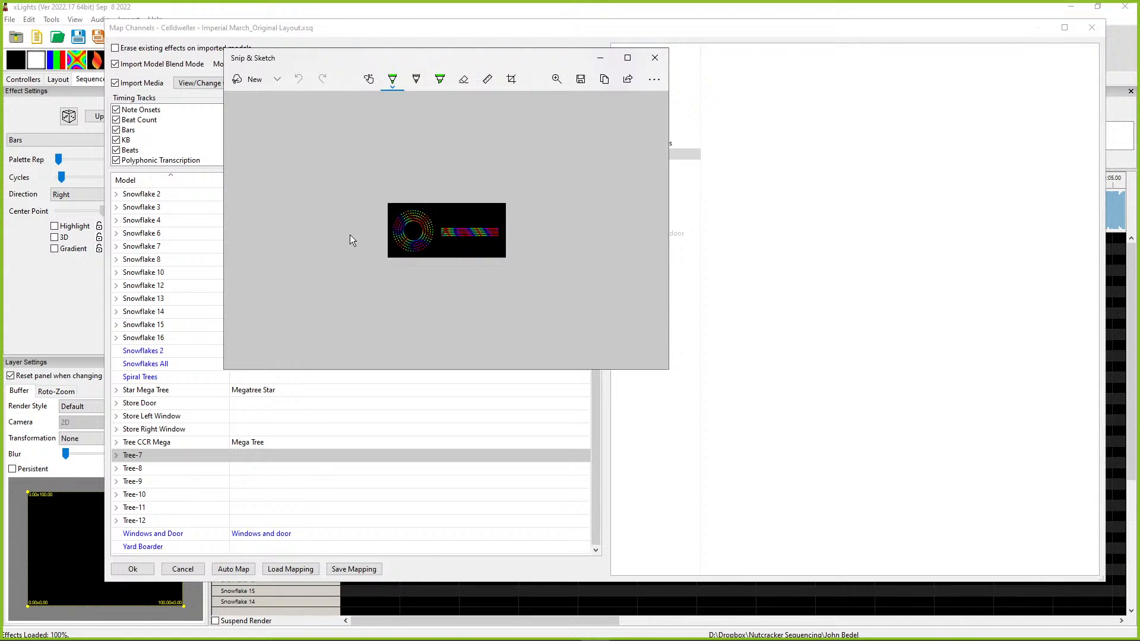
left_click(241, 79)
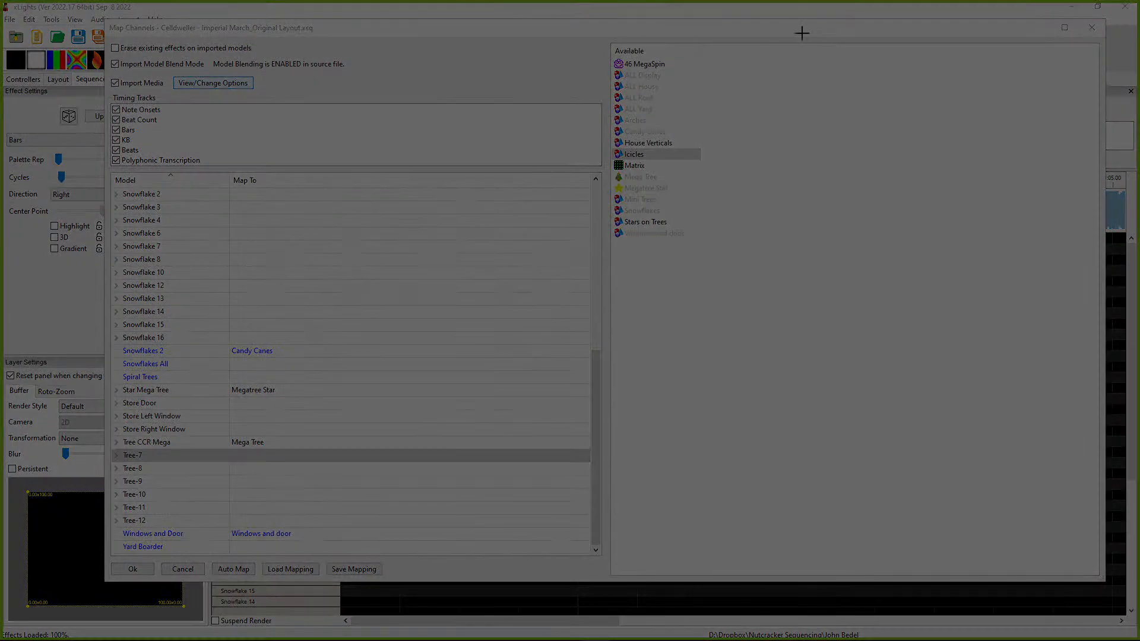
mouse_move(829, 31)
left_mouse_down()
mouse_move(329, 236)
mouse_move(450, 592)
mouse_move(581, 281)
left_mouse_up()
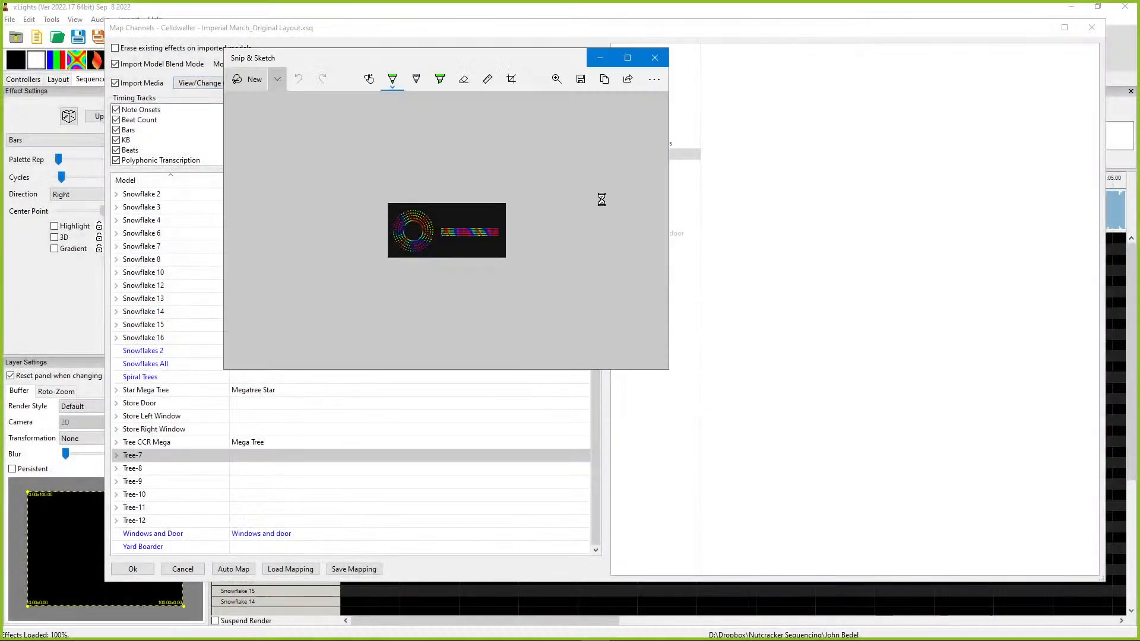
mouse_move(390, 58)
left_mouse_down()
mouse_move(1134, 88)
mouse_move(676, 80)
left_mouse_up()
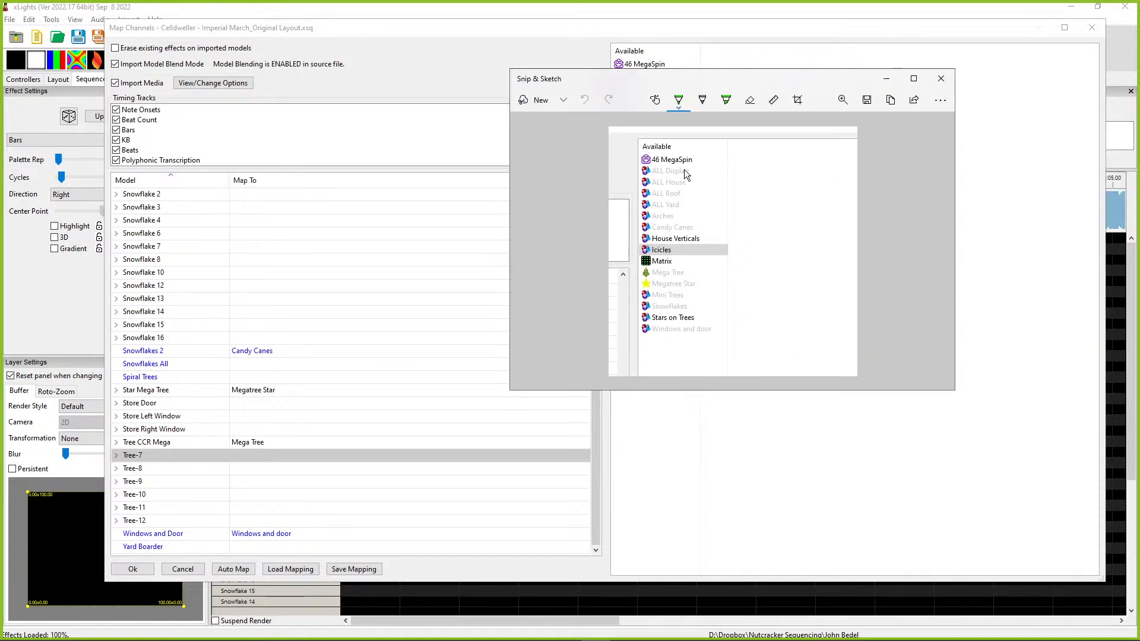
Step: Draw green check marks in the snip beside 46 MegaSpin, House Verticals, Icicles/Matrix and Stars on Trees, and move its window aside
left_click_drag(699, 153, 720, 127)
left_click_drag(694, 260, 742, 228)
left_click_drag(695, 318, 735, 286)
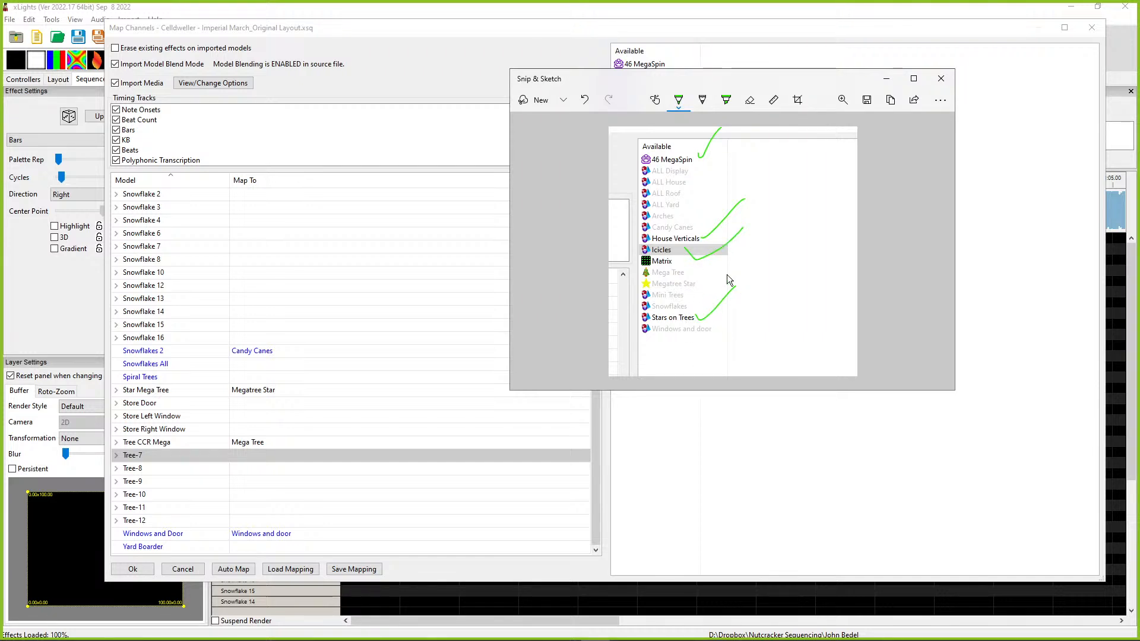
left_click_drag(593, 77, 1139, 58)
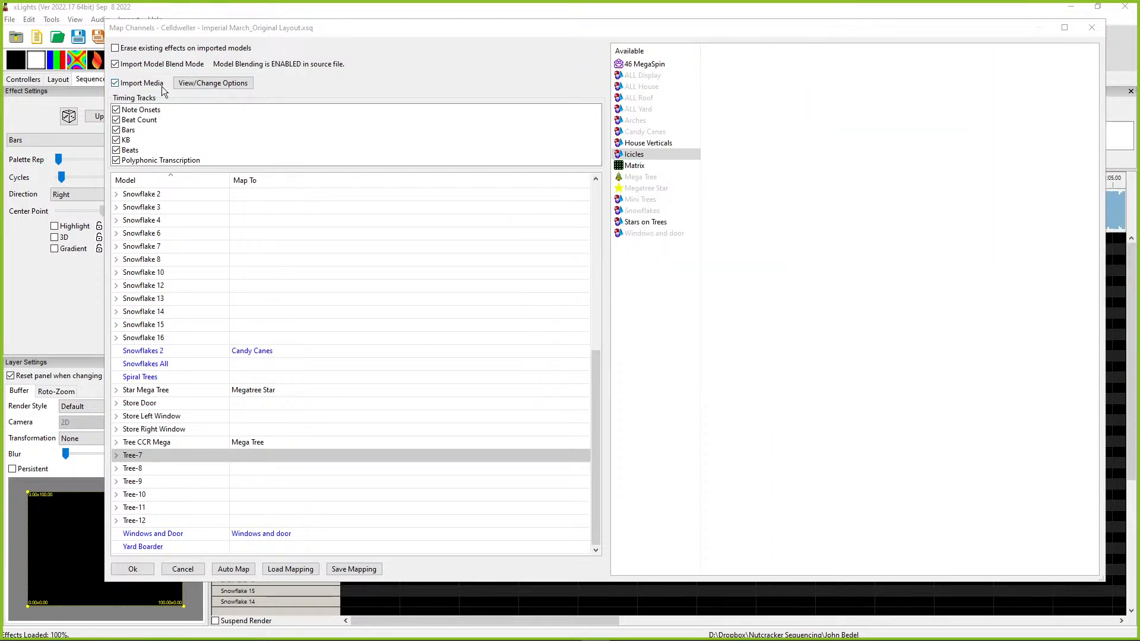
Step: Examine the target directories for each media type in the media import options, leaving them as they are
mouse_move(164, 92)
left_click(647, 143)
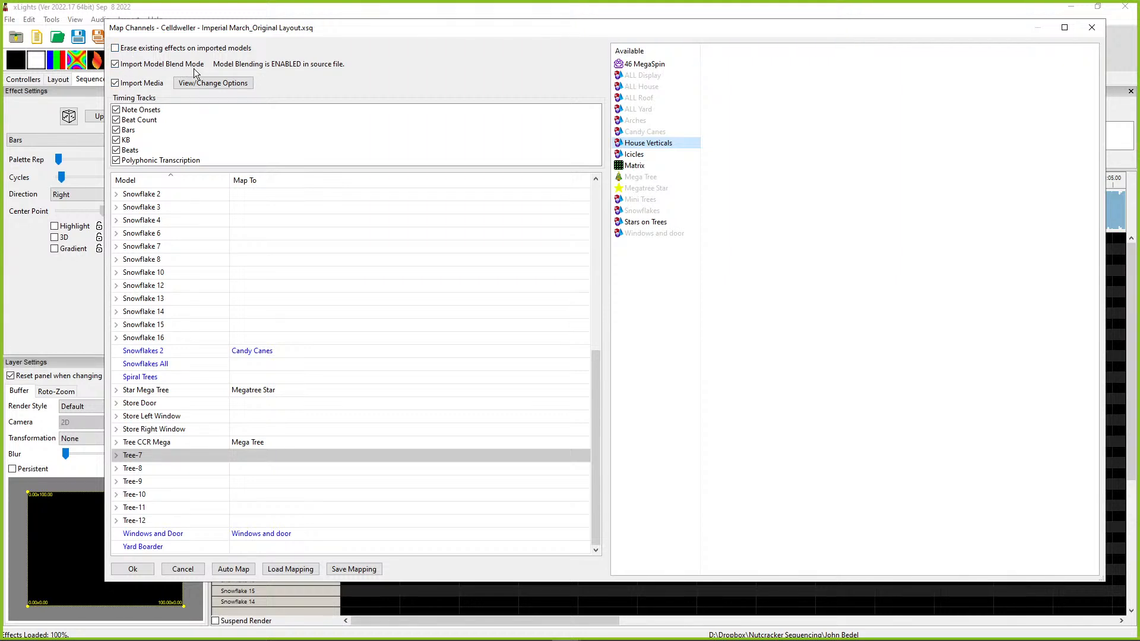
left_click_drag(257, 29, 761, 35)
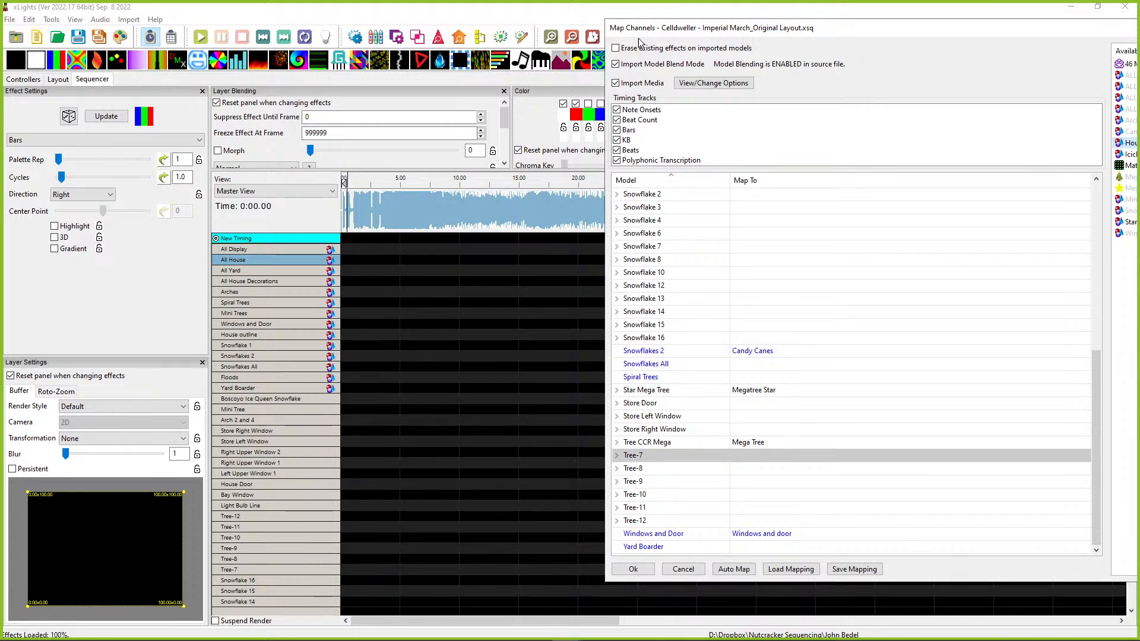
left_click_drag(650, 30, 217, 29)
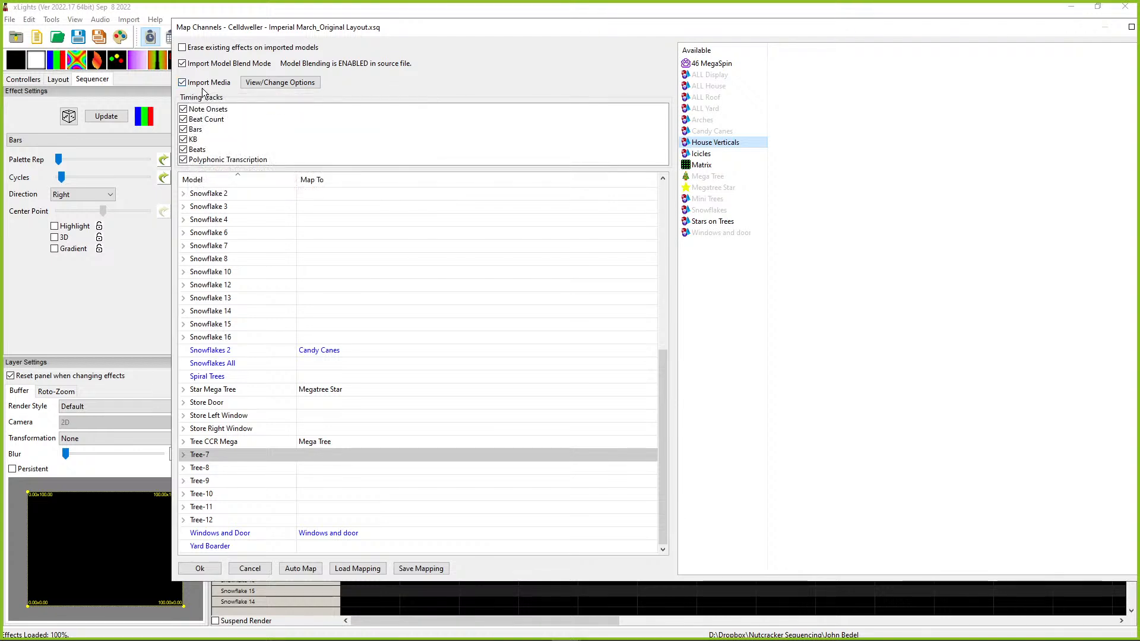
left_click(265, 84)
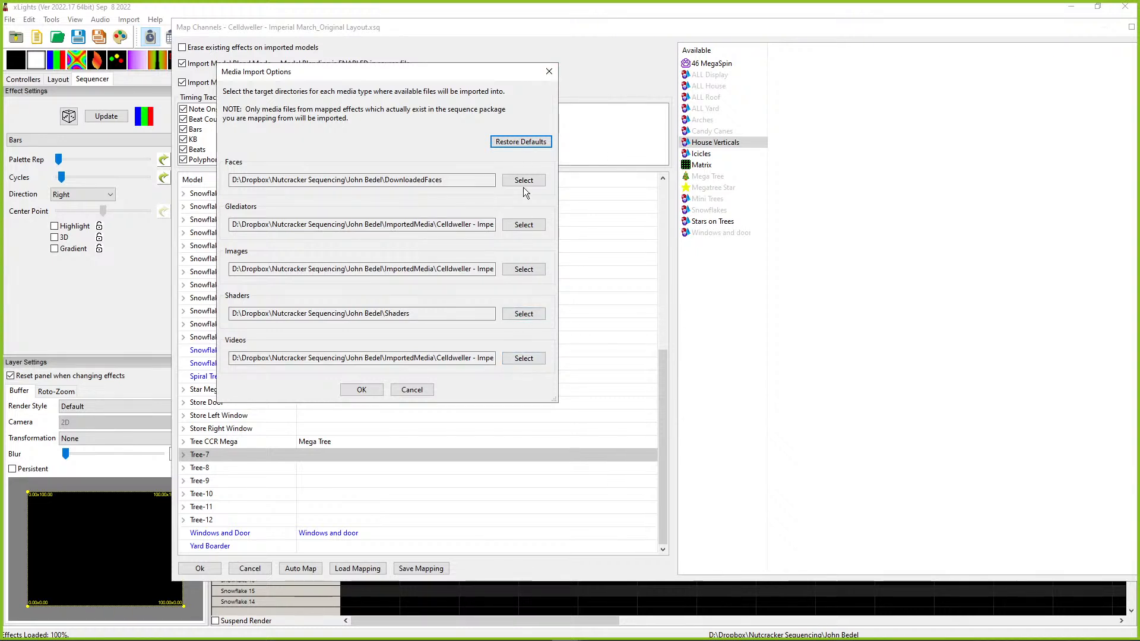
left_click(547, 74)
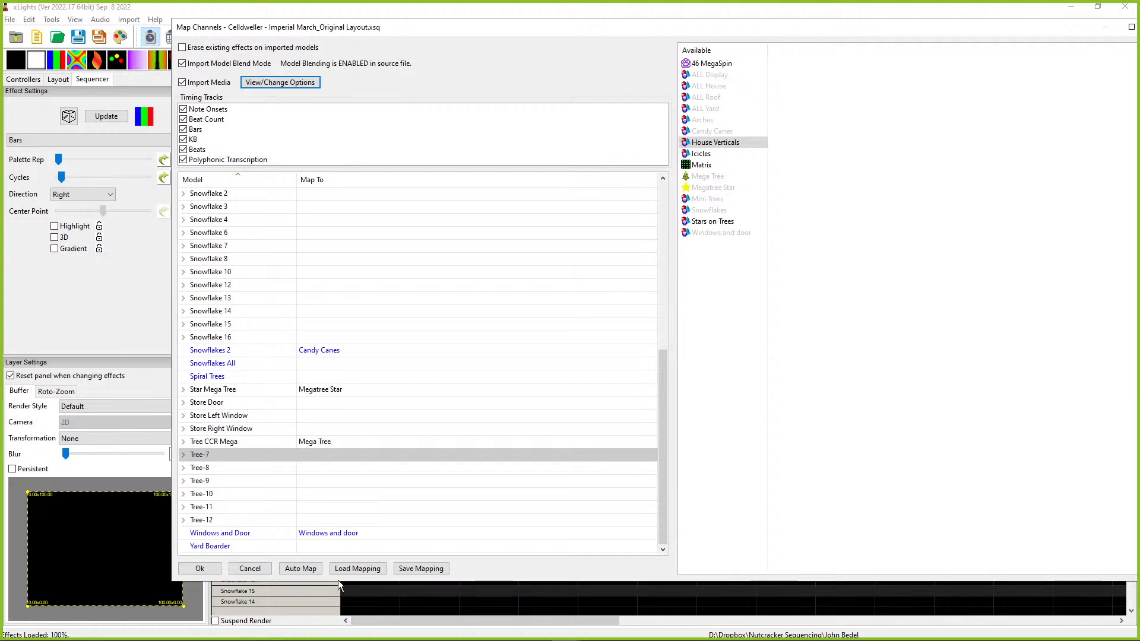
Step: Save the channel mapping in the Nutcracker folder as "mapping 2022 Webinar"
left_click(407, 570)
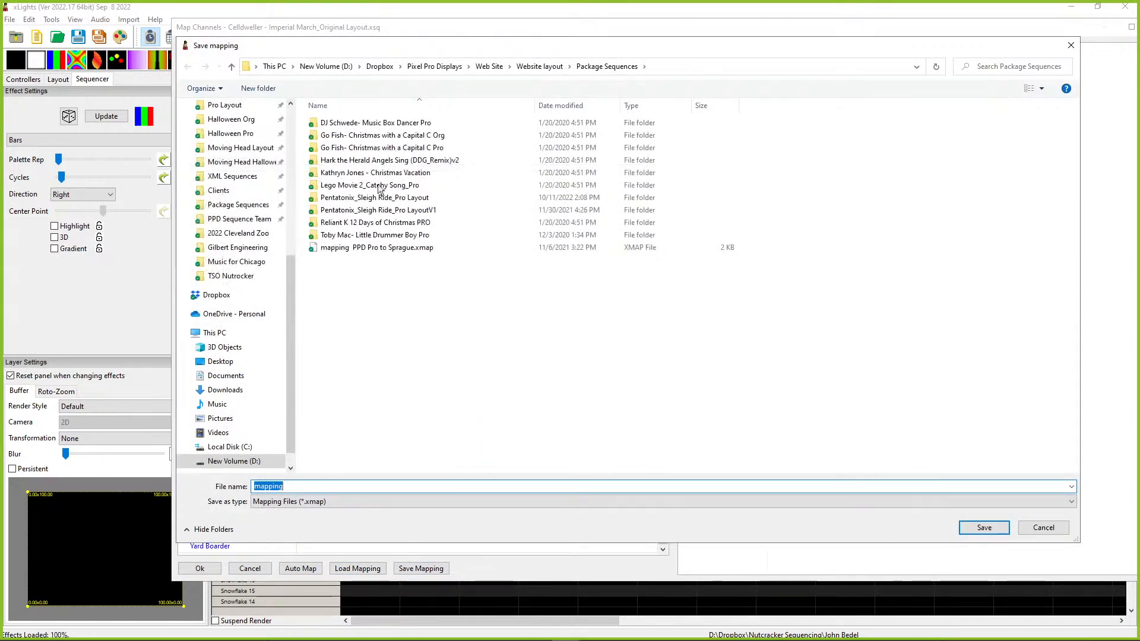
left_click_drag(337, 49, 321, 72)
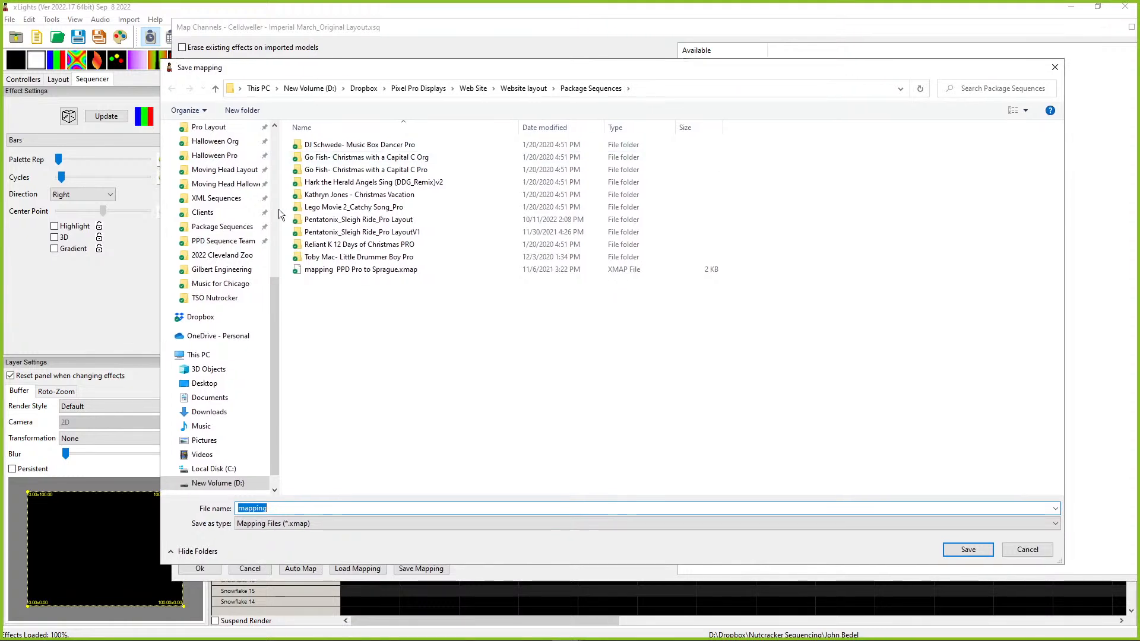
scroll(220, 131, "up", 7)
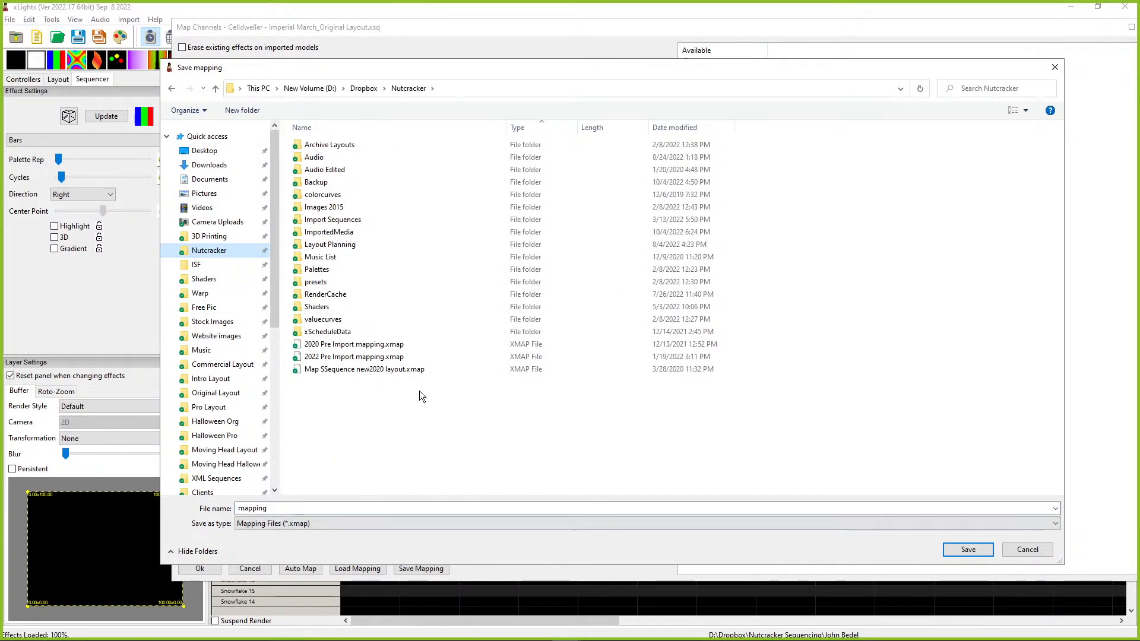
left_click(278, 508)
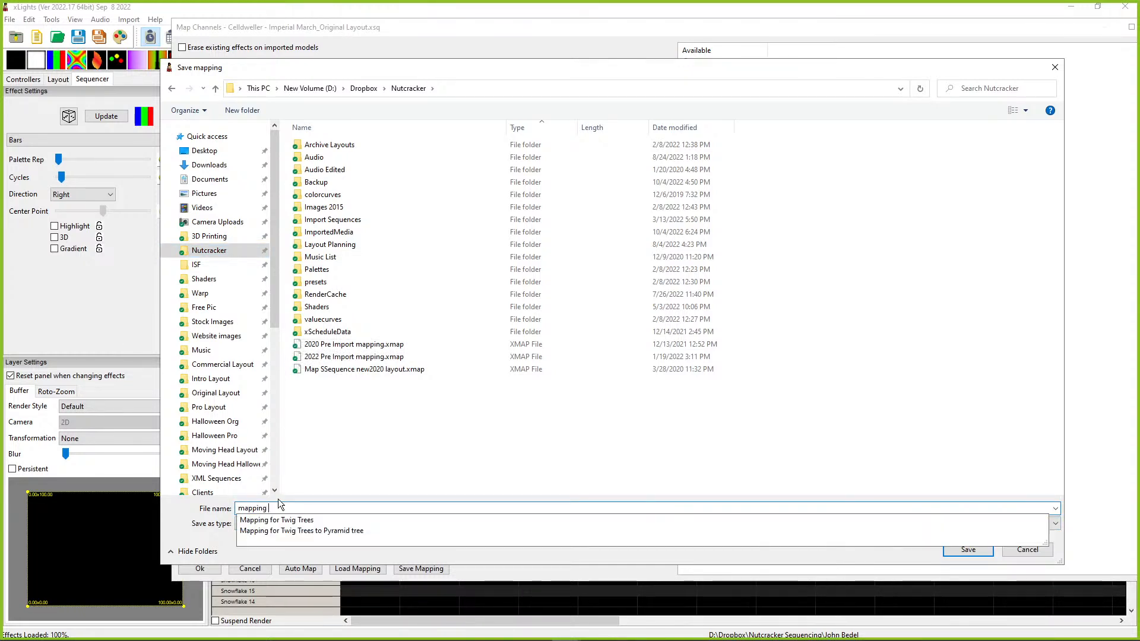
type("2022")
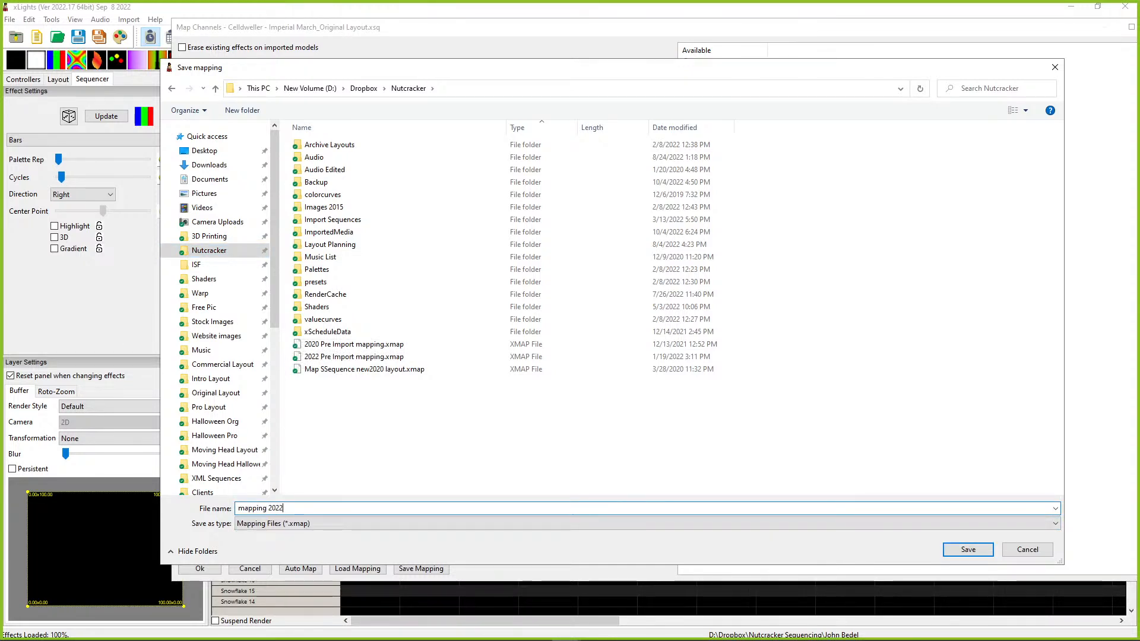
type(" Webinar")
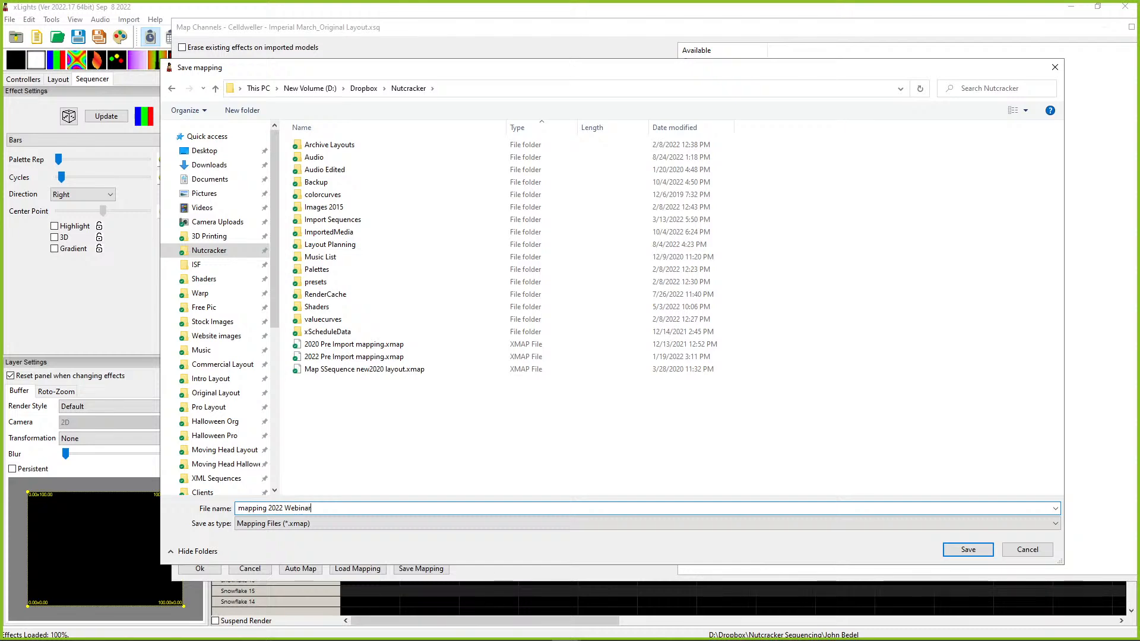
key("Return")
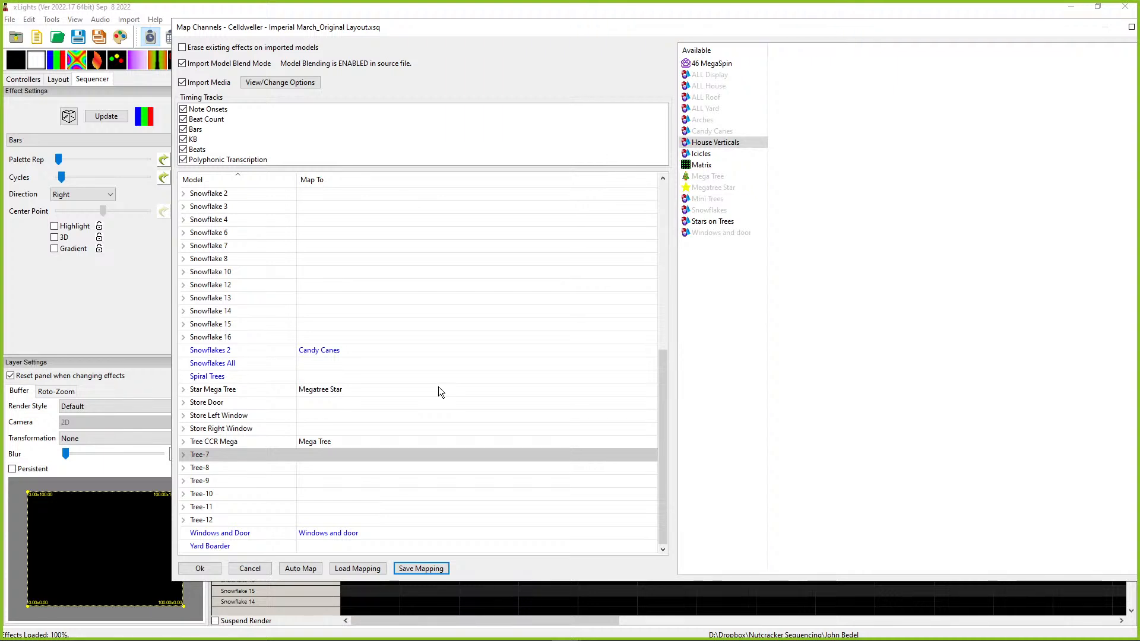
Step: Look for the mapping 2022 Webinar.xmap file among the loadable mappings and review the mapped models from All Display down to Tree CCR Mega
left_click(357, 568)
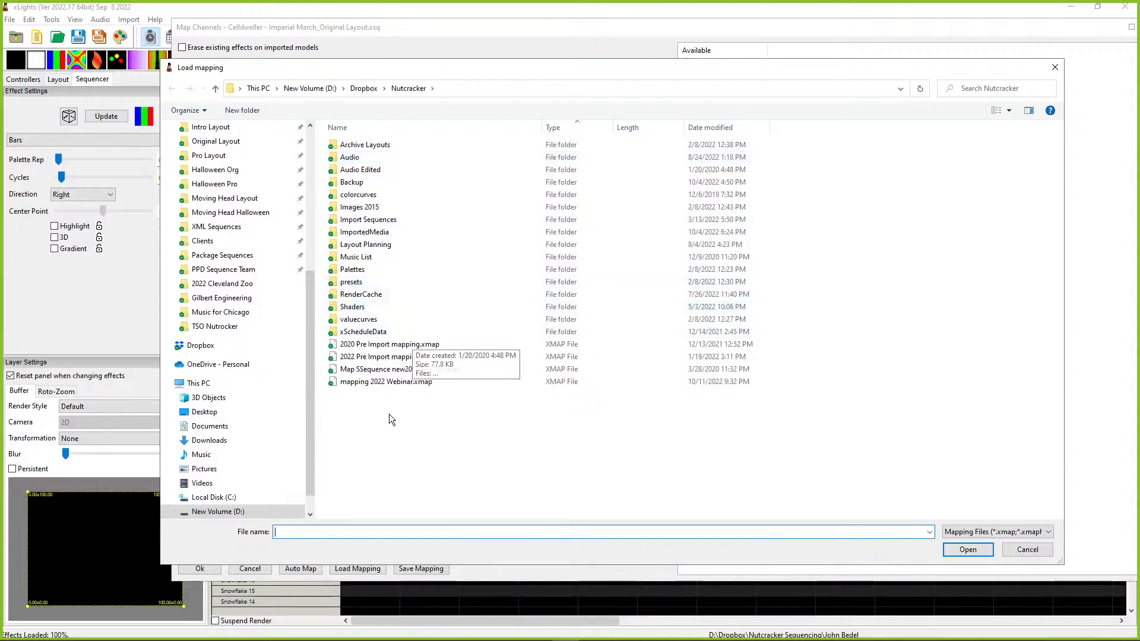
left_click(374, 386)
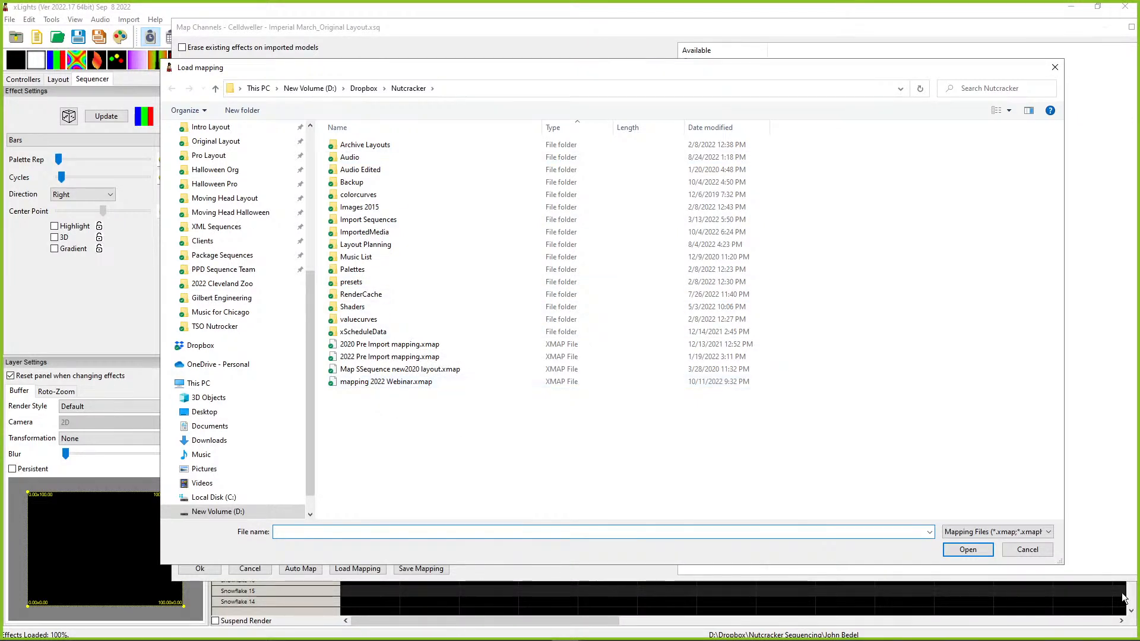
key("Return")
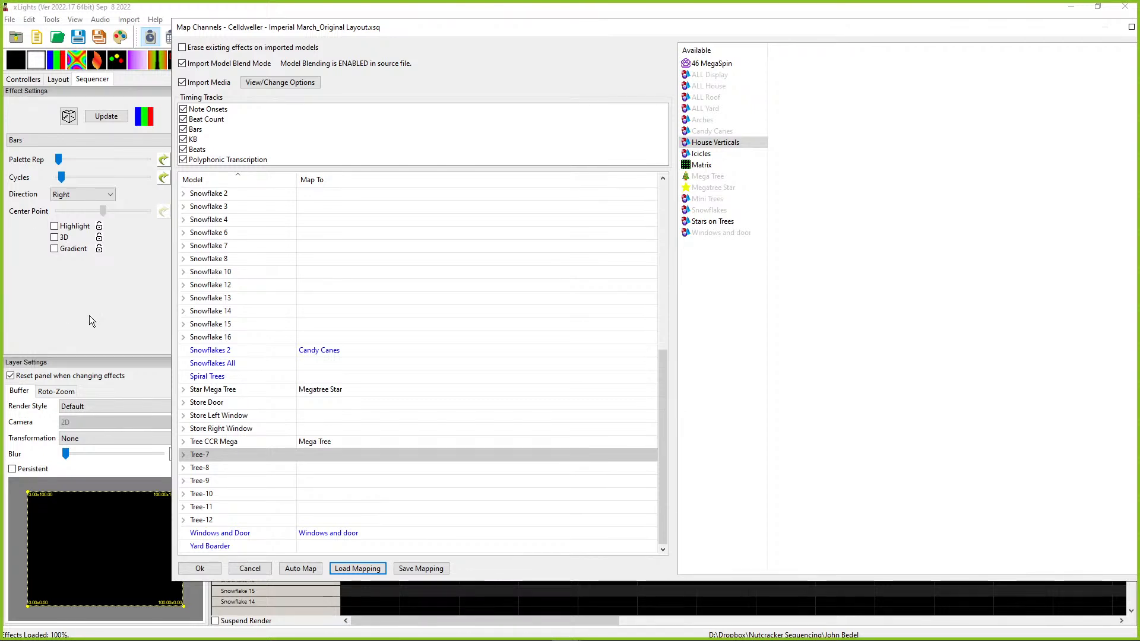
scroll(330, 350, "up", 9)
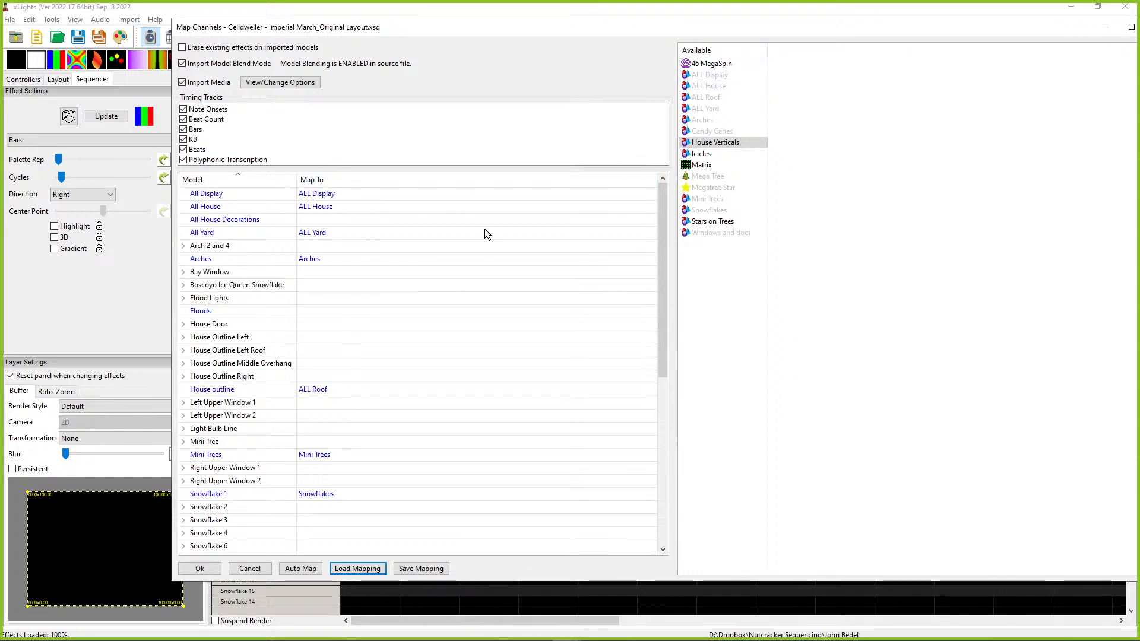
scroll(355, 369, "down", 6)
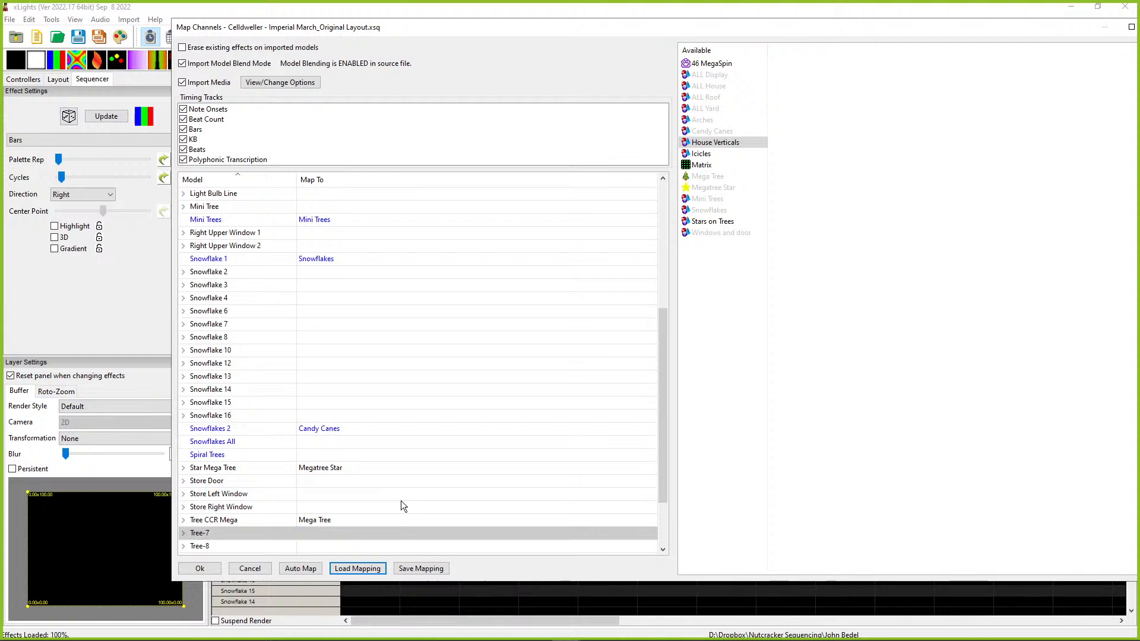
left_click(362, 570)
mouse_move(1139, 77)
left_mouse_down()
mouse_move(724, 82)
mouse_move(726, 6)
mouse_move(676, 32)
mouse_move(1139, 56)
left_mouse_up()
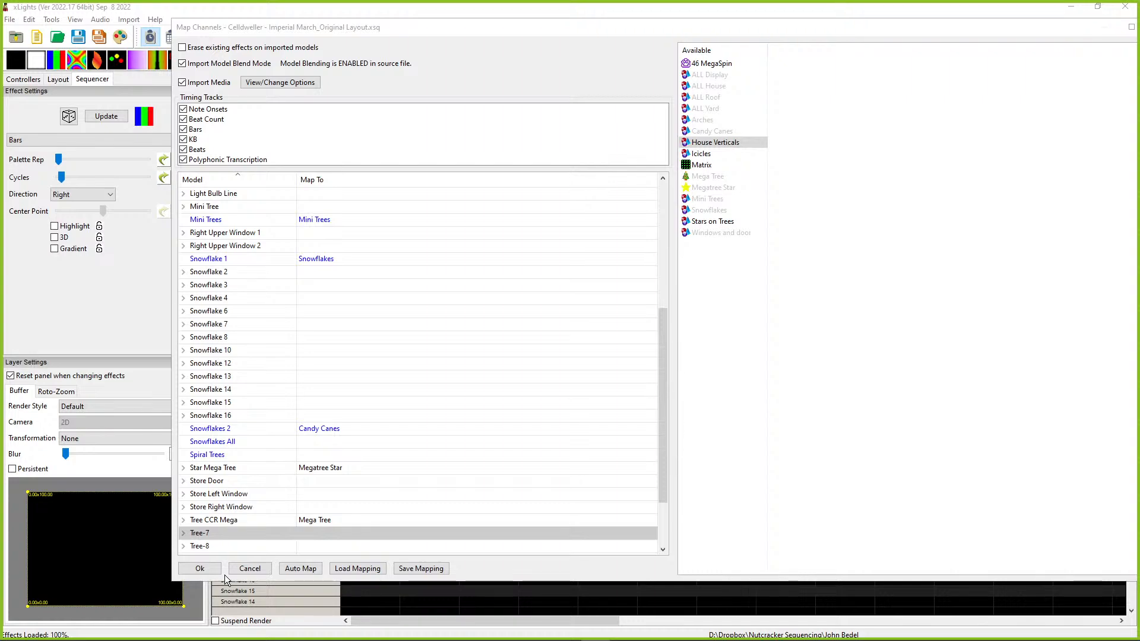
Step: Import the mapped effects into the sequence and place the position marker about one minute into the timeline
left_click(208, 571)
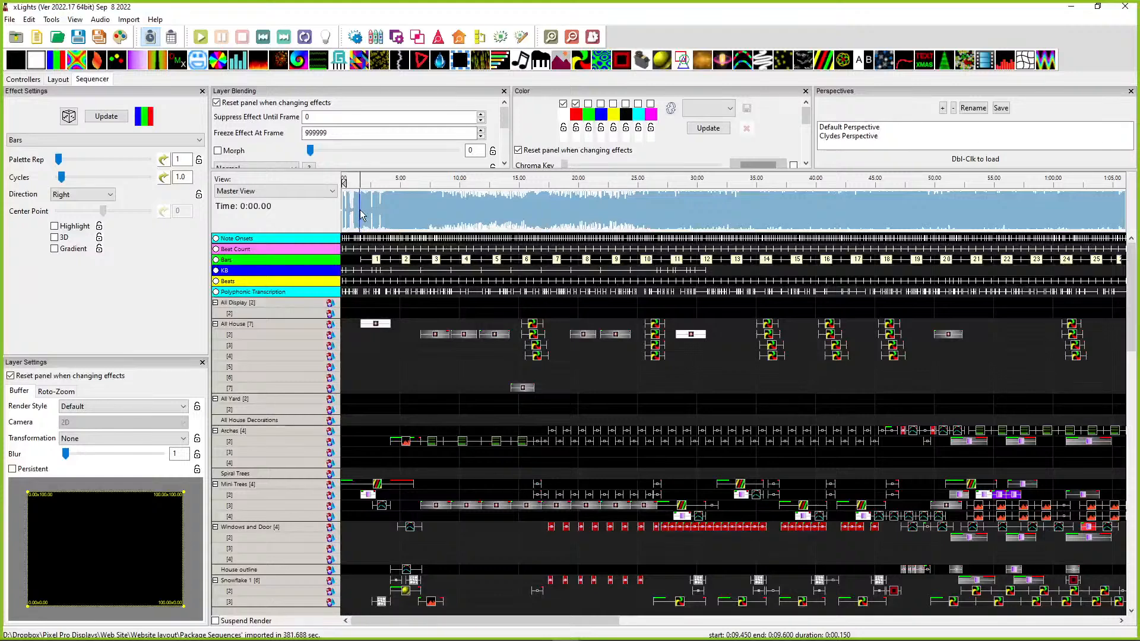
scroll(365, 212, "down", 5)
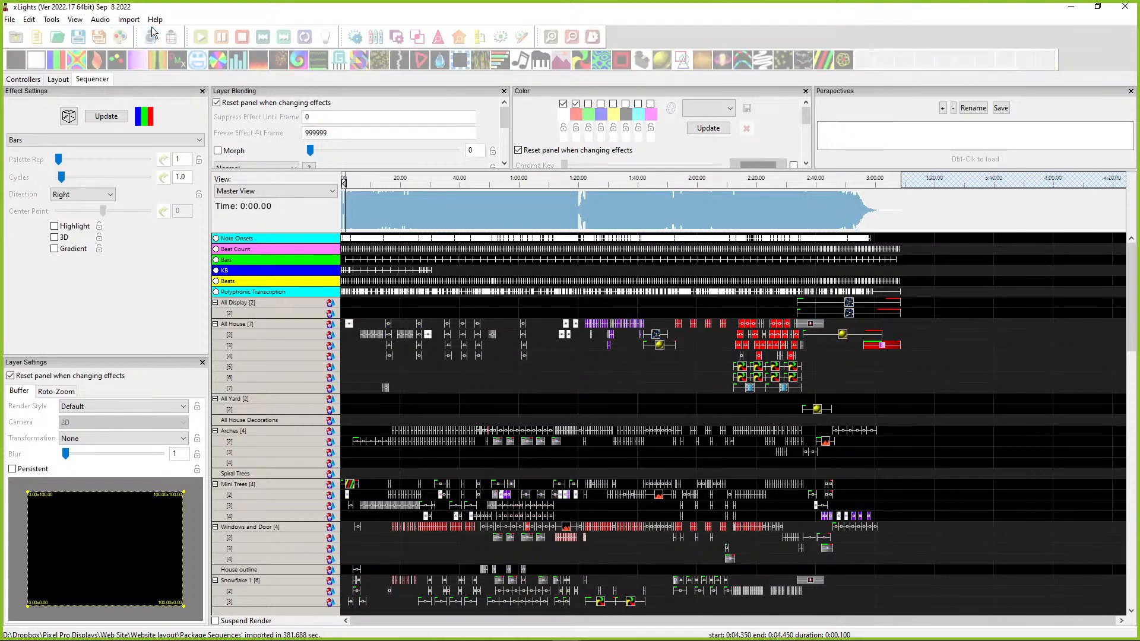
left_click(100, 20)
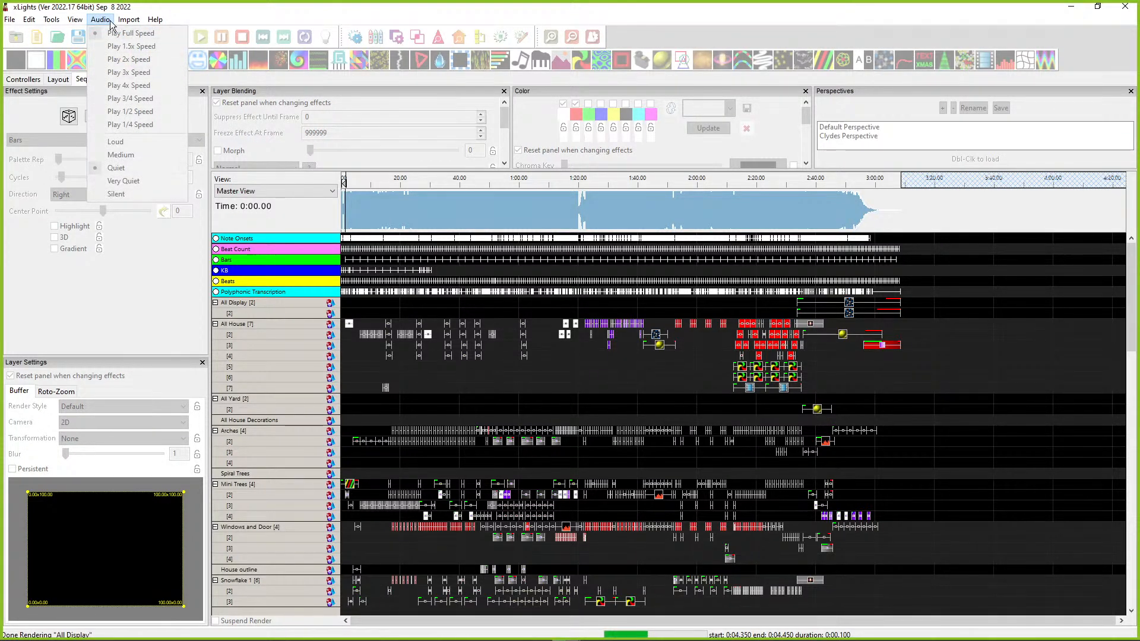
left_click(112, 32)
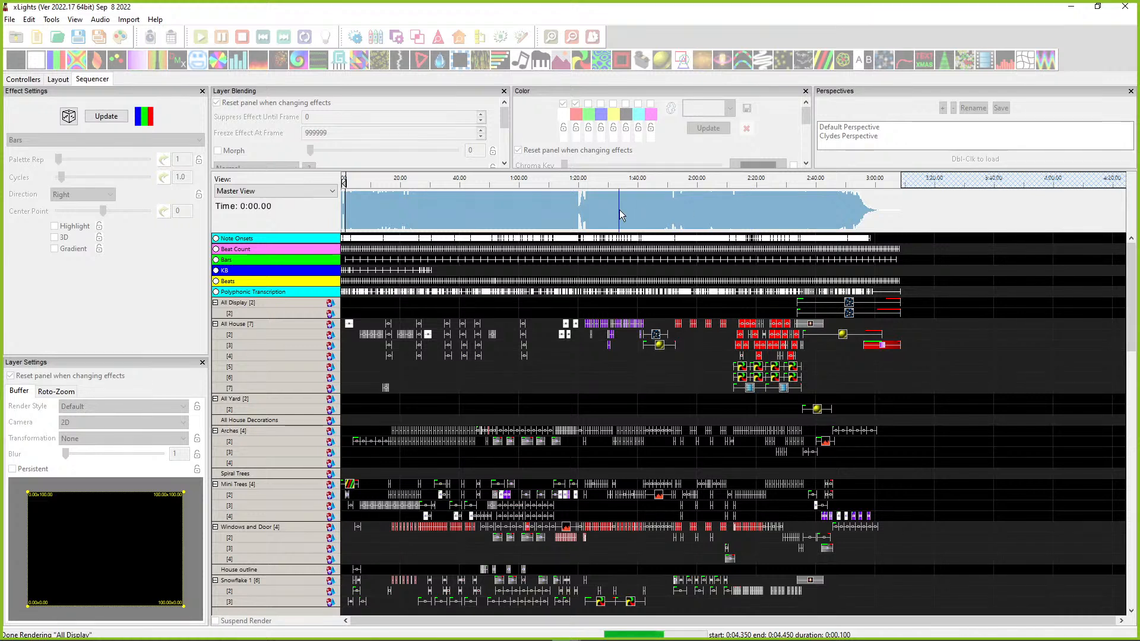
left_click(524, 202)
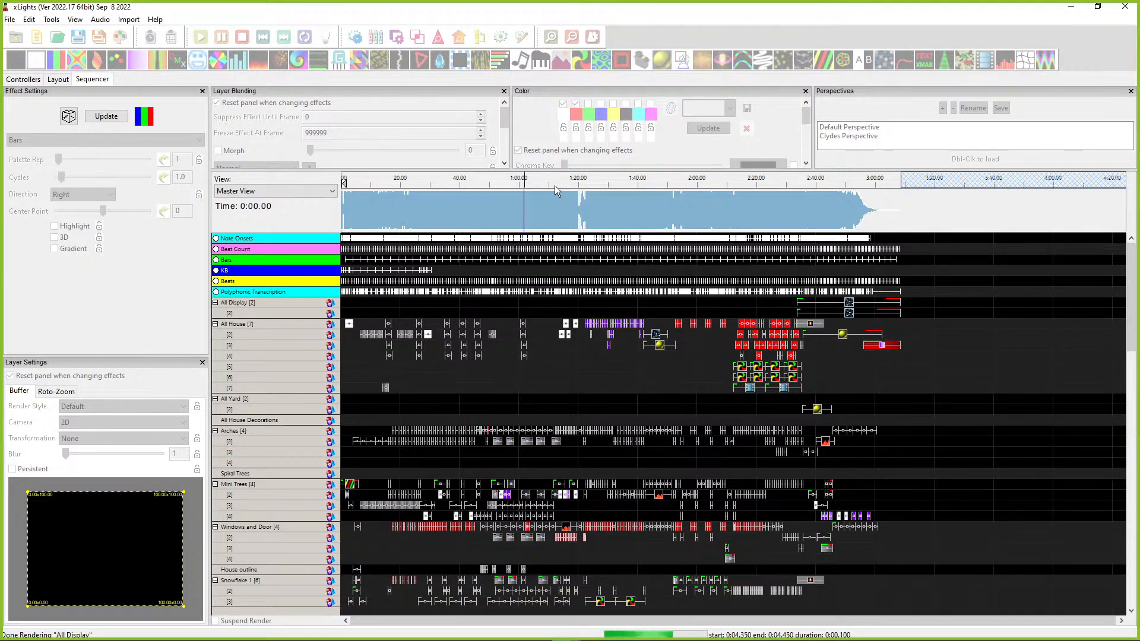
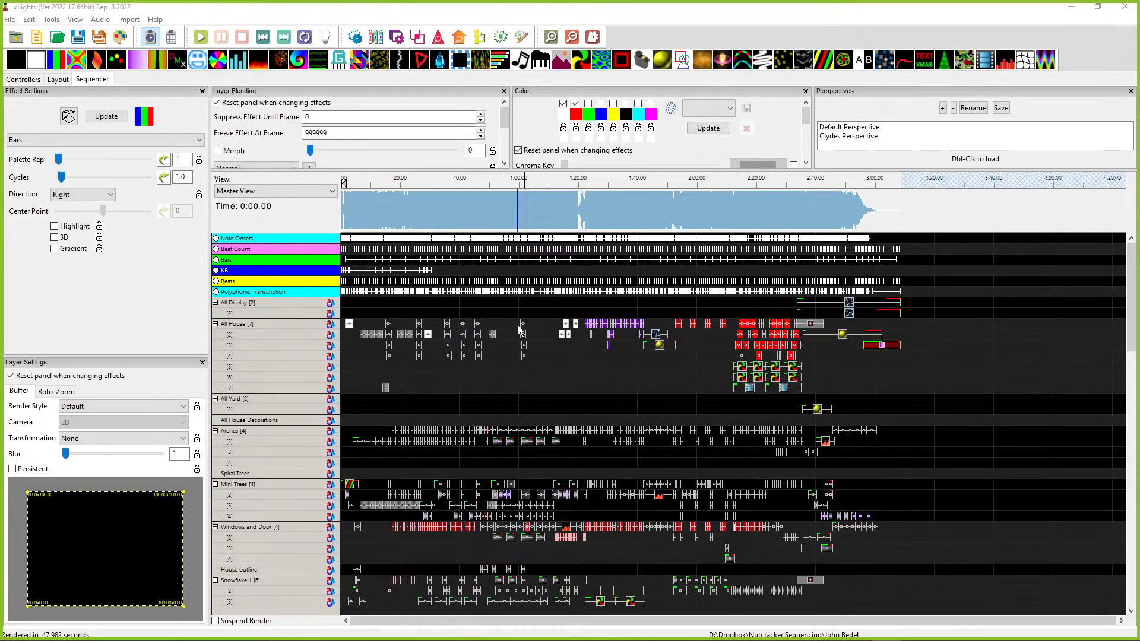
Step: Examine the Pinwheel effect near the marker on All House, and highlight the effects across all All House layers
left_click(524, 325)
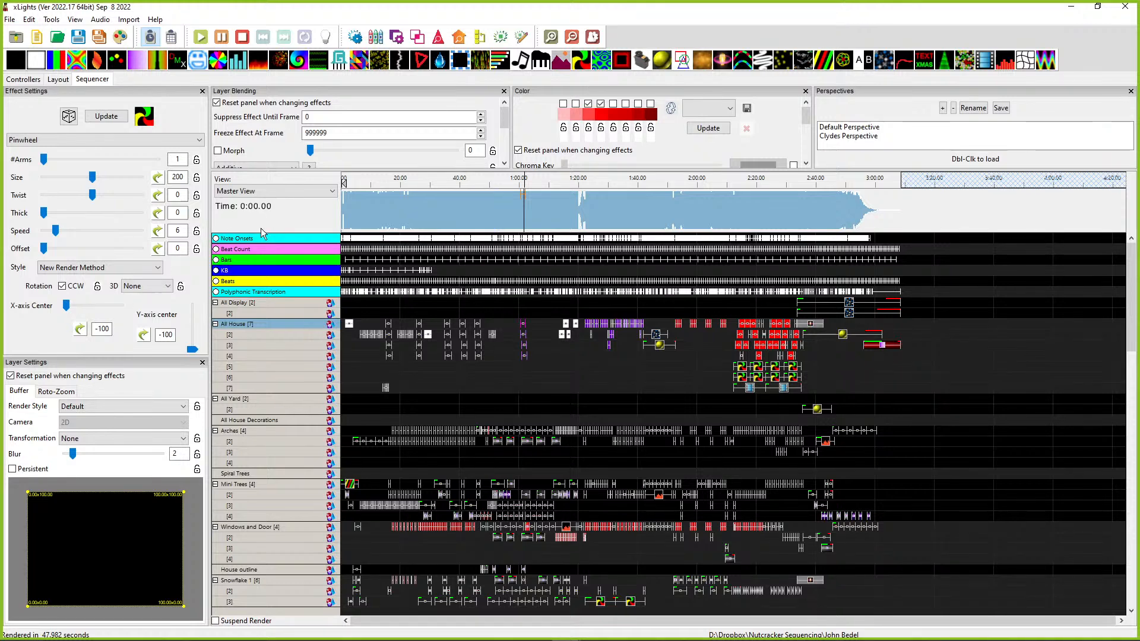
right_click(526, 354)
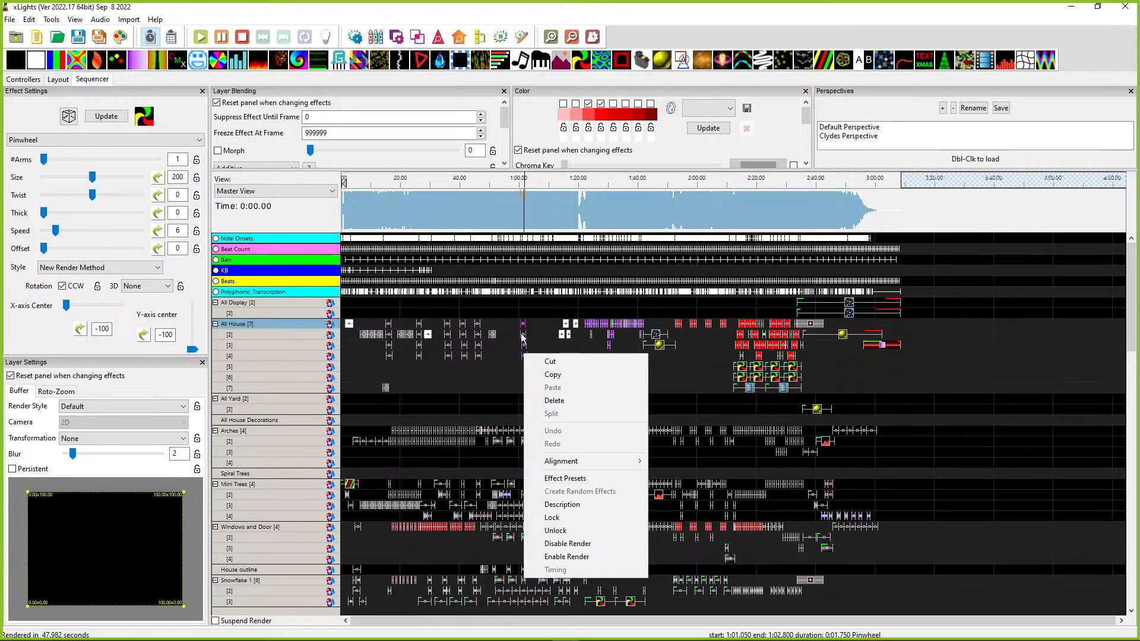
left_click(506, 371)
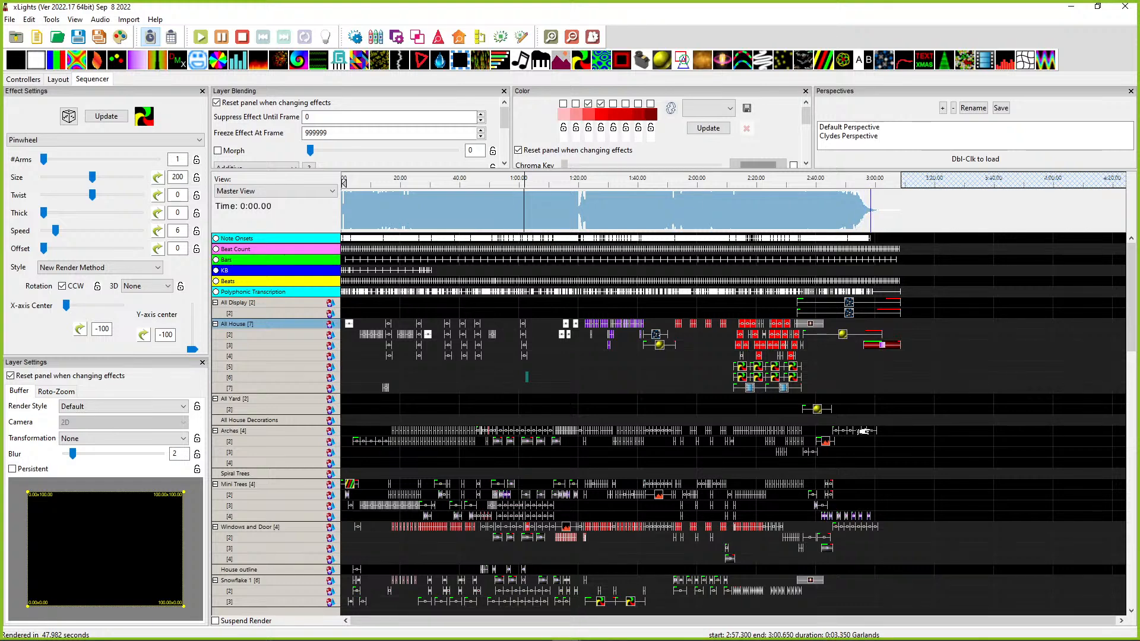
left_click_drag(902, 389, 414, 312)
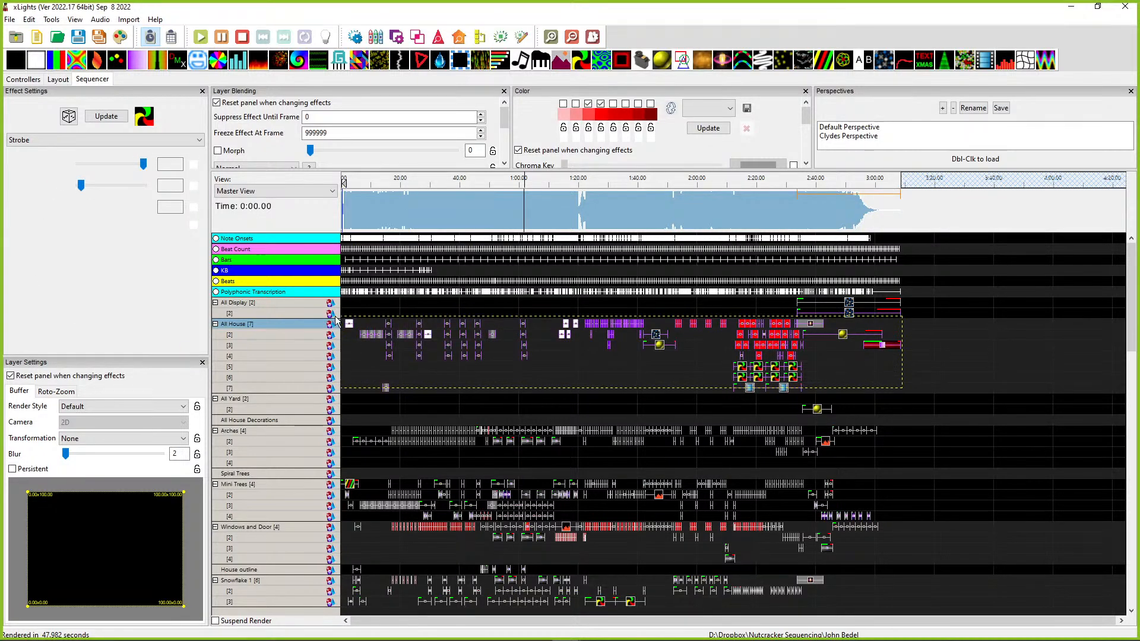
left_click(360, 315)
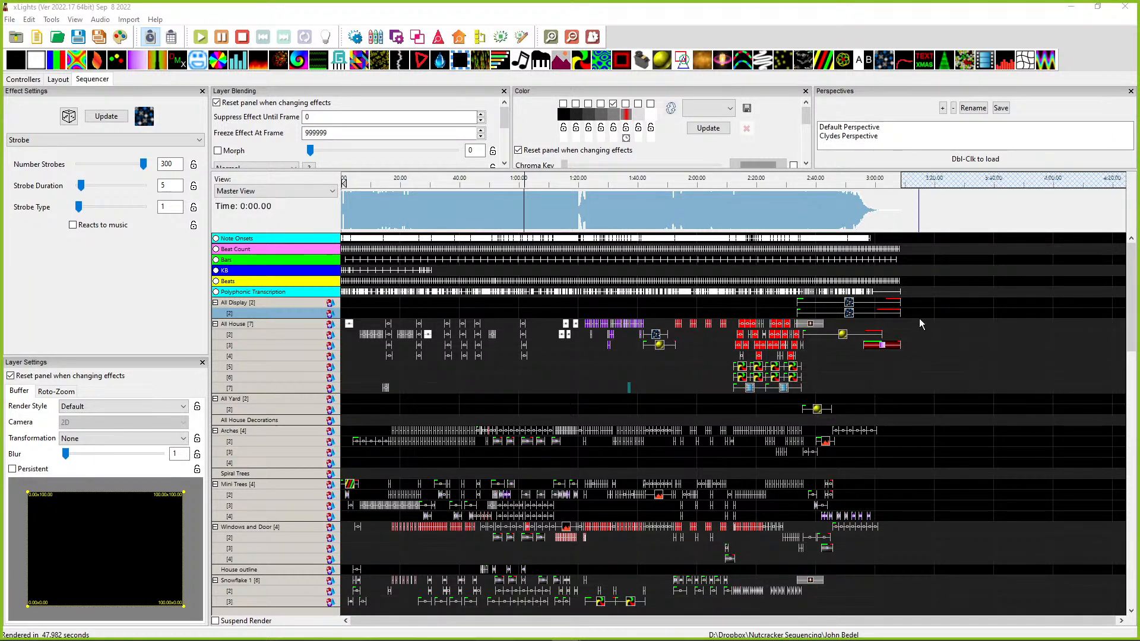
Step: Highlight the imported effects across the Arches and Mini Trees layers to compare them, and clear the selection
left_click_drag(913, 426, 330, 460)
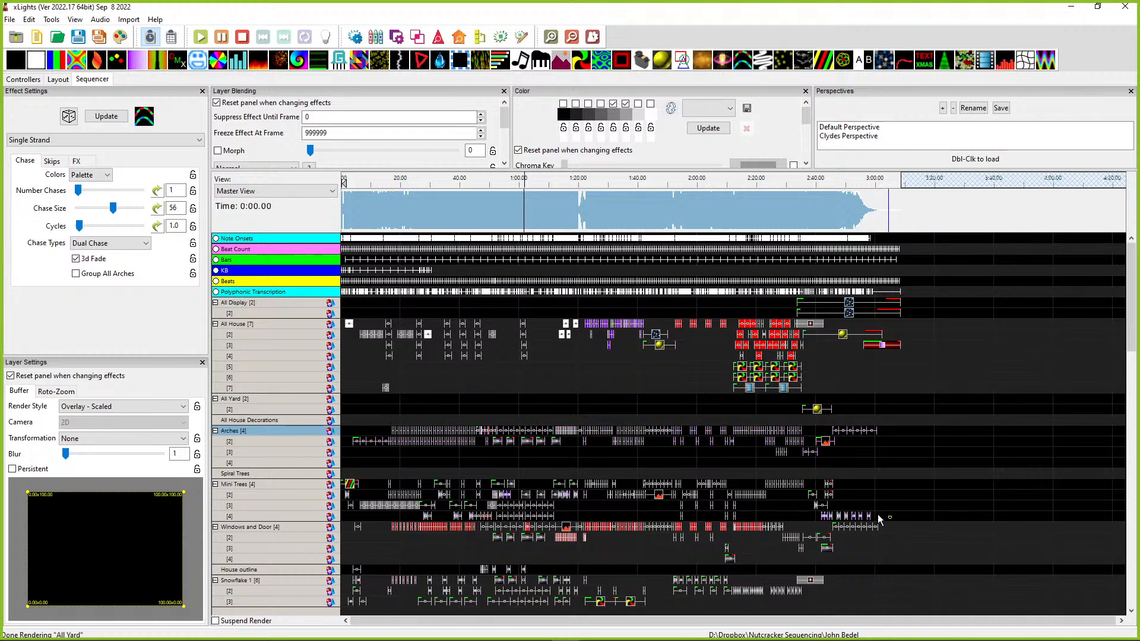
left_click(349, 484)
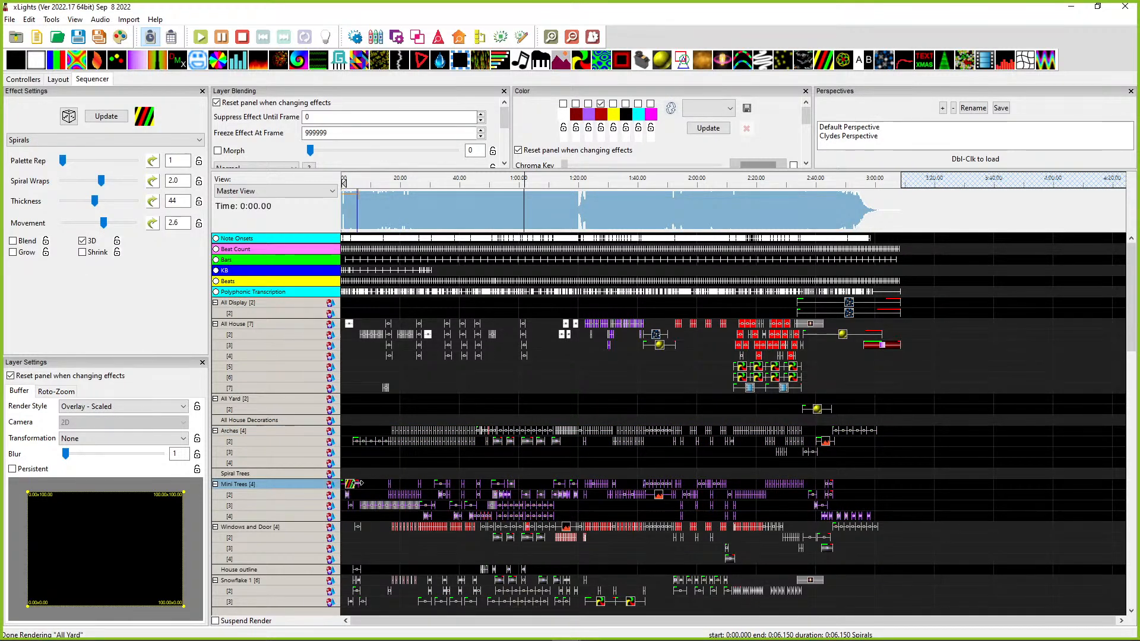
left_click(354, 440)
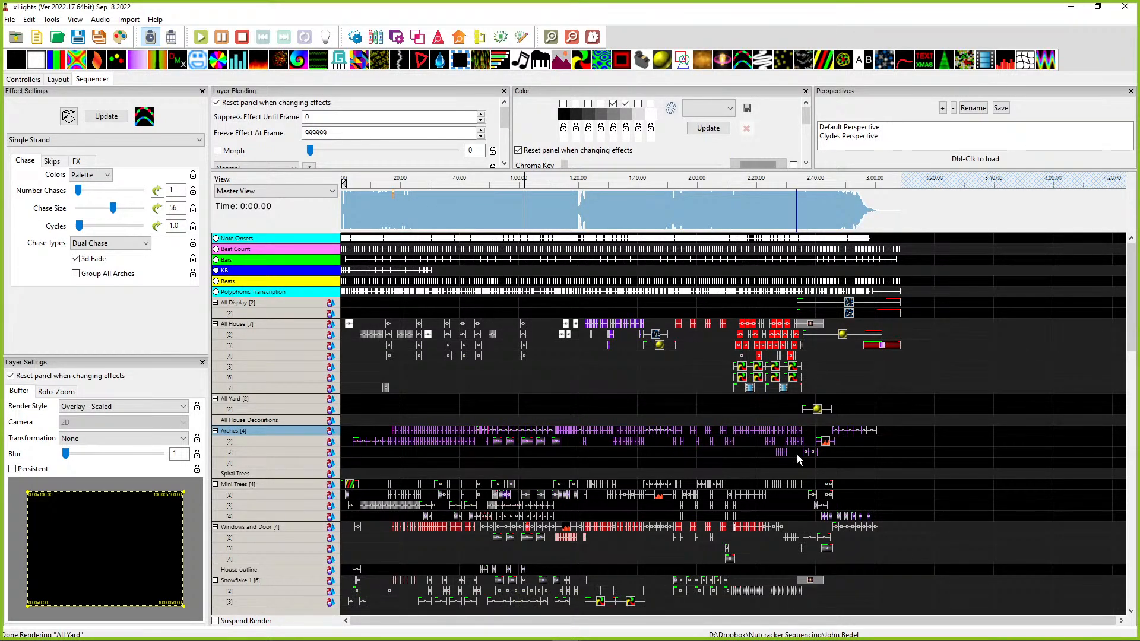
mouse_move(894, 461)
left_mouse_down()
mouse_move(349, 422)
mouse_move(374, 439)
mouse_move(857, 475)
mouse_move(879, 455)
left_mouse_up()
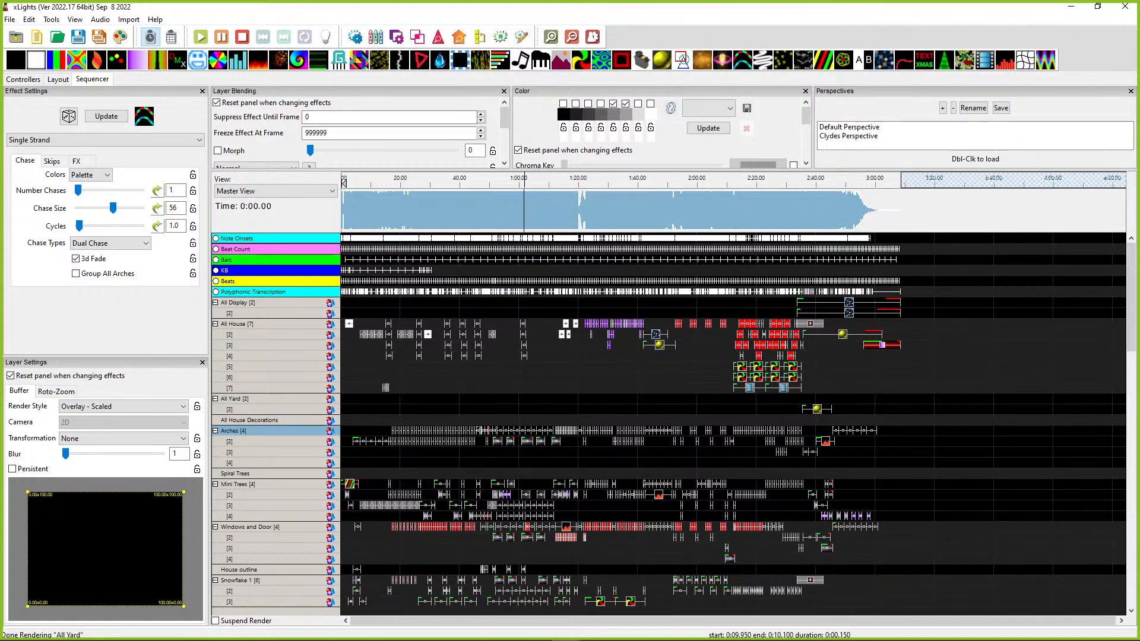
Step: Start another effects import from the Celldweller - Imperial March_Original Layout sequence in the Original Layout folder
left_click(123, 20)
left_click(151, 31)
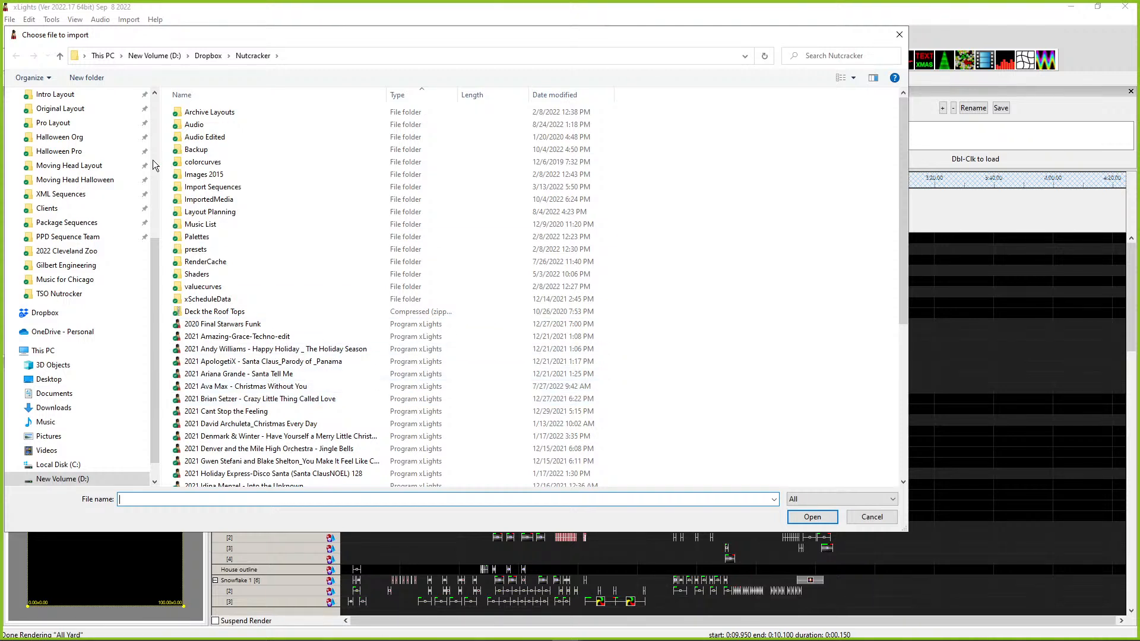
scroll(89, 219, "up", 2)
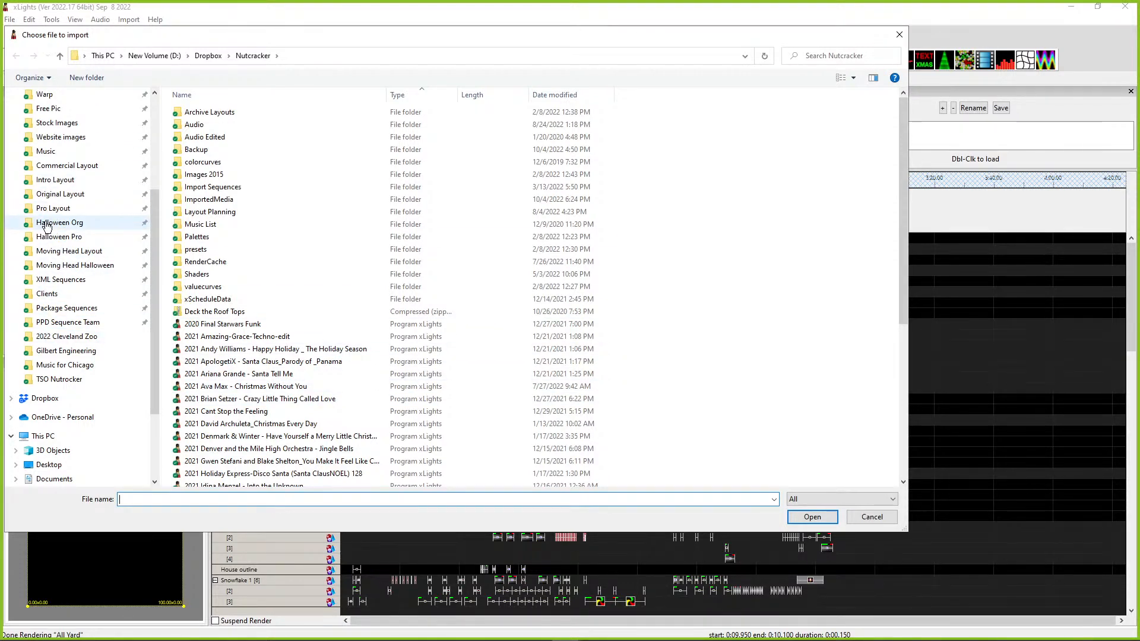
left_click(51, 194)
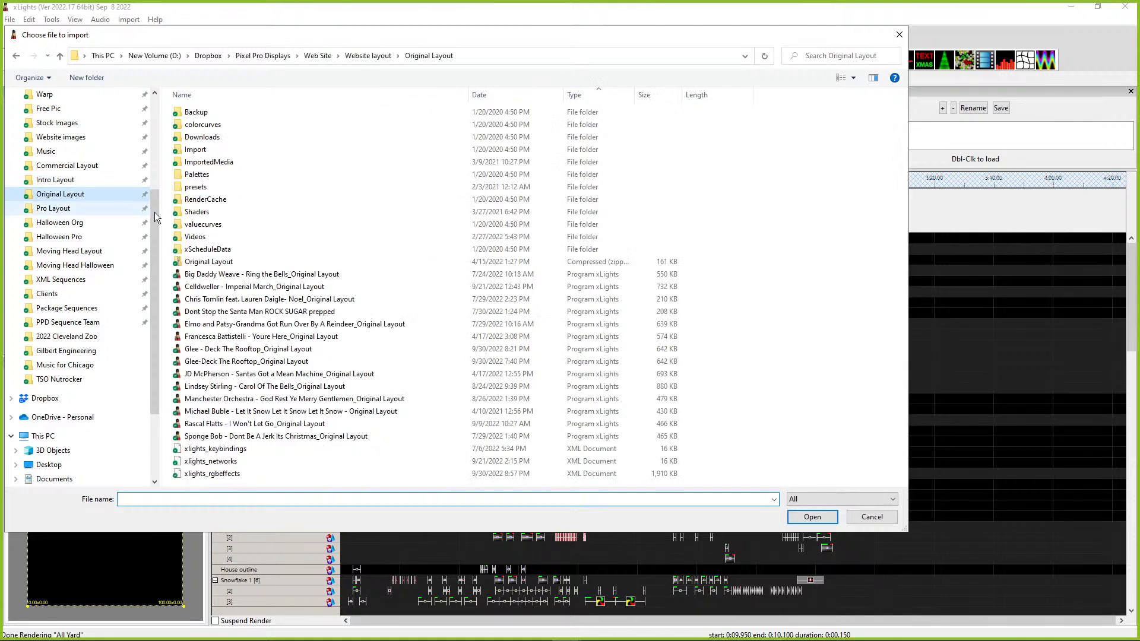
double_click(202, 286)
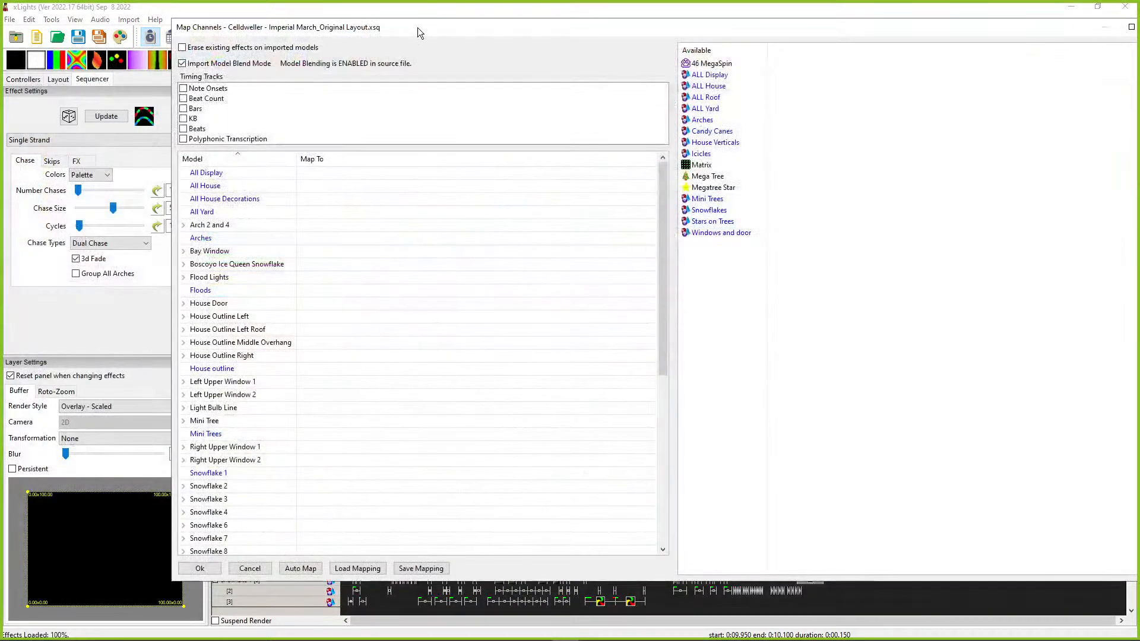
Step: Move the channel mapping window clear of the sequence's model list and map the source group Icicles to All House
left_click_drag(418, 27, 343, 20)
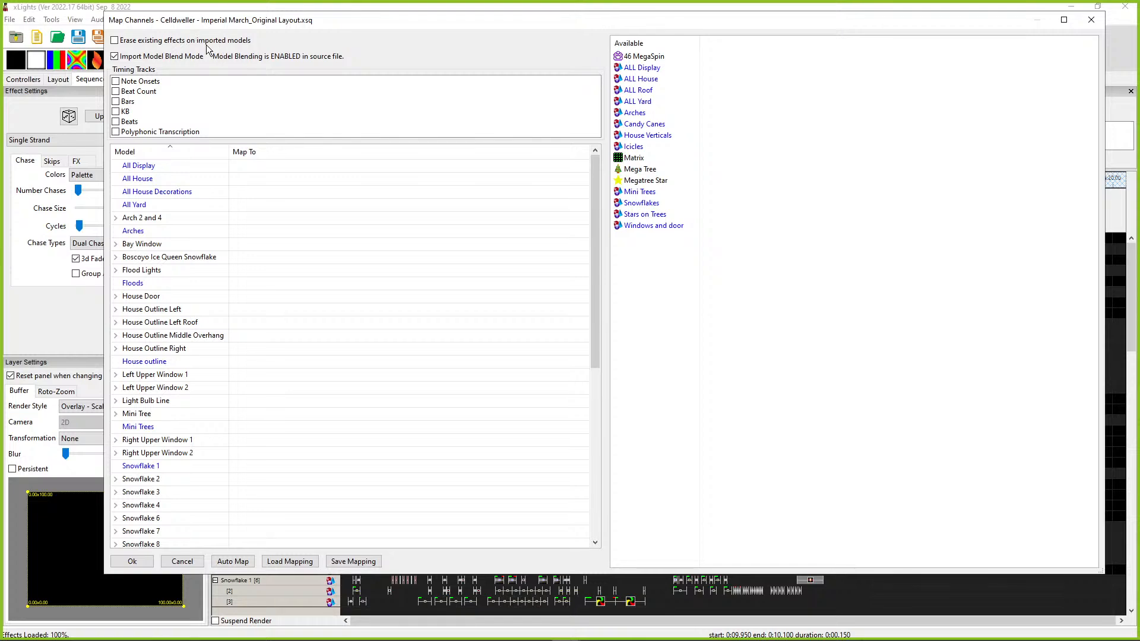
left_click_drag(200, 23, 730, 60)
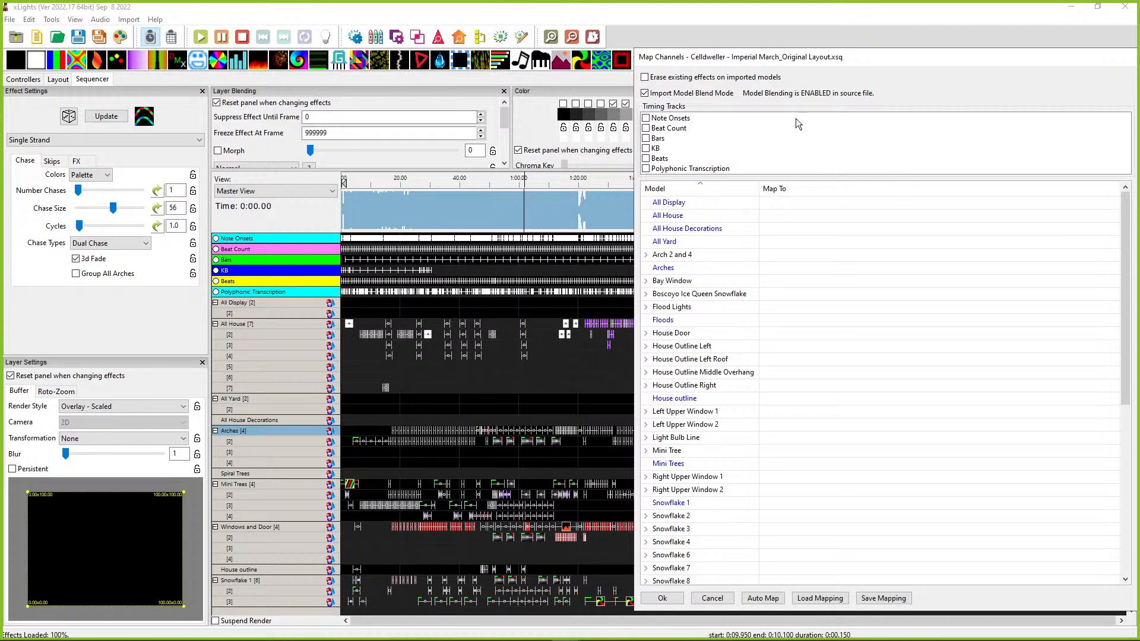
left_click_drag(794, 59, 572, 39)
left_click_drag(932, 167, 544, 198)
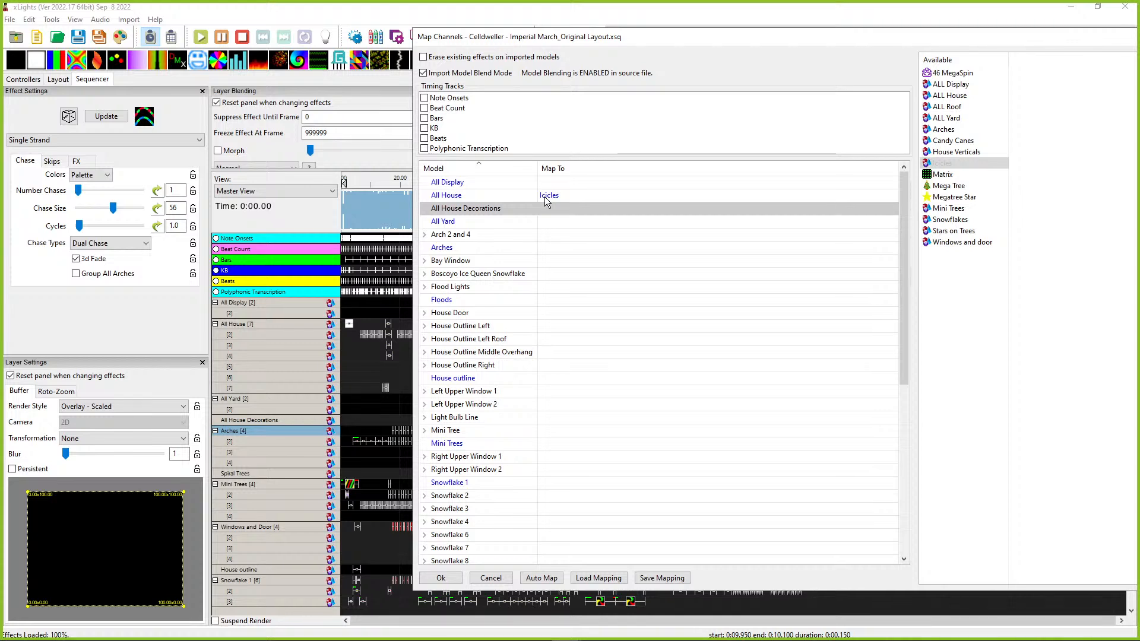
Step: Enable erasing existing effects on imported models and run the import without saving the mapping changes
left_click(430, 58)
left_click_drag(500, 41, 775, 56)
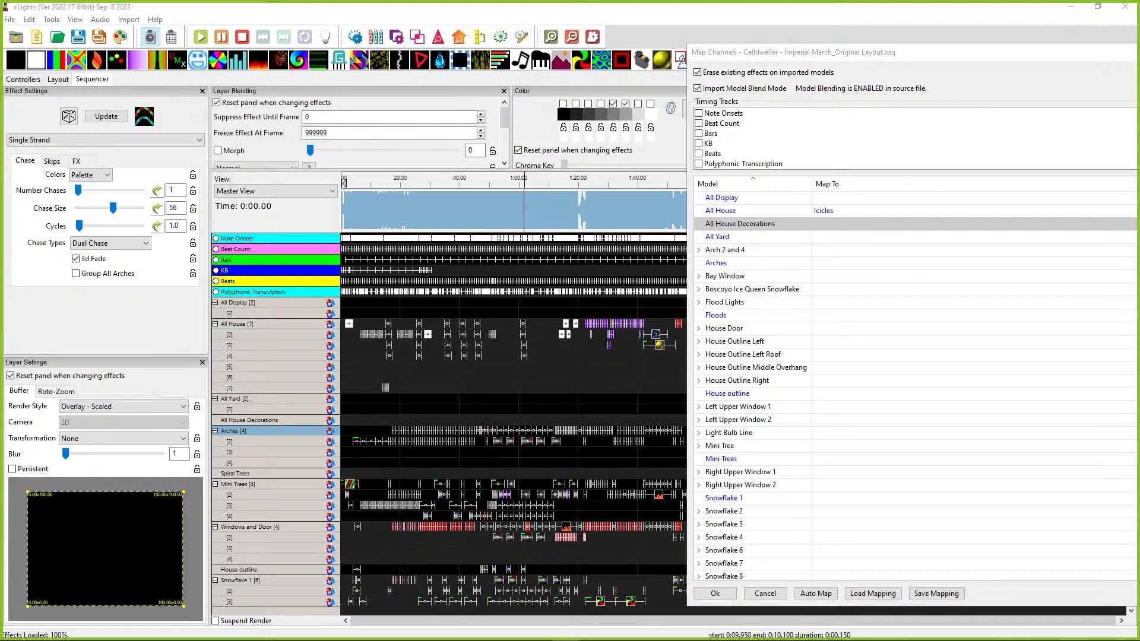
left_click_drag(1139, 237, 863, 236)
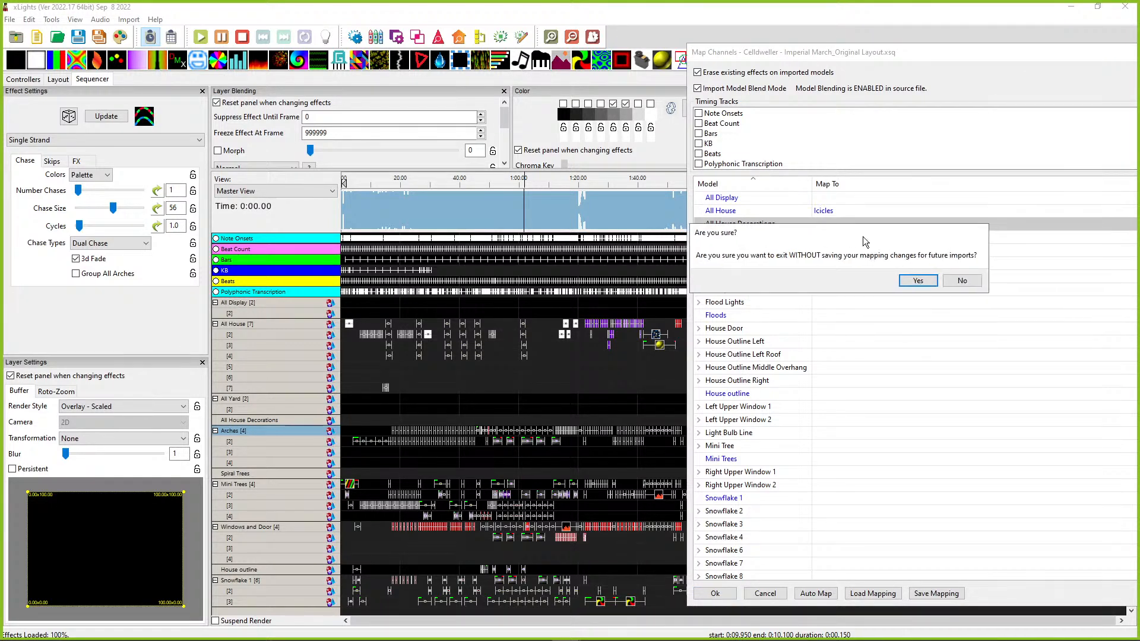
left_click(920, 282)
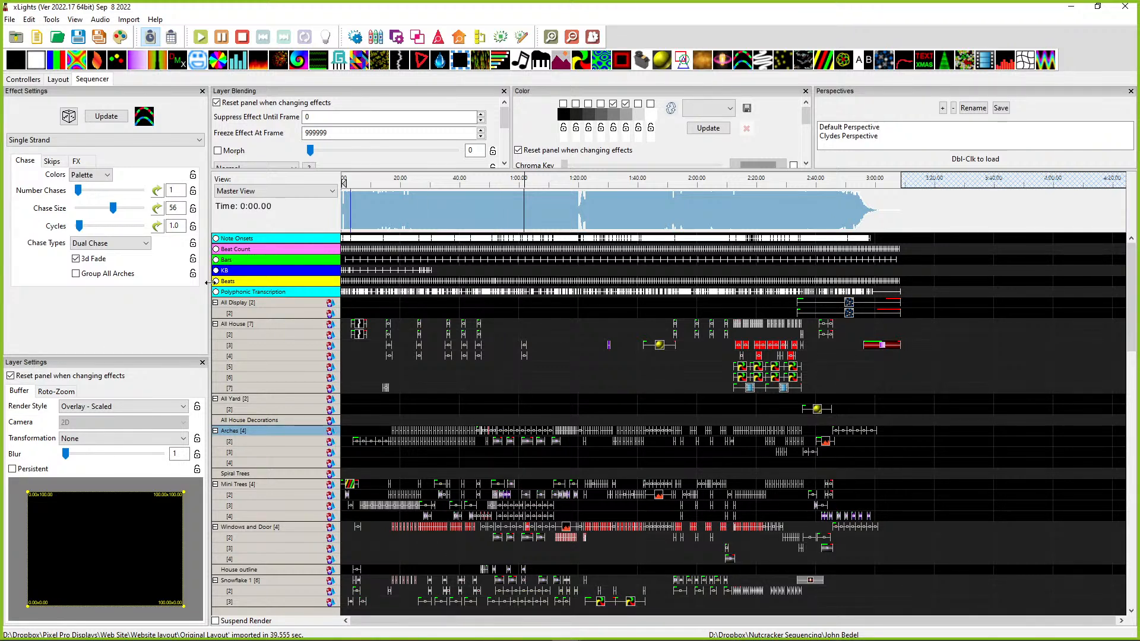
Step: Open Celldweller - Imperial March_Original Layout from the Original Layout folder for another effects import
left_click(122, 21)
left_click(127, 34)
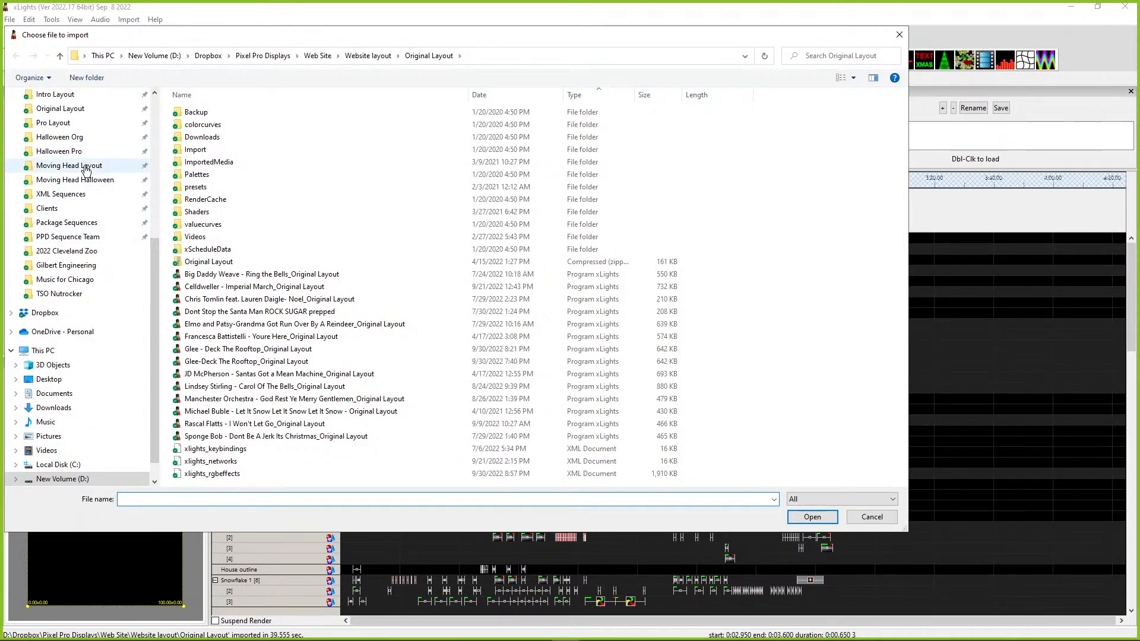
left_click(65, 109)
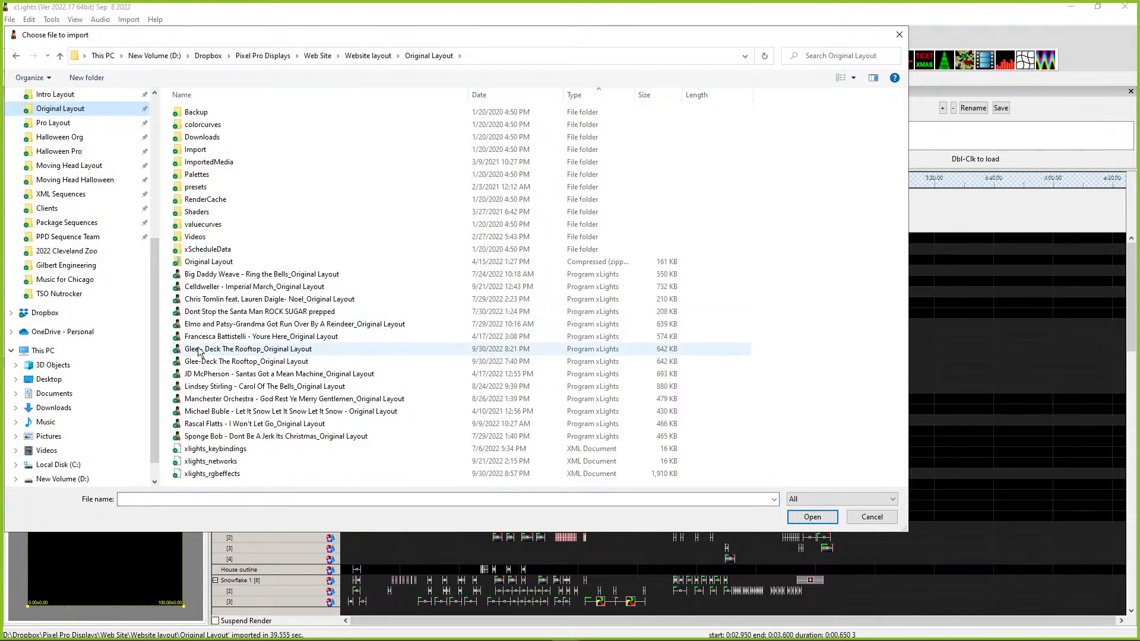
left_click(191, 288)
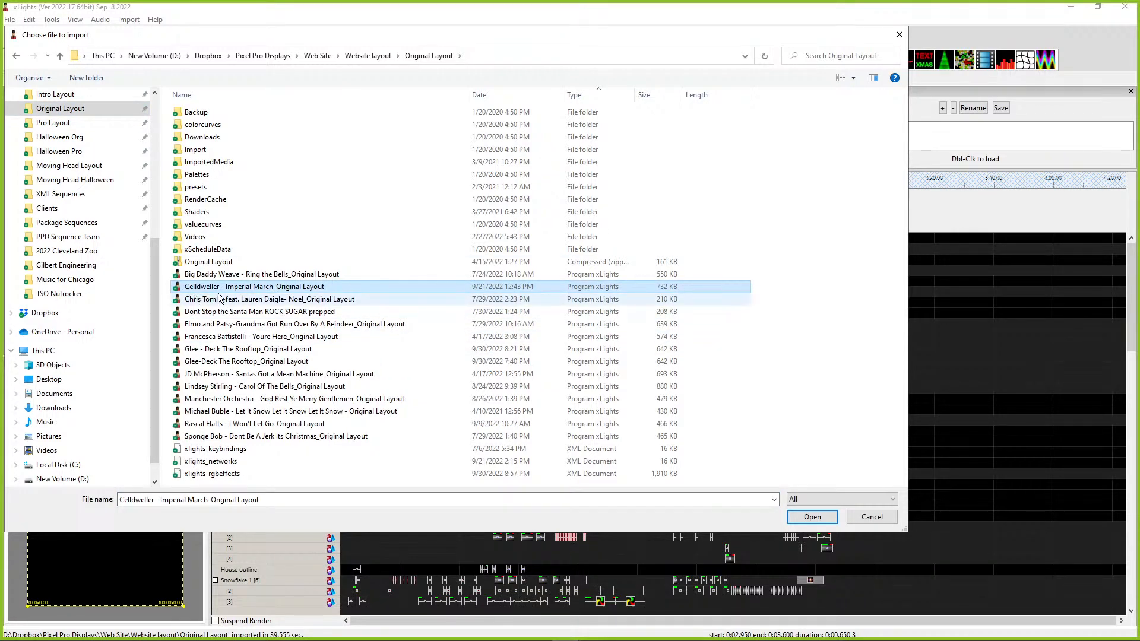
double_click(191, 290)
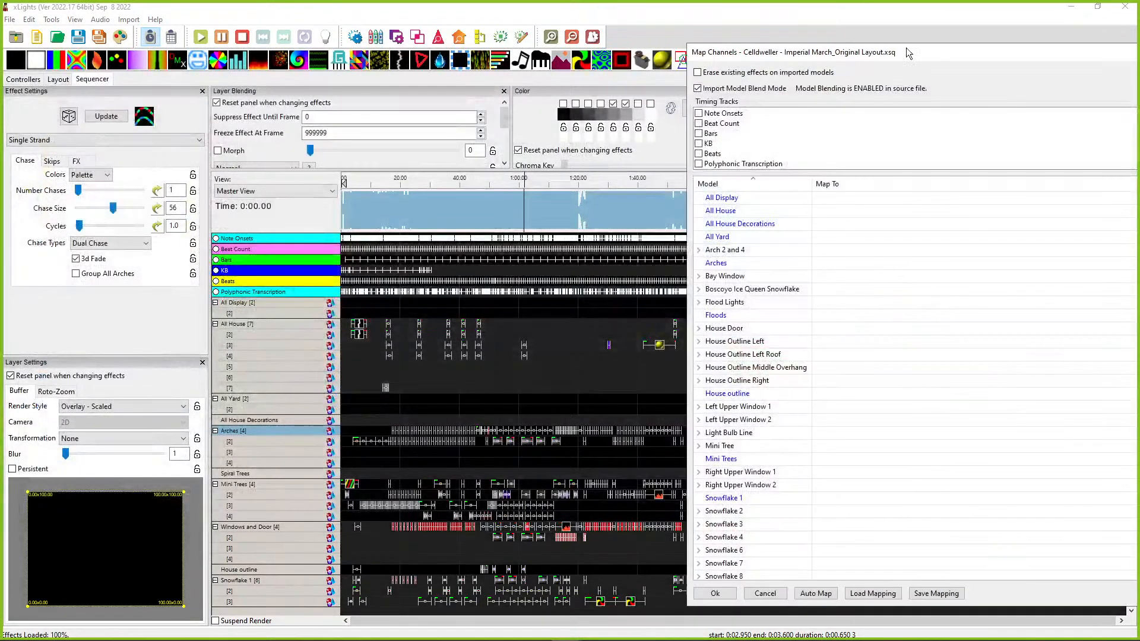
Step: Map the source model 46 MegaSpin to Arches and the source group ALL House to All House
left_click_drag(896, 52, 647, 58)
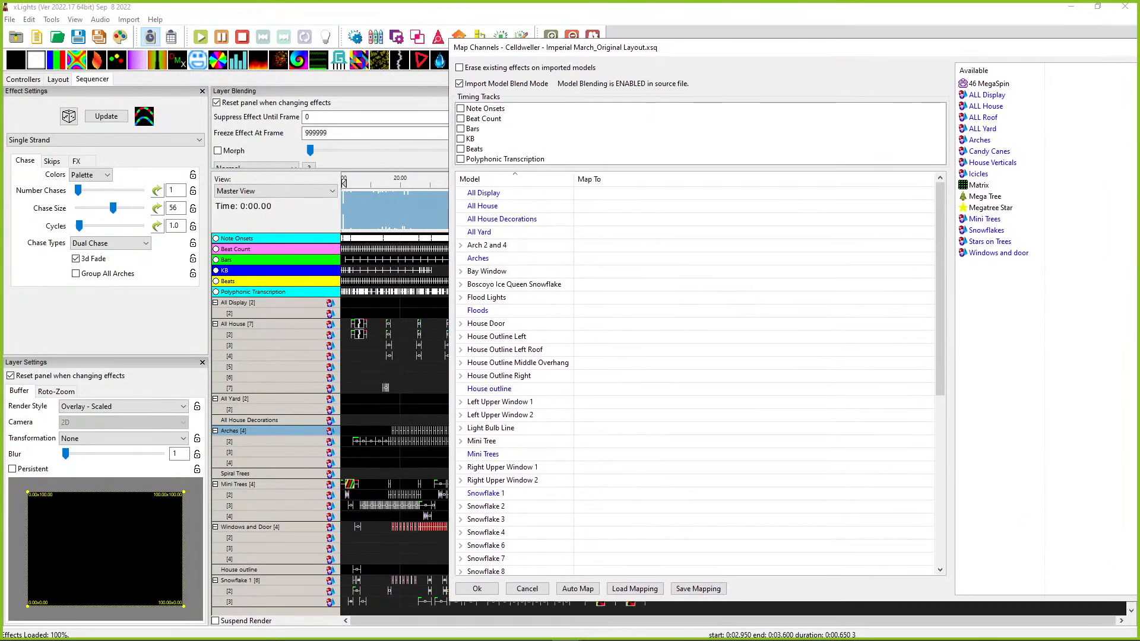
left_click(988, 84)
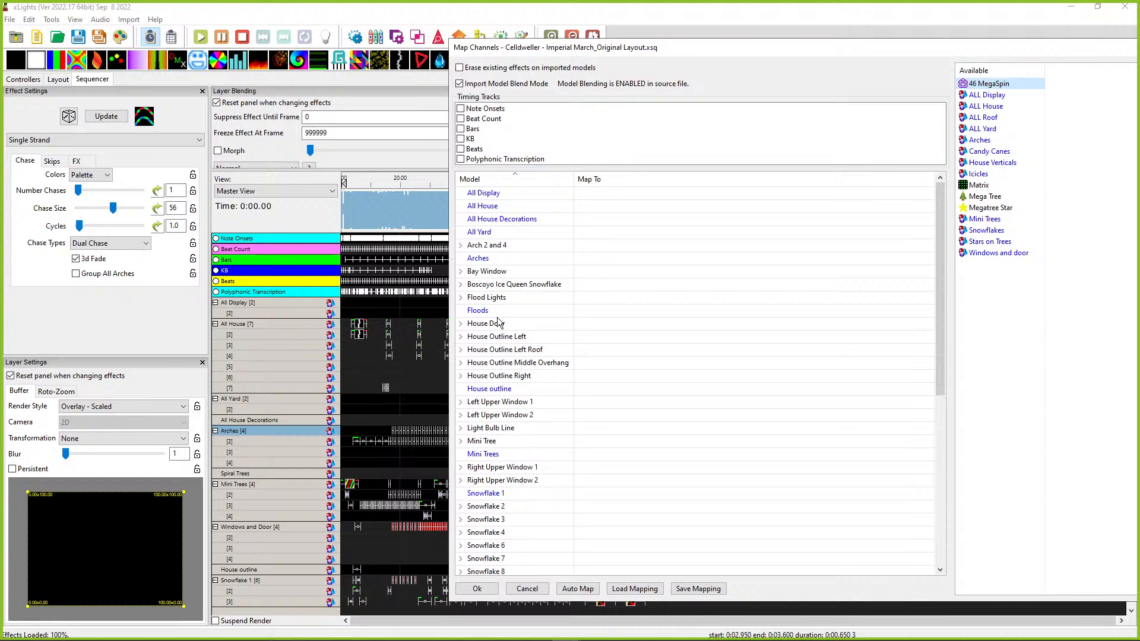
double_click(591, 258)
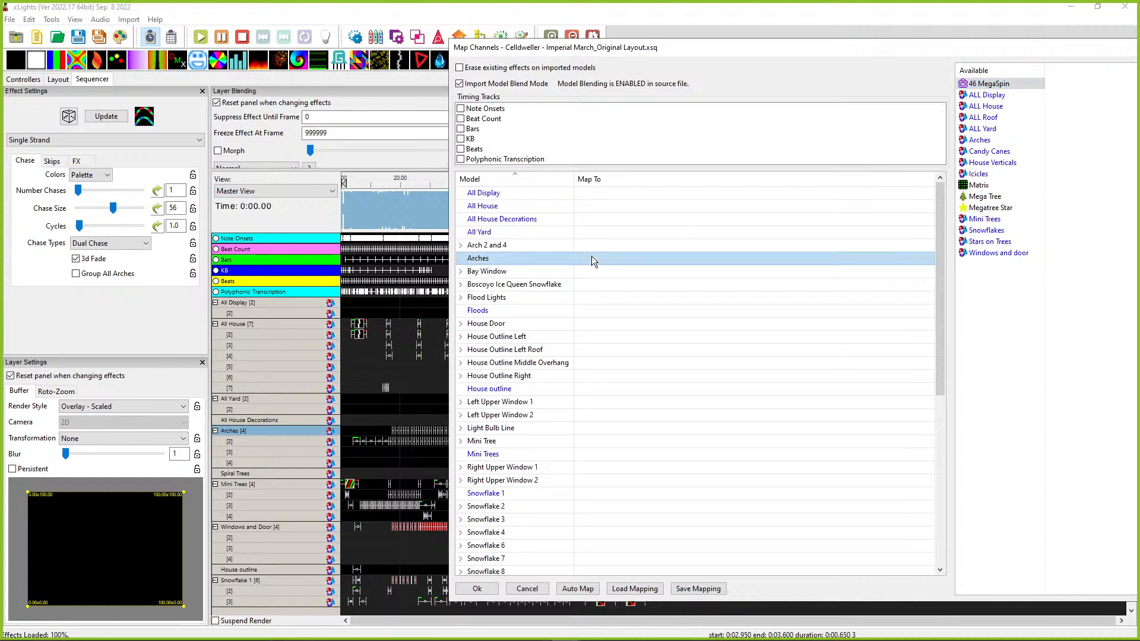
left_click(977, 96)
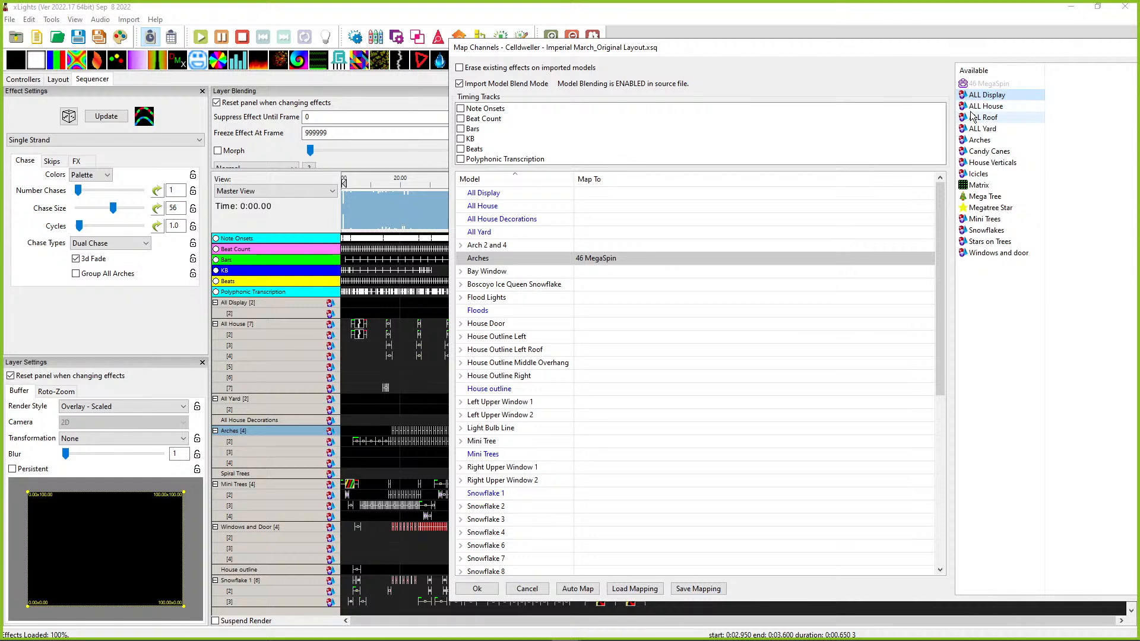
left_click(976, 107)
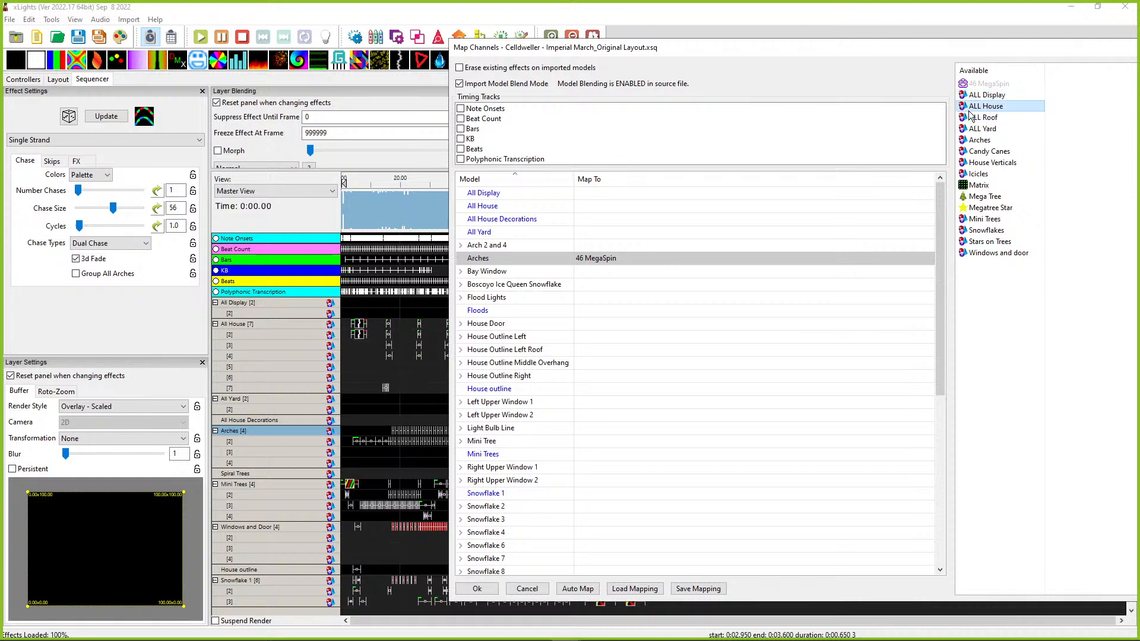
double_click(593, 207)
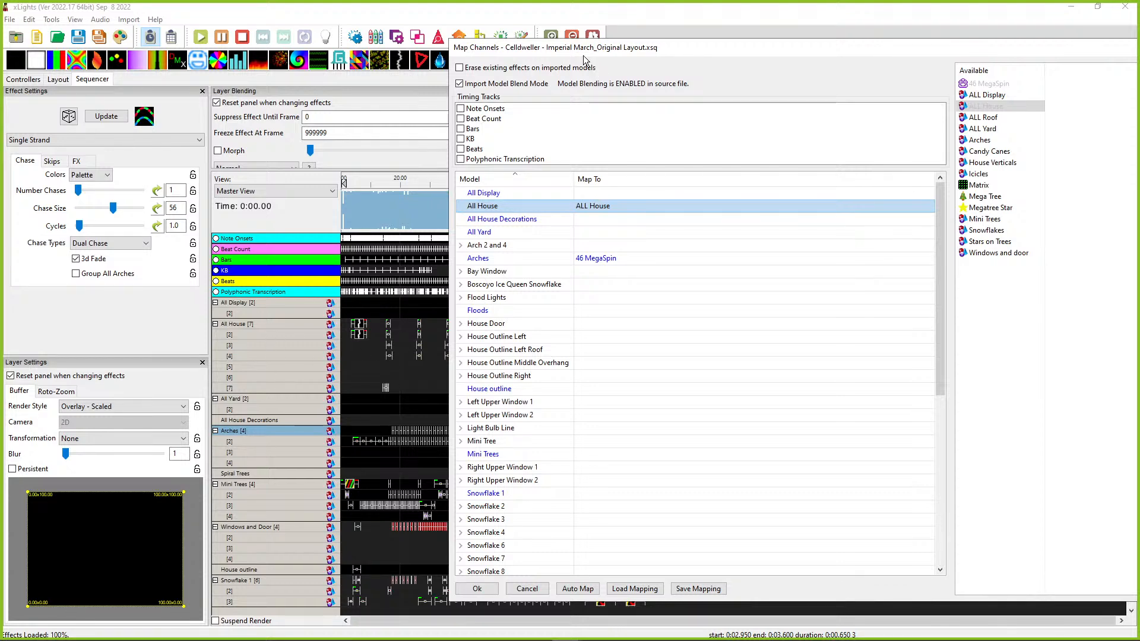
Step: Set the import to erase existing effects on the mapped models, and import without saving the mapping
left_click(491, 69)
left_click(475, 589)
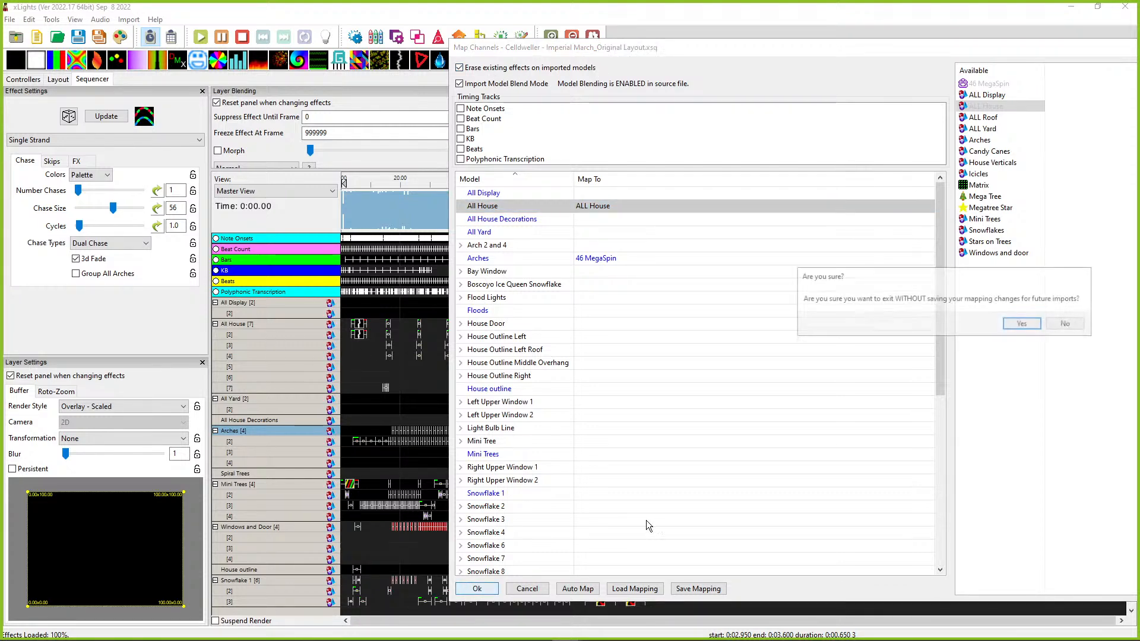
left_click(1016, 325)
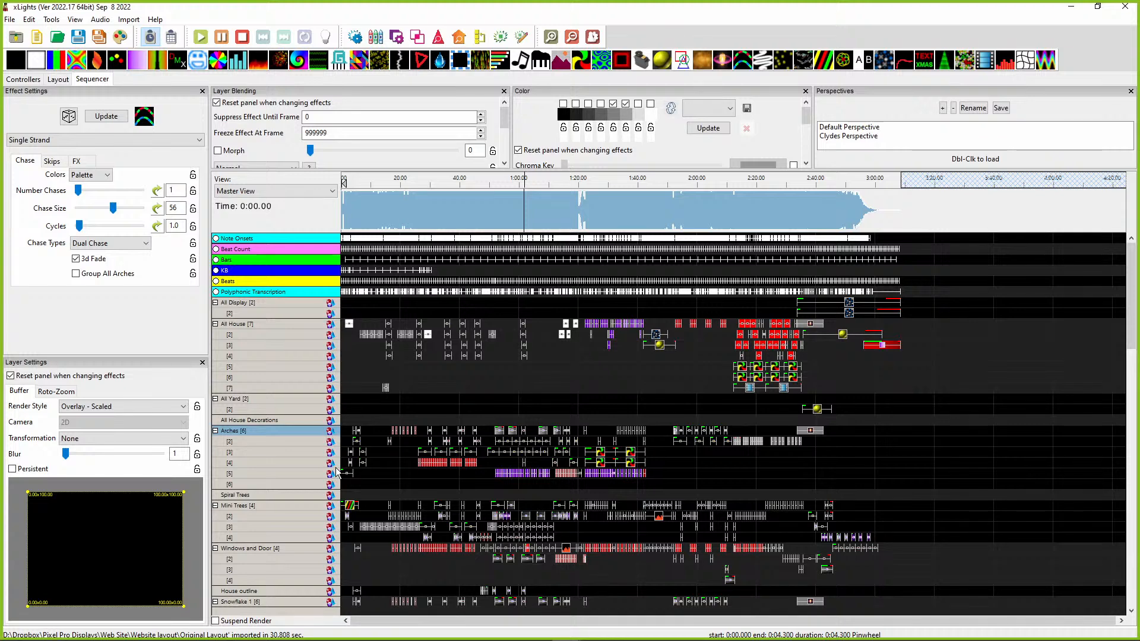
Step: Start an effects import from the Celldweller - Imperial March_Pro Layout sequence in the Pro Layout folder
left_click(102, 20)
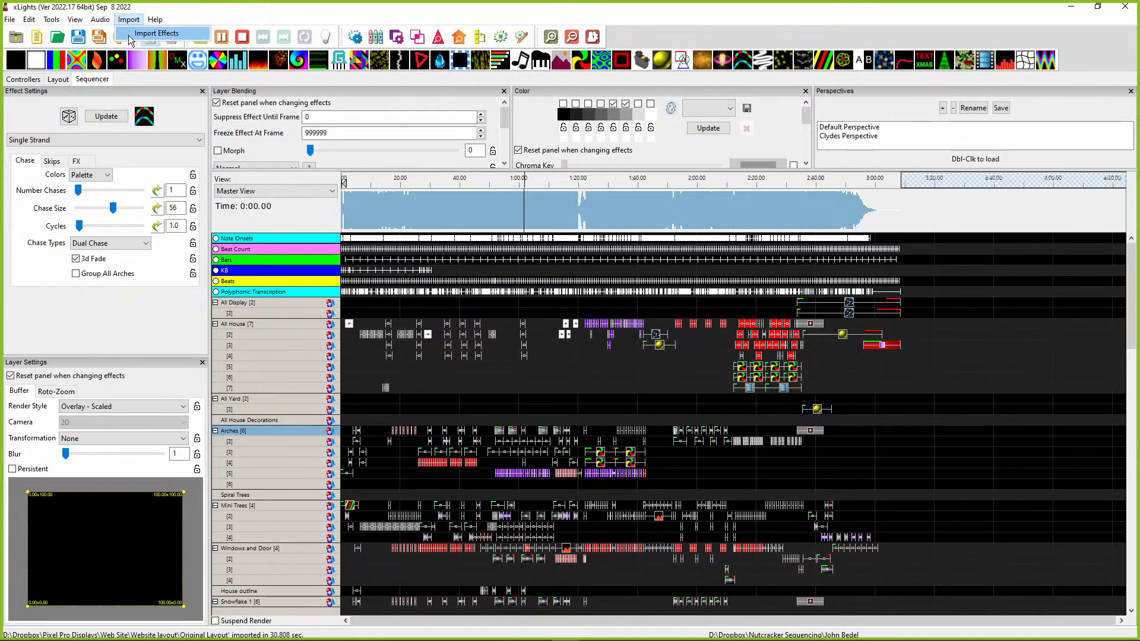
left_click(145, 33)
scroll(71, 232, "up", 2)
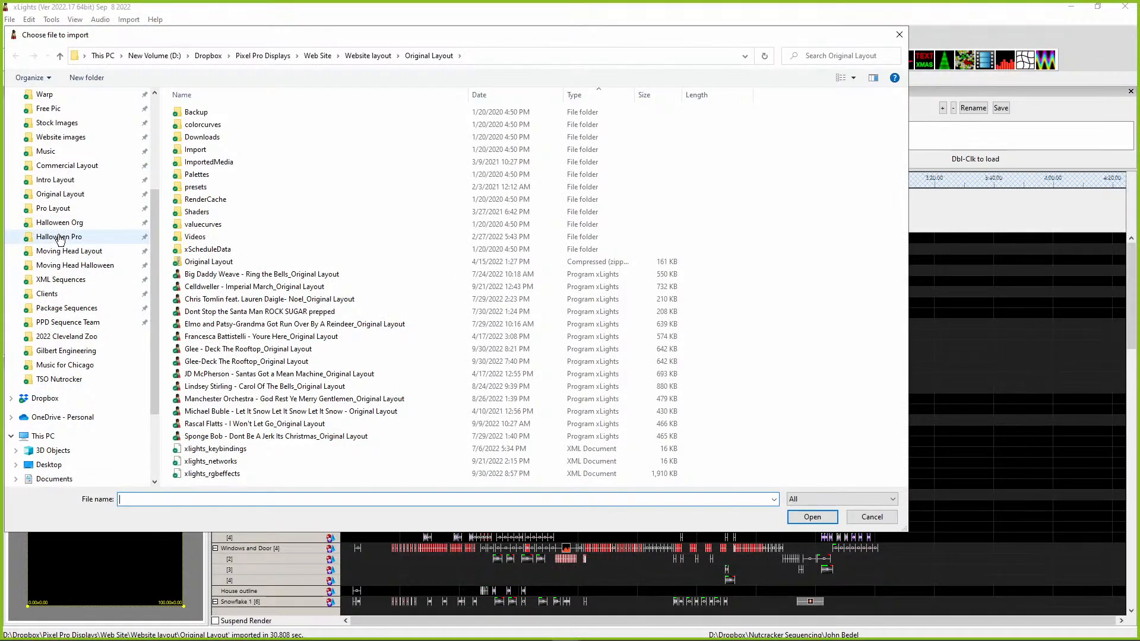
mouse_move(59, 239)
left_mouse_down()
mouse_move(56, 196)
mouse_move(54, 241)
left_mouse_up()
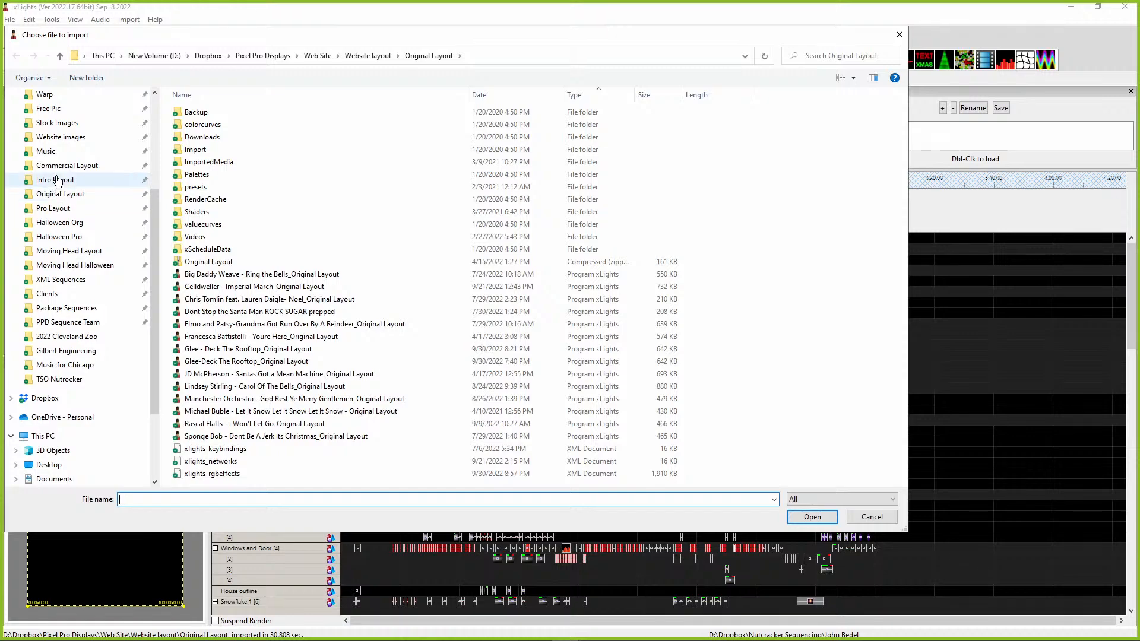
left_click(57, 209)
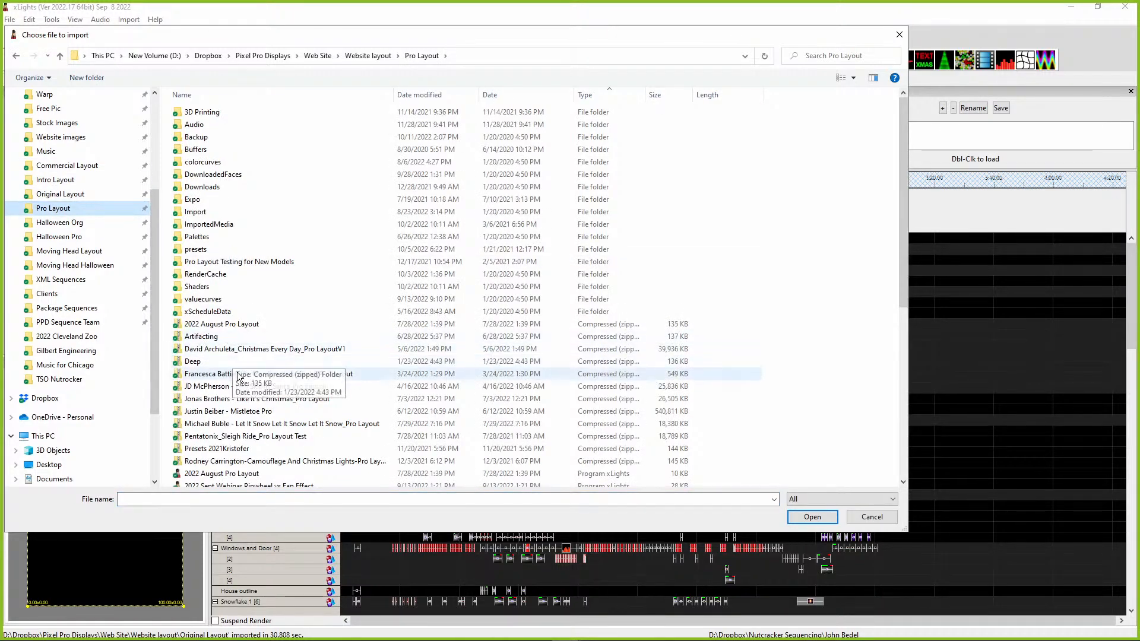
scroll(234, 350, "down", 6)
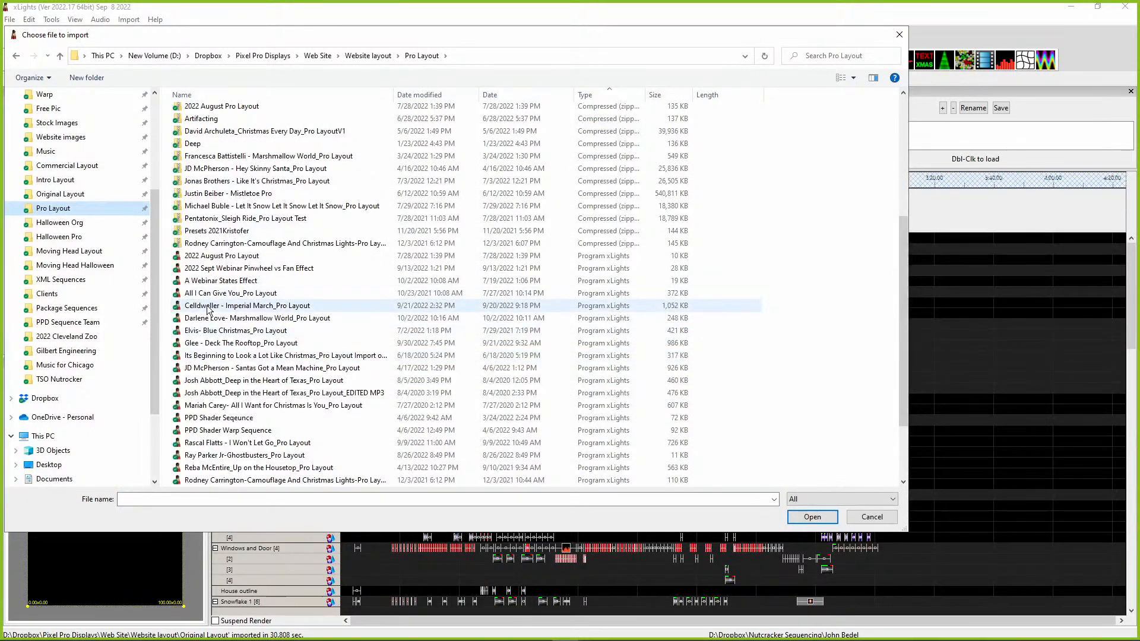
double_click(237, 305)
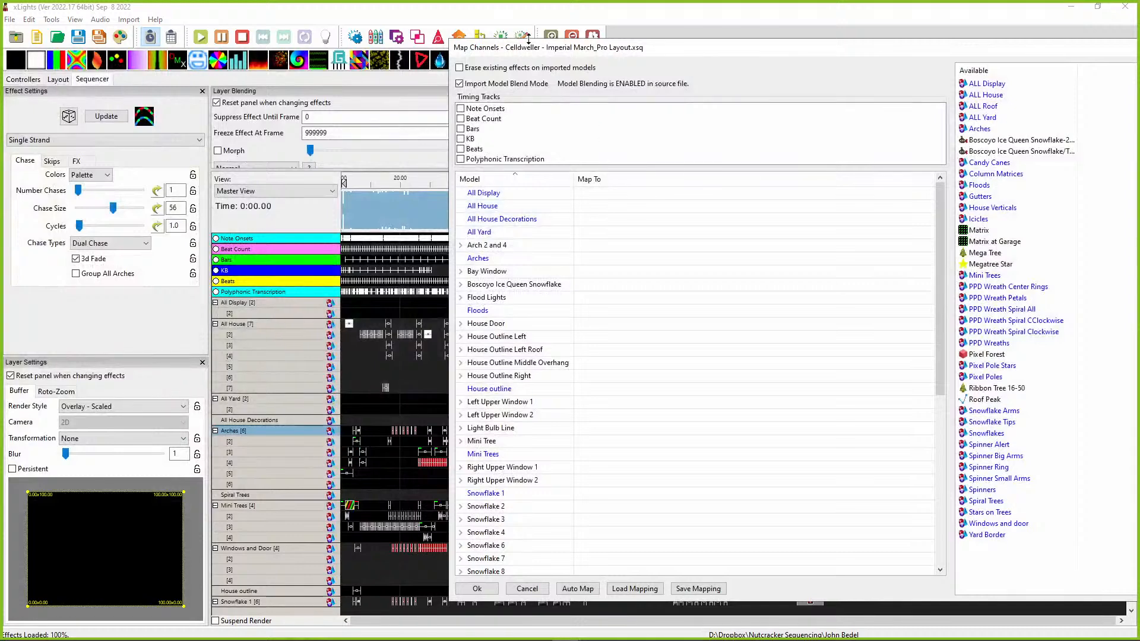
Step: Move the channel mapping window to expose the full source list and map House Verticals to Arches
left_click_drag(527, 47, 441, 23)
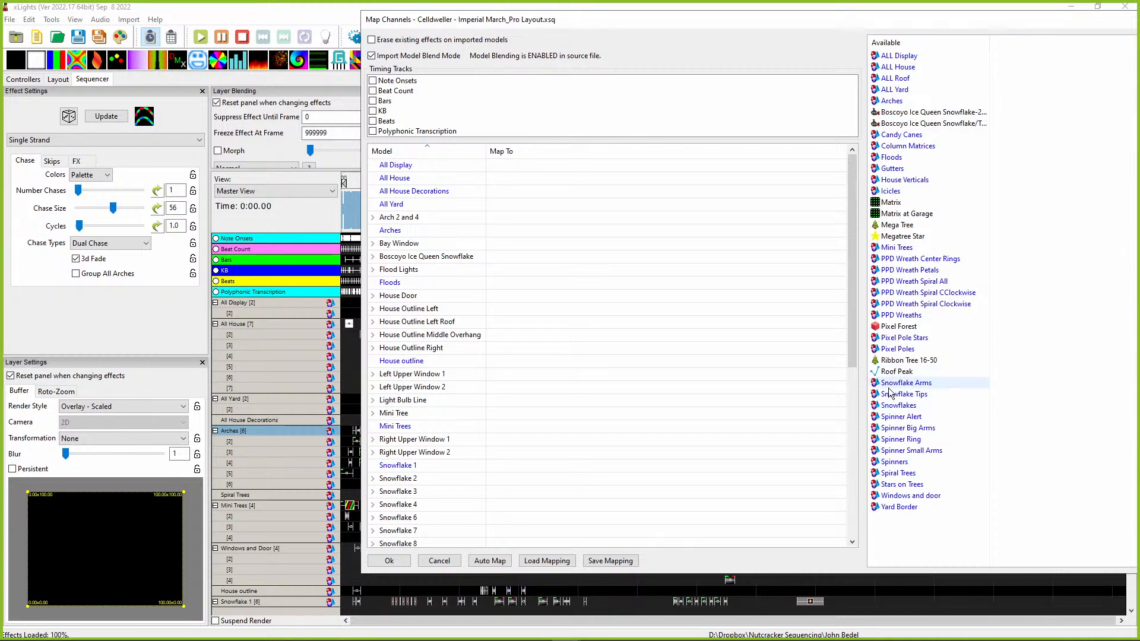
left_click(882, 172)
left_click(890, 180)
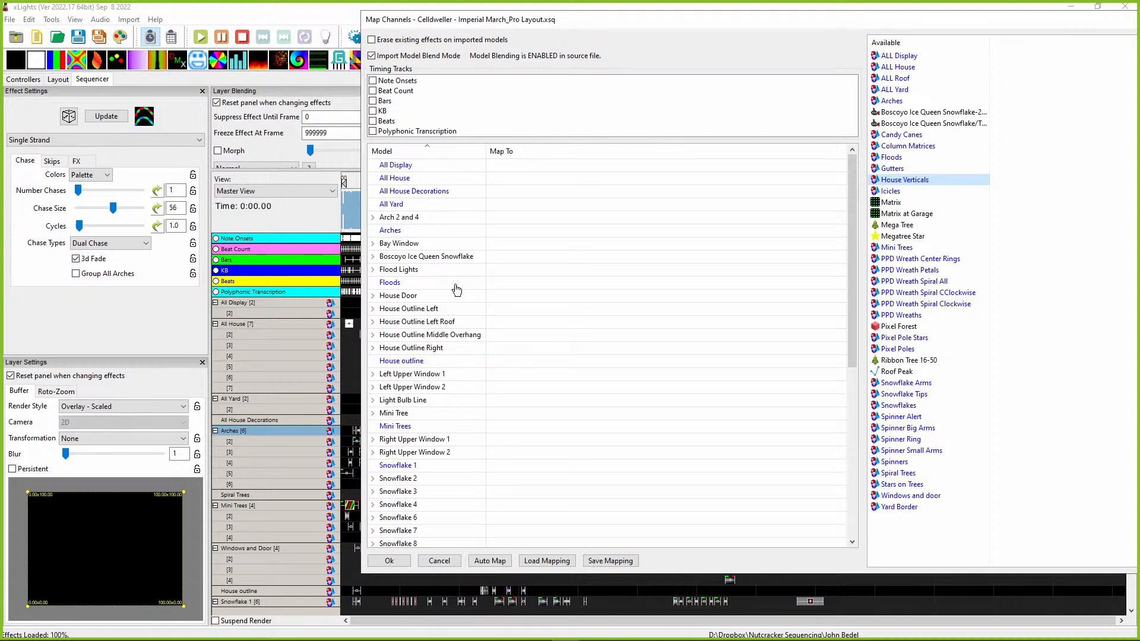
double_click(514, 230)
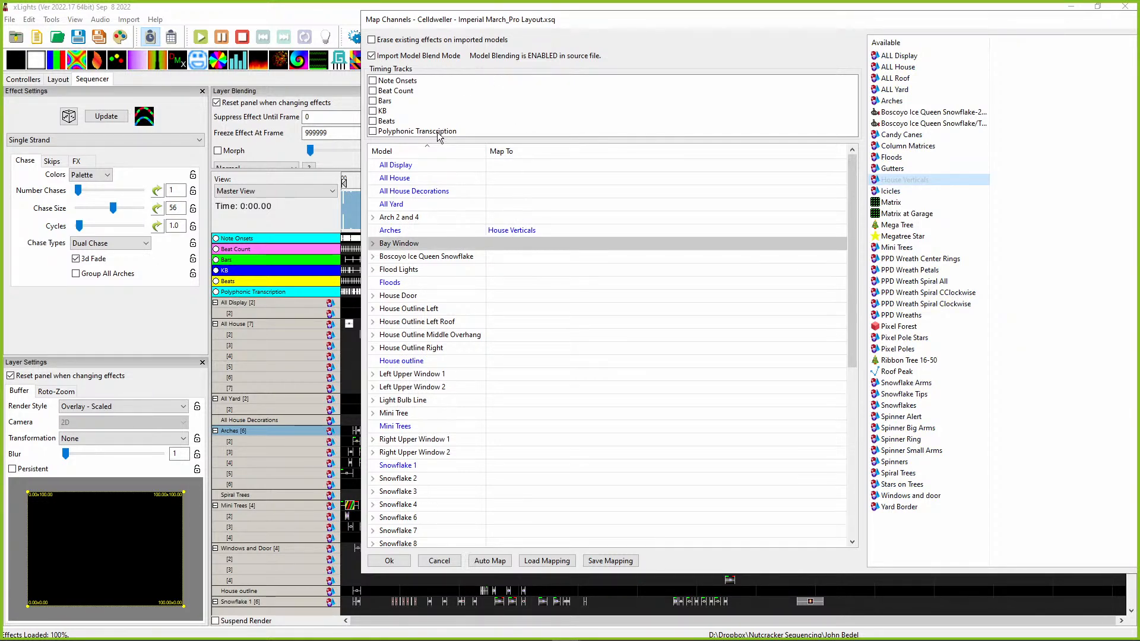
Step: Import the House Verticals effects without erasing existing ones, and highlight the effects across the Arches layers
left_click_drag(410, 20, 1009, 105)
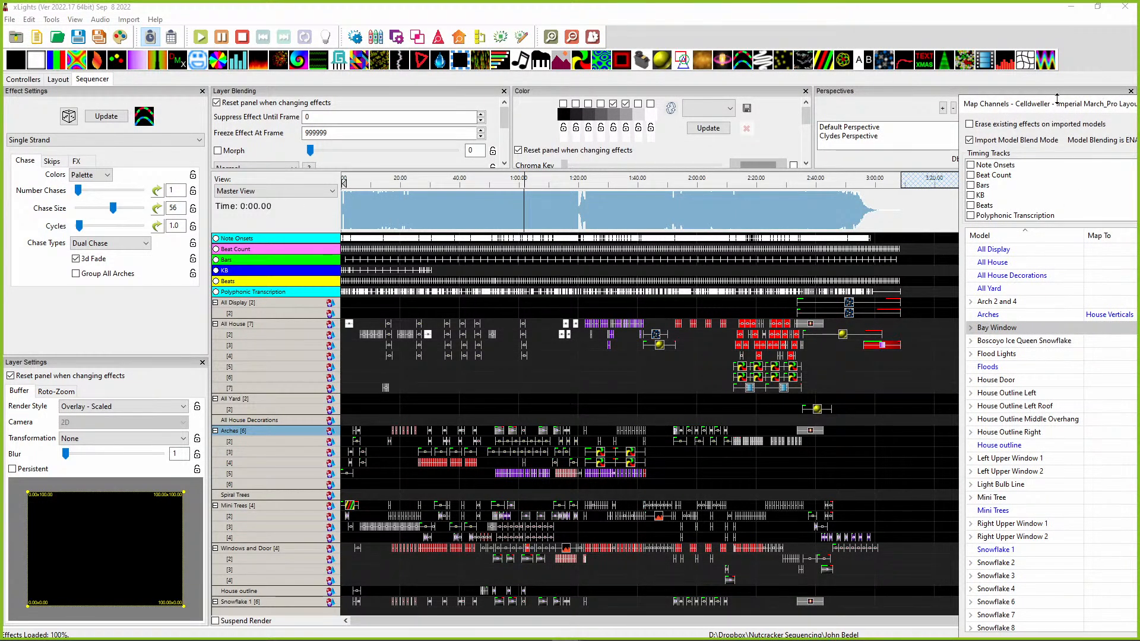
left_click_drag(1049, 114, 909, 85)
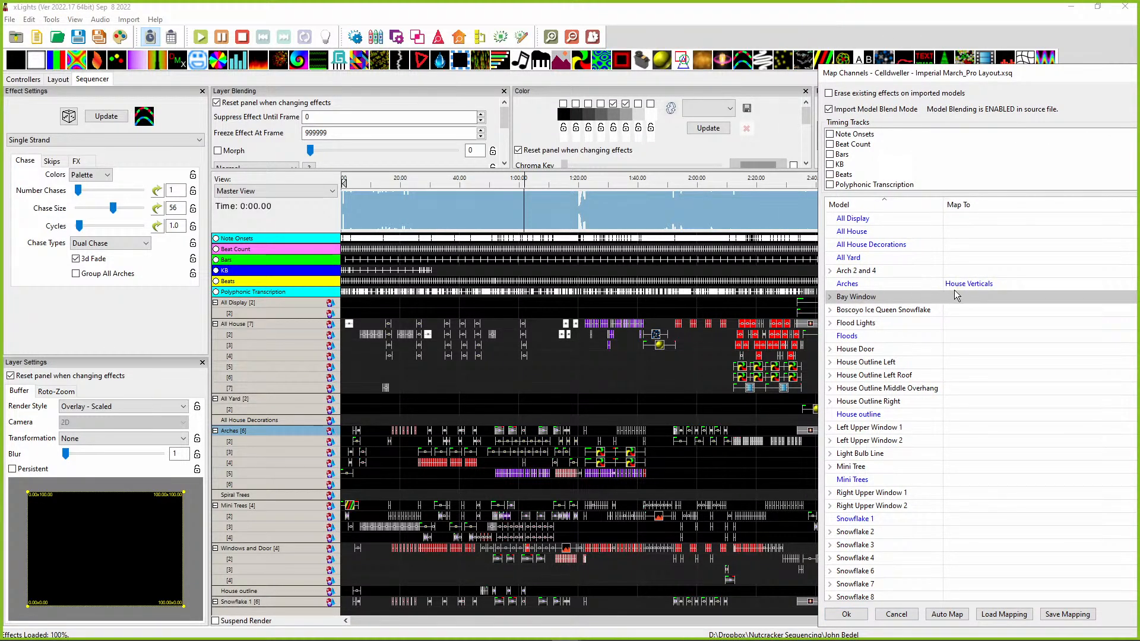
left_click(847, 613)
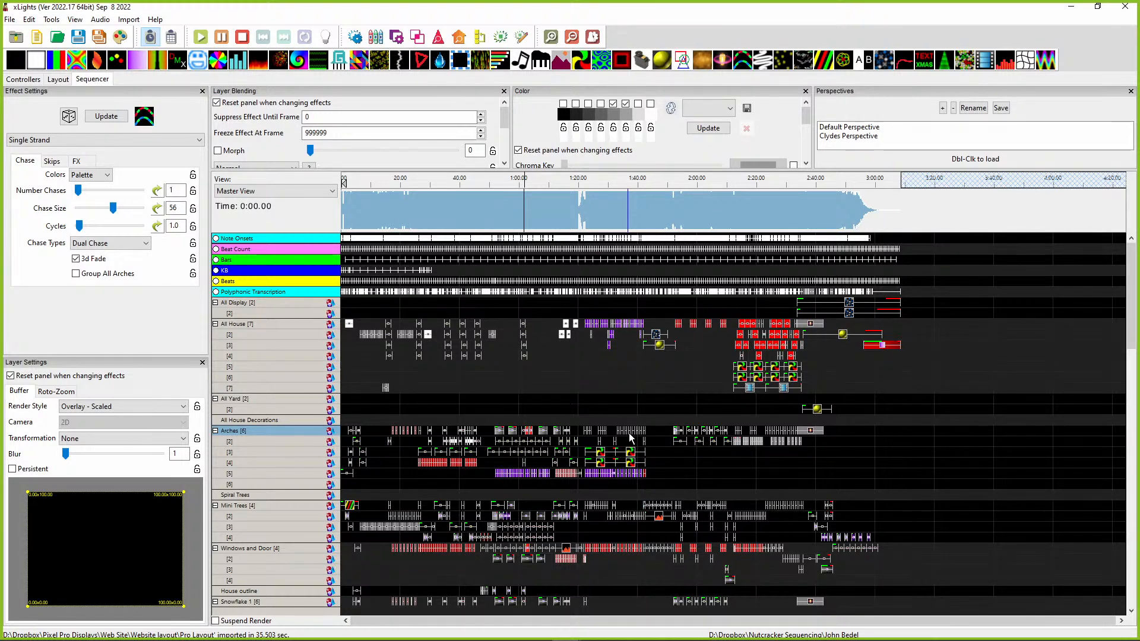
left_click_drag(379, 432, 828, 481)
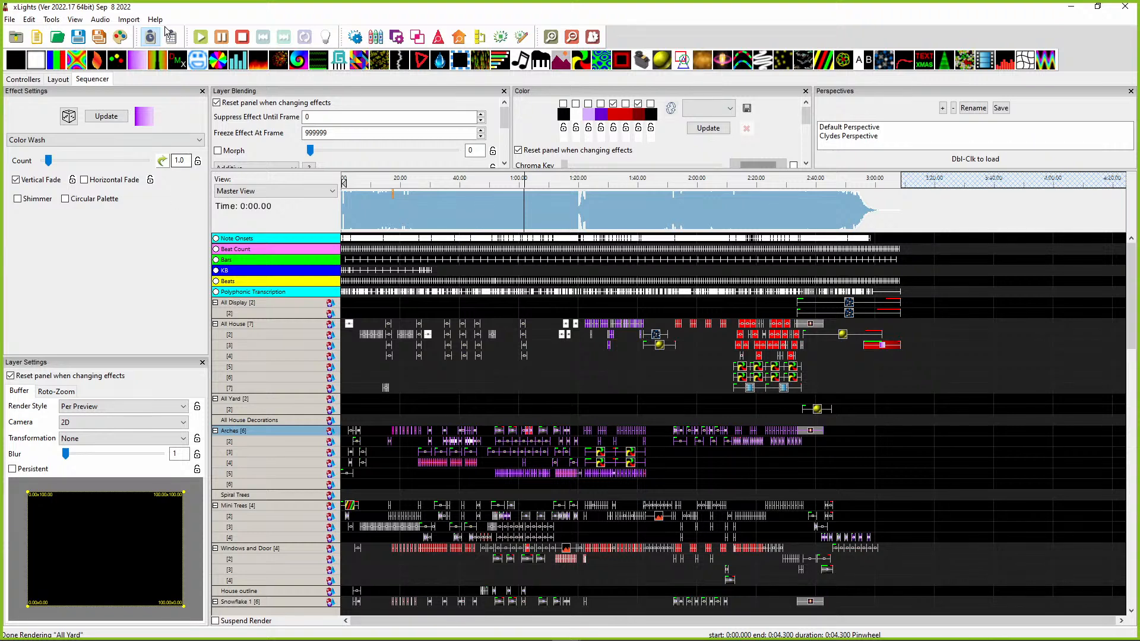
Step: Start another effects import, switching back to the Original Layout folder and opening Celldweller - Imperial March_Original Layout
left_click(149, 37)
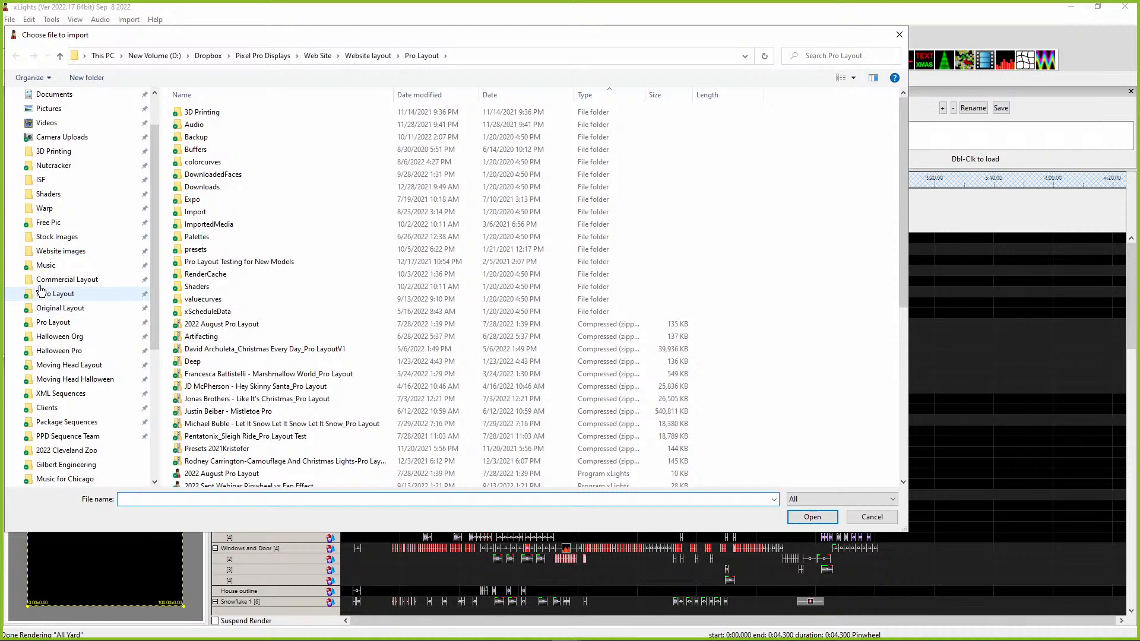
left_click(45, 309)
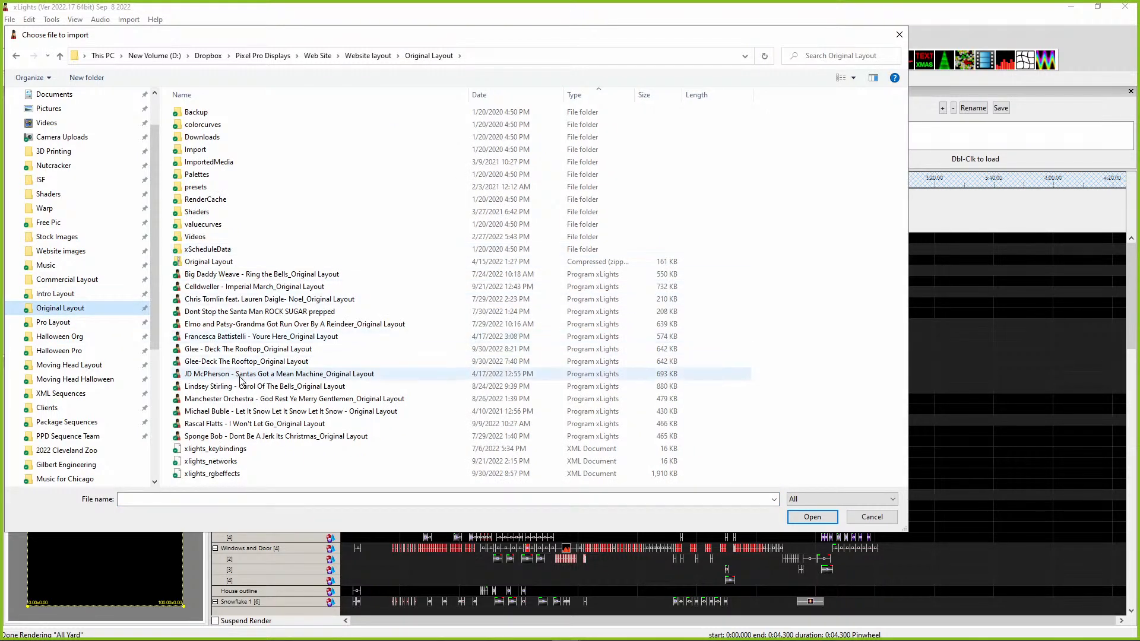
left_click(204, 299)
left_click(207, 290)
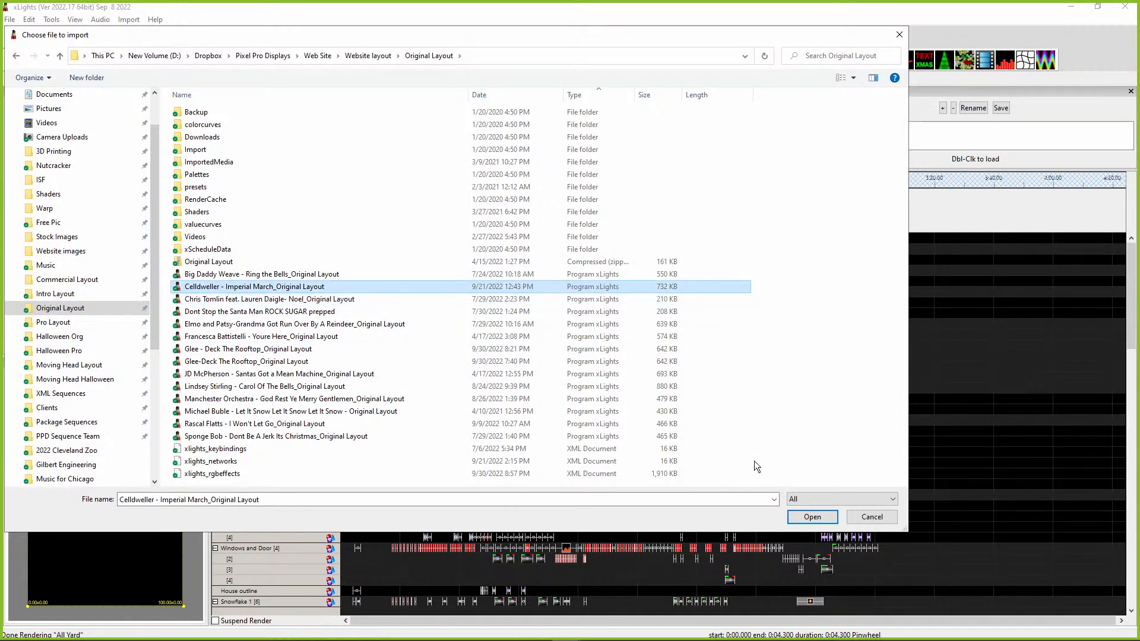
left_click(797, 515)
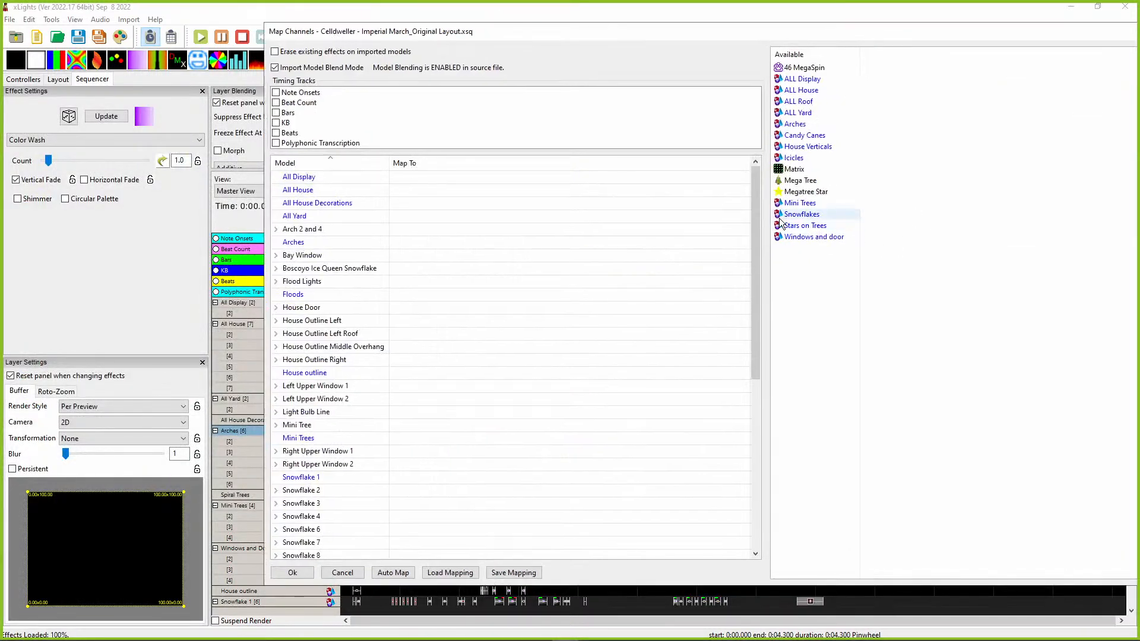
Step: Map Mini Trees to Arches and import the effects without saving the mapping changes
left_click(799, 203)
left_click_drag(401, 243, 401, 243)
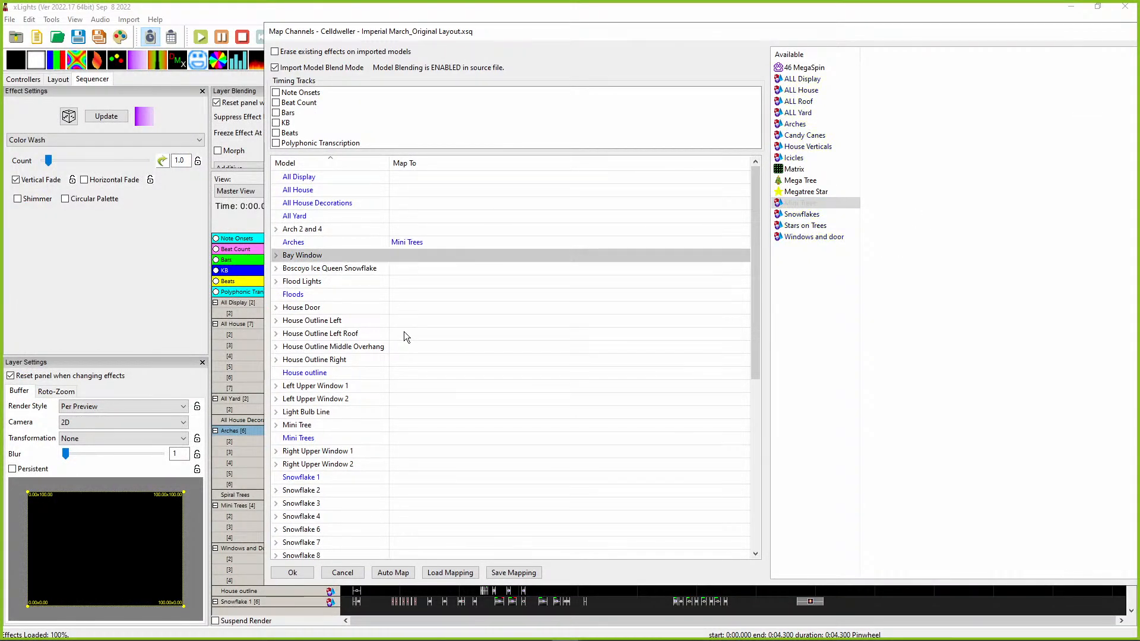
left_click_drag(416, 40, 763, 54)
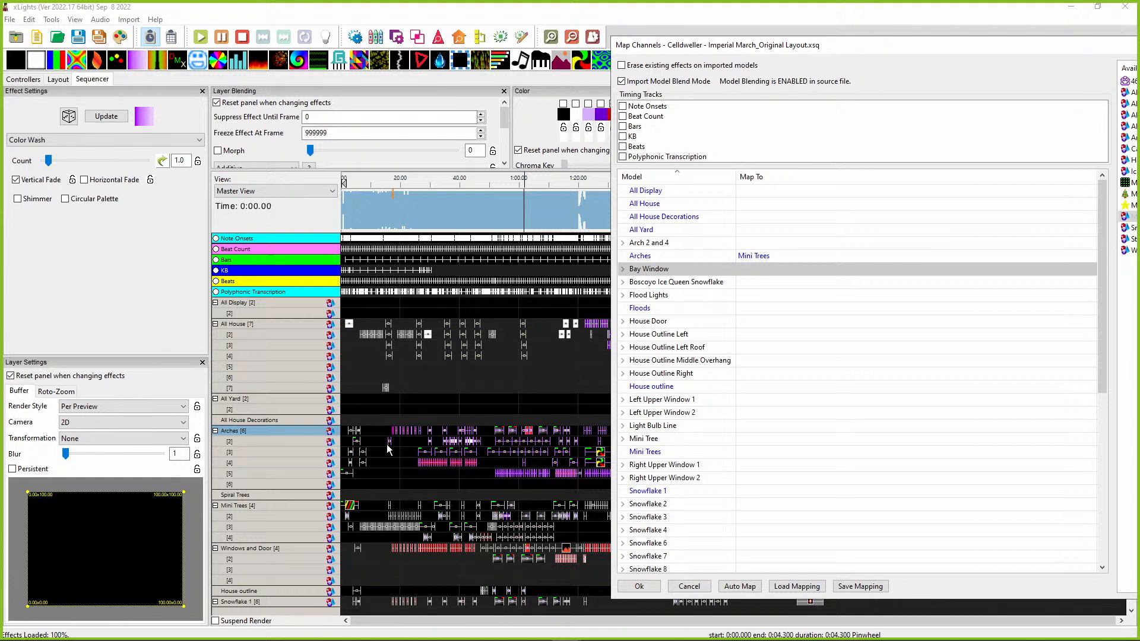
left_click(634, 588)
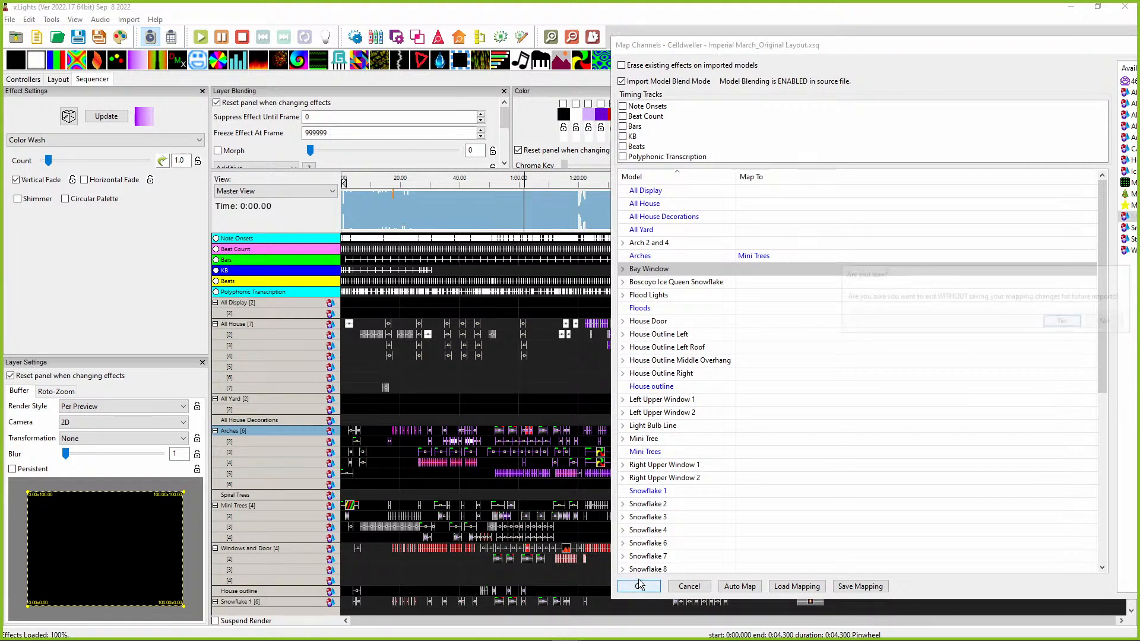
left_click(1063, 321)
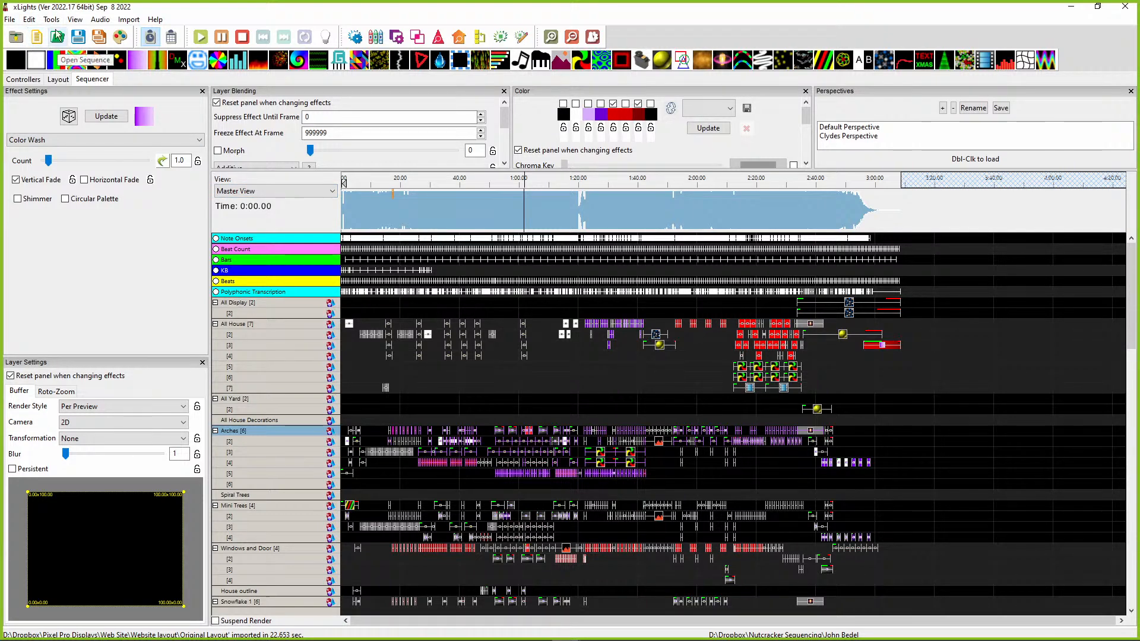
left_click(15, 21)
left_click(45, 99)
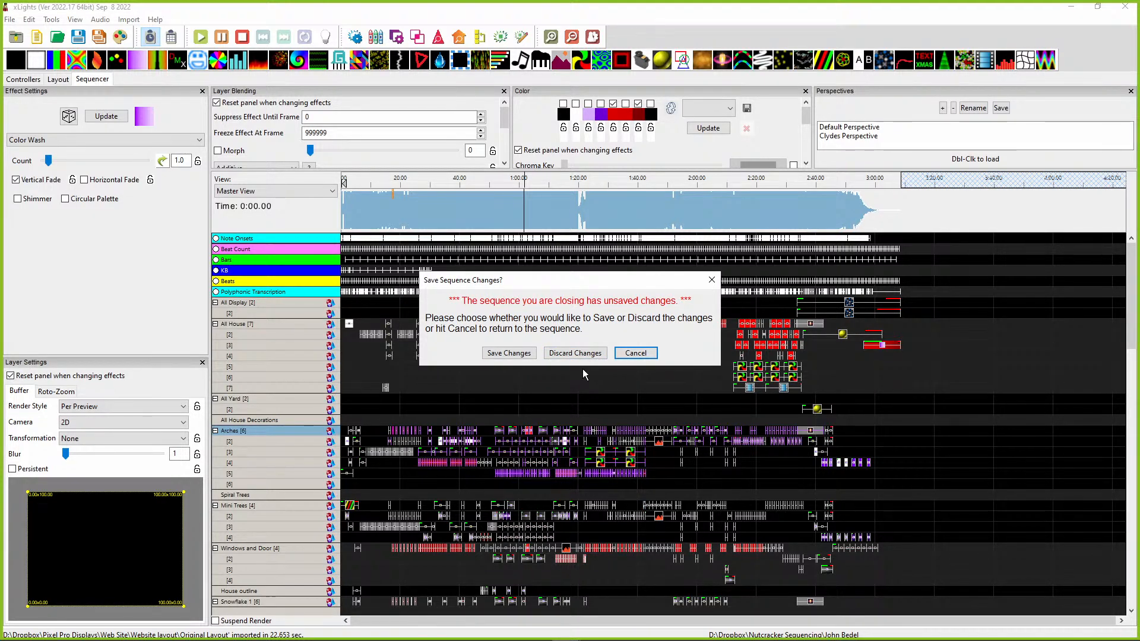
left_click(617, 354)
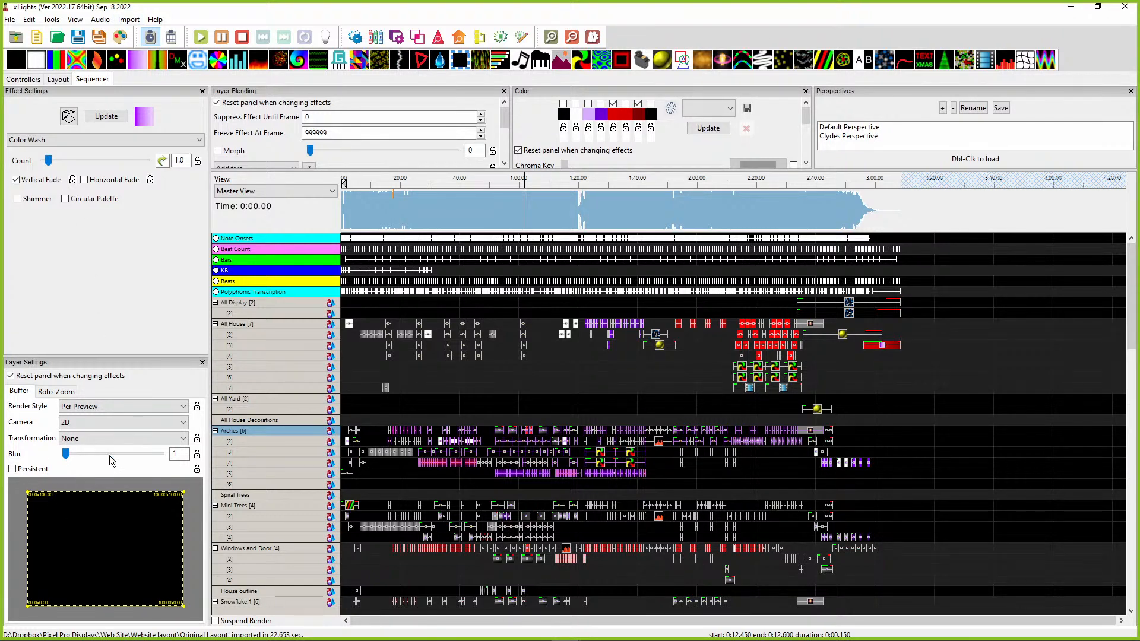
Step: Bring the House Preview window over the sequencer to examine how the display renders, and close it
left_click(351, 215)
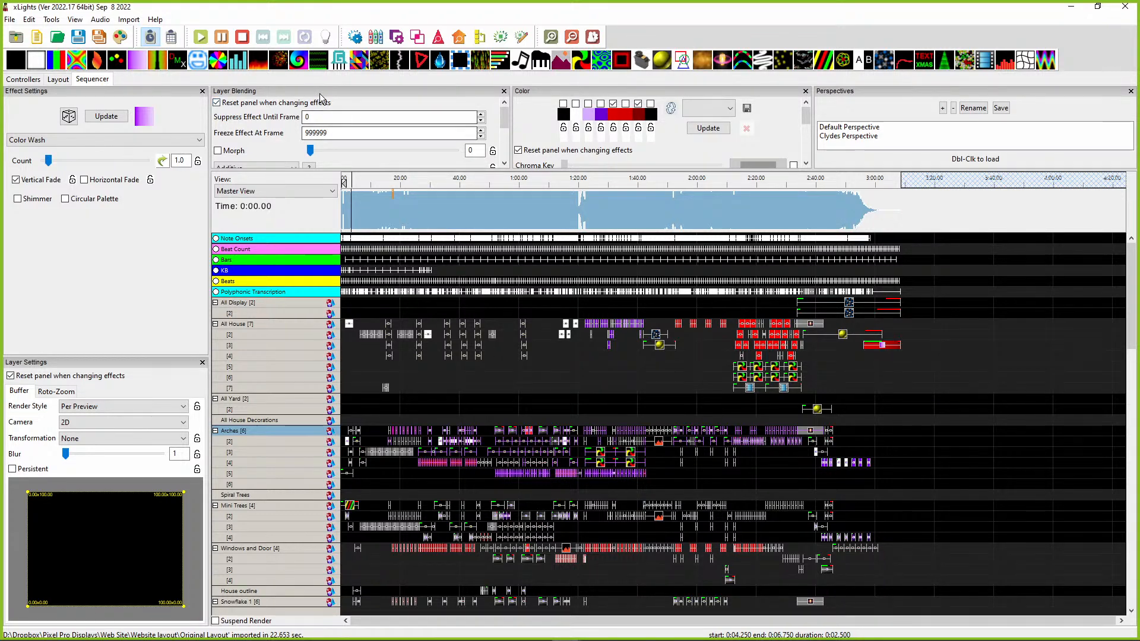
left_click(128, 20)
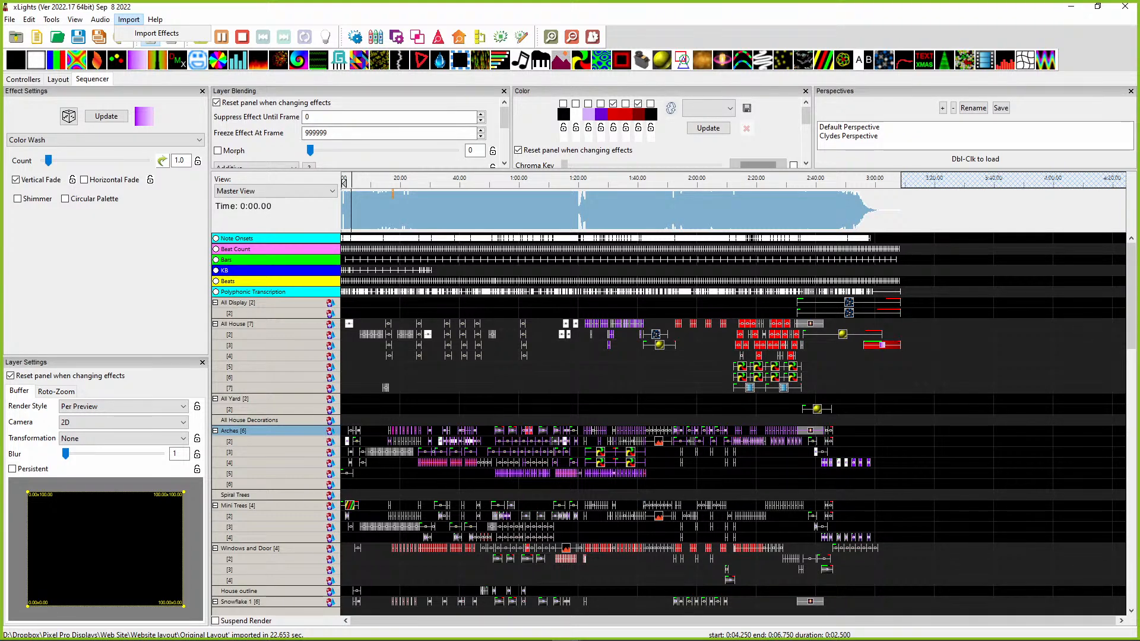
left_click_drag(1139, 124, 448, 31)
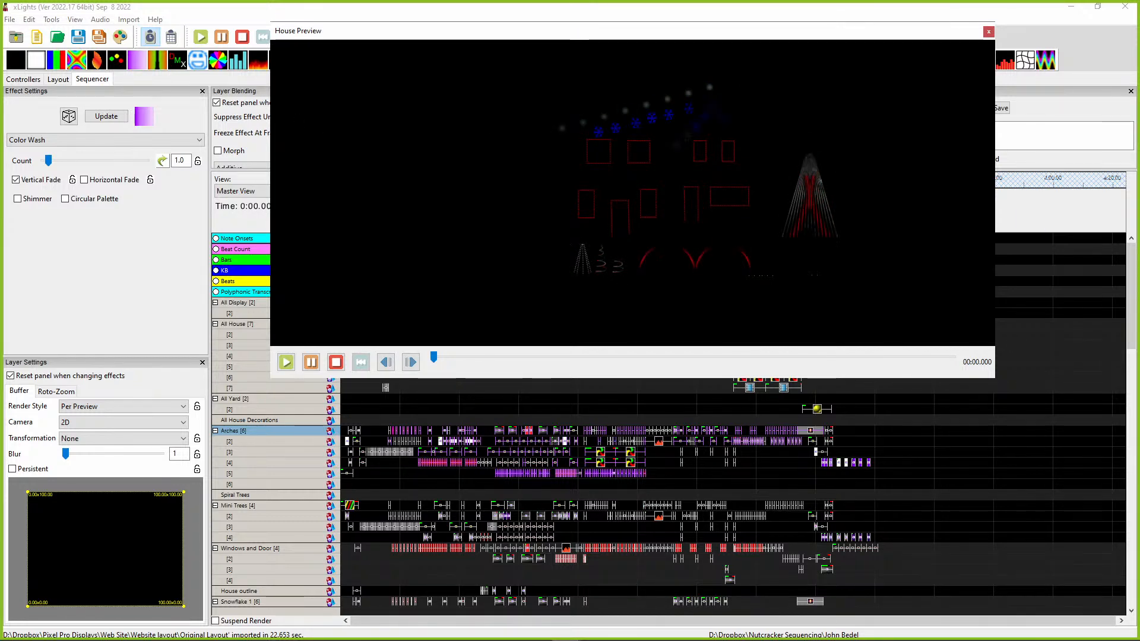
left_click_drag(412, 32, 336, 25)
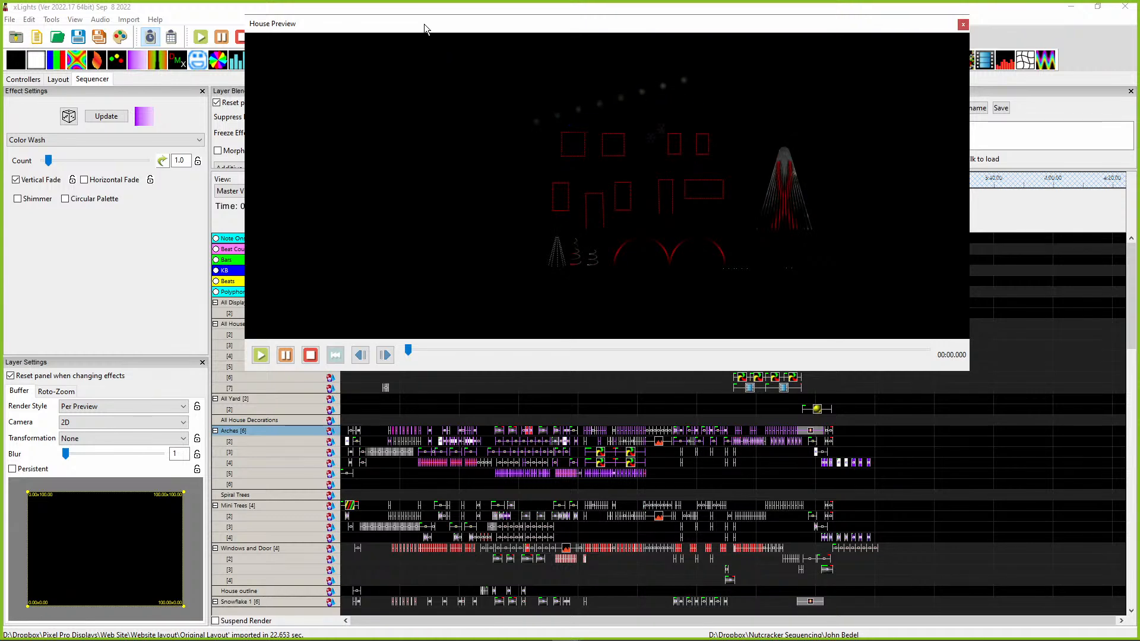
left_click(963, 24)
Step: Examine the custom house layout with the All Display group highlighted, and return to the sequencer
left_click(128, 19)
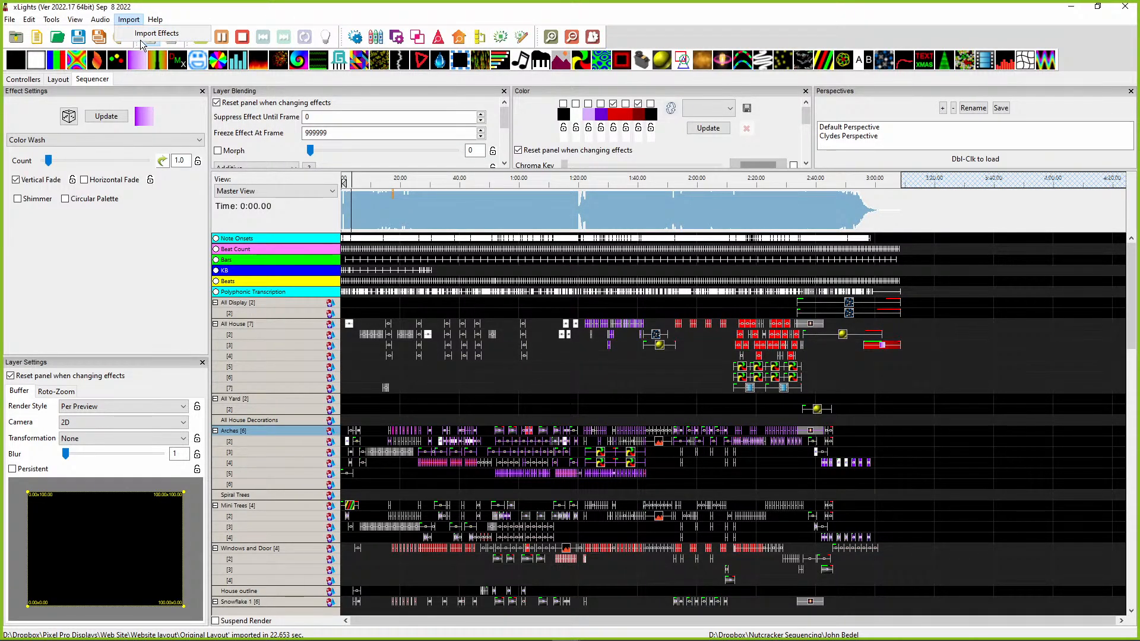
left_click(151, 24)
left_click(58, 79)
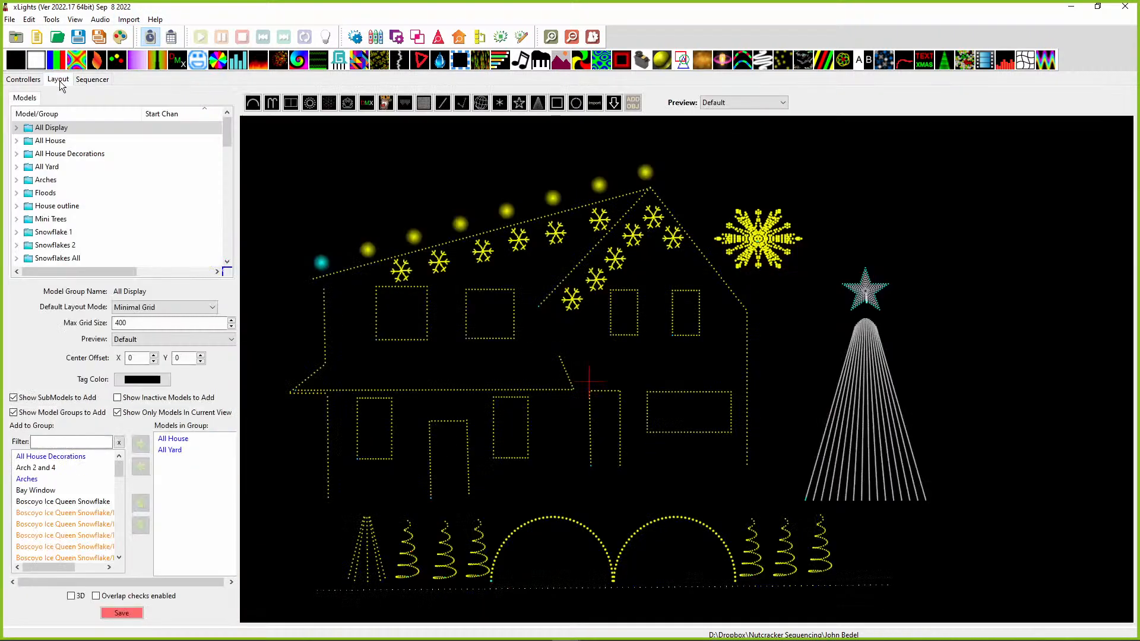
scroll(547, 395, "up", 2)
left_click_drag(541, 393, 615, 376)
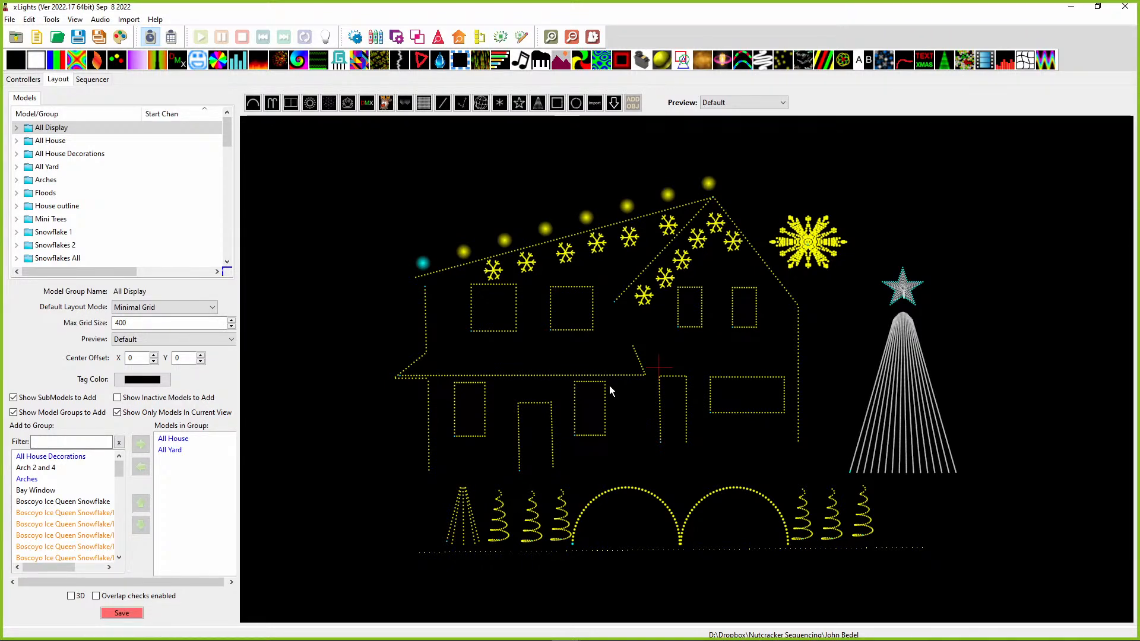
left_click(95, 80)
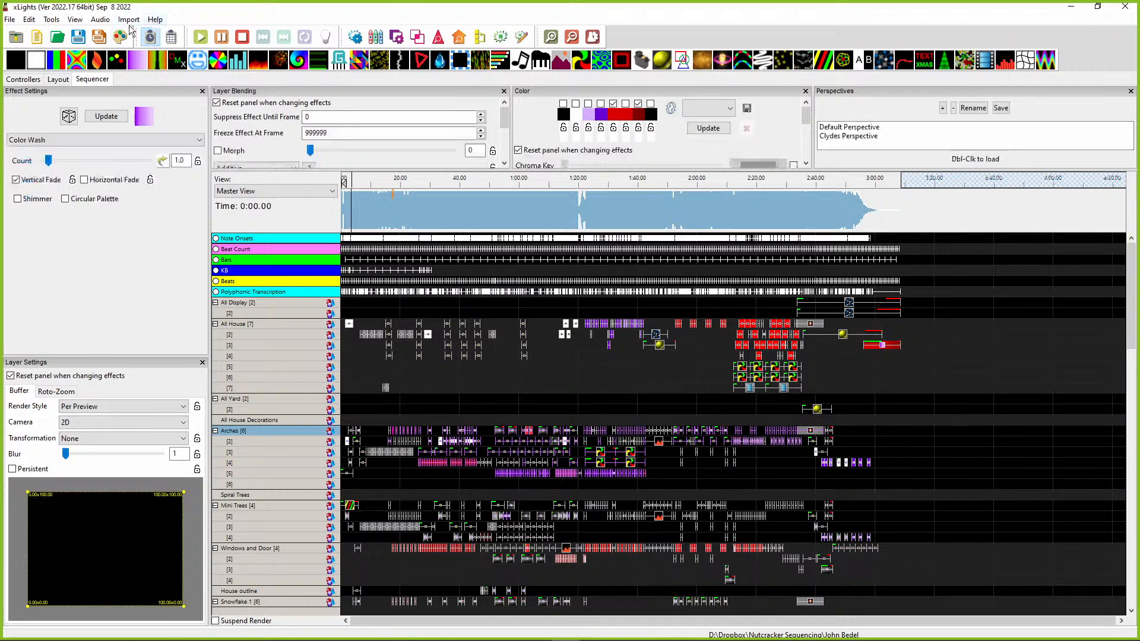
Step: Start an effects import from Celldweller - Imperial March_Original Layout and reposition the channel mapping window to show the available sources
left_click(155, 40)
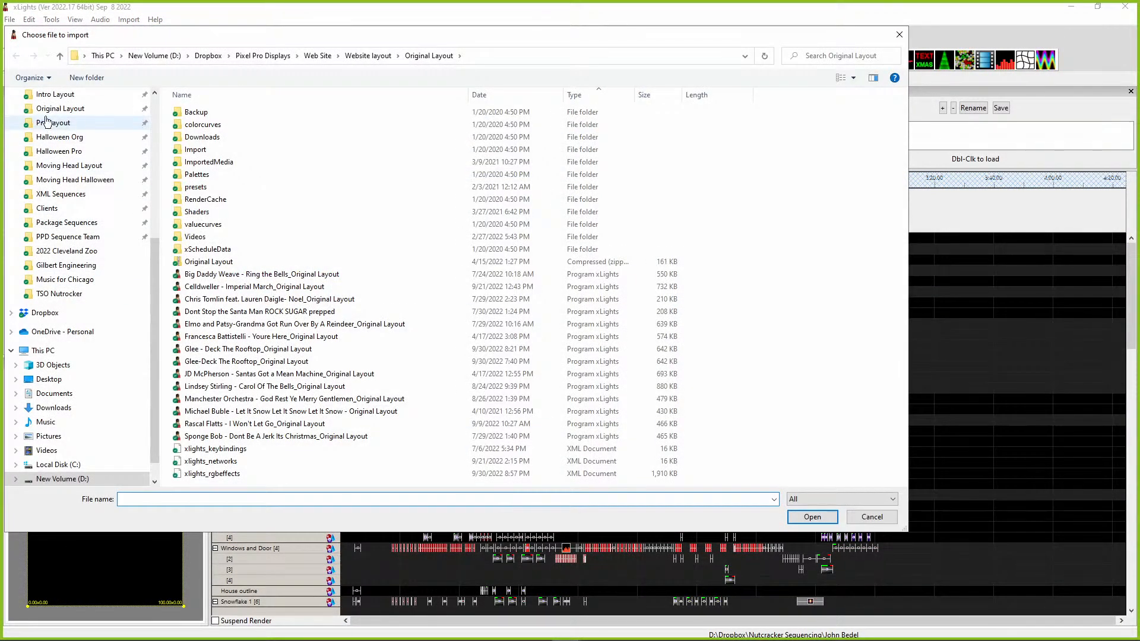
left_click(50, 108)
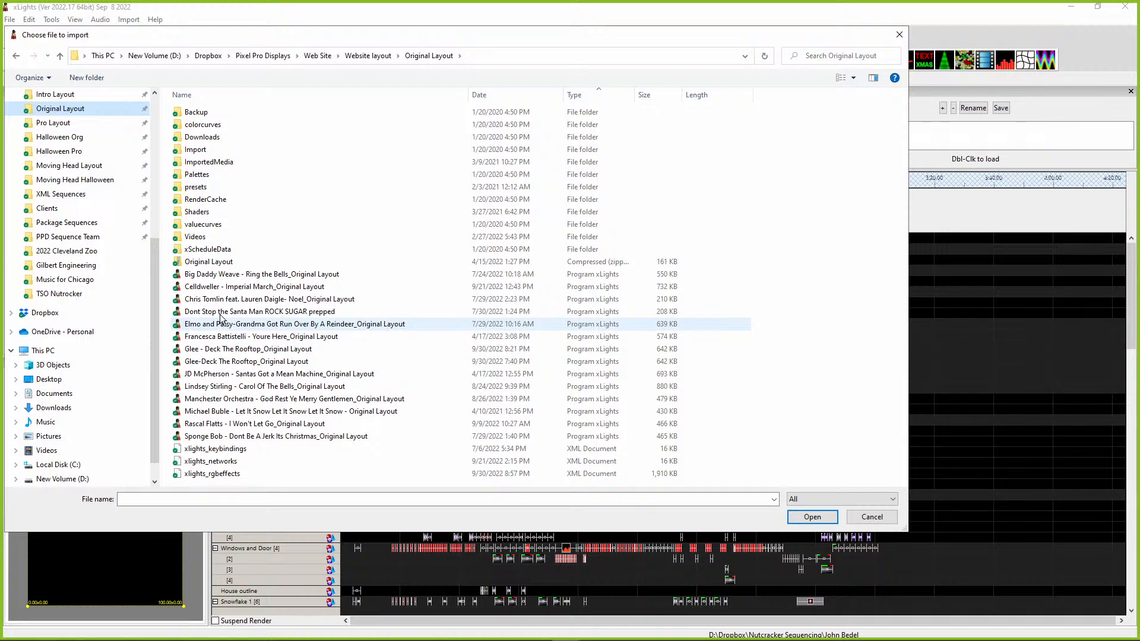
left_click(202, 287)
left_click(808, 517)
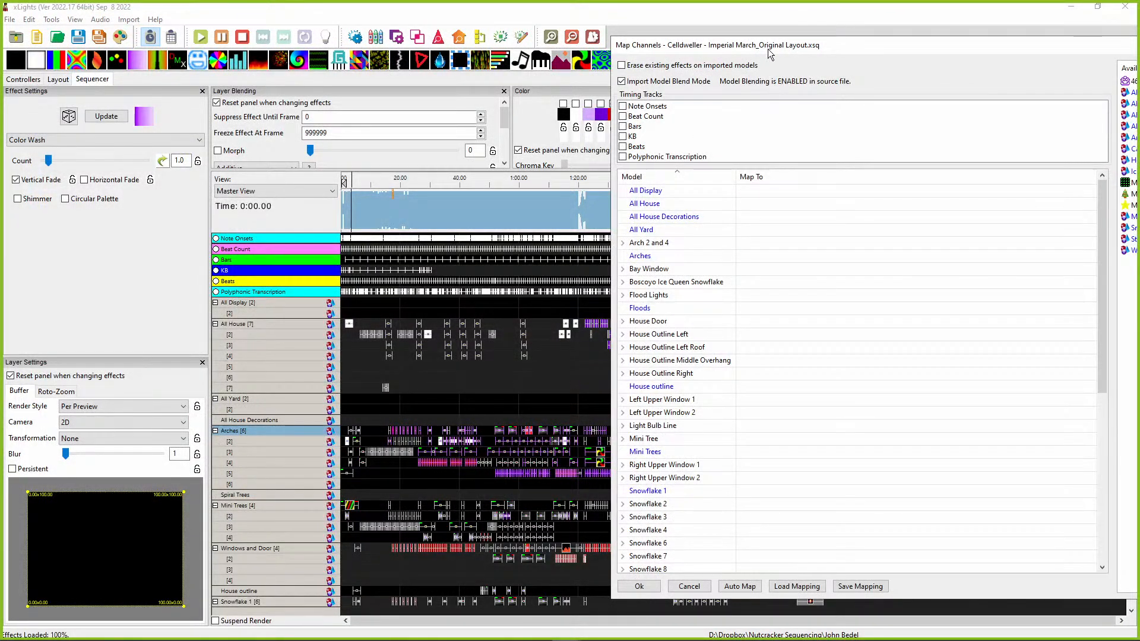
left_click_drag(774, 44, 363, 2)
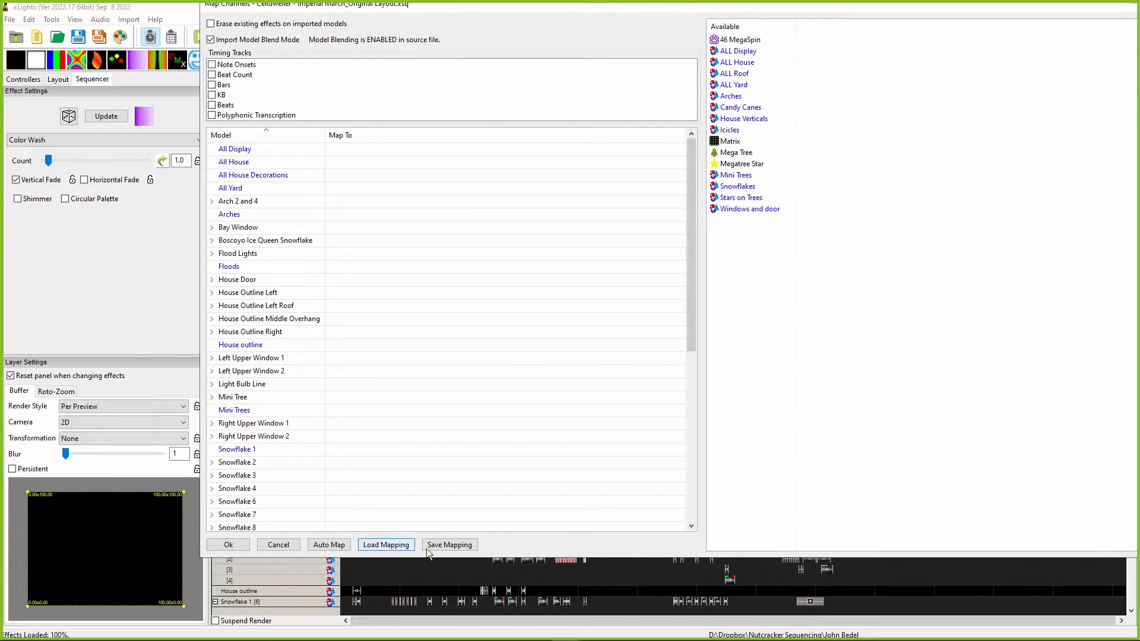
Step: Load the saved channel mapping file mapping 2022 Webinar.xmap from the Nutcracker folder
left_click(385, 545)
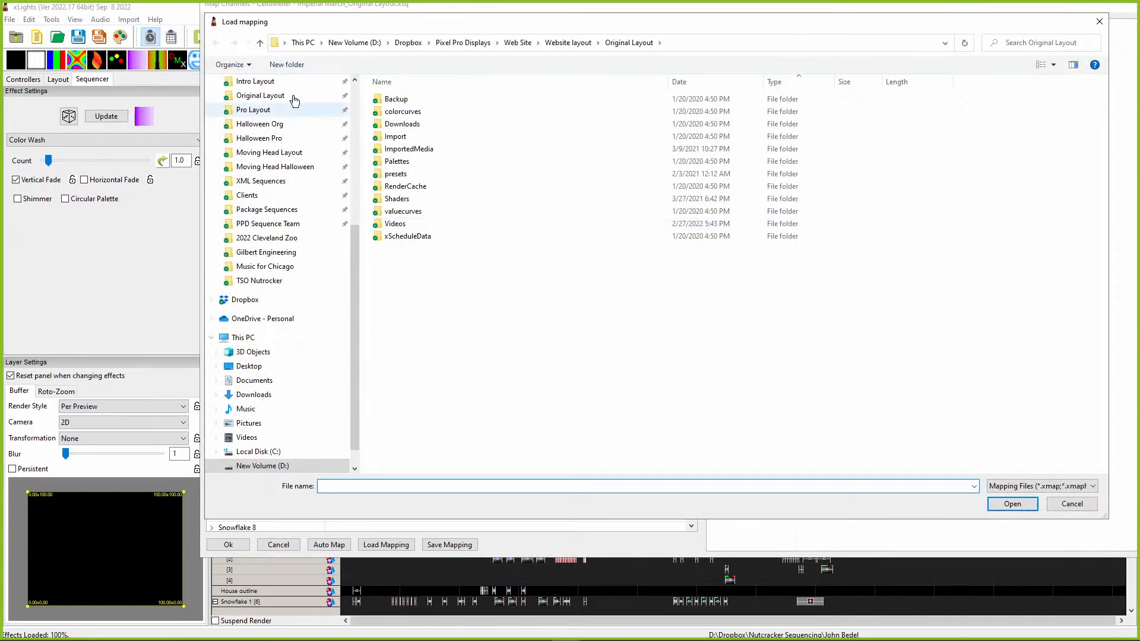
scroll(290, 107, "up", 3)
left_click(255, 110)
left_click(255, 96)
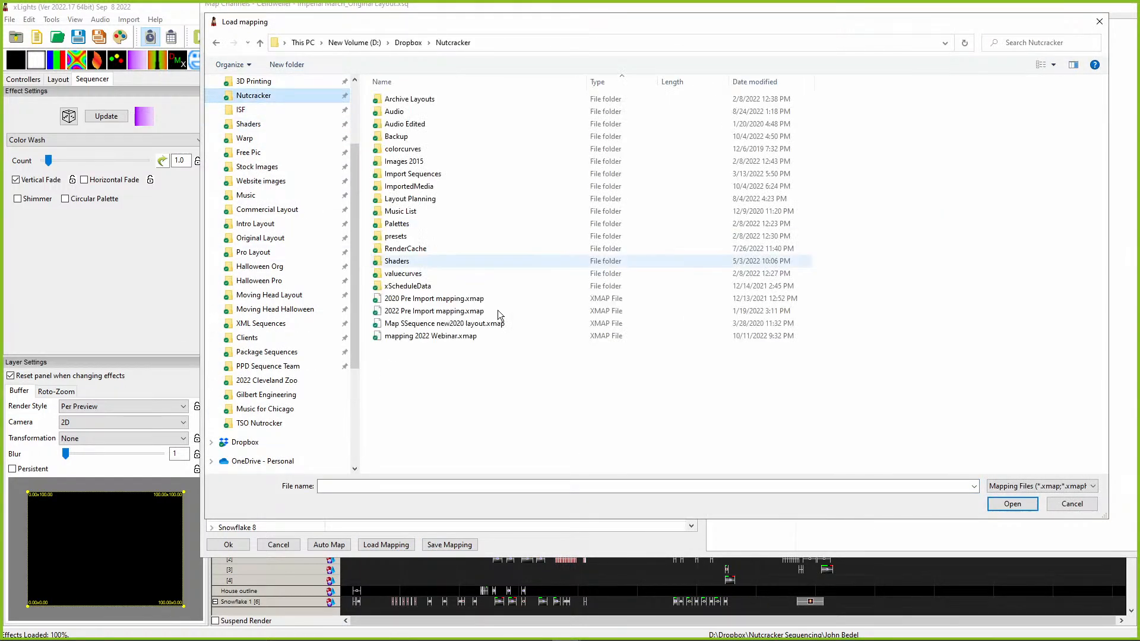
left_click(401, 336)
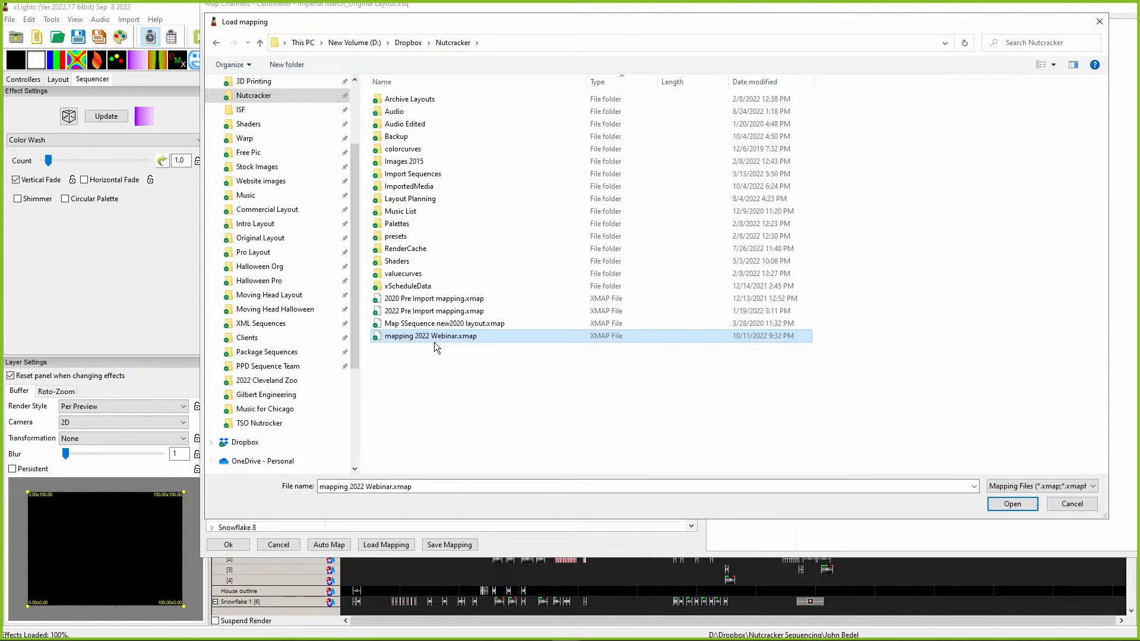
left_click(1002, 508)
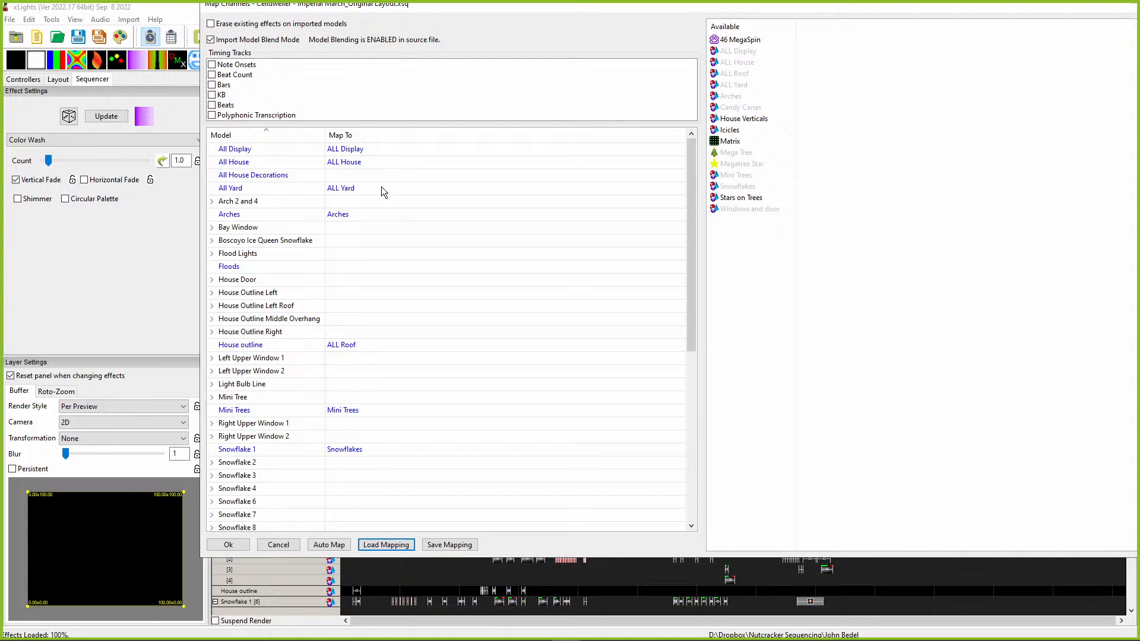
left_click(389, 544)
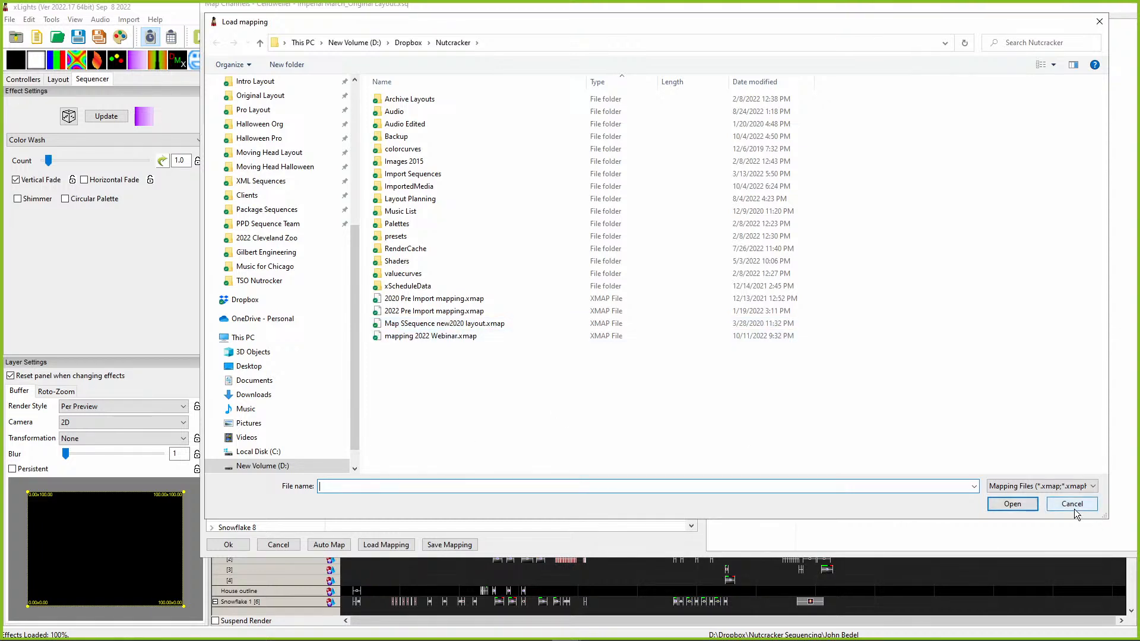
left_click(398, 312)
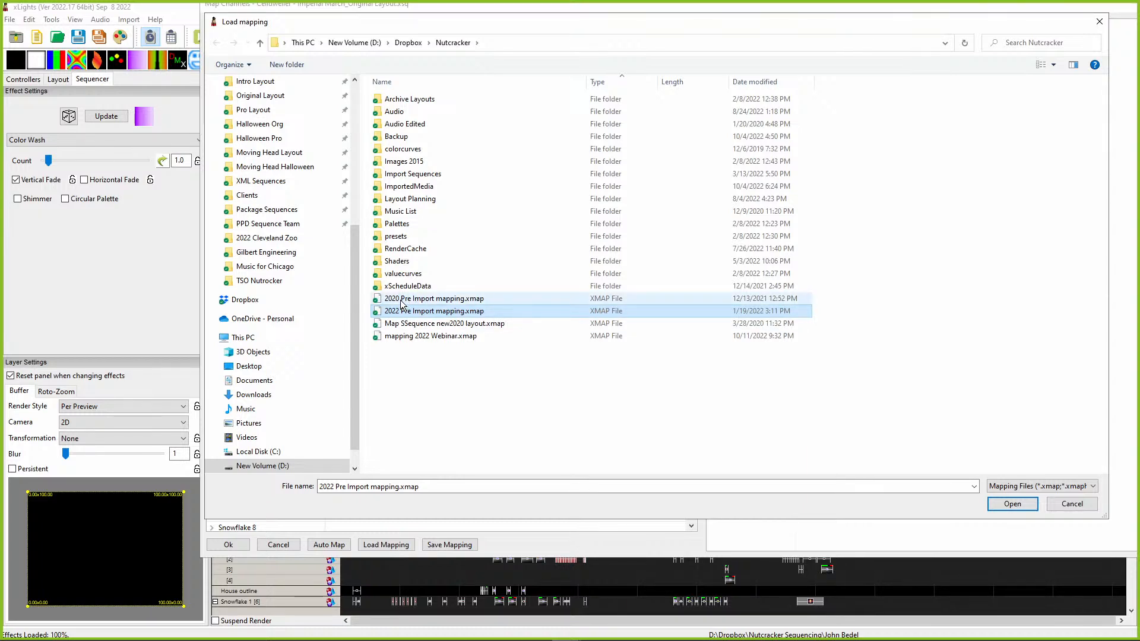
left_click(420, 300)
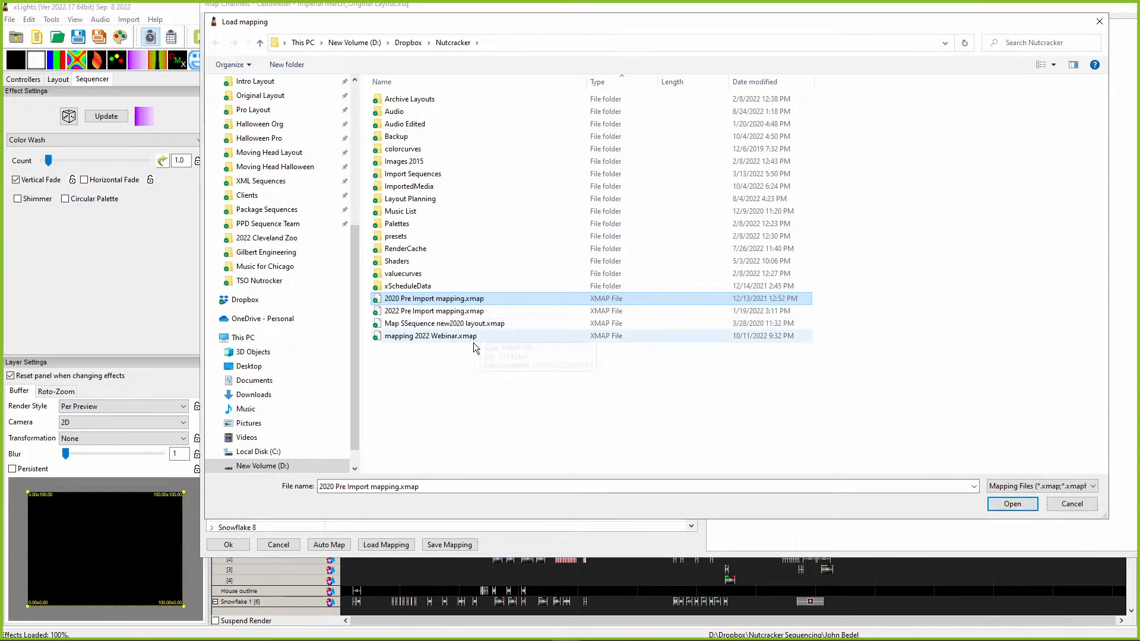
left_click(1066, 504)
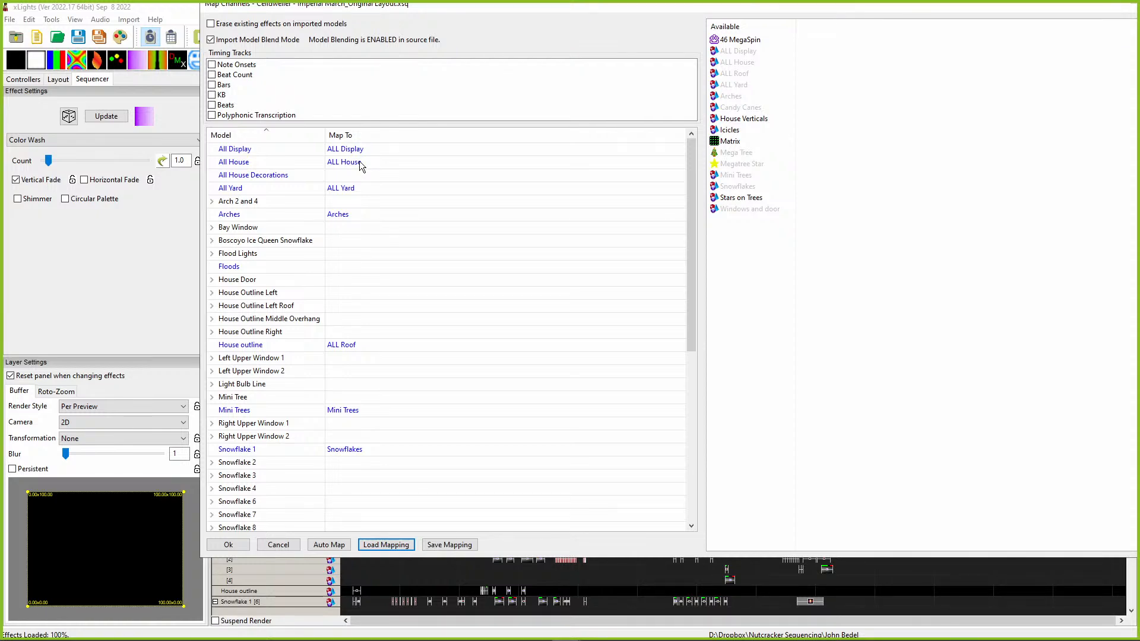
Step: Switch to the xLights window holding the Original Layout, highlight its ALL Yard group, and return to the channel mapping
left_click_drag(1139, 88, 744, 82)
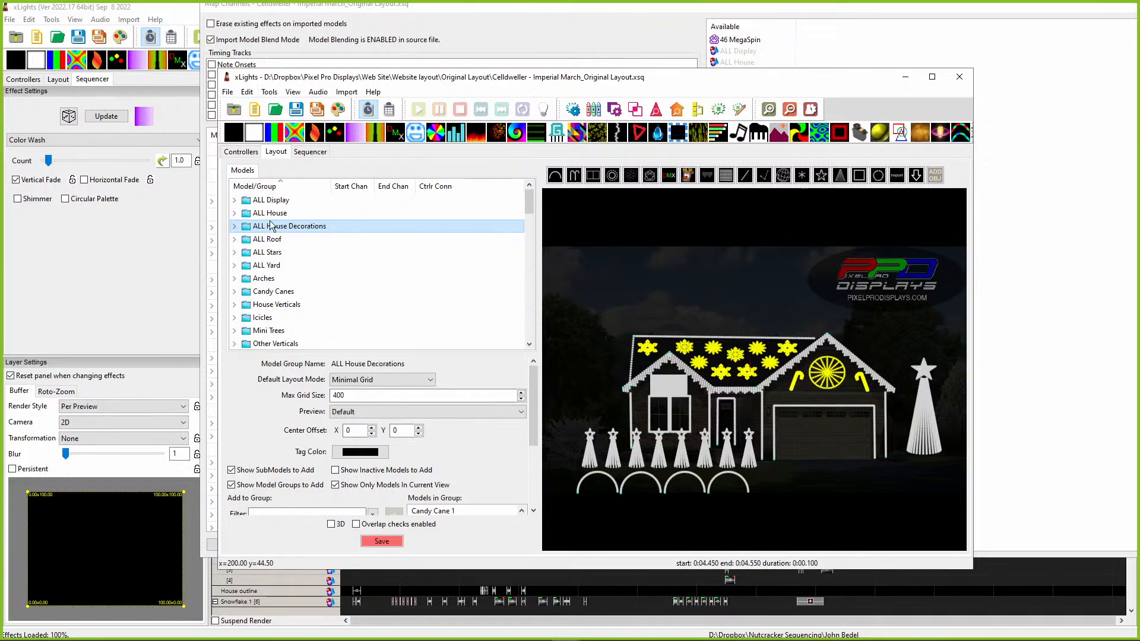
left_click(267, 267)
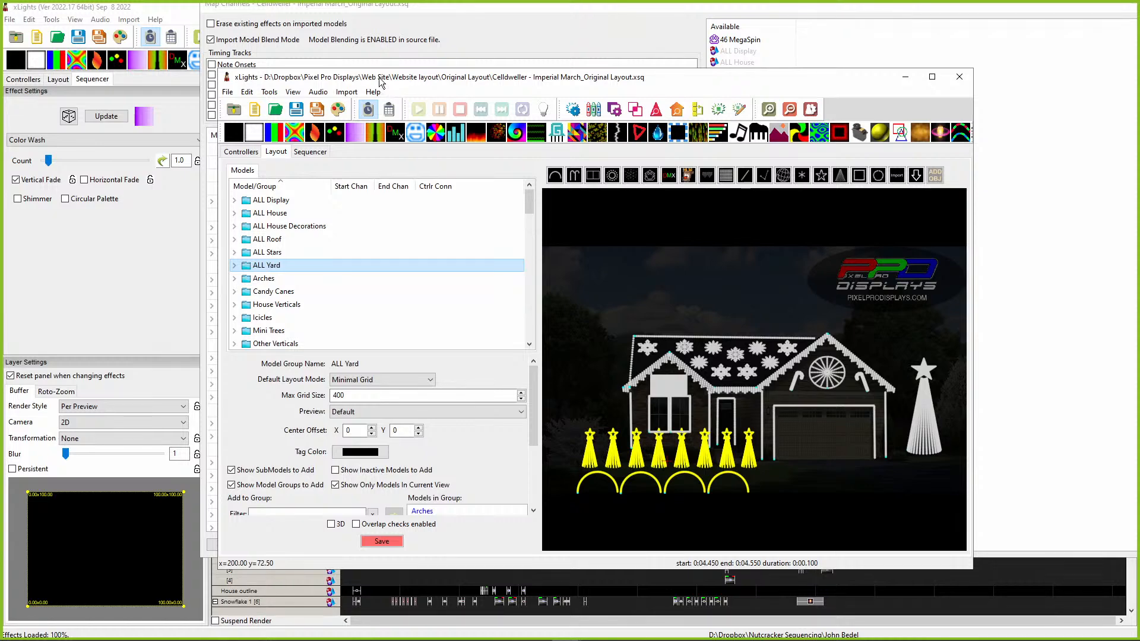
key("alt+Tab")
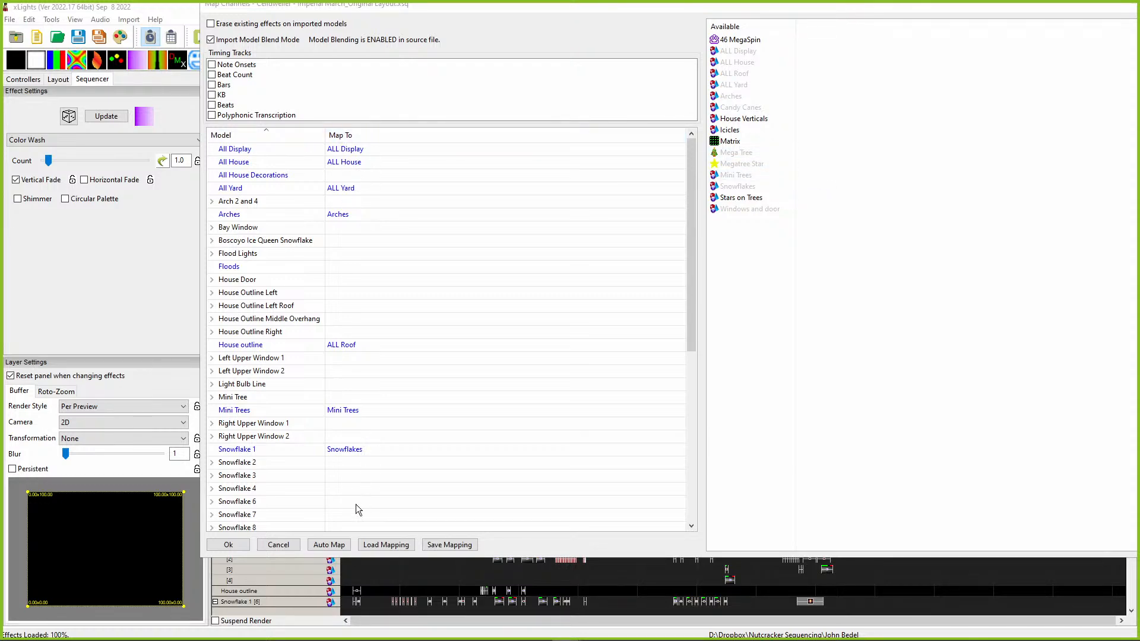
Step: Import the effects using the loaded mapping, and delete all effects from the Arches layers
left_click(228, 544)
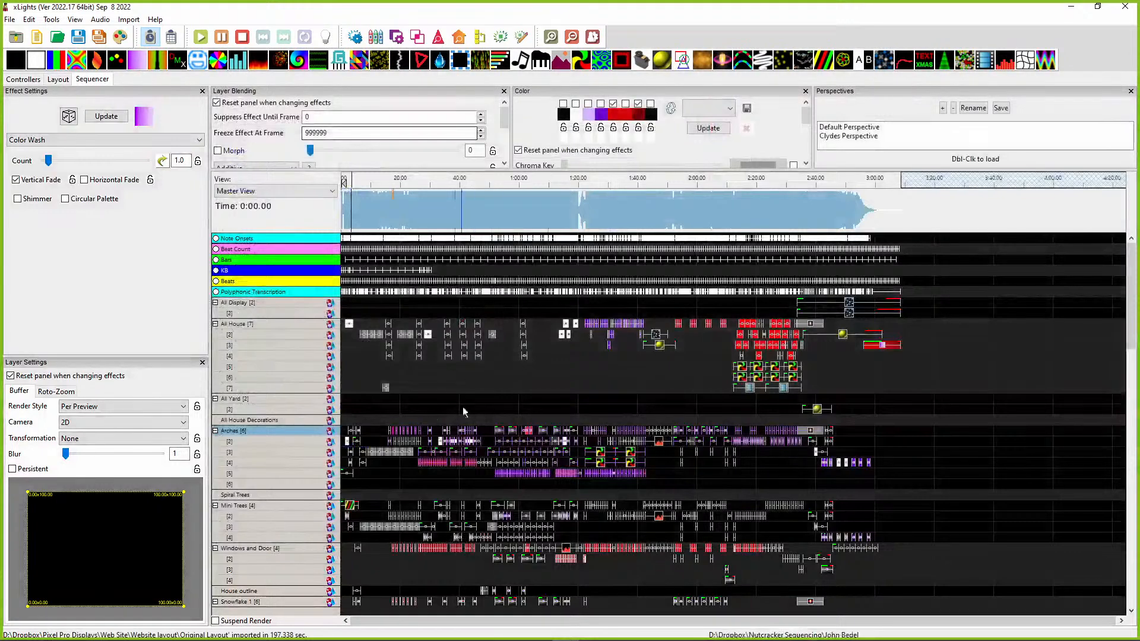
left_click_drag(902, 488, 345, 425)
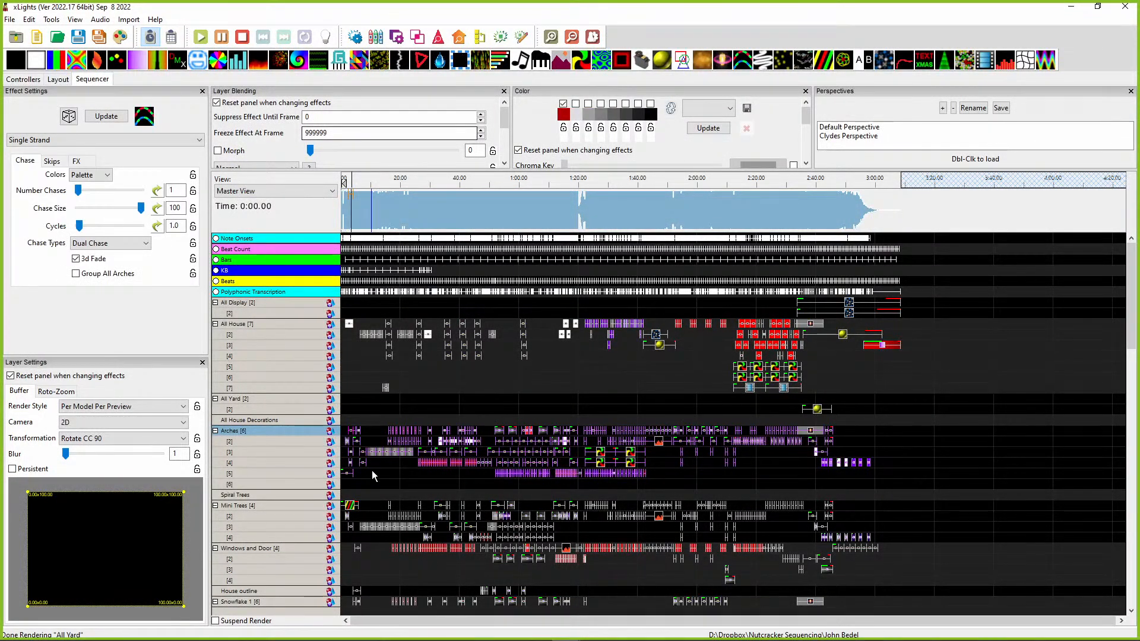
key("Delete")
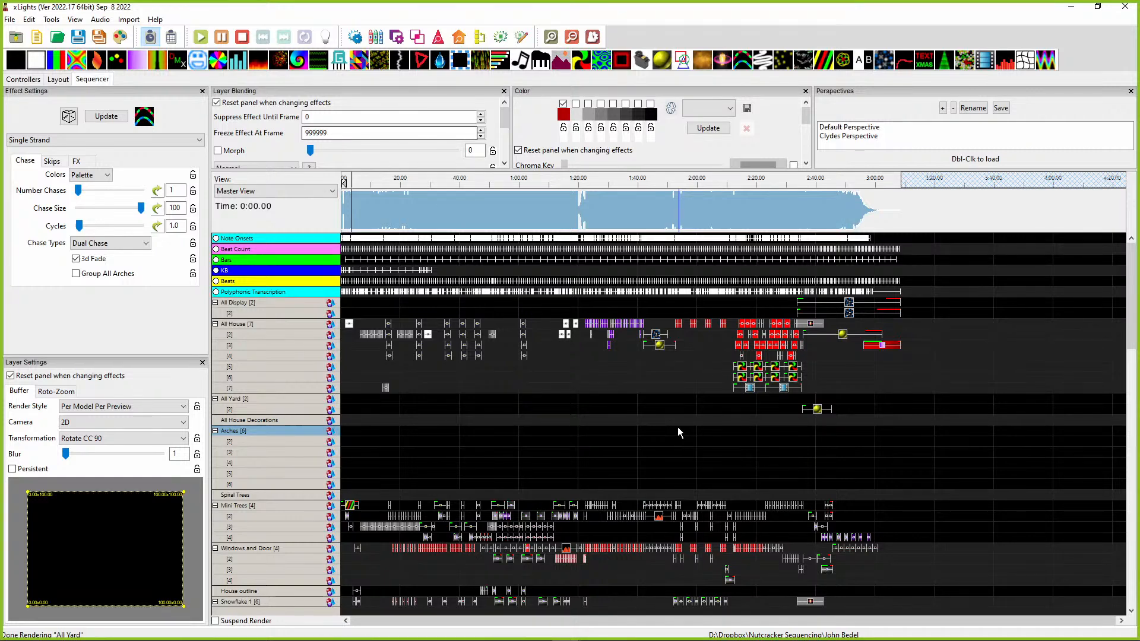
Step: Start a new import of Celldweller - Imperial March_Original Layout for the emptied Arches layers and move the mapping window fully into view
left_click(129, 19)
left_click(156, 34)
scroll(84, 188, "up", 2)
left_click(46, 227)
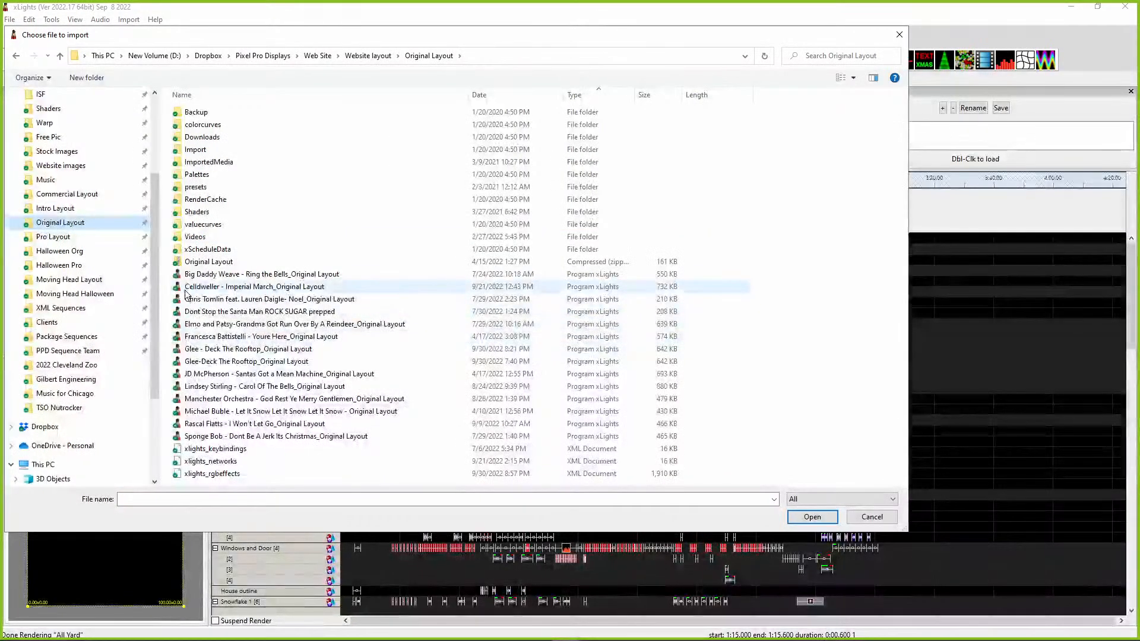
double_click(185, 289)
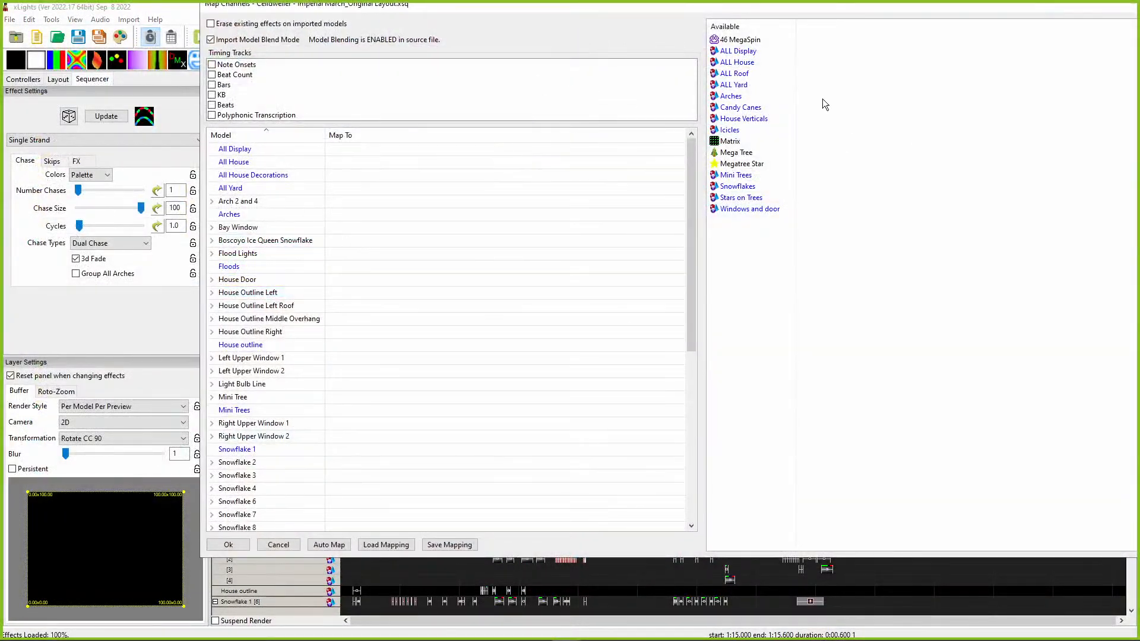
left_click_drag(475, 16, 624, 42)
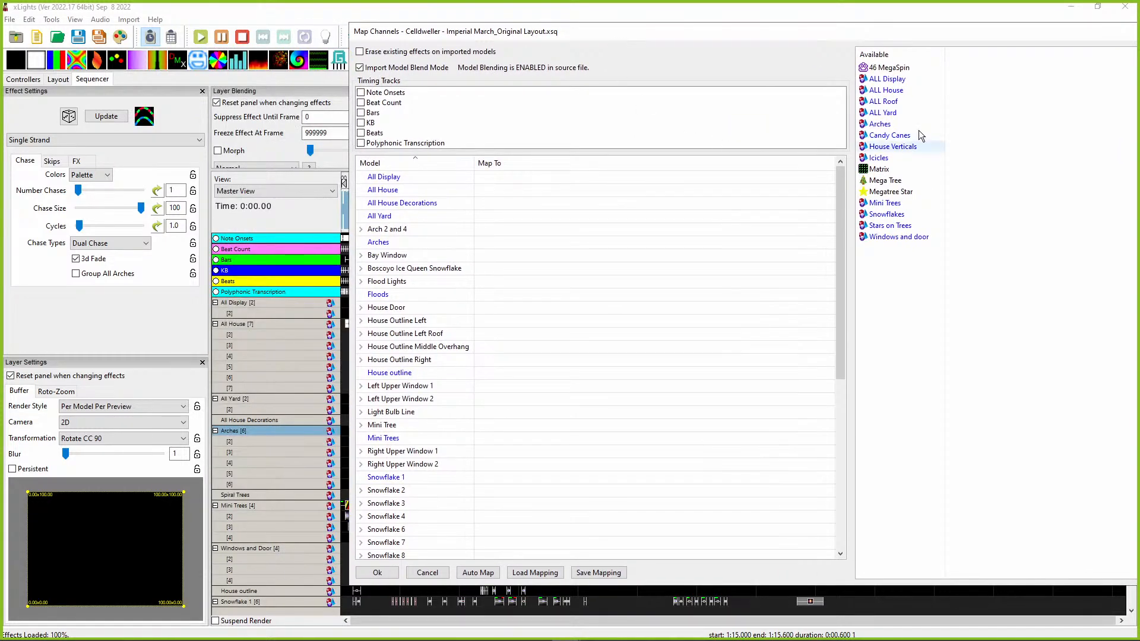
Step: Map the source Arches group onto the Arches model and import its effects into the sequence
left_click(886, 90)
left_click_drag(628, 37, 589, 60)
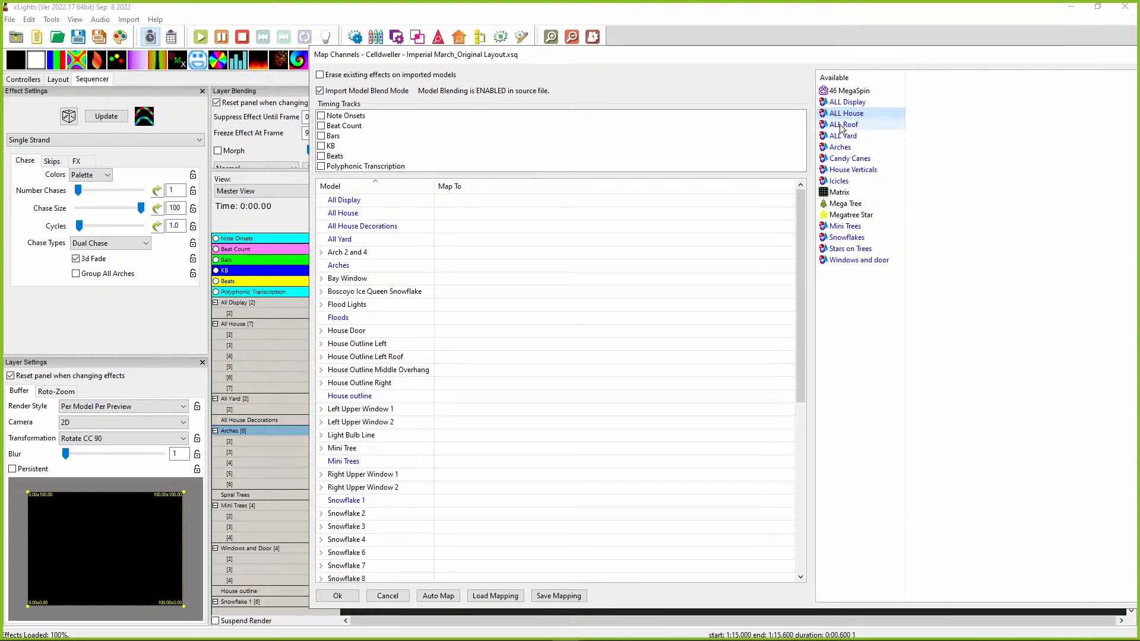
left_click_drag(840, 147, 458, 269)
left_click_drag(562, 58, 849, 40)
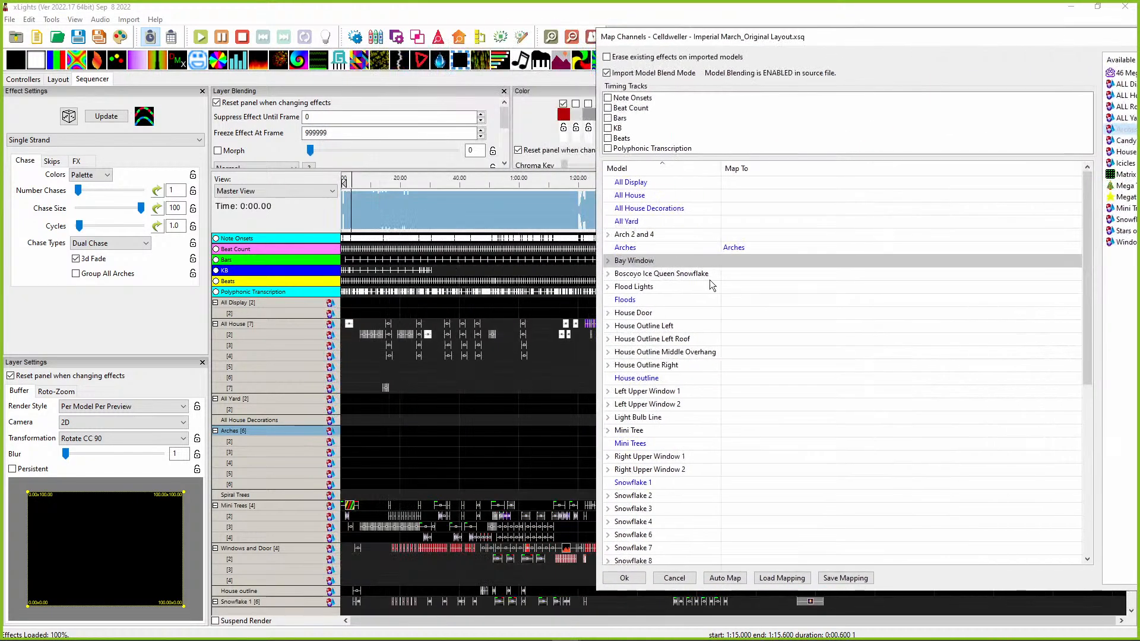
left_click(624, 579)
left_click(1050, 313)
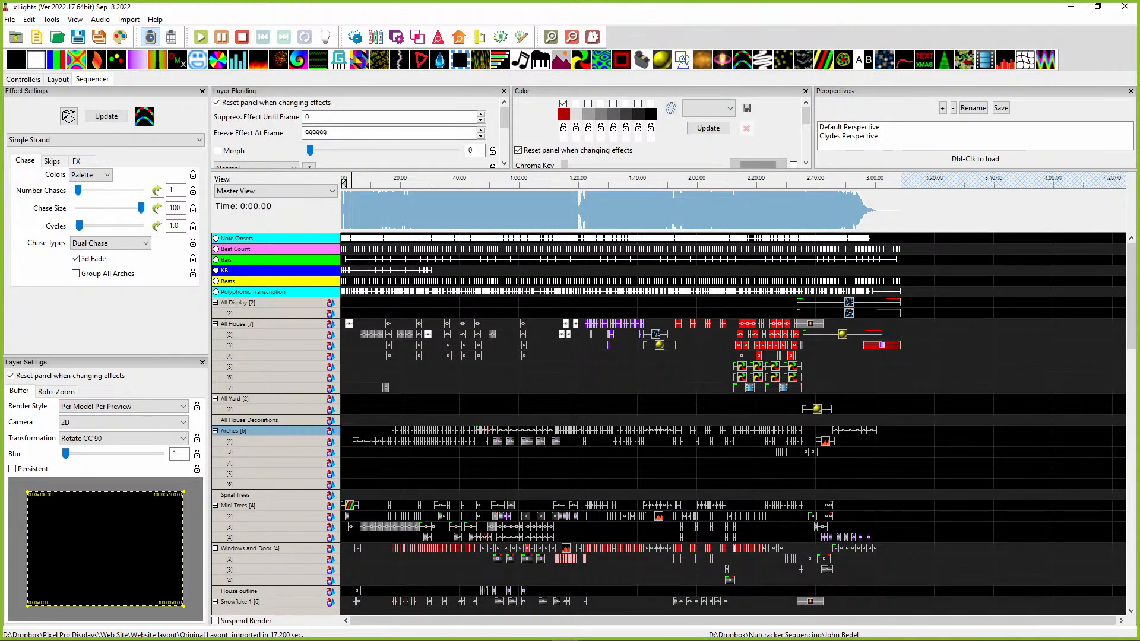
Step: Look in the Downloads folder in File Explorer for the Rock Sugar_Don't Stop The Santa Man-Original Layout zip
left_click(275, 630)
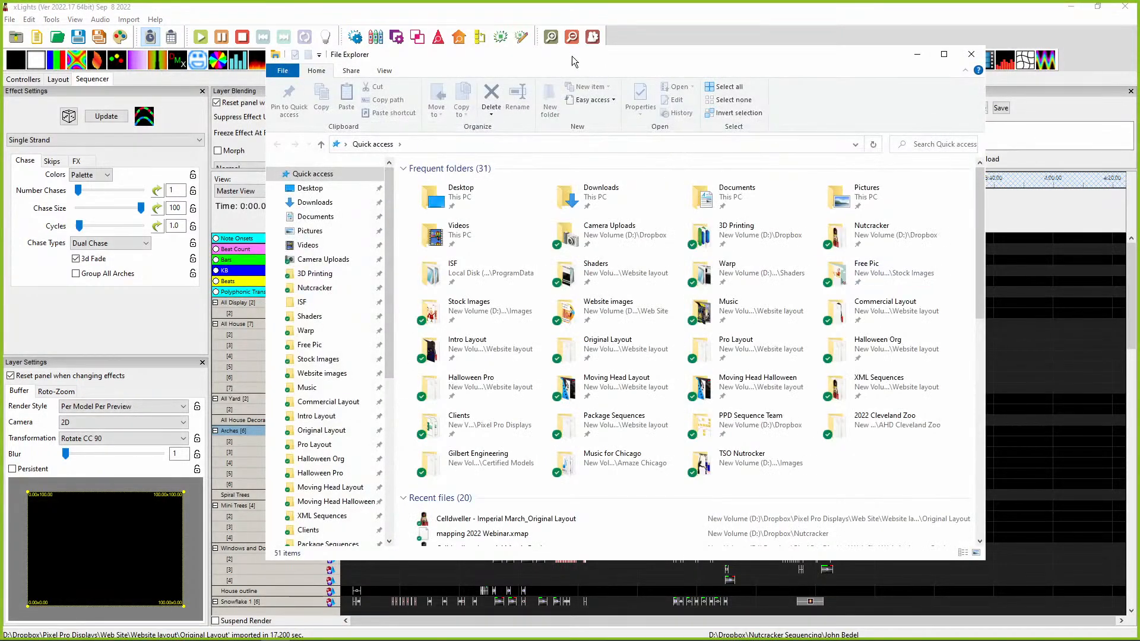
left_click_drag(572, 57, 1139, 57)
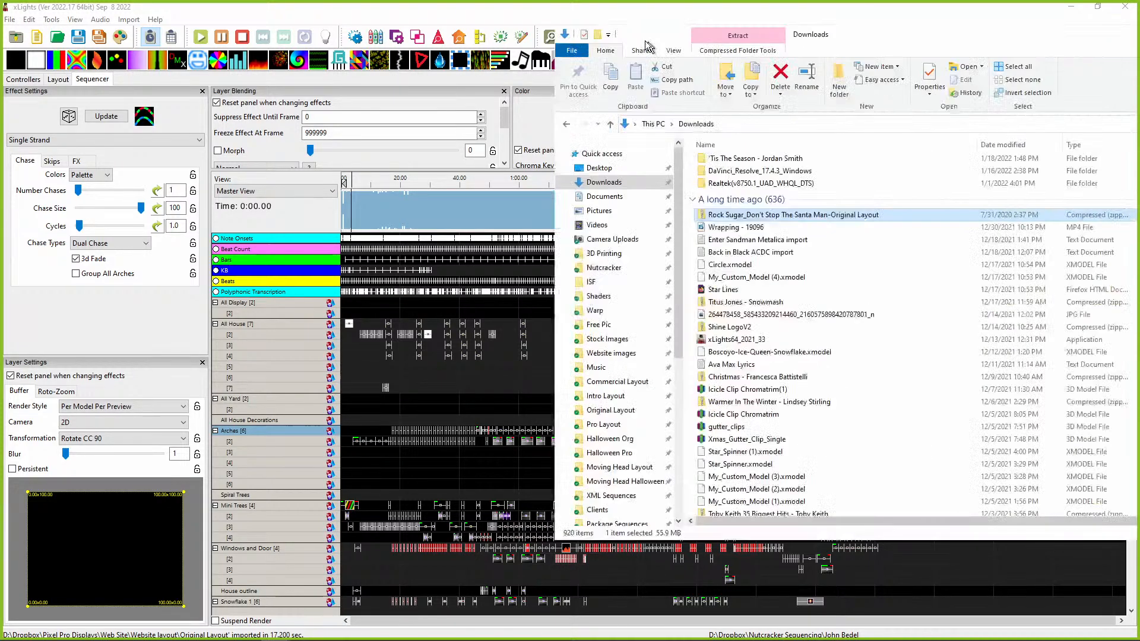
left_click_drag(641, 39, 686, 58)
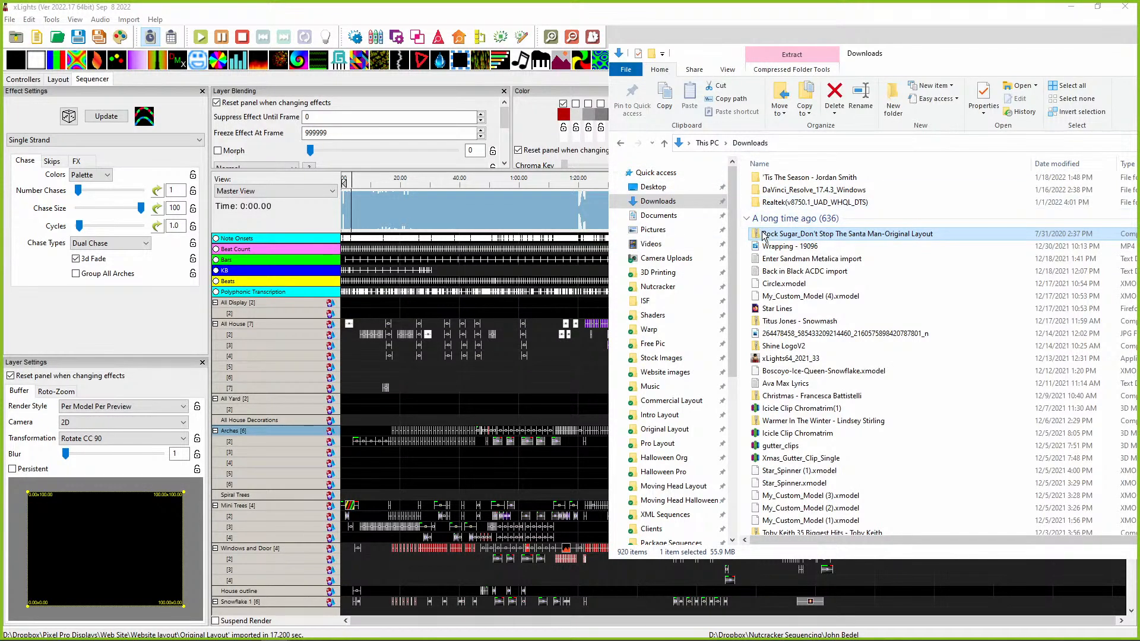
left_click_drag(686, 58, 679, 28)
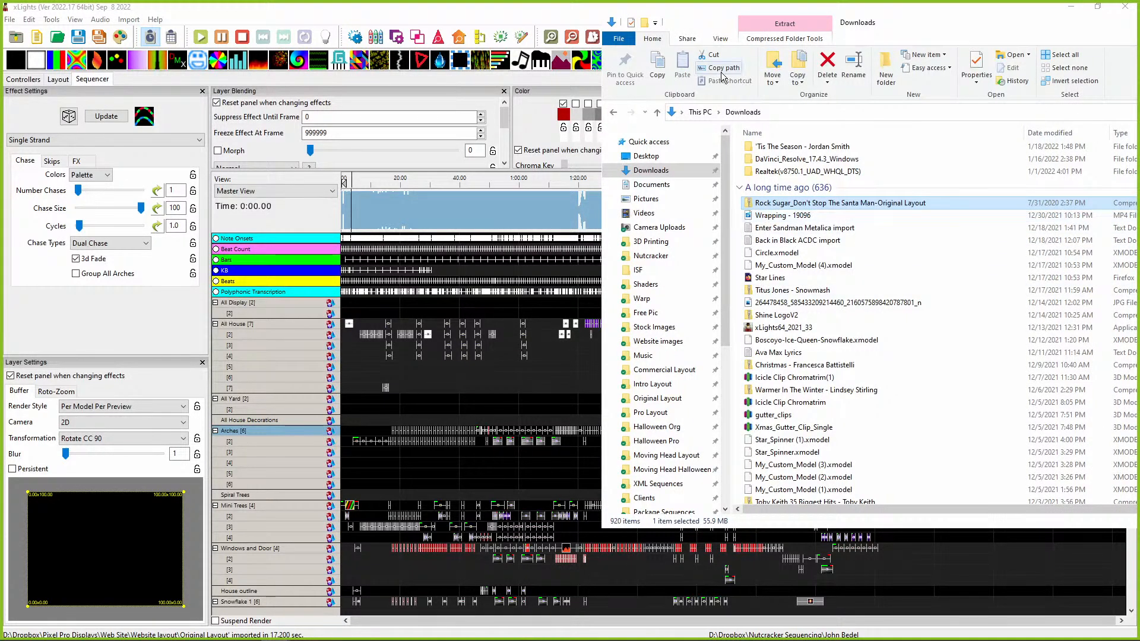
left_click_drag(720, 24, 561, 40)
left_click(1110, 35)
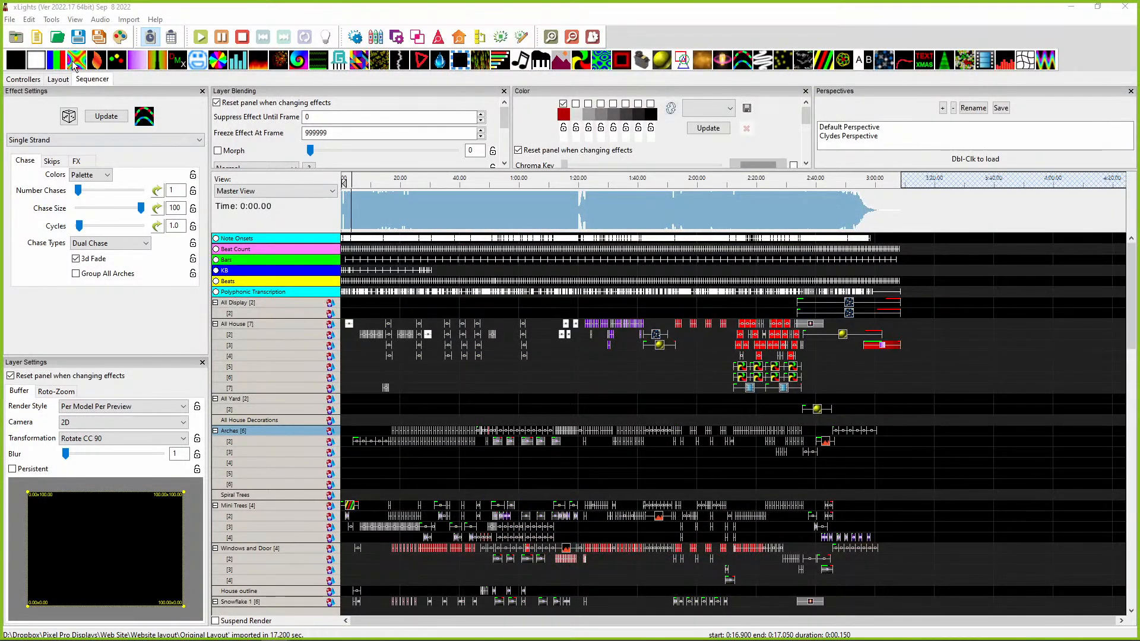
Step: Close the open Imperial March sequence and save the layout
left_click(52, 79)
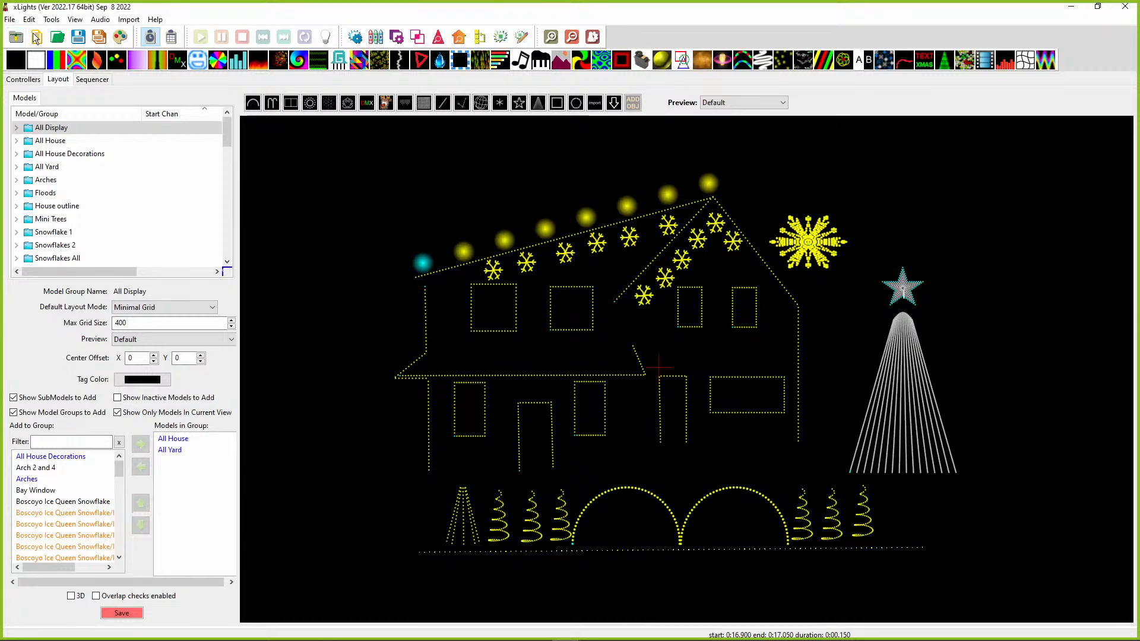
left_click(10, 19)
left_click(32, 98)
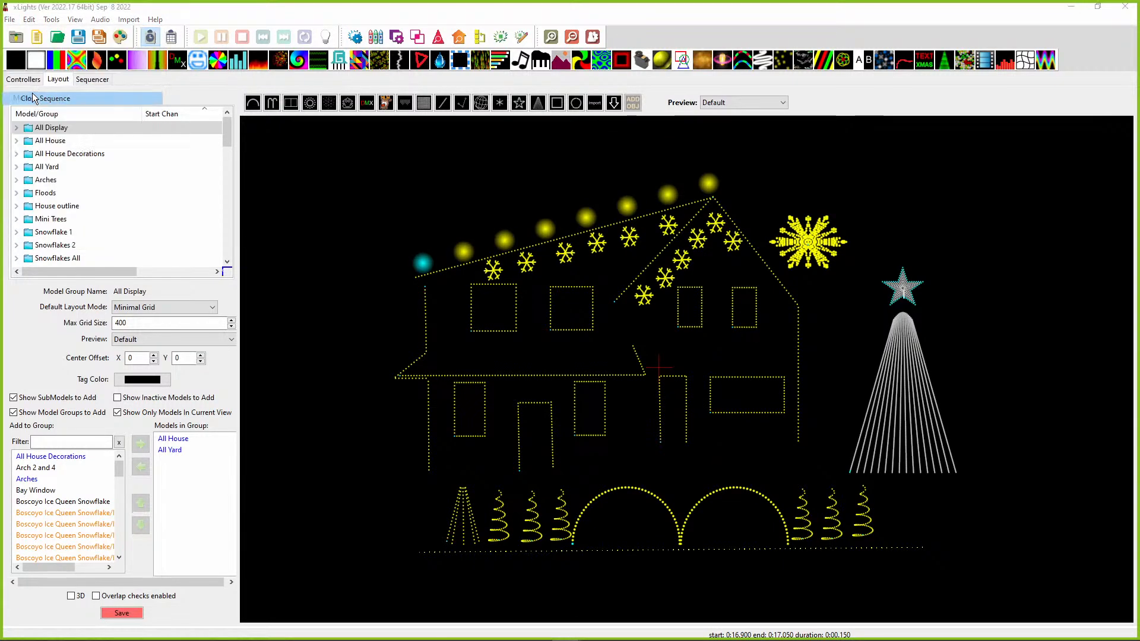
left_click(561, 358)
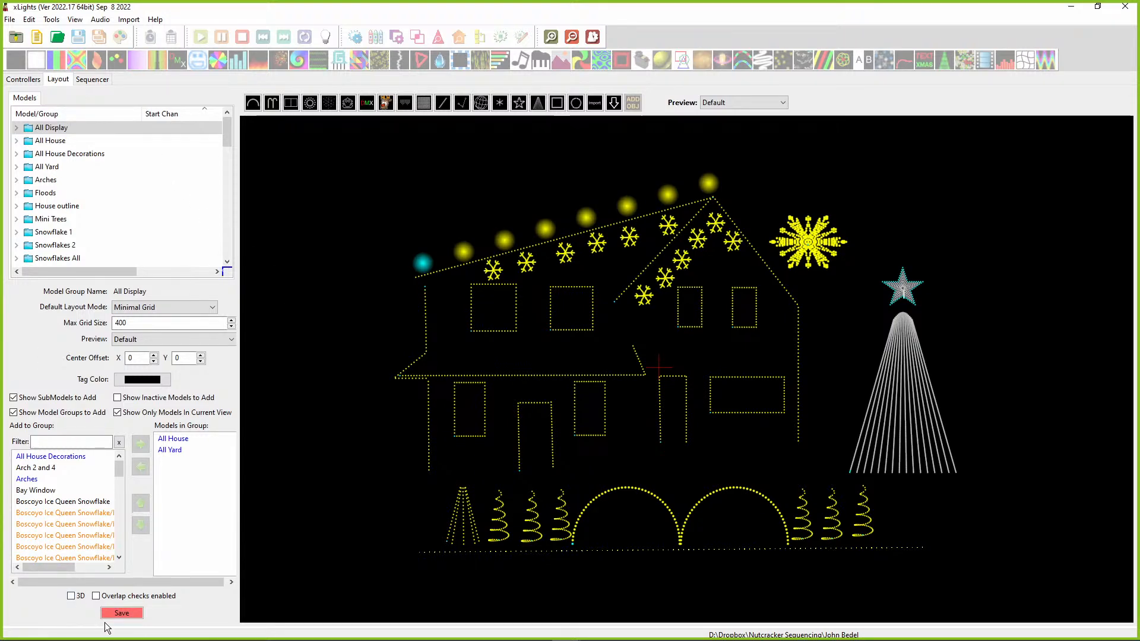
left_click(122, 613)
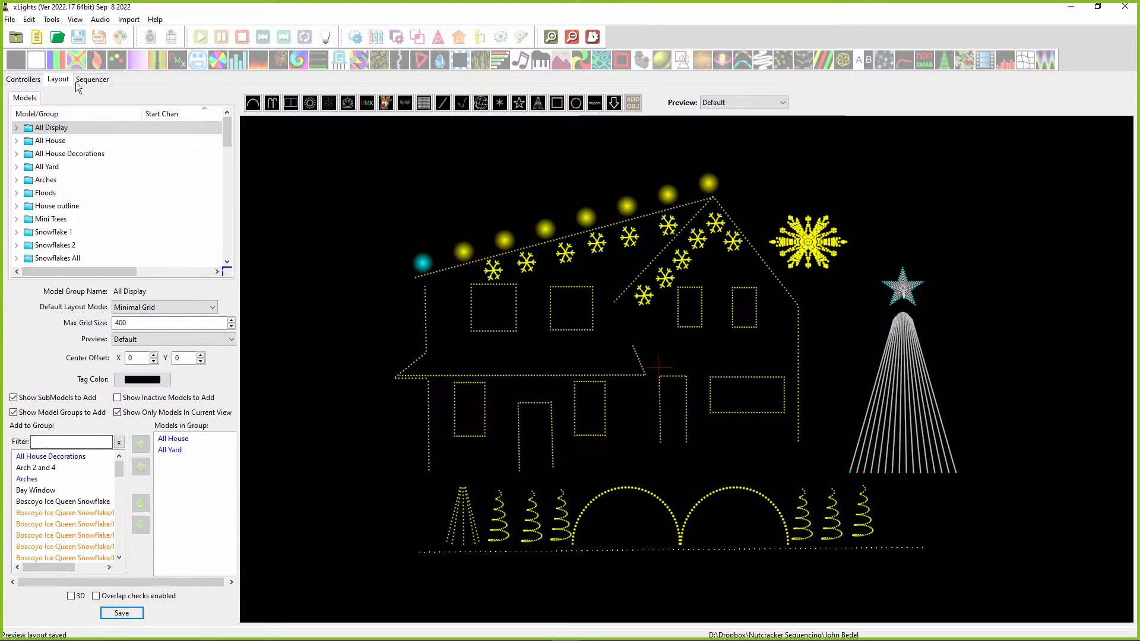
Step: Start a new musical sequence using Rock Sugar_Don't Stop The Santa Man-Download from the Music folder as its audio file
left_click(56, 37)
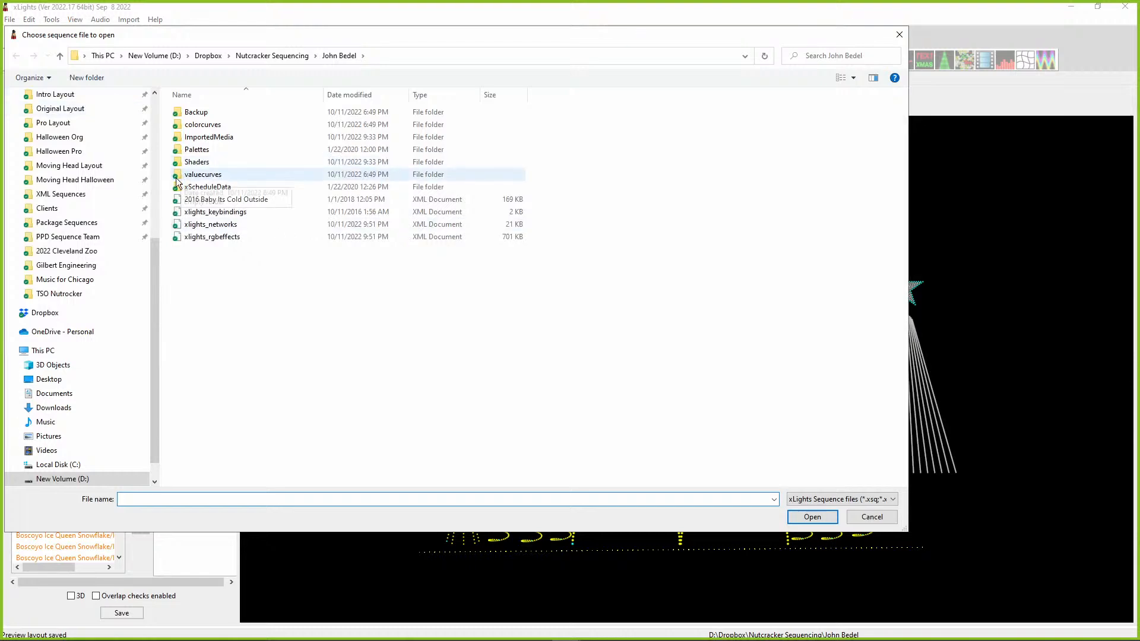
left_click(897, 35)
left_click(40, 45)
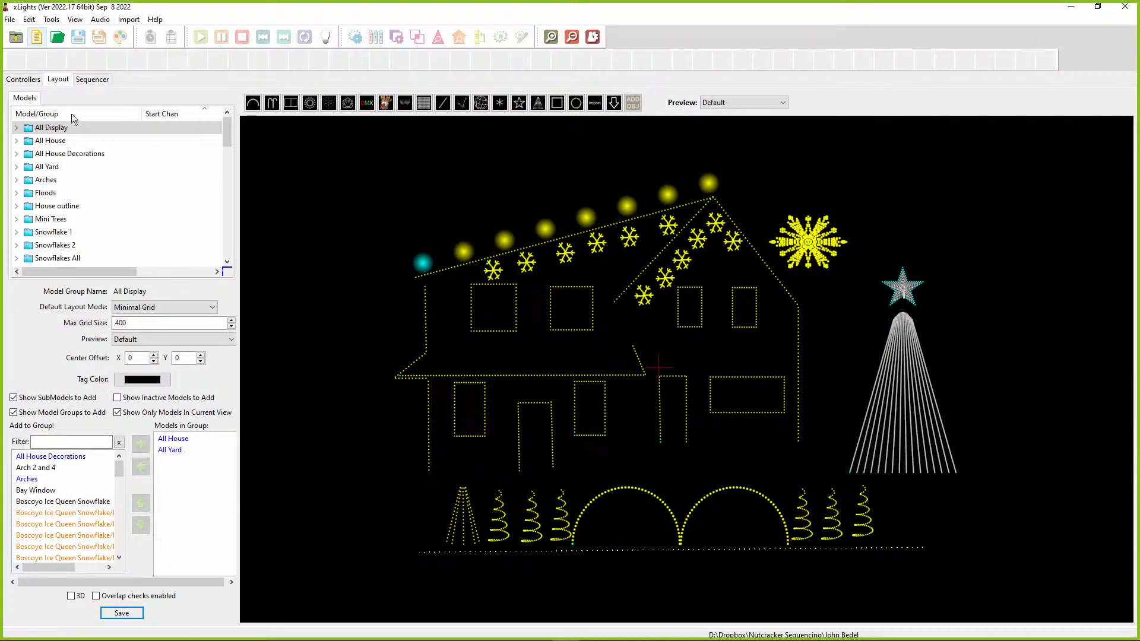
left_click(124, 162)
scroll(130, 250, "up", 4)
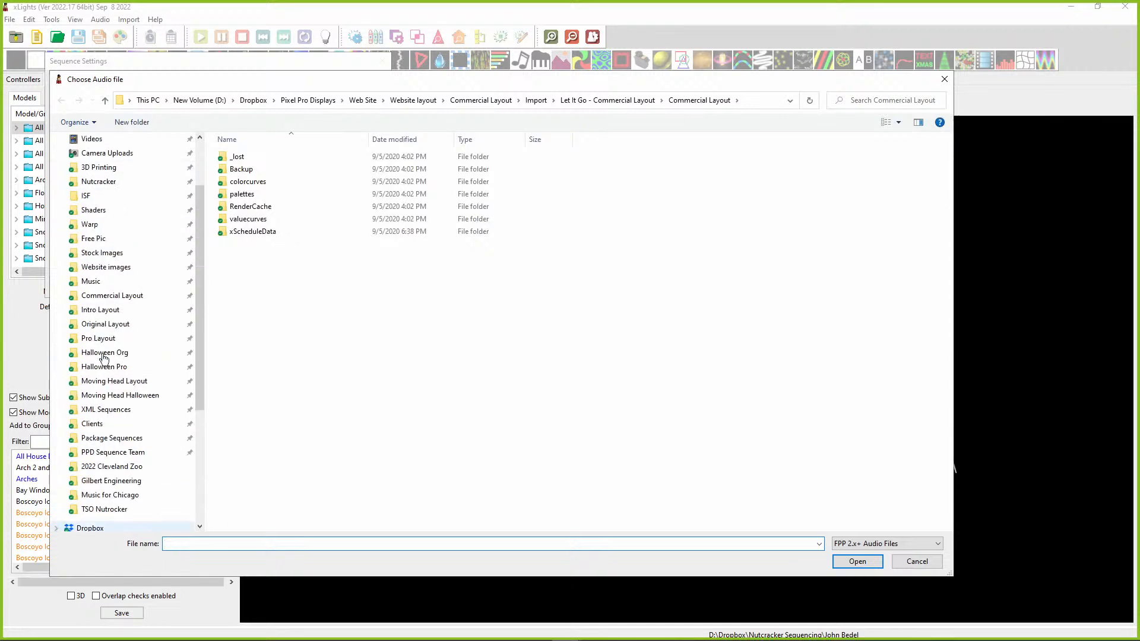
left_click(85, 282)
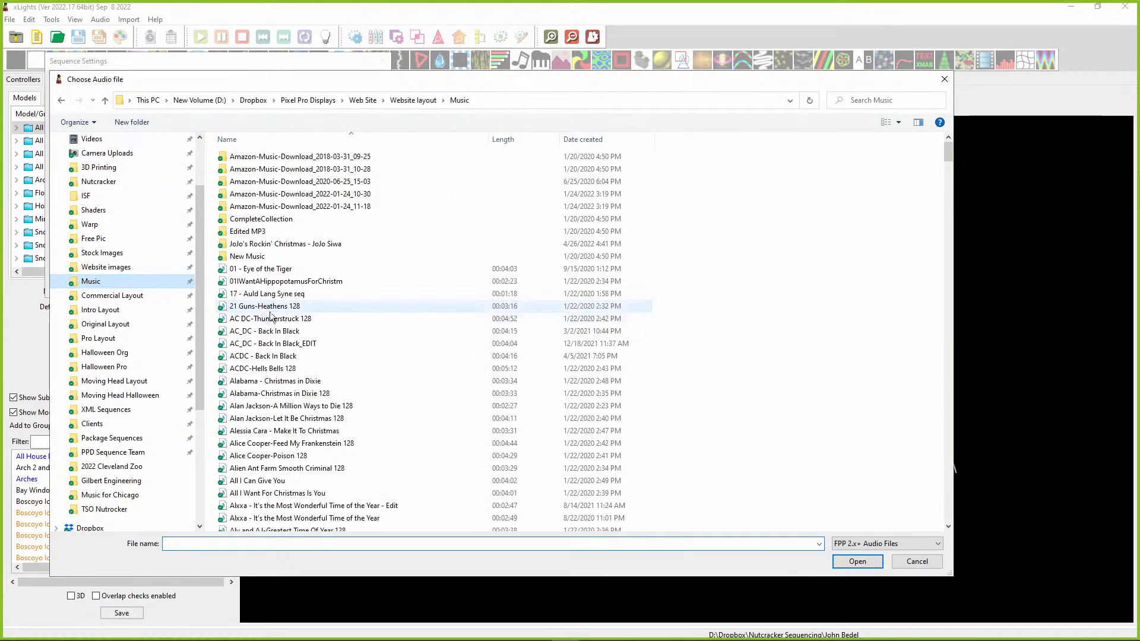
left_click(290, 356)
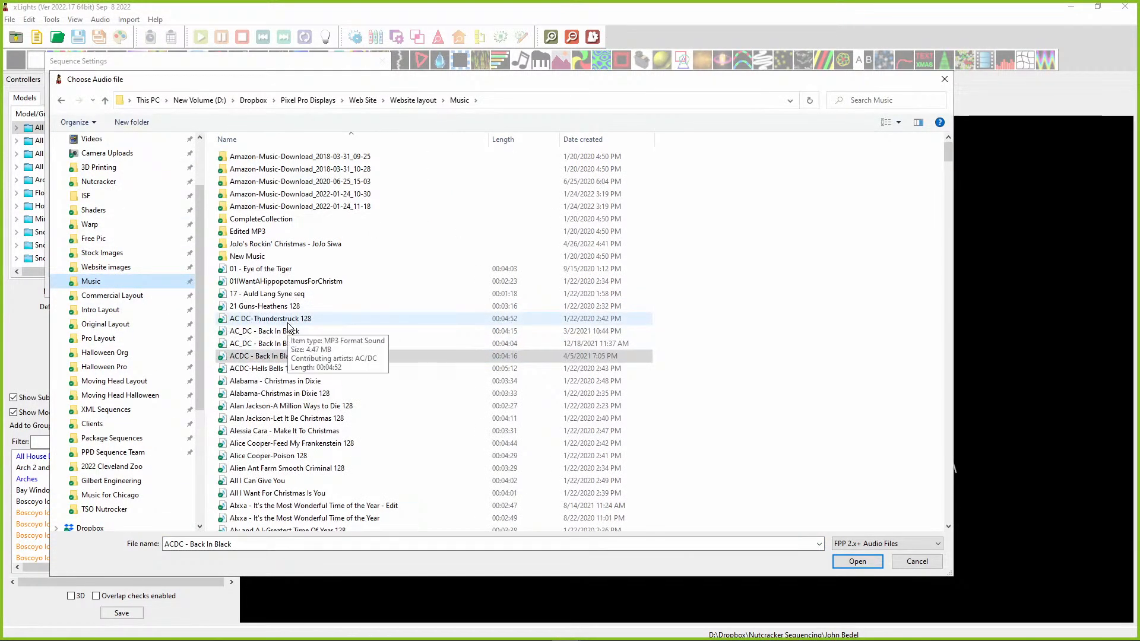
left_click(286, 324)
type("rock")
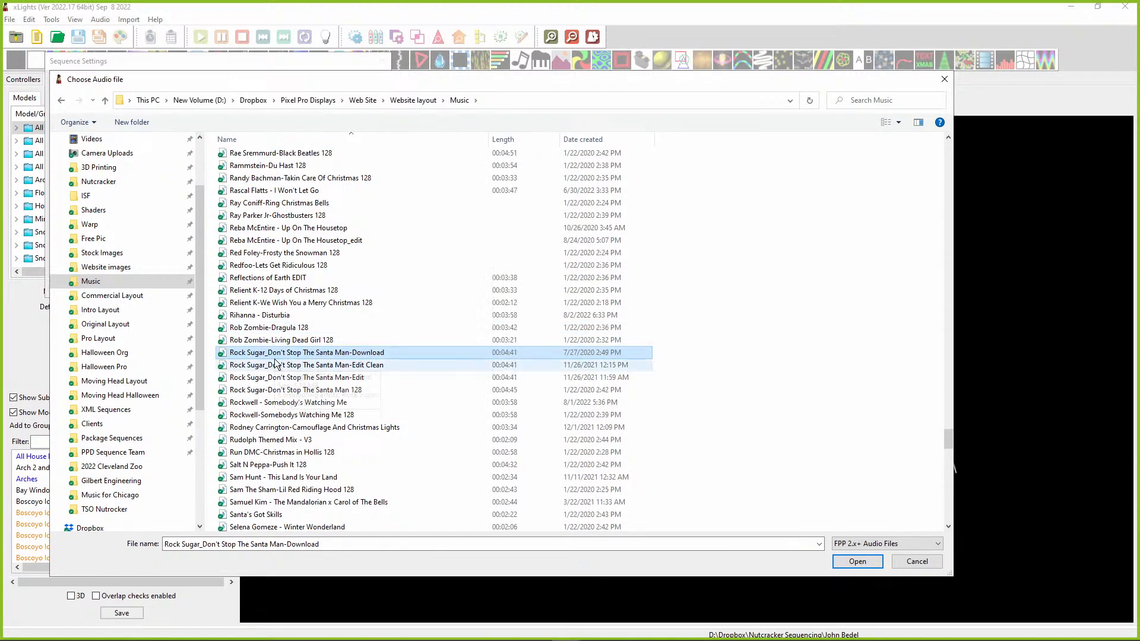
double_click(283, 352)
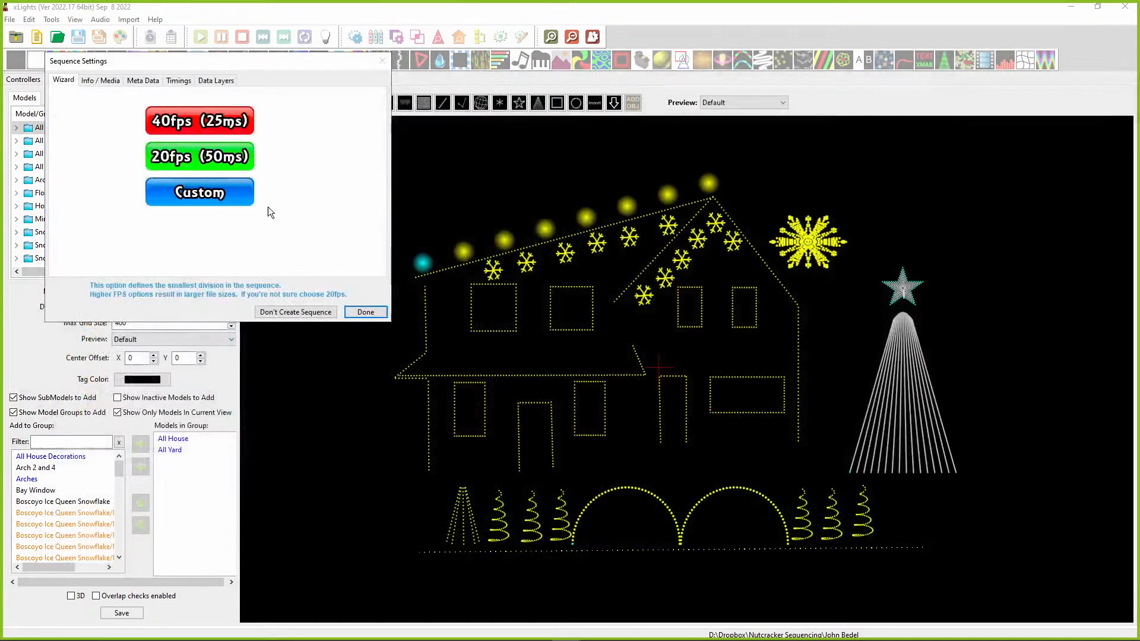
Step: Create the sequence at 20fps (50ms) with the All Models view and save it as Rock Sugar_Don't Stop The Santa Man-Download
left_click(155, 160)
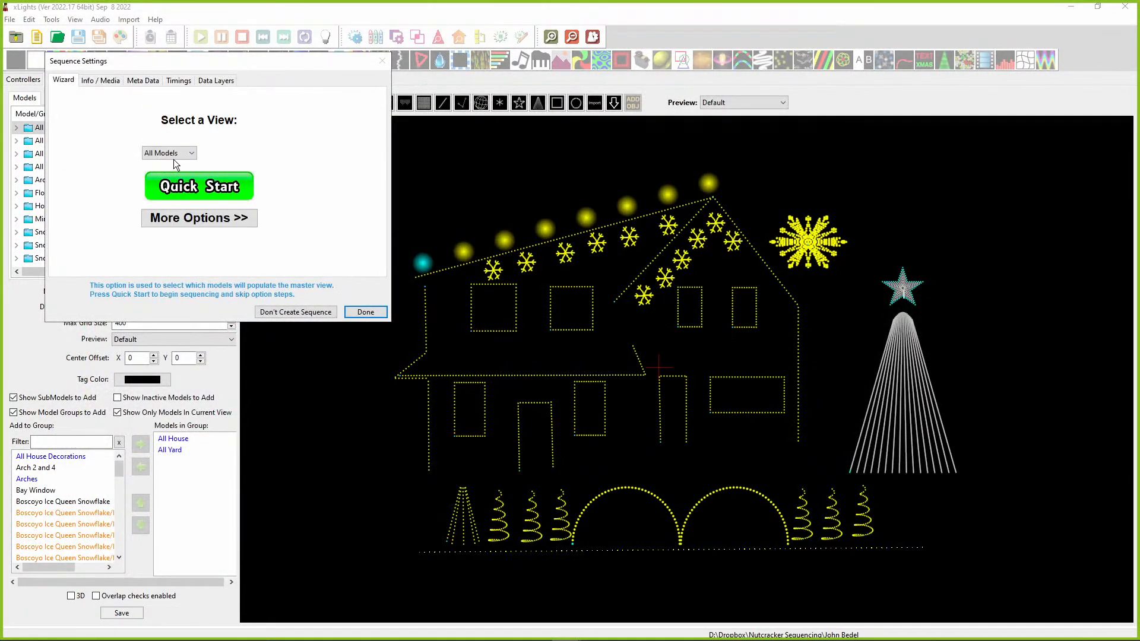
left_click(205, 185)
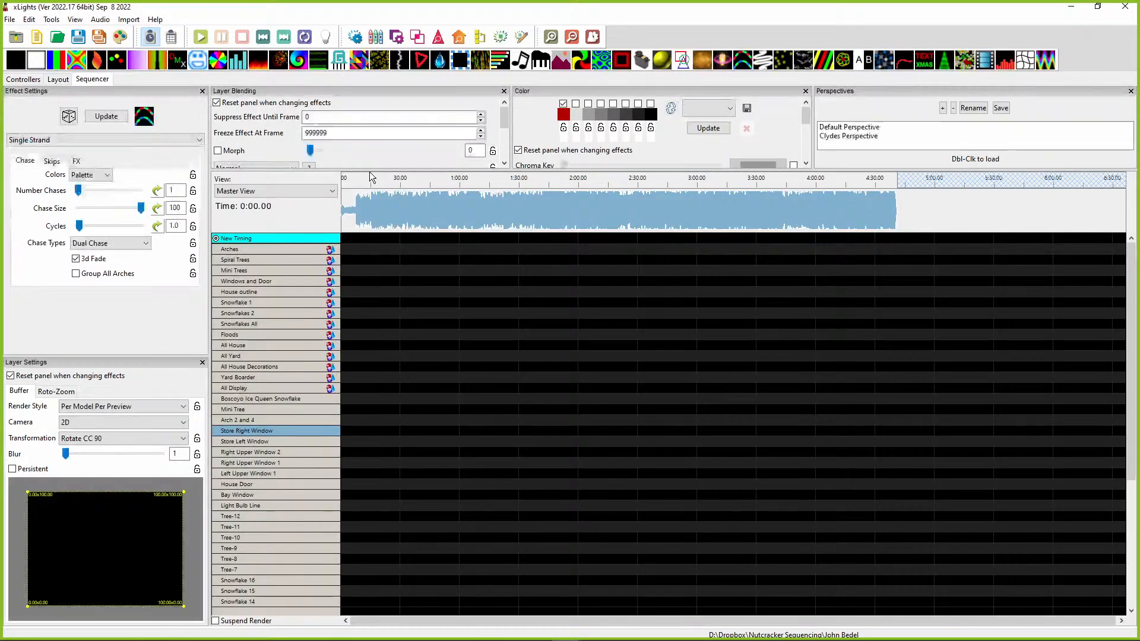
left_click(58, 80)
key("ctrl+s")
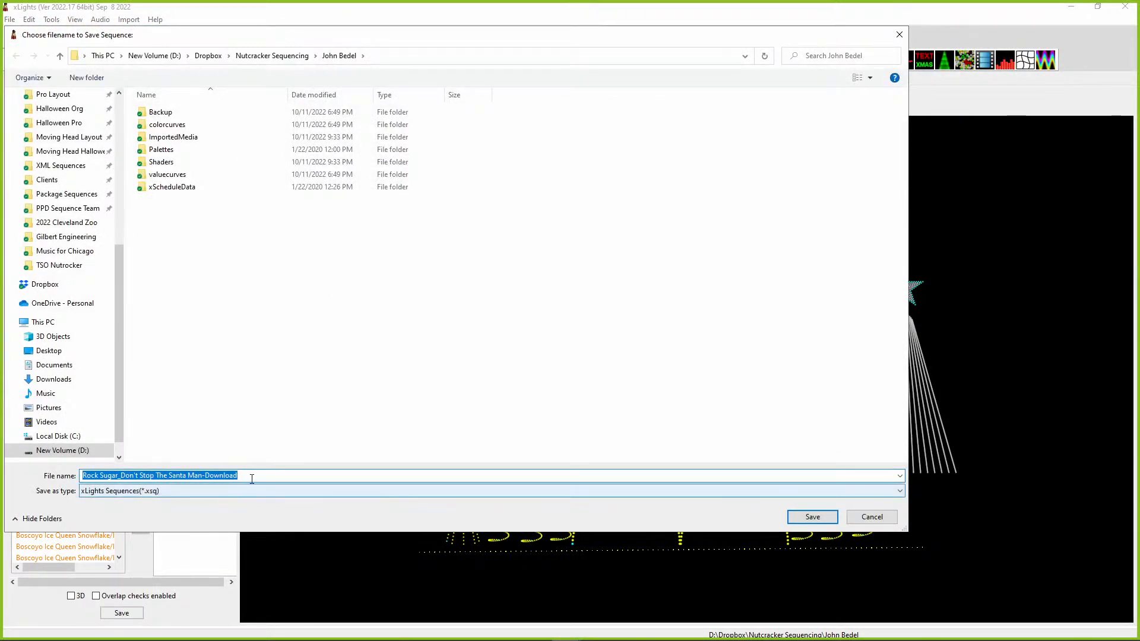
left_click(233, 475)
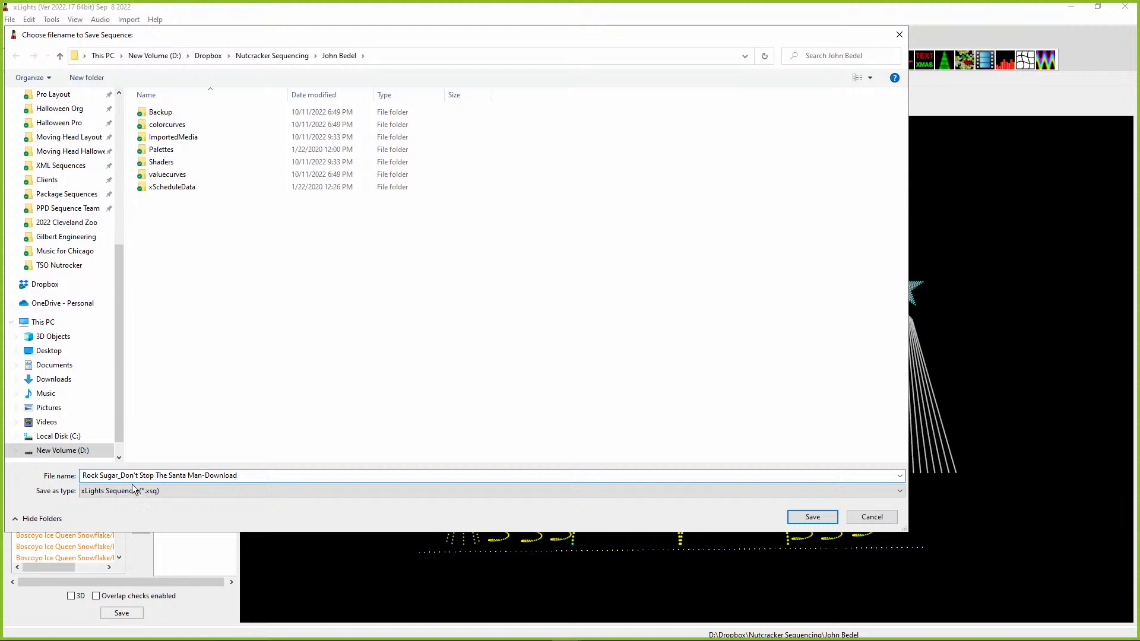
left_click(811, 515)
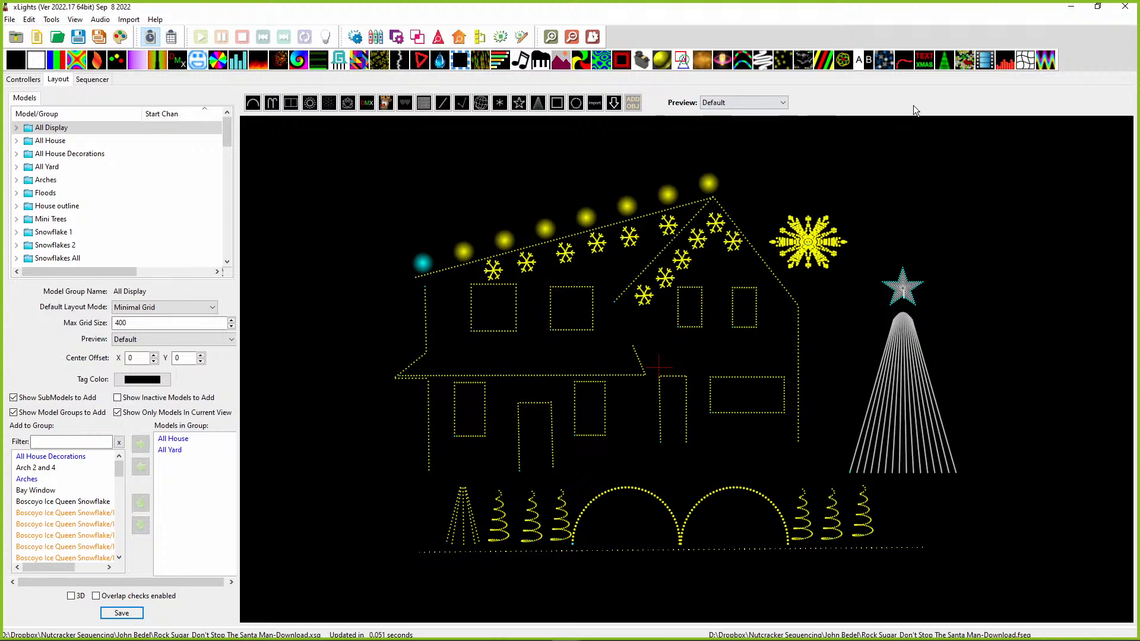
Step: Restore the xLights window to a smaller size and launch another xLights instance
double_click(293, 10)
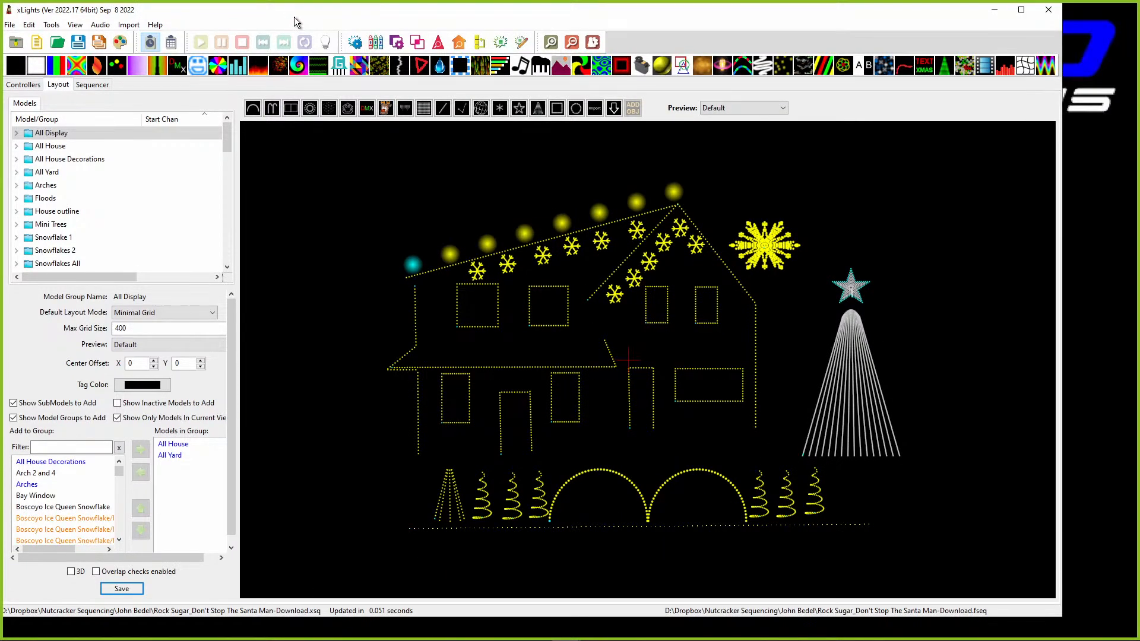
left_click_drag(293, 17, 308, 77)
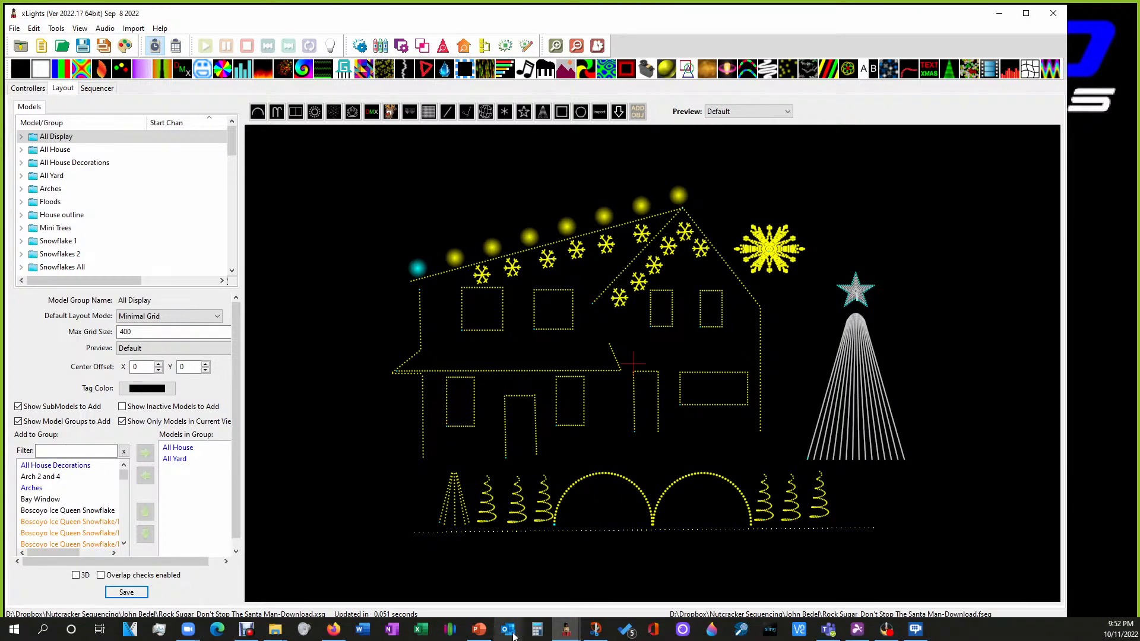
left_click(561, 637)
right_click(562, 636)
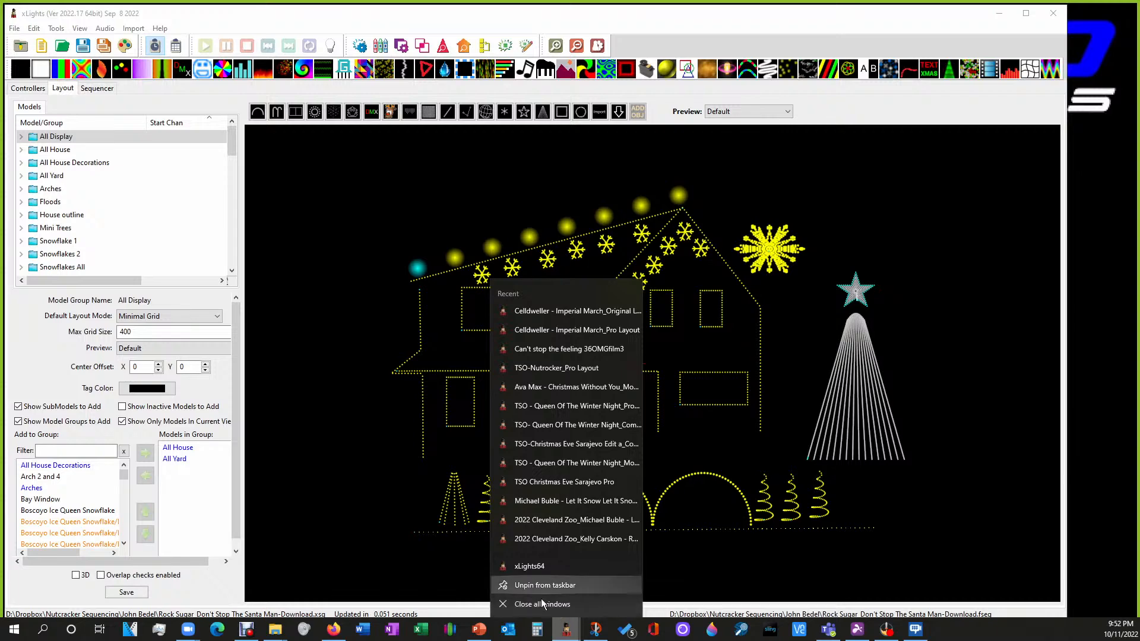
left_click(569, 634)
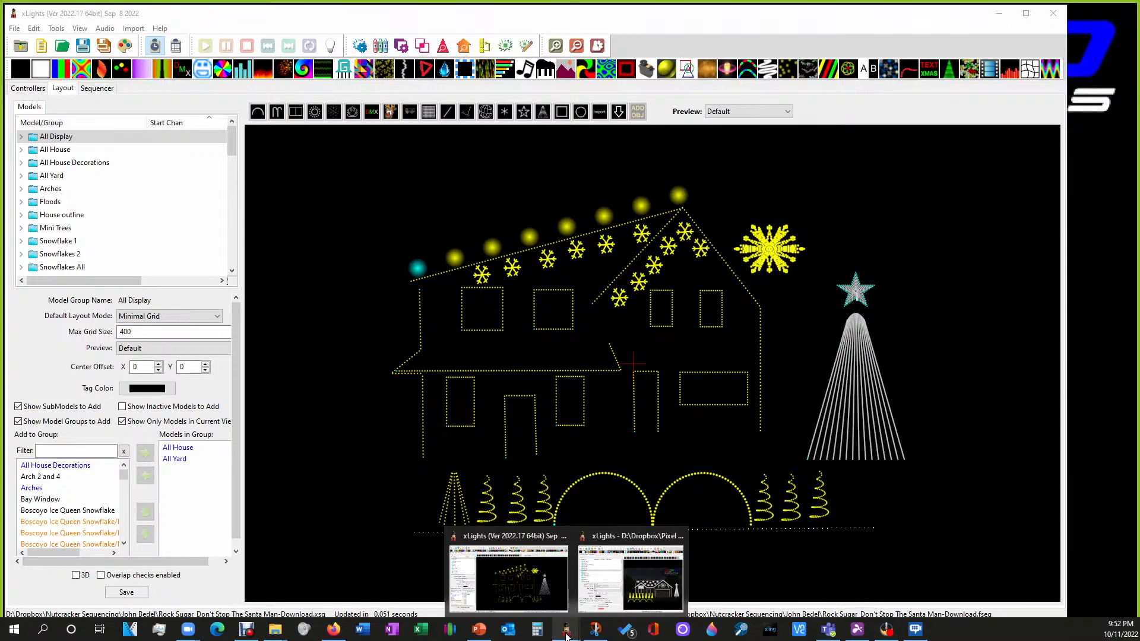
right_click(567, 634)
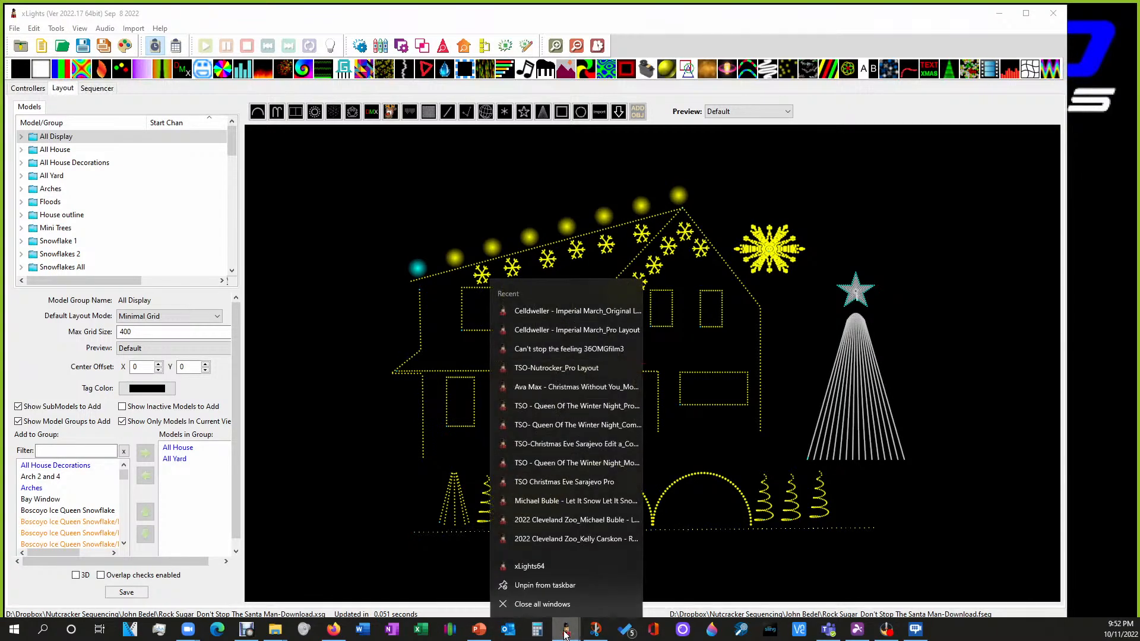
left_click(533, 571)
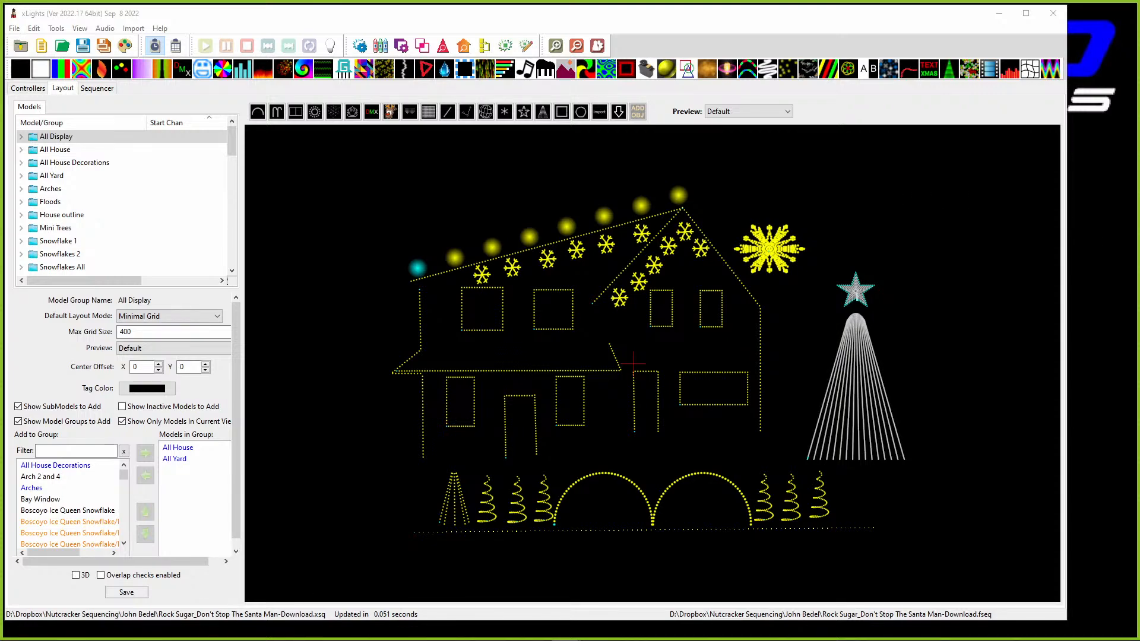
Step: Minimize xLights and move the Rock Sugar_Don't Stop The Santa Man-Original Layout zip from Downloads to the desktop
left_click_drag(1139, 39, 483, 85)
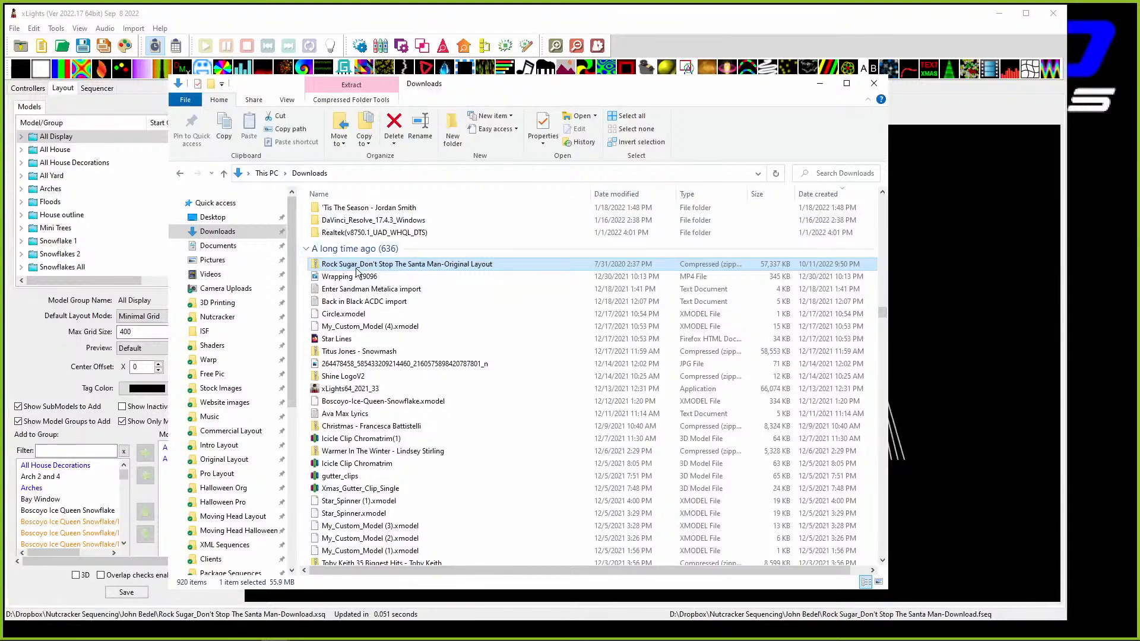
left_click_drag(437, 91, 795, 87)
left_click(999, 13)
left_click_drag(692, 268, 121, 130)
Step: Delete the old Dont Stop The Santa Man folder and its zip file from the desktop
left_click(369, 25)
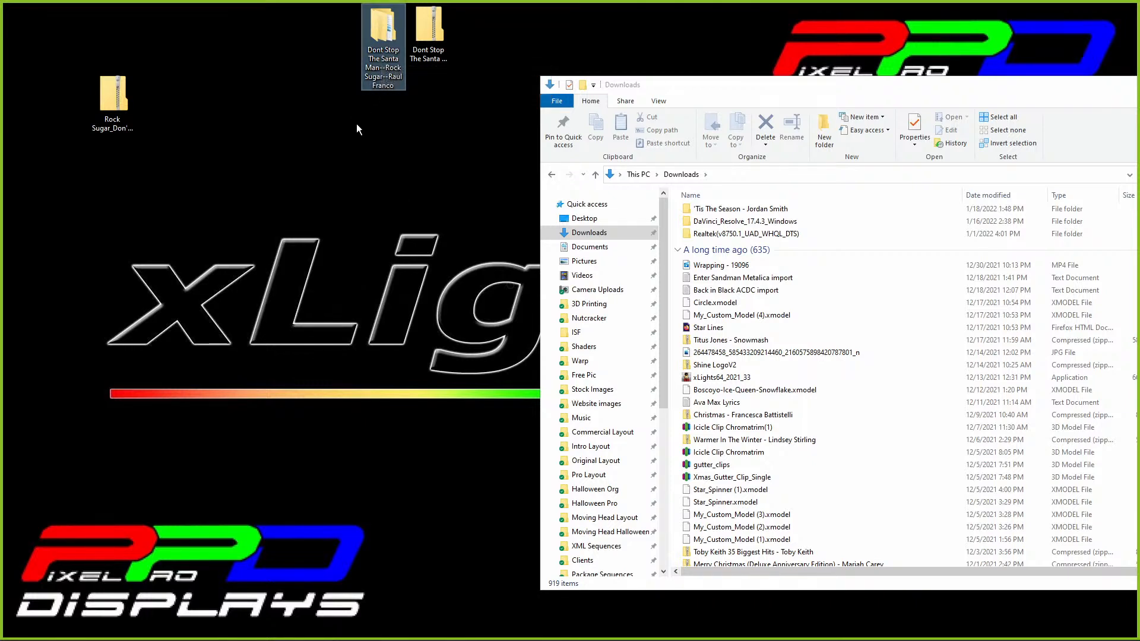
mouse_move(381, 35)
left_mouse_down()
mouse_move(331, 35)
mouse_move(370, 33)
mouse_move(375, 45)
left_mouse_up()
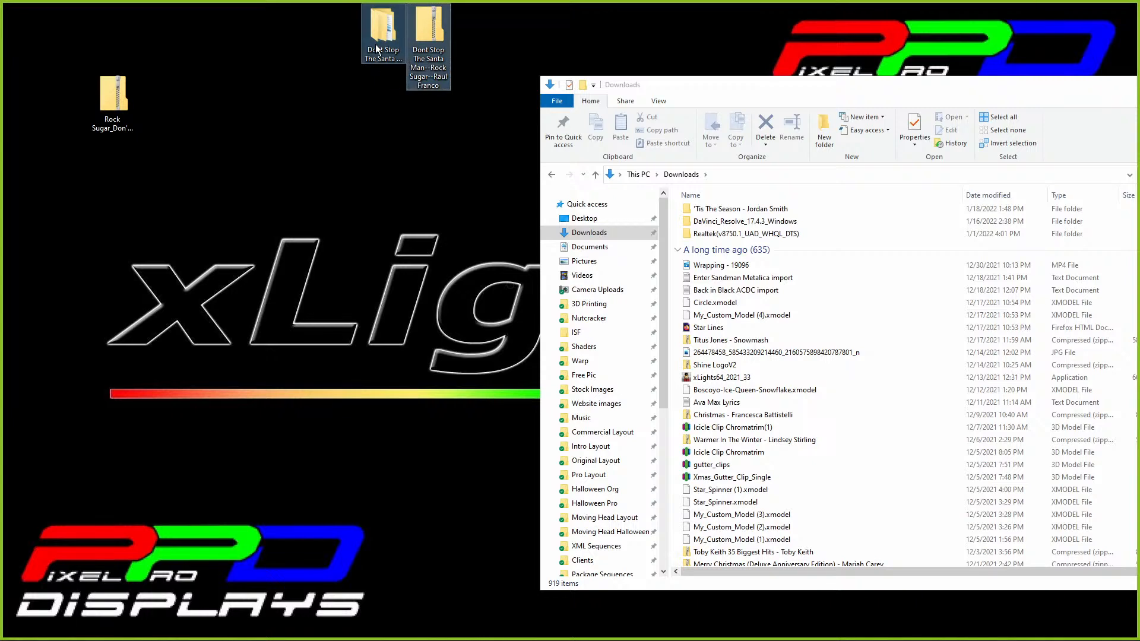
key("Delete")
Step: Extract the Rock Sugar_Don't Stop The Santa Man-Original Layout zip into its own folder on the desktop and close the Downloads window
left_click_drag(125, 98, 393, 44)
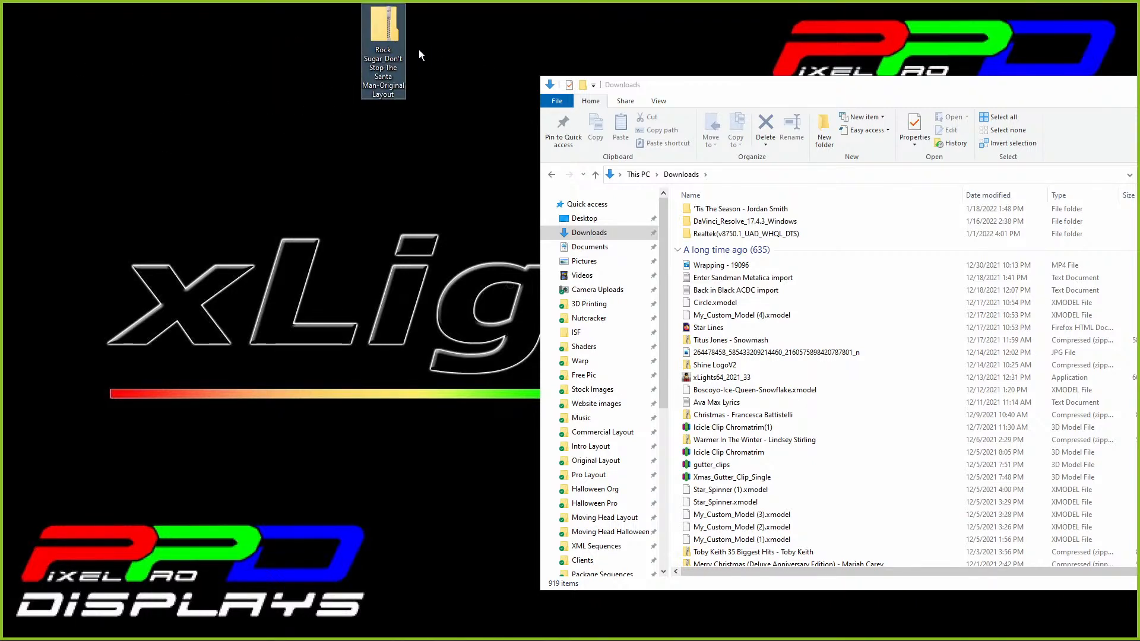
right_click(386, 37)
left_click(372, 154)
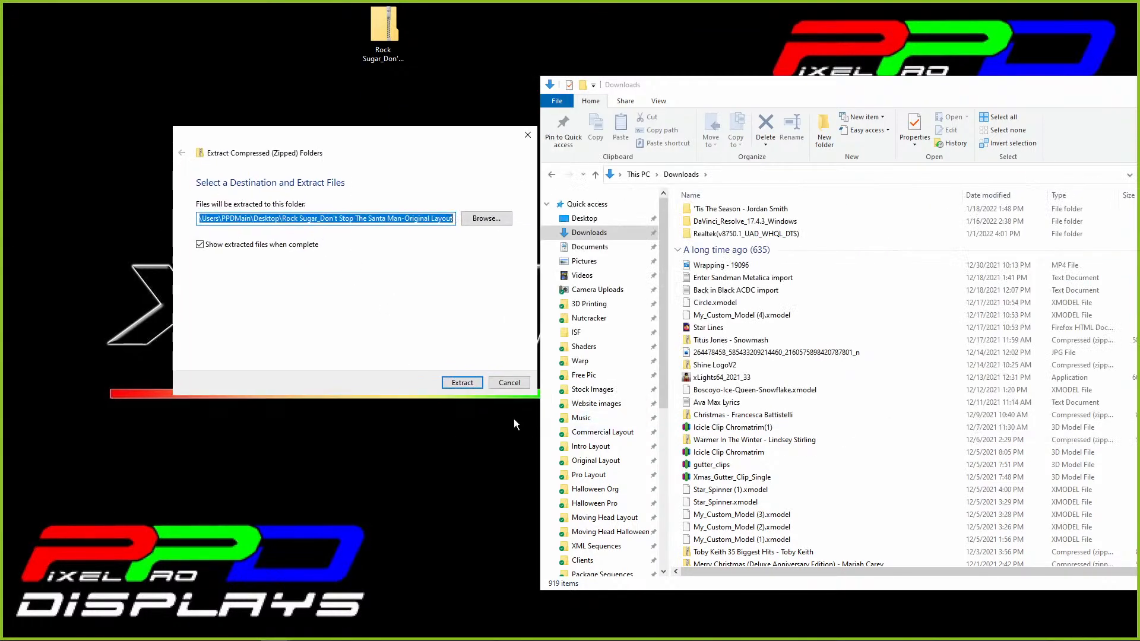
left_click(462, 385)
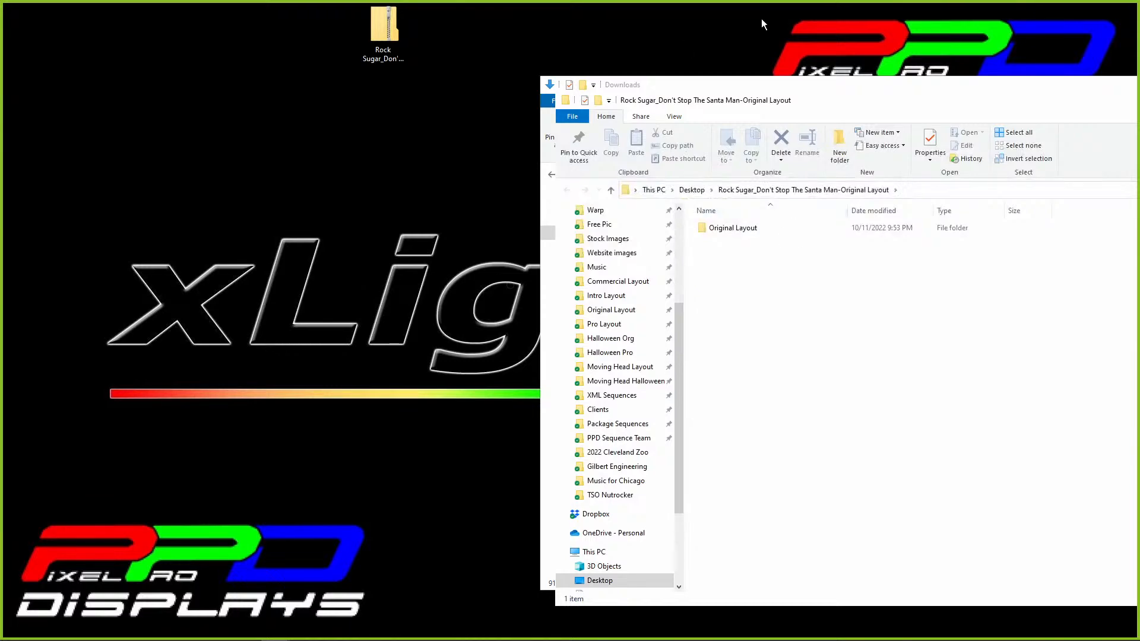
left_click_drag(727, 86, 482, 77)
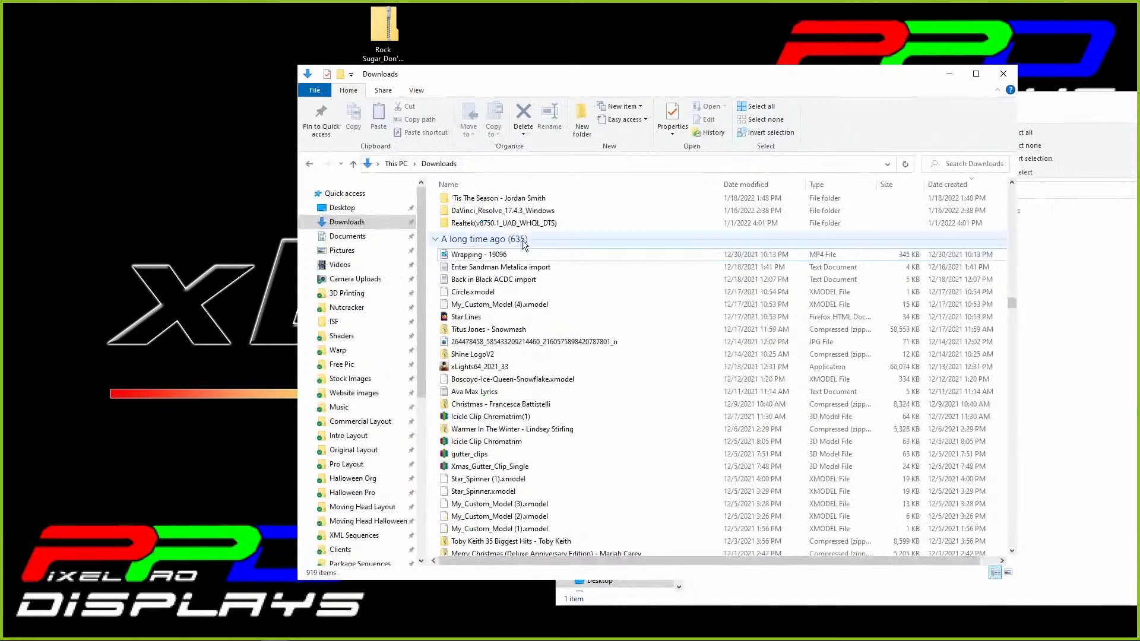
left_click(1003, 74)
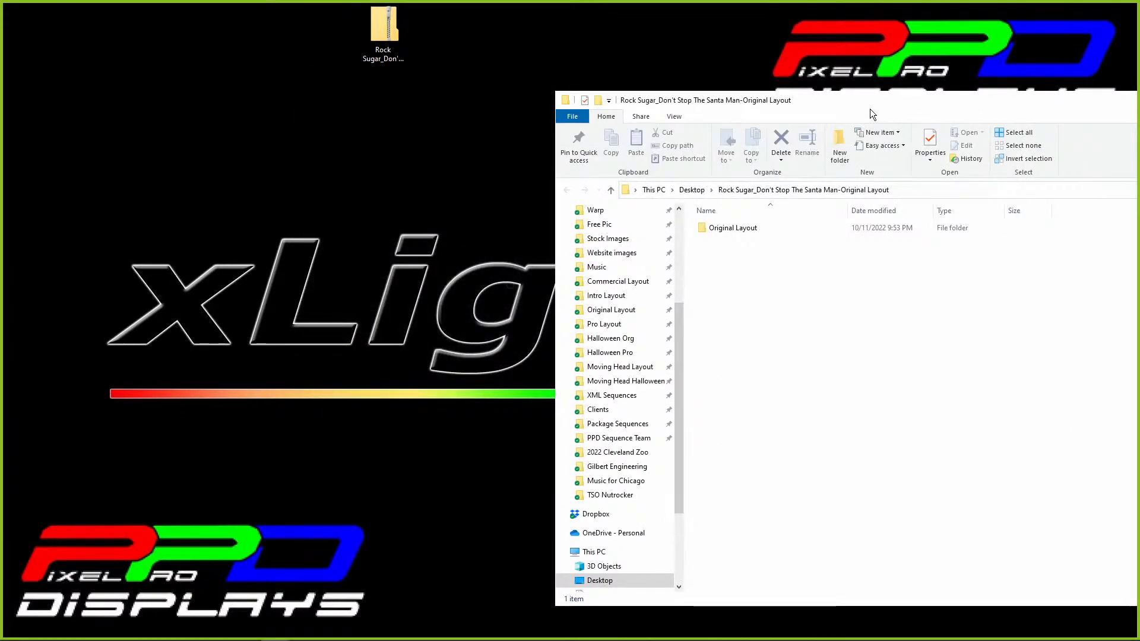
Step: Check where the extracted Original Layout folder sits by viewing the Desktop folder and its path, and return to the extracted folder
left_click(715, 230)
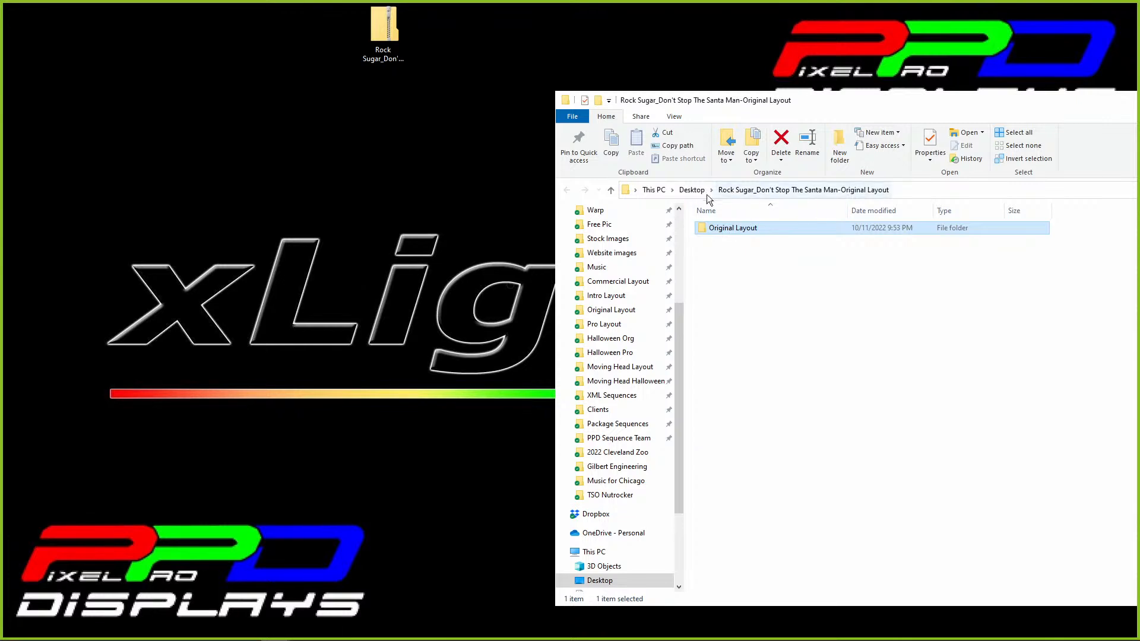
left_click(692, 190)
left_click(743, 189)
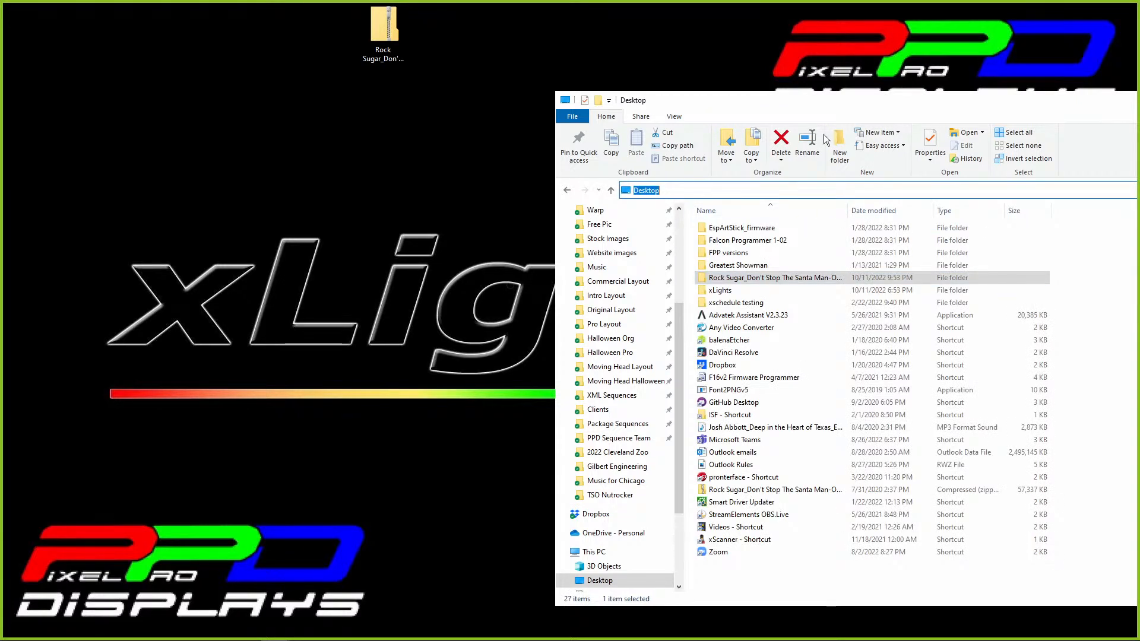
left_click(566, 189)
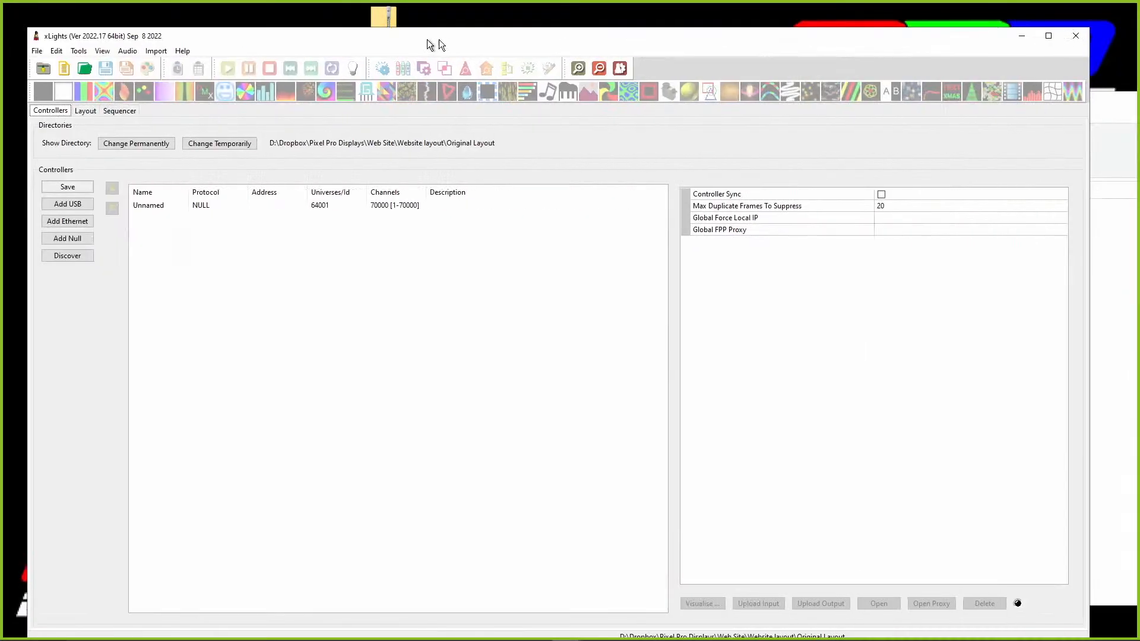
Step: View the house layout of the current show directory, then return to the controller setup
left_click_drag(427, 39, 479, 33)
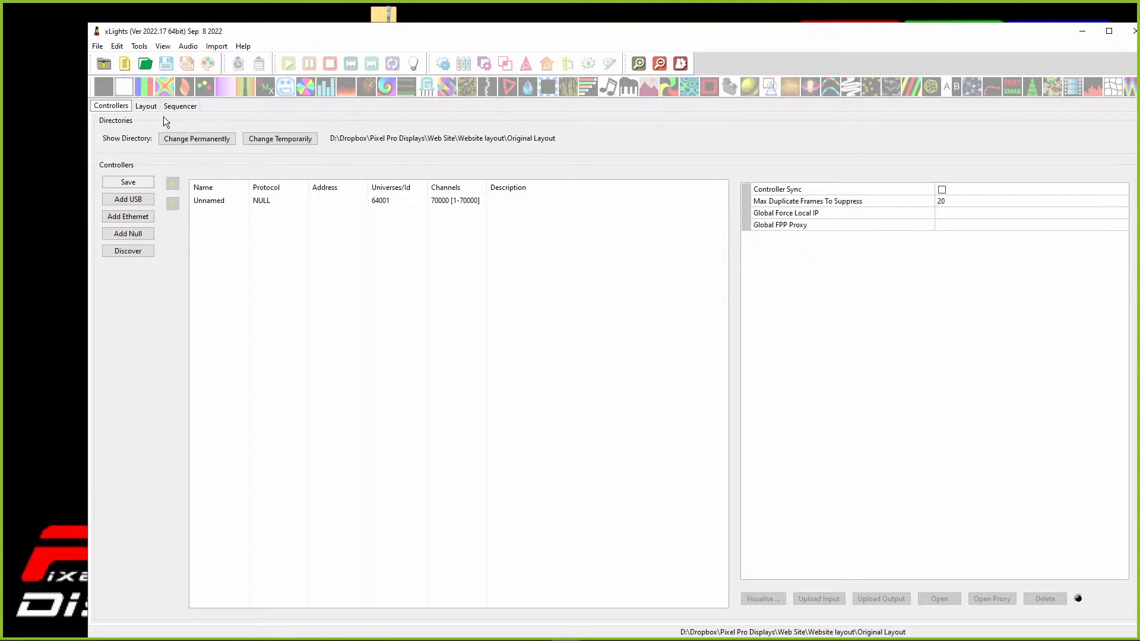
left_click(144, 107)
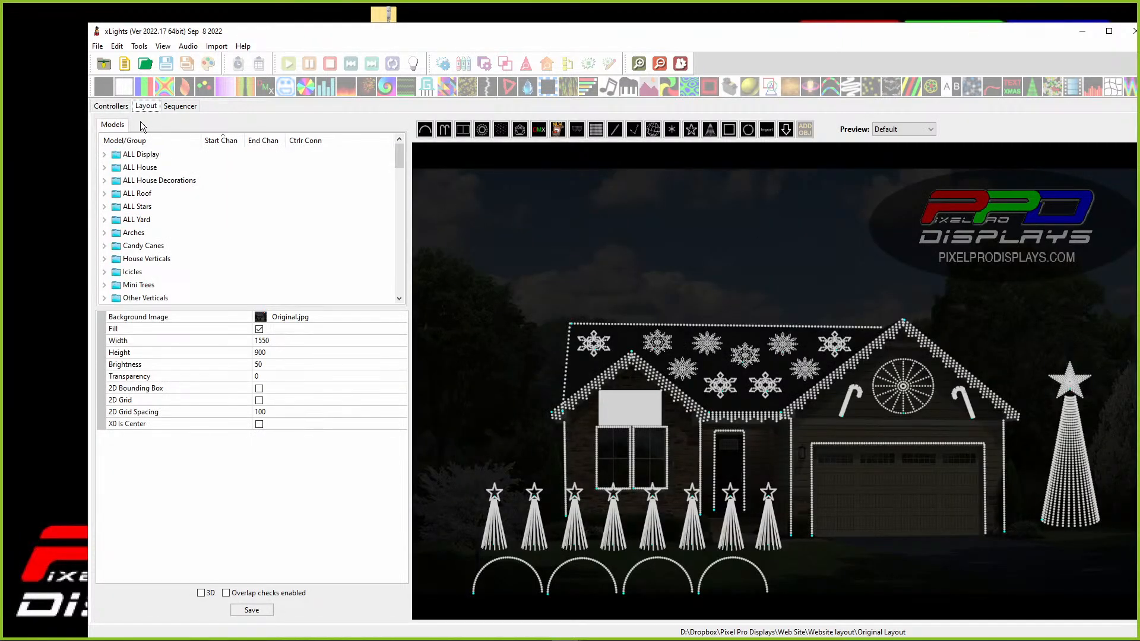
left_click(111, 105)
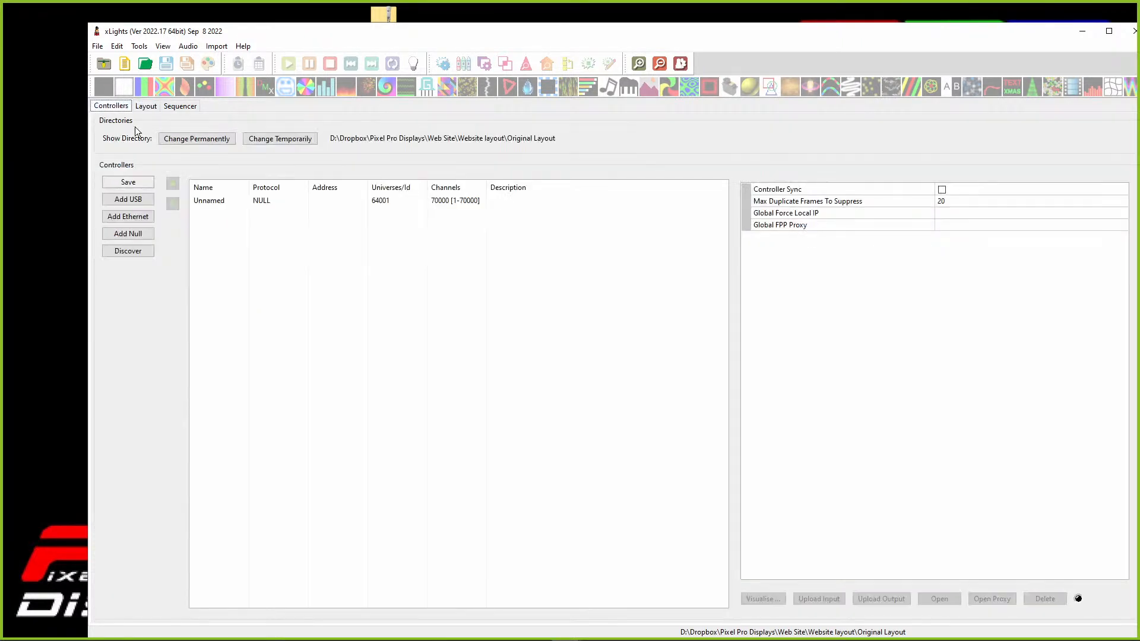
Step: Temporarily change the show directory to the Original Layout folder inside the desktop folder Rock Sugar_Don't Stop The Santa Man-Original Layout
left_click(187, 139)
left_click(992, 63)
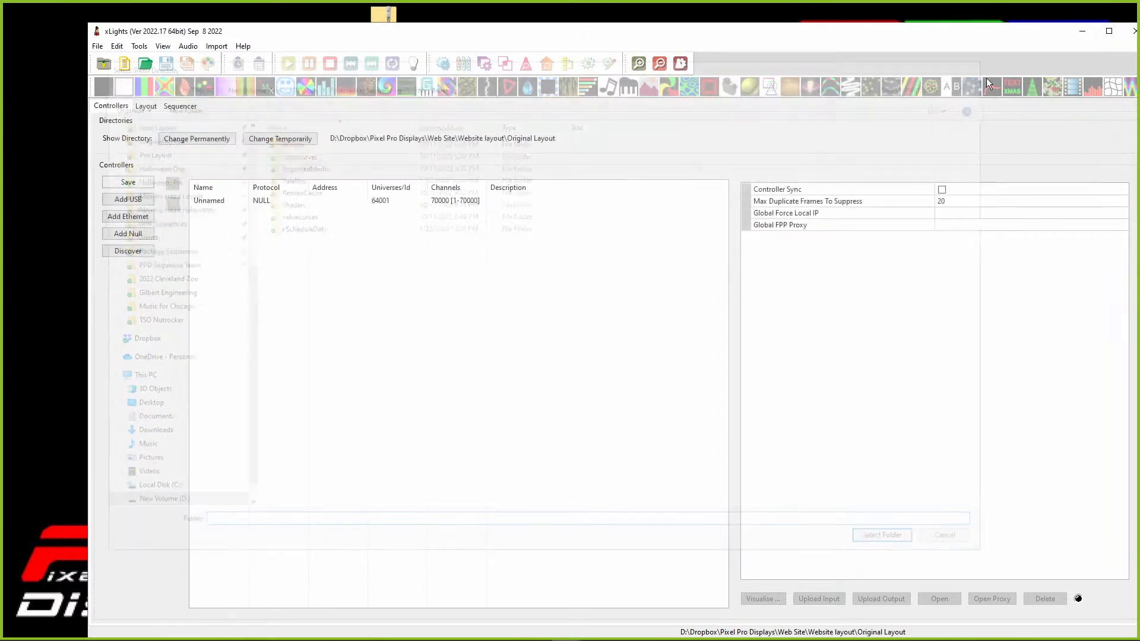
left_click(280, 139)
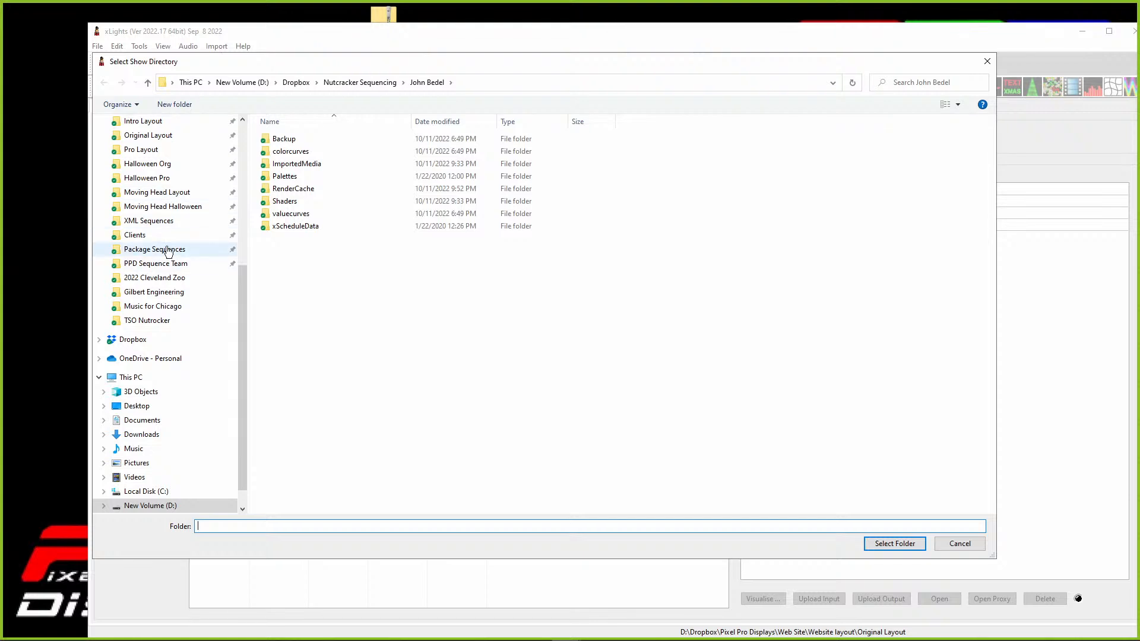
scroll(153, 196, "up", 3)
scroll(153, 196, "up", 4)
left_click(125, 152)
double_click(303, 192)
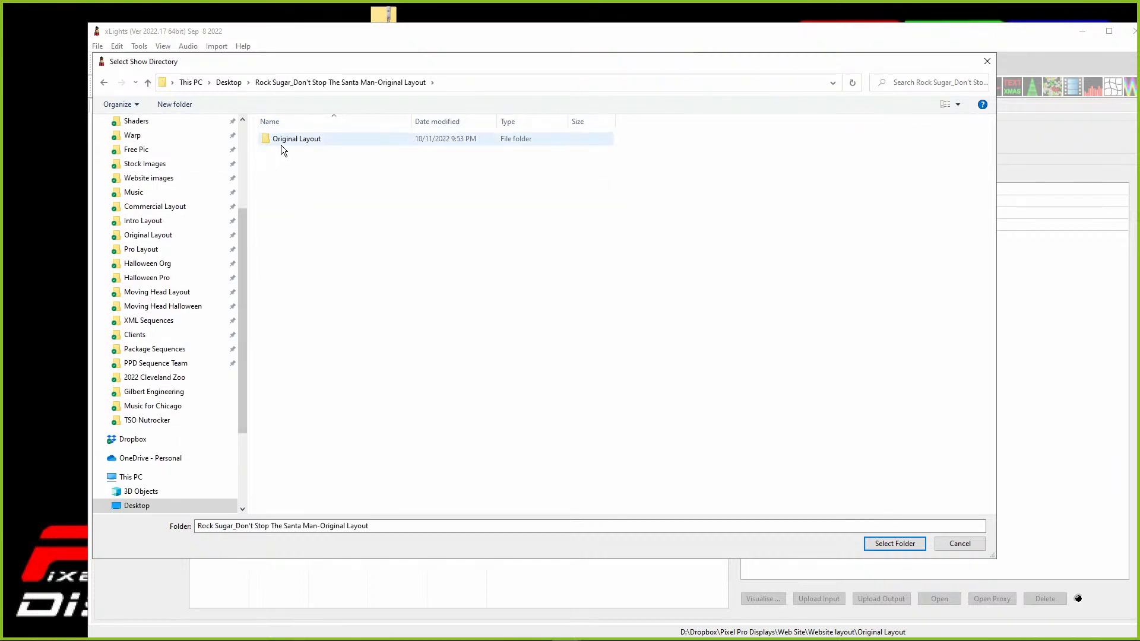
left_click(282, 145)
left_click(868, 545)
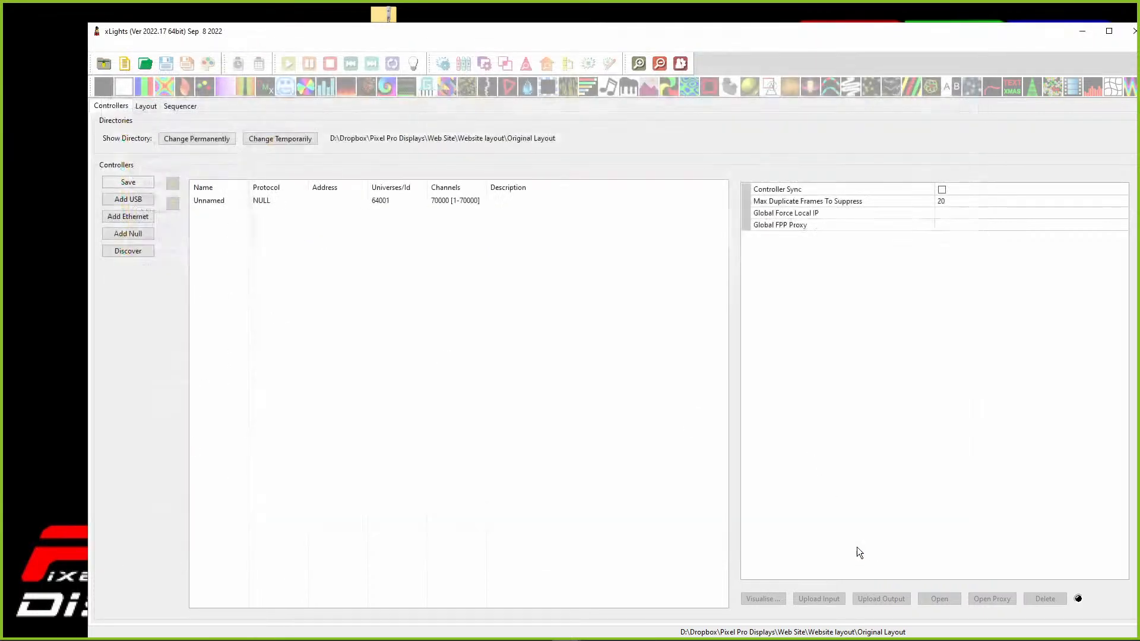
Step: Show the layout of the newly loaded show directory and select the Megatree Star model
left_click(147, 109)
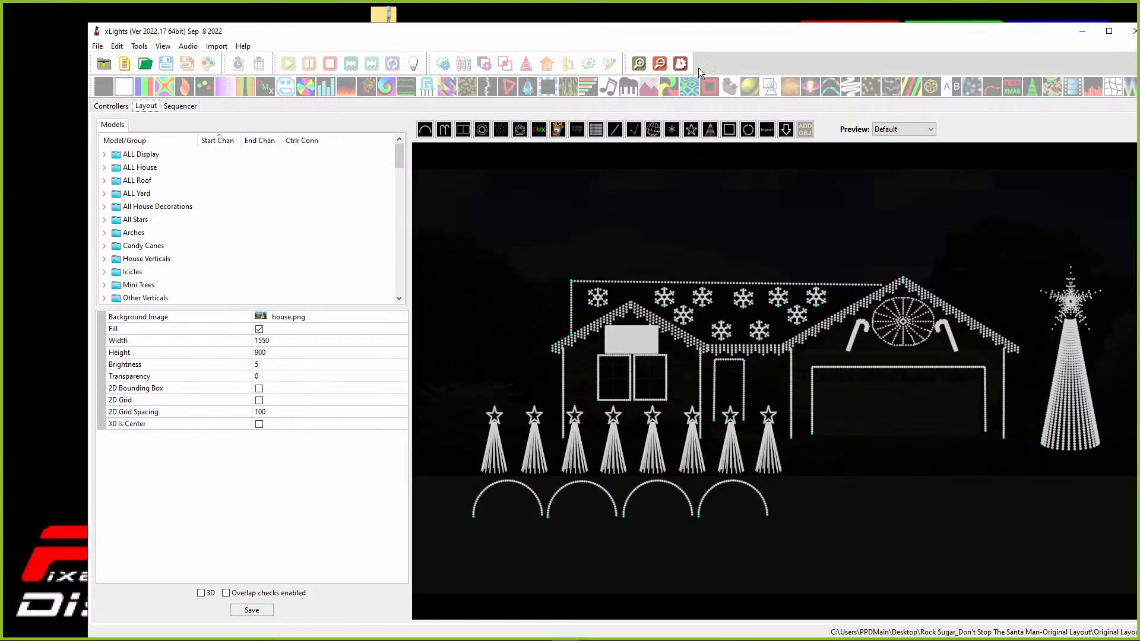
left_click(1070, 306)
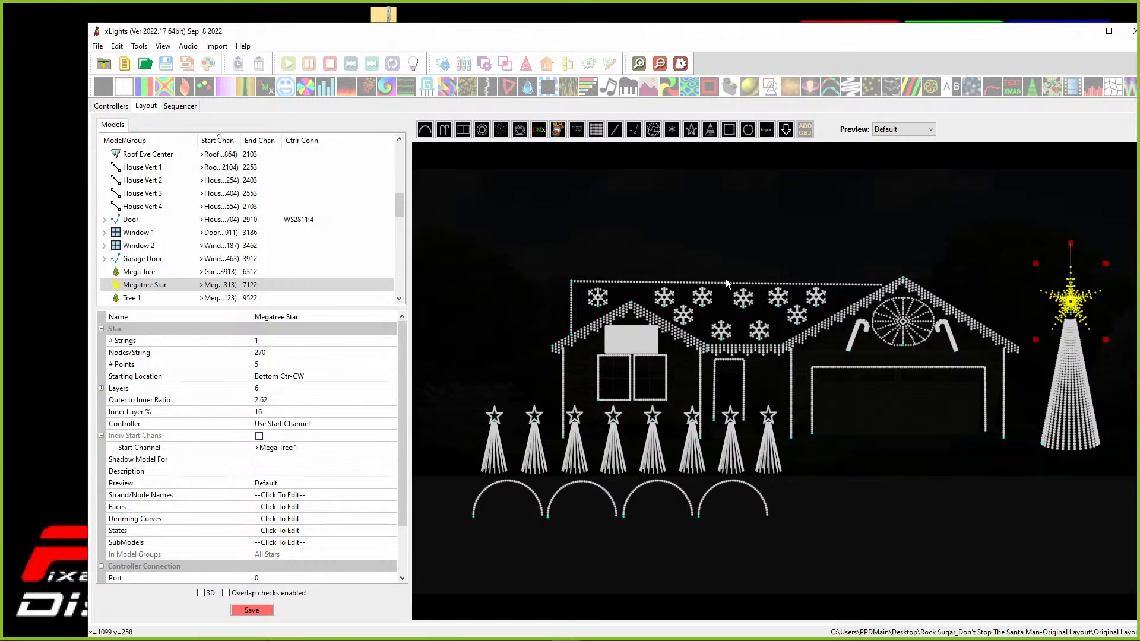
left_click_drag(383, 34, 341, 24)
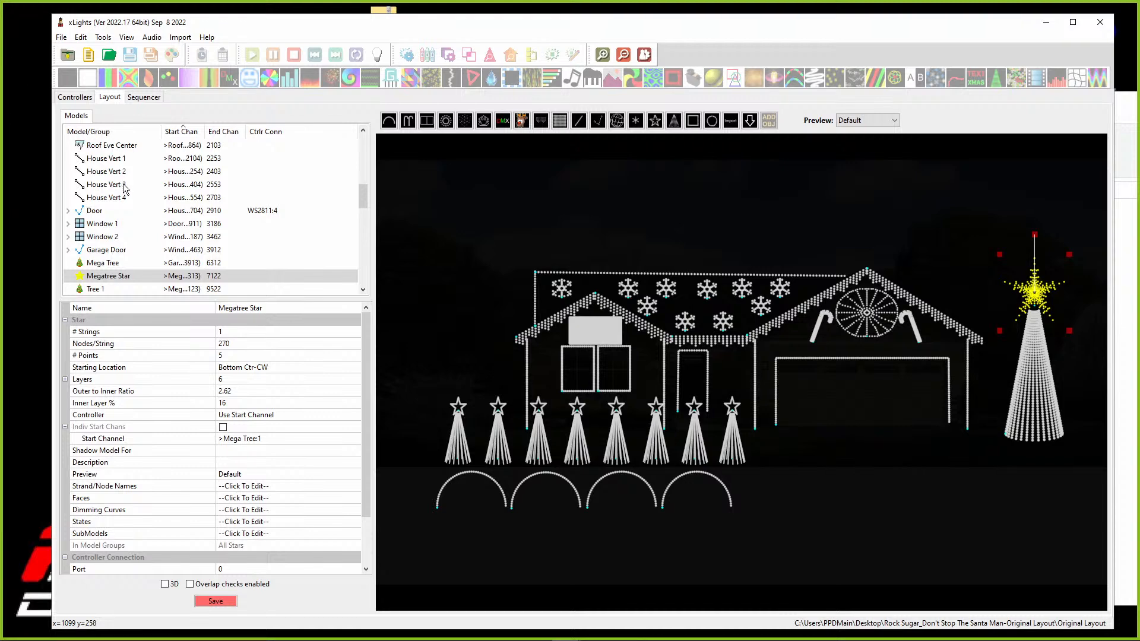
Step: Highlight the model groups in turn, from ALL House through the roof, yard, decorations, stars, arches and icicles, to examine the models they contain
scroll(126, 188, "up", 10)
left_click(102, 158)
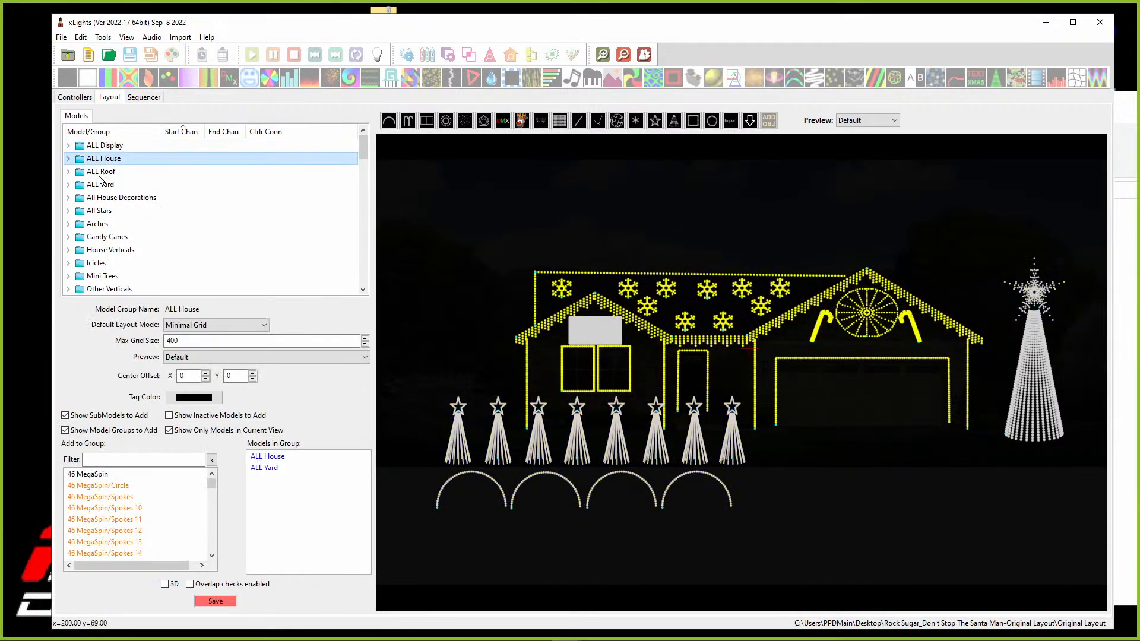
left_click(98, 175)
left_click(98, 188)
left_click(97, 202)
left_click(98, 211)
left_click(98, 224)
left_click(95, 263)
Step: Open the sequence Rock Sugar_Don't Stop The Santa Man-Original Layout from the show directory
left_click(112, 58)
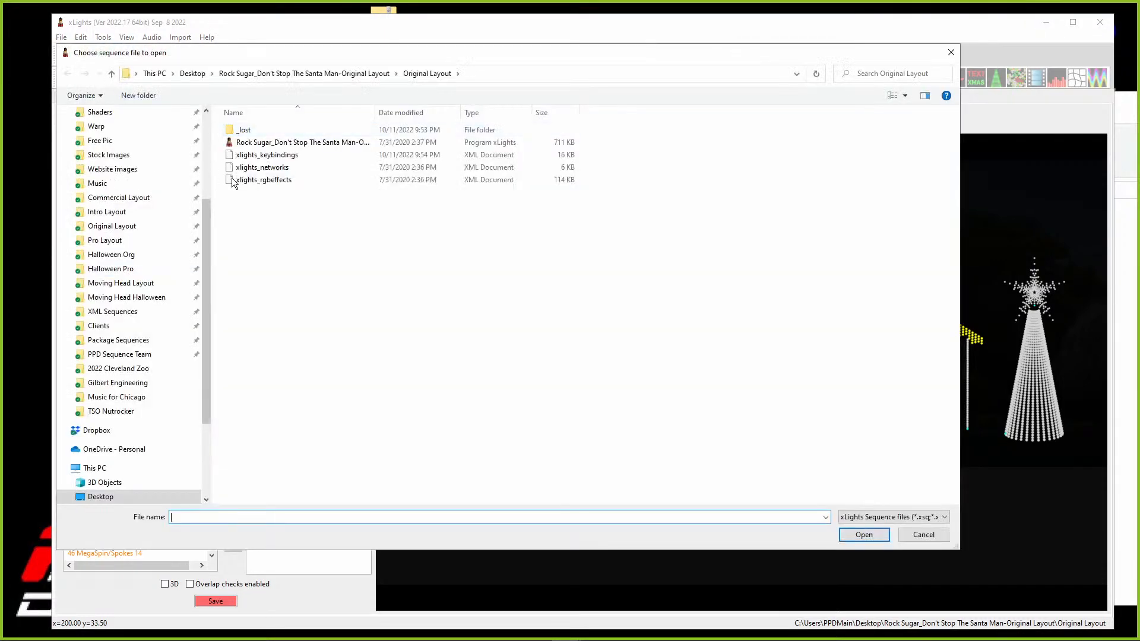
double_click(252, 143)
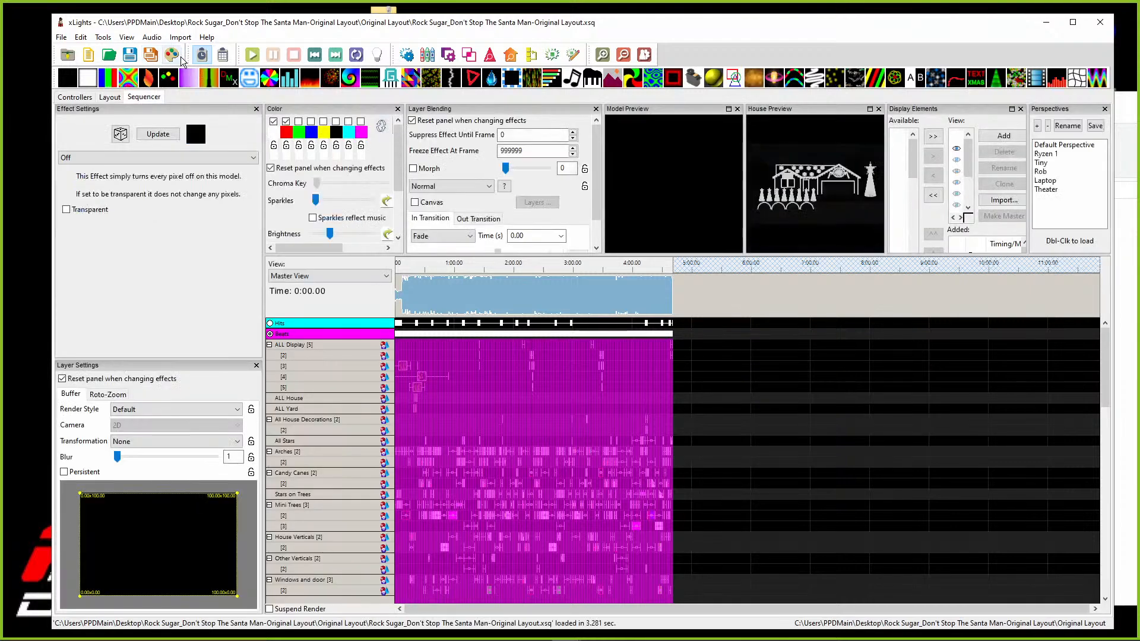
scroll(450, 462, "down", 1)
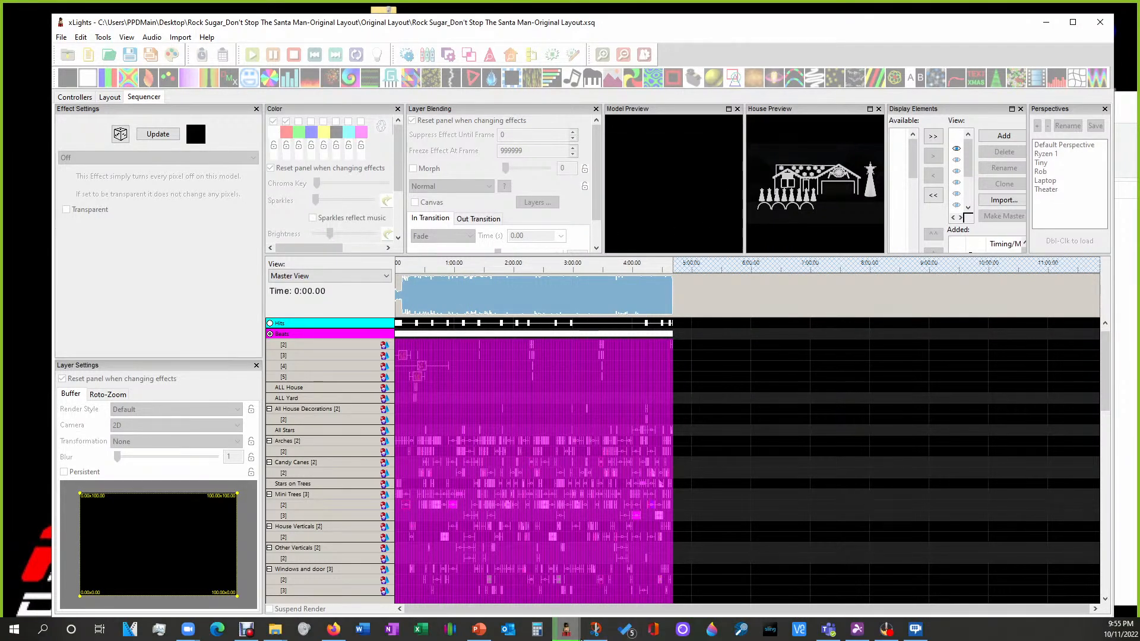
mouse_move(581, 634)
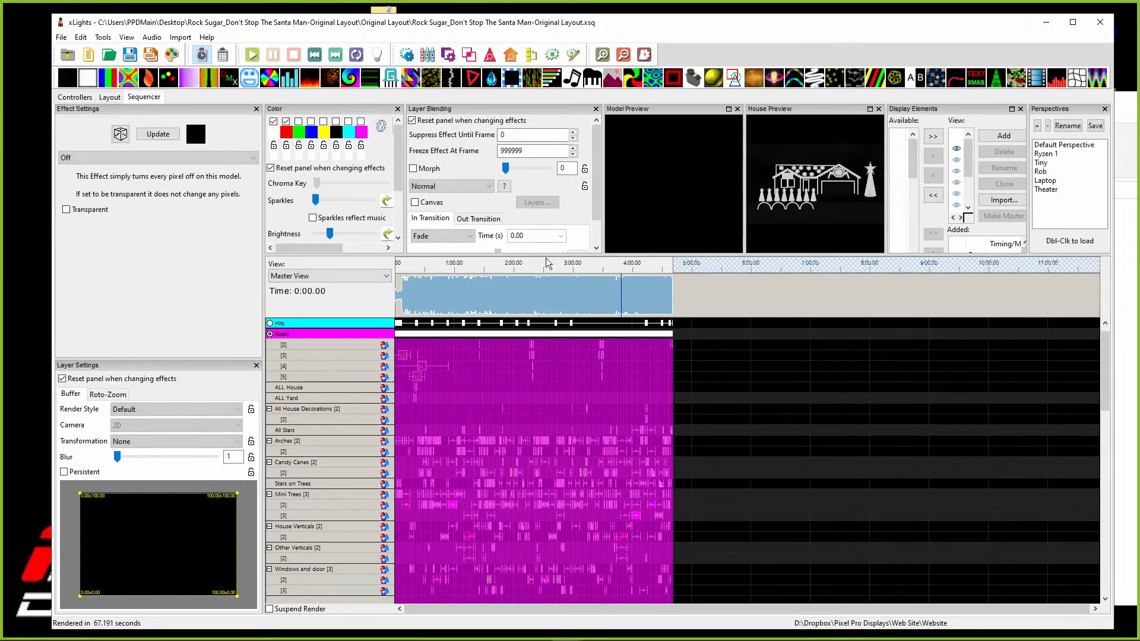
Step: Switch to File Explorer, open the Original Layout folder and point out the Rock Sugar sequence file, leaving its name as it is
left_click(1123, 117)
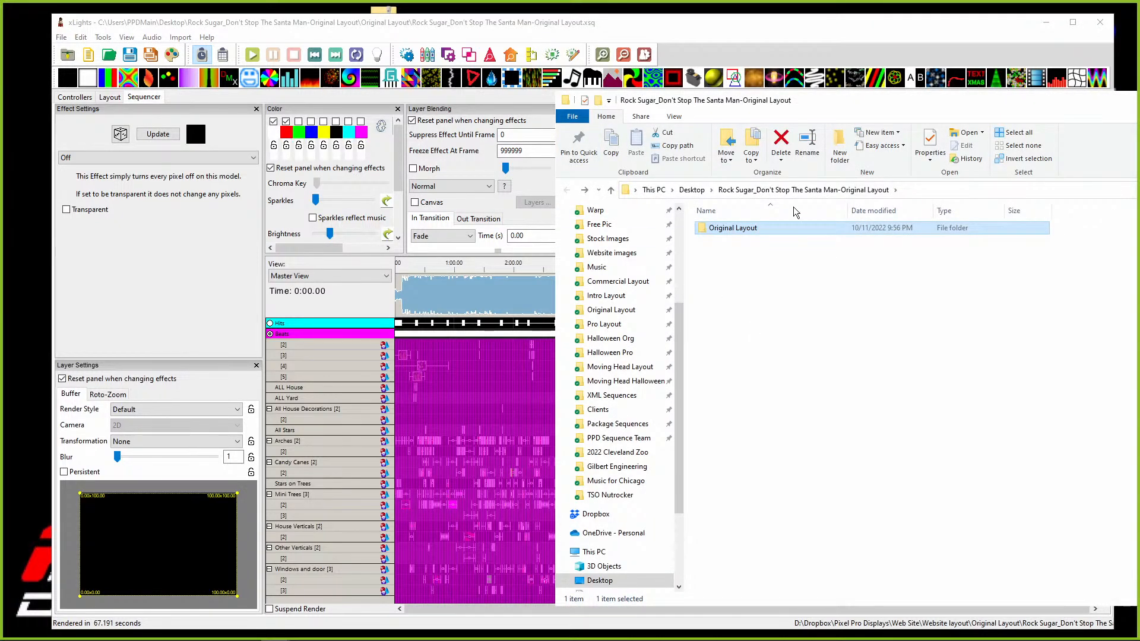
left_click(738, 239)
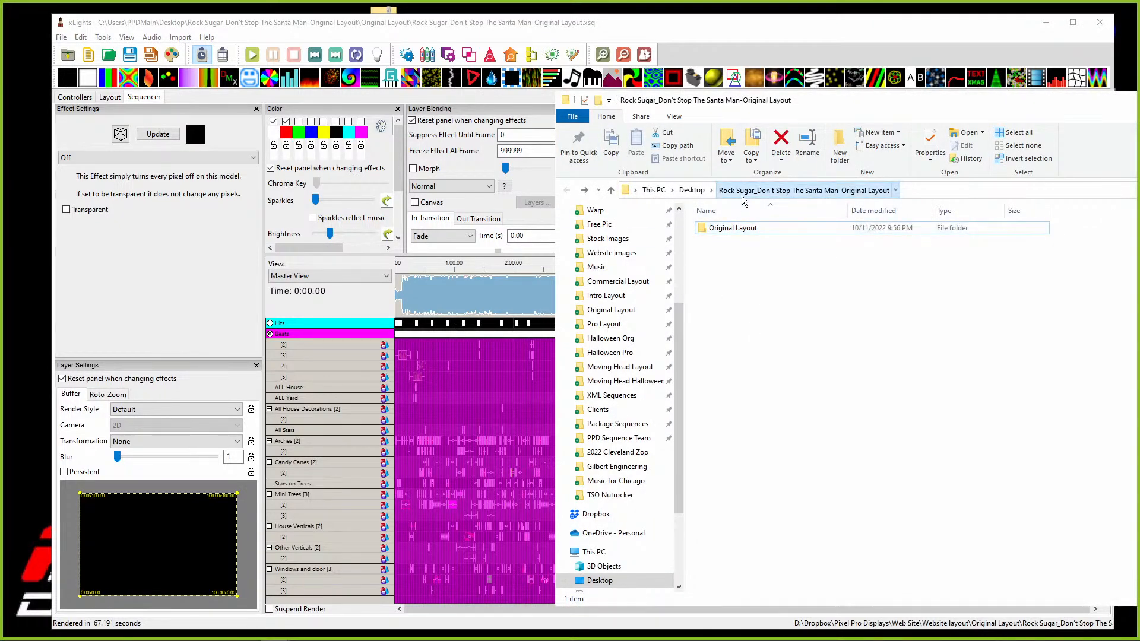
double_click(734, 230)
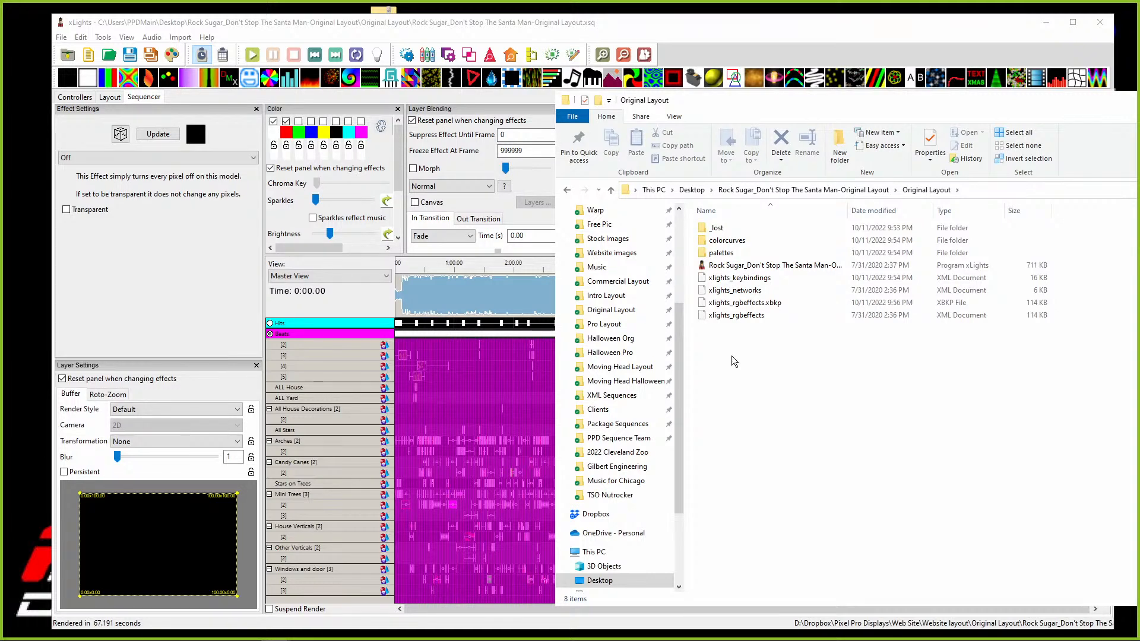
left_click(734, 267)
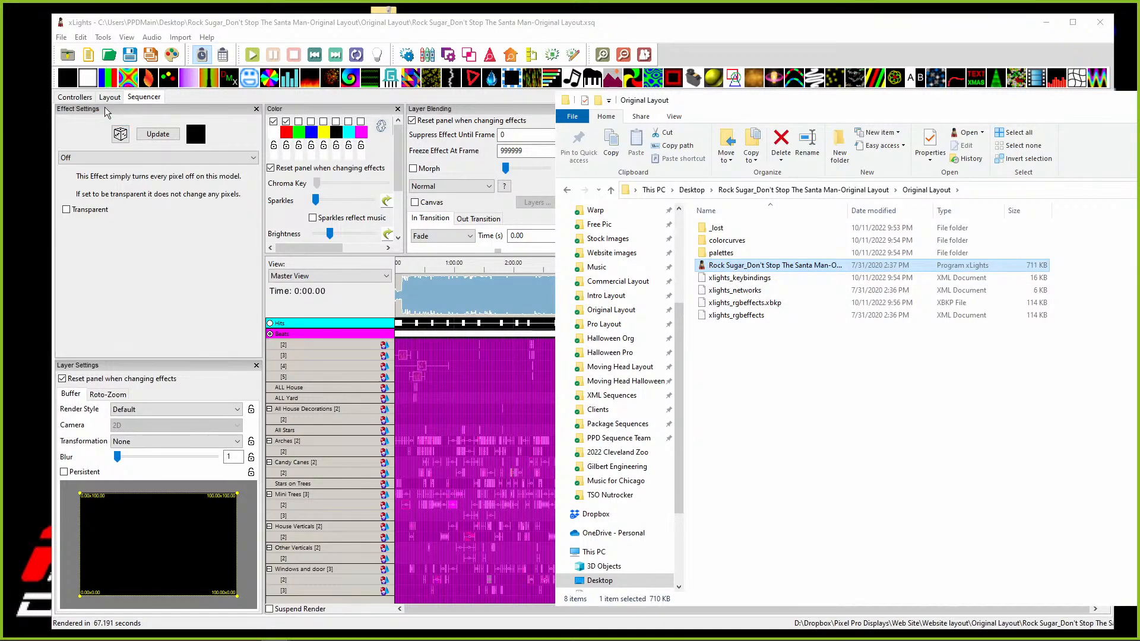
left_click(722, 270)
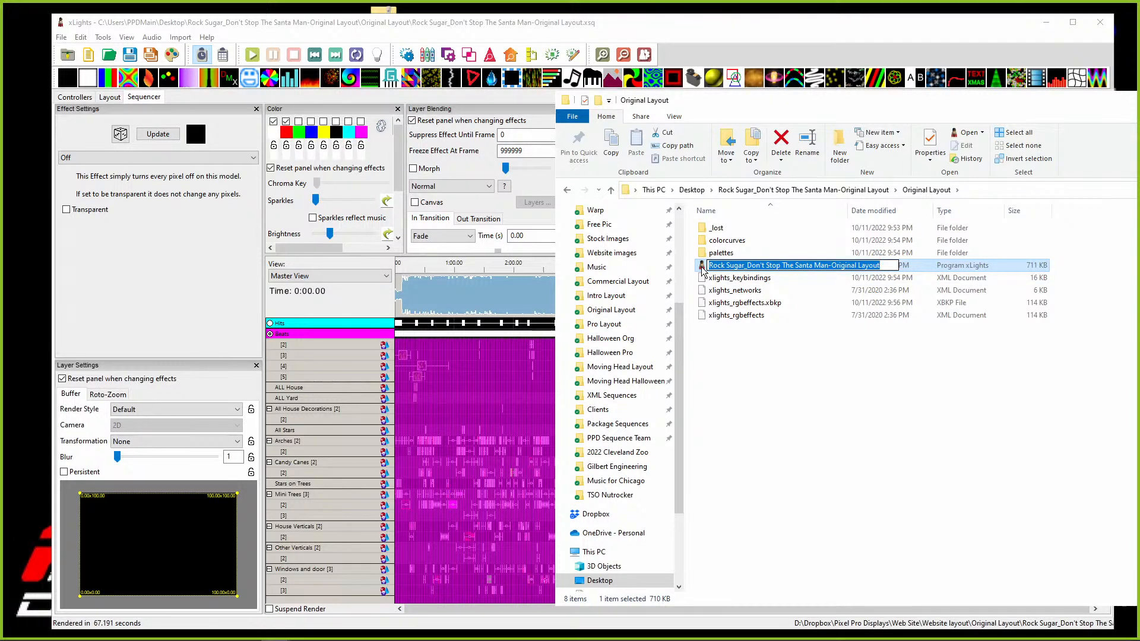
left_click(701, 271)
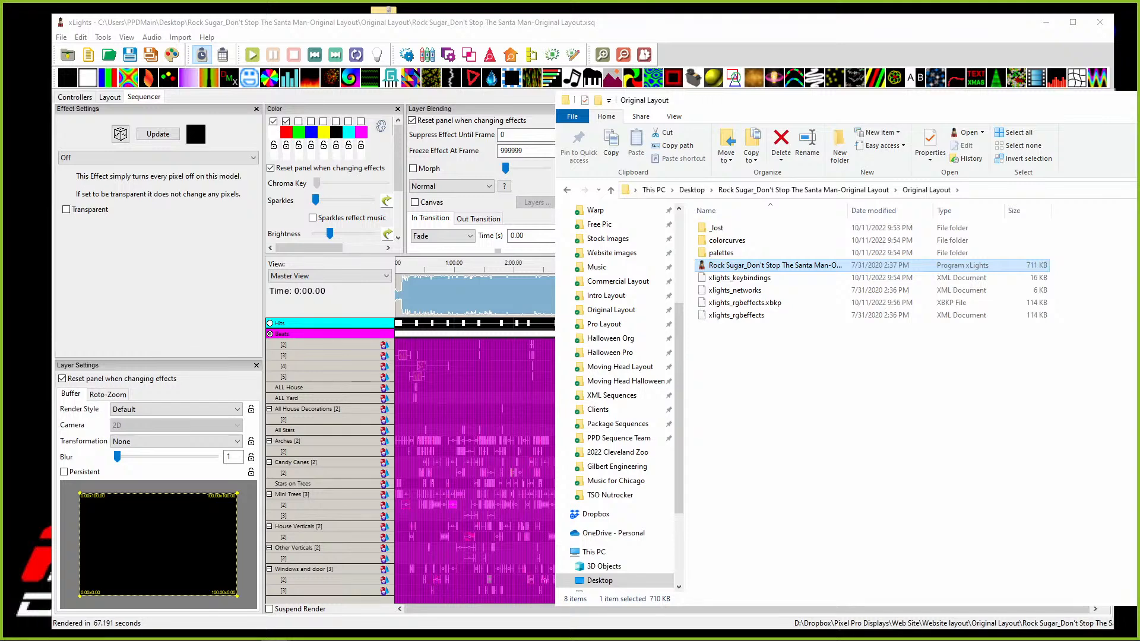
Step: Return to xLights, enlarge the Rock Sugar sequence's timeline and play a short portion from about 1:30 in the house preview
left_click(346, 25)
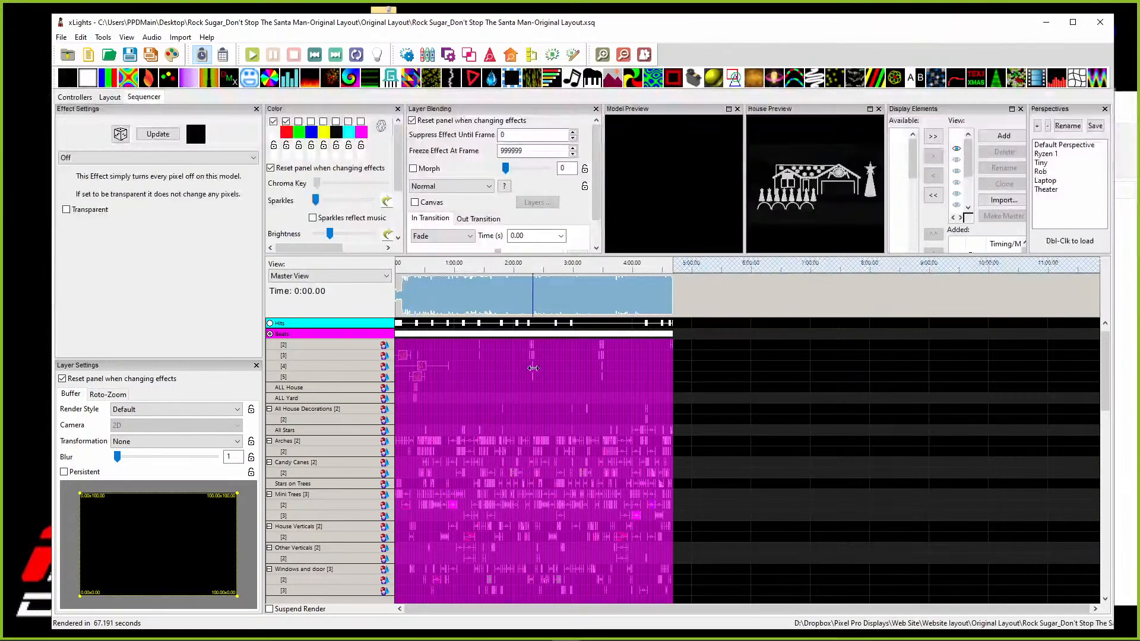
left_click(481, 298)
scroll(491, 297, "up", 2)
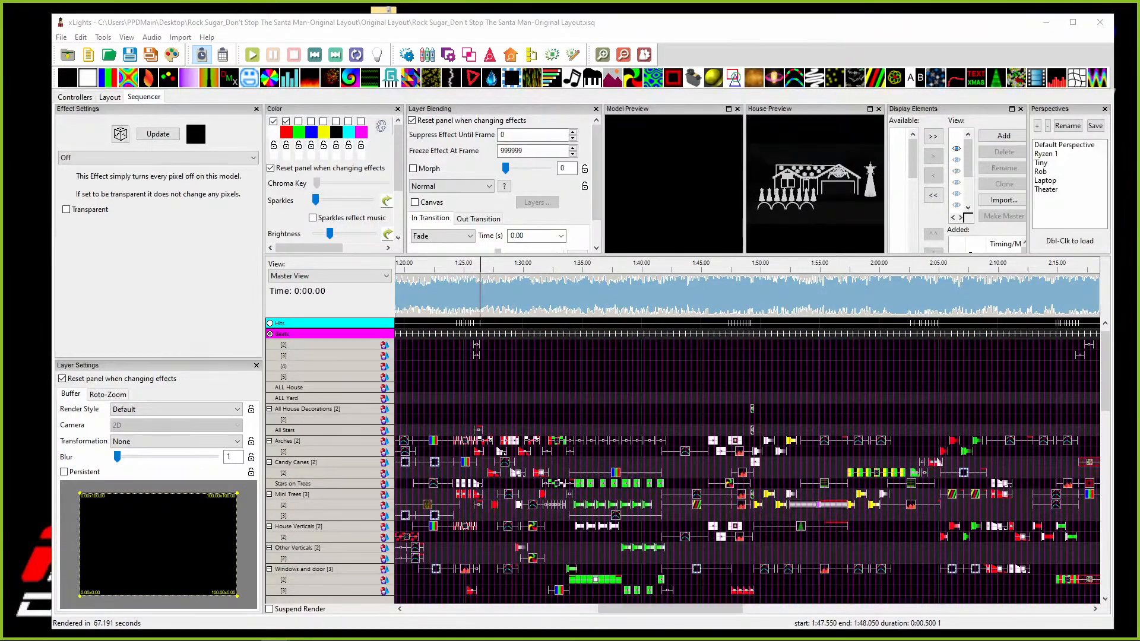
mouse_move(402, 21)
left_mouse_down()
mouse_move(450, 16)
mouse_move(418, 14)
left_mouse_up()
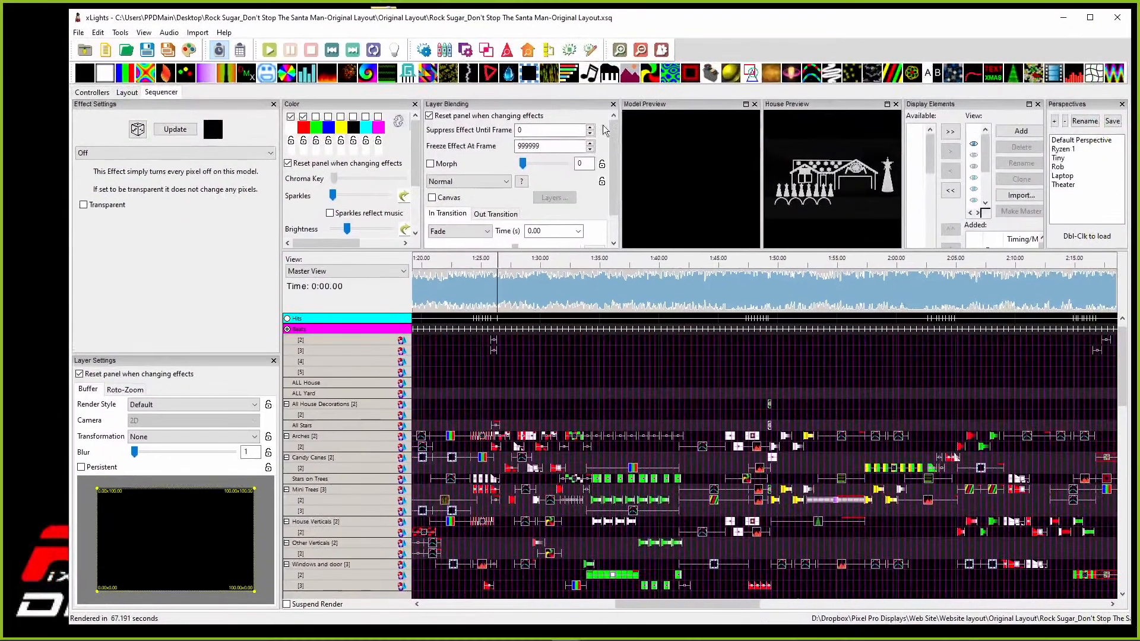
left_click(538, 303)
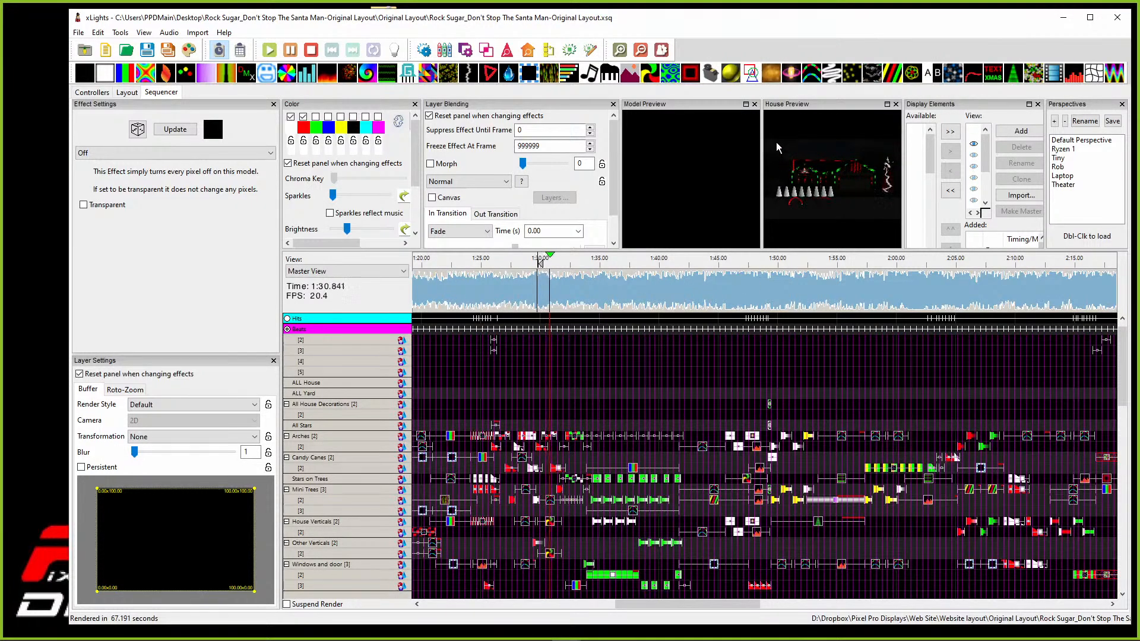
key("space")
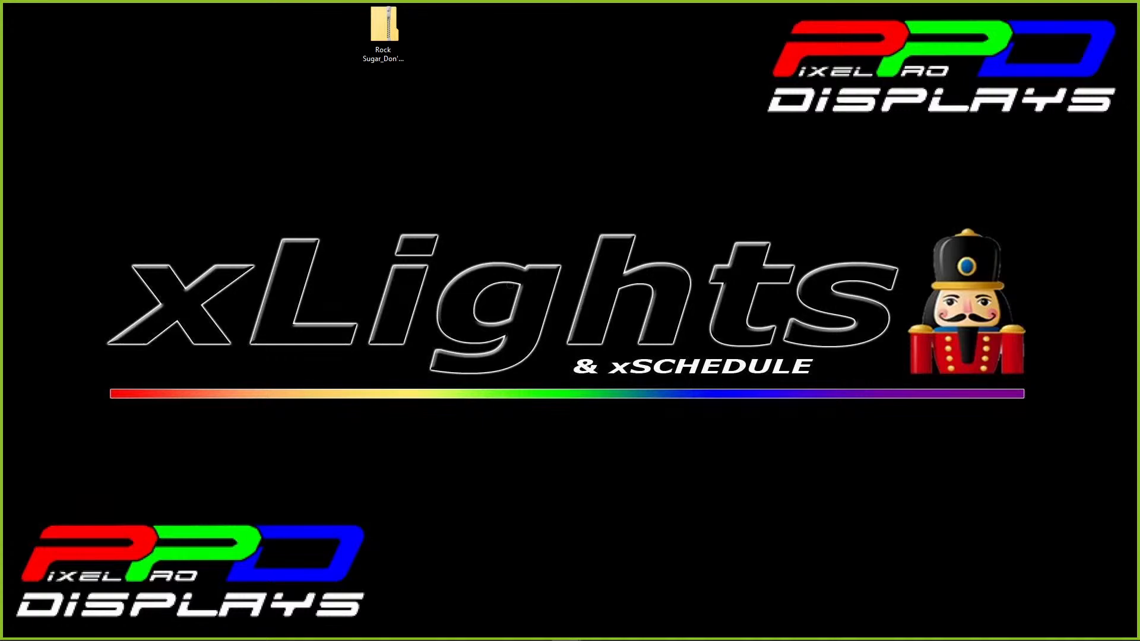
Step: Switch to the xLights window with the two-storey house layout and create a new sequence using the audio file Rock Sugar_Don't Stop The Santa Man-Download
mouse_move(566, 629)
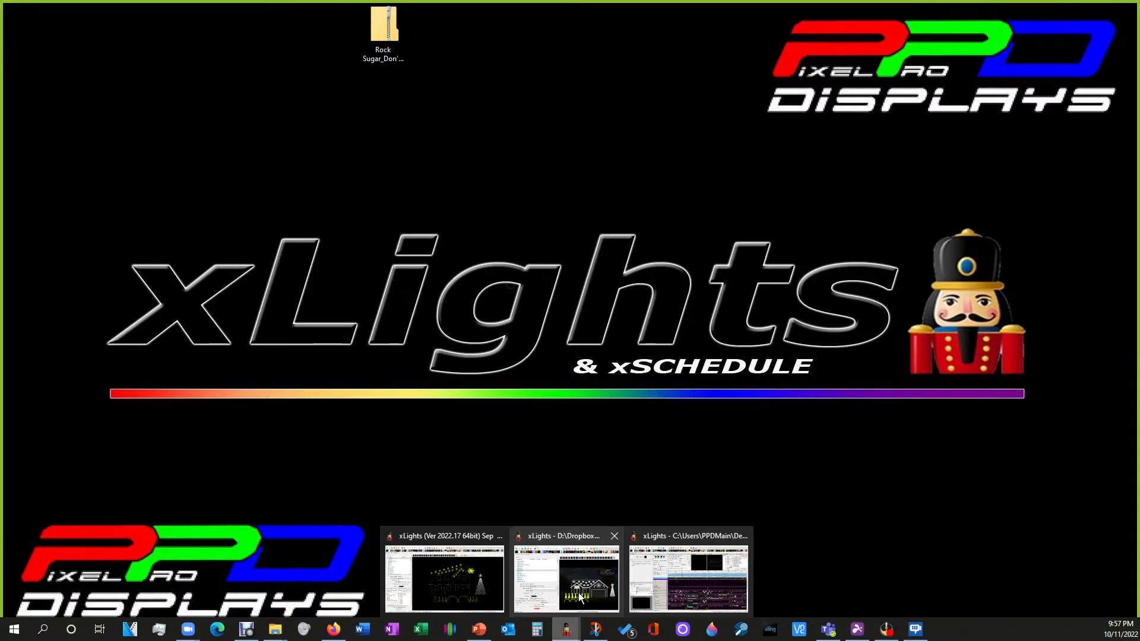
left_click(488, 588)
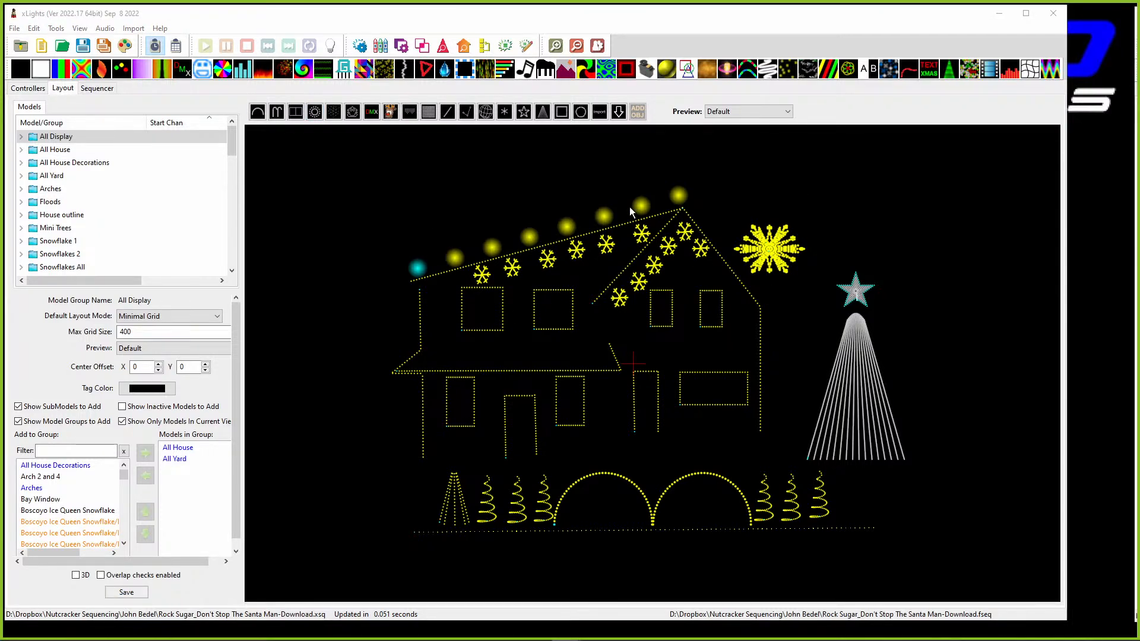
left_click(61, 47)
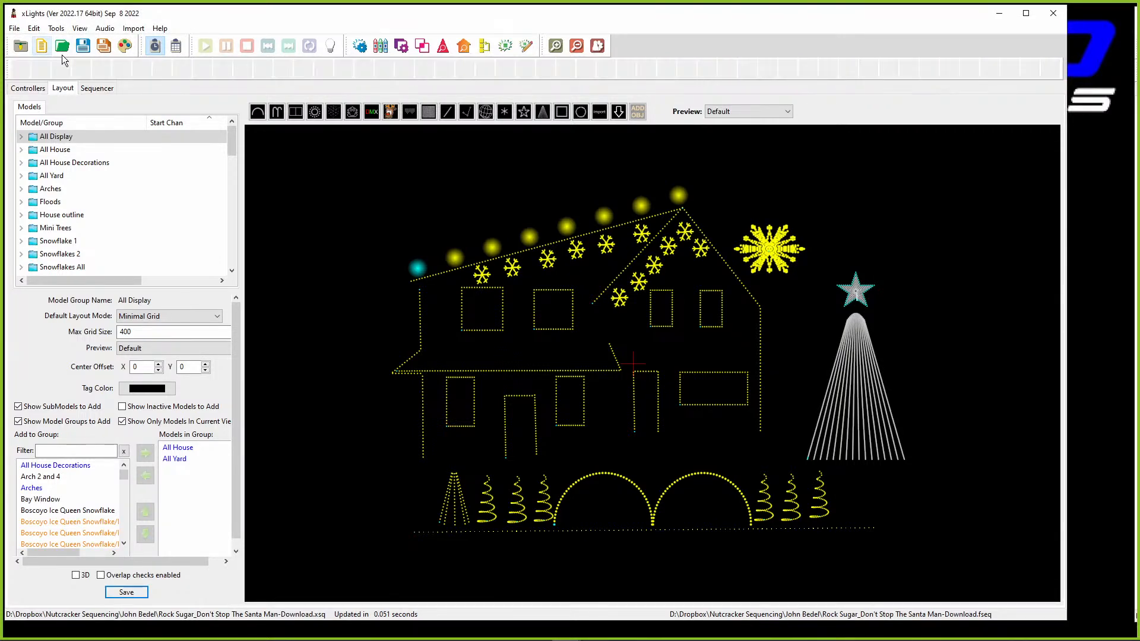
left_click(223, 167)
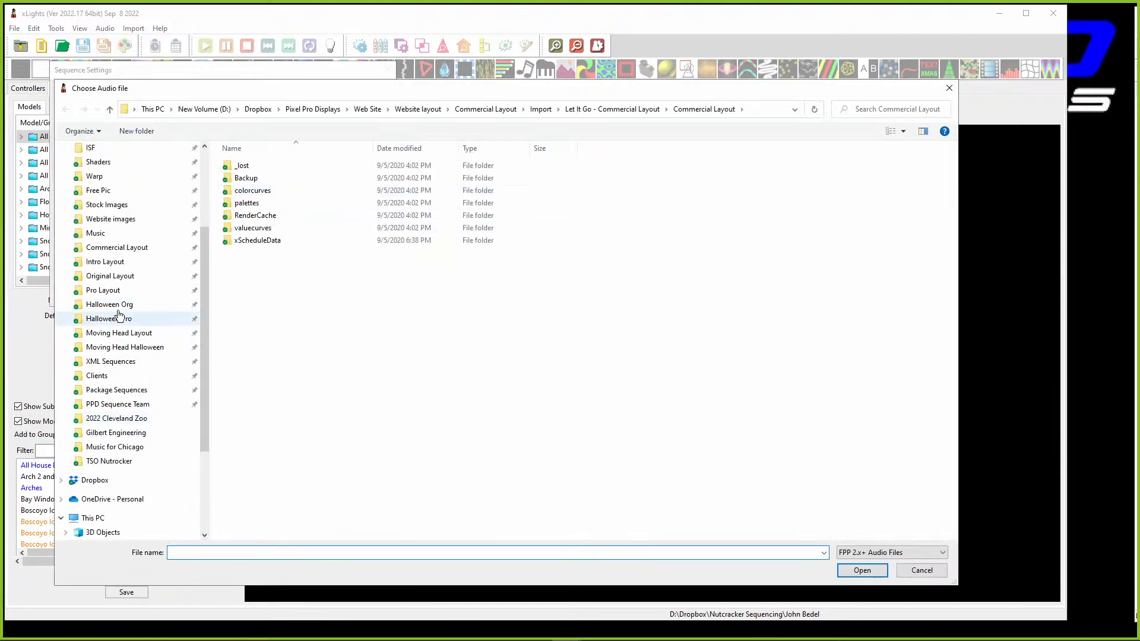
left_click(95, 233)
left_click(300, 440)
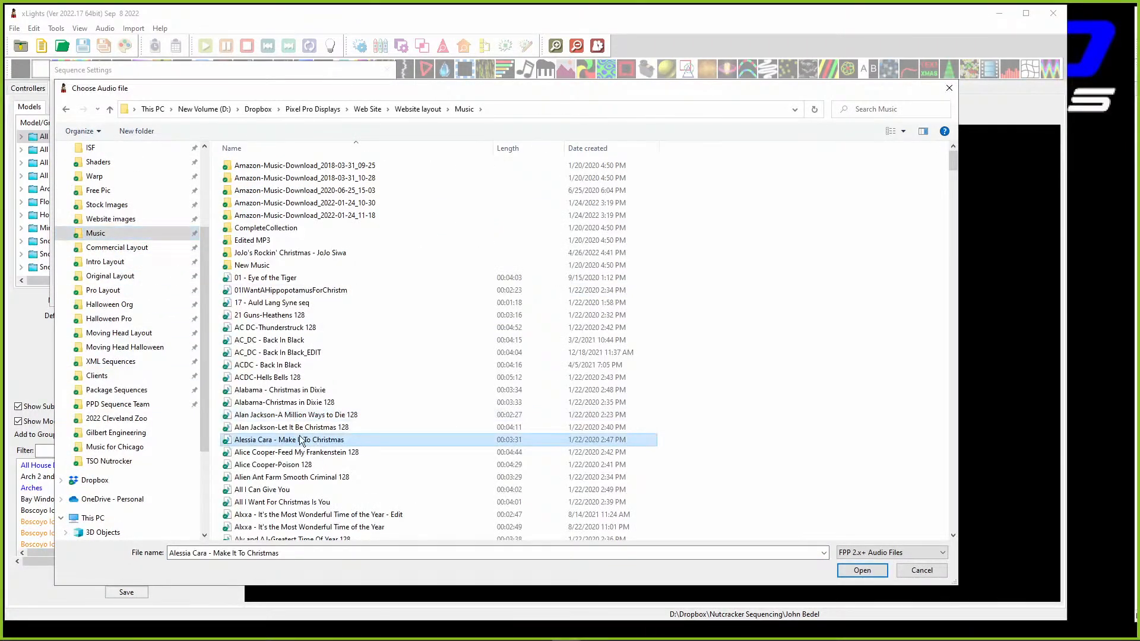
type("rock")
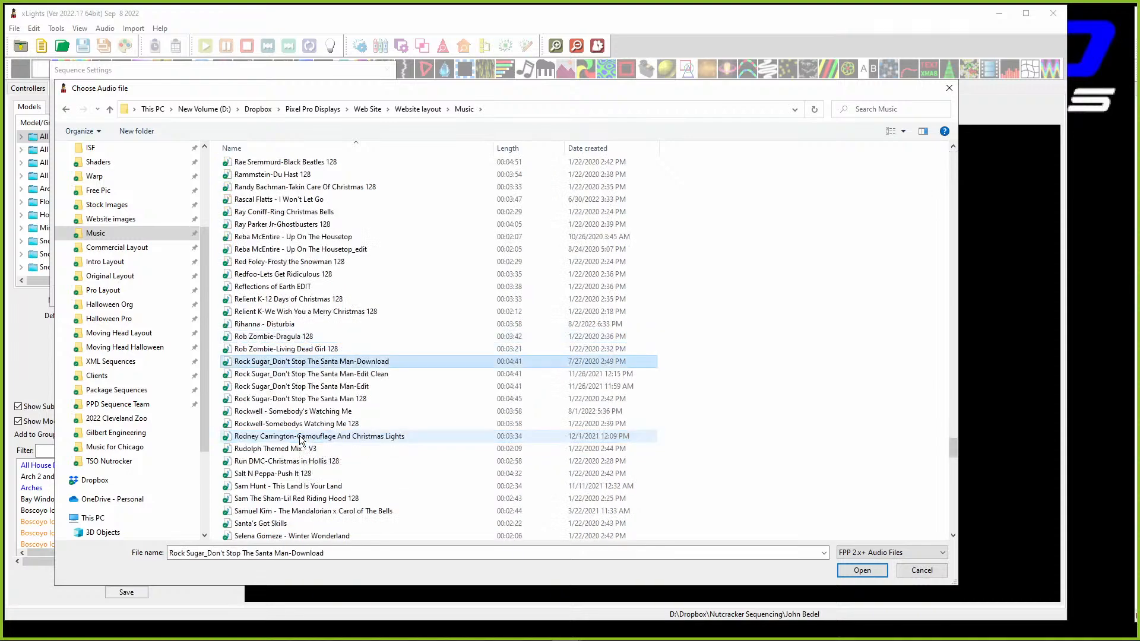
double_click(332, 361)
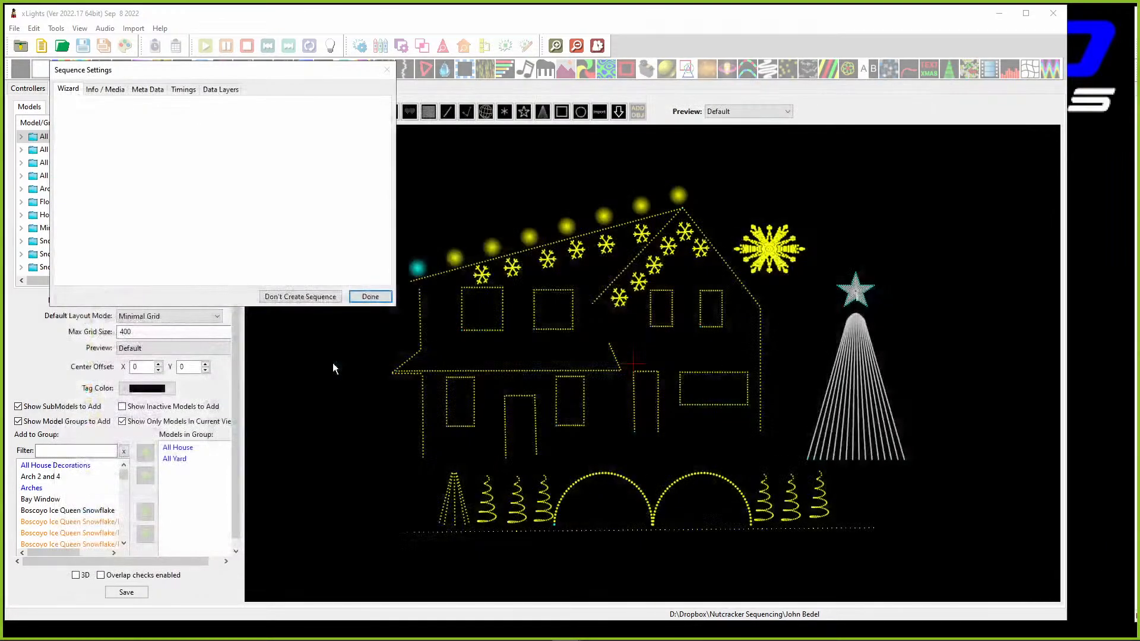
left_click(197, 175)
left_click(228, 196)
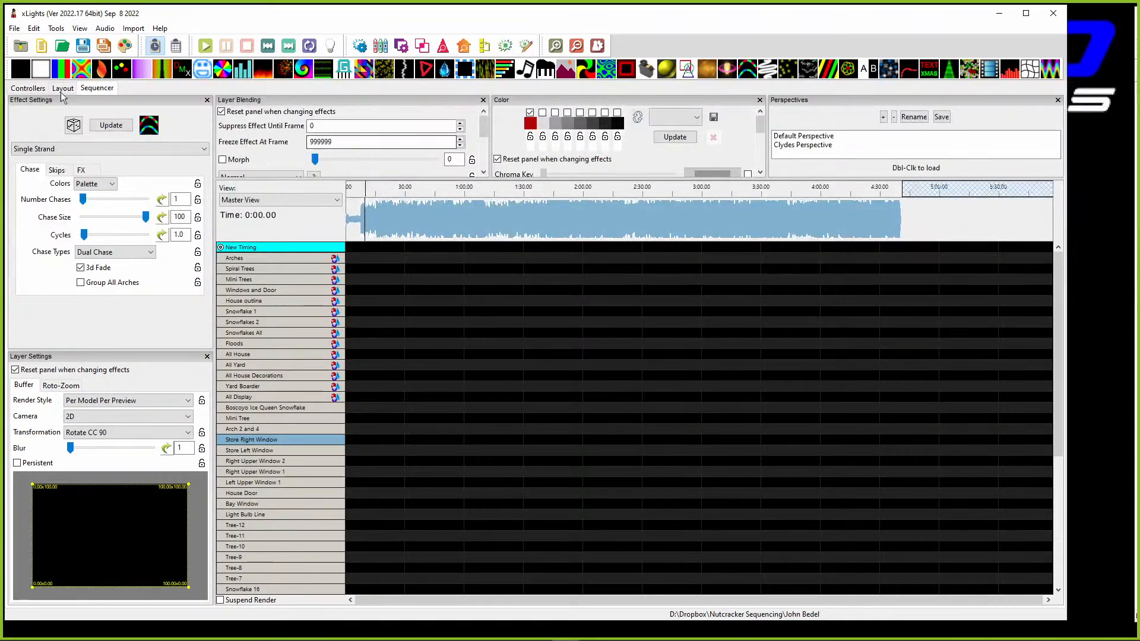
Step: Open the sequence Rock Sugar_Don't Stop The Santa Man-Download.xsq from the customer's show folder
left_click(62, 46)
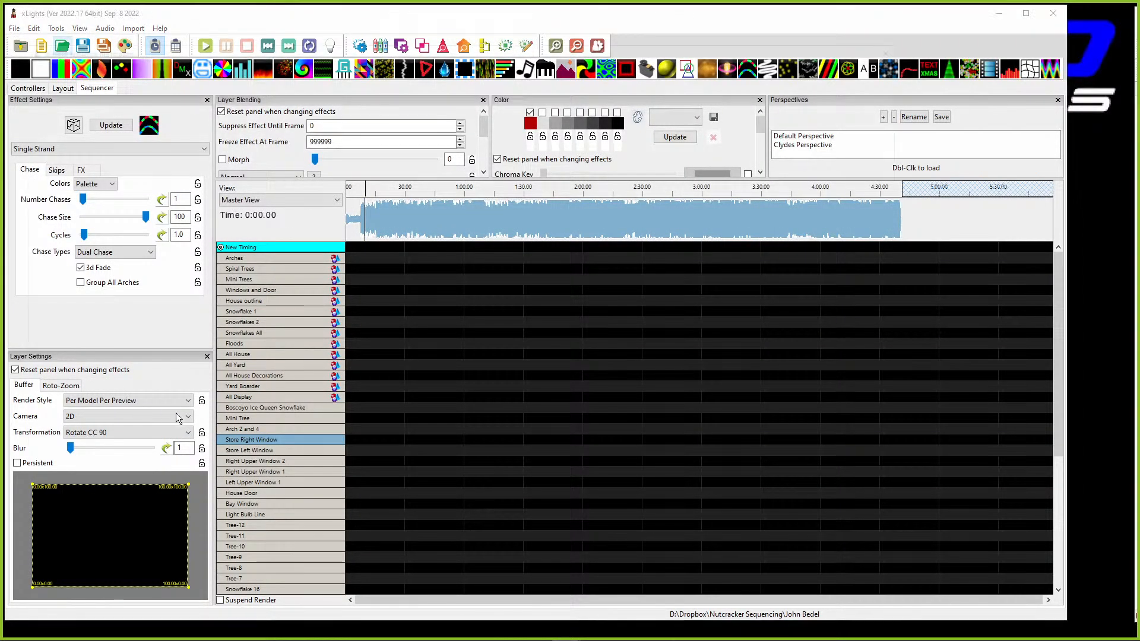
double_click(249, 233)
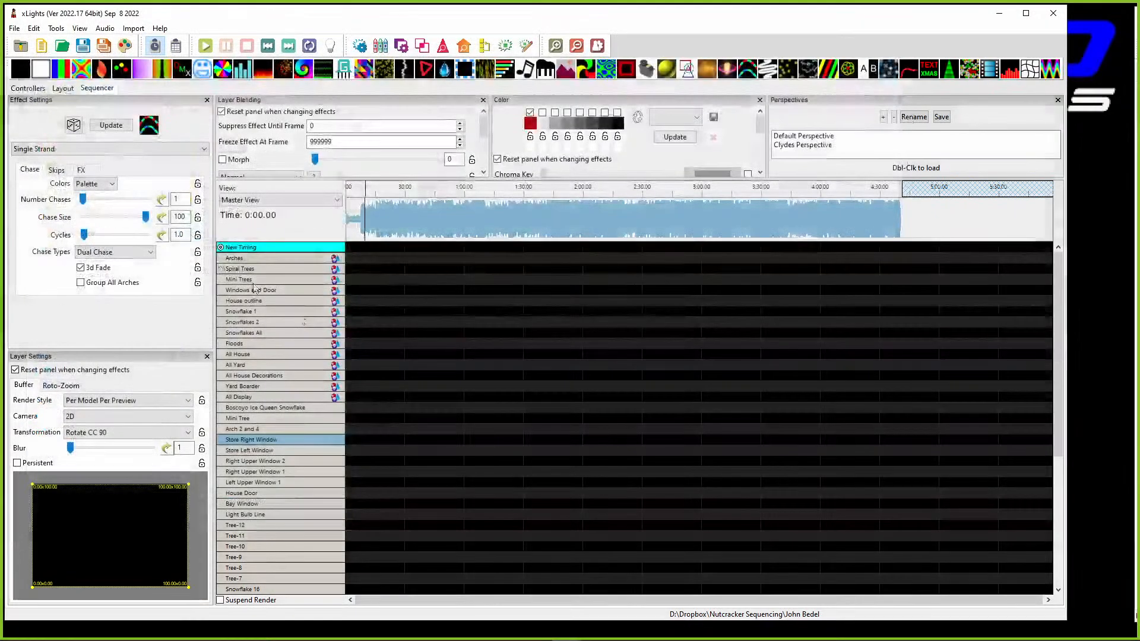
left_click(541, 347)
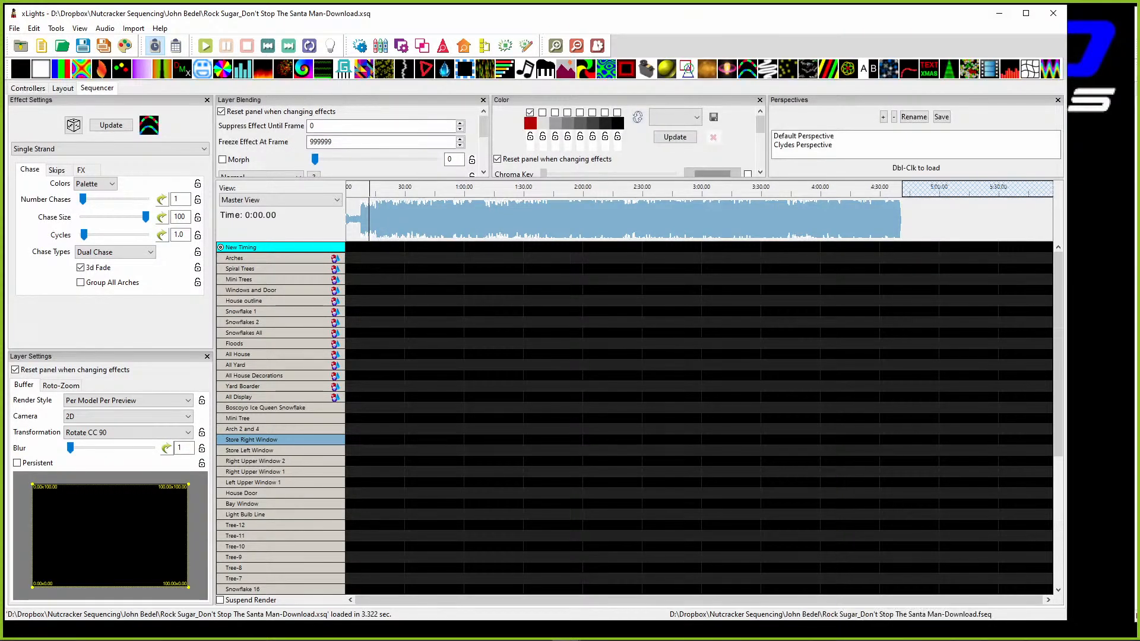
left_click(129, 30)
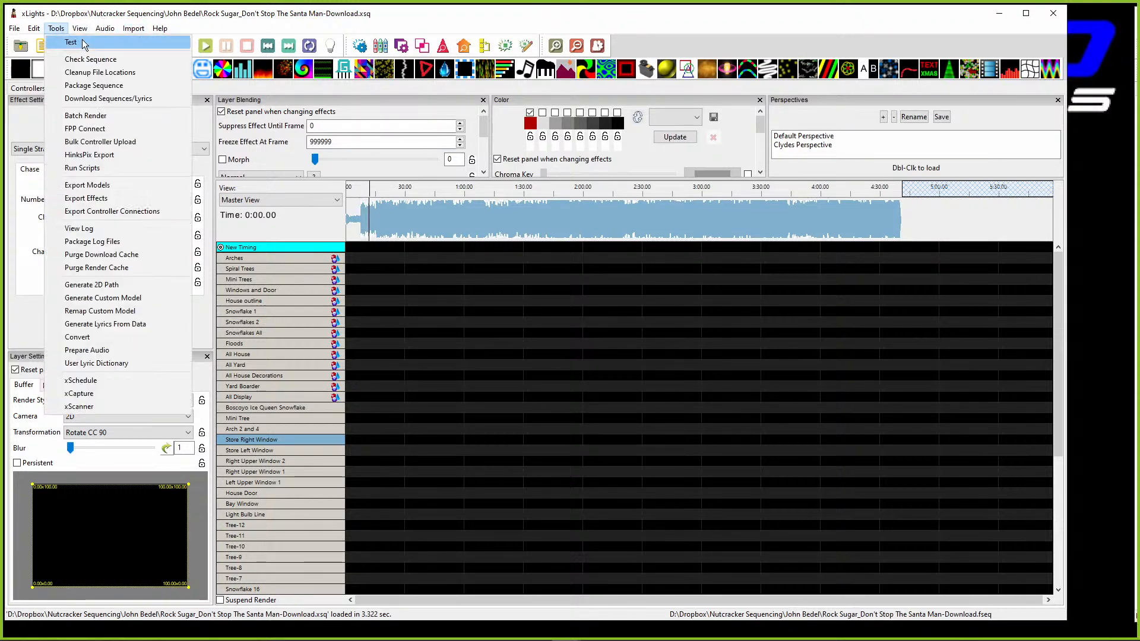
left_click(62, 13)
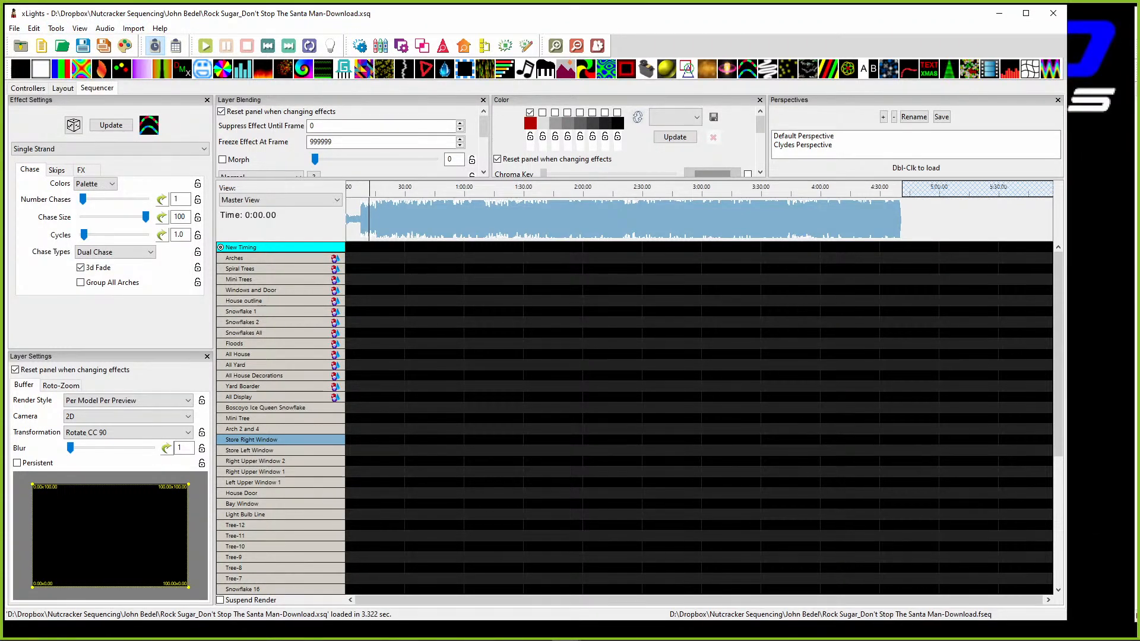
Step: In the Original Layout window, examine which models the ALL Display, ALL House, ALL Roof, ALL Yard, All House Decorations and Arches groups cover
left_click_drag(1139, 16, 685, 12)
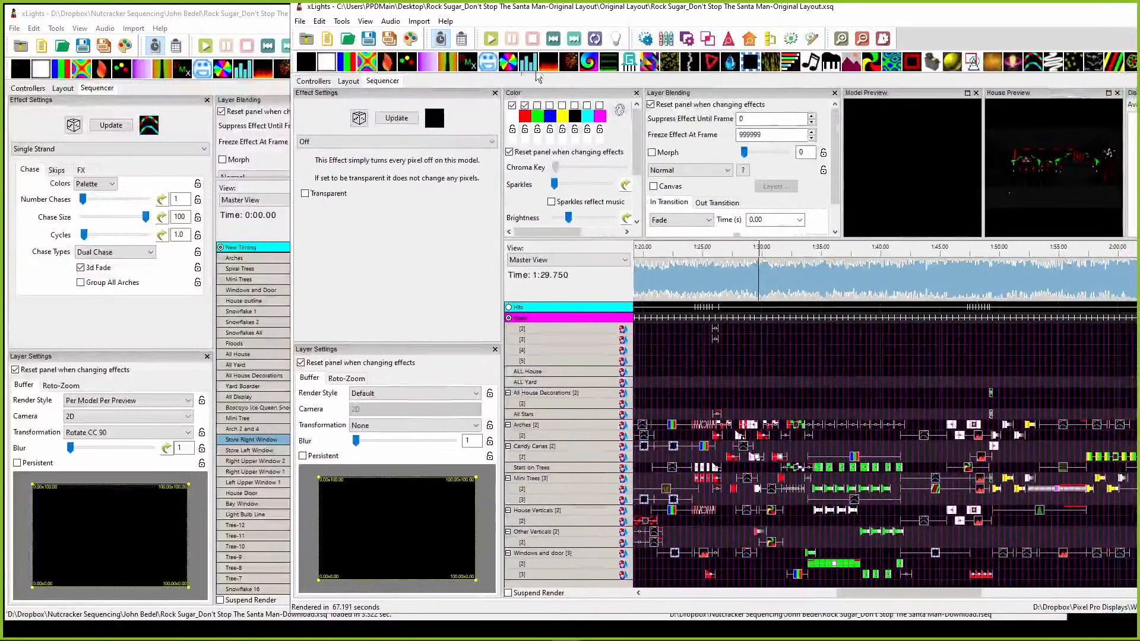
left_click(349, 82)
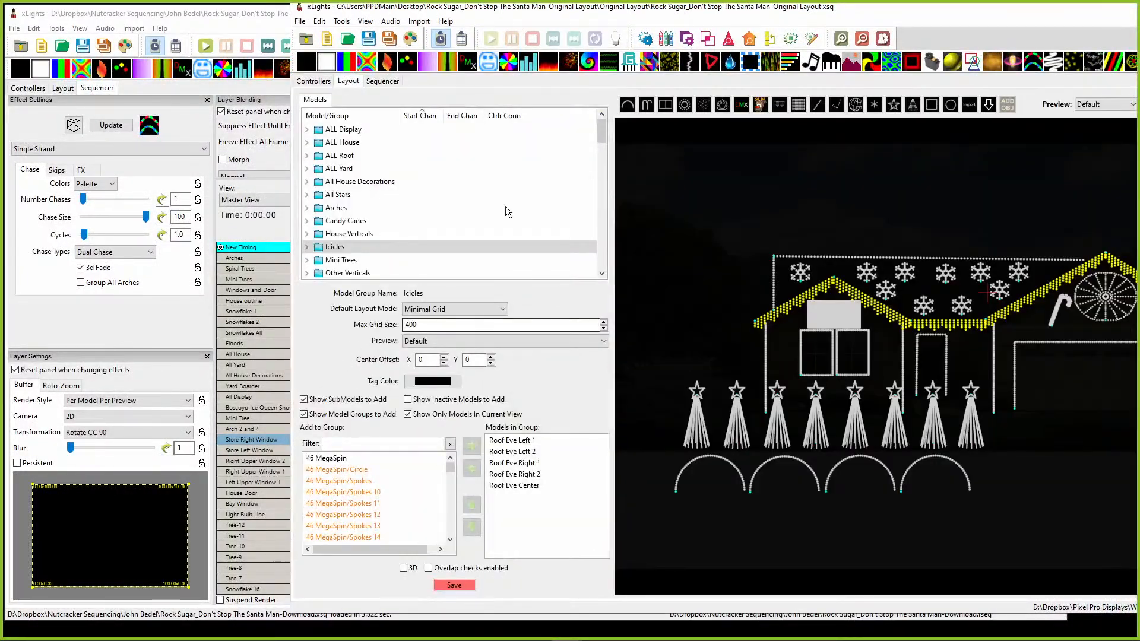
left_click(329, 130)
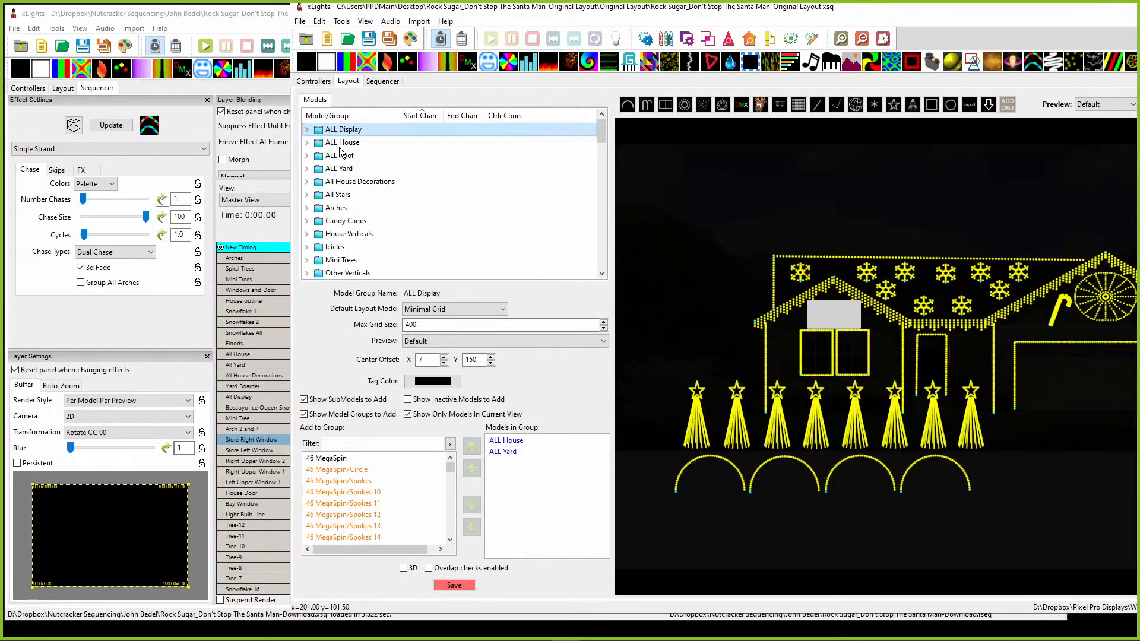
left_click(341, 146)
left_click(343, 157)
left_click(344, 169)
left_click(343, 183)
left_click(344, 208)
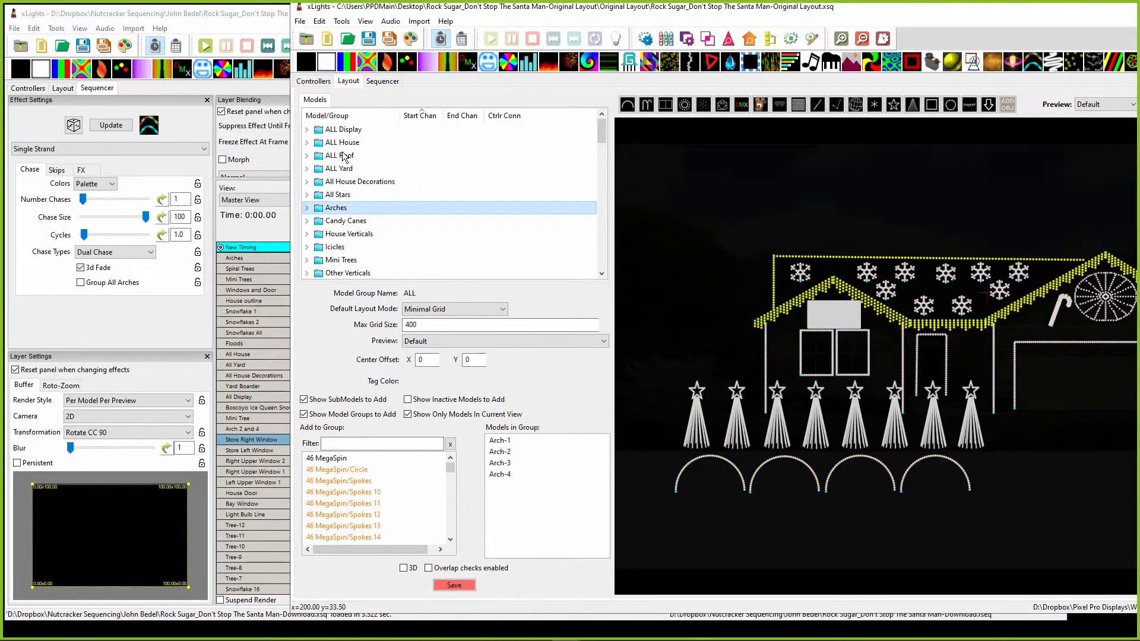
left_click(343, 156)
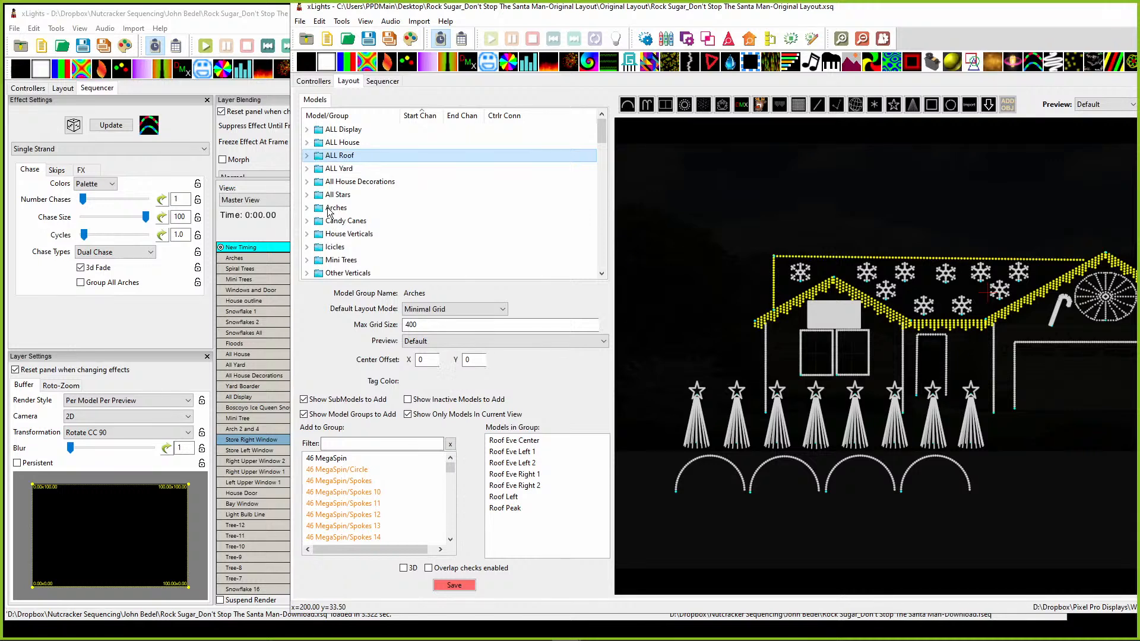
left_click(330, 209)
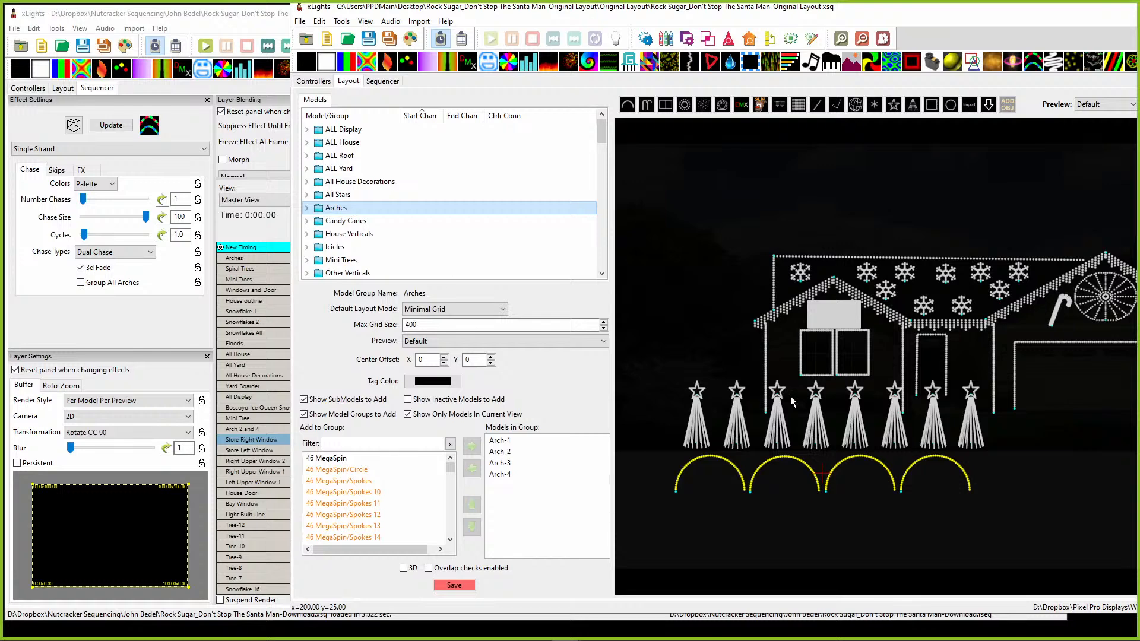
left_click_drag(656, 451, 1009, 527)
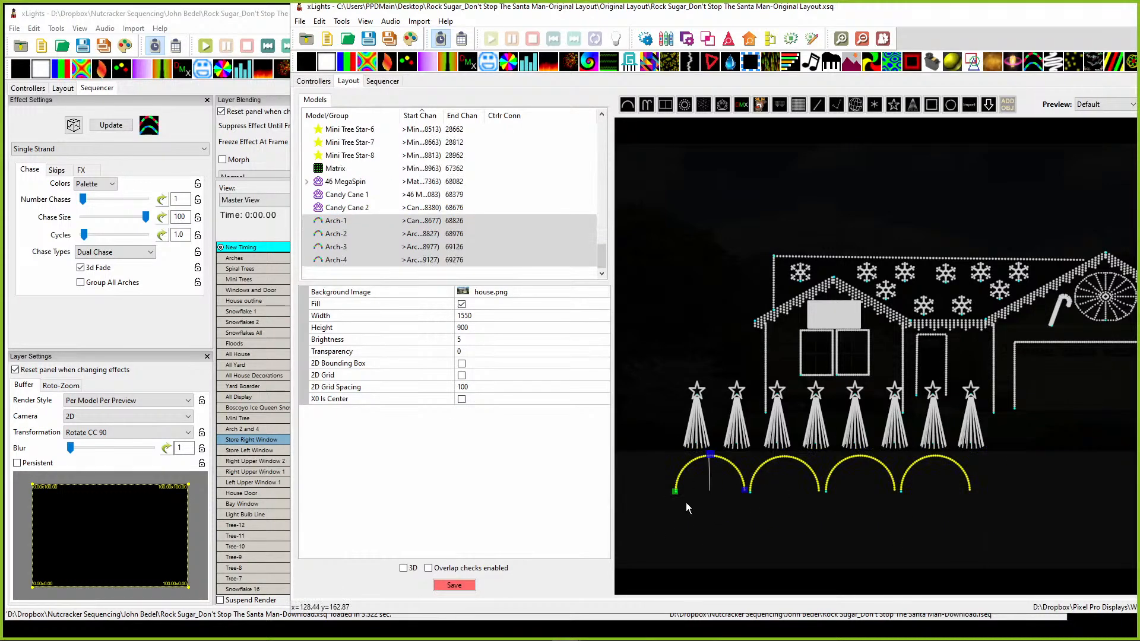
Step: In the customer's layout, examine the two yard arches and the All House Decorations and Arches groups
left_click(68, 90)
left_click_drag(549, 476, 787, 547)
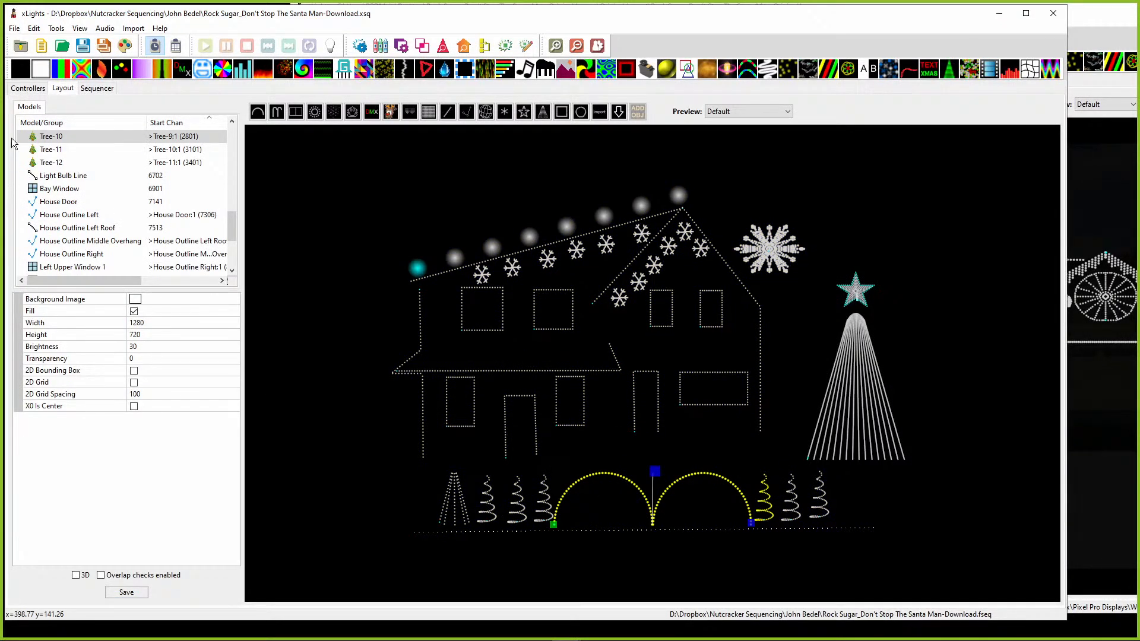
scroll(58, 153, "up", 5)
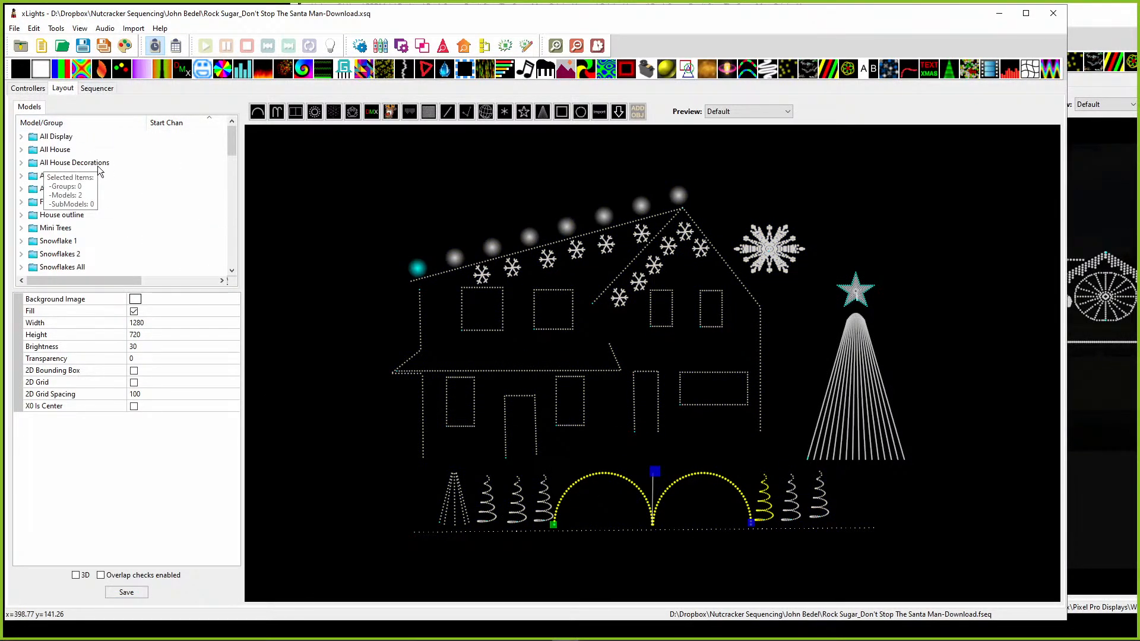
left_click(45, 163)
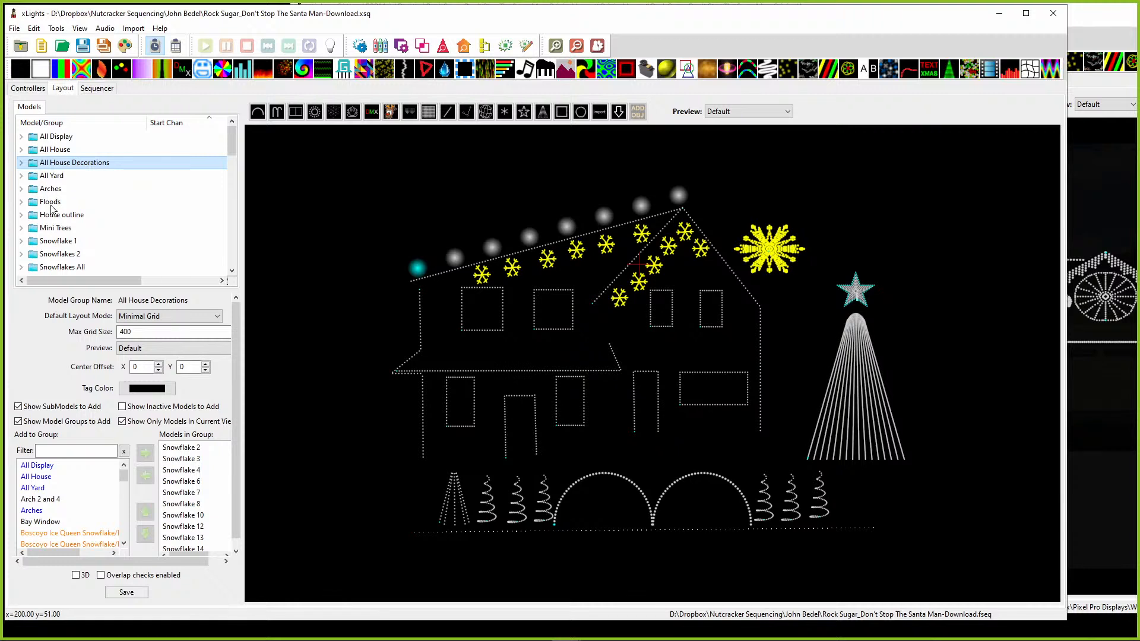
left_click(46, 189)
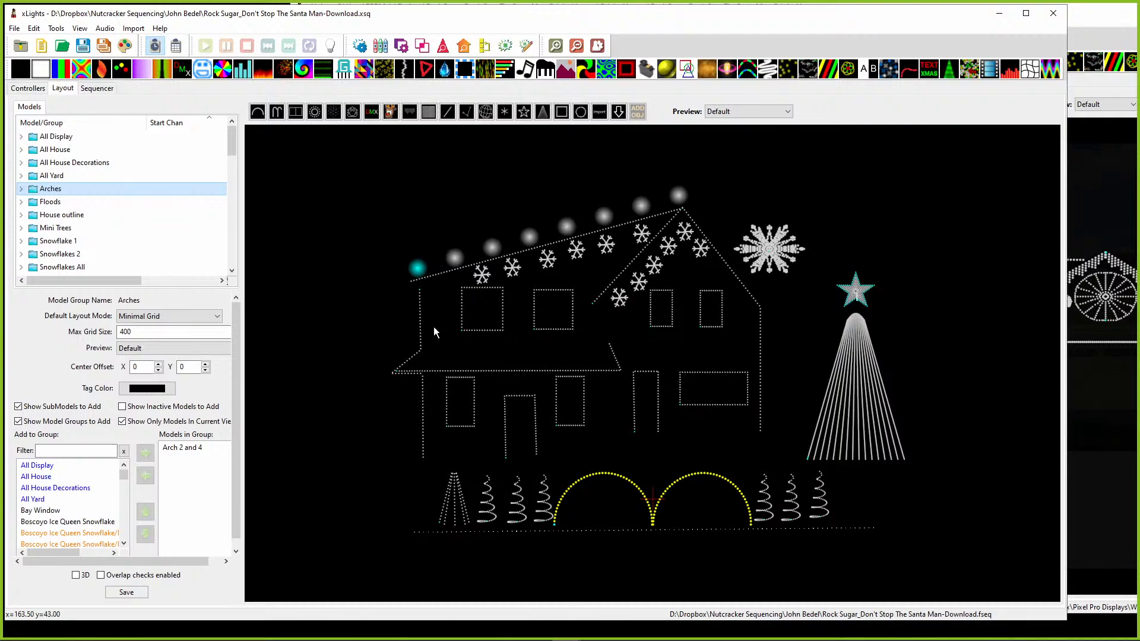
Step: Return to the Download sequence and start an effects import from the Rock Sugar_Don't Stop The Santa Man zip package on the Desktop
left_click(95, 90)
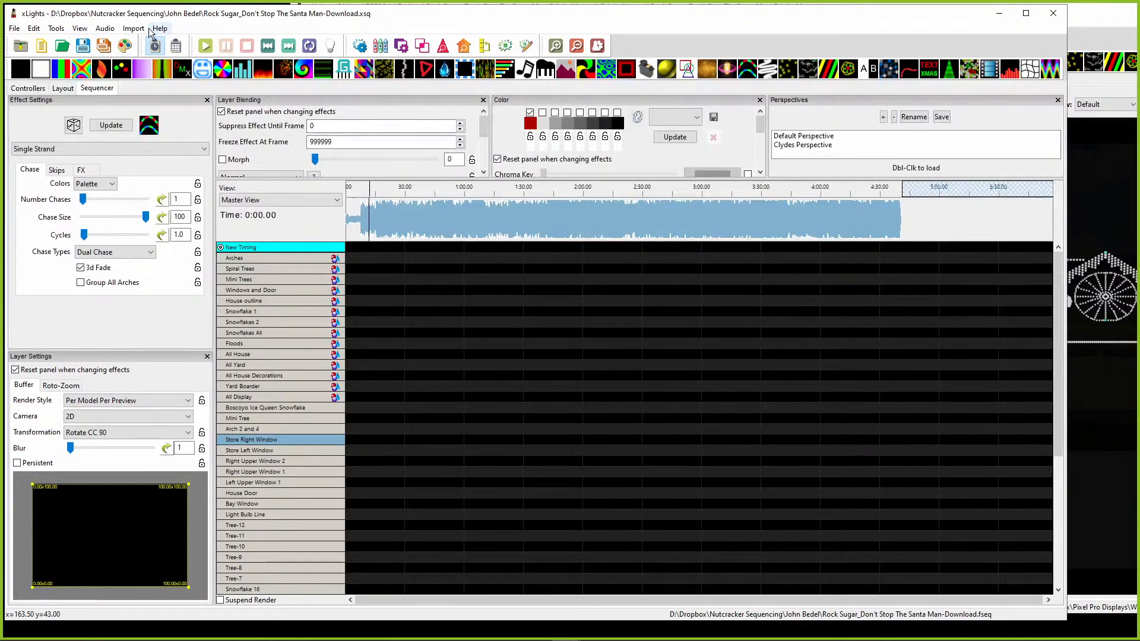
left_click(134, 28)
left_click(141, 42)
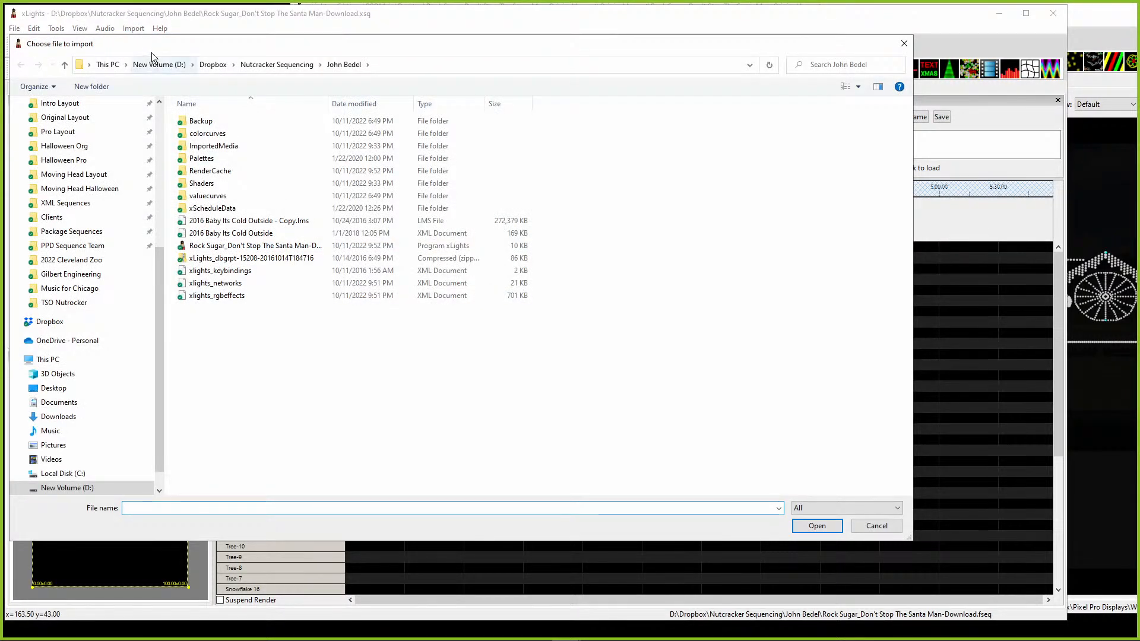
left_click_drag(152, 55, 232, 71)
scroll(174, 227, "up", 5)
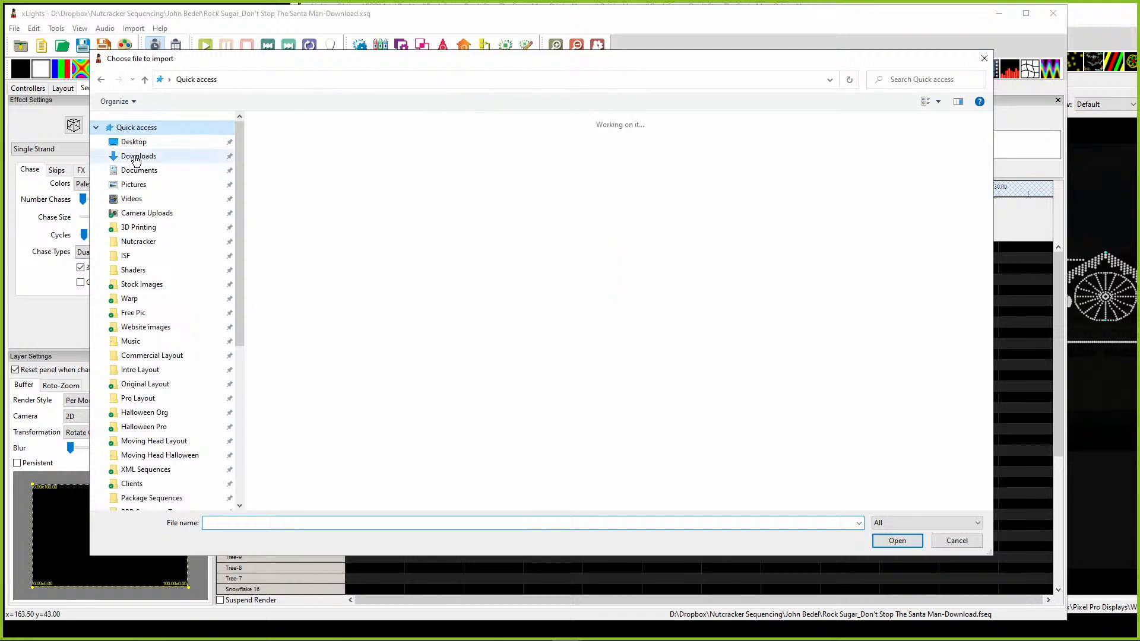
left_click(136, 156)
left_click(114, 140)
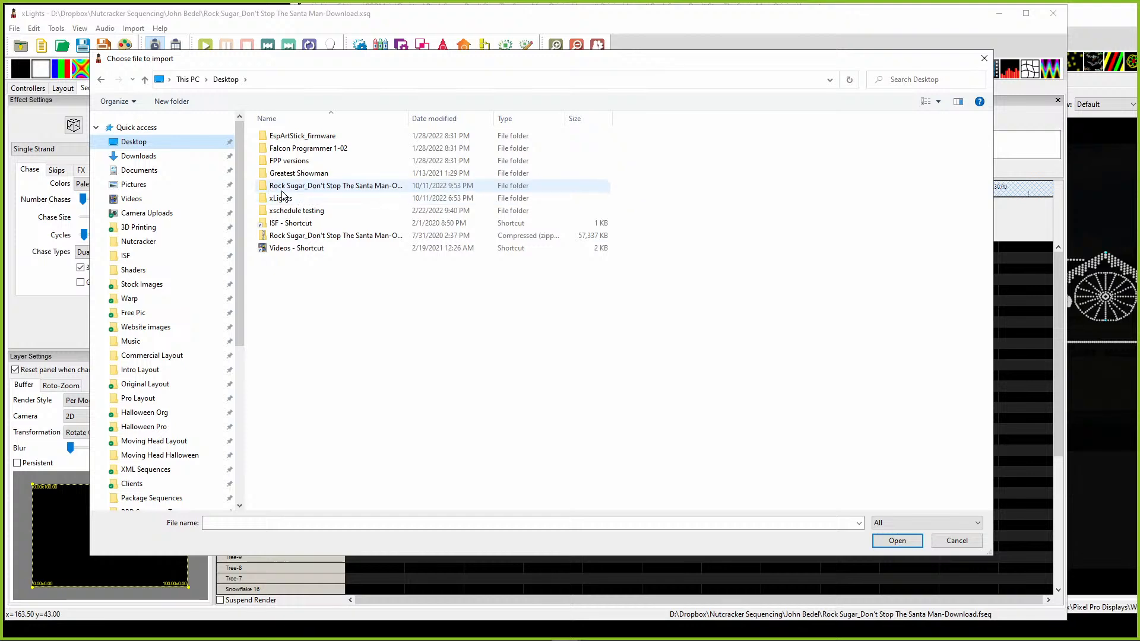
double_click(286, 236)
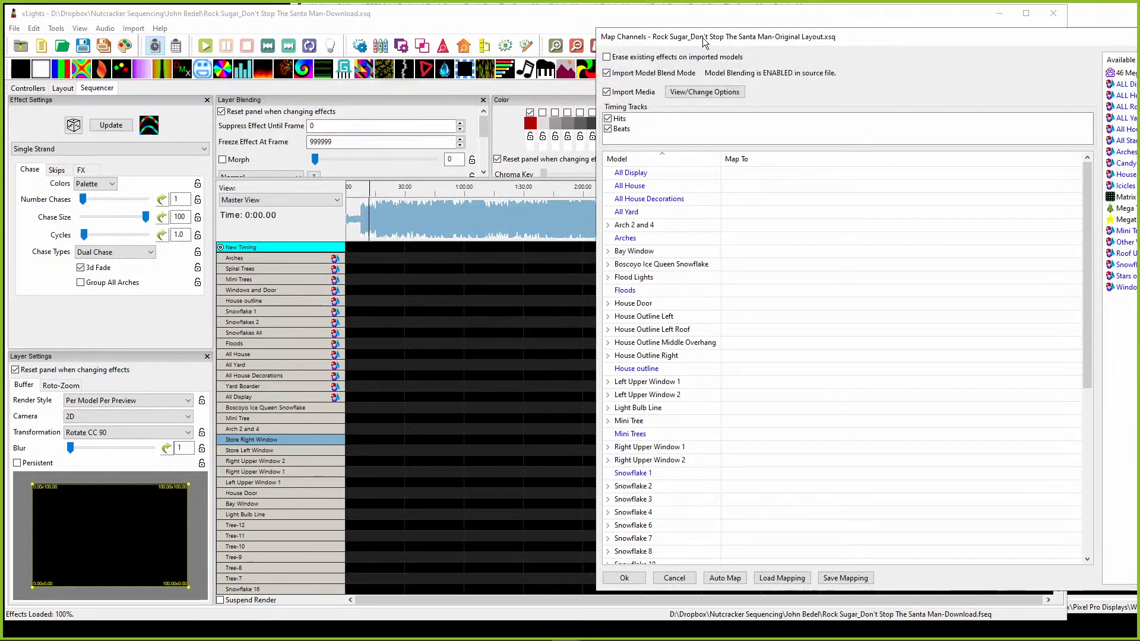
Step: Bring the Map Channels dialog fully into view and map the available ALL Display group to the customer's All Display group
left_click_drag(690, 13, 255, 16)
left_click_drag(153, 7, 426, 52)
left_click_drag(658, 62, 413, 42)
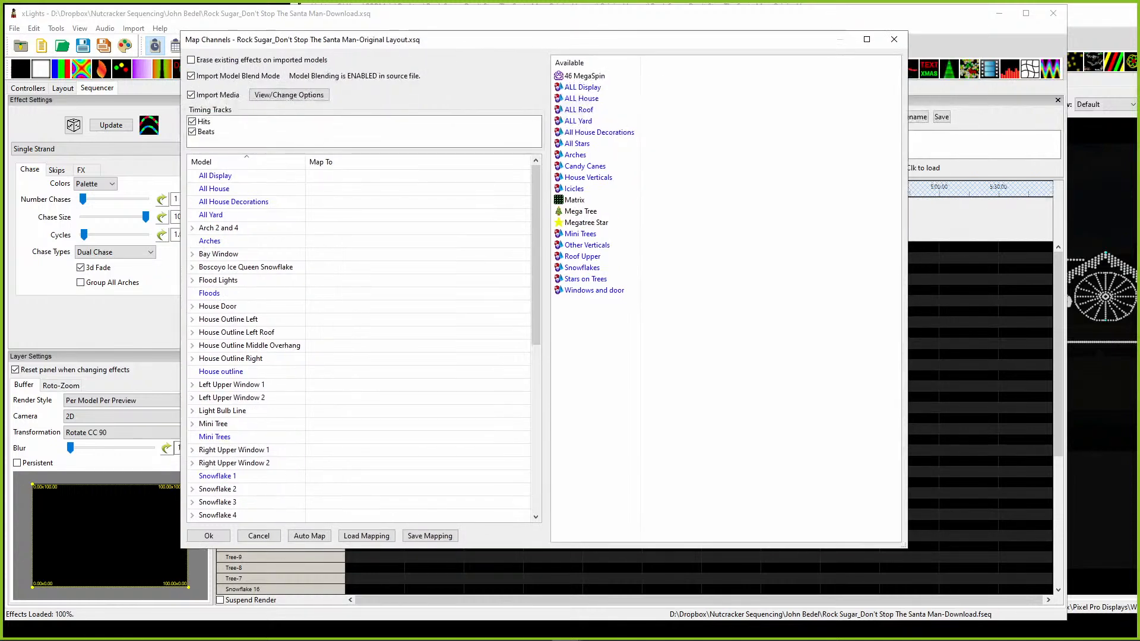
mouse_move(1139, 46)
left_mouse_down()
mouse_move(282, 27)
mouse_move(1139, 27)
left_mouse_up()
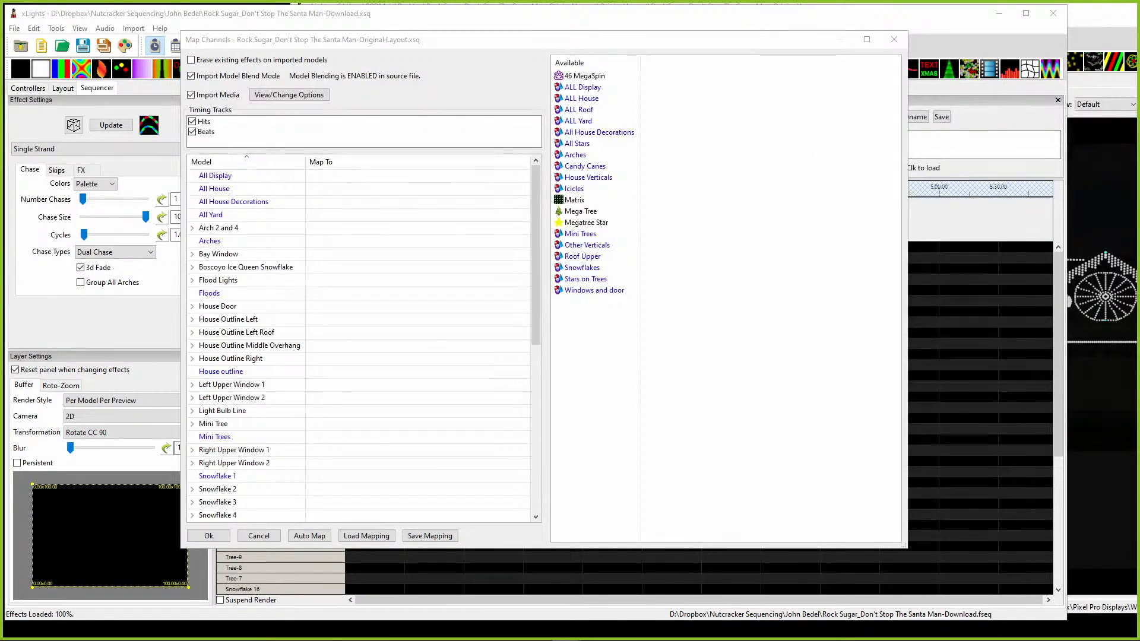
left_click(582, 87)
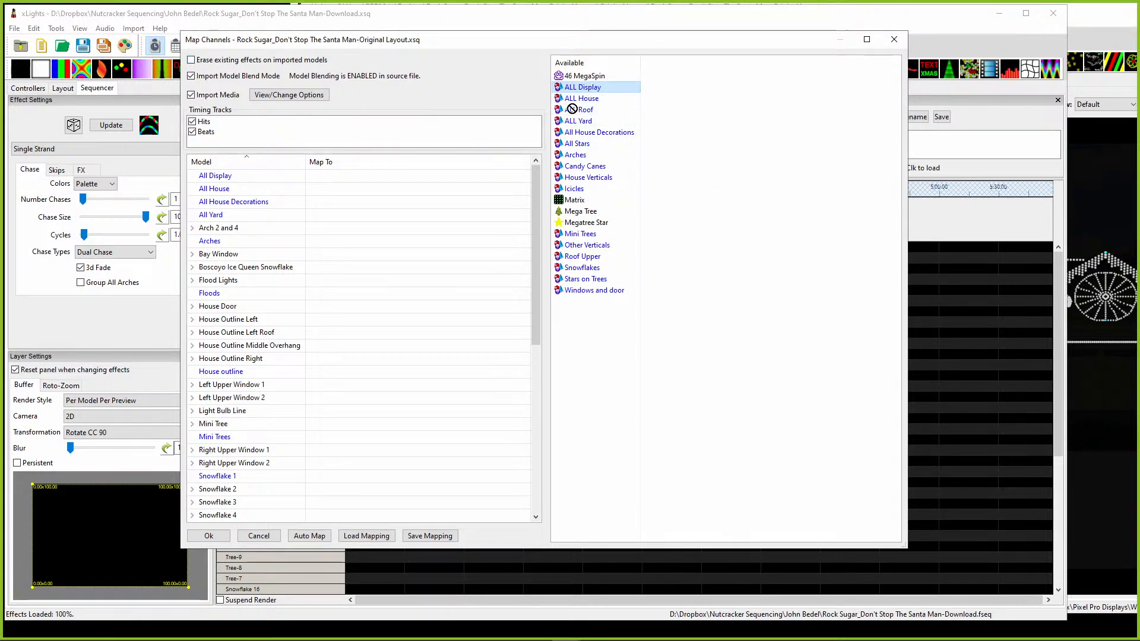
left_click_drag(557, 132, 327, 173)
left_click_drag(221, 185, 316, 180)
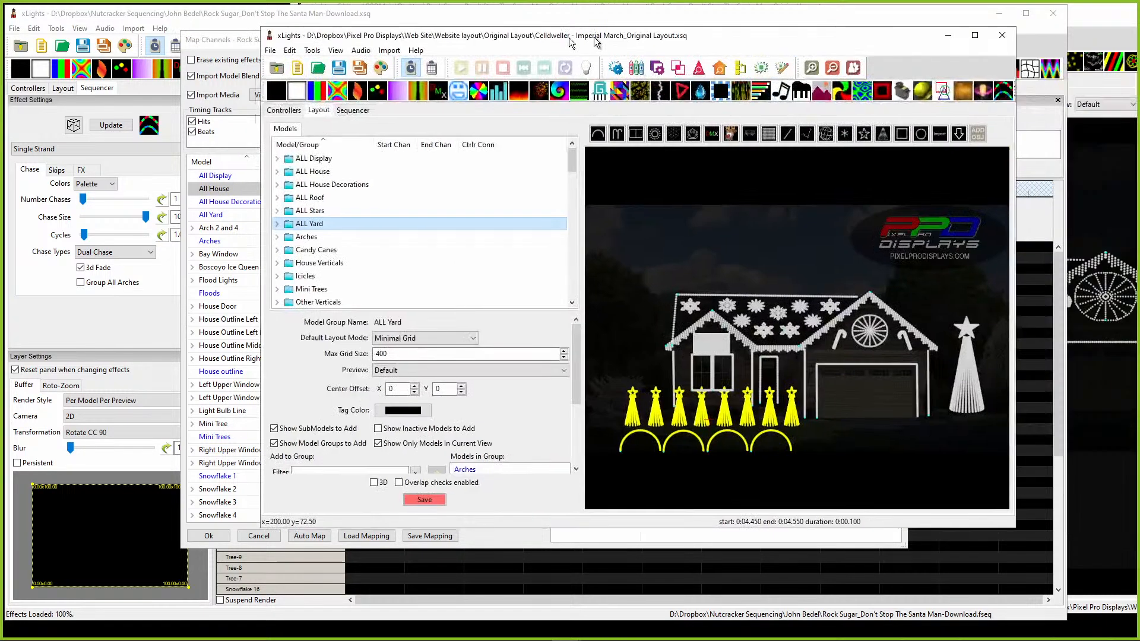
Step: Check which props the ALL Display group covers in the Imperial March original layout window, then return to the channel mapping list
left_click_drag(594, 36, 563, 51)
left_click(310, 174)
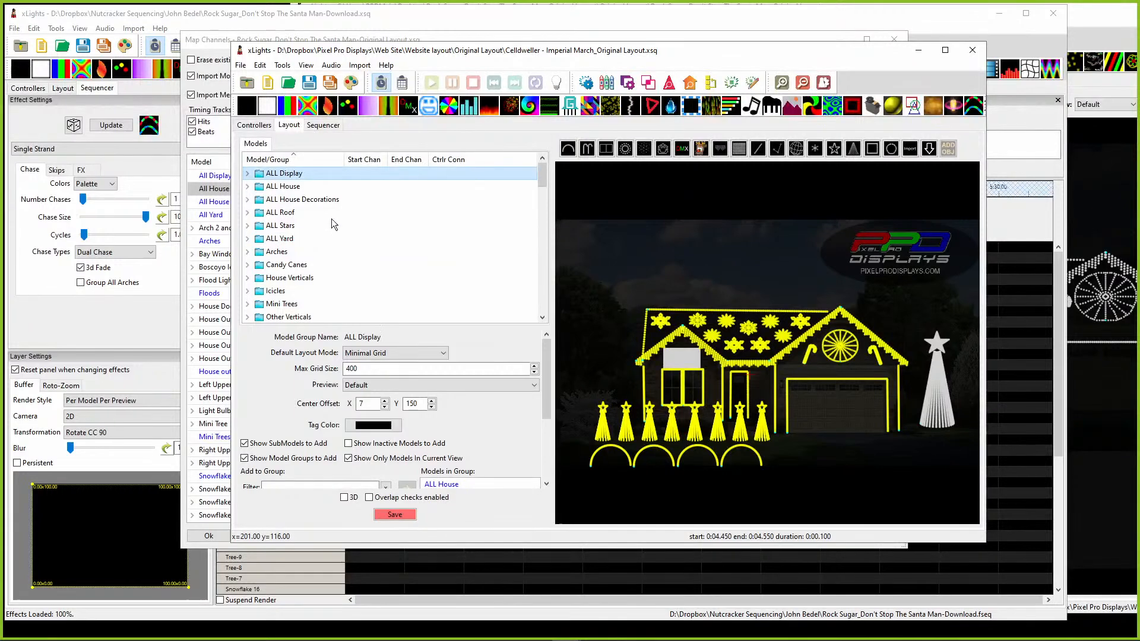
left_click_drag(490, 51, 1138, 42)
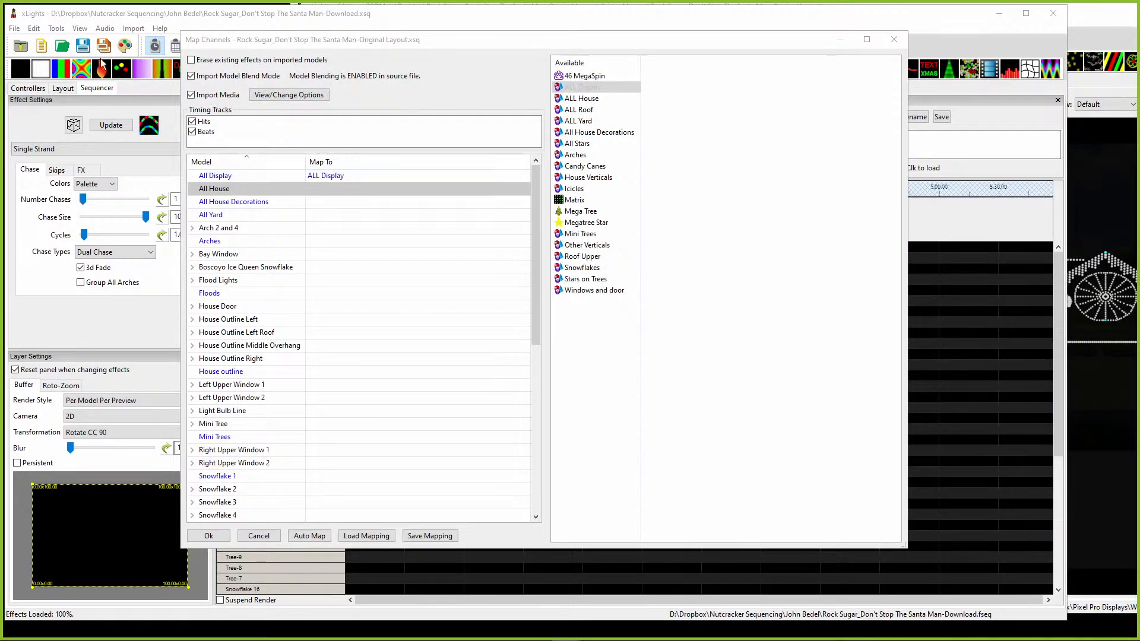
left_click(70, 90)
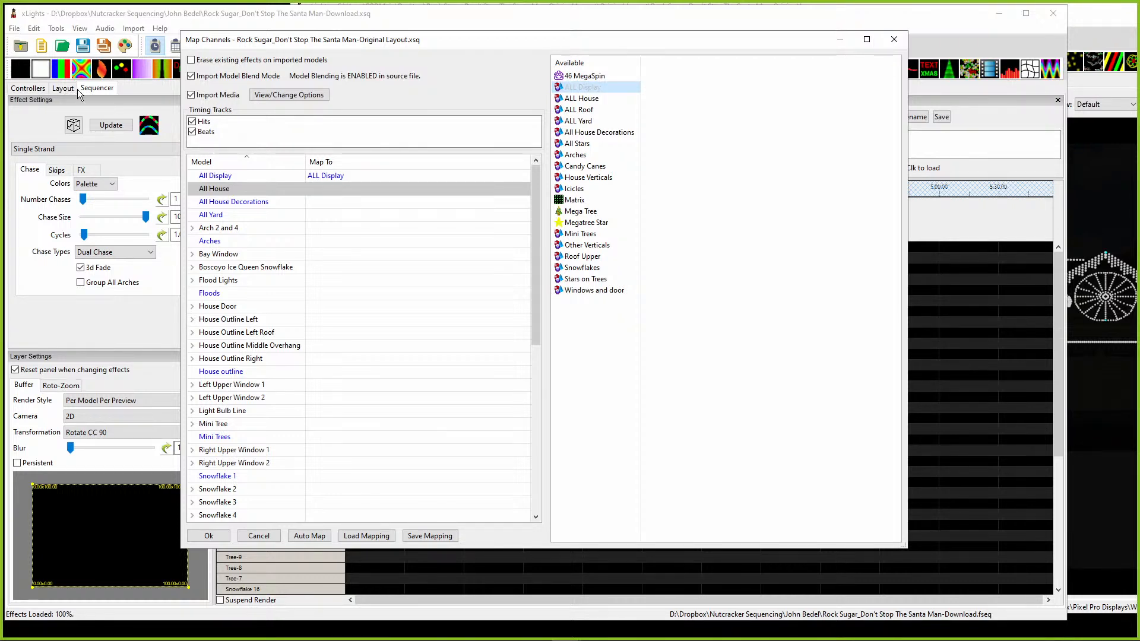
scroll(322, 204, "down", 2)
scroll(312, 279, "up", 2)
Step: Save the mapping in the Desktop folder Rock Sugar_Don't Stop The Santa Man-Original Layout, adding RS to the suggested file name mapping
left_click(422, 539)
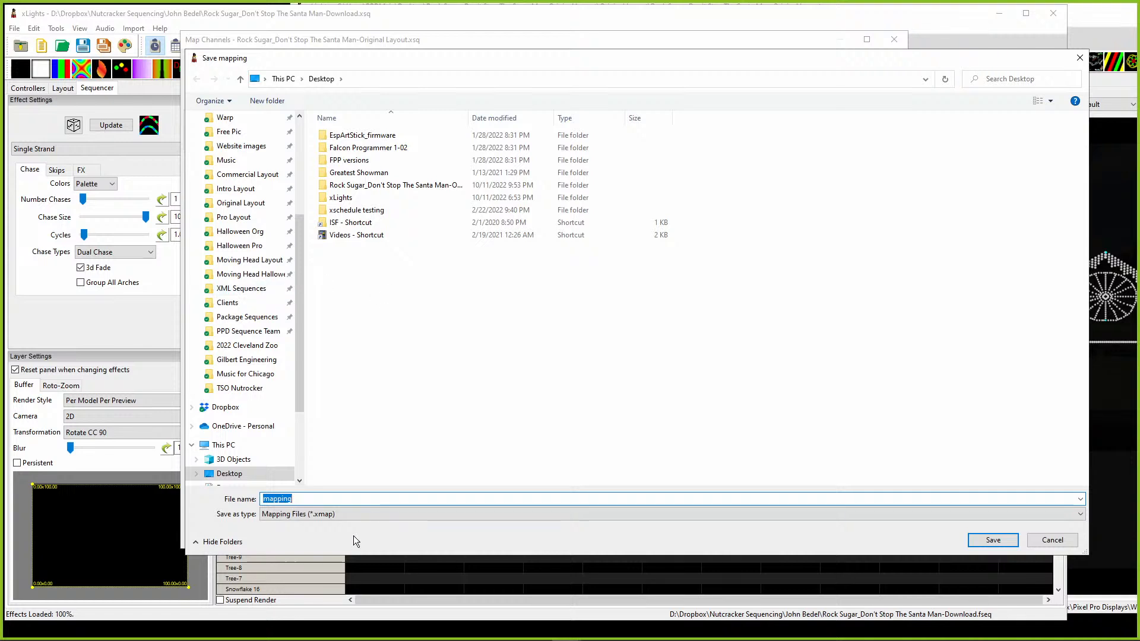
left_click(279, 499)
double_click(337, 186)
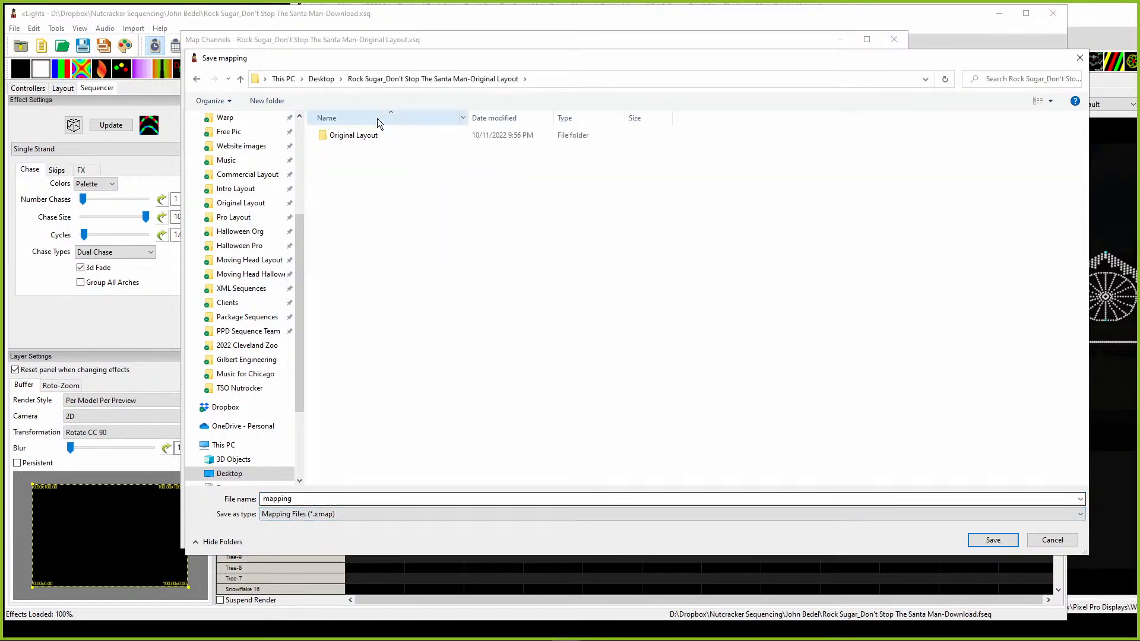
double_click(338, 501)
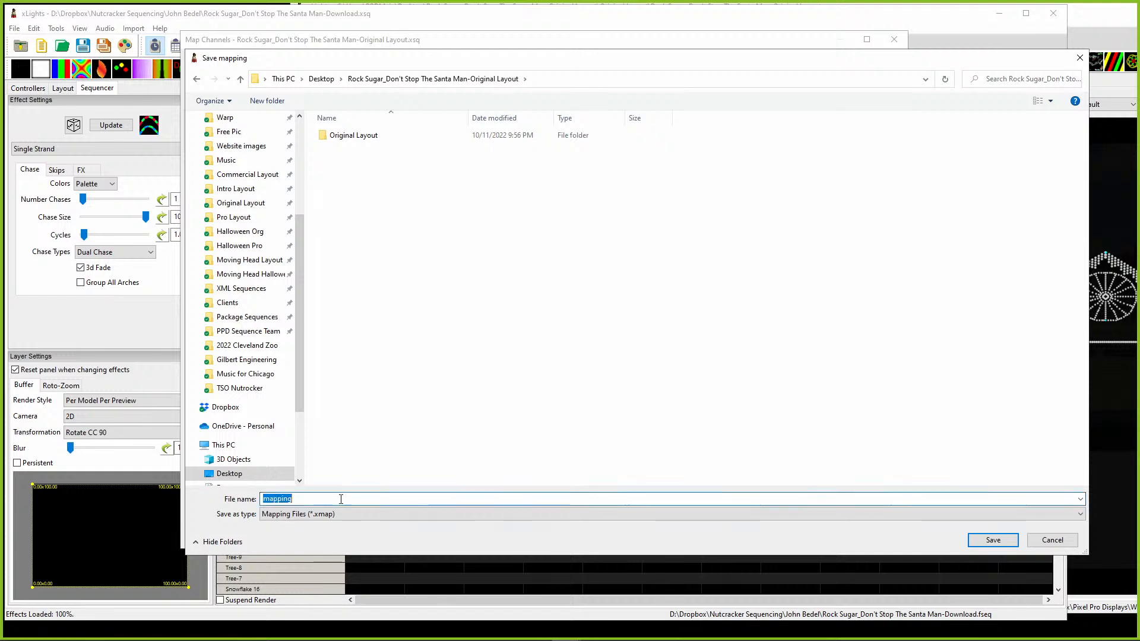
key("End")
type("RS")
key("Return")
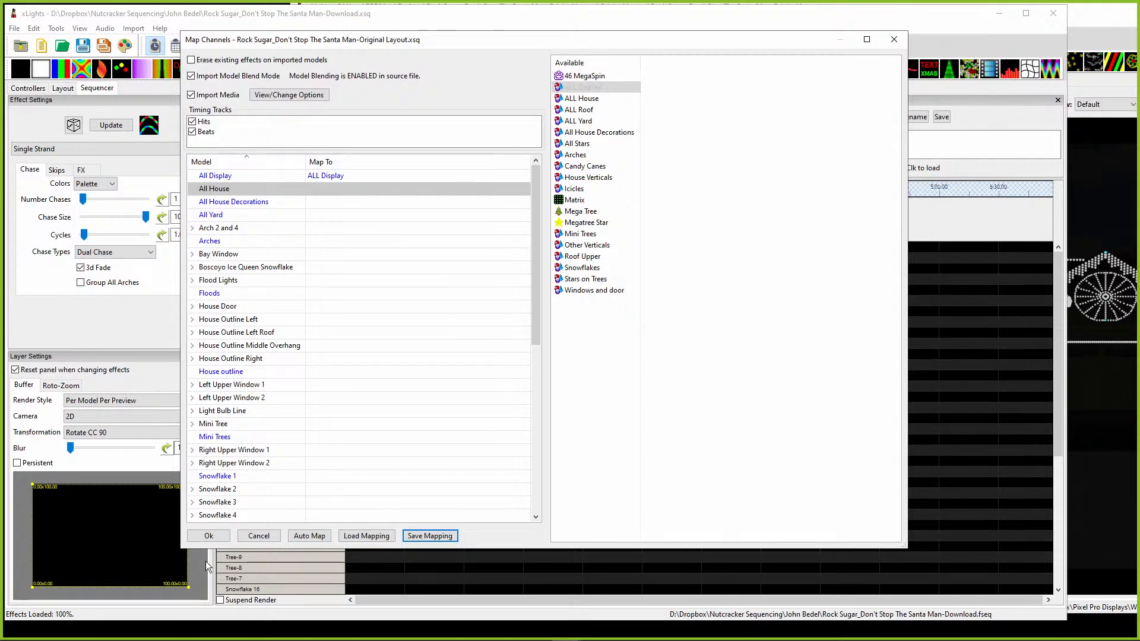
Step: Import the effects with the All Display mapping and enlarge the timeline around the start of the song
left_click(320, 178)
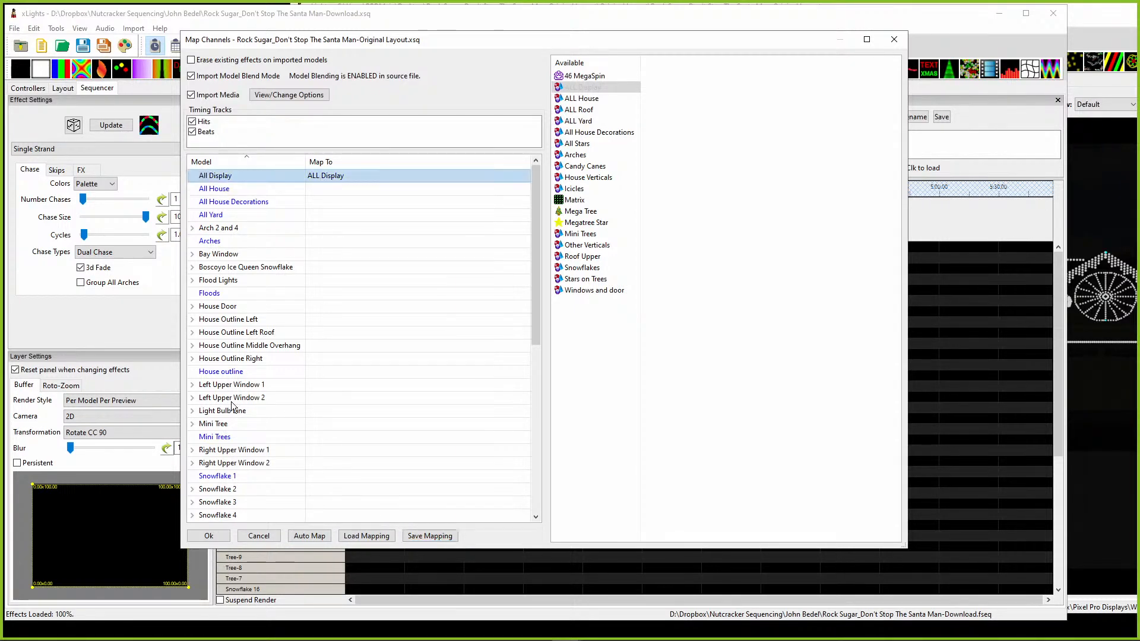
left_click(202, 536)
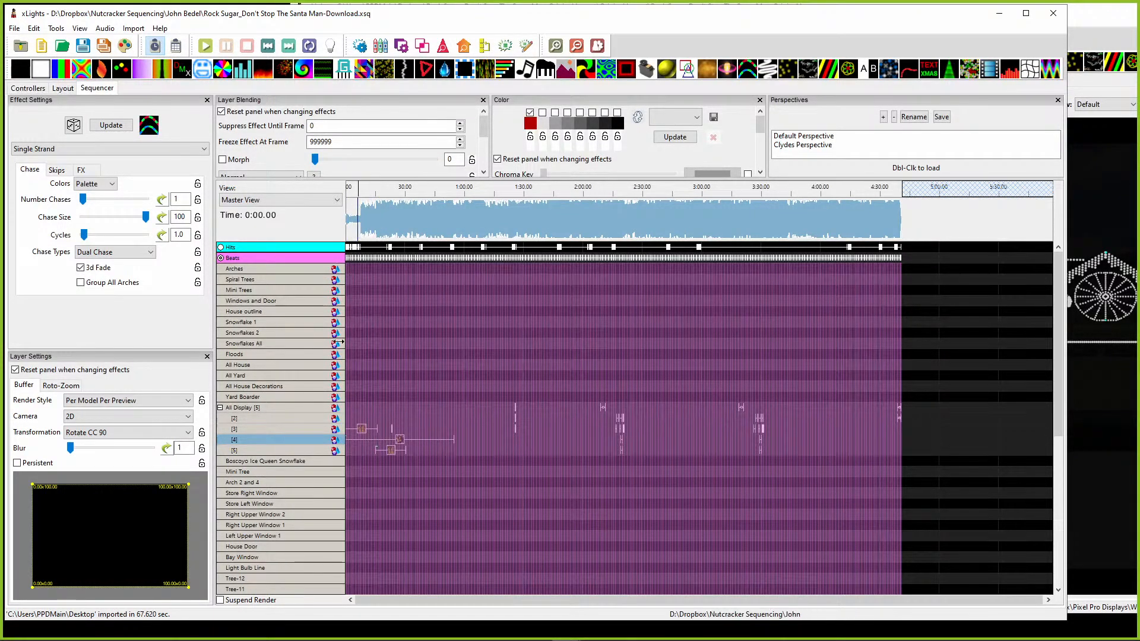
scroll(352, 290, "up", 2)
scroll(351, 432, "up", 1)
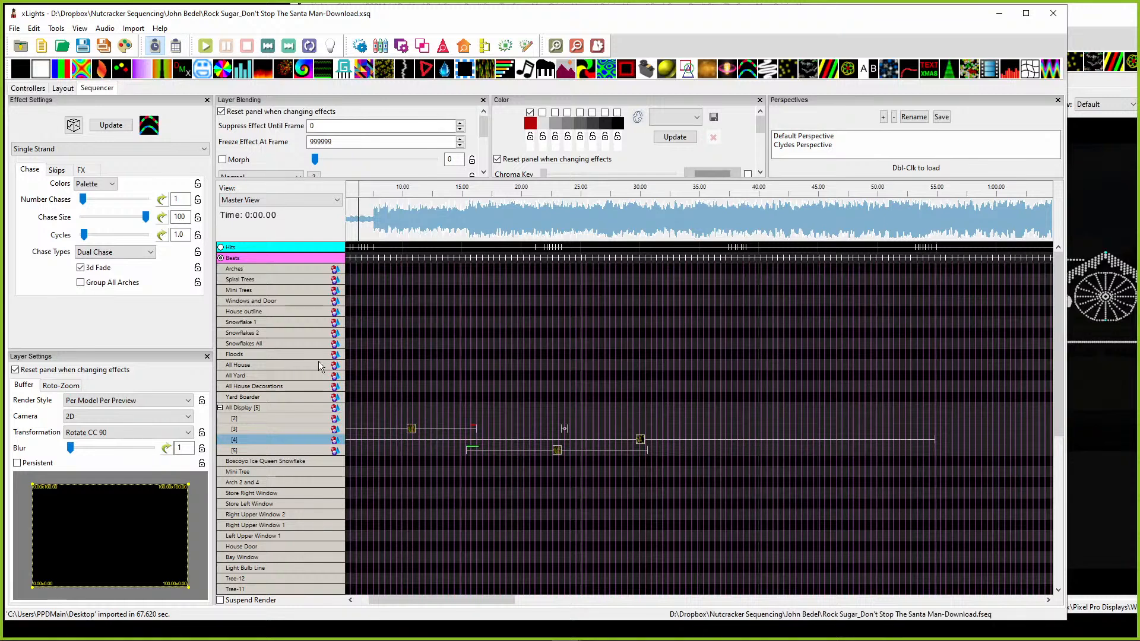
Step: Start another effects import using the compressed Rock Sugar_Don't Stop The Santa Man package on the Desktop as the source
scroll(441, 425, "down", 2)
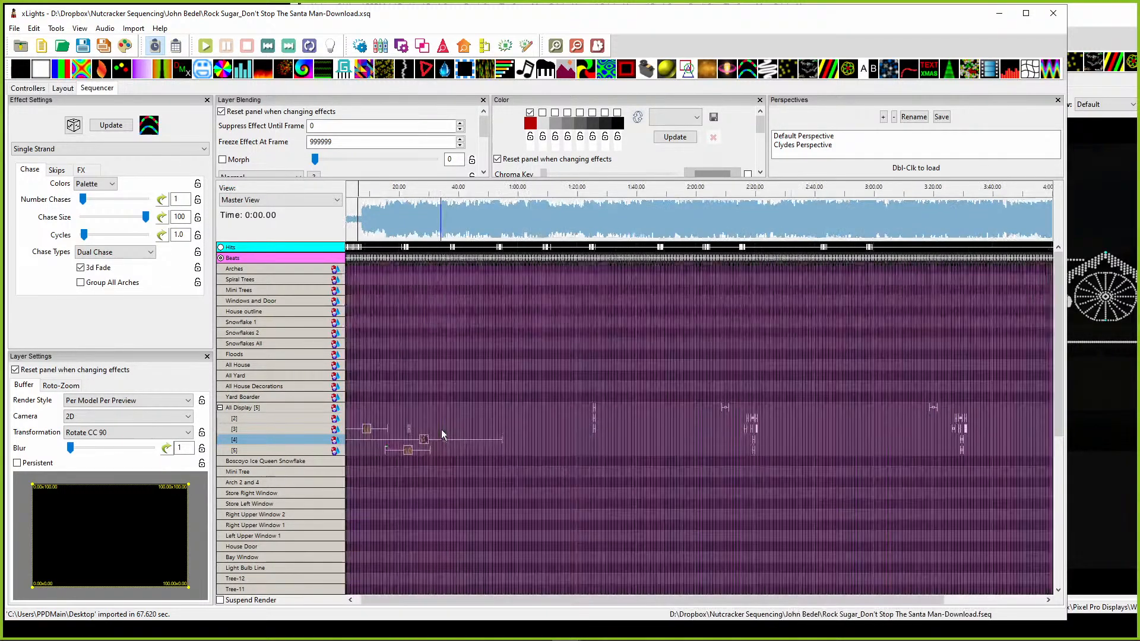
scroll(442, 433, "down", 1)
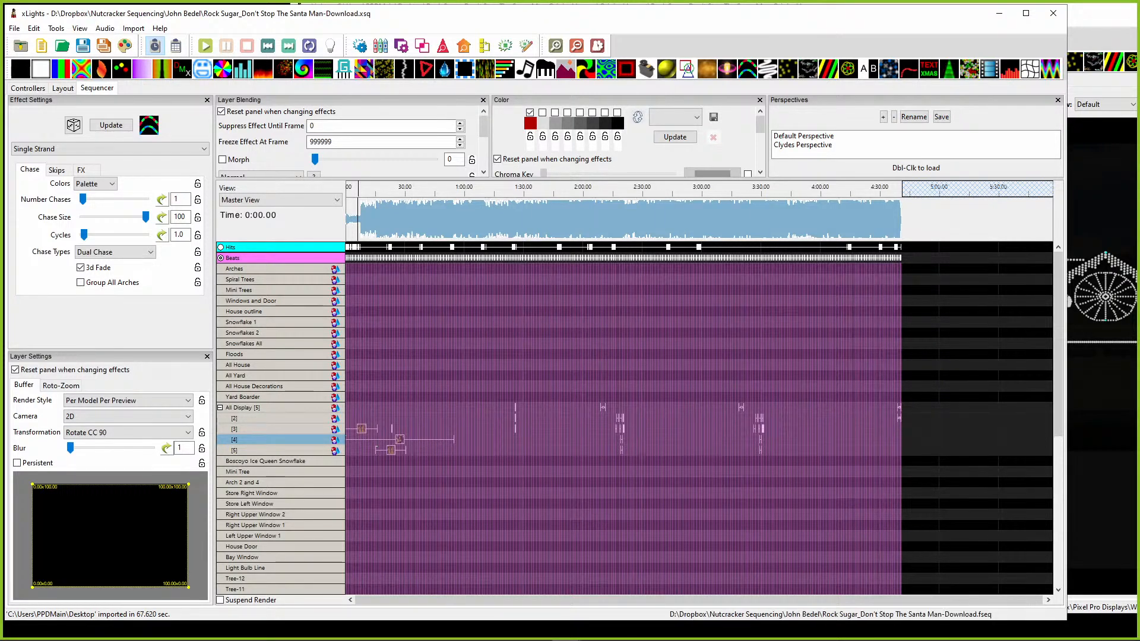
left_click(134, 29)
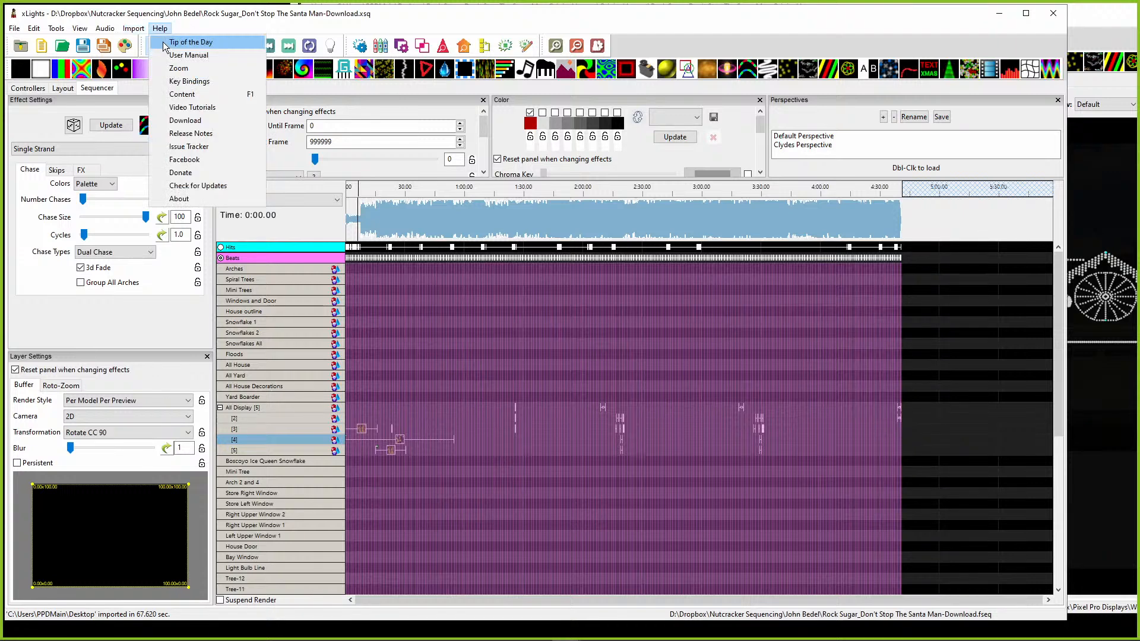
left_click(159, 42)
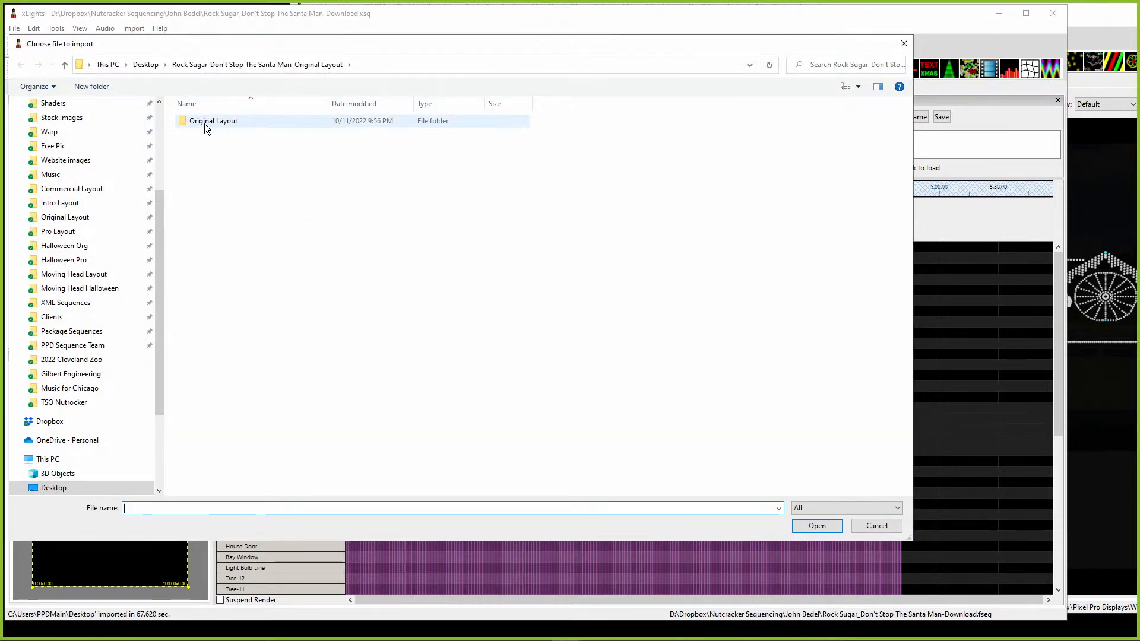
left_click(138, 67)
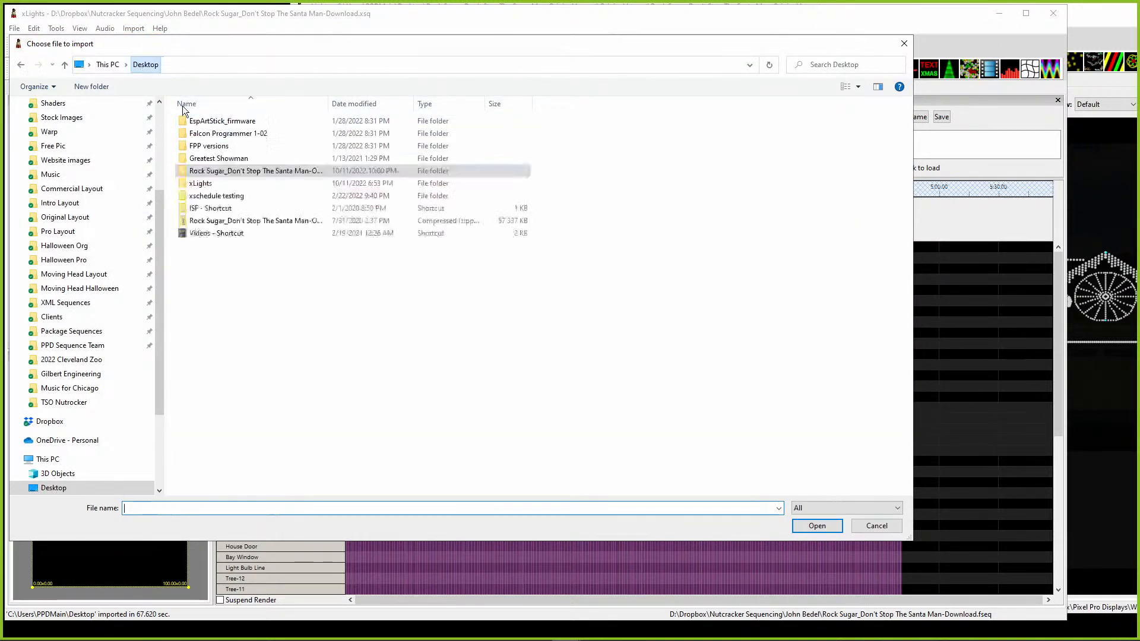
double_click(190, 220)
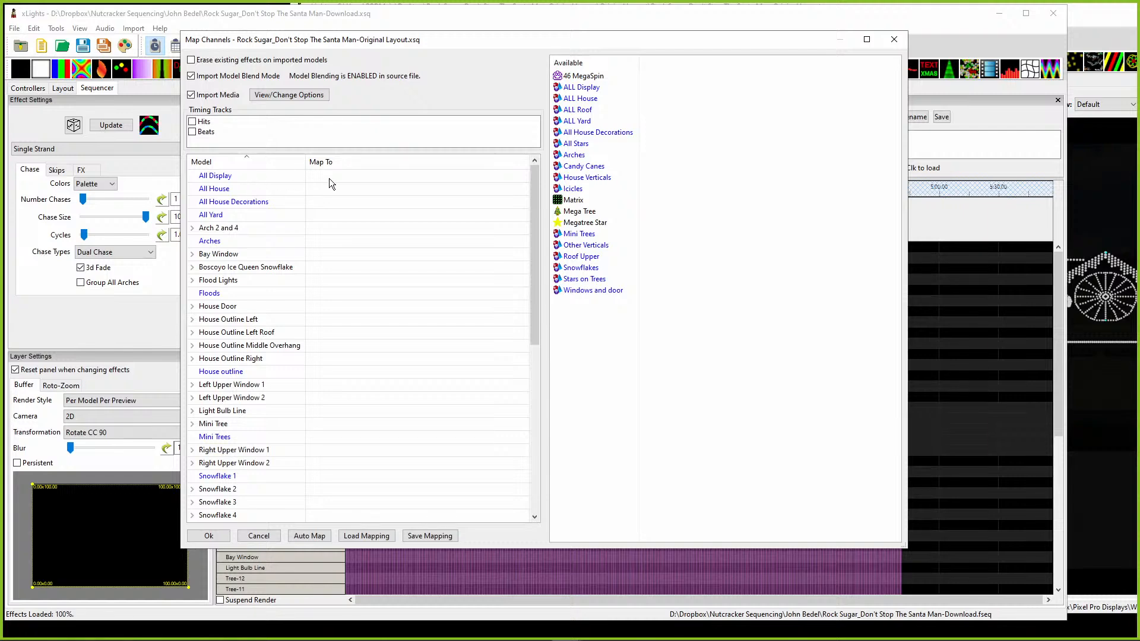
Step: Load the saved mapping RS.xmap from the Desktop folder Rock Sugar_Don't Stop The Santa Man-Original Layout into the channel mapping
left_click(568, 102)
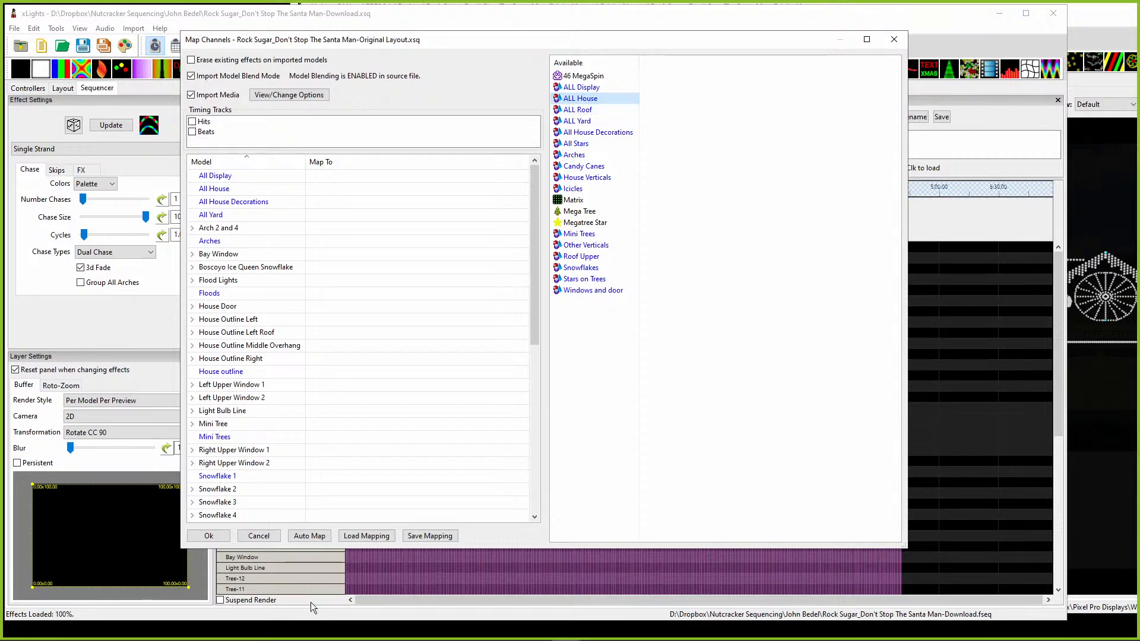
left_click(365, 536)
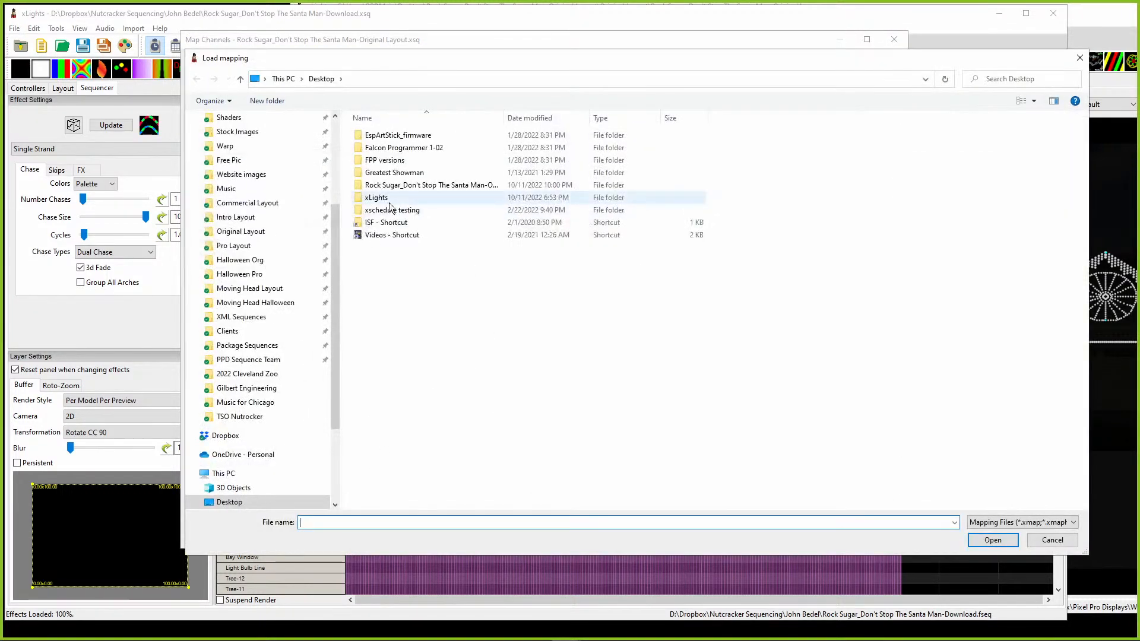
scroll(229, 153, "up", 4)
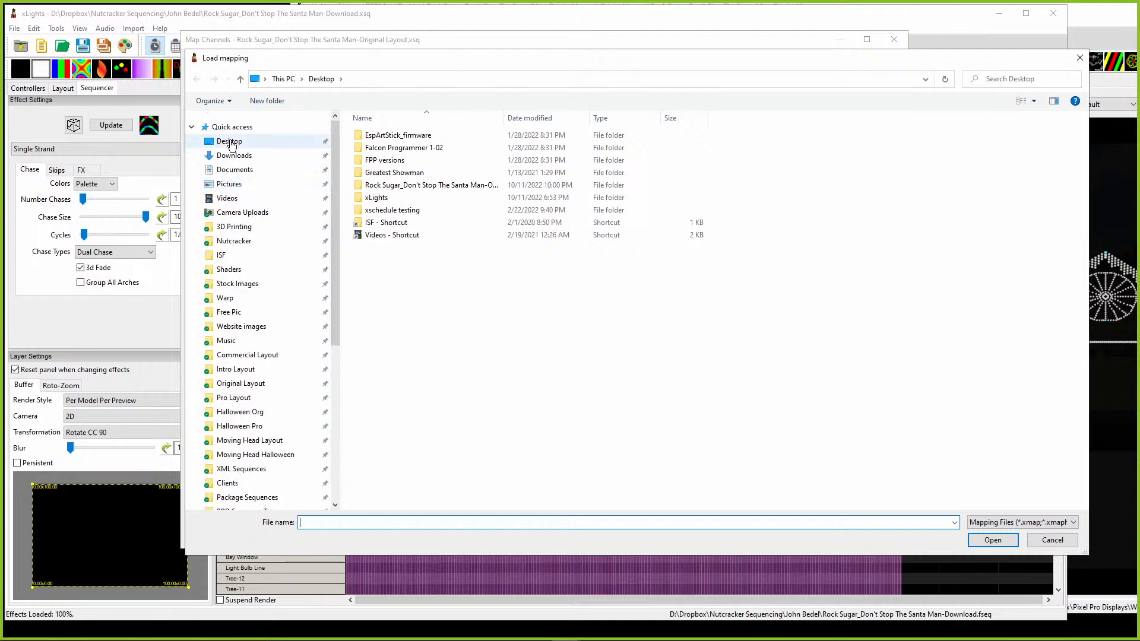
left_click(229, 141)
left_click(367, 186)
double_click(366, 188)
double_click(361, 147)
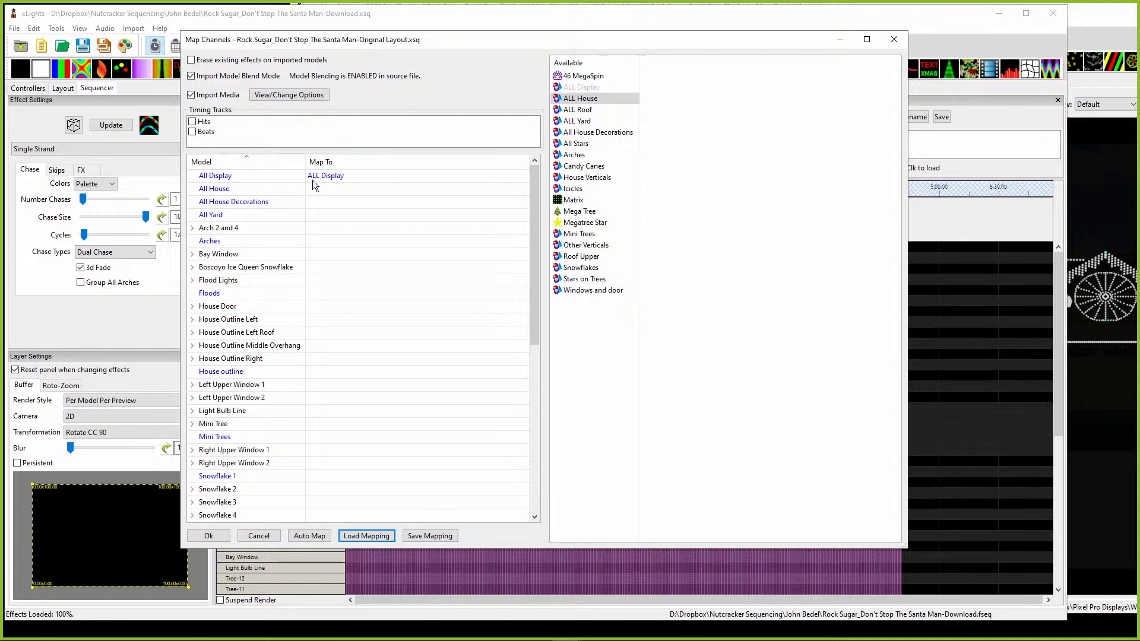
Step: Map the available ALL House group to the customer's All House group and save over the existing mapping RS.xmap
left_click_drag(566, 109, 308, 191)
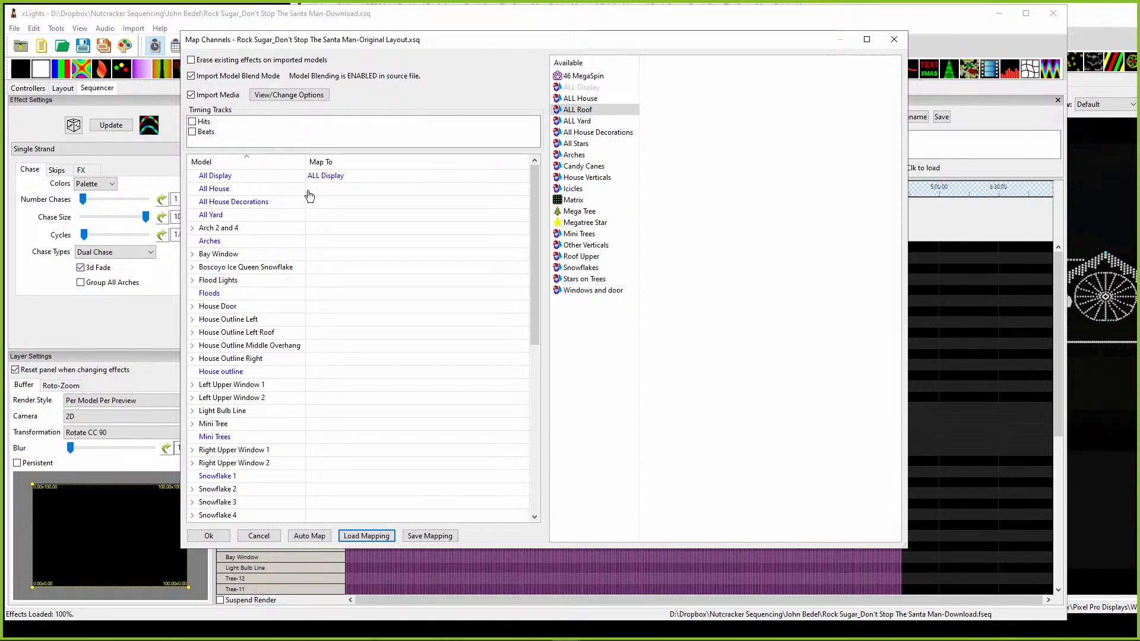
left_click_drag(461, 187, 326, 189)
left_click(419, 532)
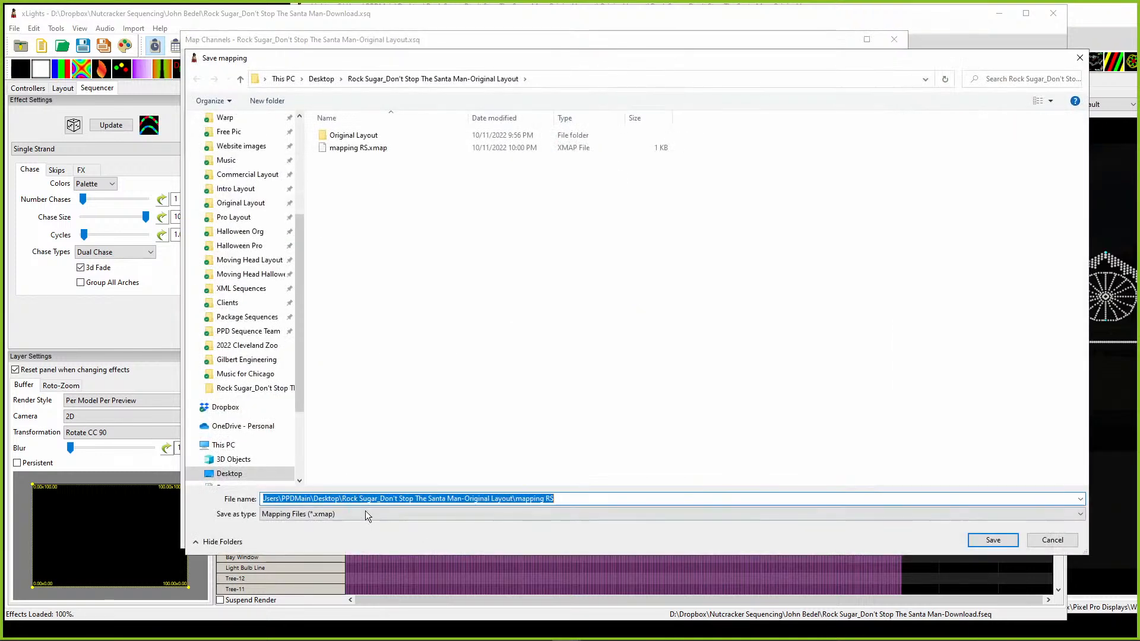
left_click(974, 537)
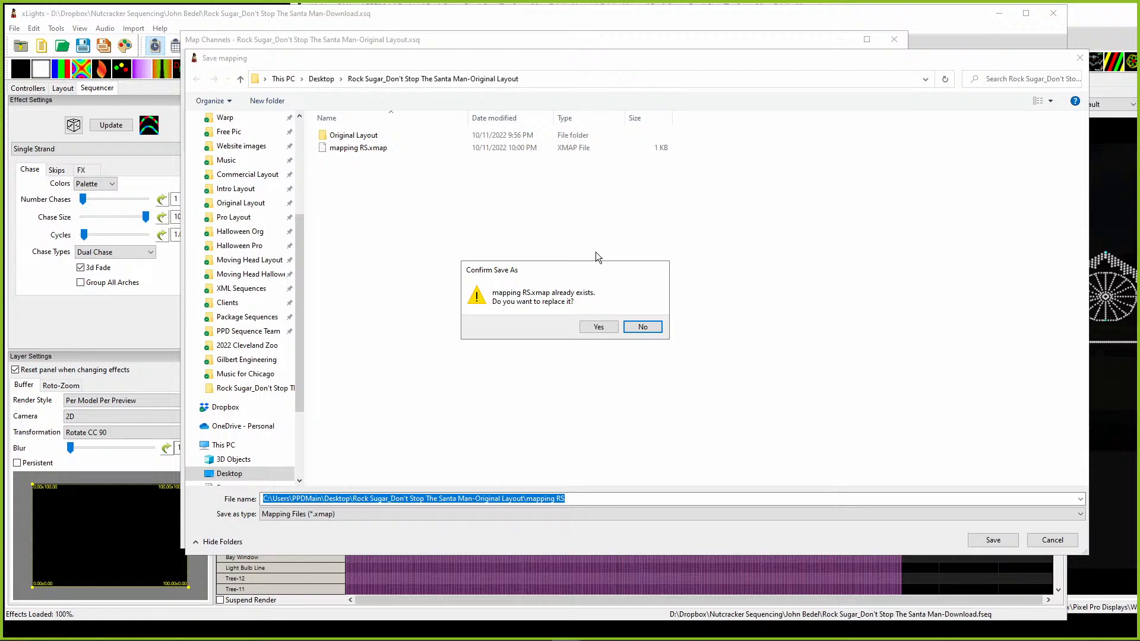
left_click(594, 328)
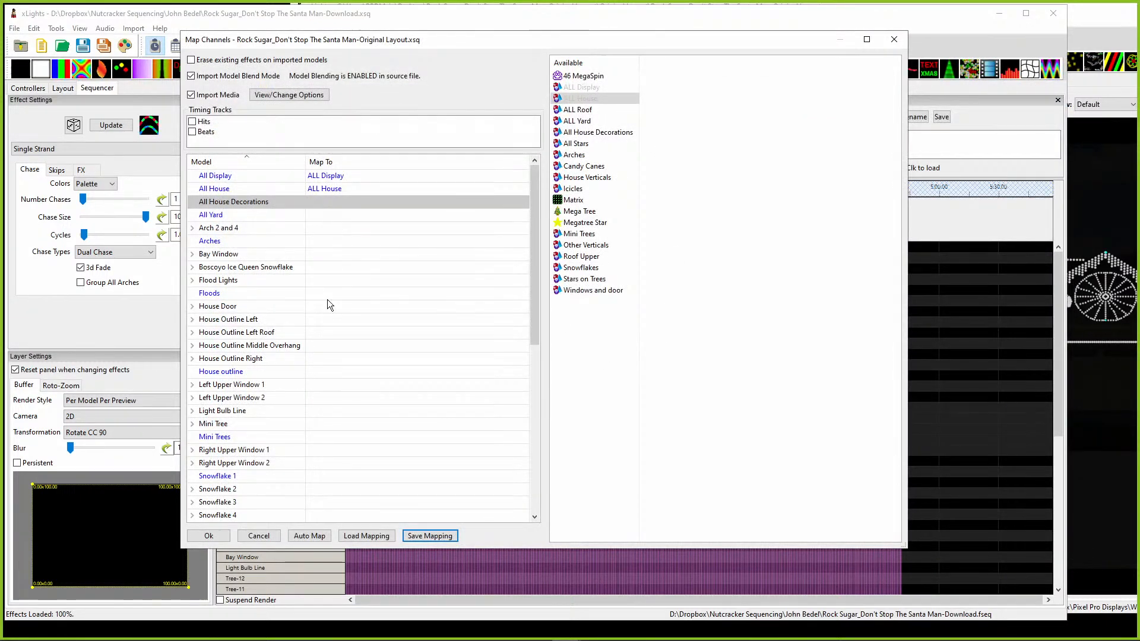
Step: Import the effects with the All Display and All House mappings and inspect the All House effects between about 20 and 23 seconds
left_click(204, 536)
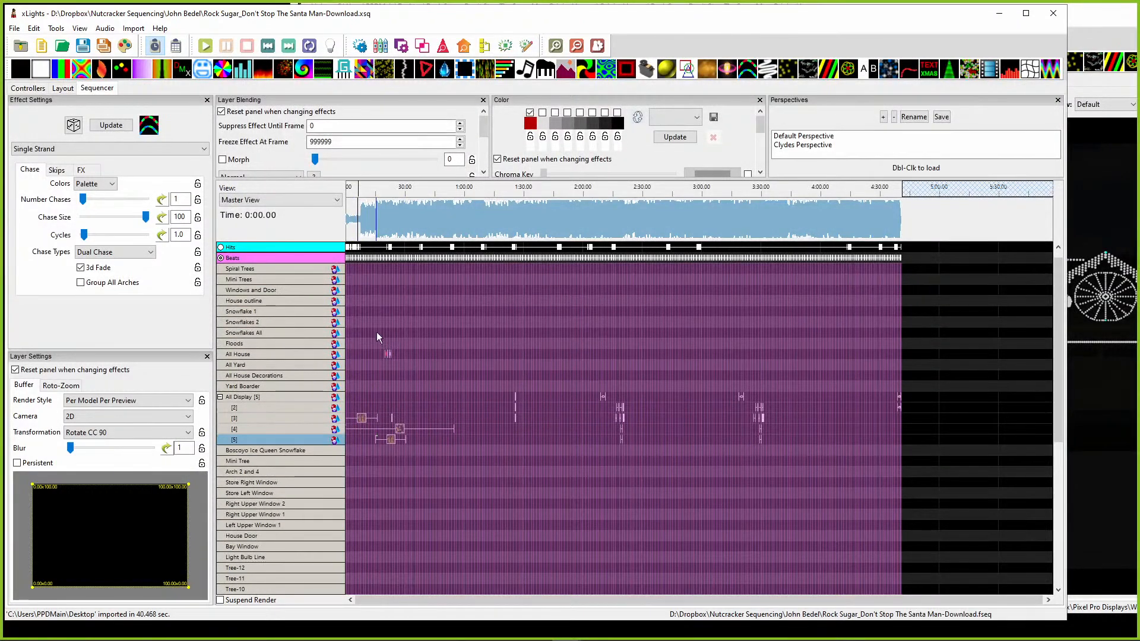
left_click(375, 209)
scroll(375, 209, "up", 8)
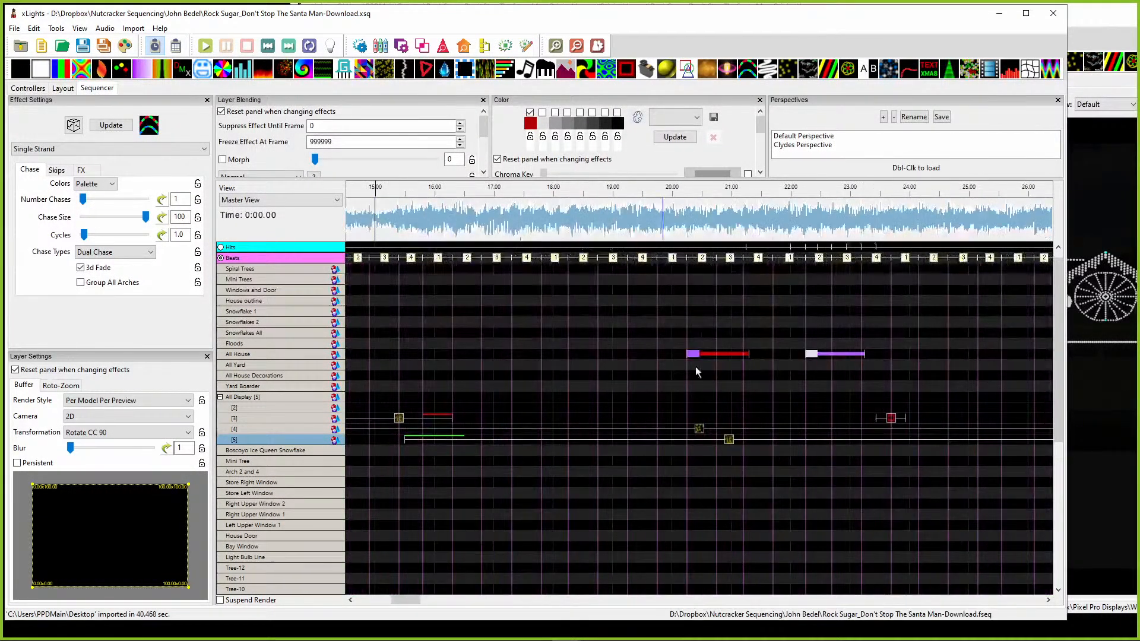
left_click_drag(853, 378, 444, 332)
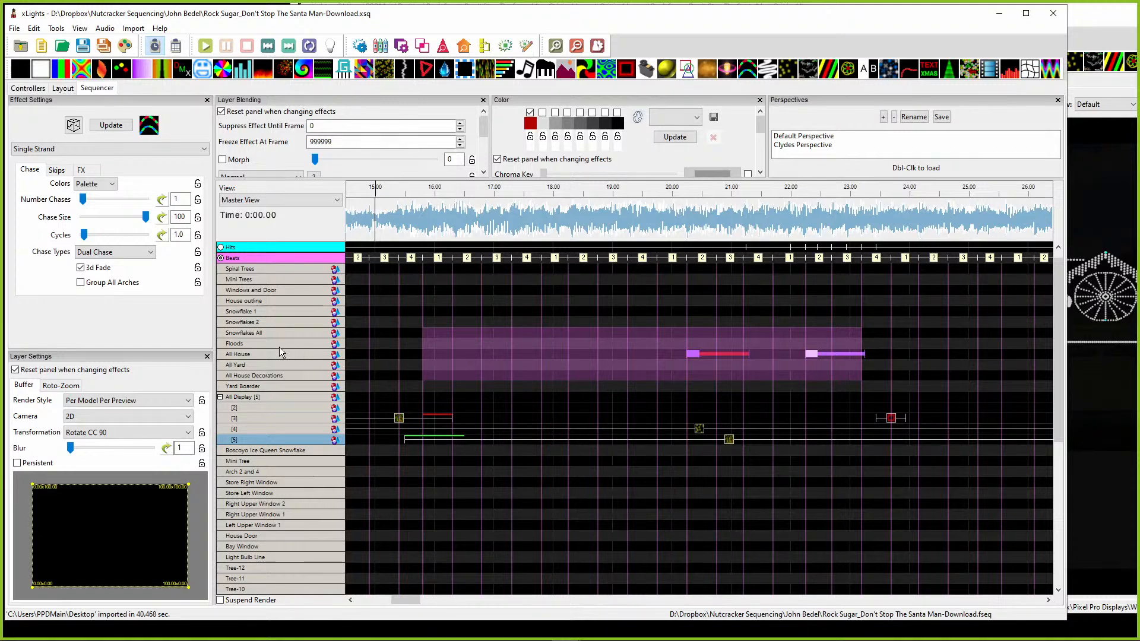
scroll(369, 343, "down", 8)
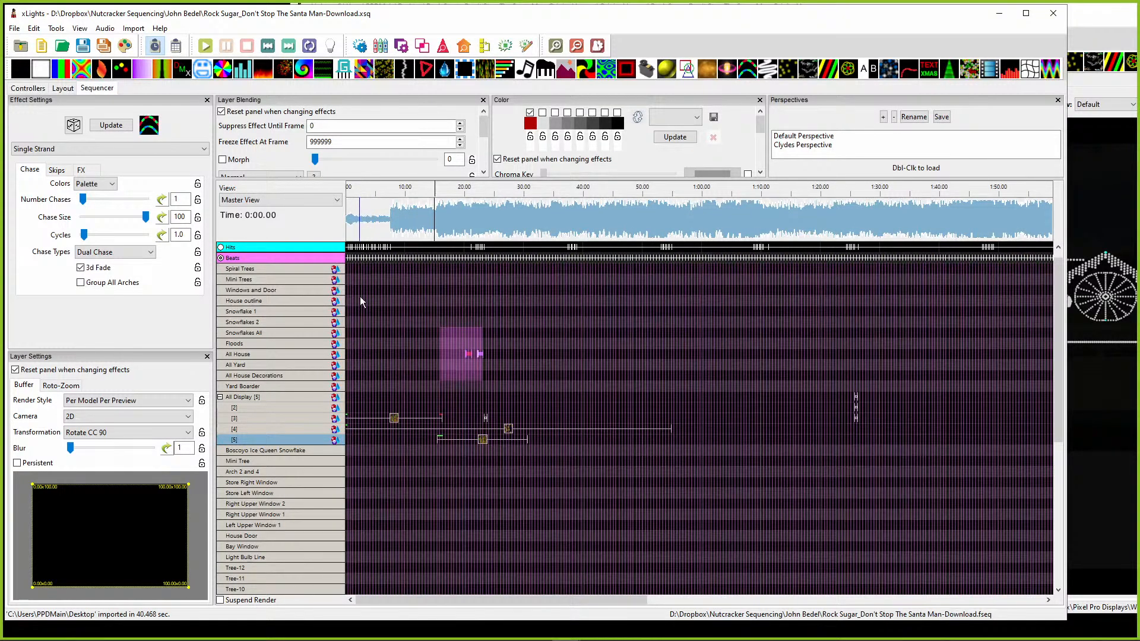
Step: Begin a further effects import from the Desktop's compressed Rock Sugar package, briefly checking the Imperial March original layout window
left_click(133, 29)
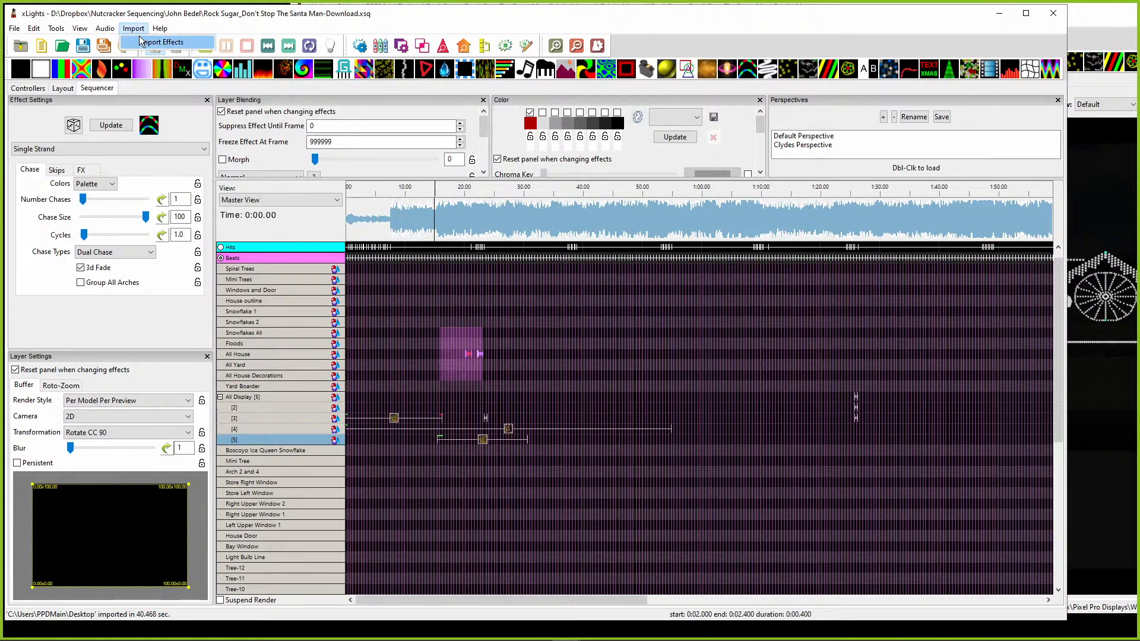
left_click(142, 42)
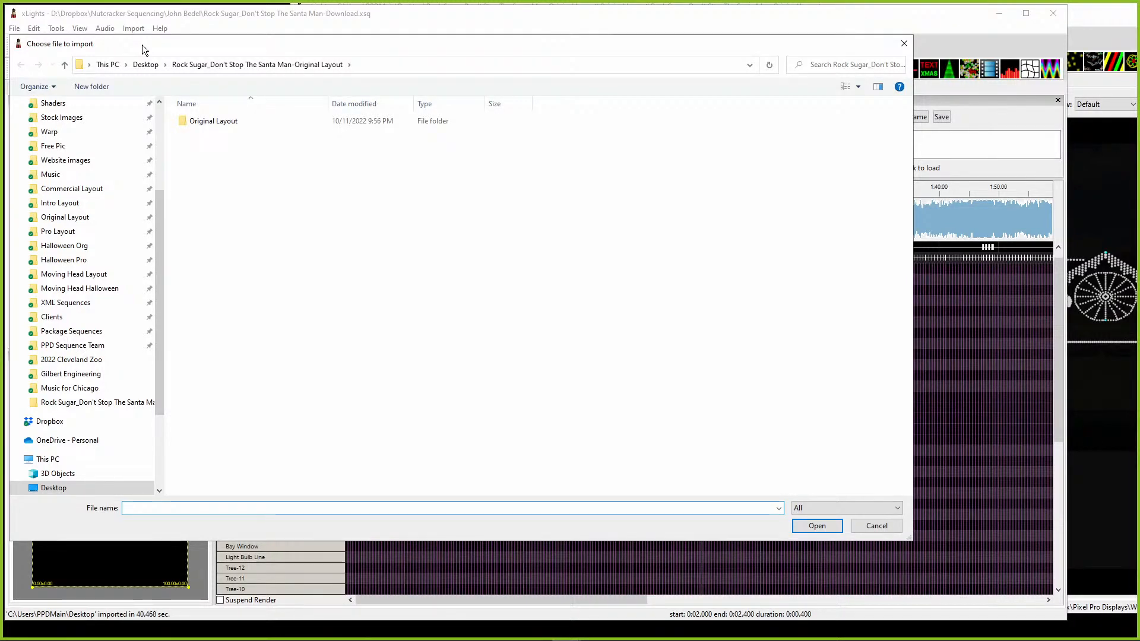
left_click_drag(1138, 77, 400, 79)
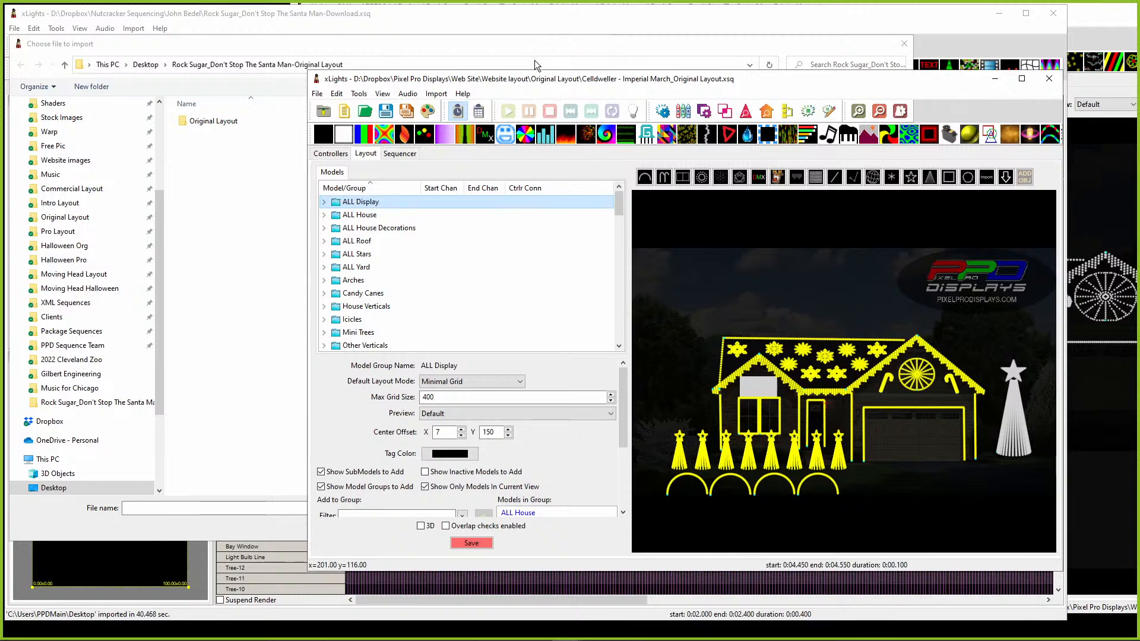
left_click_drag(529, 80, 1139, 84)
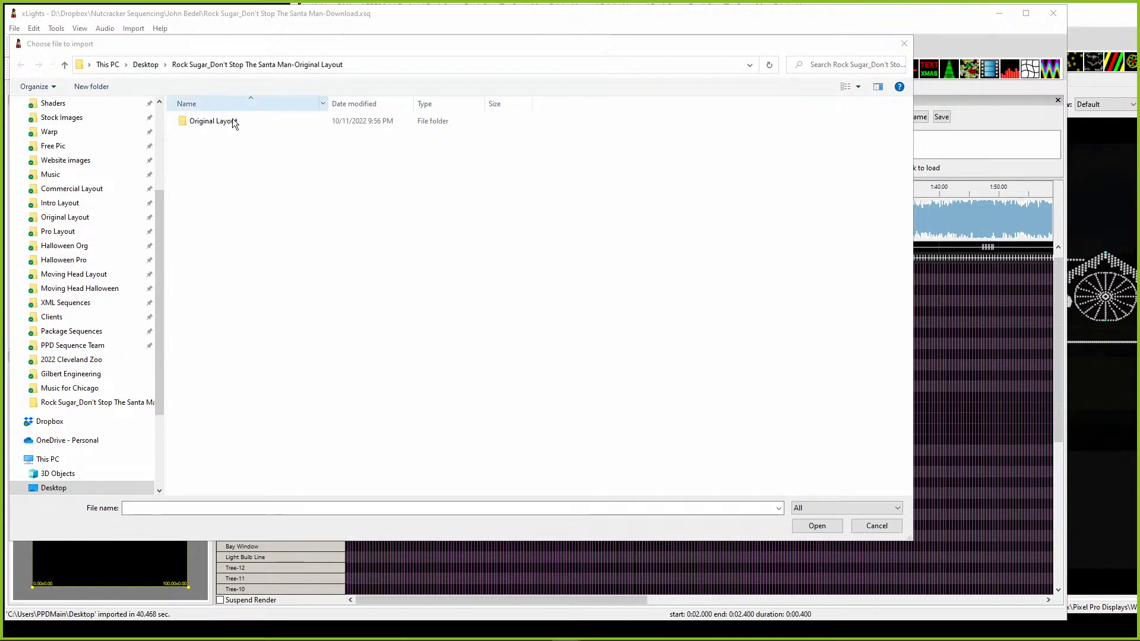
left_click(146, 65)
left_click(195, 222)
double_click(195, 222)
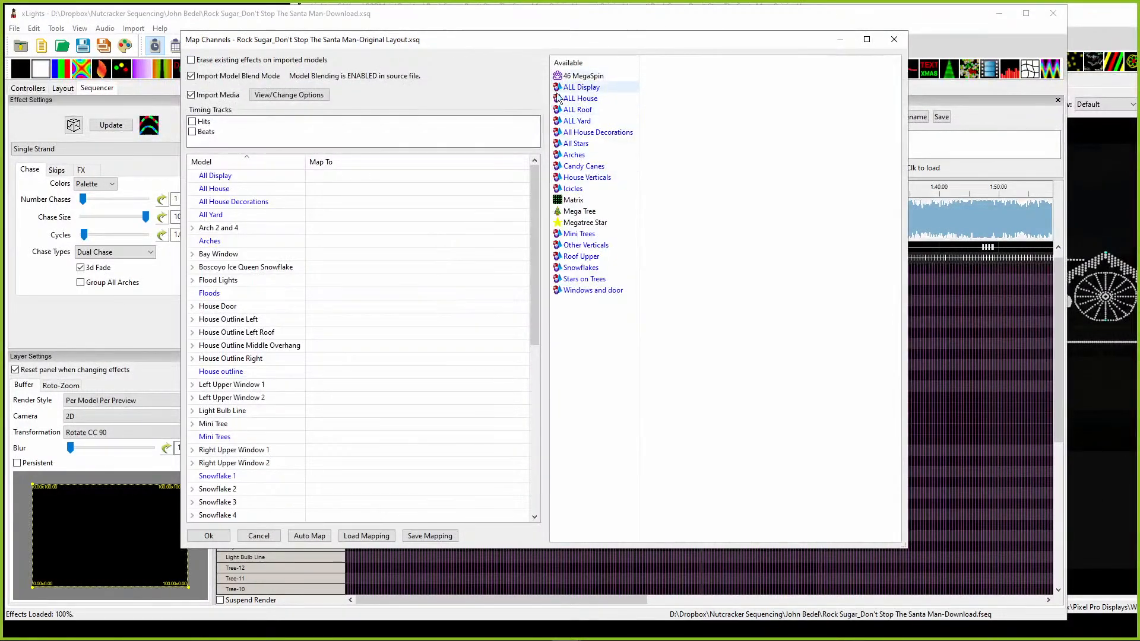
Step: Reload mapping RS.xmap from the Rock Sugar_Don't Stop The Santa Man-Original Layout folder to restore the earlier group mappings
left_click(368, 536)
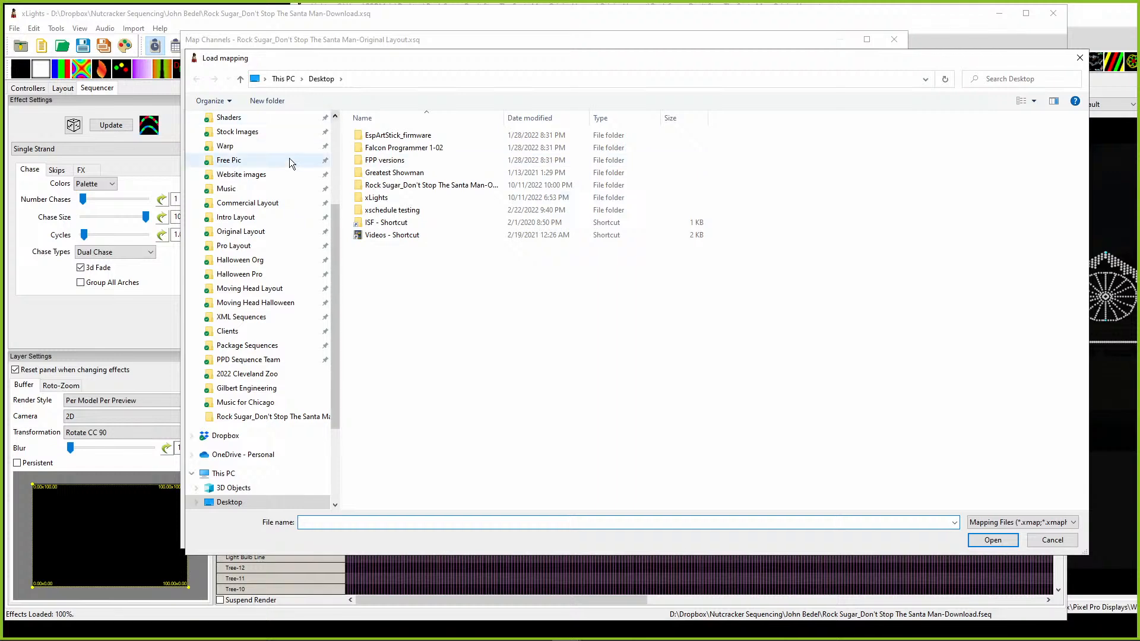
double_click(391, 186)
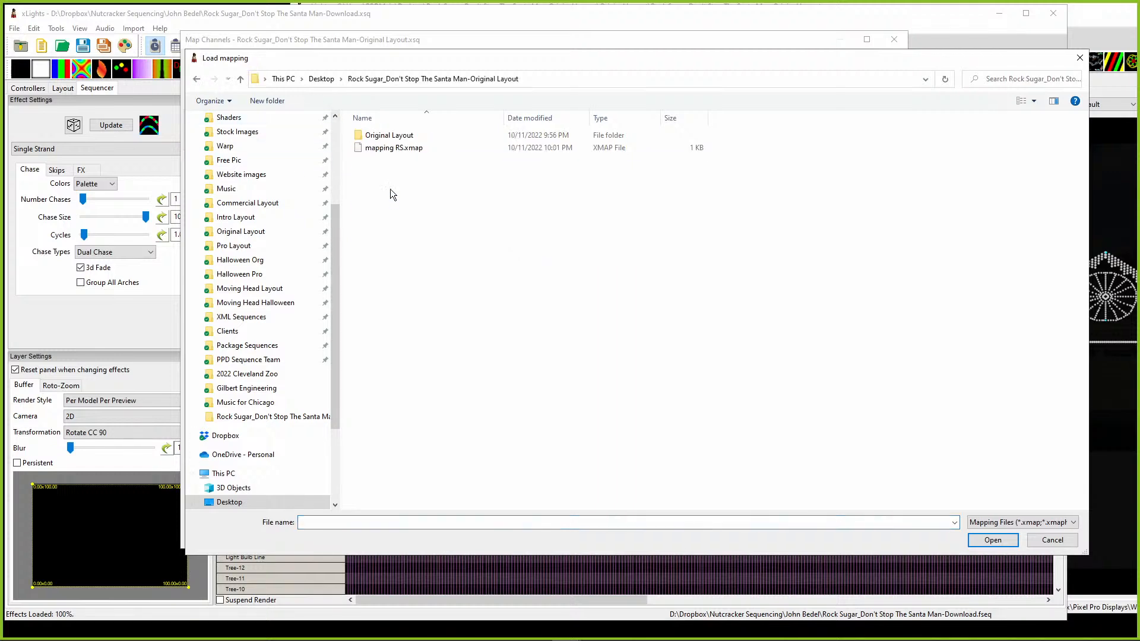
double_click(364, 148)
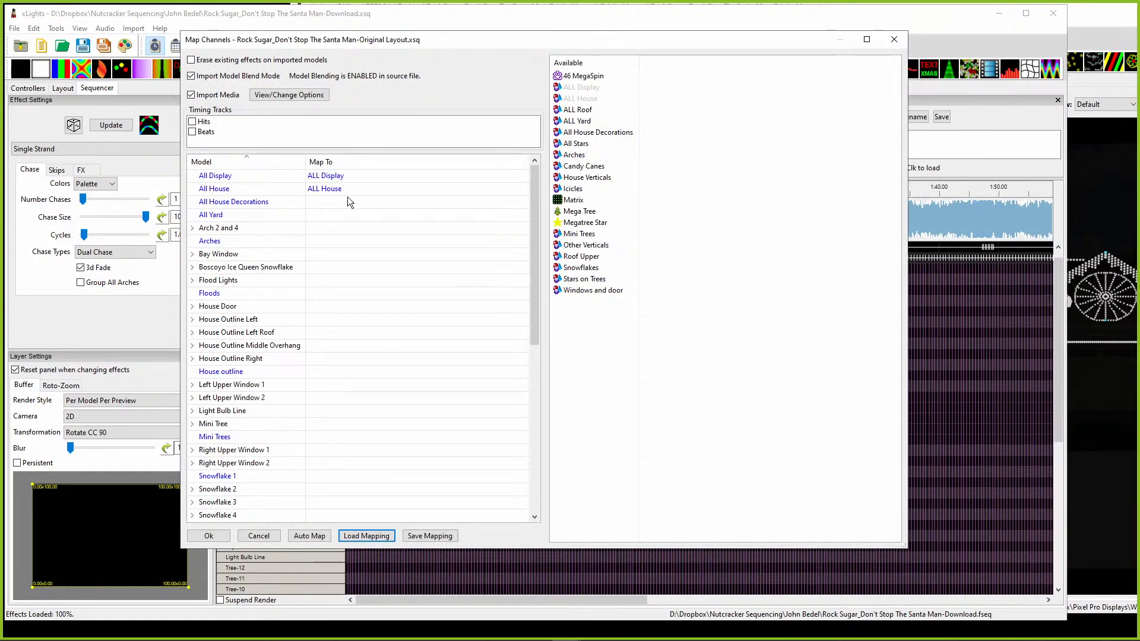
Step: Map ALL Yard, All House Decorations and Arches to the customer's matching groups, and ALL Roof to House outline
left_click_drag(574, 123, 332, 202)
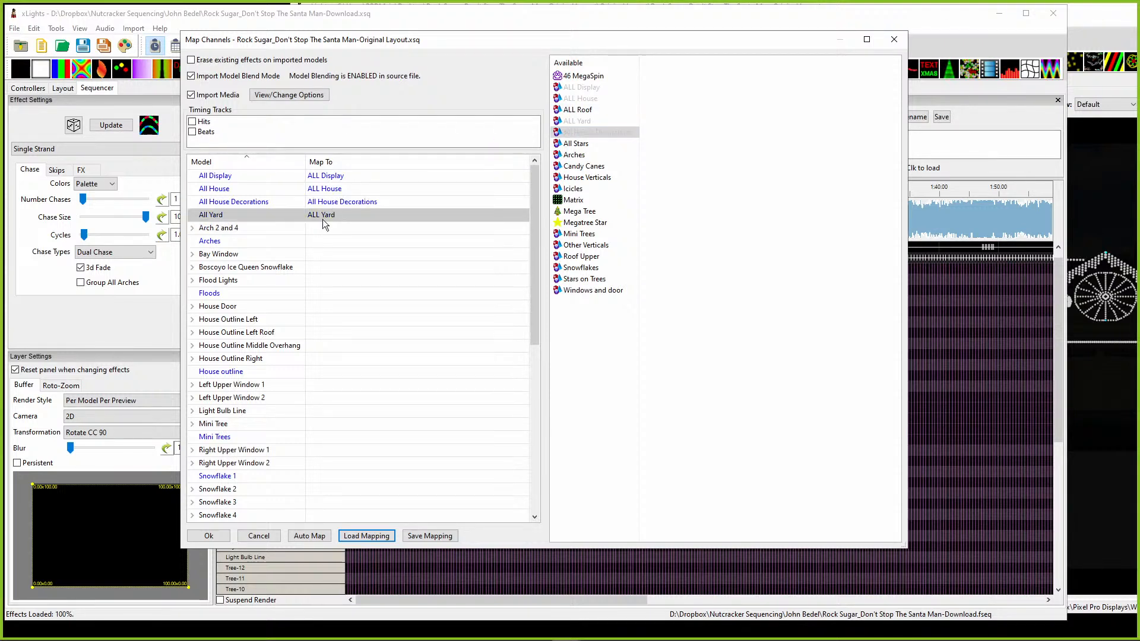
left_click_drag(571, 109, 538, 194)
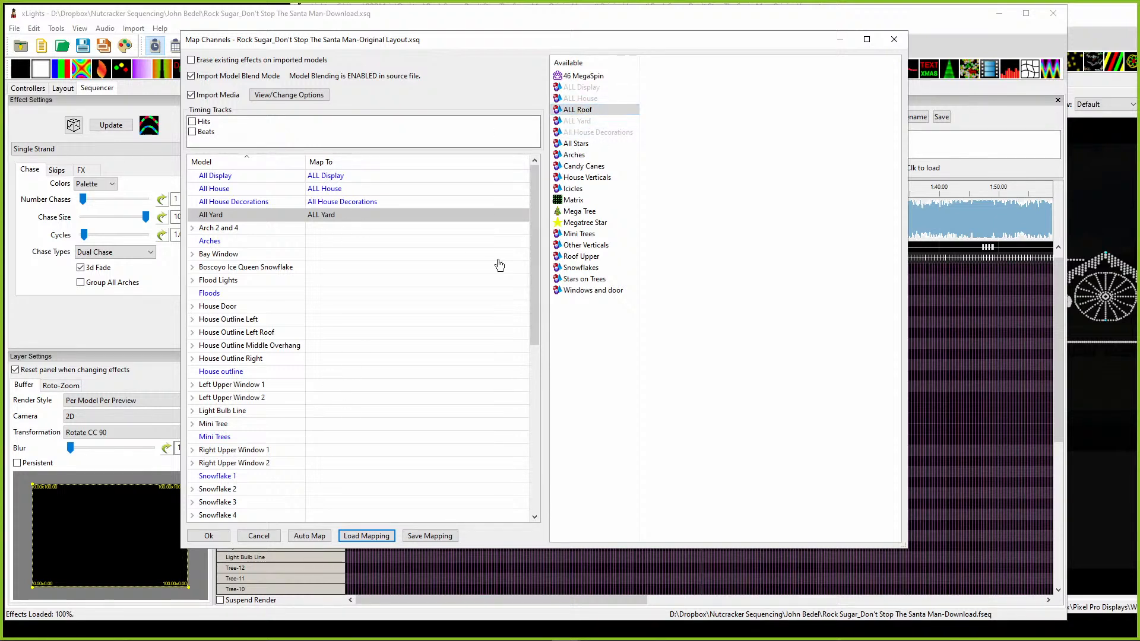
left_click_drag(321, 375, 321, 373)
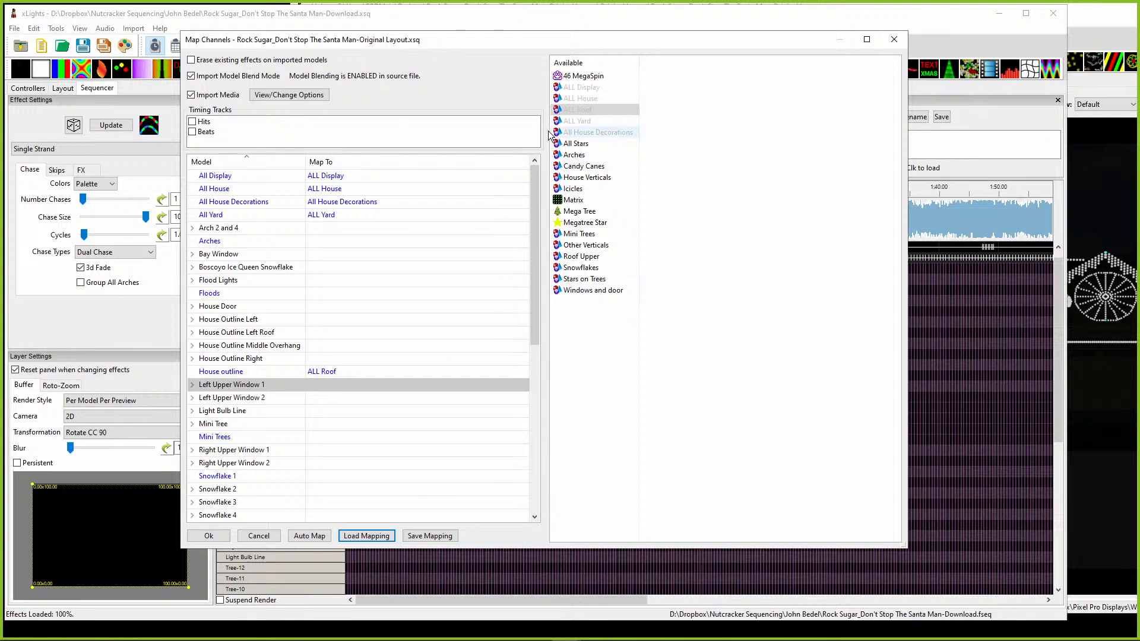
left_click(567, 156)
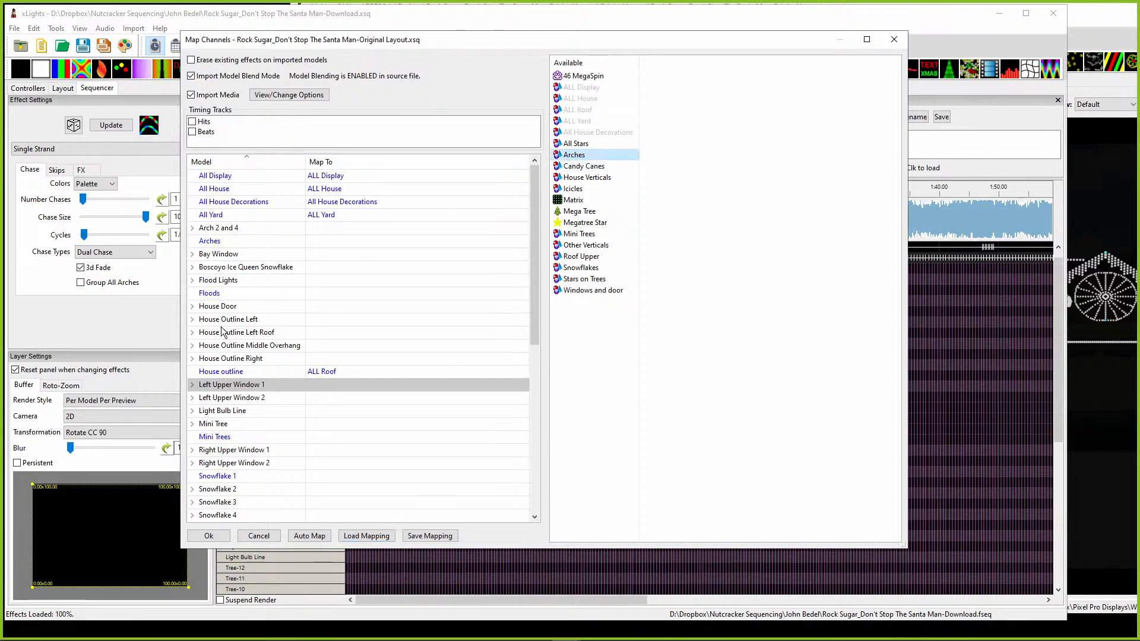
left_click(321, 244)
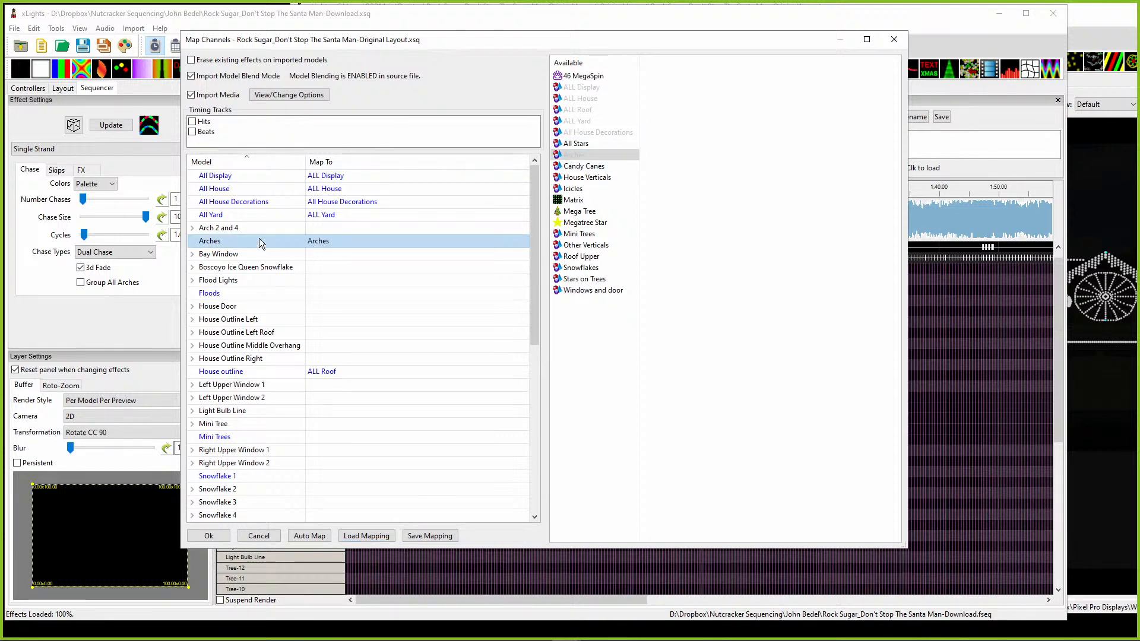
Step: Save the extended mapping over mapping RS.xmap and import the effects for the mapped groups
left_click(429, 535)
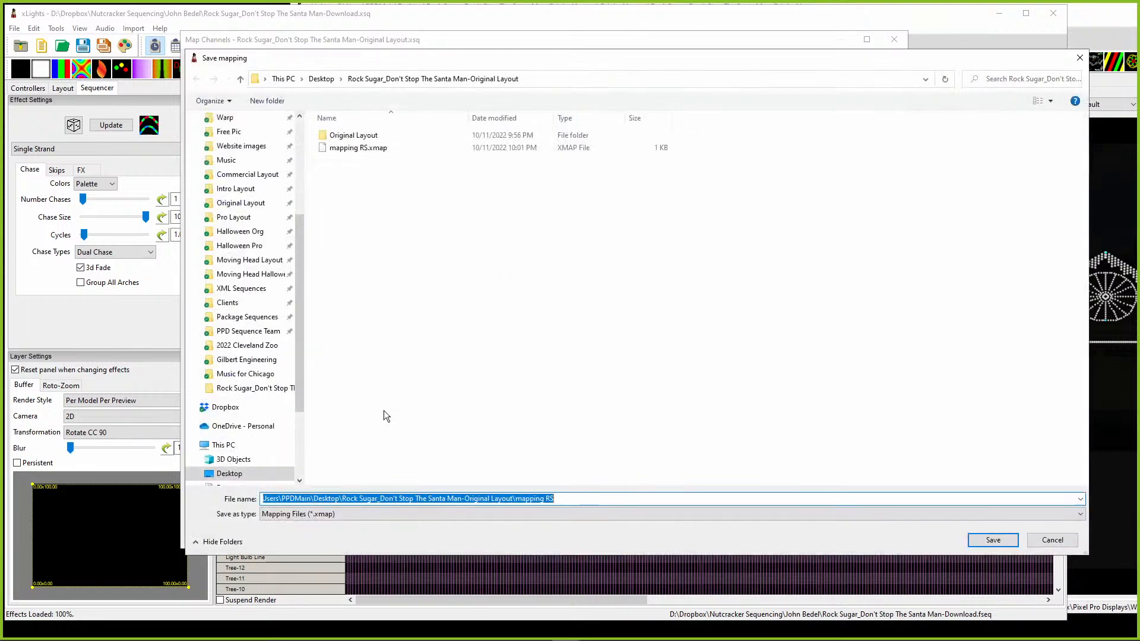
left_click(982, 540)
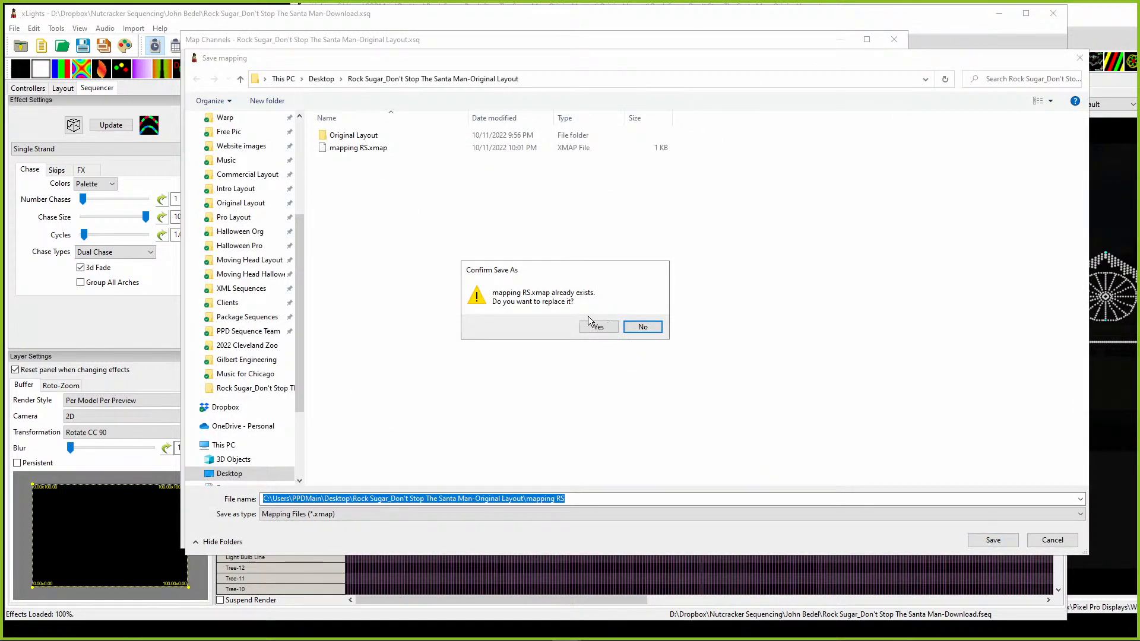
left_click(594, 327)
left_click(208, 536)
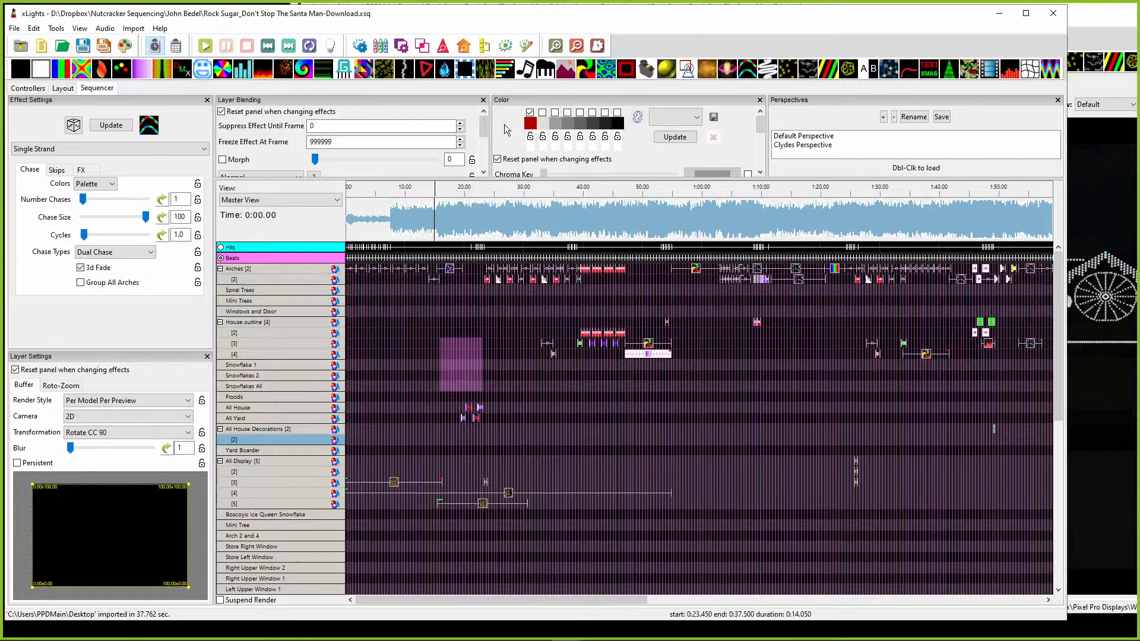
Step: Bring up the sequence element settings and move their window clear of the timeline
left_click(484, 51)
left_click_drag(712, 231, 664, 22)
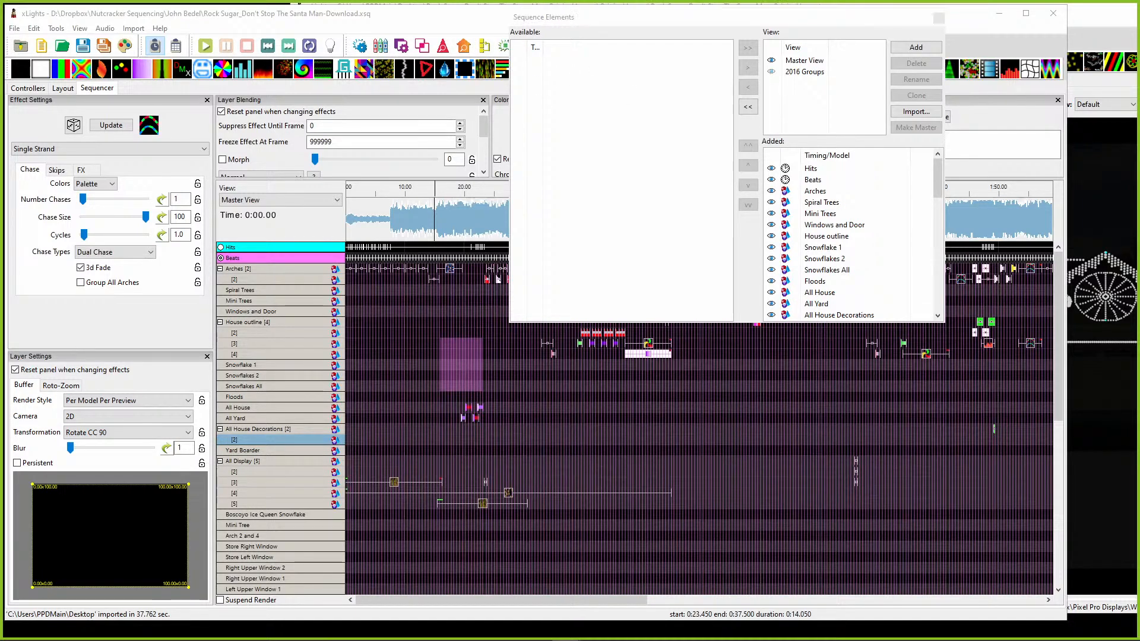
Step: Examine the order of model groups in the Master View of the Imperial March original layout window
left_click_drag(1139, 72, 315, 58)
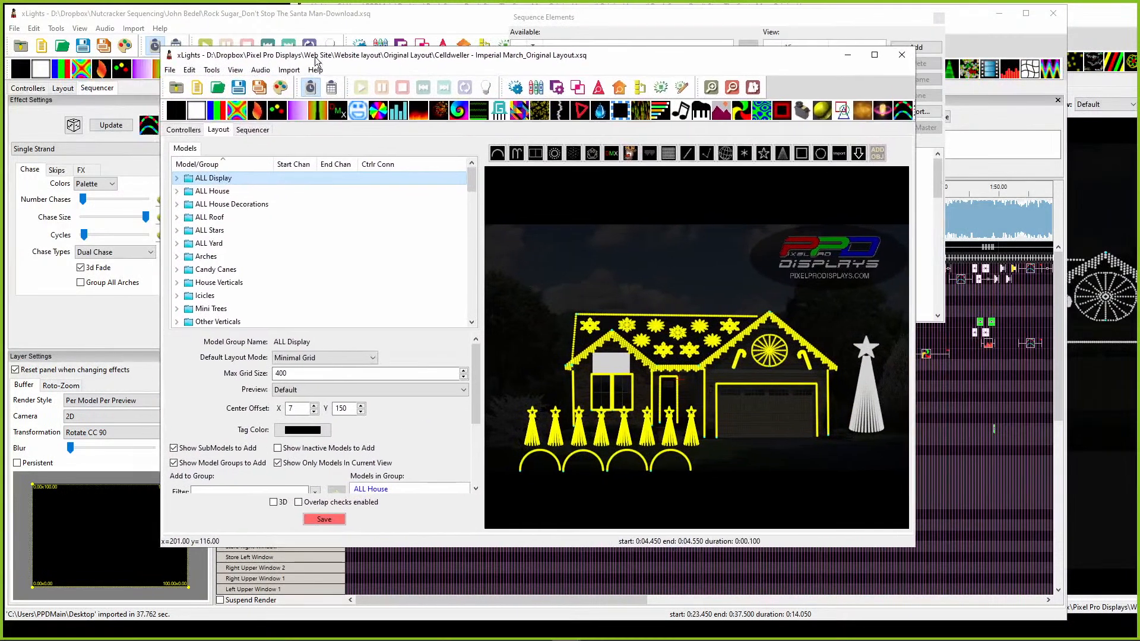
left_click(252, 130)
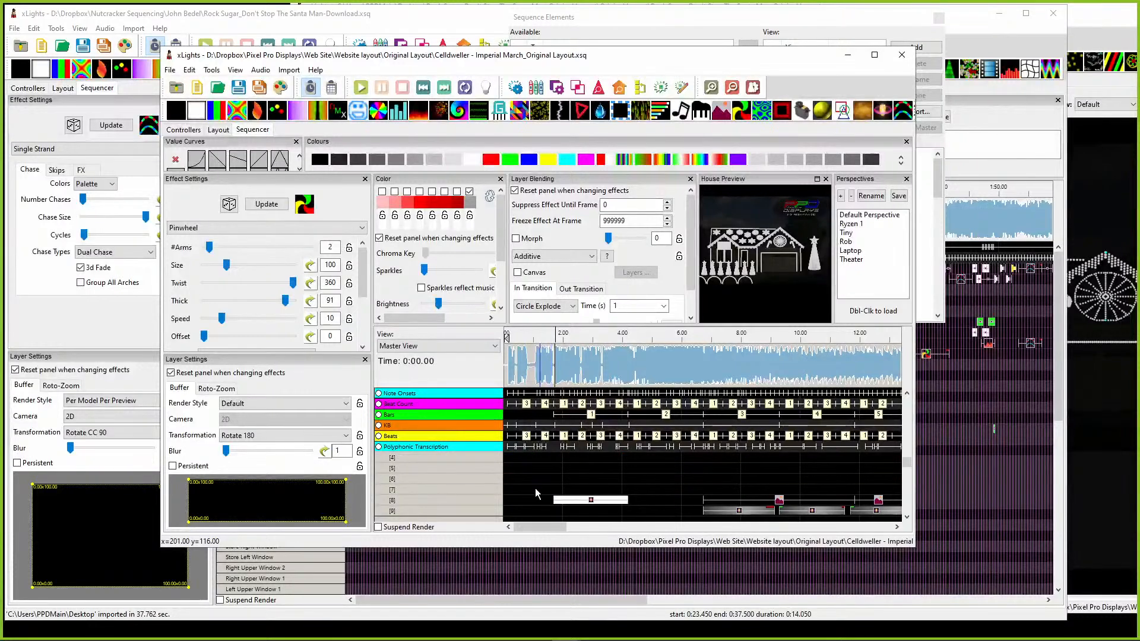
scroll(546, 488, "down", 3)
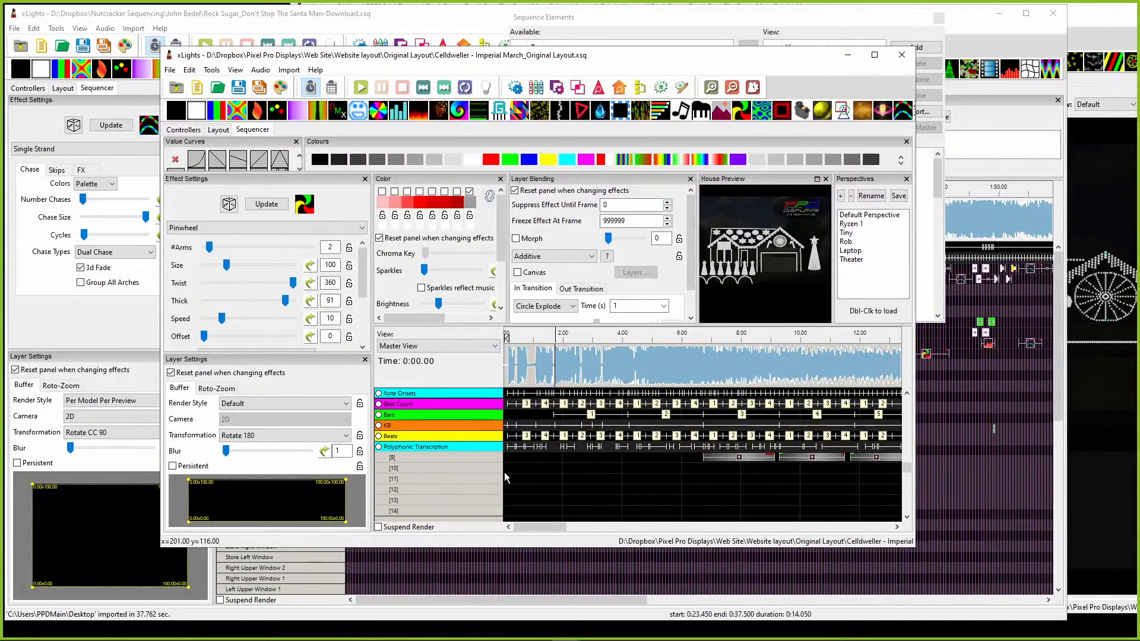
double_click(503, 60)
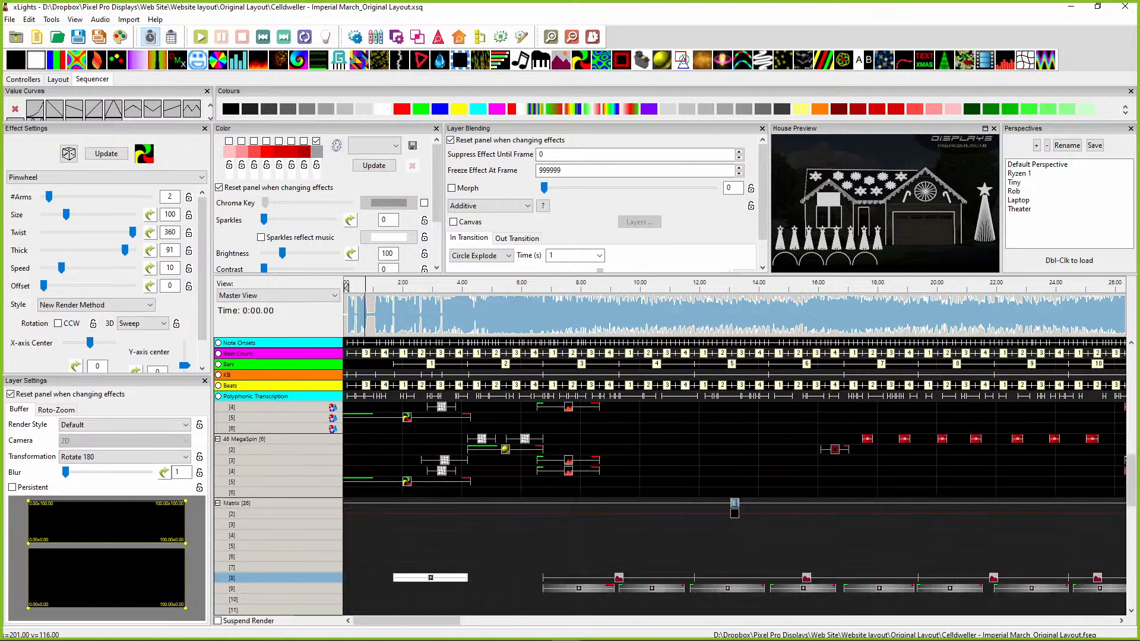
left_click_drag(1131, 477, 1131, 368)
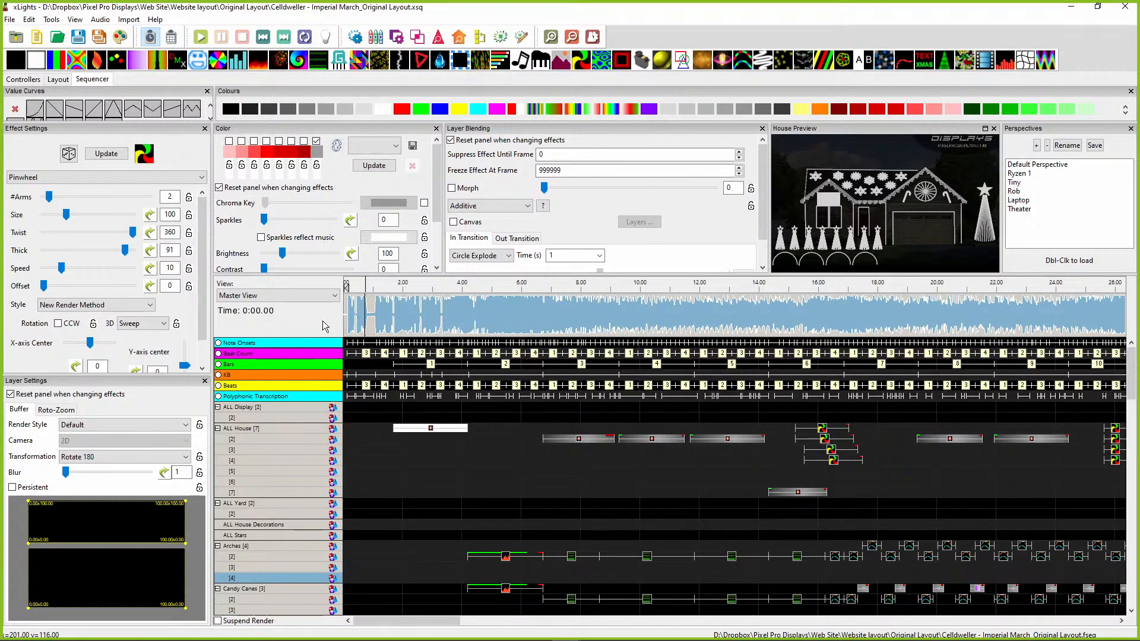
scroll(324, 423, "down", 6)
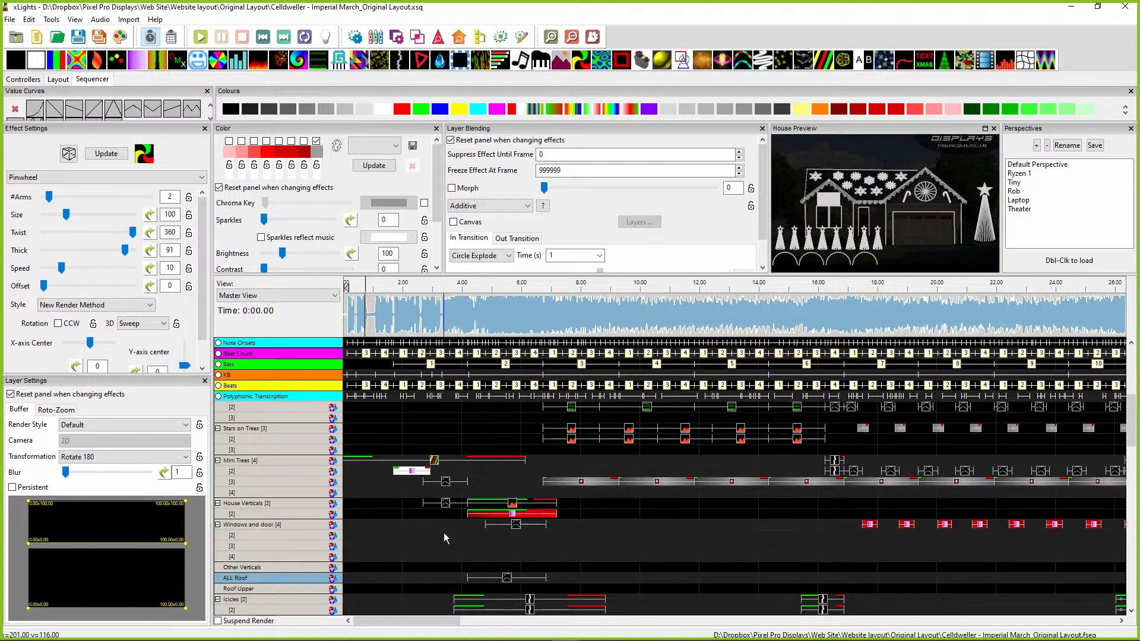
scroll(436, 524, "up", 6)
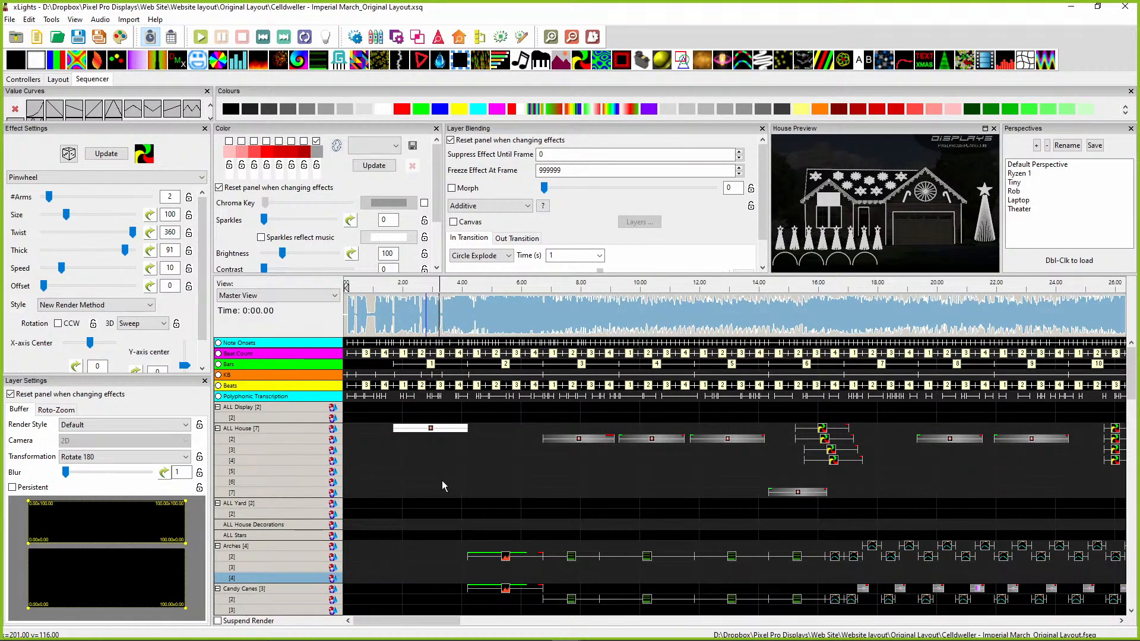
scroll(455, 476, "down", 15)
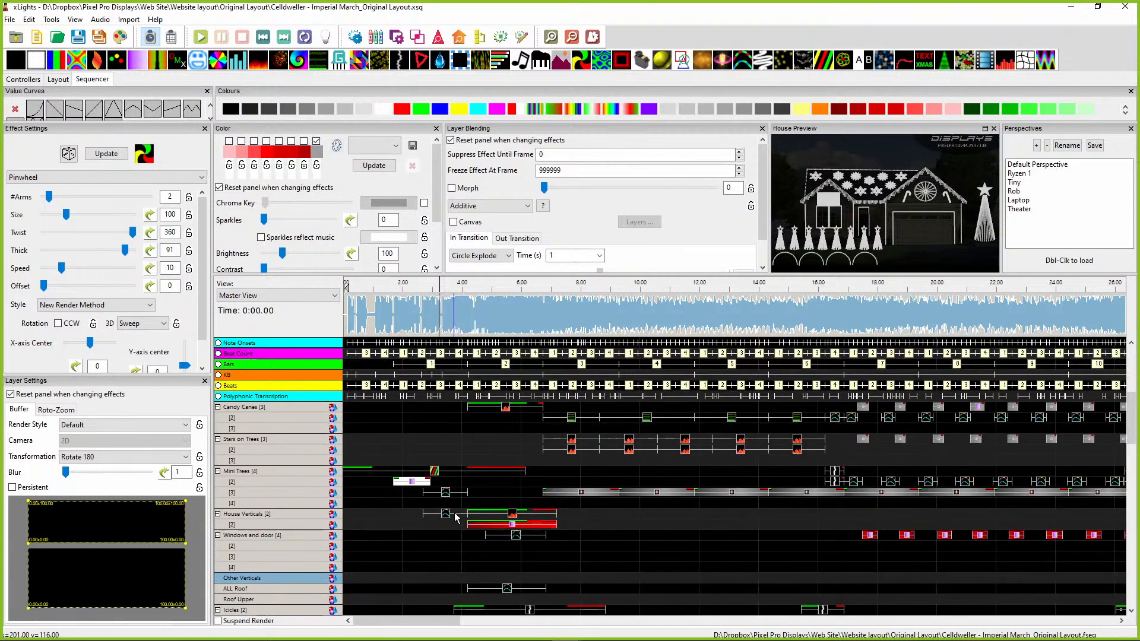
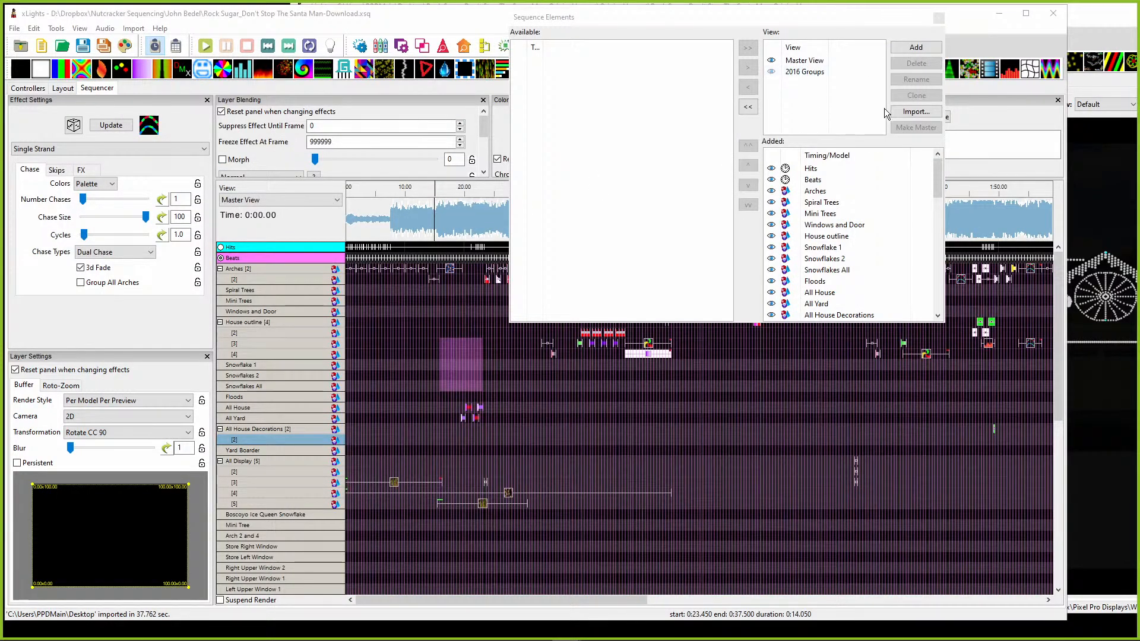
Step: Check the view import options and the list of views defined in the Imperial March original layout window
left_click(914, 112)
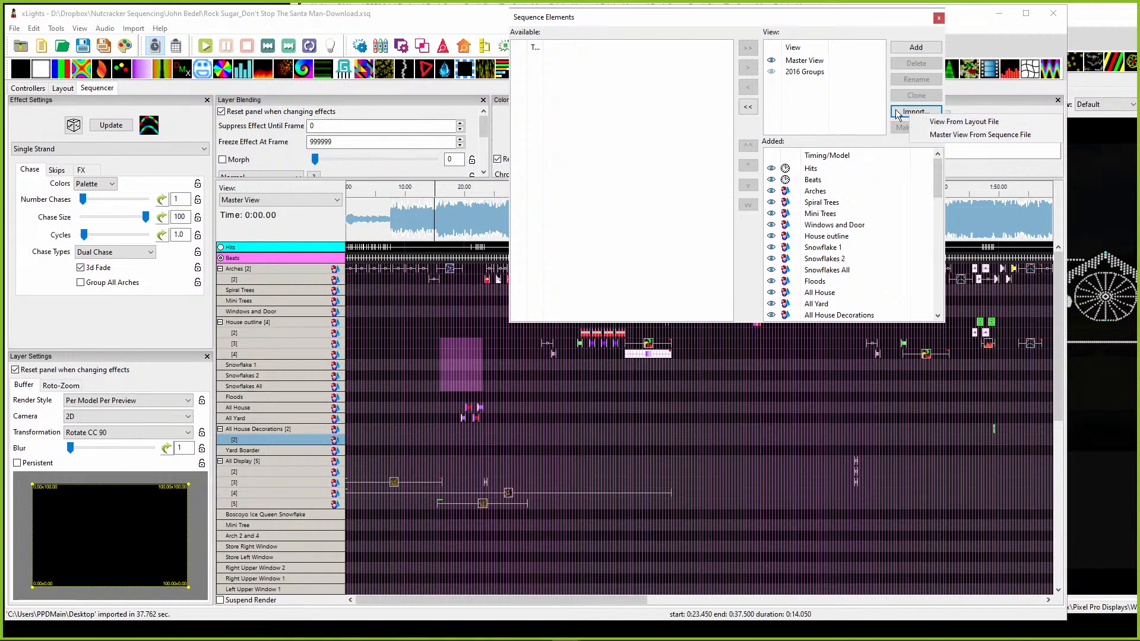
left_click_drag(1137, 99, 635, 58)
scroll(582, 460, "down", 1)
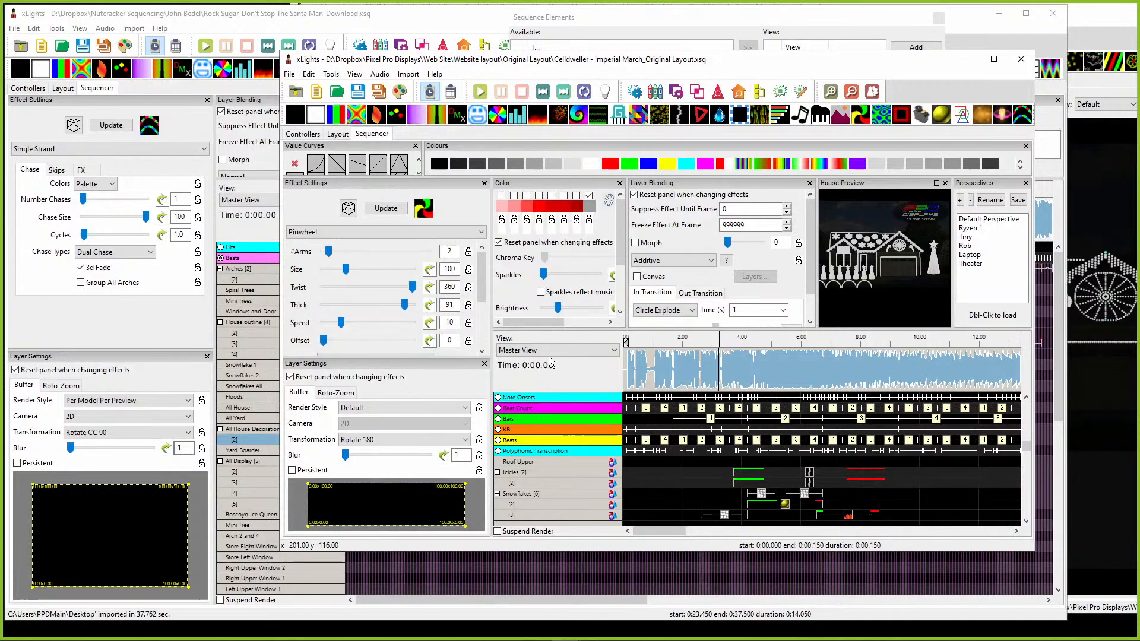
left_click(544, 347)
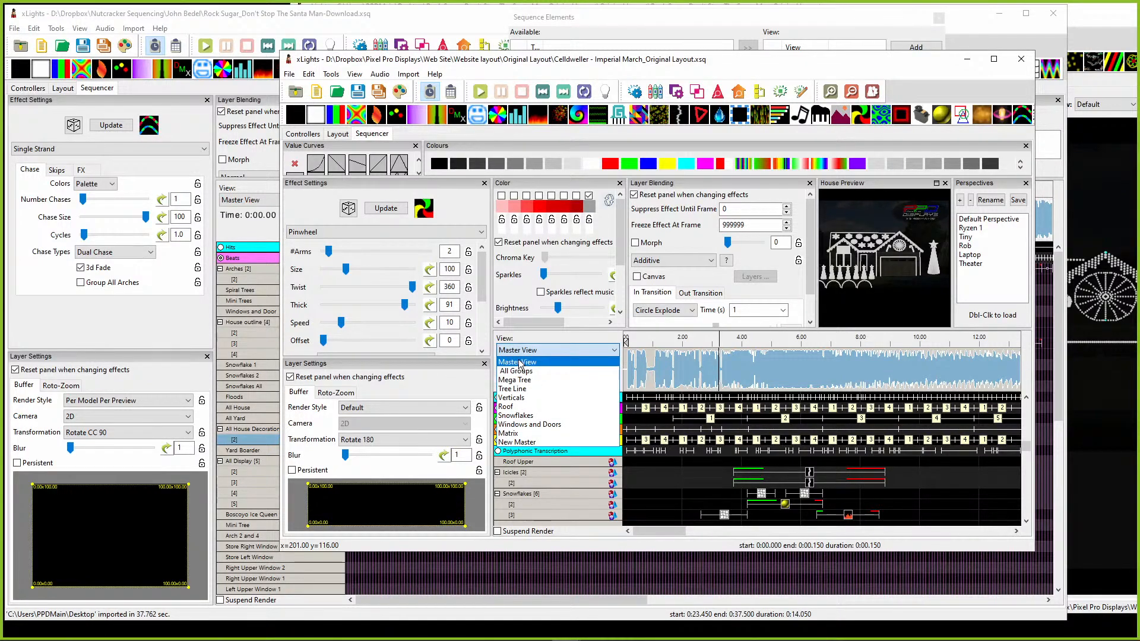
left_click(654, 65)
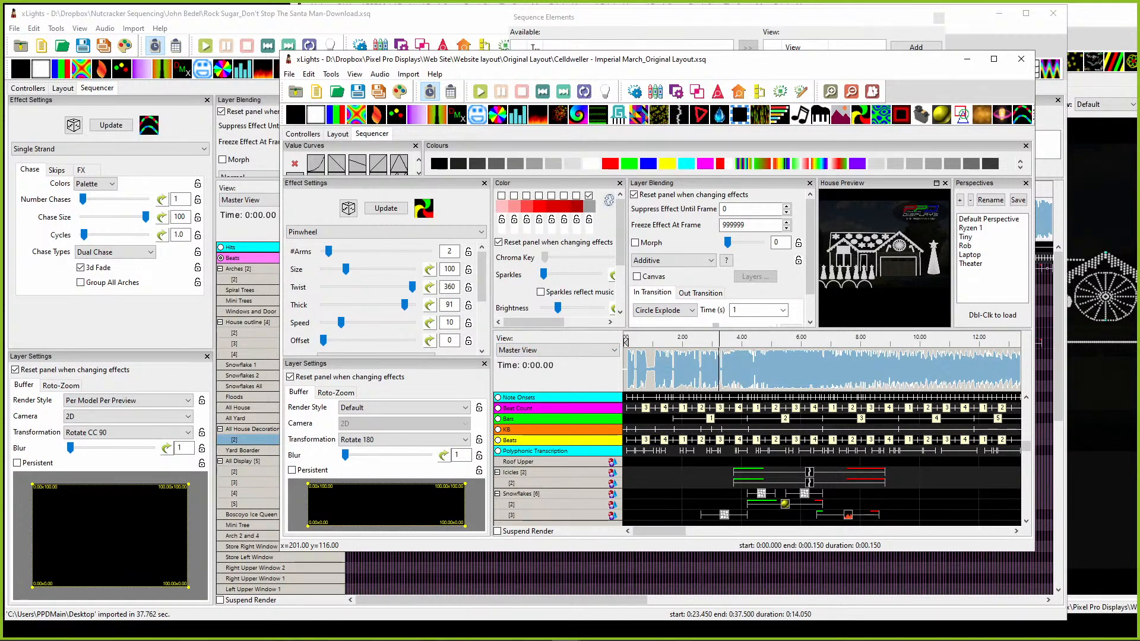
left_click_drag(816, 59, 1139, 59)
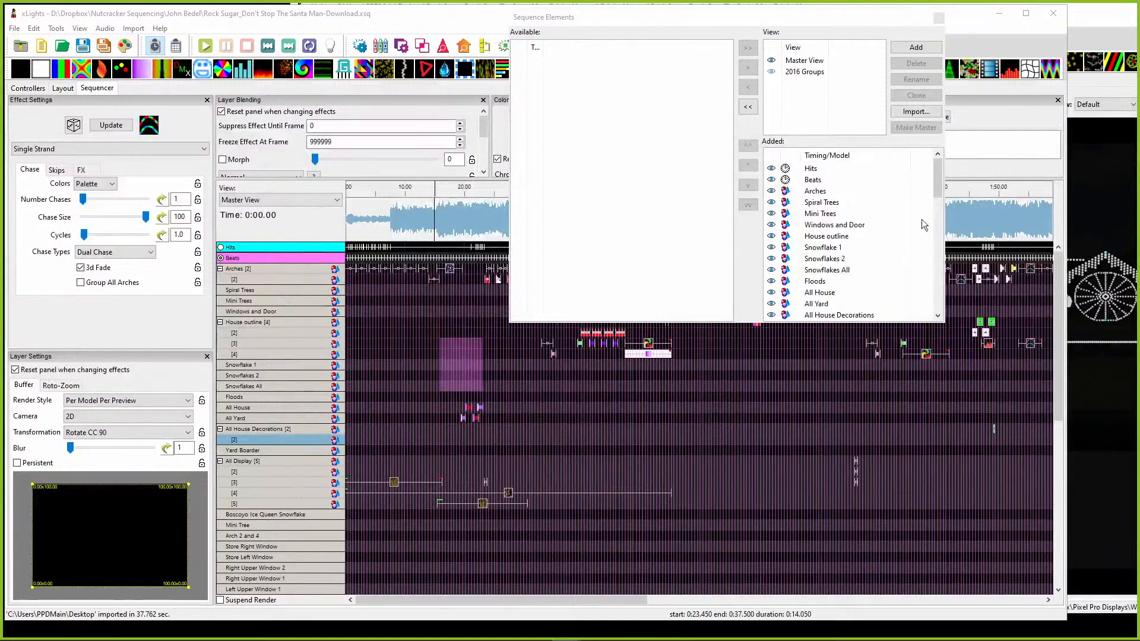
left_click(915, 112)
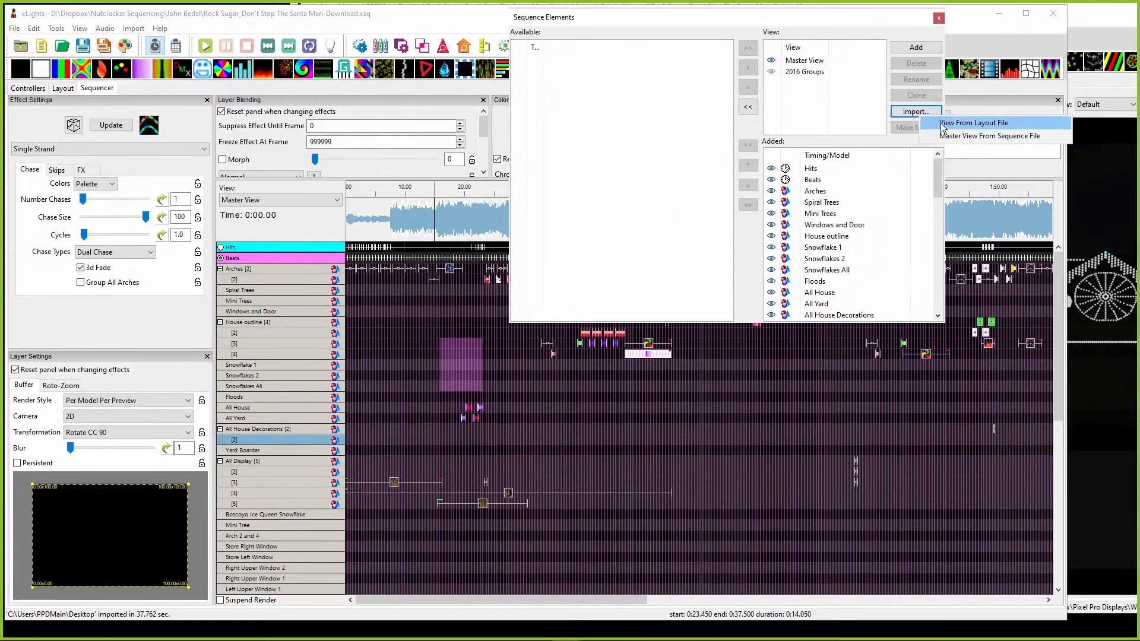
left_click(997, 123)
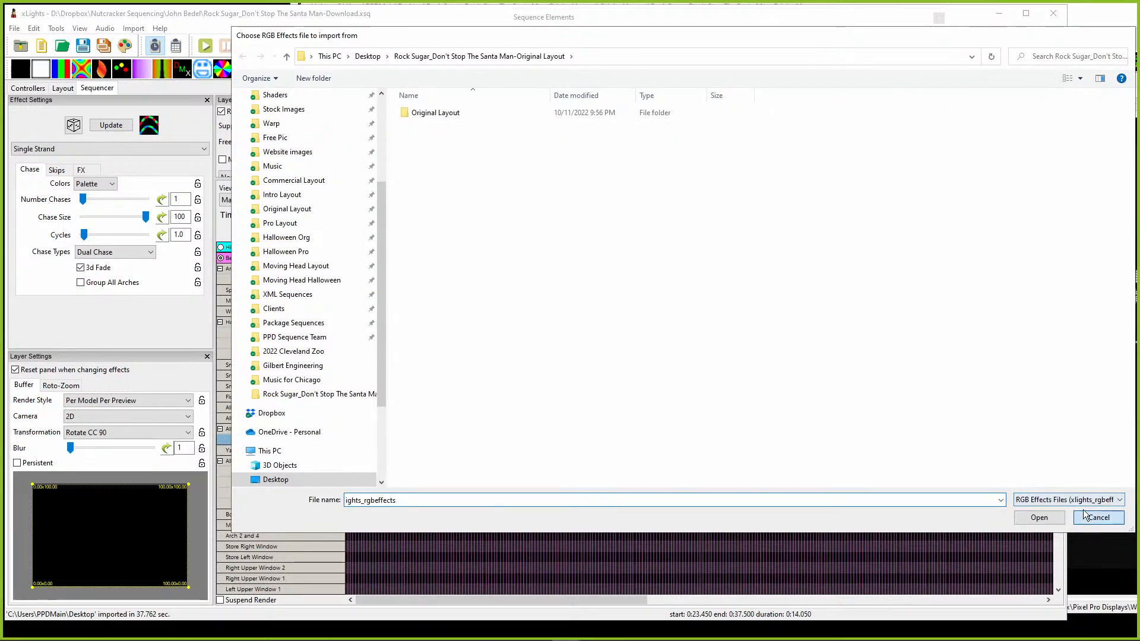
left_click(1098, 517)
Step: Import the master view from the Rock Sugar_Don't Stop The Santa Man-Original Layout sequence in the Desktop package's Original Layout folder
left_click(914, 113)
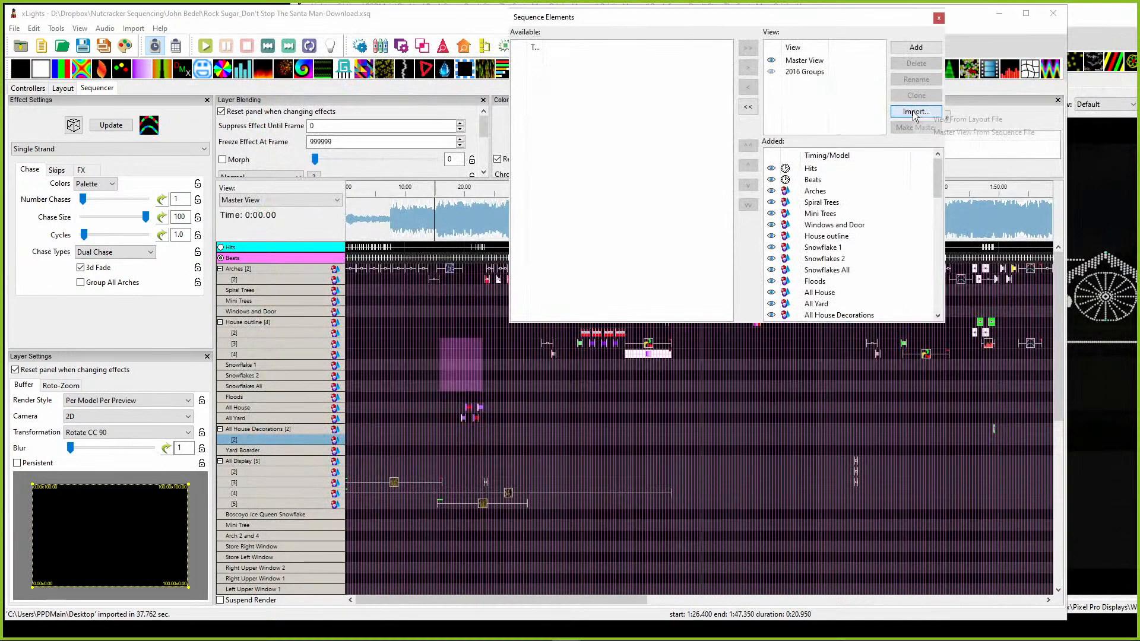
left_click(942, 133)
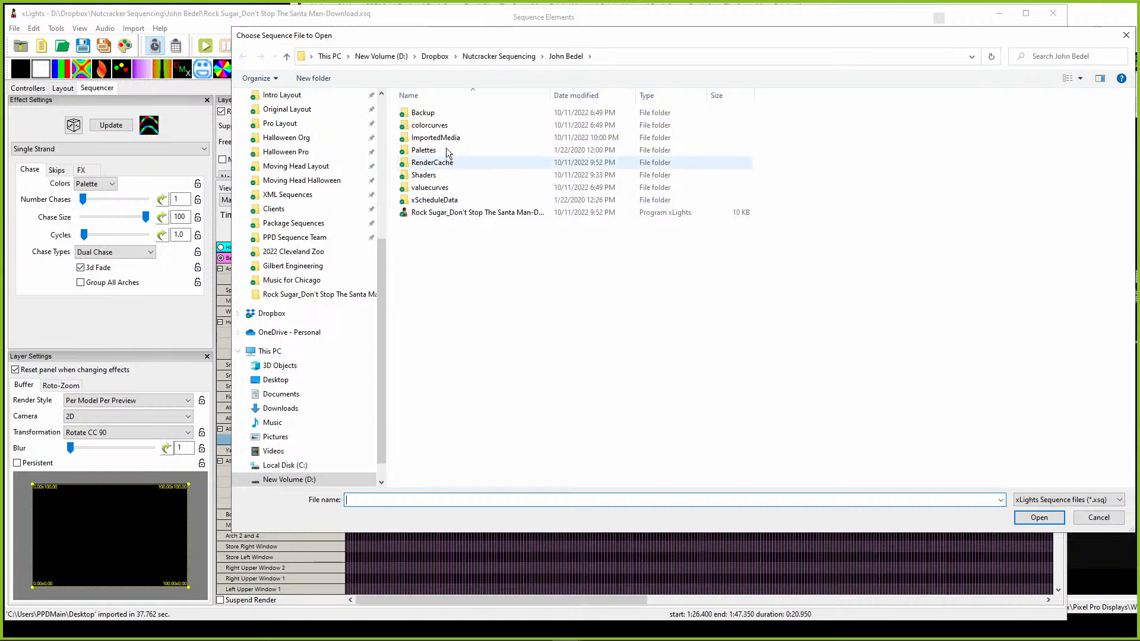
scroll(320, 219, "up", 6)
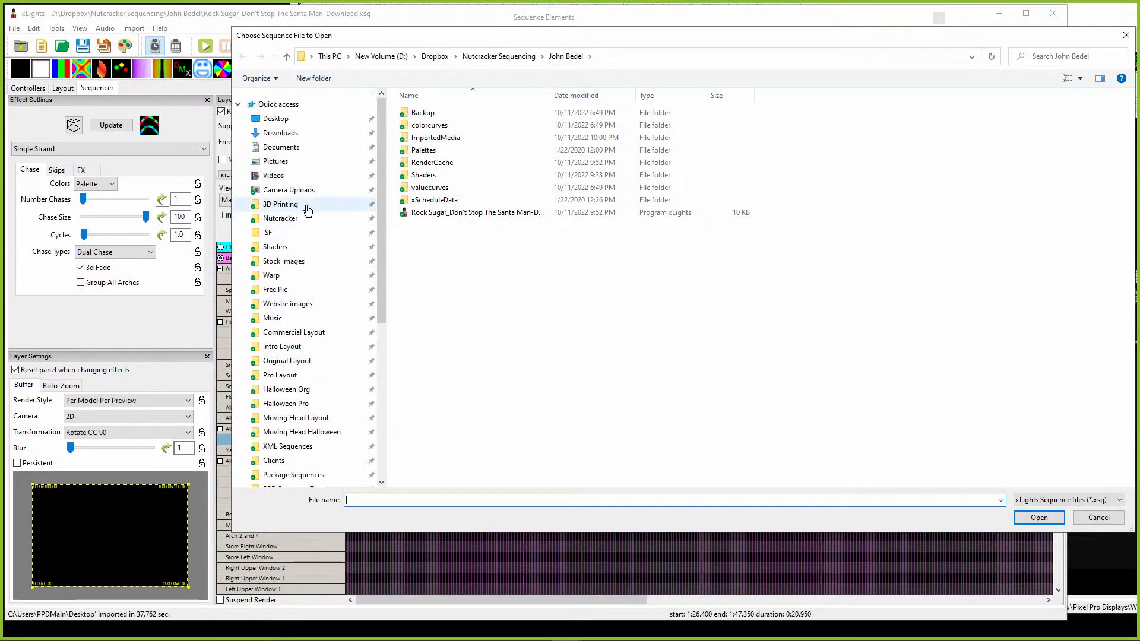
left_click(274, 119)
left_click(419, 163)
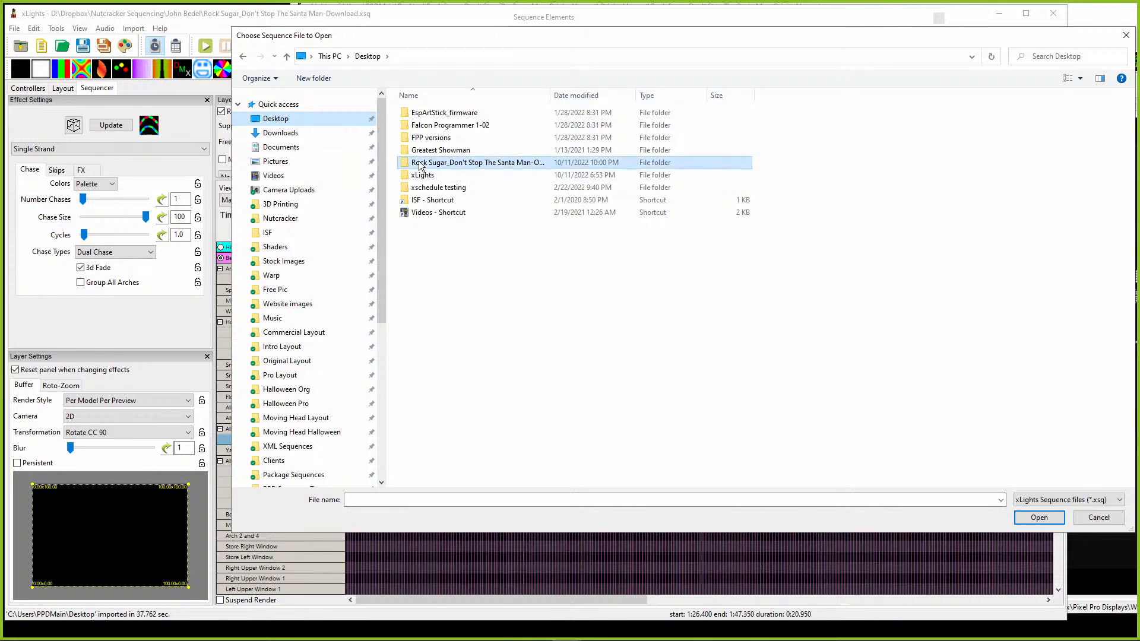
double_click(420, 163)
double_click(407, 119)
left_click(419, 149)
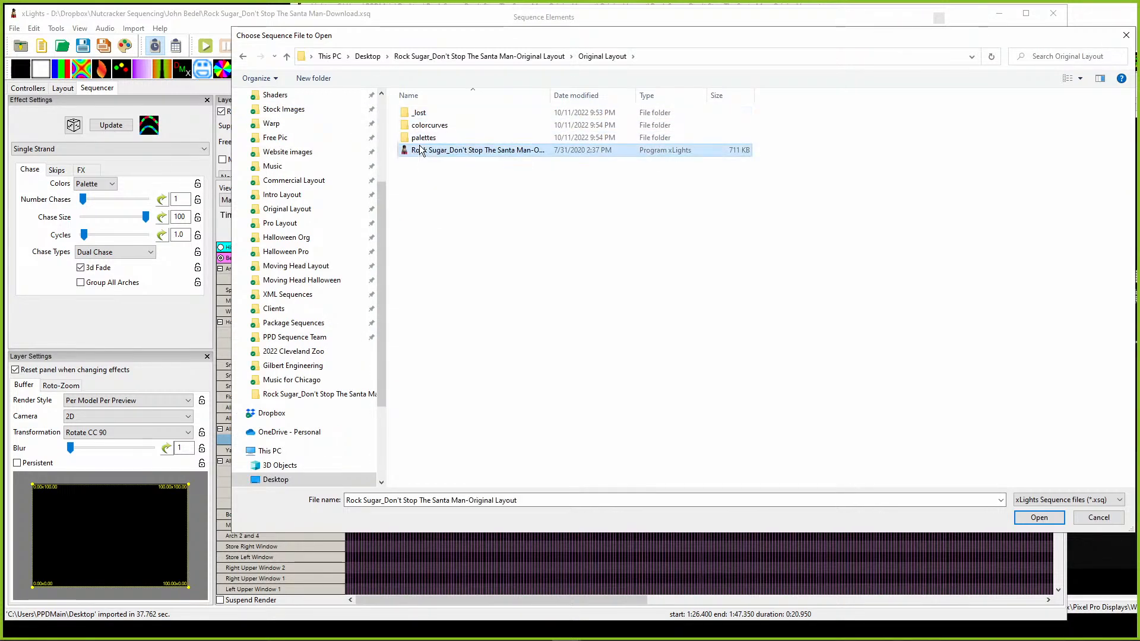
left_click(1033, 518)
left_click_drag(1139, 47, 306, 48)
left_click(255, 122)
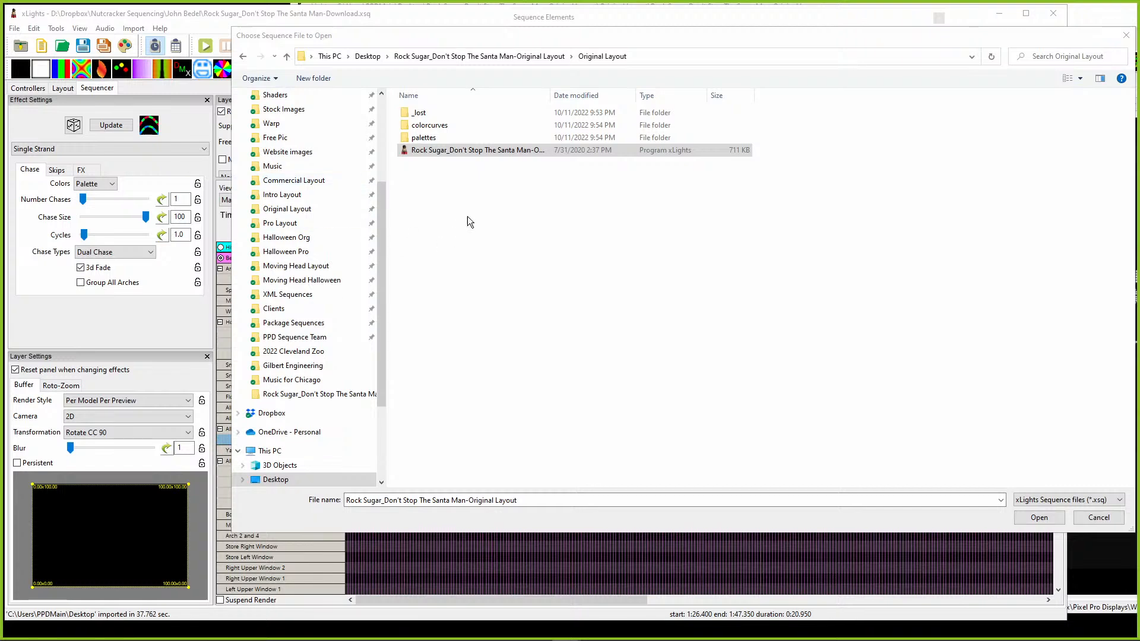
left_click(1020, 519)
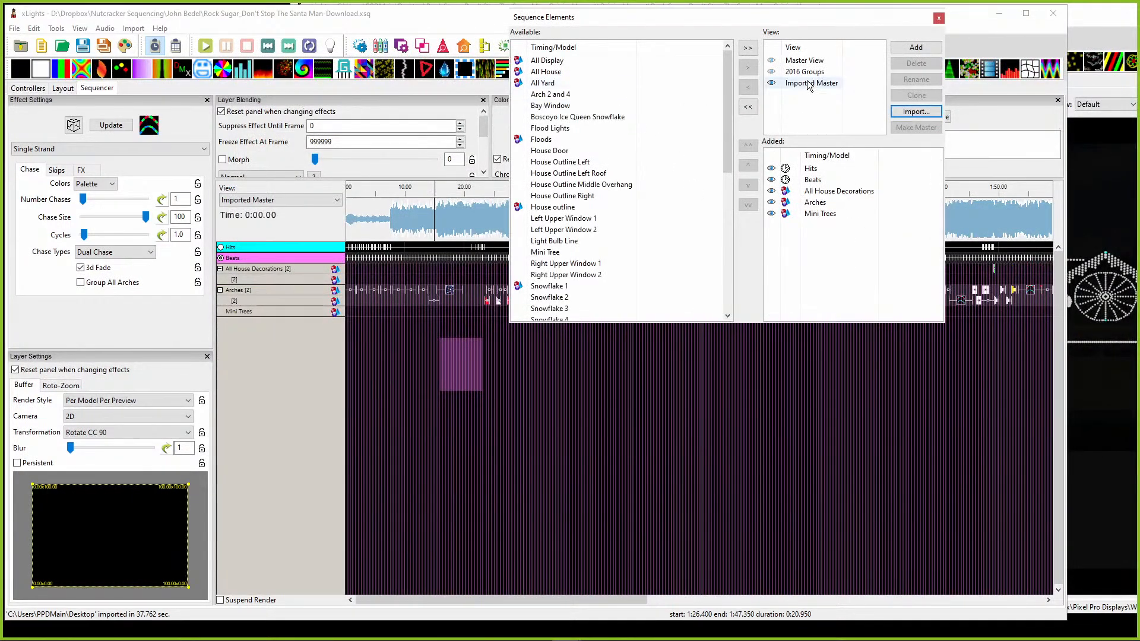
Step: Add All Display and All House to the Imported Master view, placed in that order above All House Decorations
left_click(798, 84)
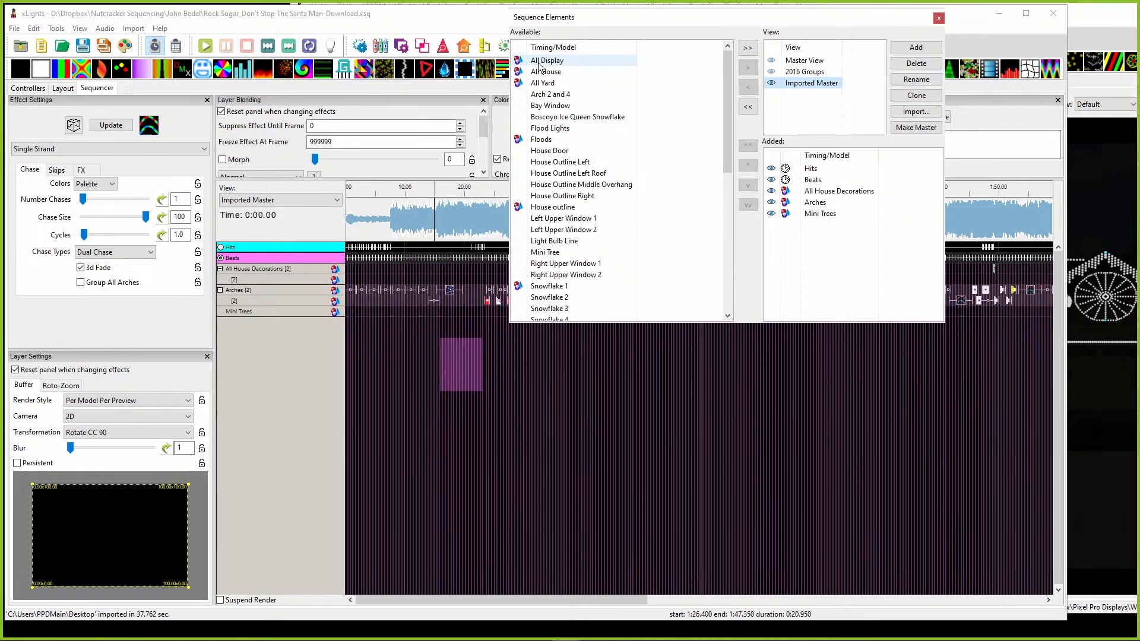
mouse_move(537, 61)
left_mouse_down()
mouse_move(819, 214)
mouse_move(552, 60)
mouse_move(557, 70)
left_mouse_up()
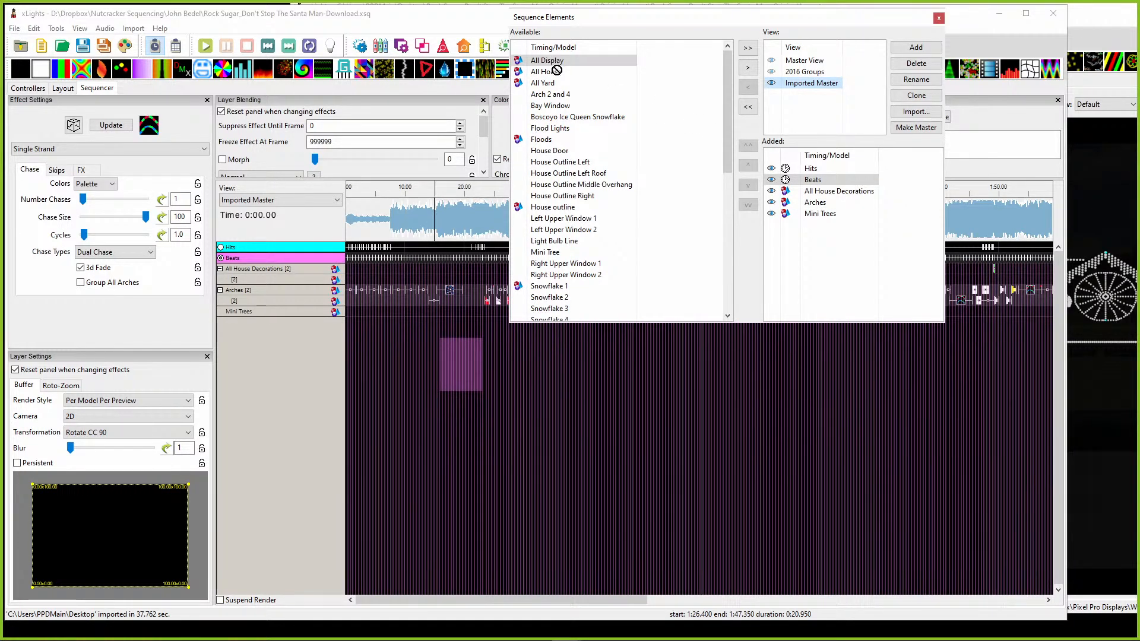
left_click_drag(599, 117, 814, 195)
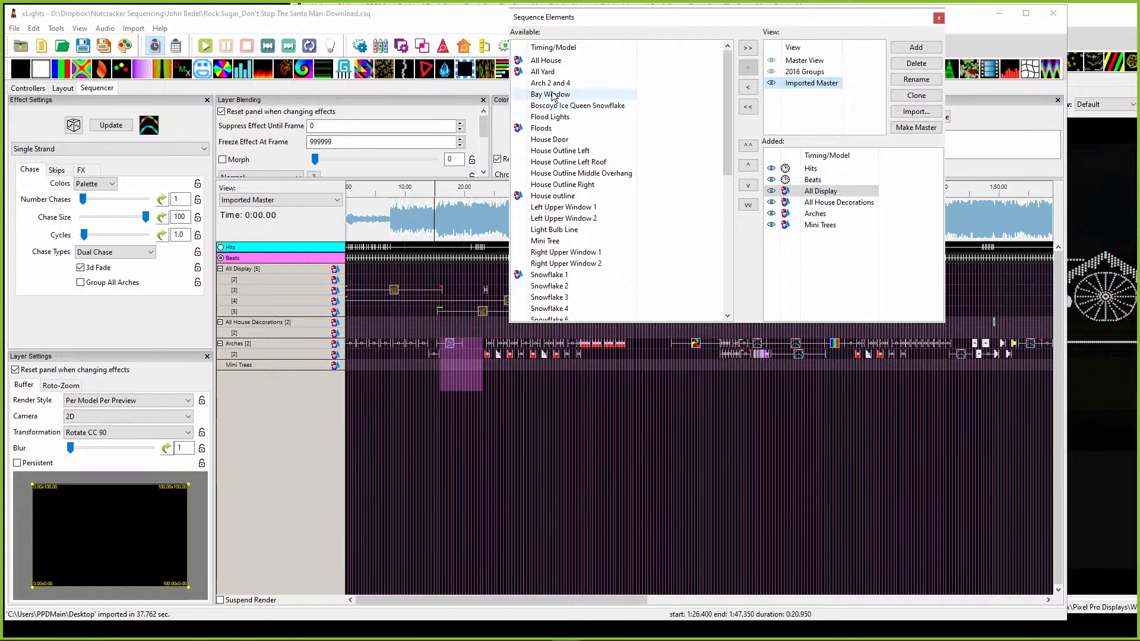
left_click_drag(547, 59, 801, 203)
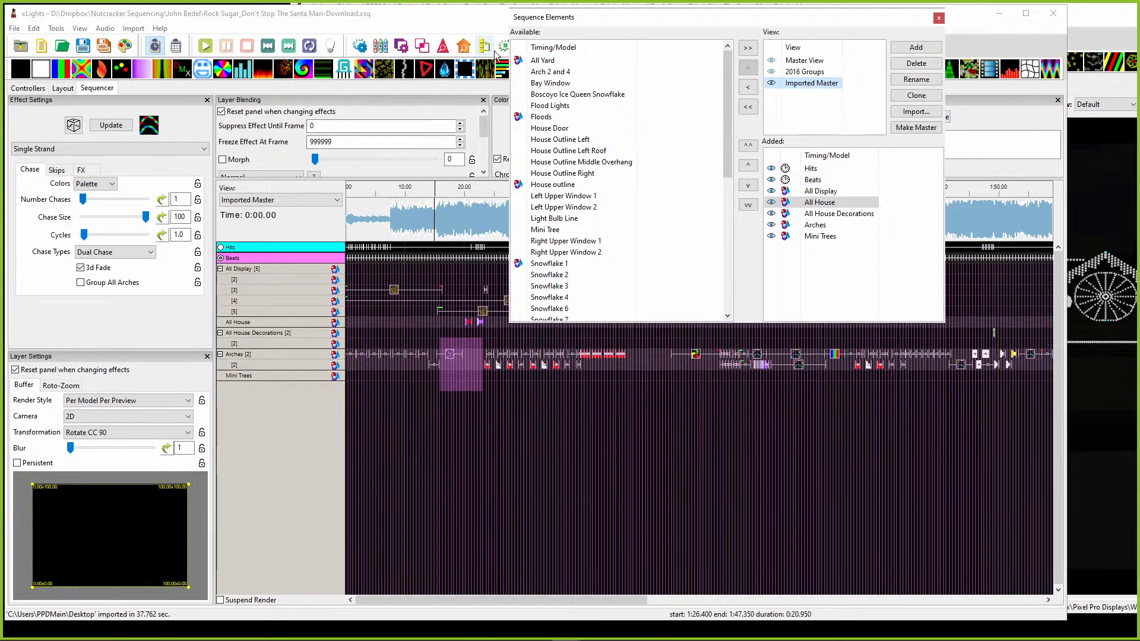
Step: Check the group order in the Imperial March layout and add All Yard to Imported Master between All House and All House Decorations
left_click_drag(1139, 81, 930, 73)
left_click(888, 151)
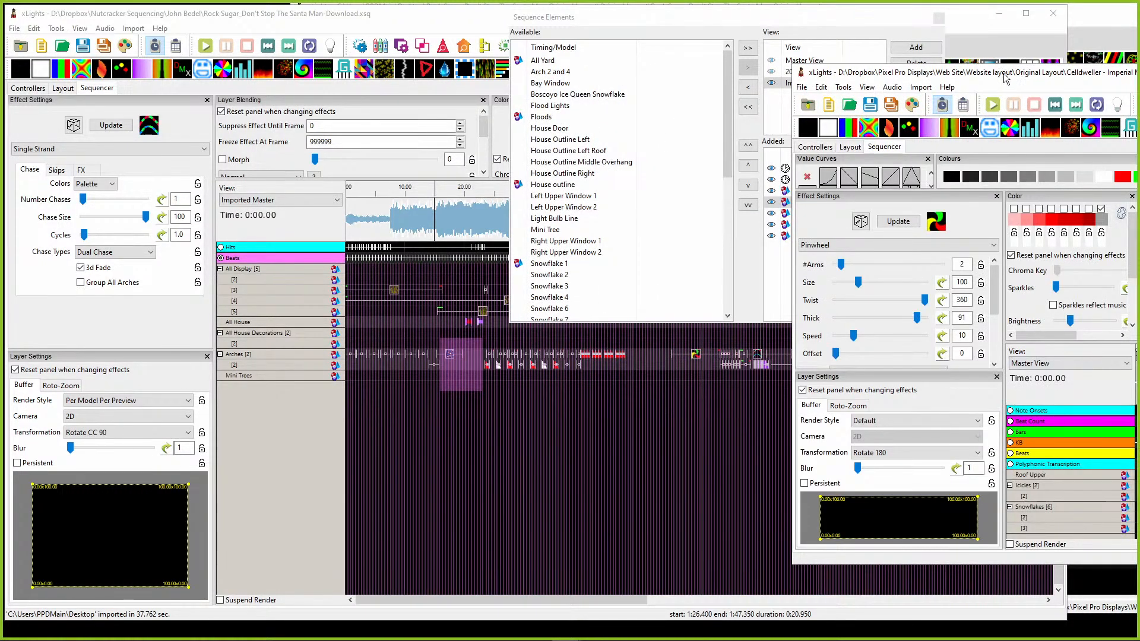
left_click_drag(1038, 73, 994, 56)
scroll(1002, 480, "down", 5)
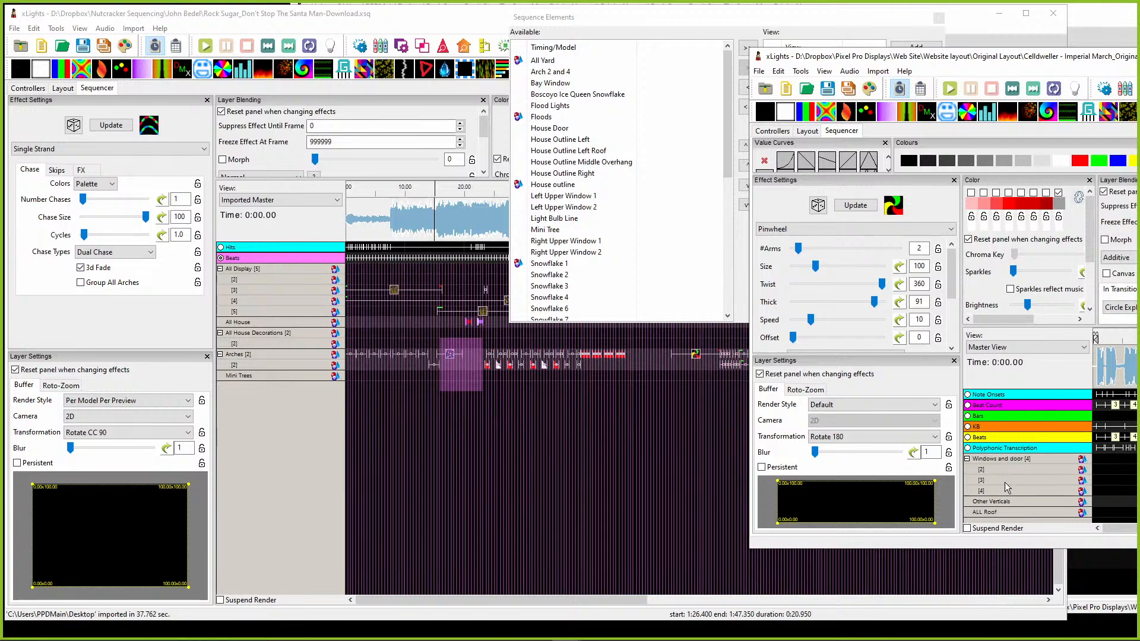
scroll(1002, 491, "up", 3)
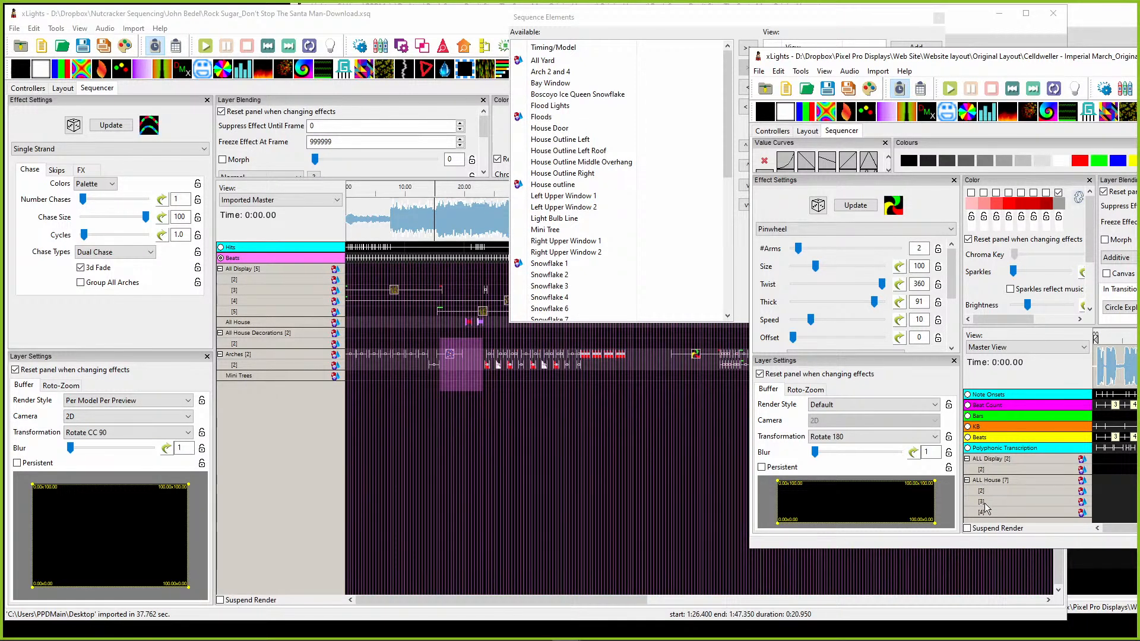
scroll(988, 506, "down", 2)
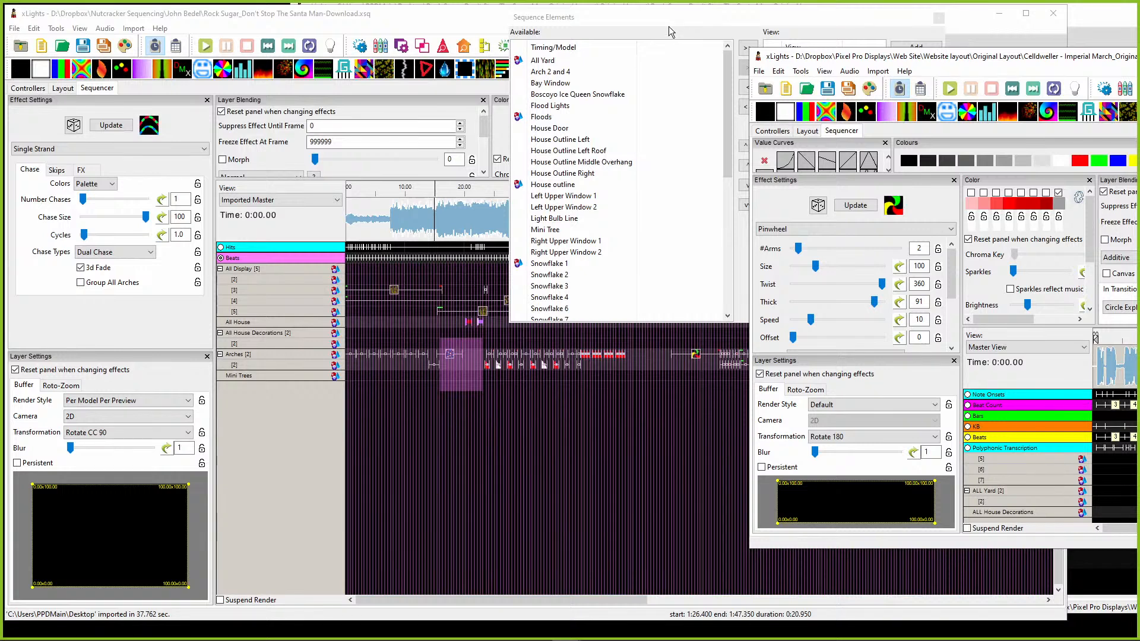
left_click_drag(589, 12, 443, 14)
left_click(671, 194)
left_click(673, 205)
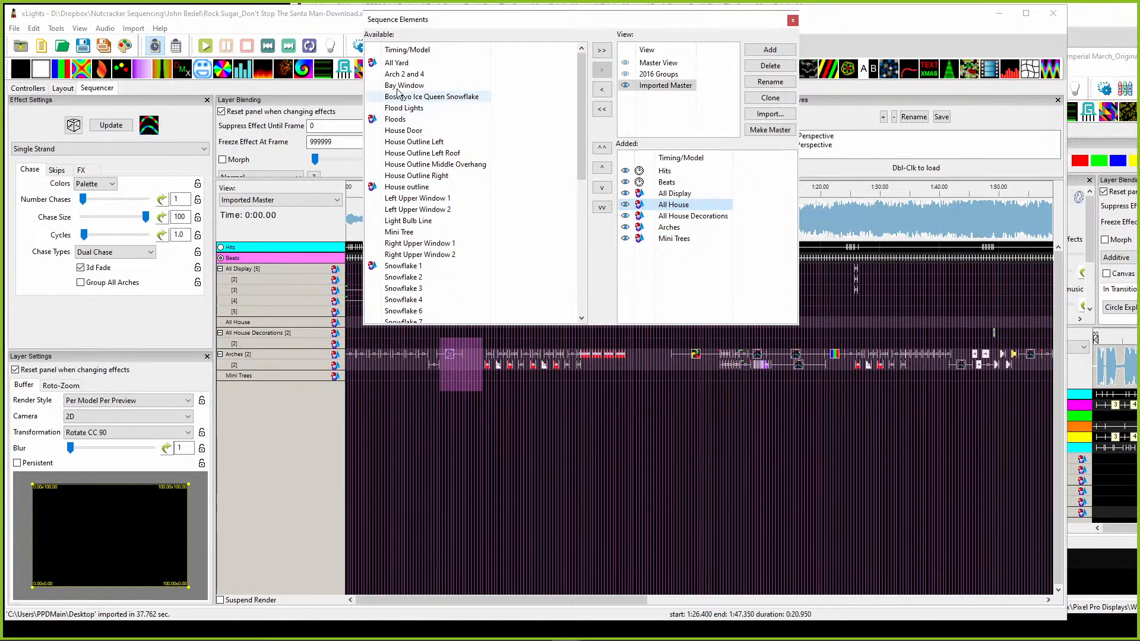
left_click(397, 62)
left_click(685, 216, "ctrl")
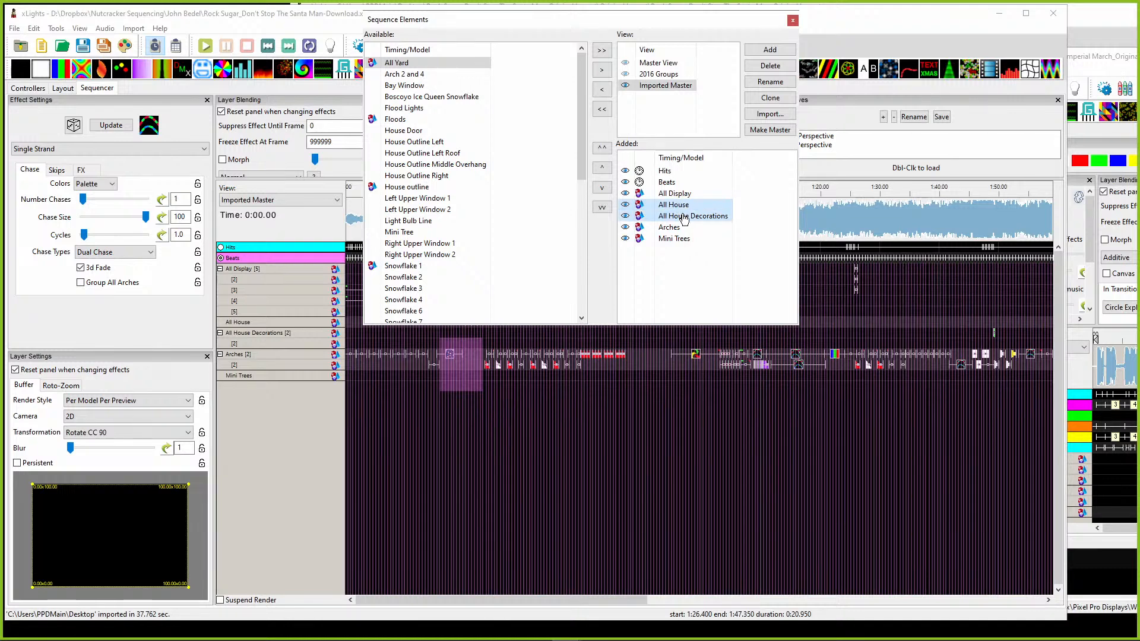
left_click_drag(683, 216, 683, 216)
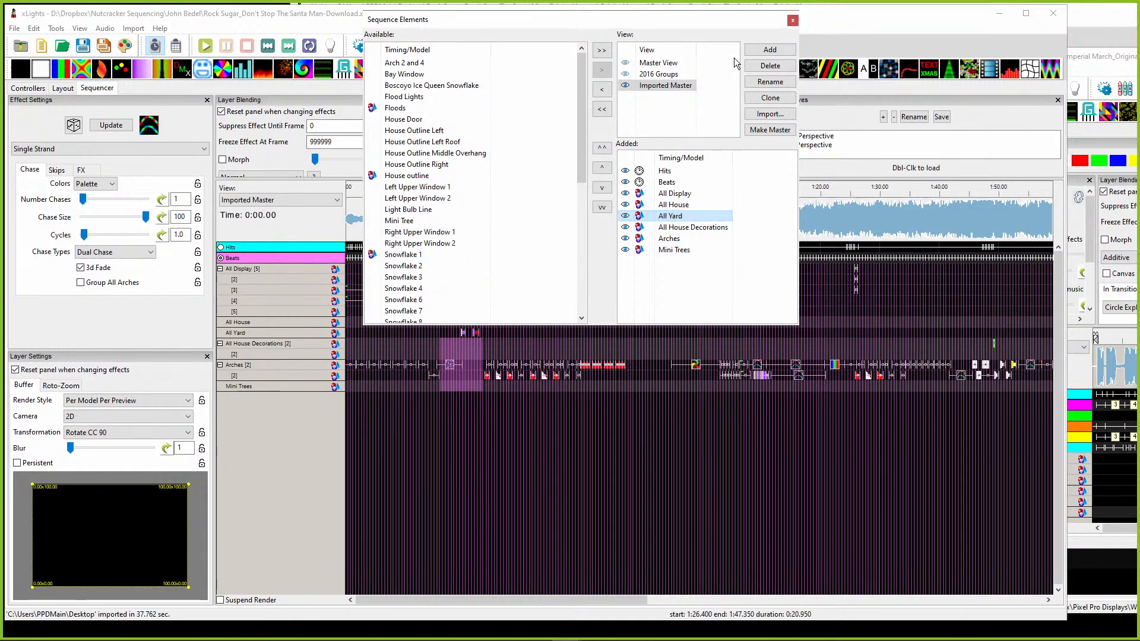
Step: Close the sequence element setup and show Master View in the sequencer
left_click(793, 21)
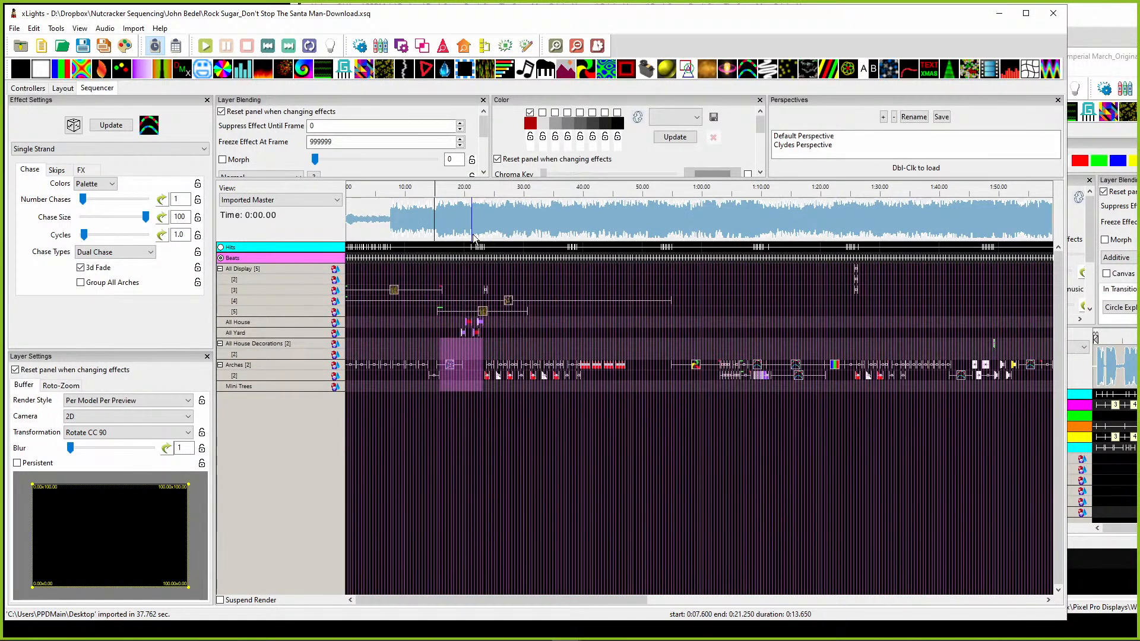
left_click(484, 45)
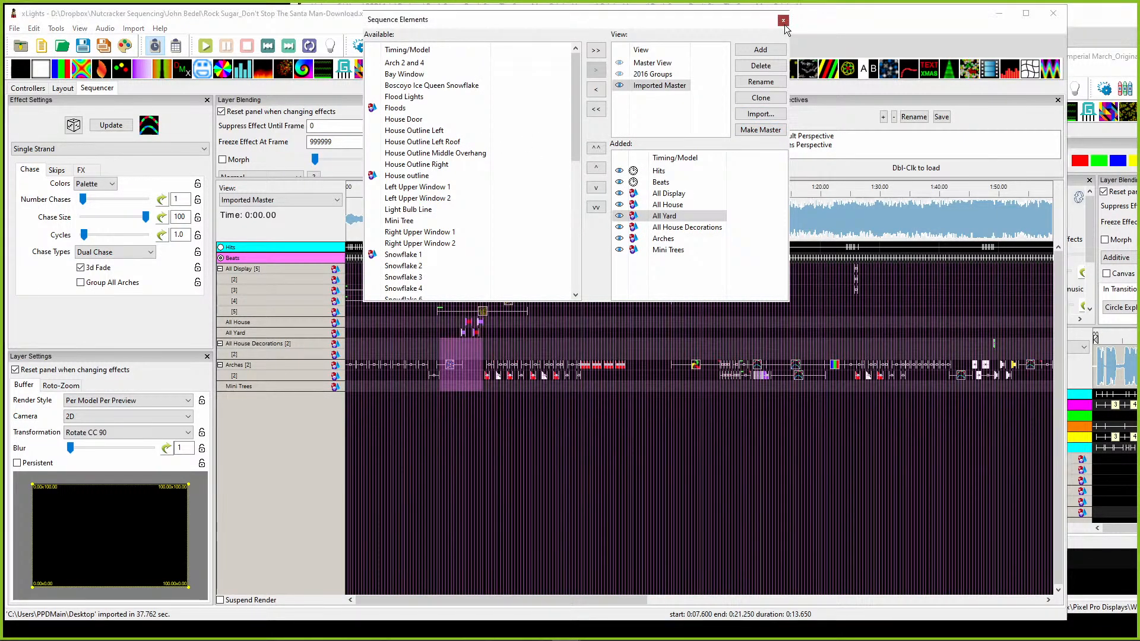
left_click(783, 21)
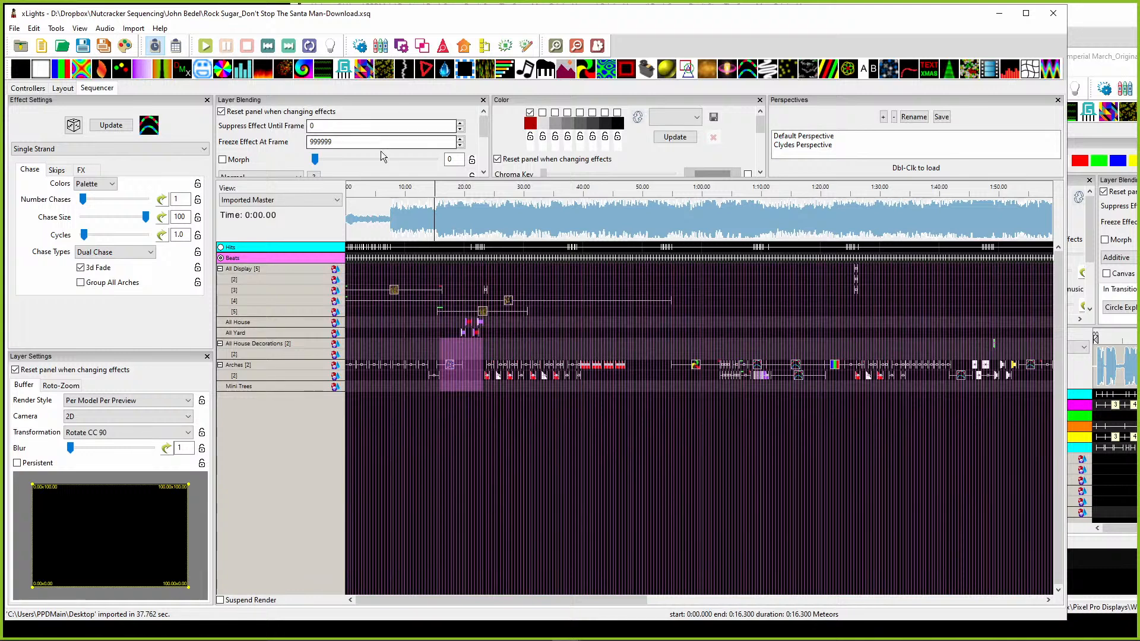
left_click(259, 201)
left_click(248, 213)
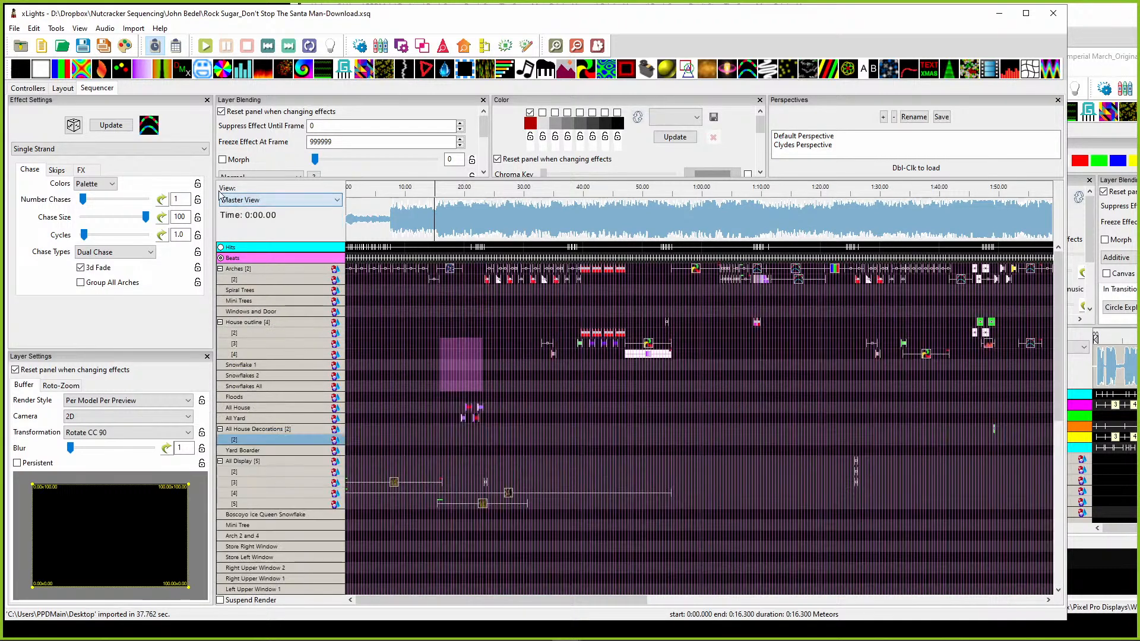
left_click(381, 217)
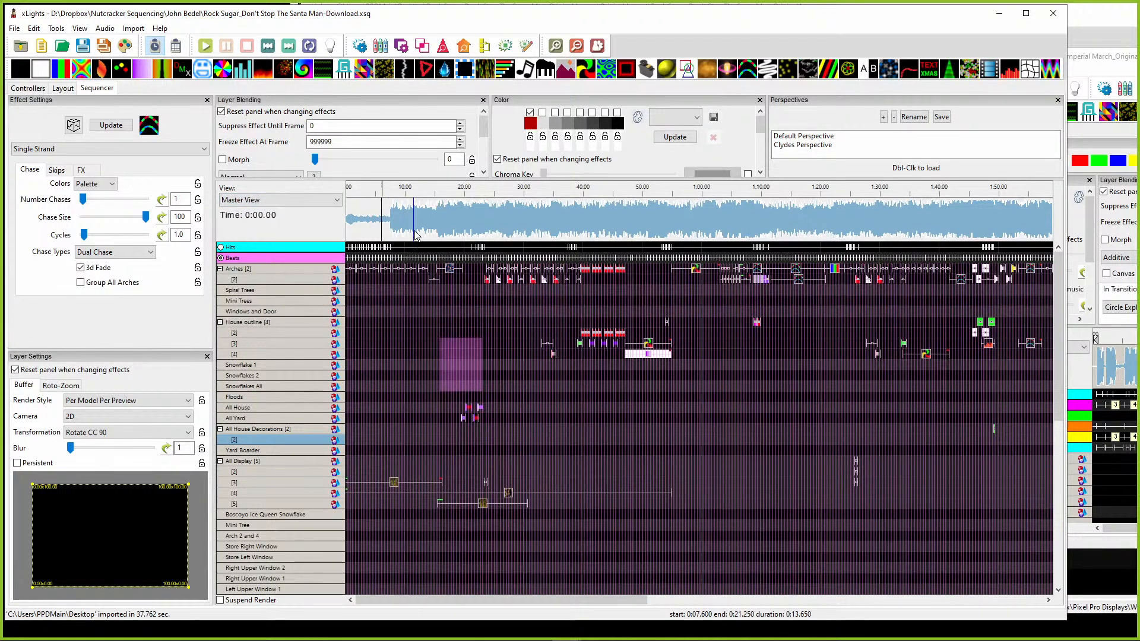
left_click(382, 217)
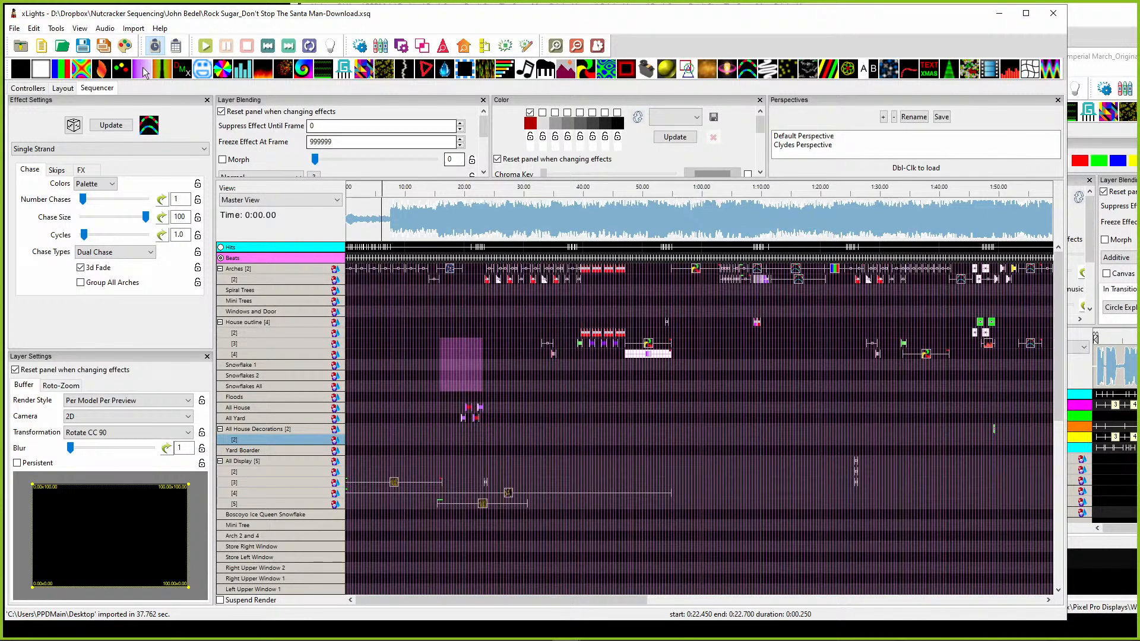
Step: Start an effects import from the Rock Sugar_Don't Stop The Santa Man-Original Layout sequence in the Desktop package's Original Layout folder
left_click(134, 28)
left_click(135, 42)
left_click(310, 159)
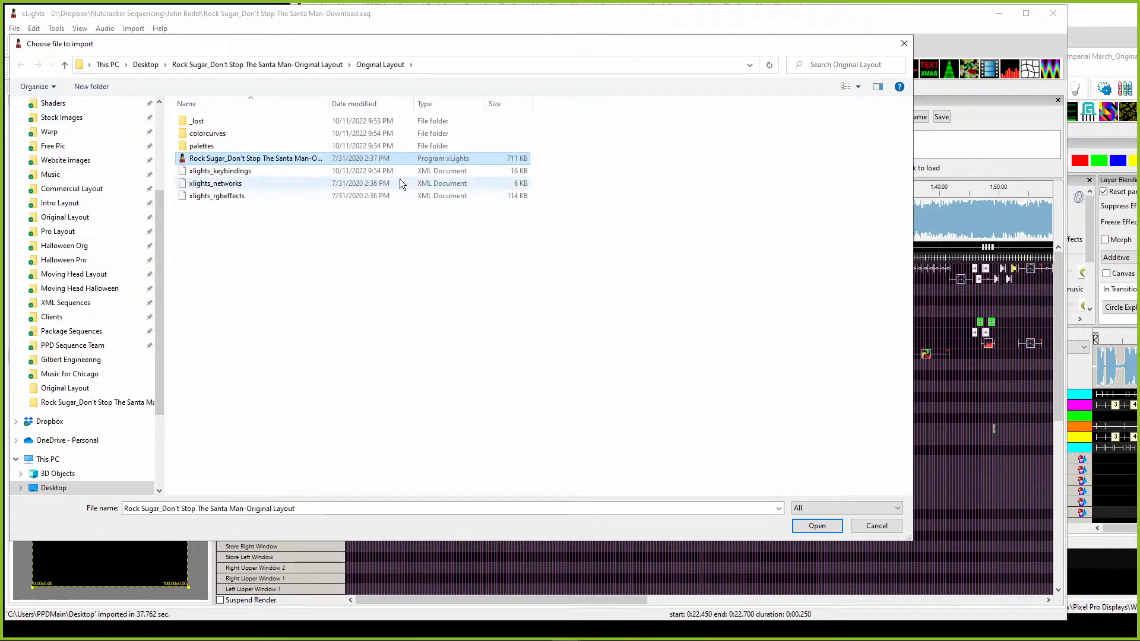
scroll(125, 178, "up", 4)
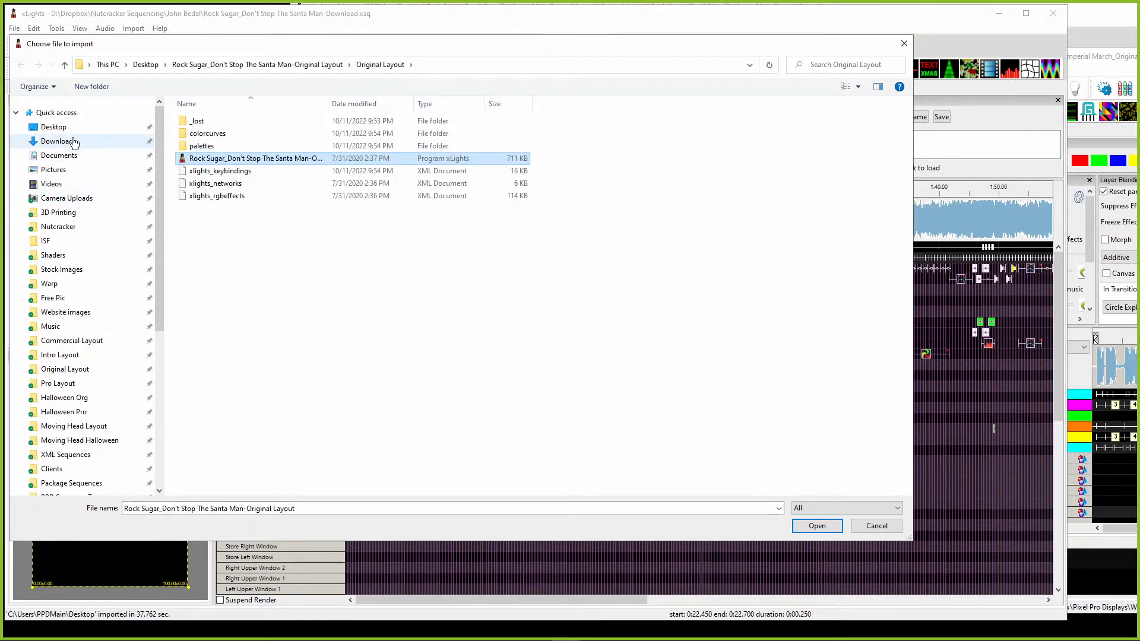
left_click(89, 127)
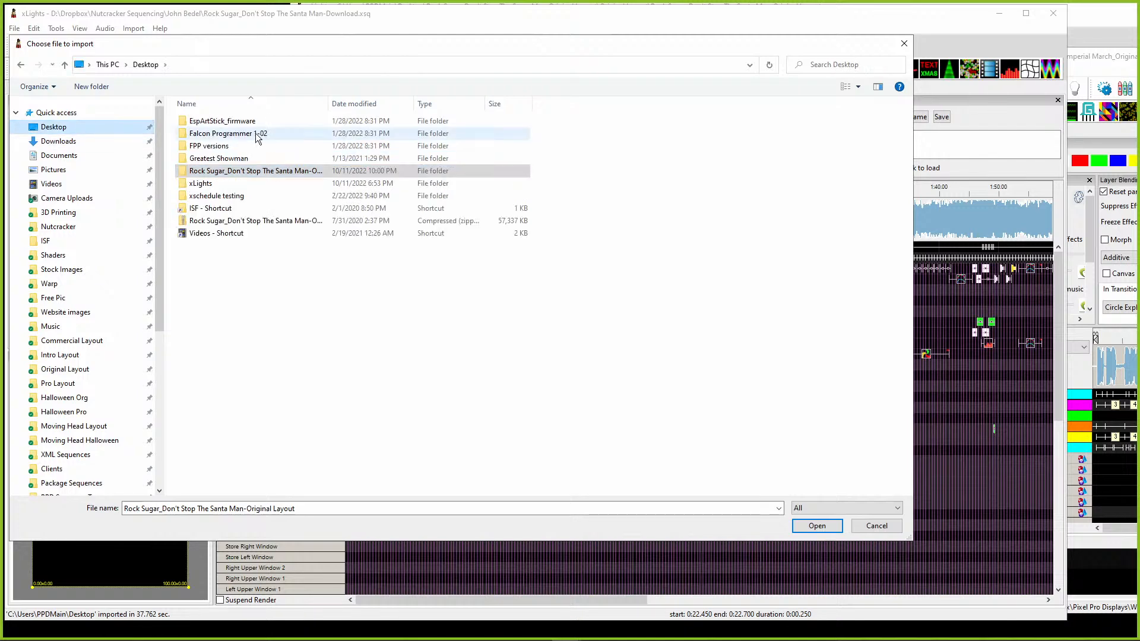
double_click(212, 171)
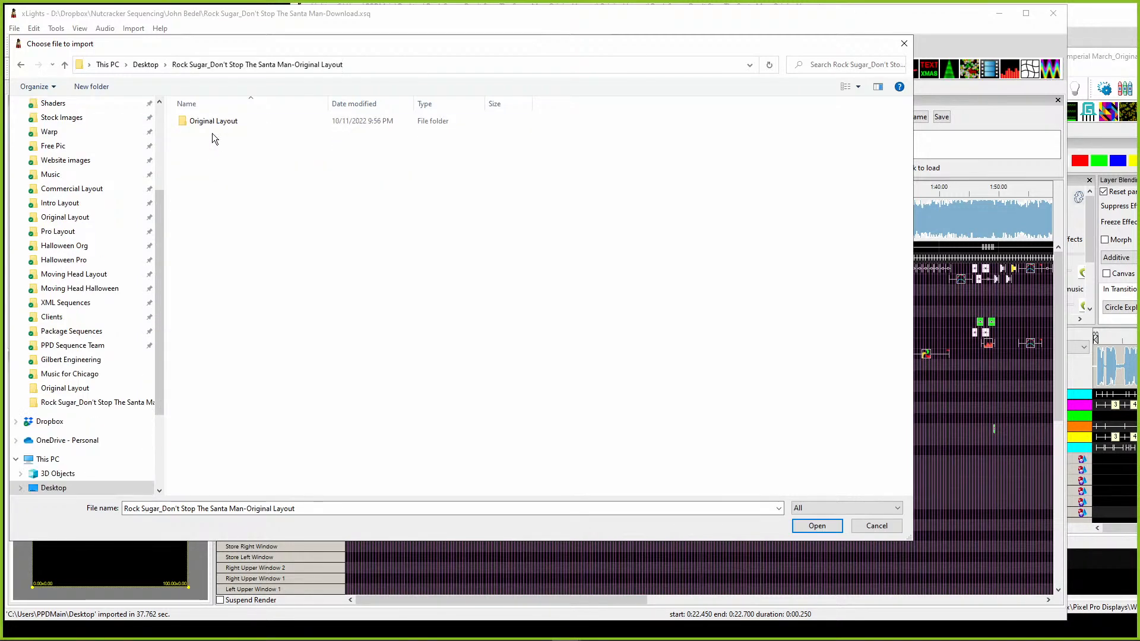
double_click(212, 123)
double_click(214, 157)
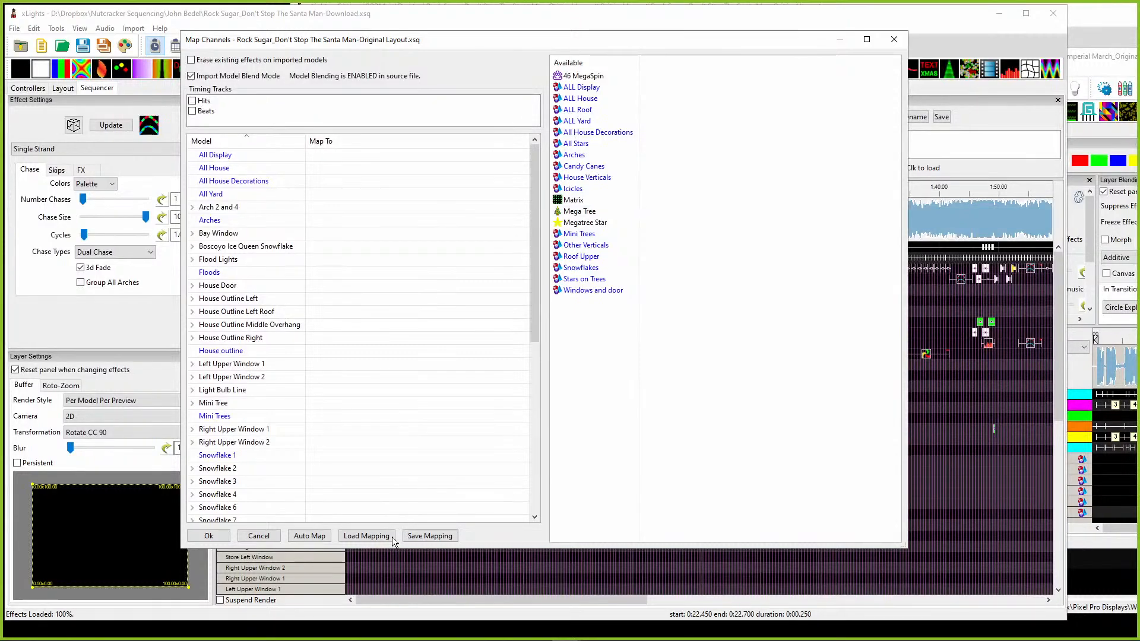
Step: Load the saved mapping file mapping RS.xmap from the Rock Sugar_Don't Stop The Santa Man-Original Layout folder on the Desktop
left_click(370, 525)
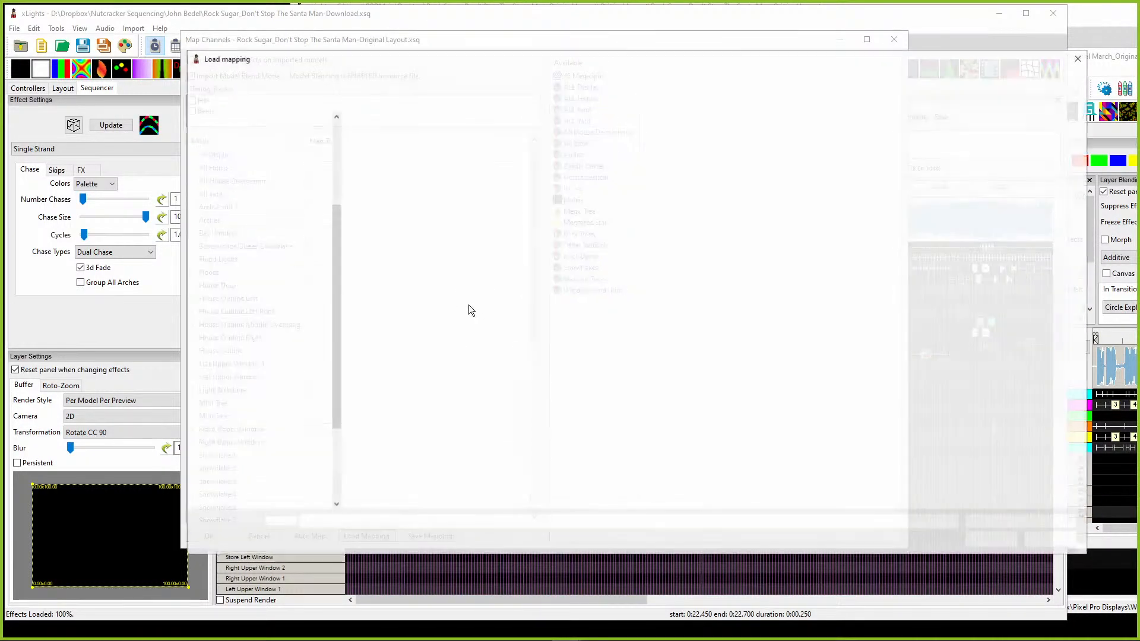
scroll(280, 152, "up", 5)
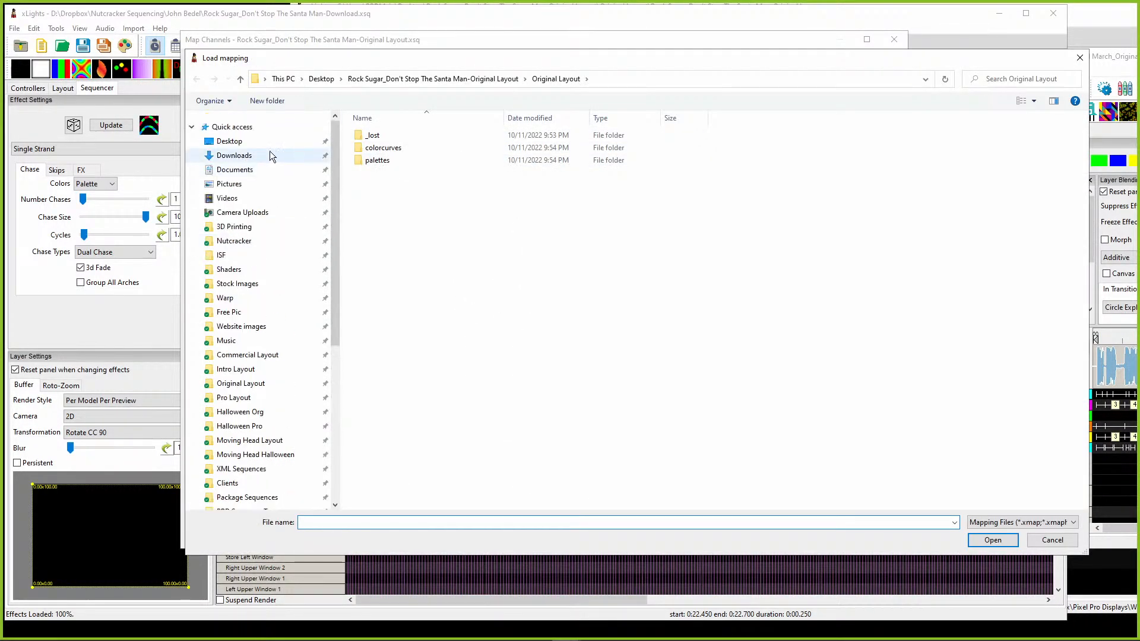
left_click(269, 152)
left_click(254, 143)
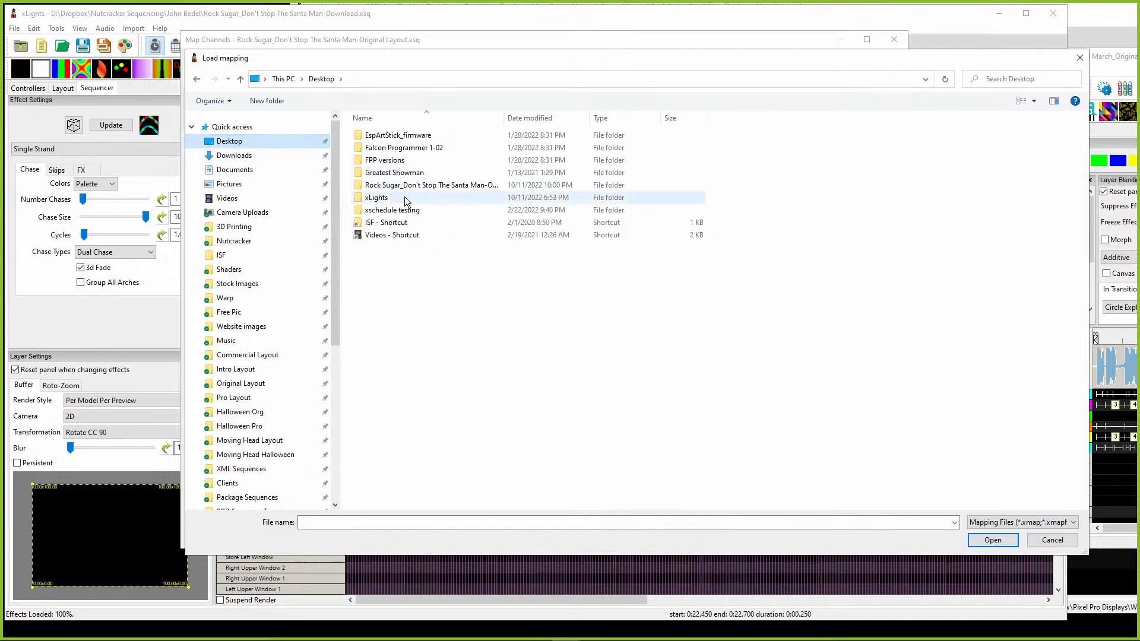
left_click(388, 187)
double_click(389, 187)
double_click(384, 150)
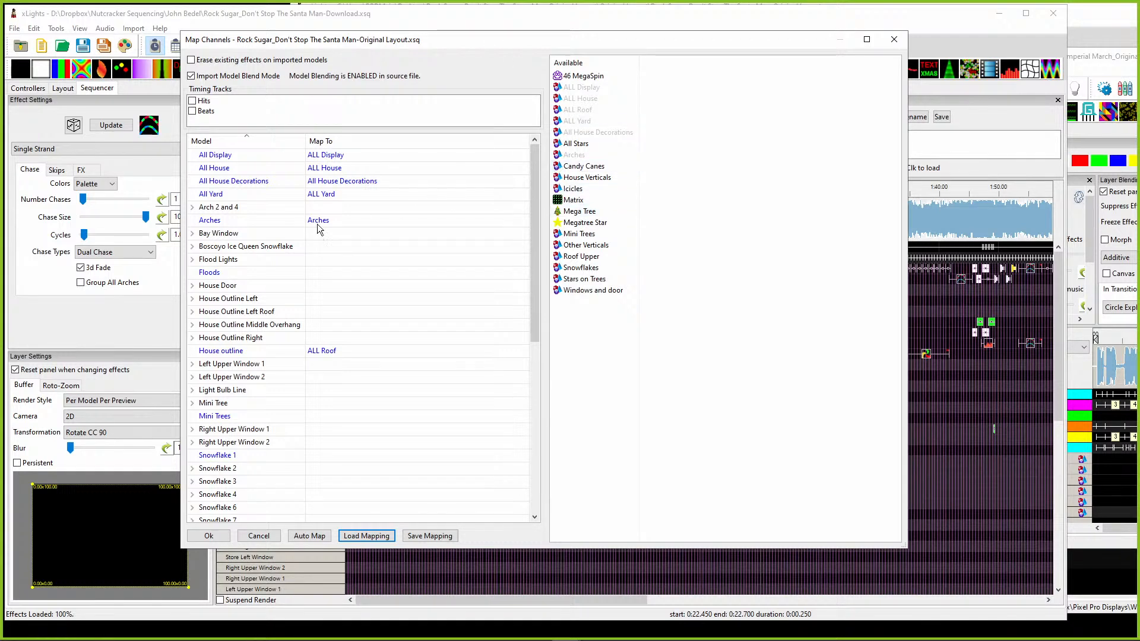
Step: Map the source Icicles group to Floods and the source Mini Trees group to the customer's Mini Trees
scroll(350, 285, "down", 4)
scroll(326, 208, "up", 2)
left_click(340, 194)
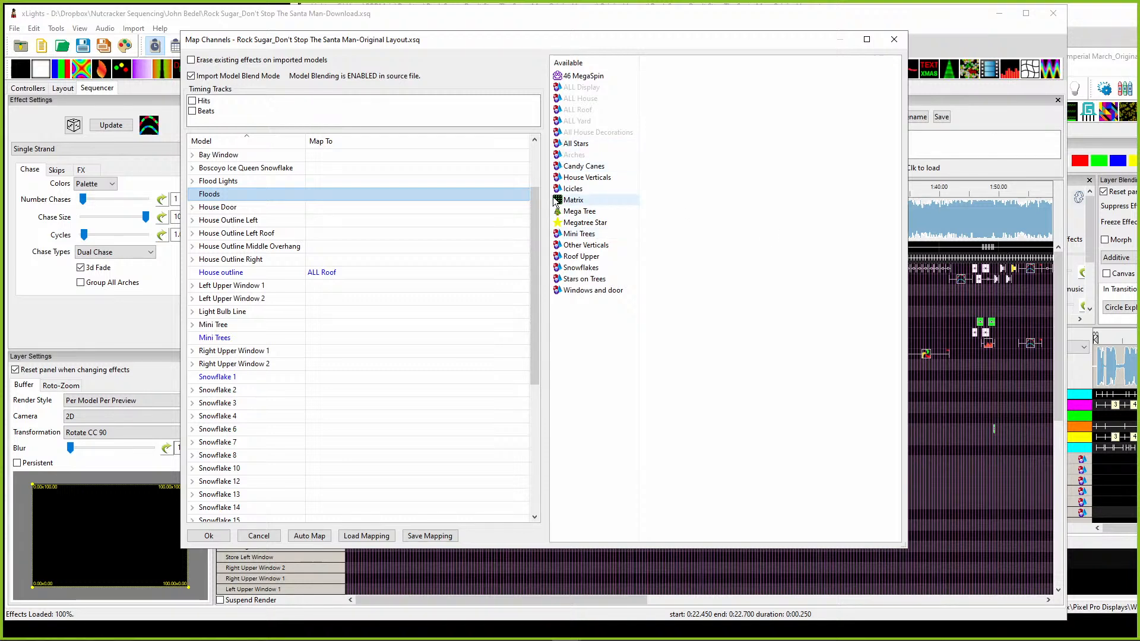
left_click_drag(568, 193, 330, 196)
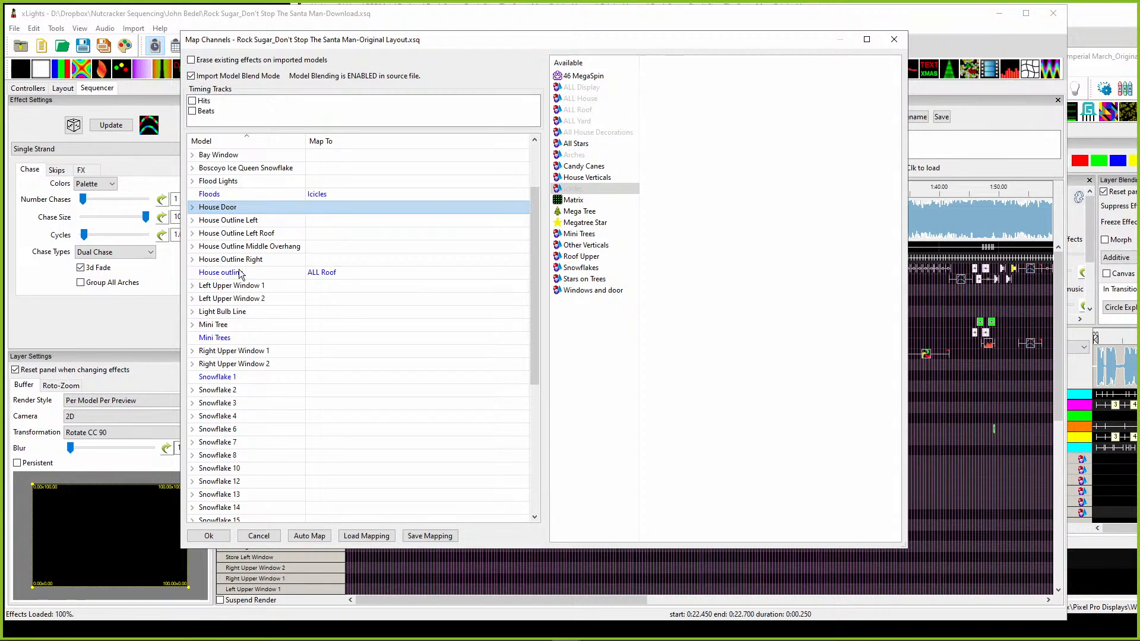
scroll(364, 308, "down", 7)
scroll(364, 319, "up", 5)
left_click(333, 258)
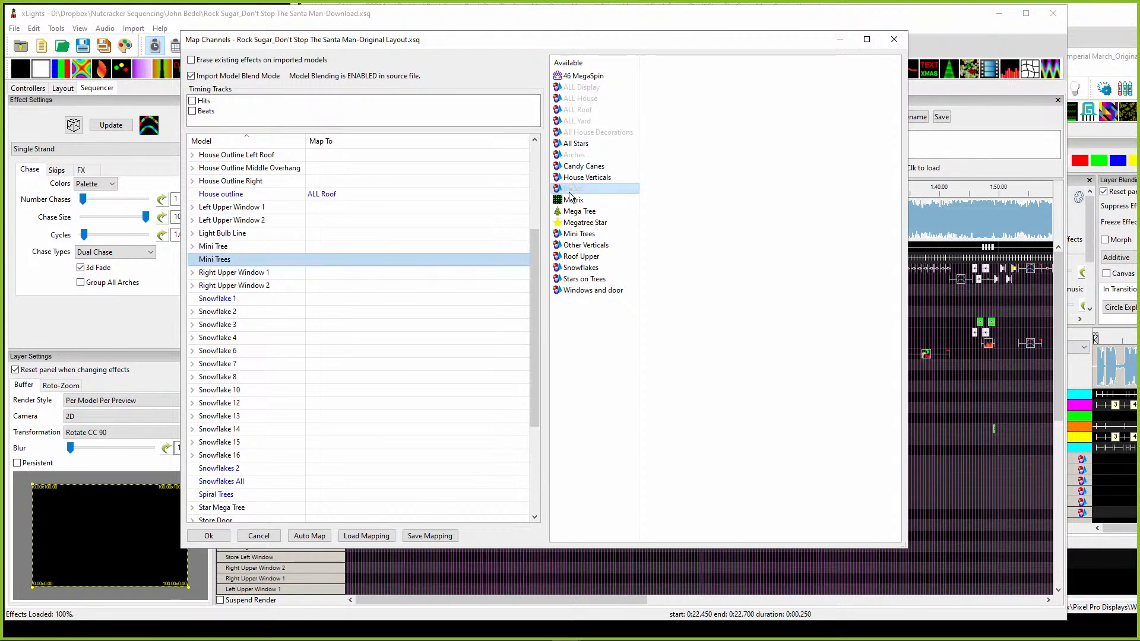
left_click_drag(579, 233, 347, 270)
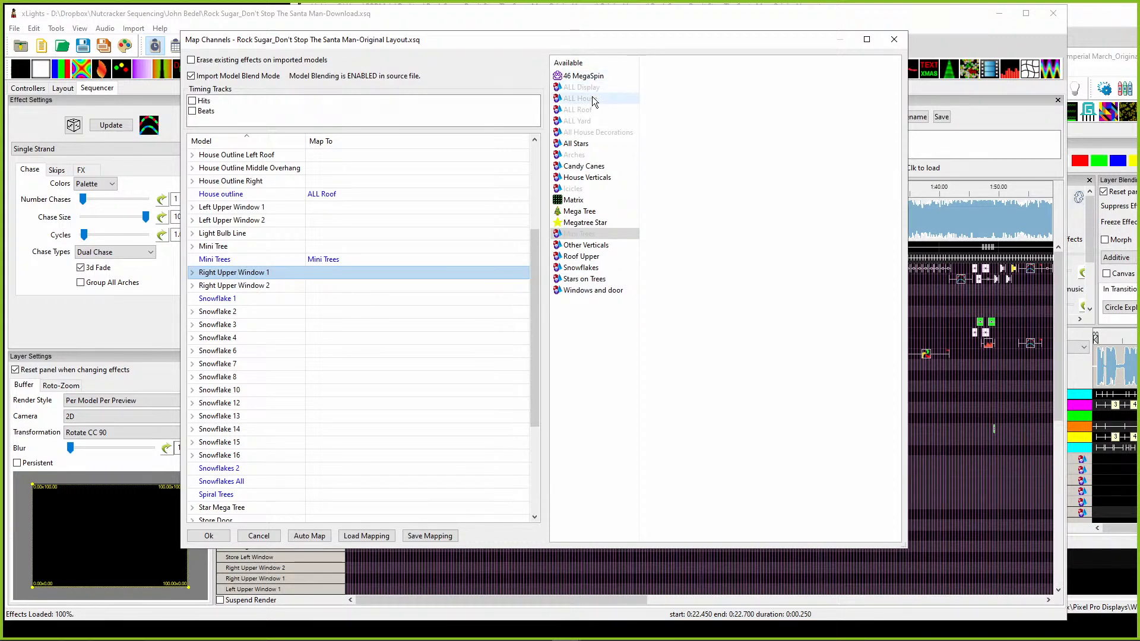
Step: Map the source 46 MegaSpin to Snowflake 1 and the source Snowflakes group to Snowflakes 2
left_click_drag(569, 77, 354, 301)
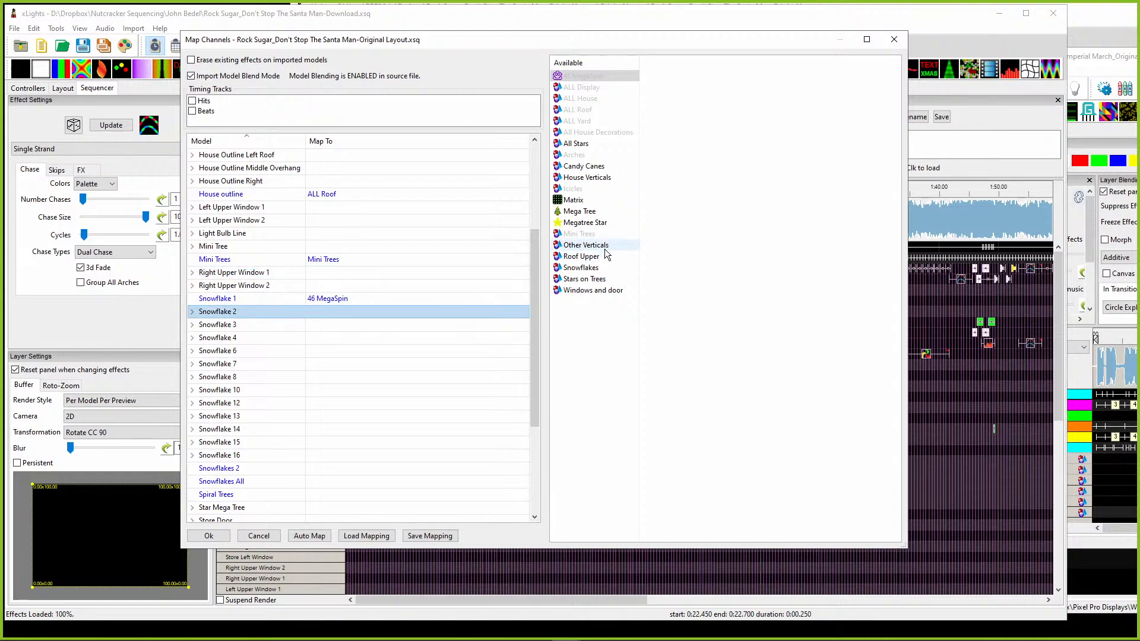
left_click(581, 268)
scroll(440, 337, "down", 4)
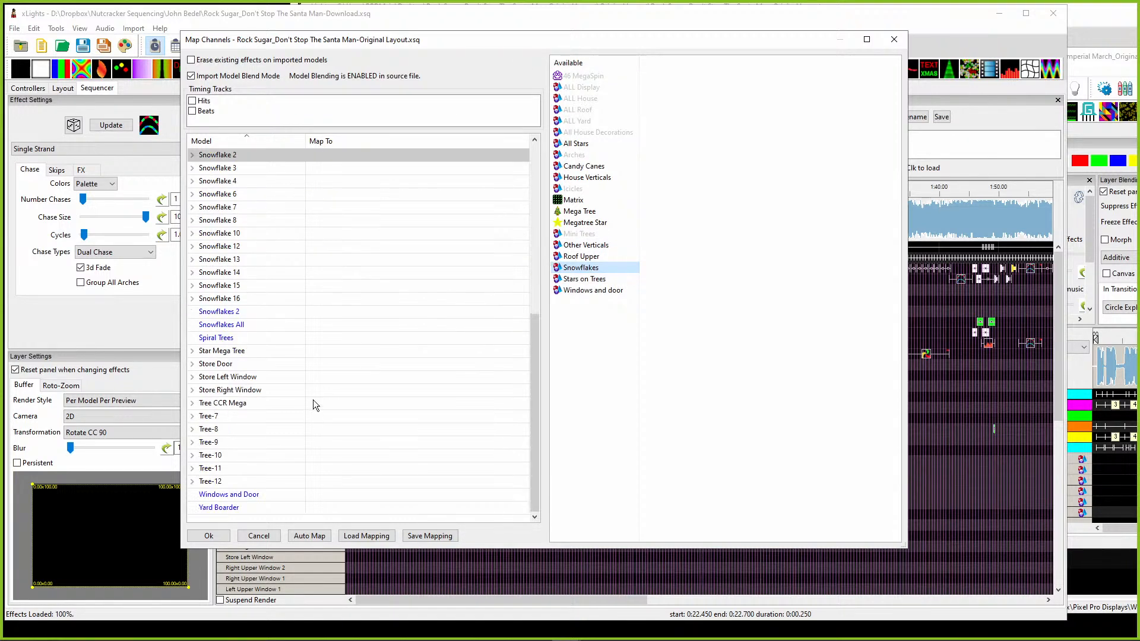
left_click_drag(325, 312, 325, 312)
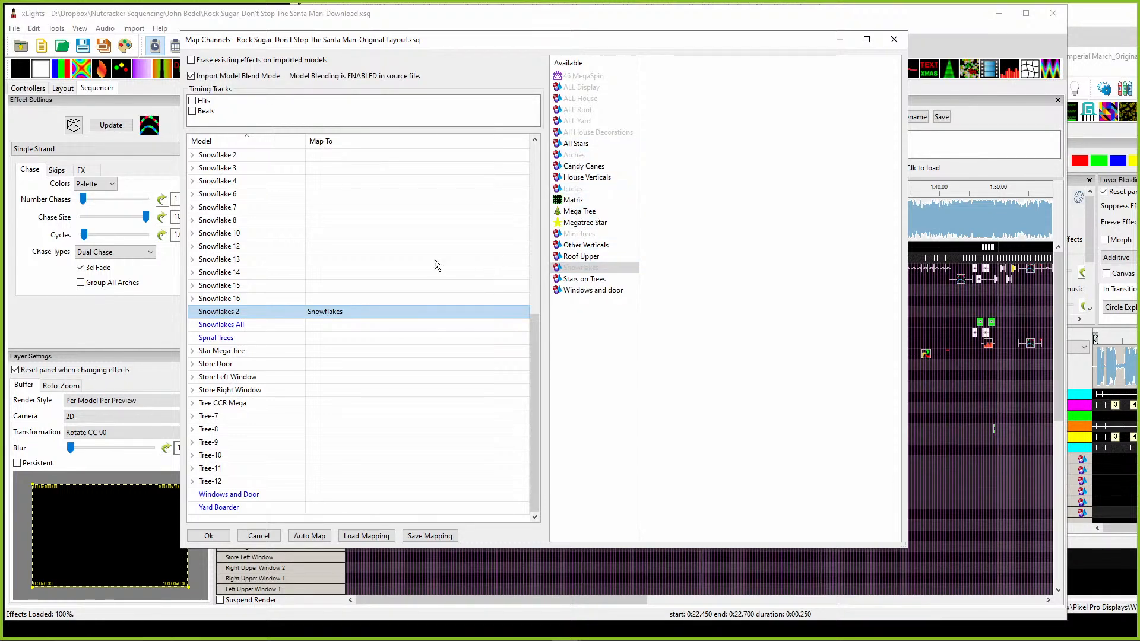
Step: Map the source Mini Trees group also to Spiral Trees, and Windows and door to the Windows and Door group
scroll(368, 285, "up", 4)
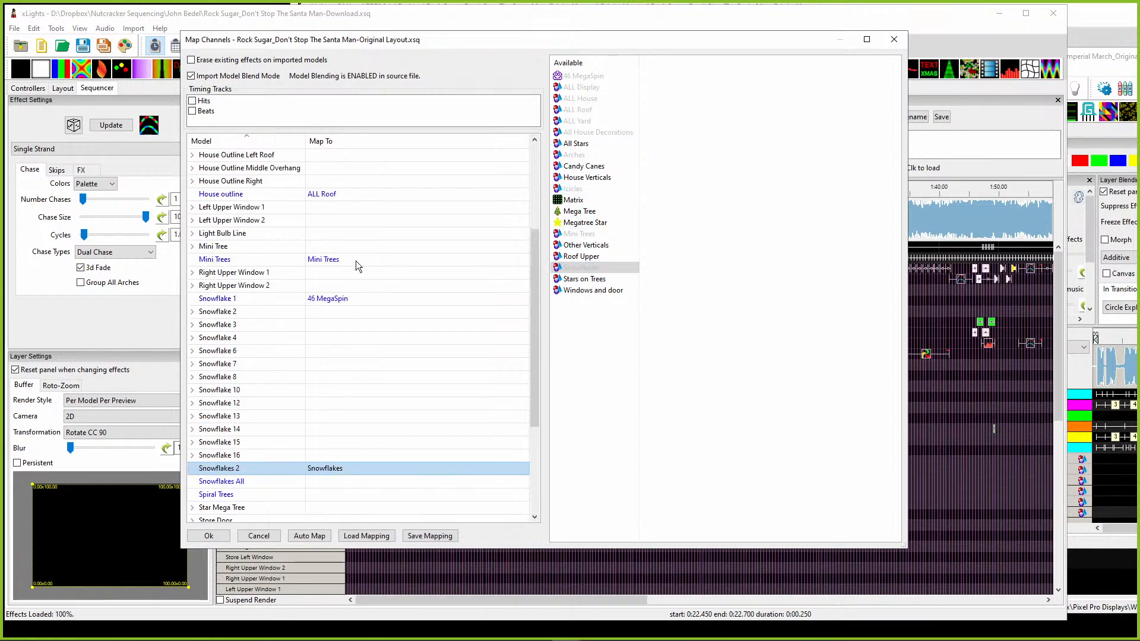
left_click(315, 261)
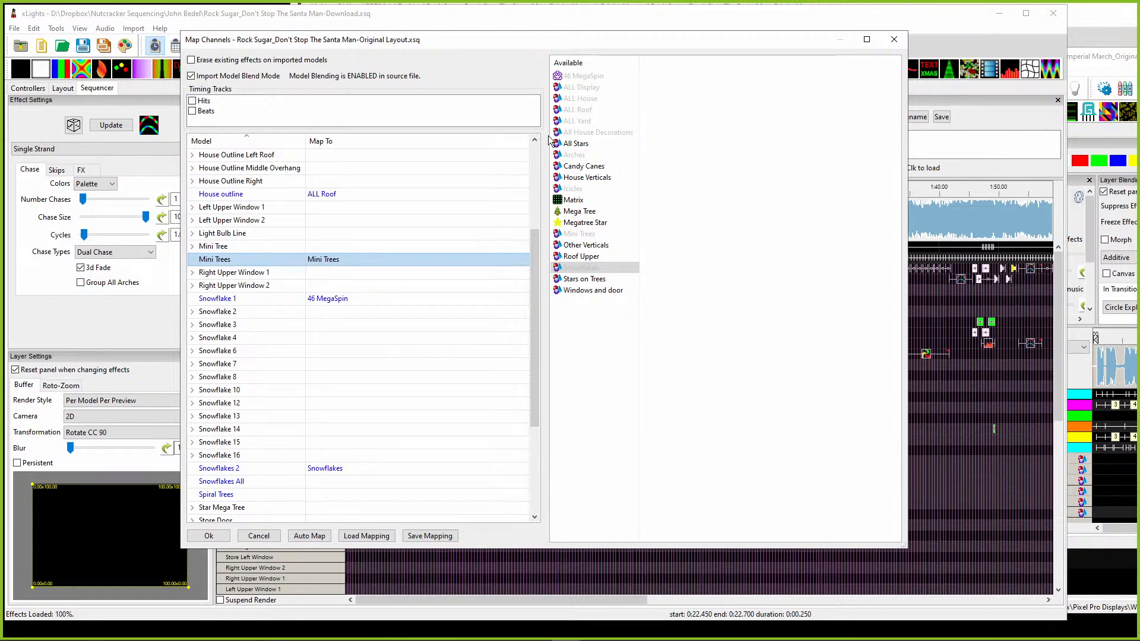
left_click(577, 234)
scroll(477, 414, "down", 4)
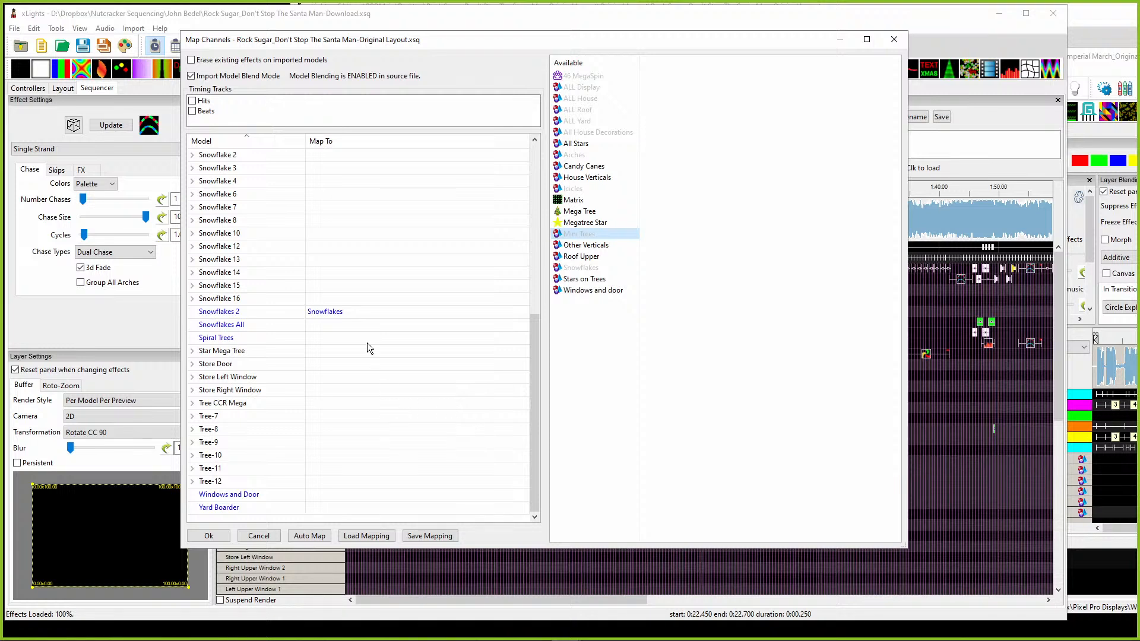
double_click(335, 338)
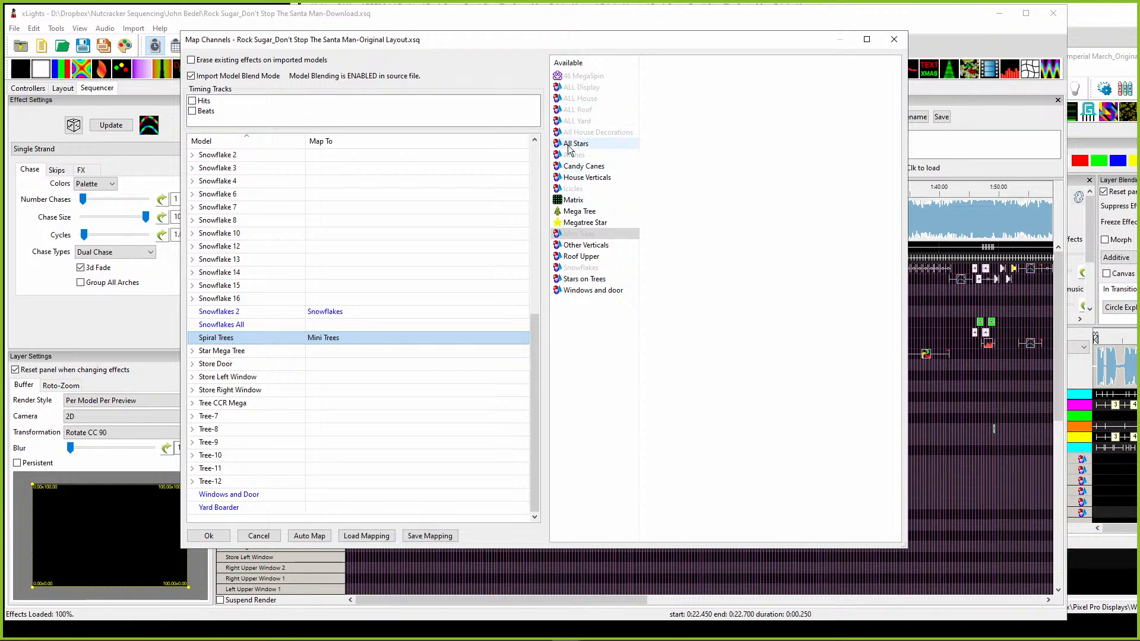
left_click(578, 291)
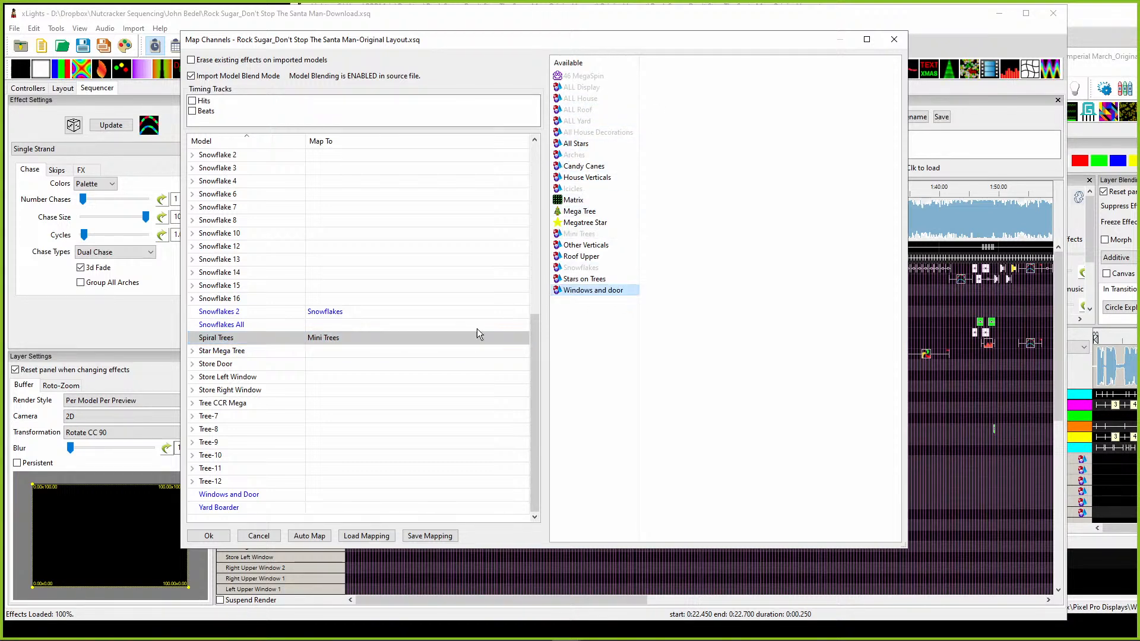
left_click(578, 296)
left_click_drag(574, 291, 317, 497)
Step: Map the source ALL Roof group also to the Yard Boarder group
left_click(573, 279)
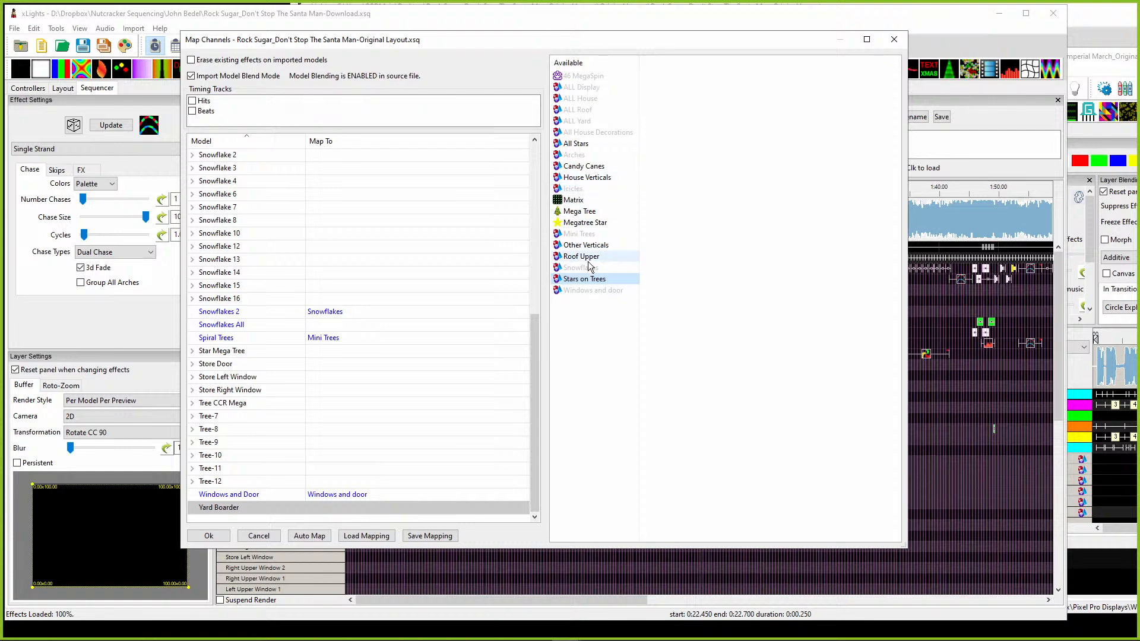
left_click(581, 111)
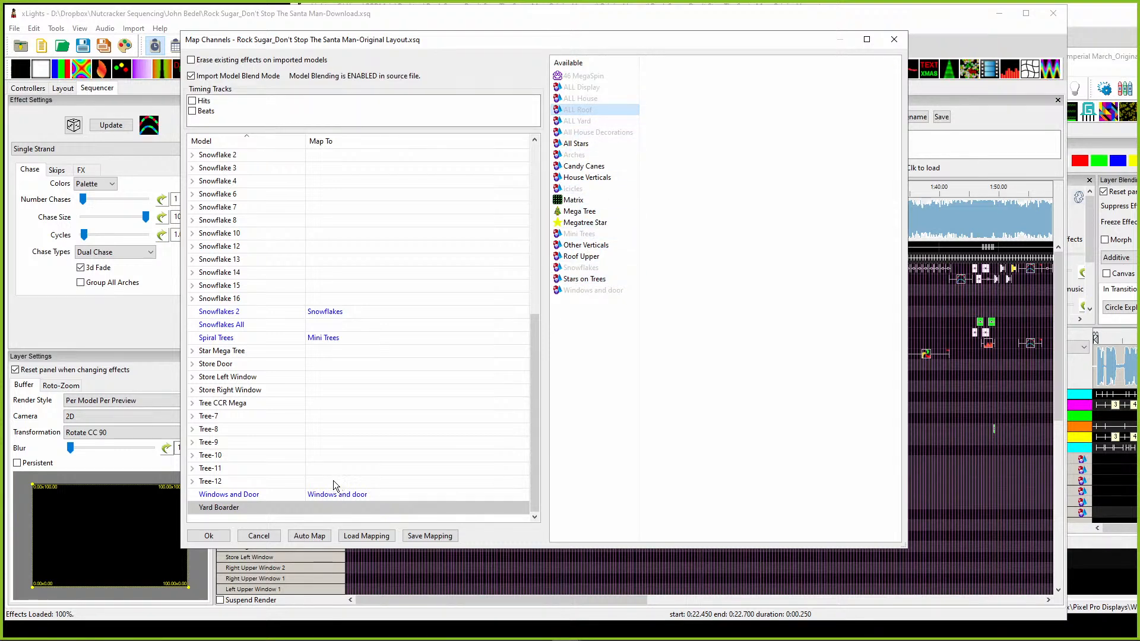
left_click_drag(533, 389, 500, 451)
left_click(323, 510)
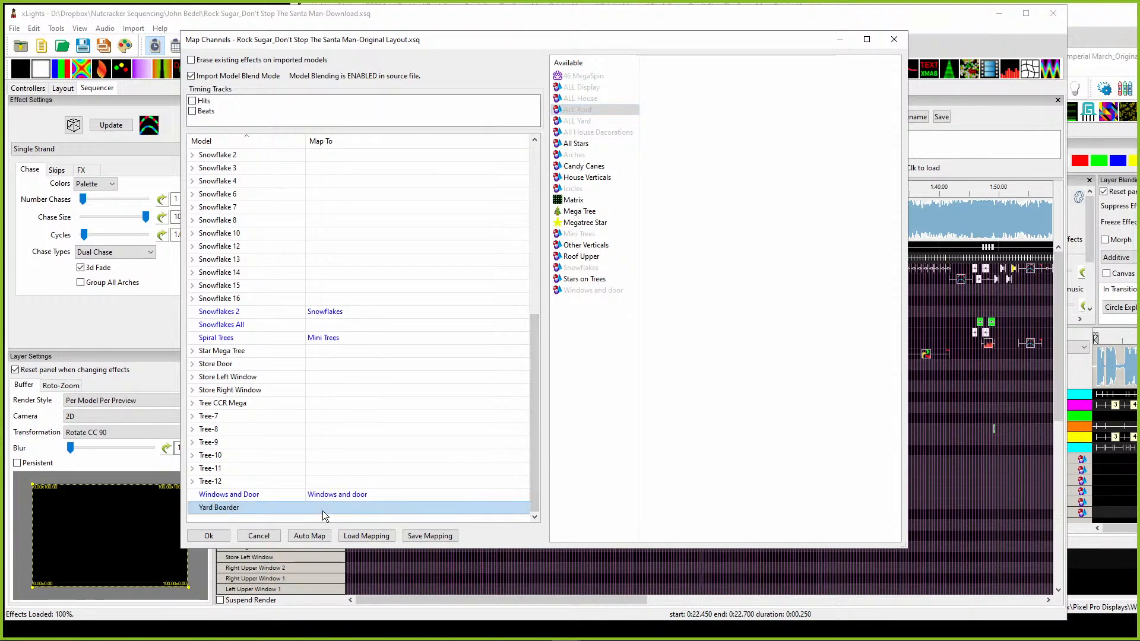
Step: Review the mapped groups, save the mapping over mapping RS.xmap, and import the mapped effects into the sequence
scroll(333, 356, "up", 6)
scroll(291, 427, "down", 6)
scroll(255, 350, "up", 6)
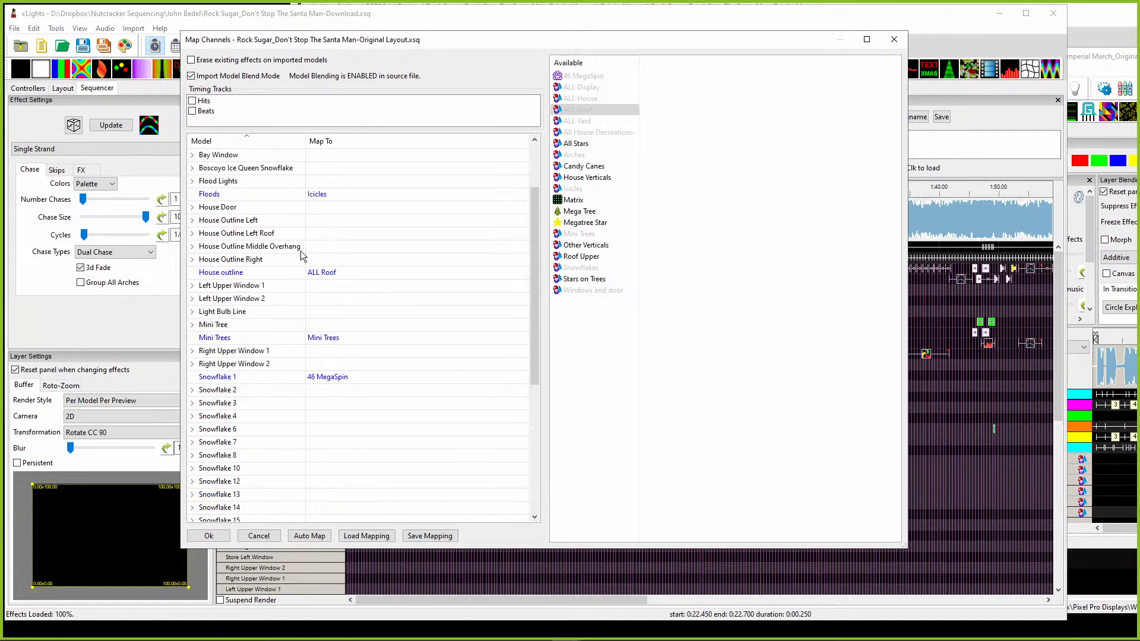
scroll(304, 270, "up", 2)
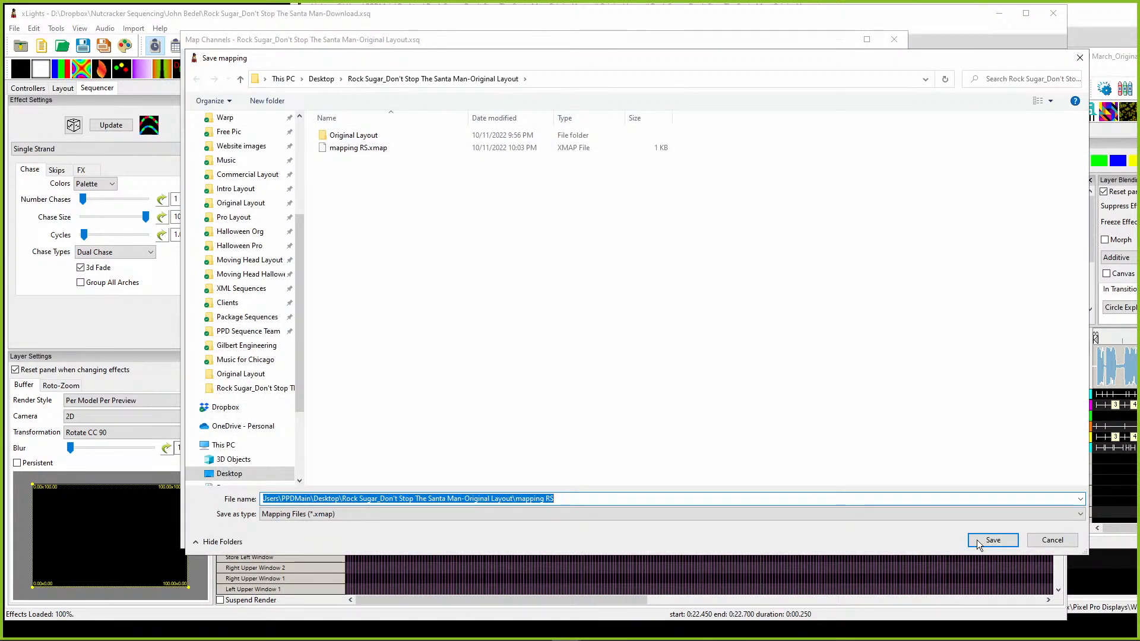
left_click(1002, 539)
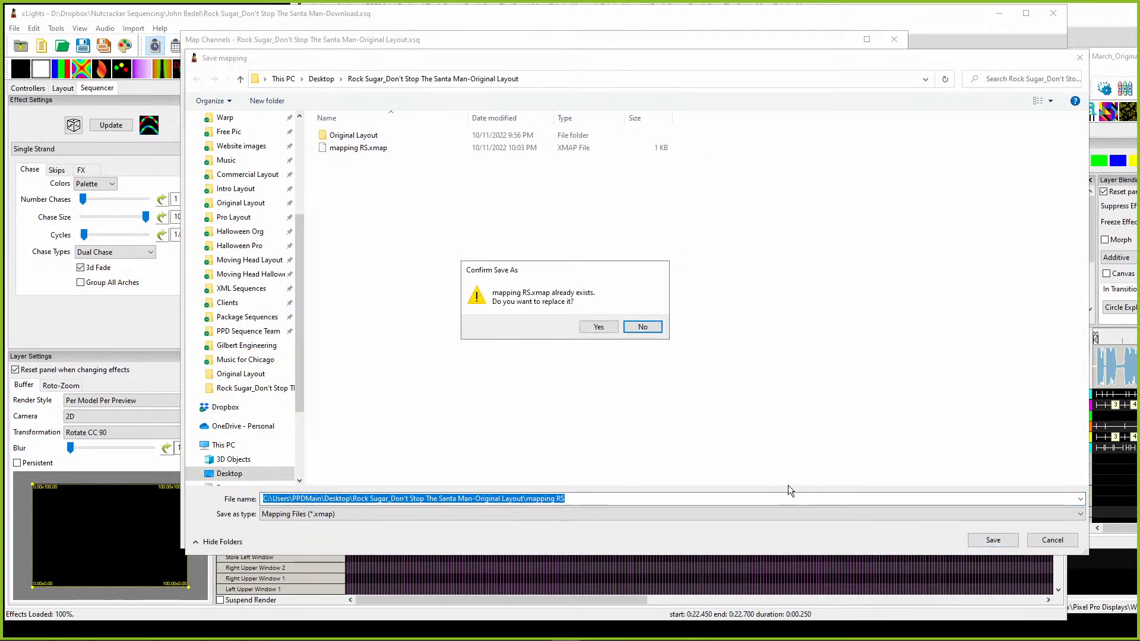
left_click(598, 327)
left_click(227, 536)
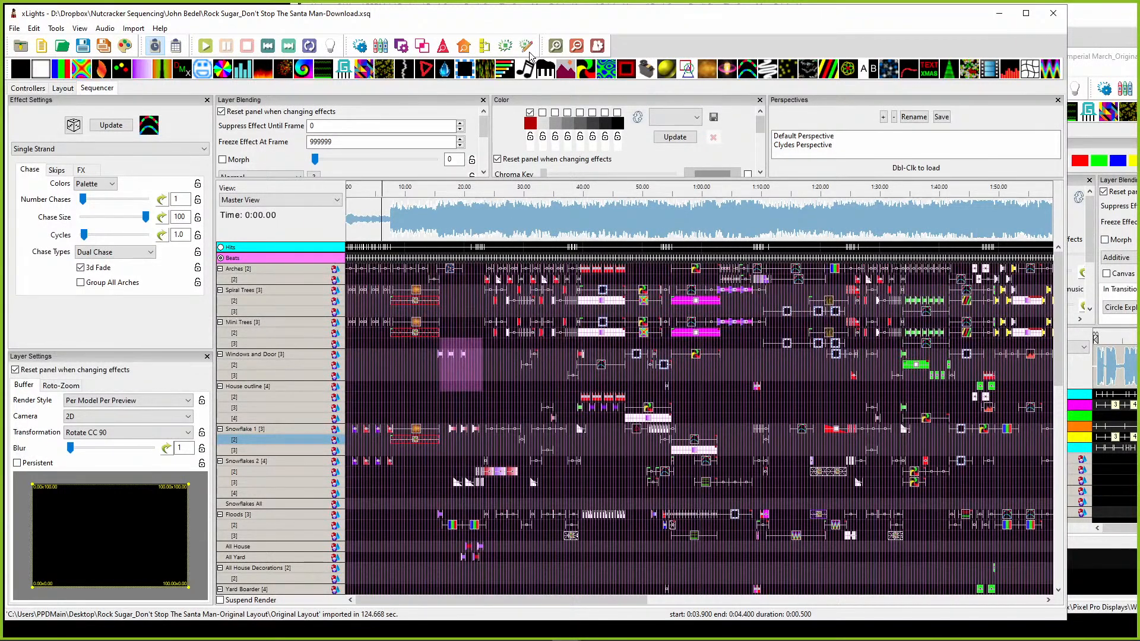
Step: Edit the sequence elements of the Imported Master view and add the Floods group directly above All House Decorations
left_click(485, 47)
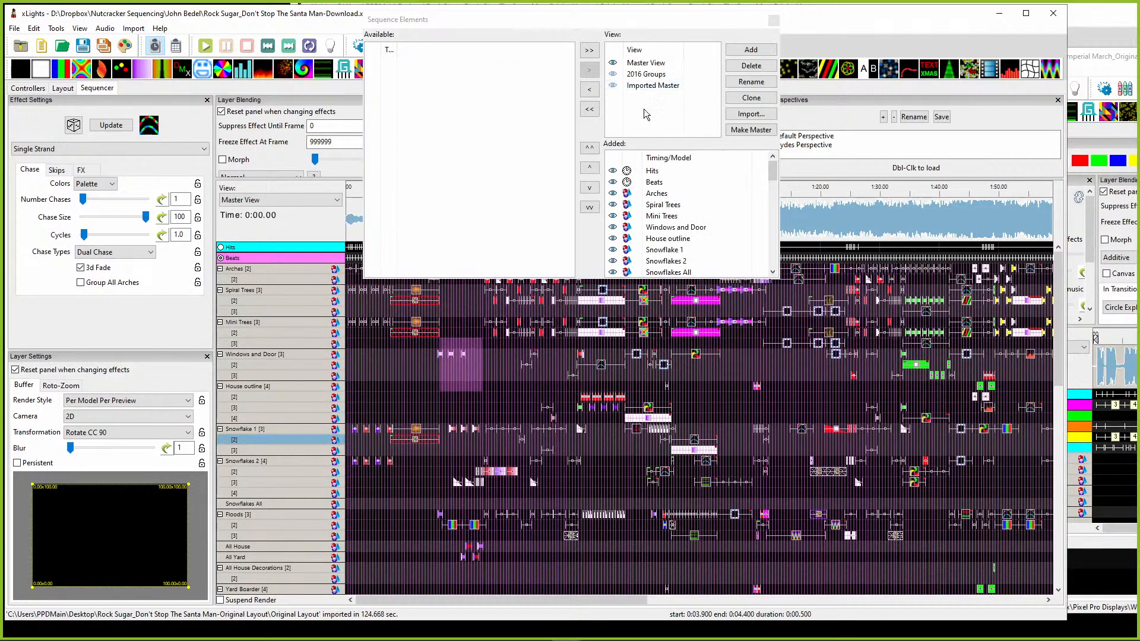
left_click(647, 86)
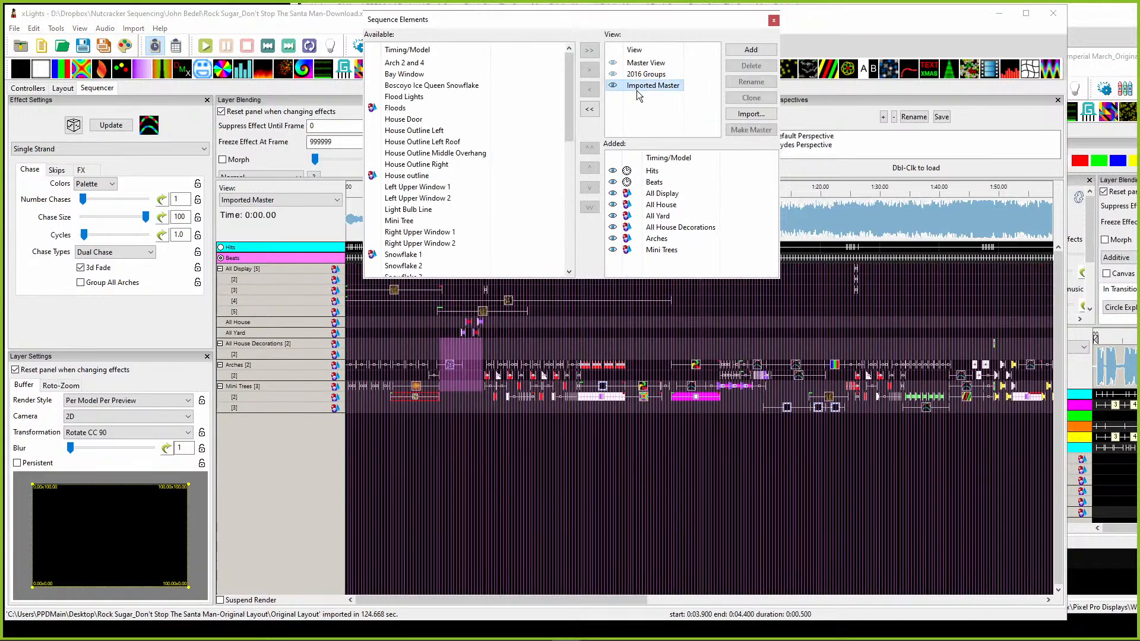
left_click(400, 111)
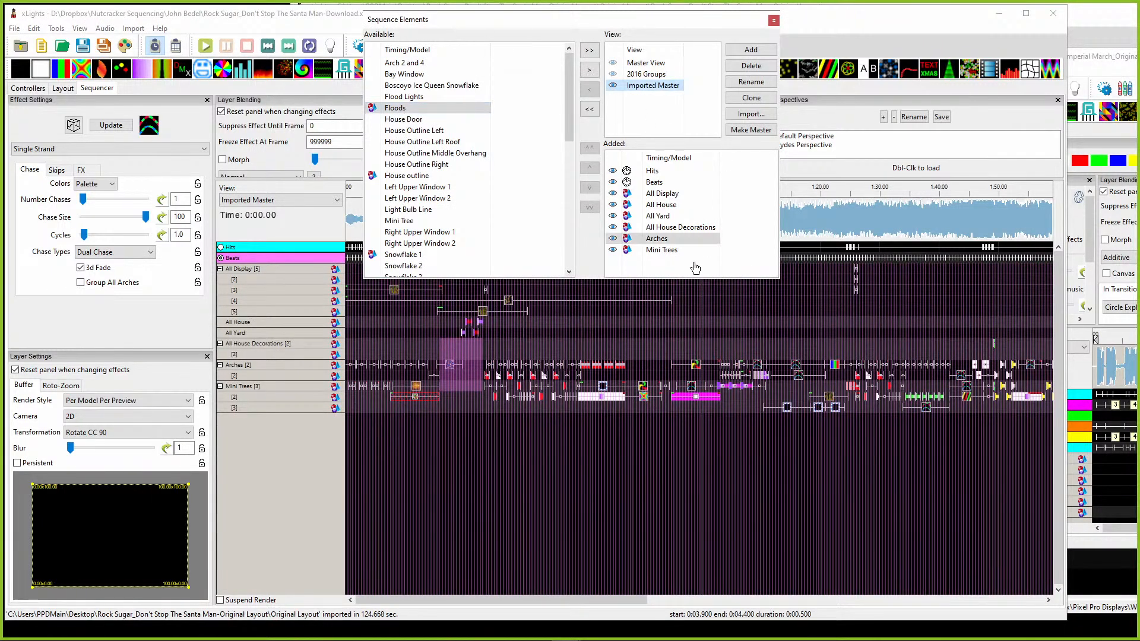
left_click_drag(659, 230, 660, 230)
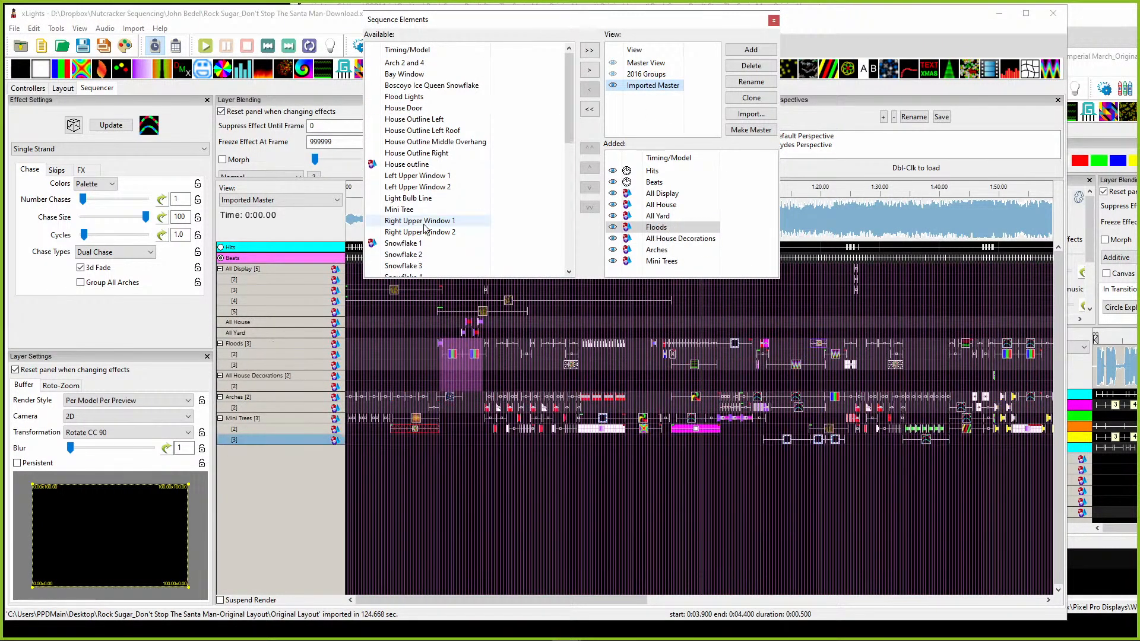
Step: Add House outline and Snowflake 1 to the Imported Master view between Arches and Mini Trees, with Snowflake 1 first
left_click_drag(405, 166, 547, 190)
left_click_drag(620, 223, 660, 265)
left_click_drag(403, 232, 565, 252)
left_click_drag(454, 242, 440, 238)
left_click_drag(675, 266, 675, 265)
Step: Add the Snowflakes 2 and Spiral Trees groups to the Imported Master view directly below Arches
scroll(439, 237, "down", 7)
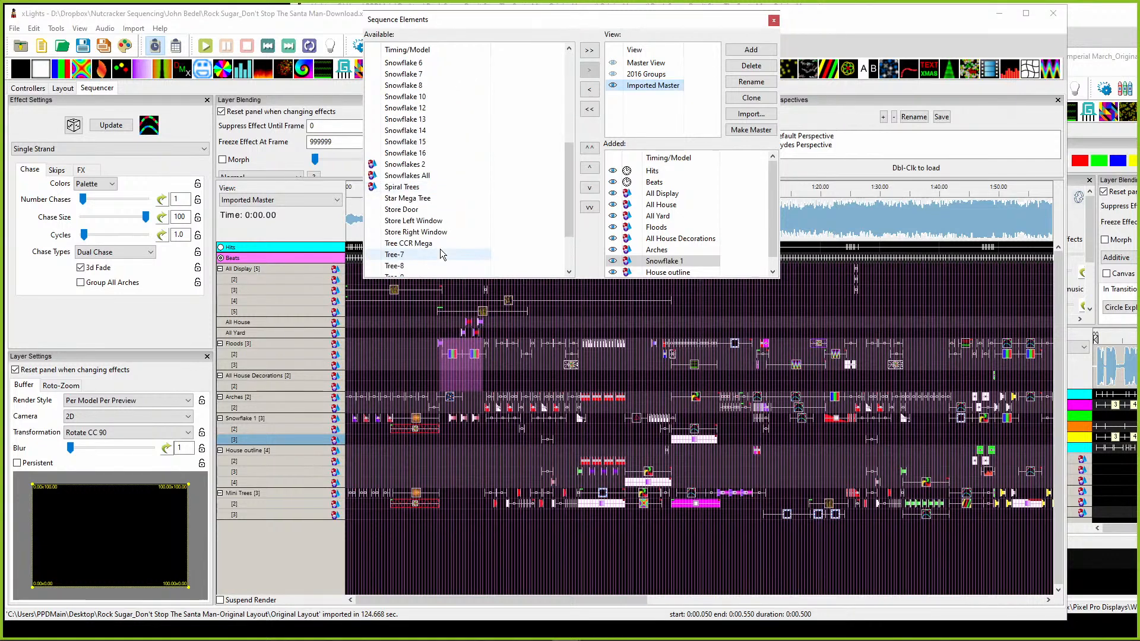
left_click(399, 165)
left_click(396, 187)
left_click_drag(391, 169, 666, 264)
scroll(415, 237, "down", 2)
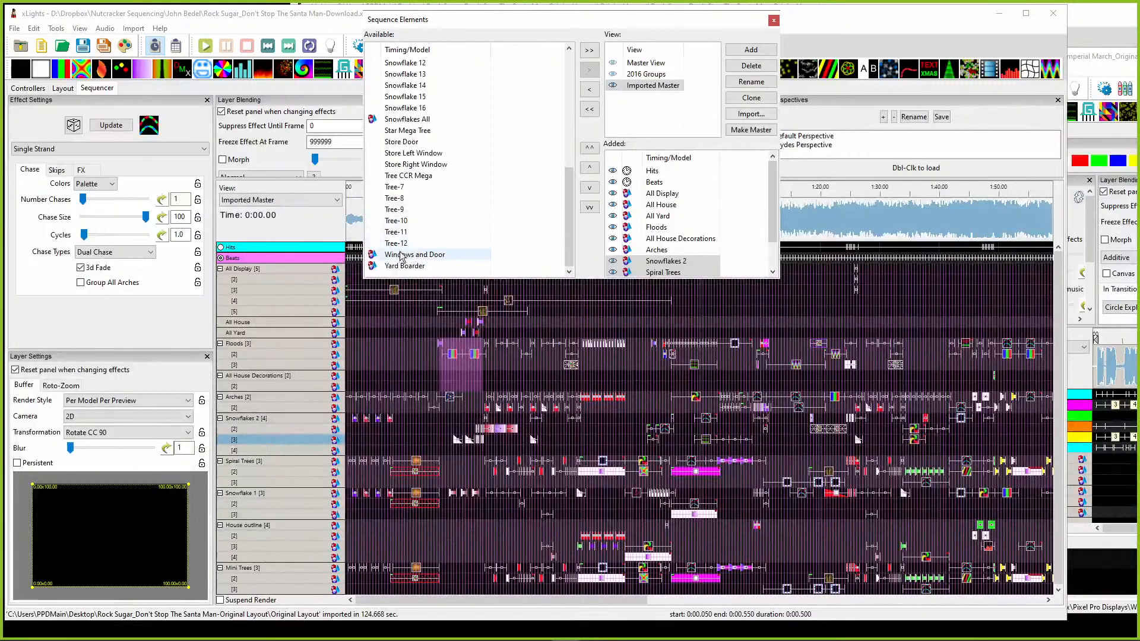
Step: Add the Windows and Door and Yard Boarder groups to the Imported Master view between All House Decorations and Arches
left_click(410, 257)
left_click(411, 266, "ctrl")
left_click_drag(414, 253, 656, 257)
scroll(652, 237, "down", 2)
scroll(656, 214, "up", 2)
left_click(655, 192)
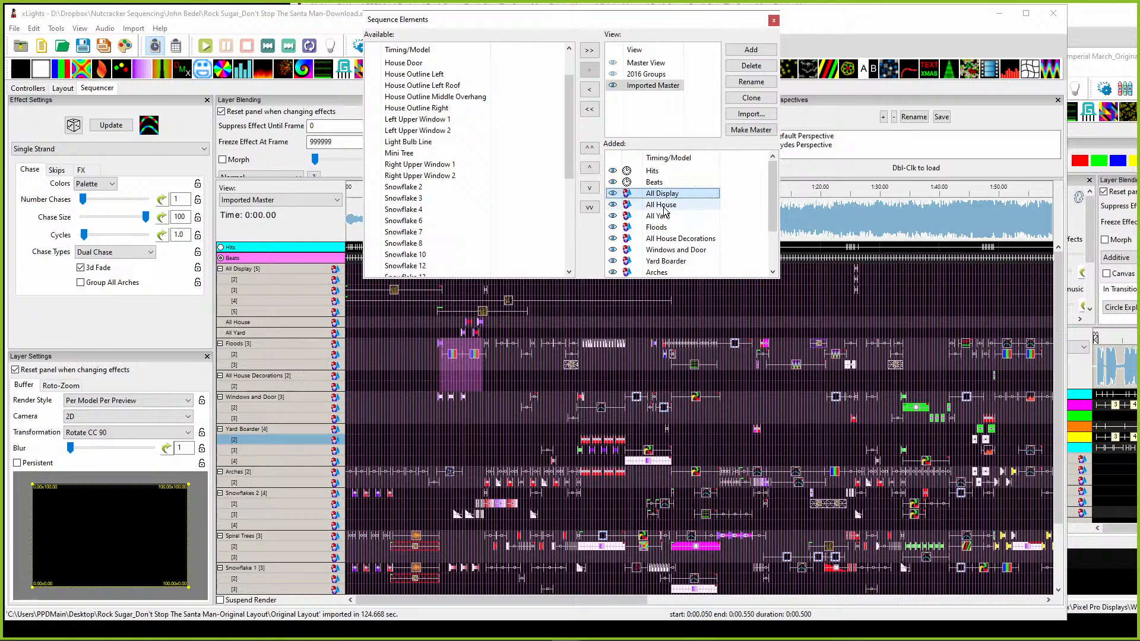
left_click(662, 207)
left_click(650, 218)
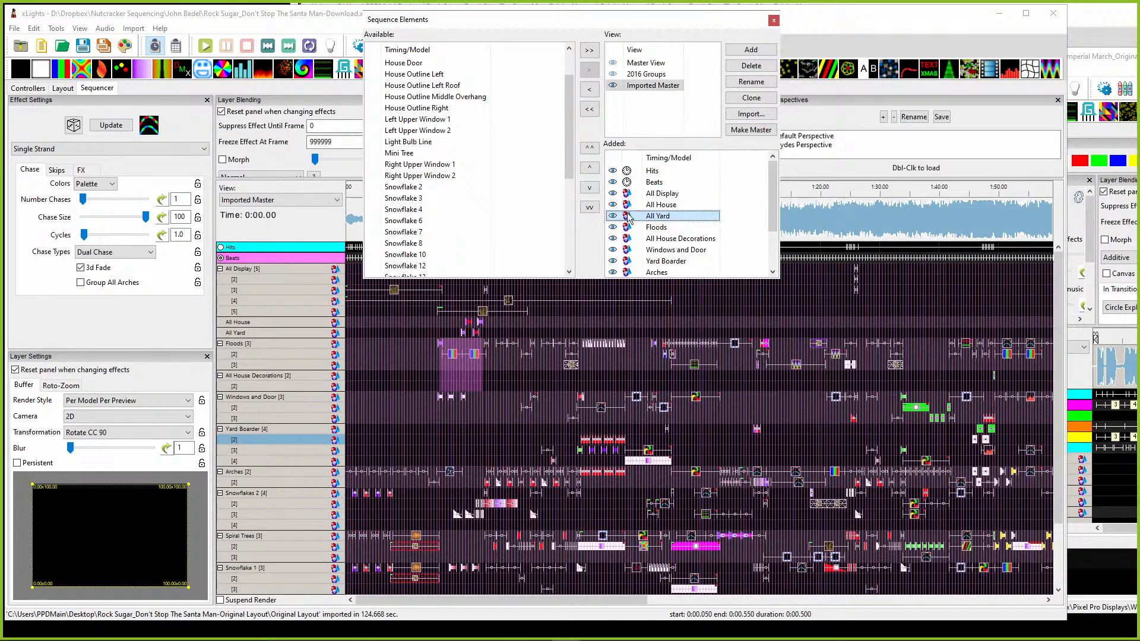
Step: Add the Star Mega Tree model to the end of the Imported Master view, below Mini Trees
scroll(409, 190, "up", 2)
double_click(409, 198)
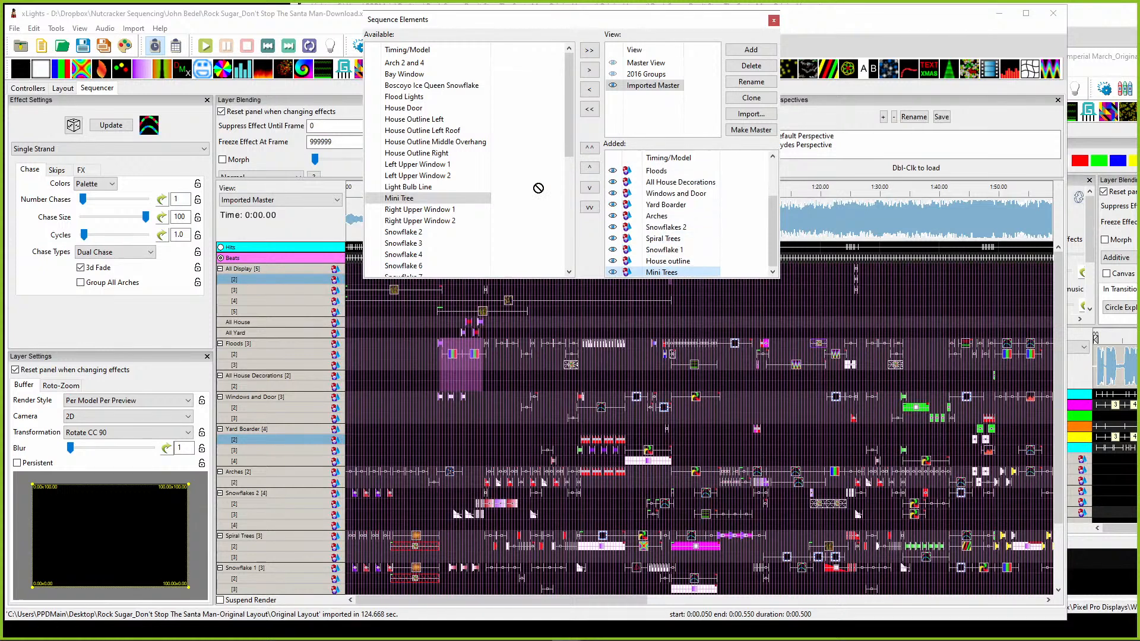
scroll(436, 230, "down", 7)
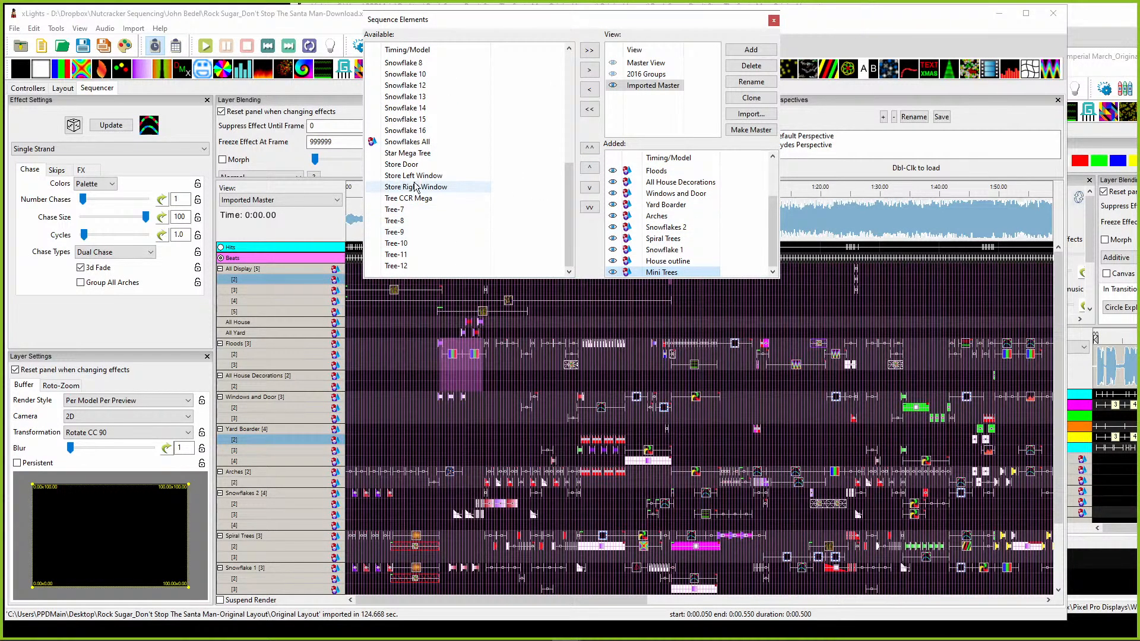
left_click(408, 154)
left_click_drag(678, 256, 653, 280)
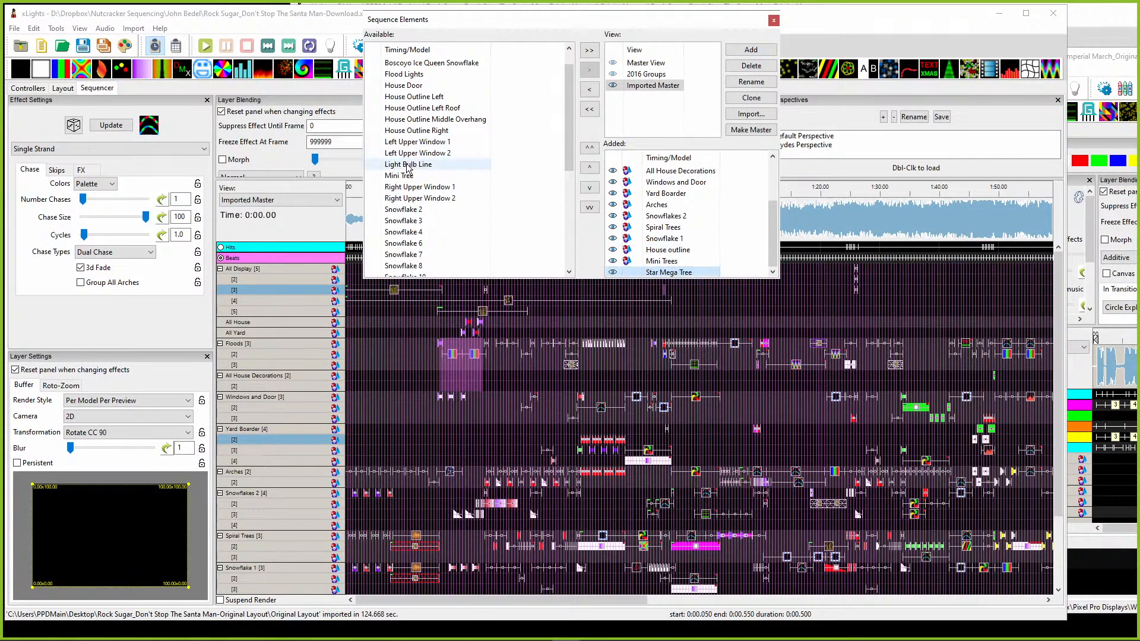
Step: Add the Tree CCR Mega model to the Imported Master view between Mini Trees and Star Mega Tree
scroll(418, 77, "up", 1)
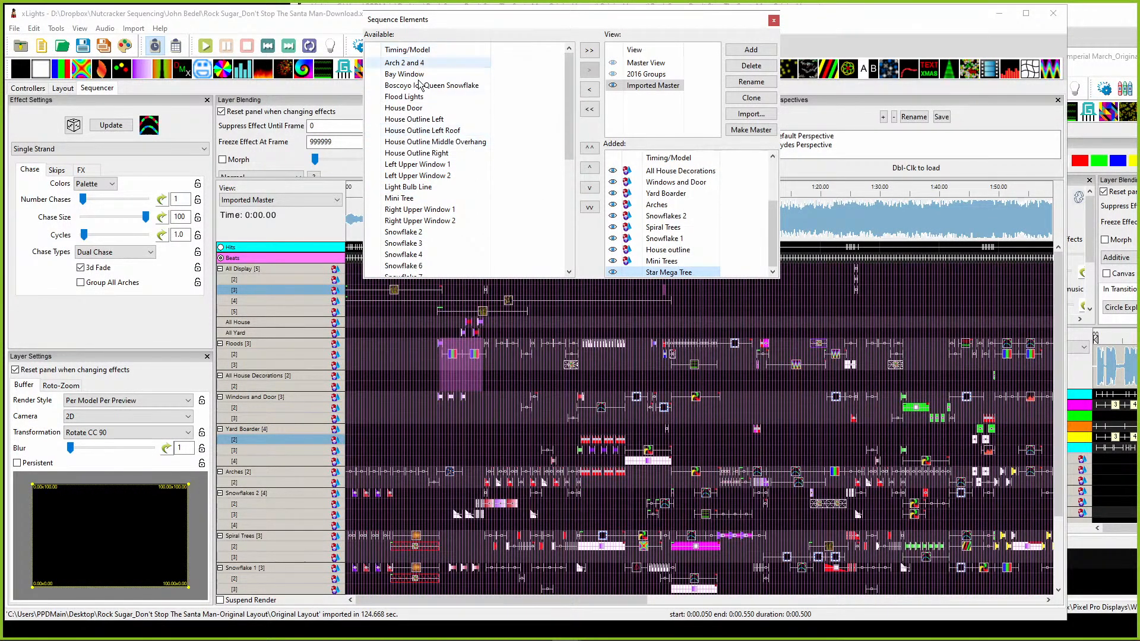
scroll(419, 148, "down", 6)
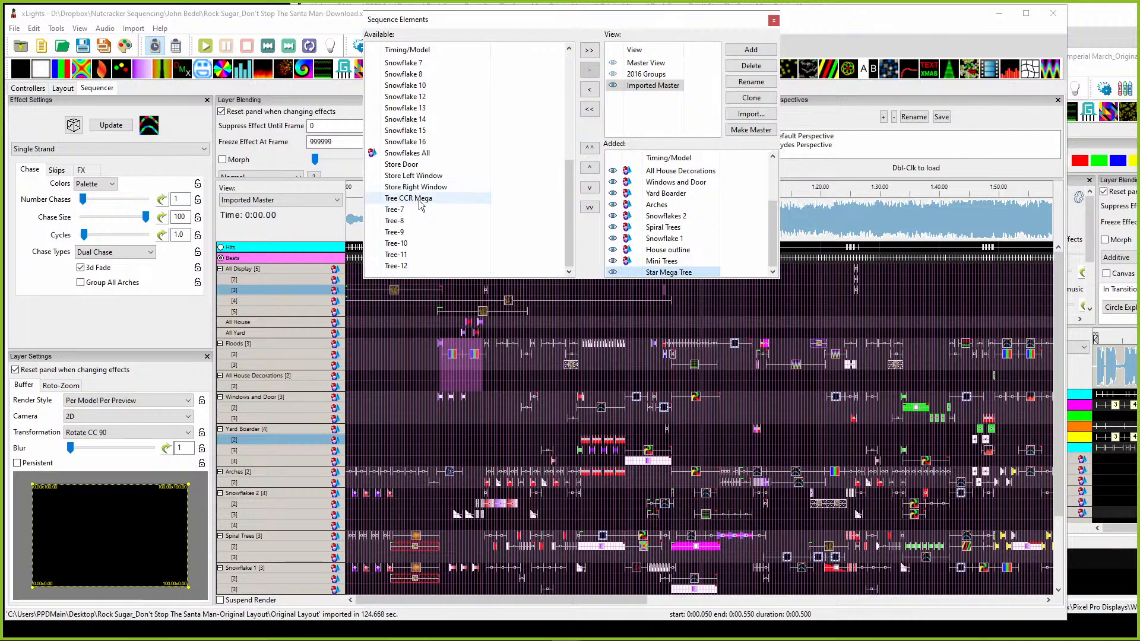
scroll(419, 205, "up", 5)
scroll(416, 220, "down", 4)
left_click_drag(410, 209, 560, 231)
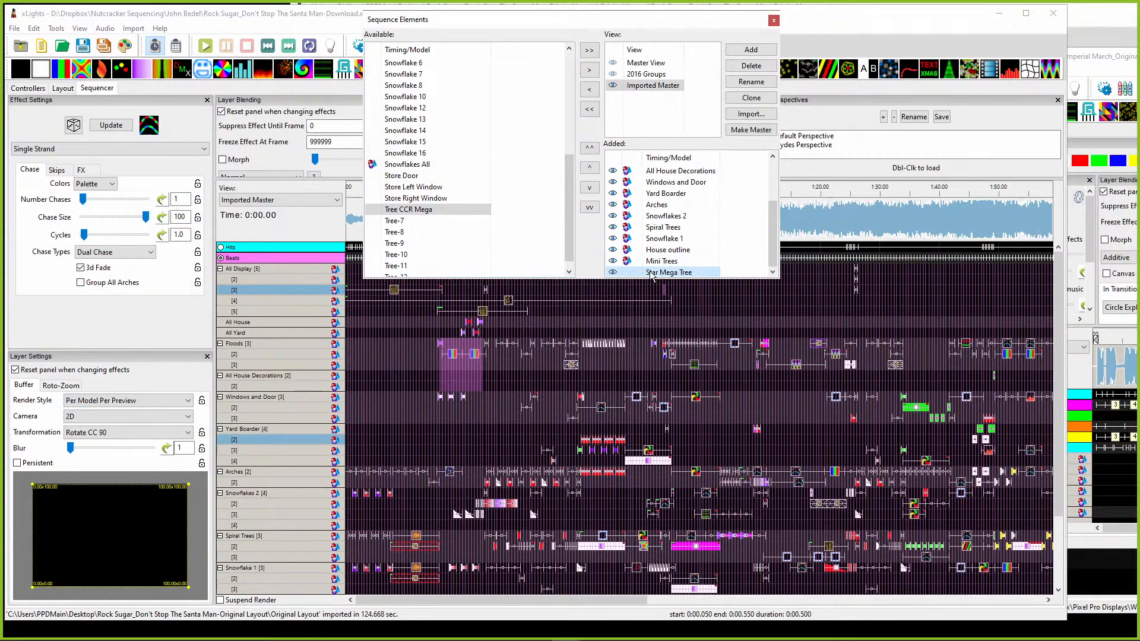
left_click_drag(651, 275, 652, 275)
Step: Switch to the Master View and start an effects import from the Rock Sugar sequence in the Original Layout folder
left_click(653, 62)
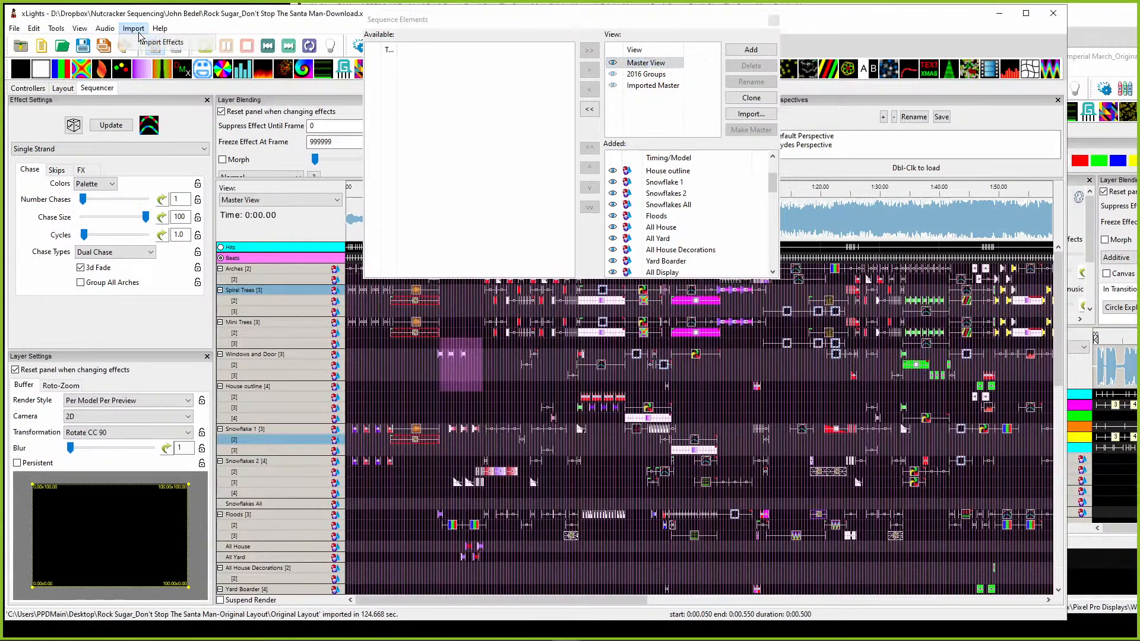
left_click(125, 45)
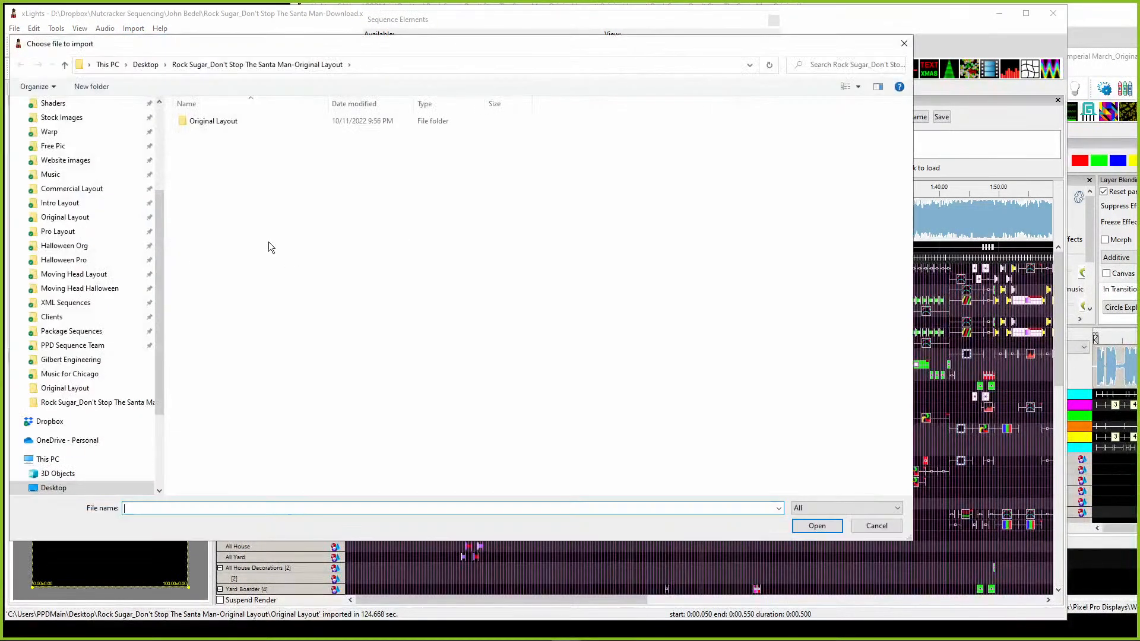
double_click(213, 122)
double_click(237, 157)
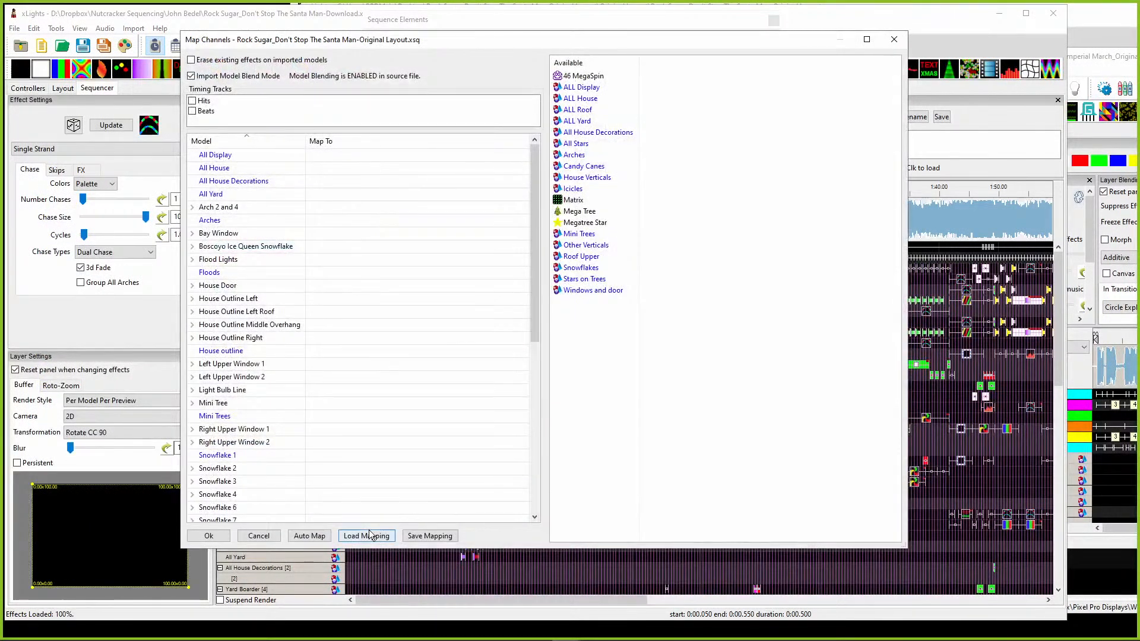
Step: Load the saved channel mapping mapping RS.xmap from the Rock Sugar_Don't Stop The Santa Man-Original Layout folder
left_click(366, 535)
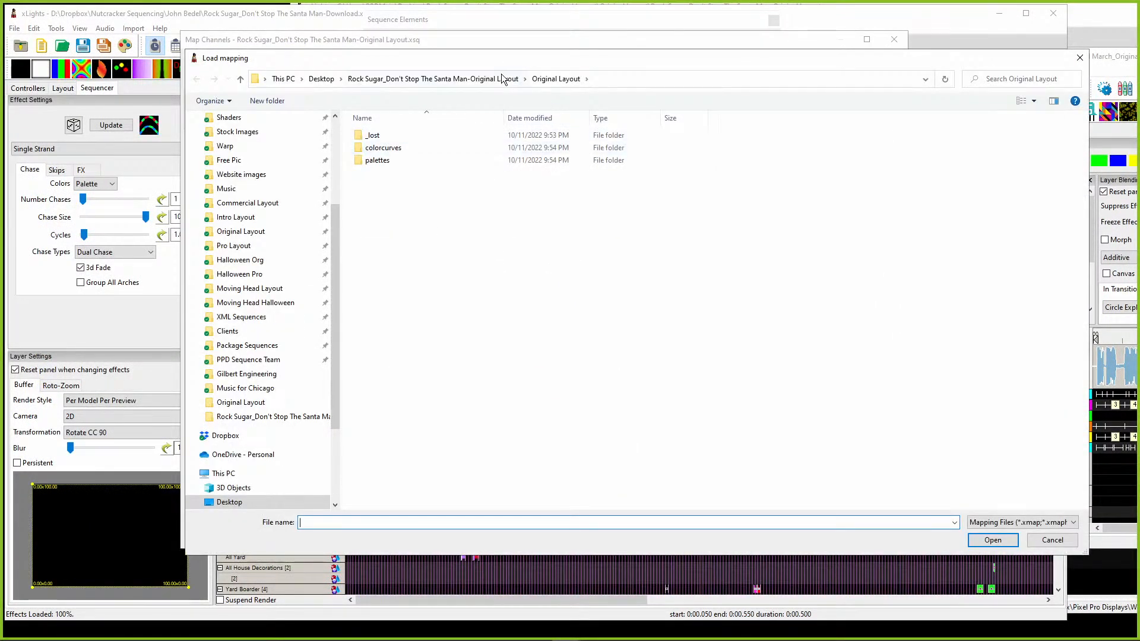
left_click(492, 84)
left_click(407, 149)
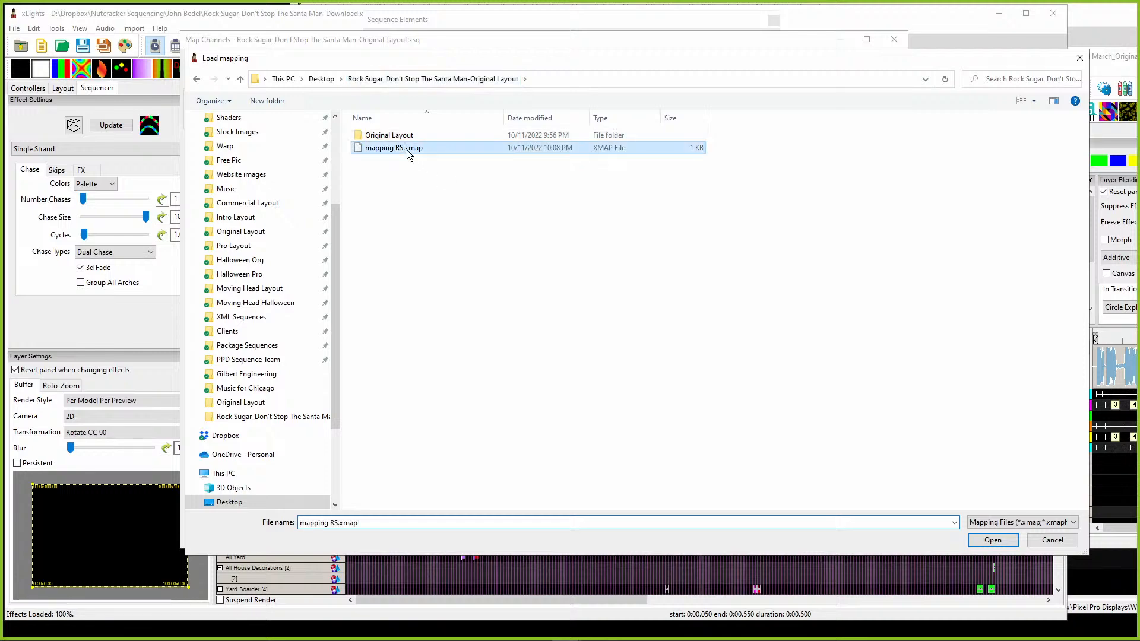
double_click(408, 149)
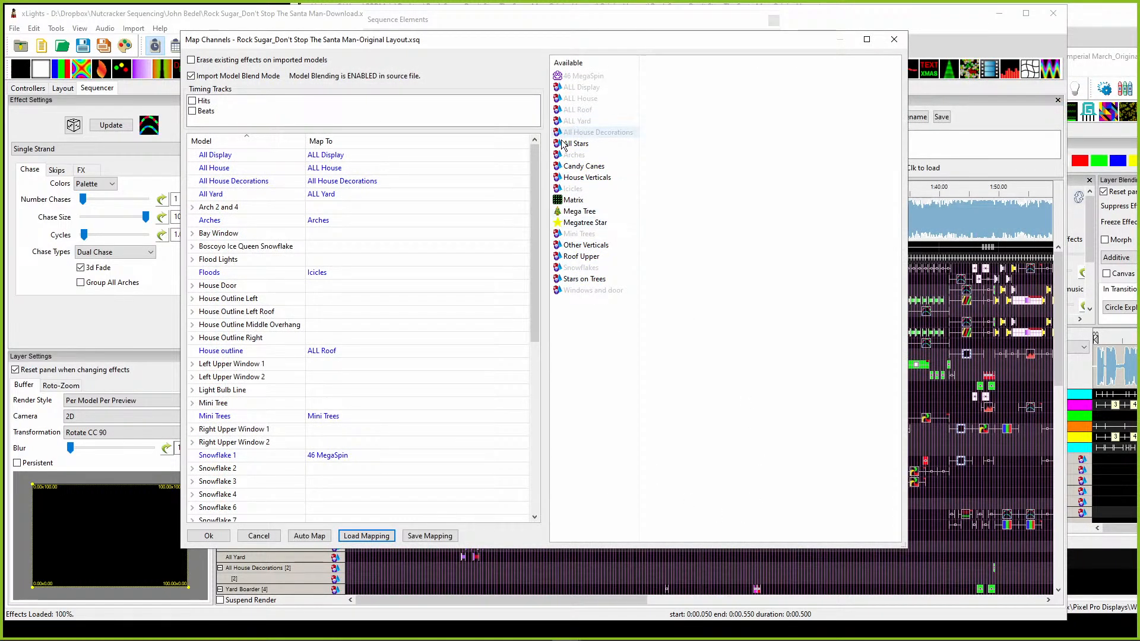
Step: Map the source Mega Tree to Tree CCR Mega and the source Megatree Star to Star Mega Tree
left_click(574, 210)
scroll(427, 461, "down", 8)
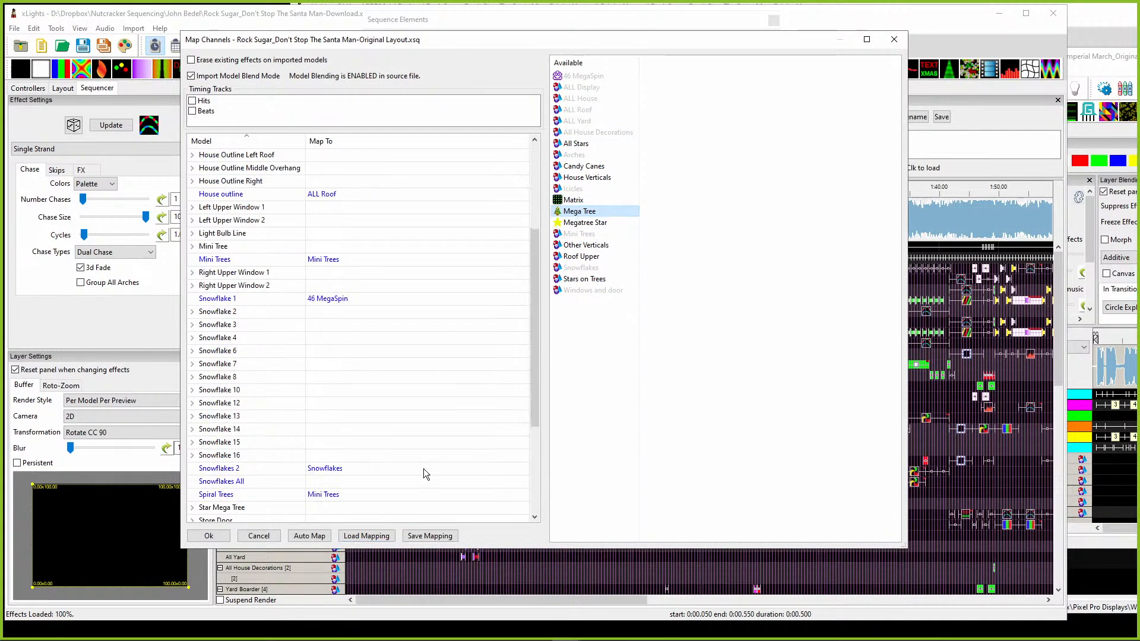
left_click(332, 415)
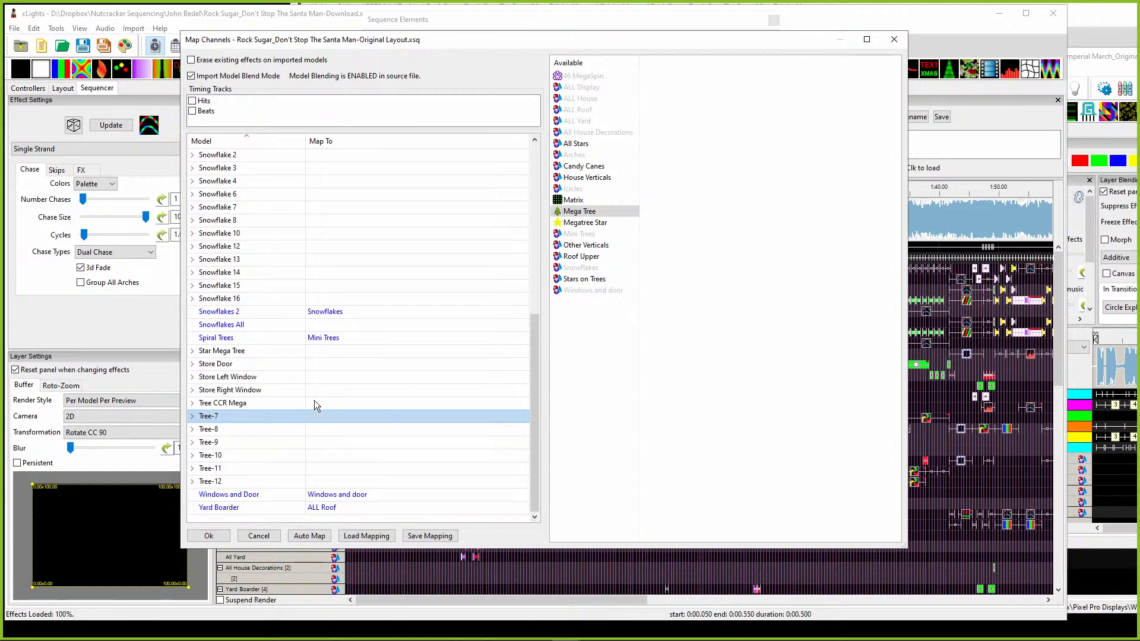
left_click(317, 403)
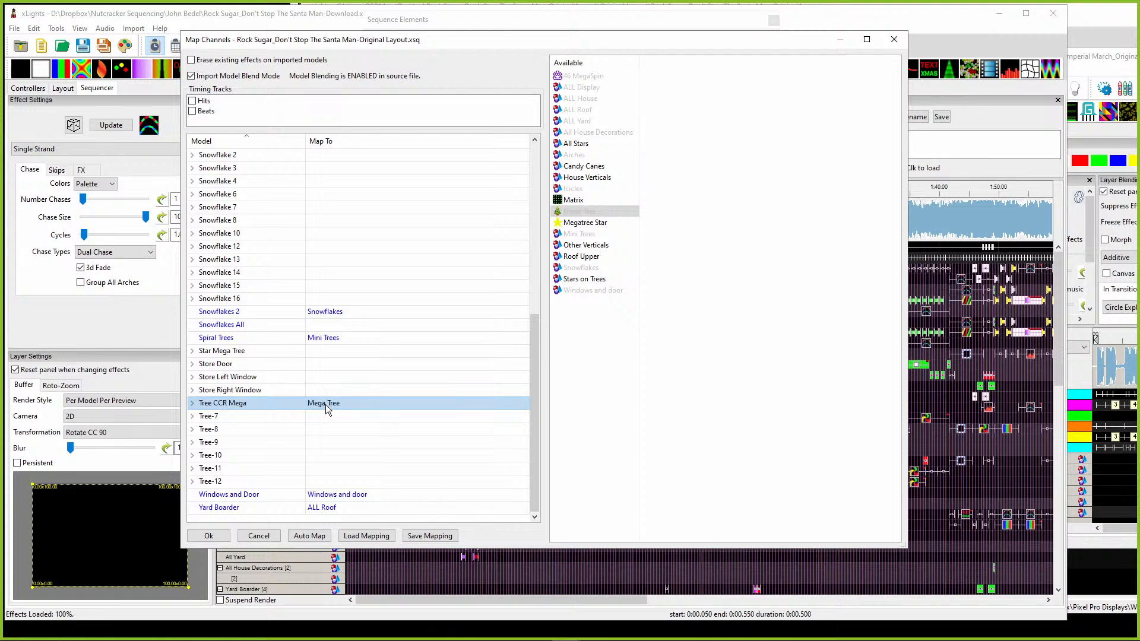
left_click(568, 225)
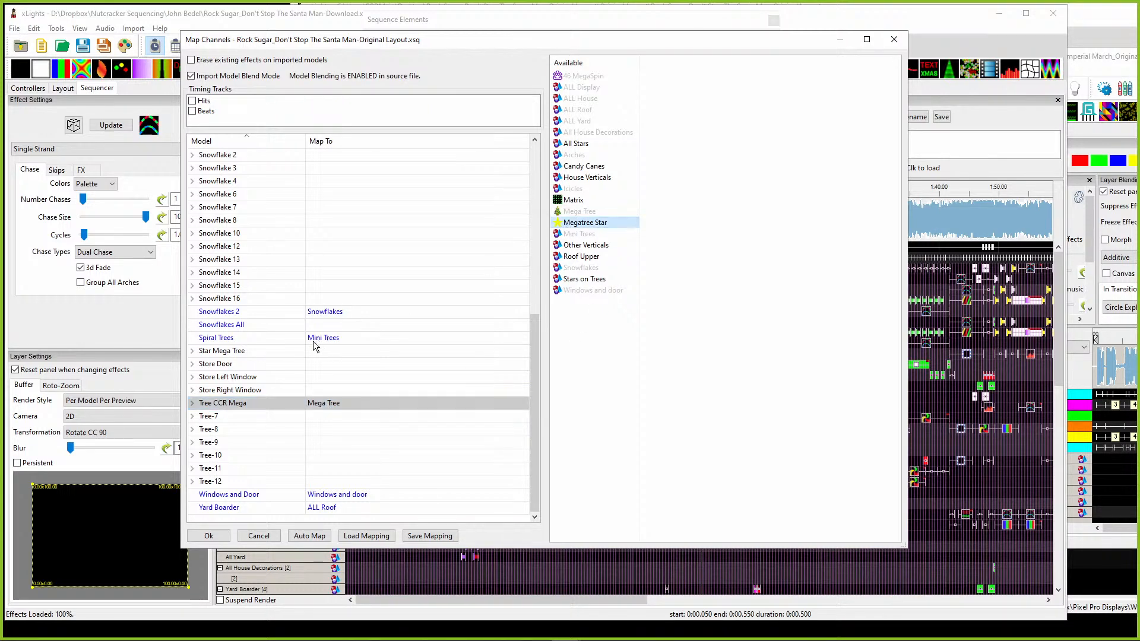
left_click(322, 353)
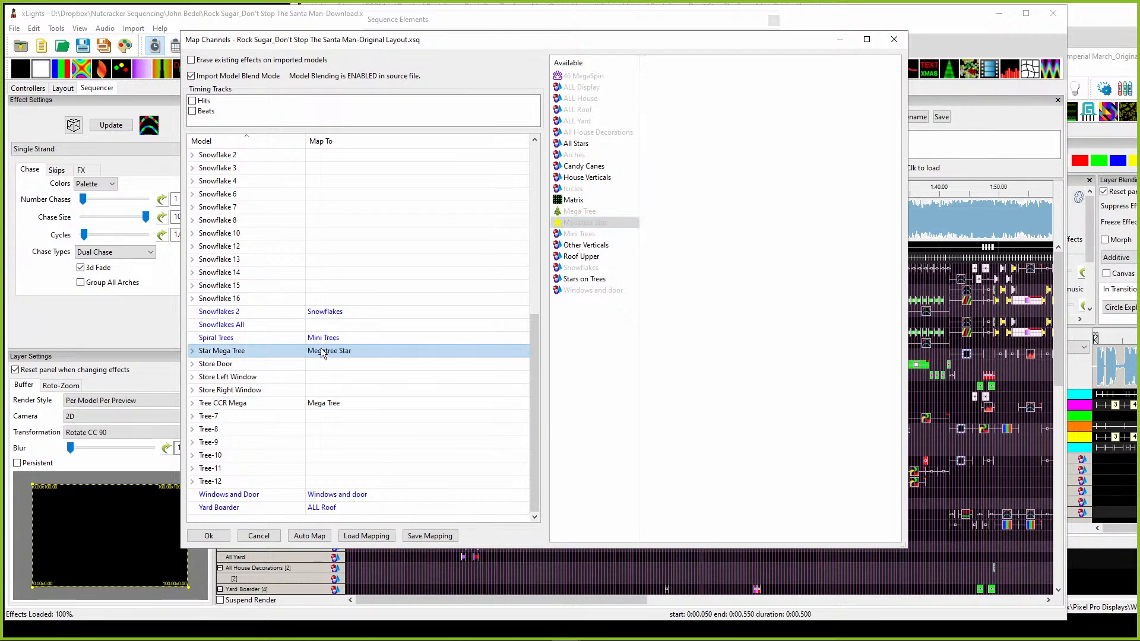
Step: Save the mapping over the existing mapping RS.xmap and import the mapped effects into the sequence
left_click(433, 537)
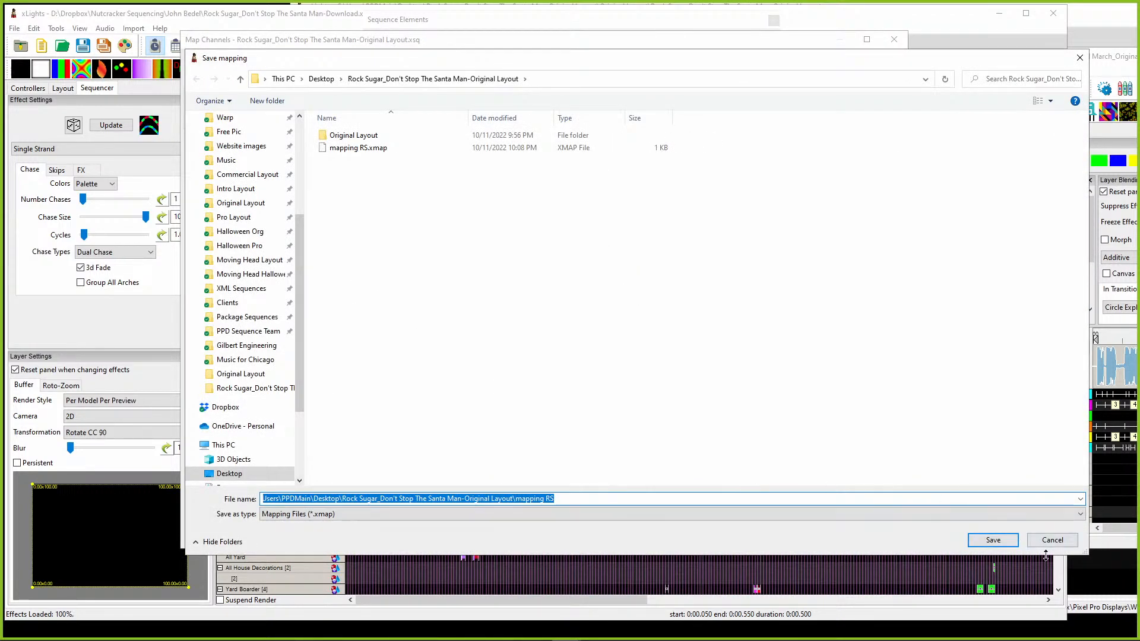
left_click(976, 542)
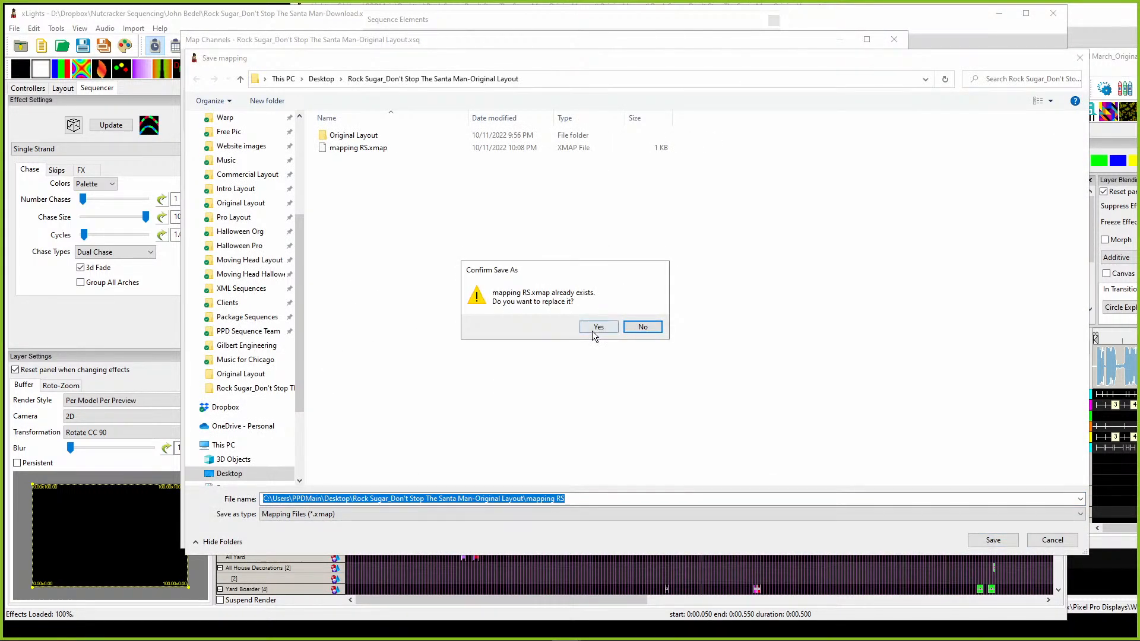
left_click(591, 328)
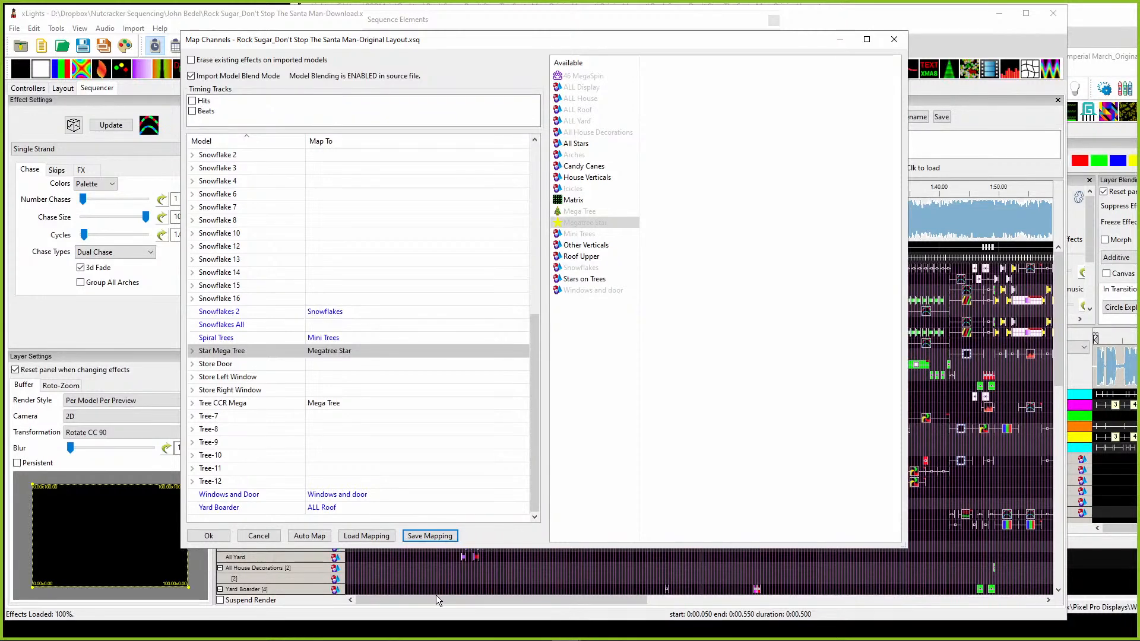
left_click(216, 533)
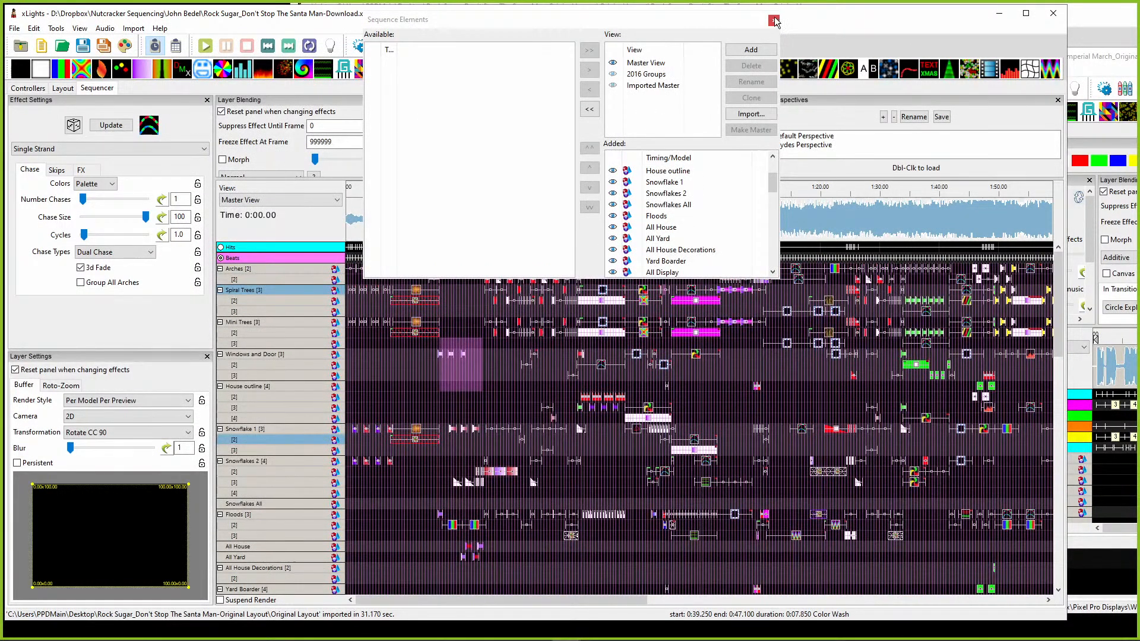
Step: Make the Imported Master view the sequence's master view and close the sequence elements window
left_click(652, 86)
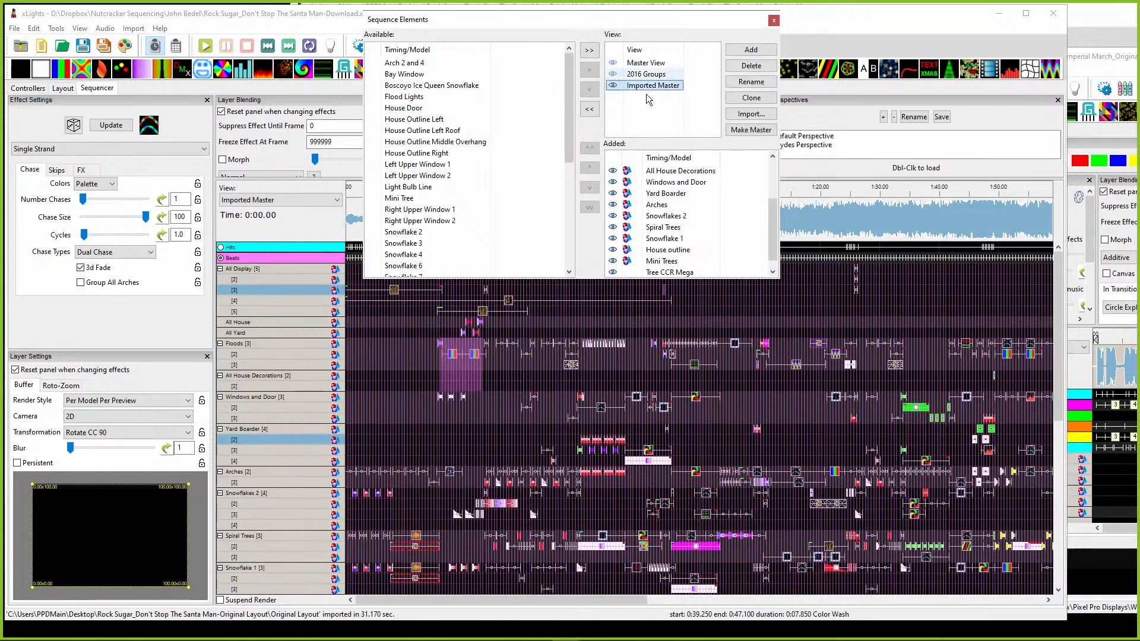
left_click(741, 135)
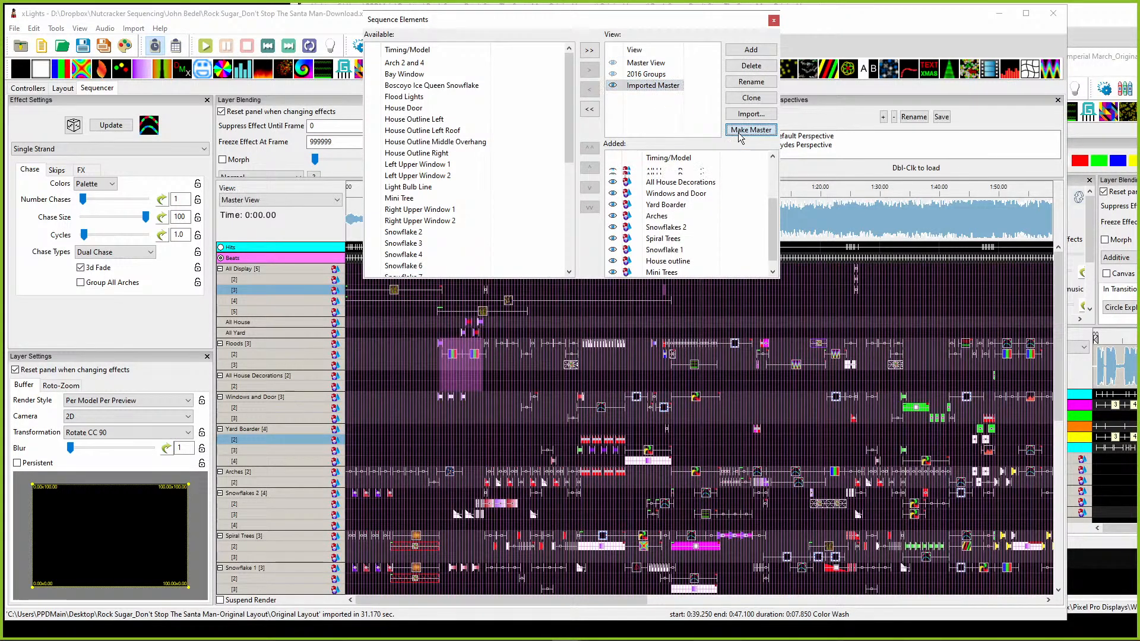
left_click(773, 20)
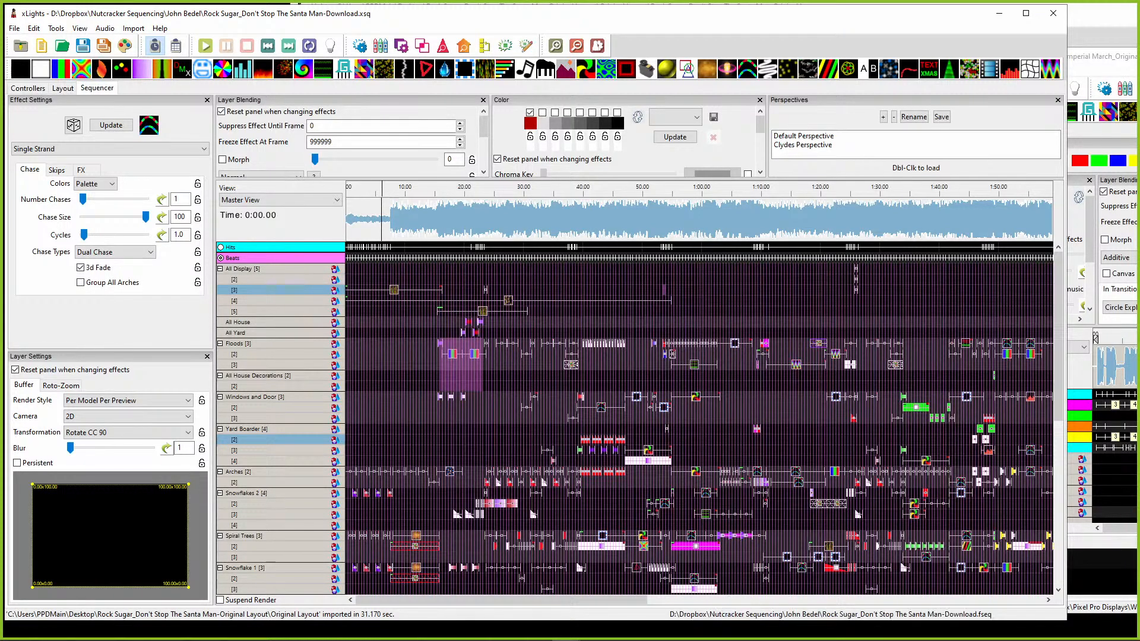
Step: Examine the group order in the Imperial March original-layout sequence in the other xLights window, then move that window aside
left_click_drag(1137, 60, 679, 37)
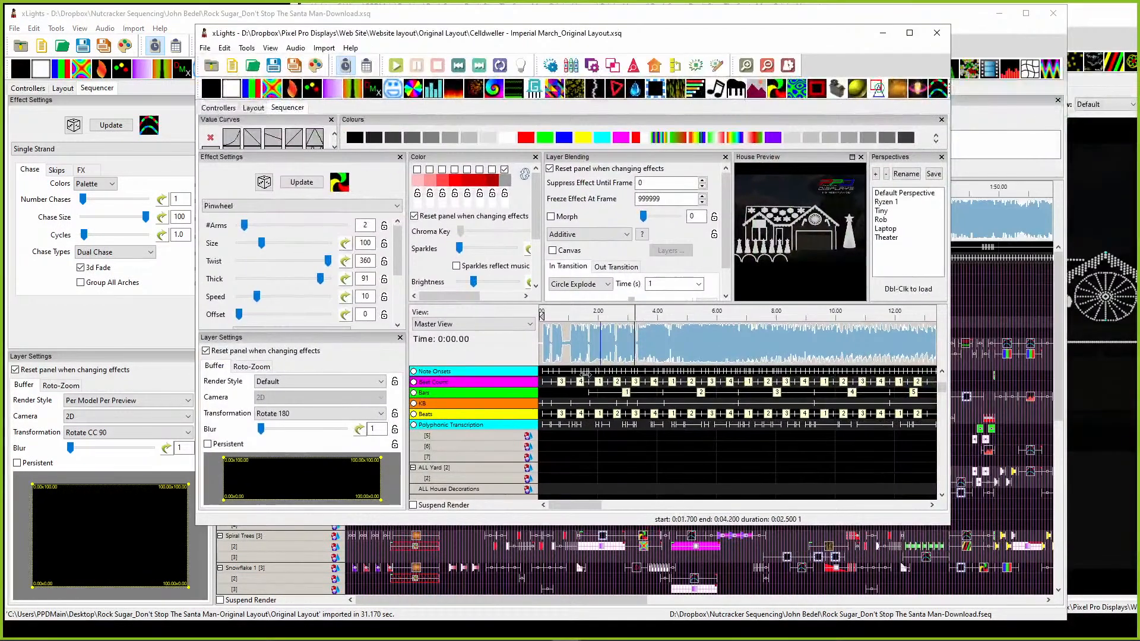
scroll(459, 460, "down", 10)
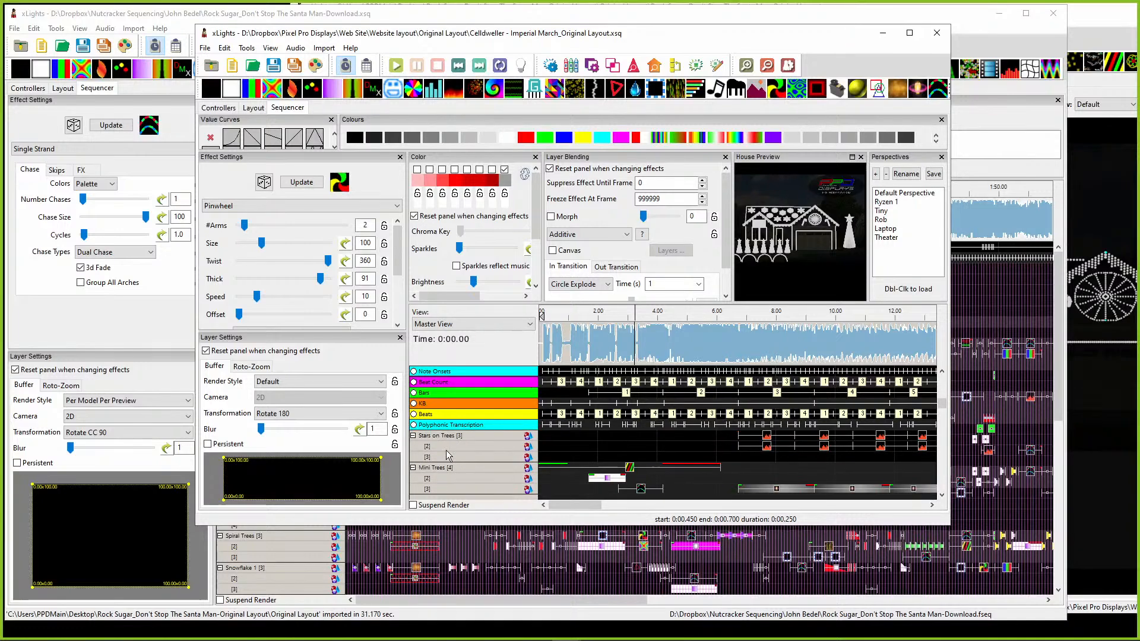
left_click_drag(660, 32, 1137, 47)
Step: Return to the customer's Rock Sugar download sequence and render all of its effects
left_click(361, 225)
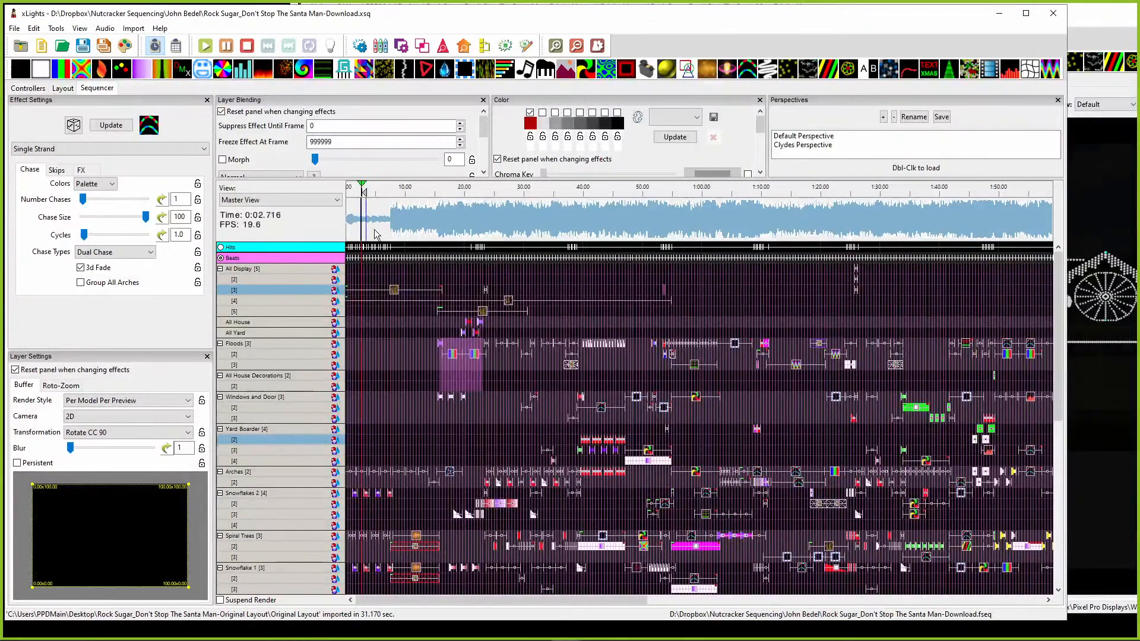
left_click(124, 46)
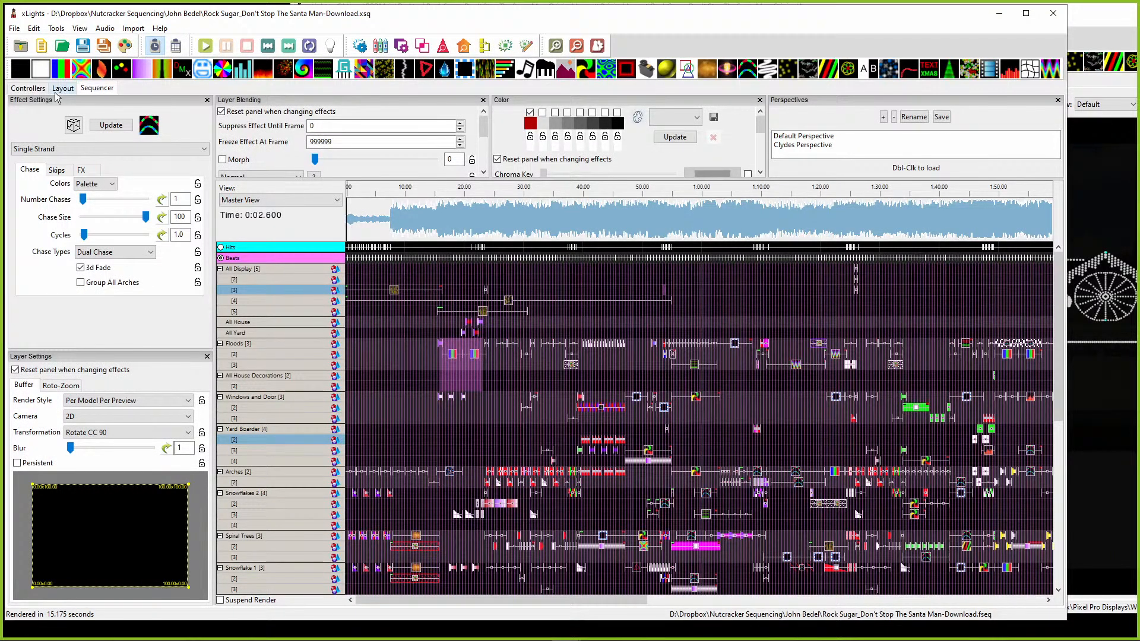
Step: Enable overlap checks in the customer's layout and inspect Snowflake 1, Snowflake 4, Flood Lights and Bay Window for channel overlaps
left_click(63, 89)
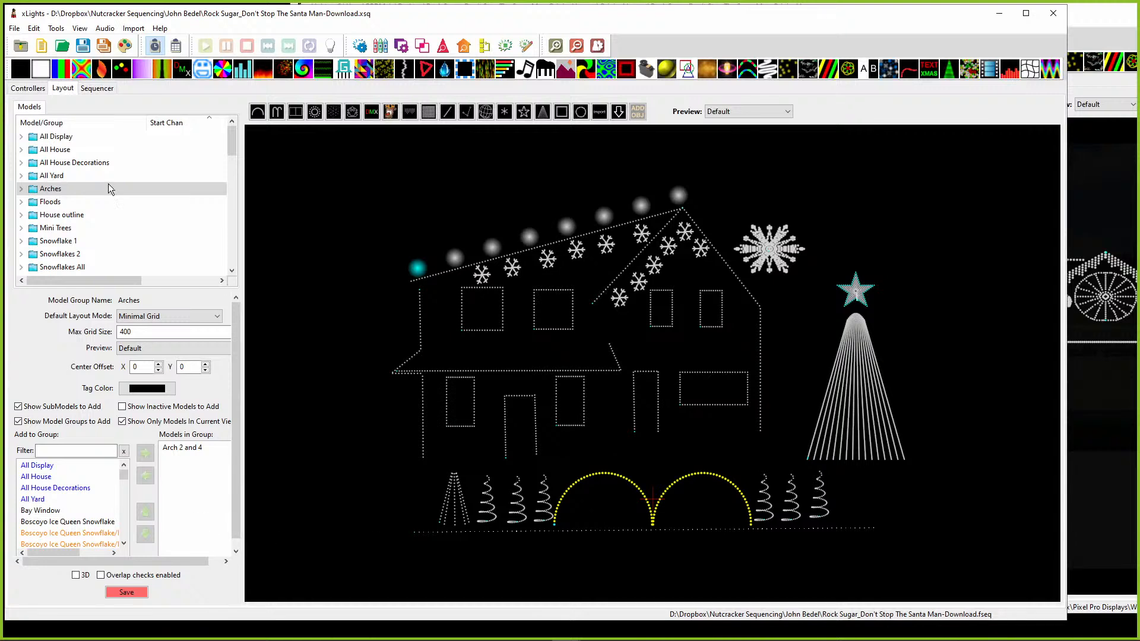
right_click(54, 140)
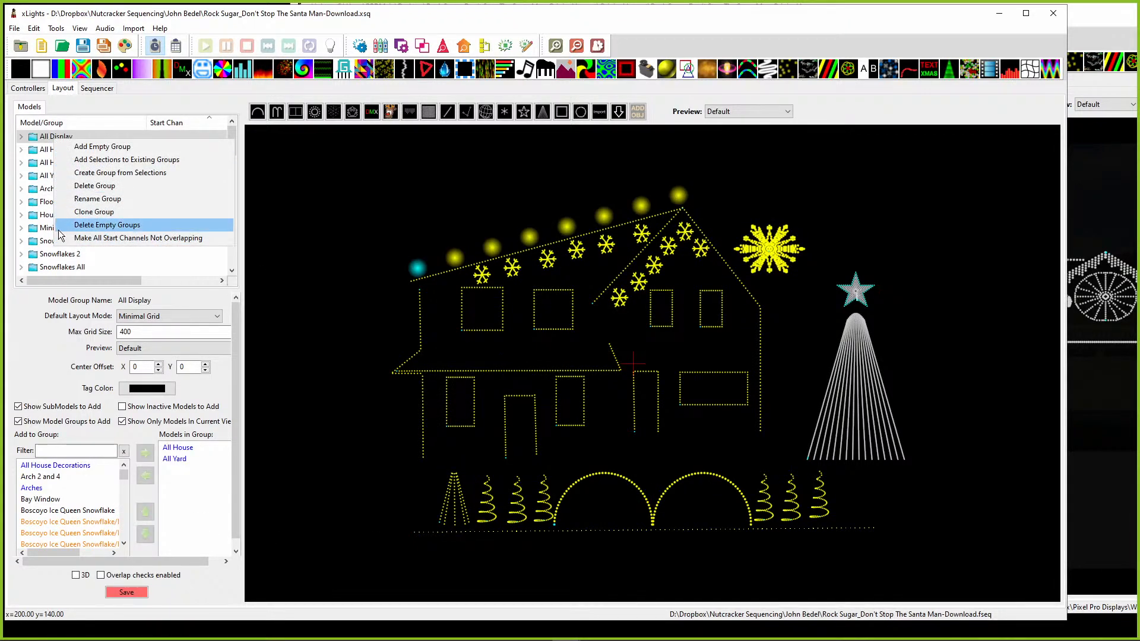
left_click(39, 242)
scroll(55, 263, "down", 2)
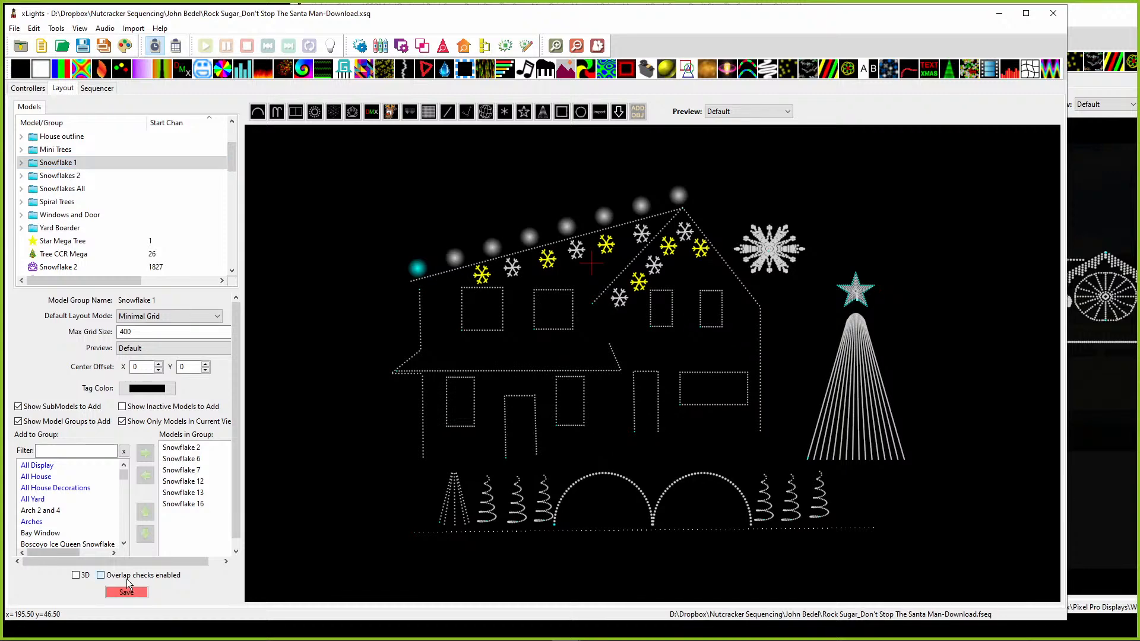
left_click(503, 274)
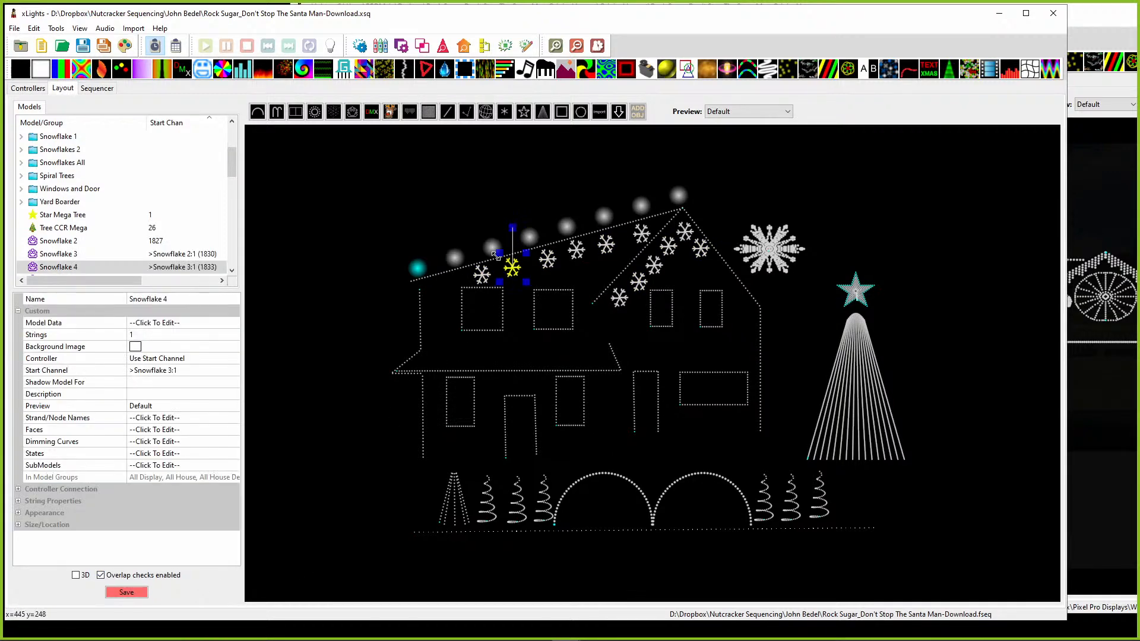
left_click(492, 249)
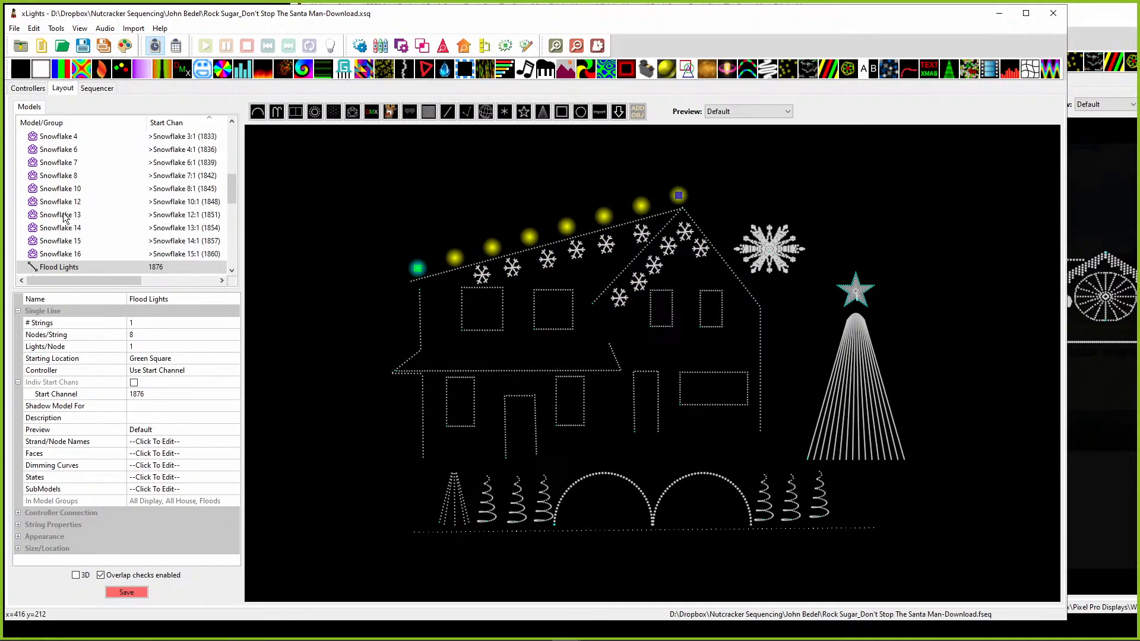
scroll(48, 211, "down", 4)
left_click(36, 228)
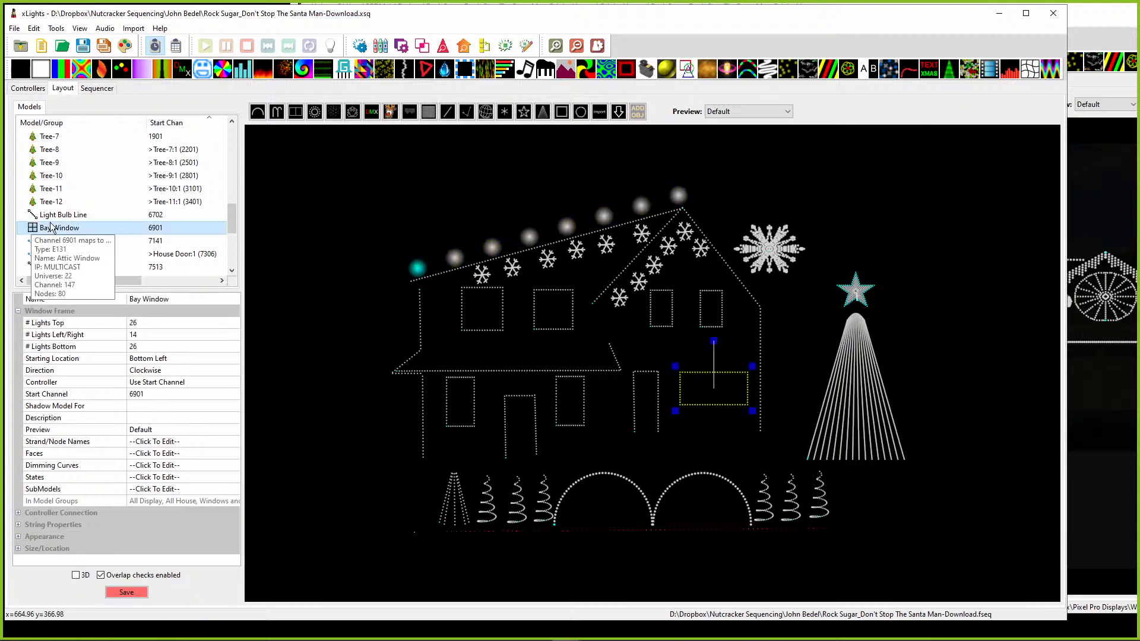
Step: Make the Bay Window model's start channel not overlapping, accept the warning, and save the layout
right_click(57, 227)
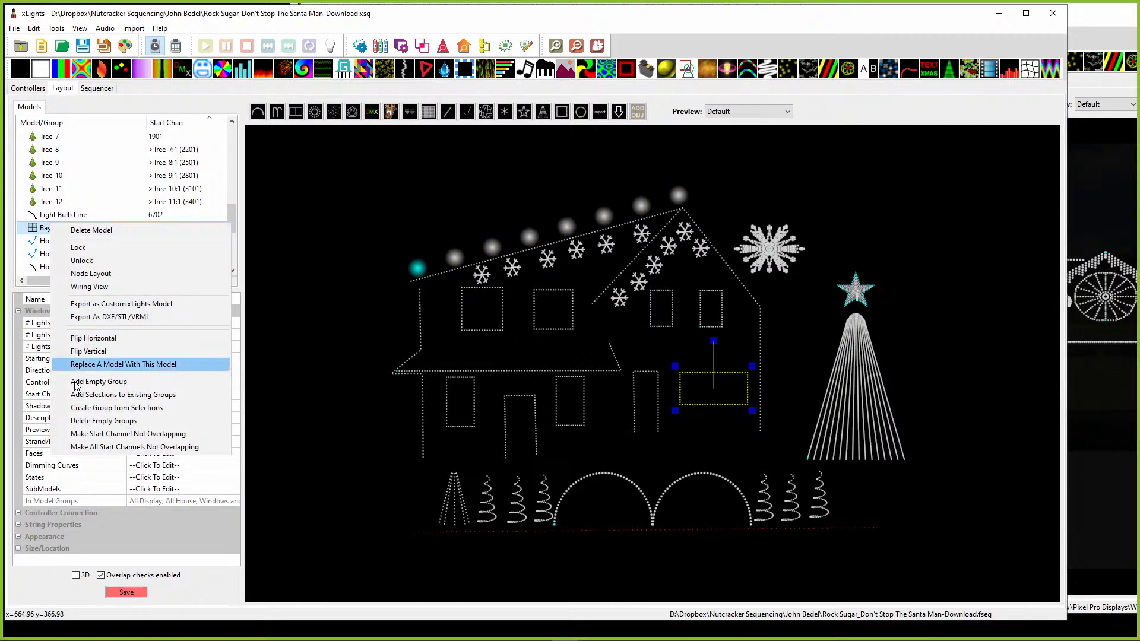
left_click(79, 437)
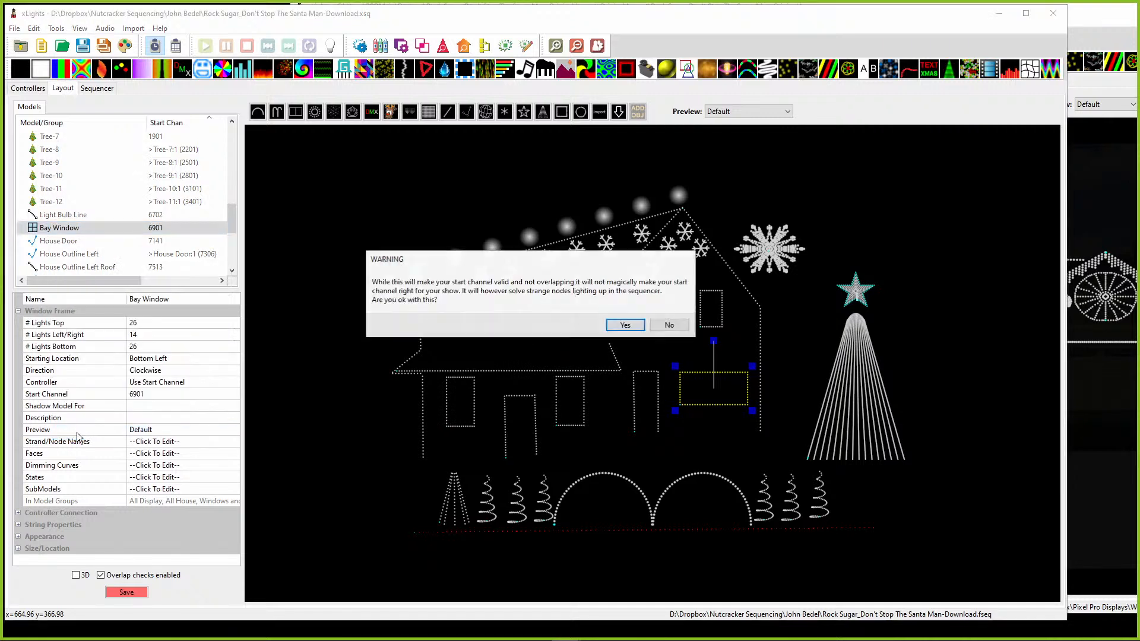
left_click(619, 326)
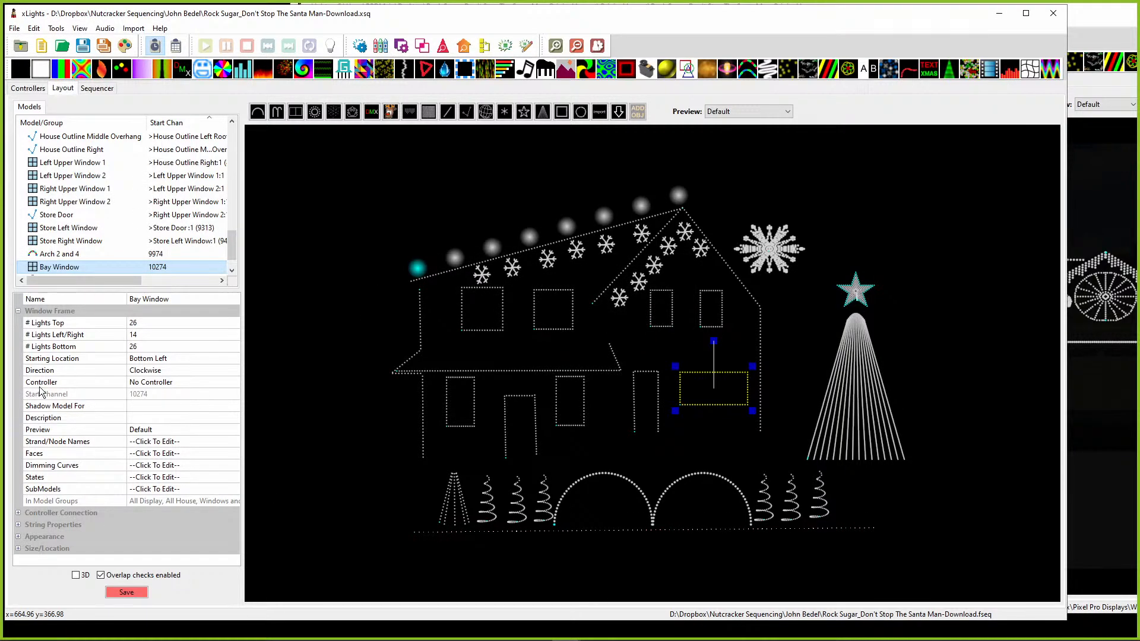
right_click(47, 269)
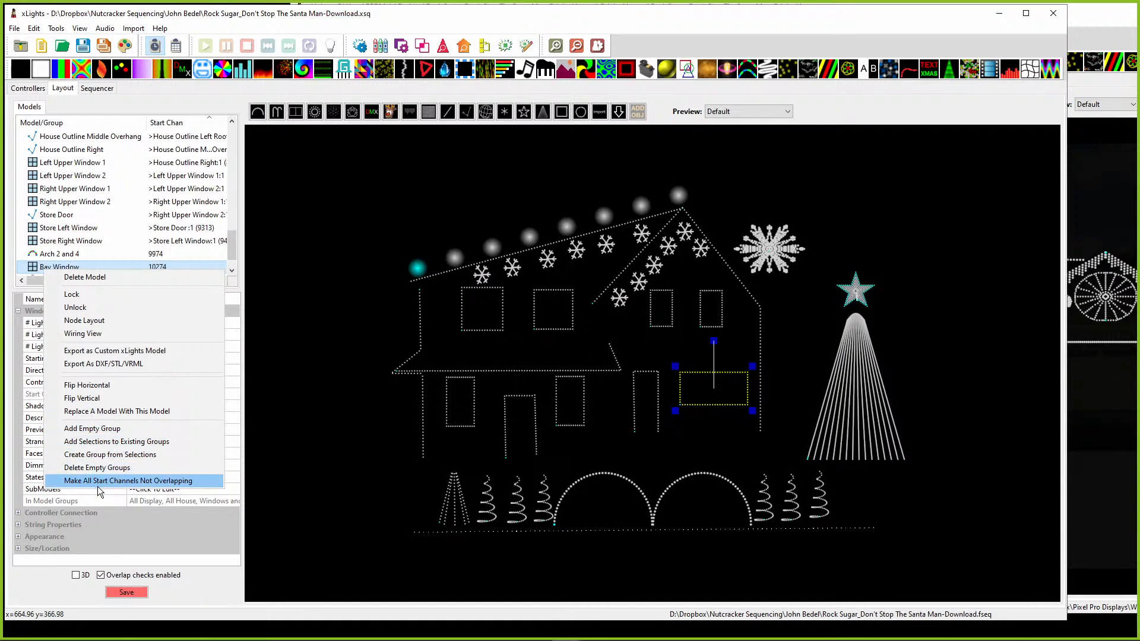
left_click(123, 592)
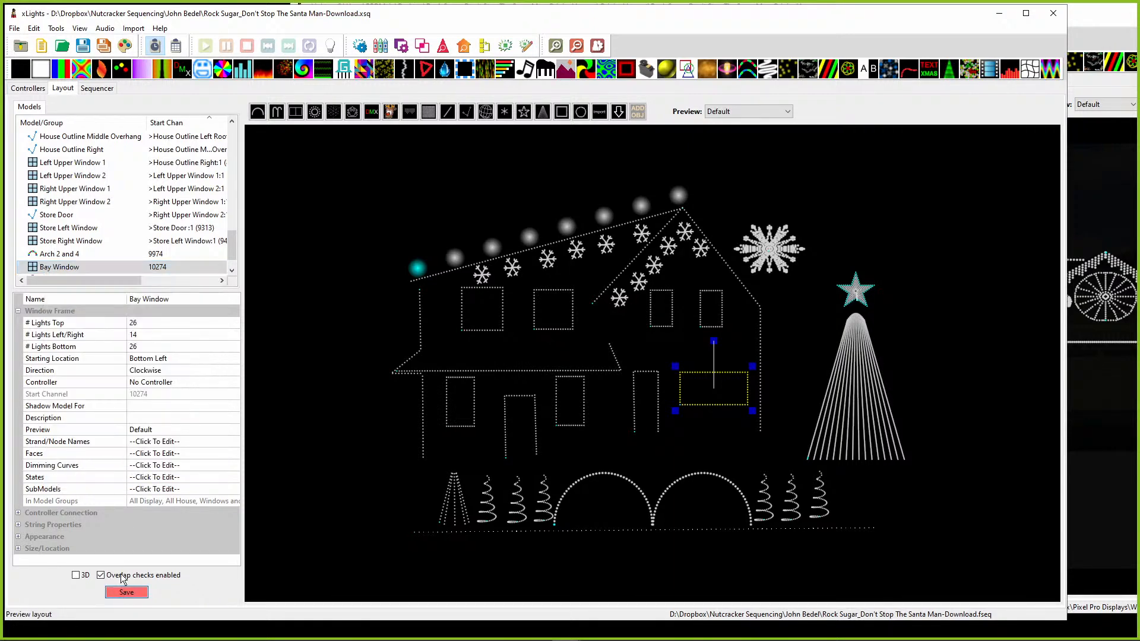
Step: Re-render the sequence and play it in the house preview, placed clear of the lower effect rows
left_click(97, 89)
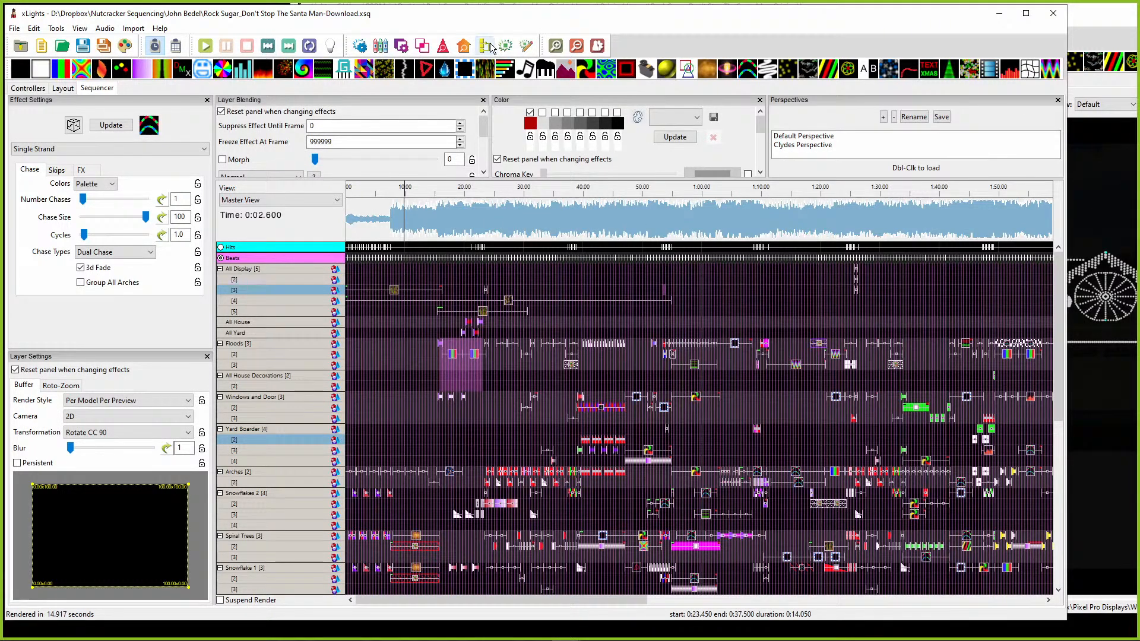
left_click(464, 47)
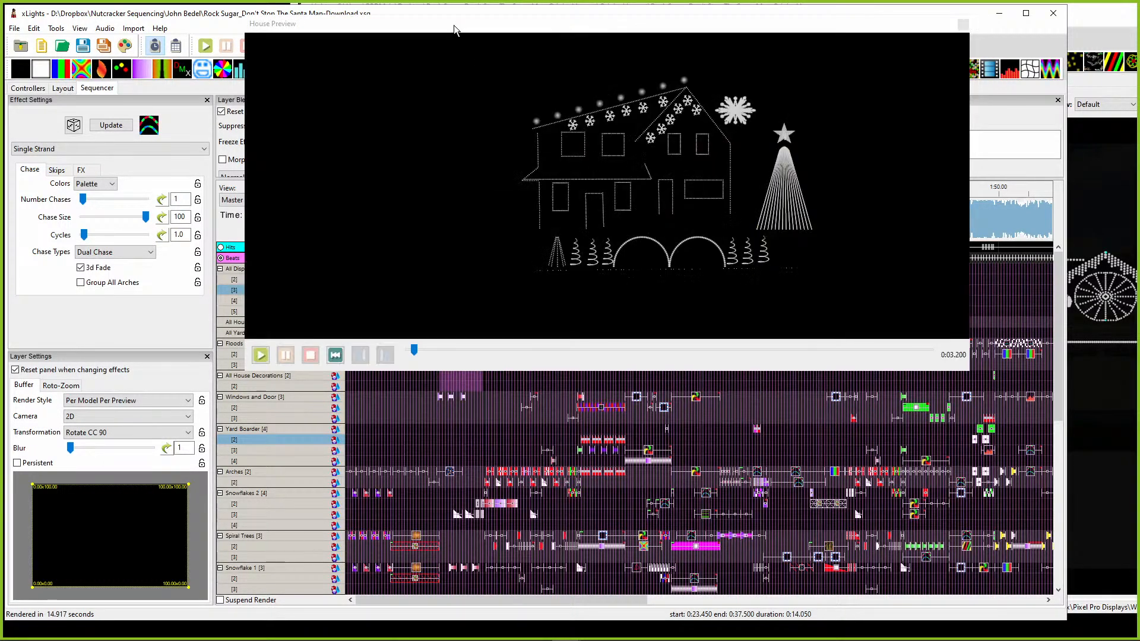
left_click_drag(453, 25, 546, 241)
left_click_drag(708, 247, 719, 15)
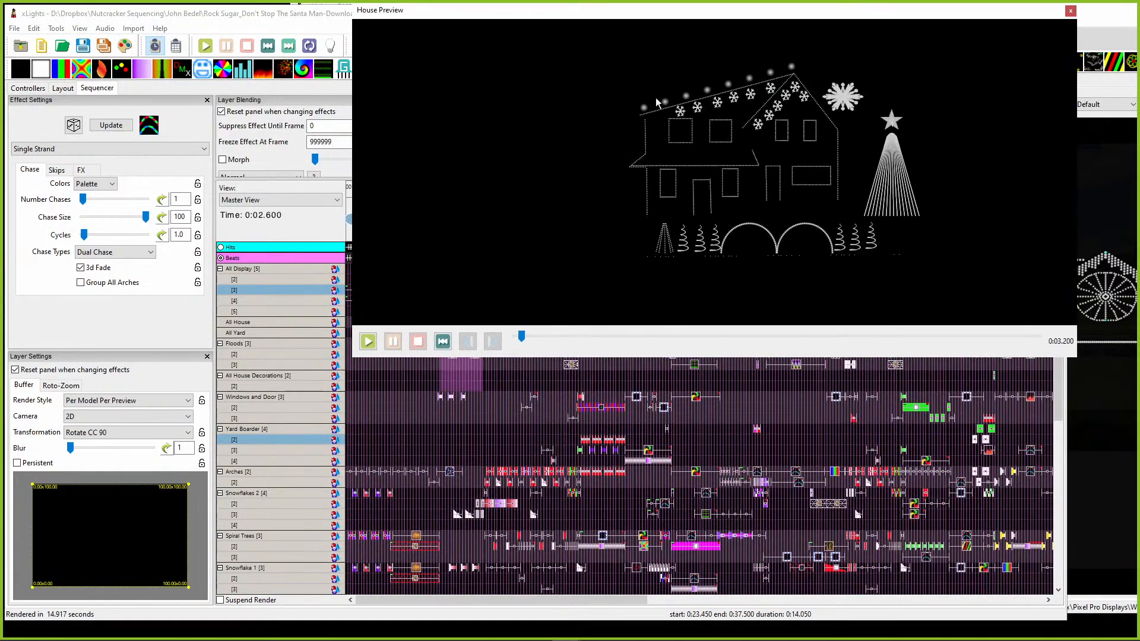
left_click(368, 343)
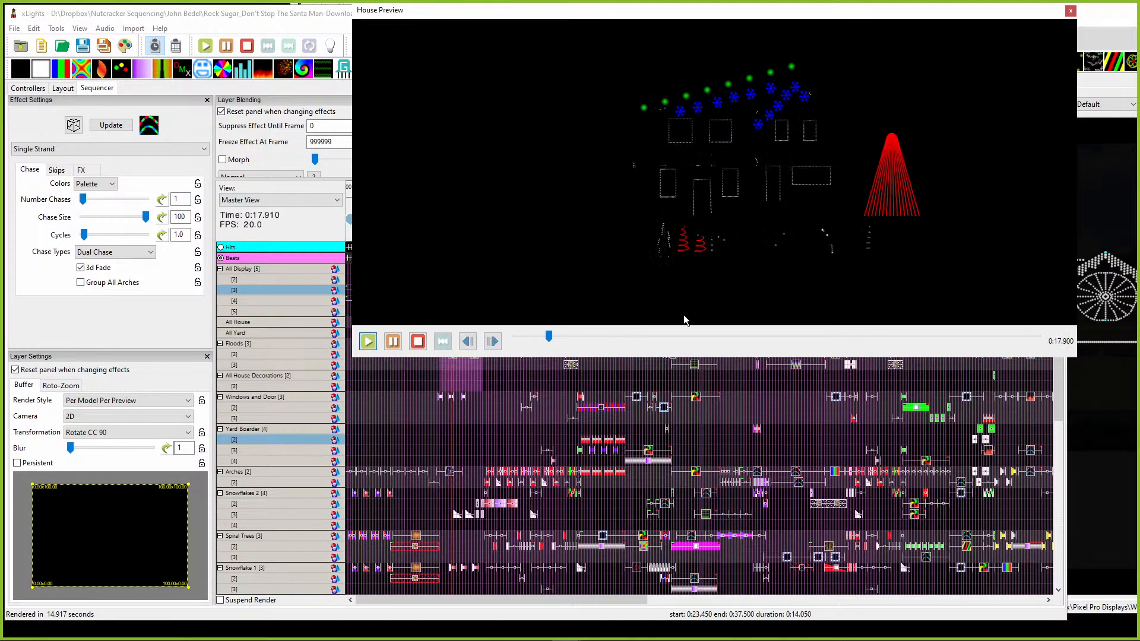
left_click(418, 342)
Step: Delete the full-length 4:41 effects from the first two Tree CCR Mega layers and replay the sequence in the house preview
scroll(396, 475, "down", 10)
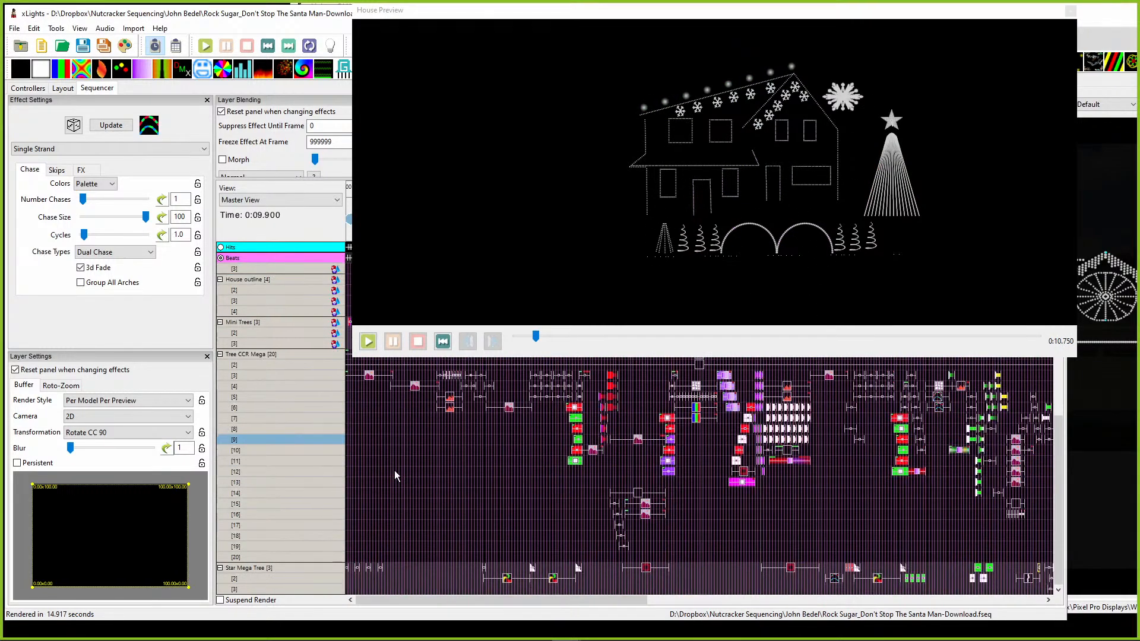
scroll(441, 497, "up", 2)
left_click(640, 425)
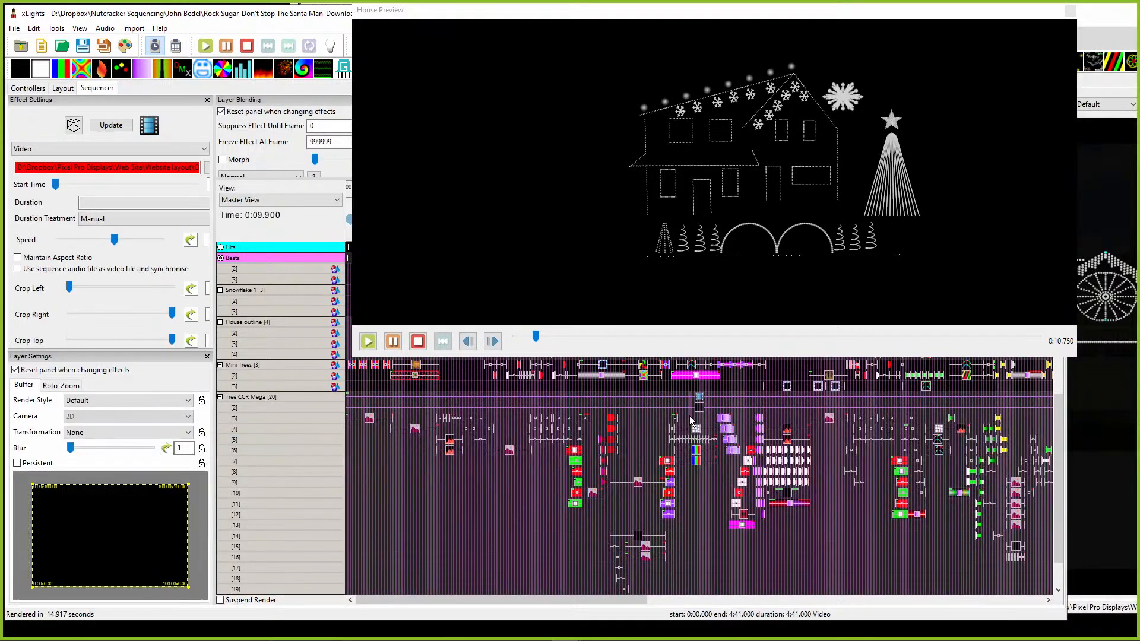
key("space")
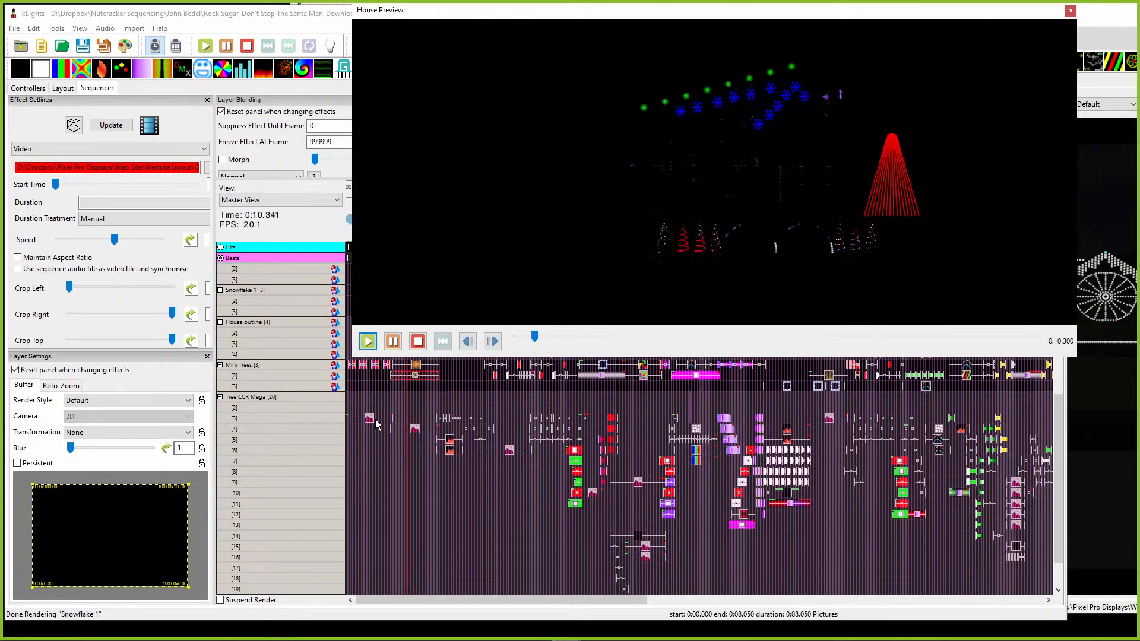
left_click(441, 401)
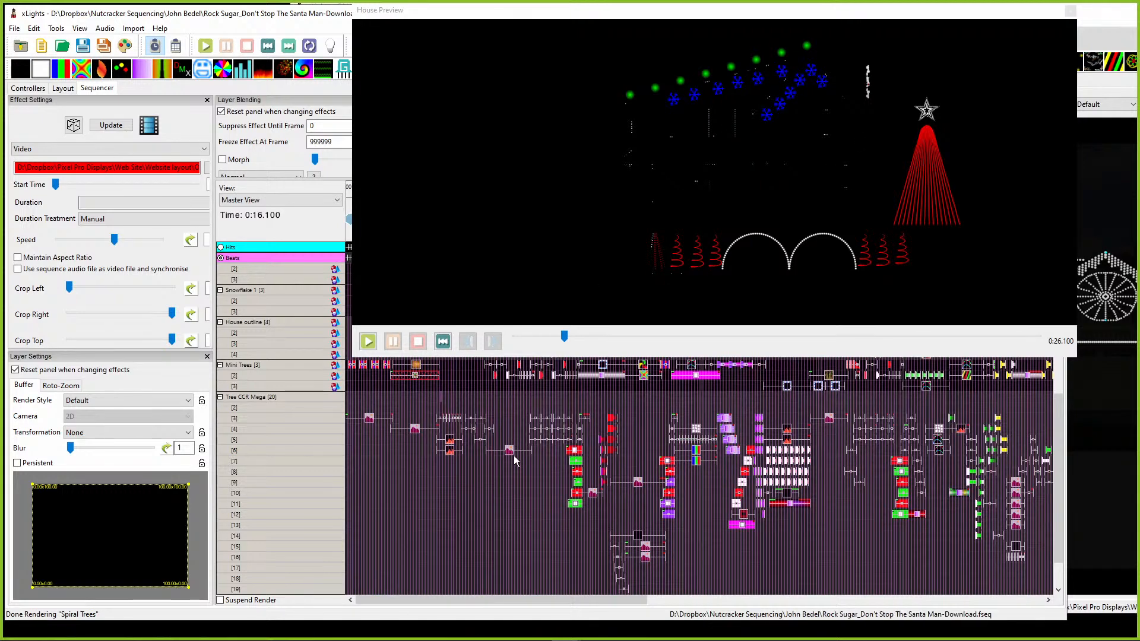
scroll(514, 455, "up", 6)
scroll(469, 416, "up", 3)
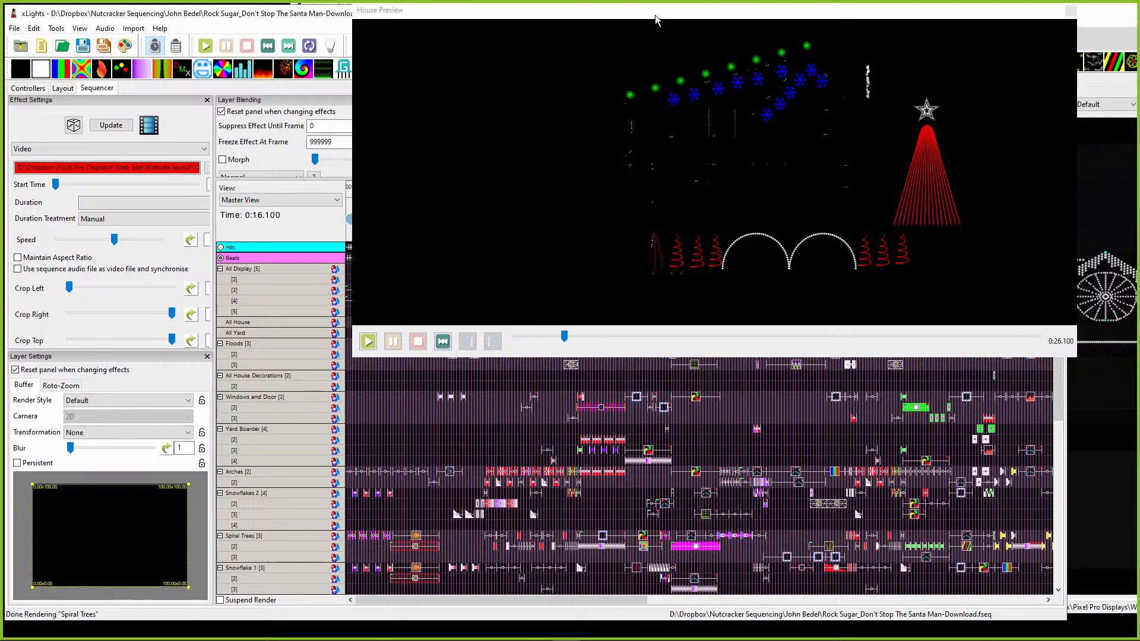
left_click_drag(654, 16, 587, 14)
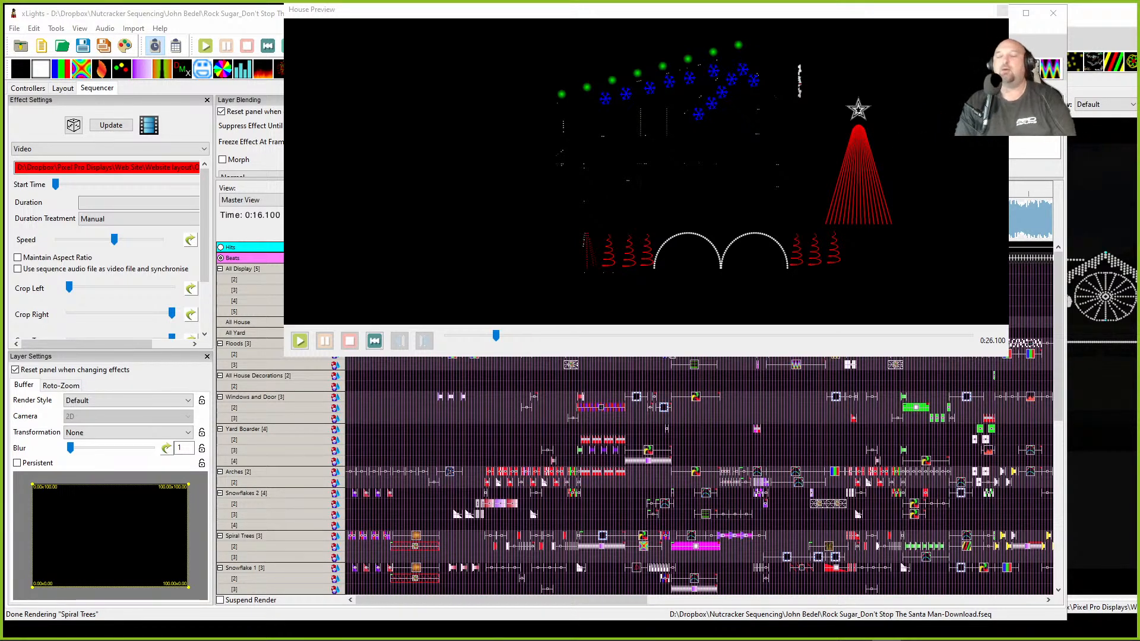
Step: Bring the original-layout Rock Sugar window into view and inspect its model groups, including Windows and door
left_click_drag(1121, 11, 1076, 45)
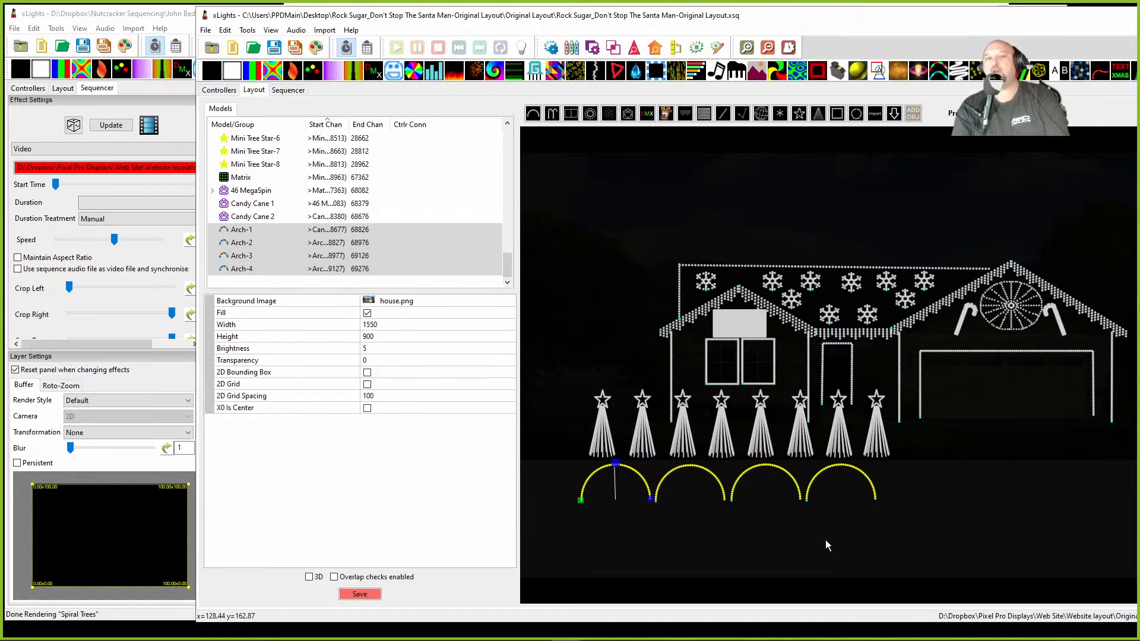
left_click_drag(620, 20, 654, 20)
scroll(294, 166, "up", 10)
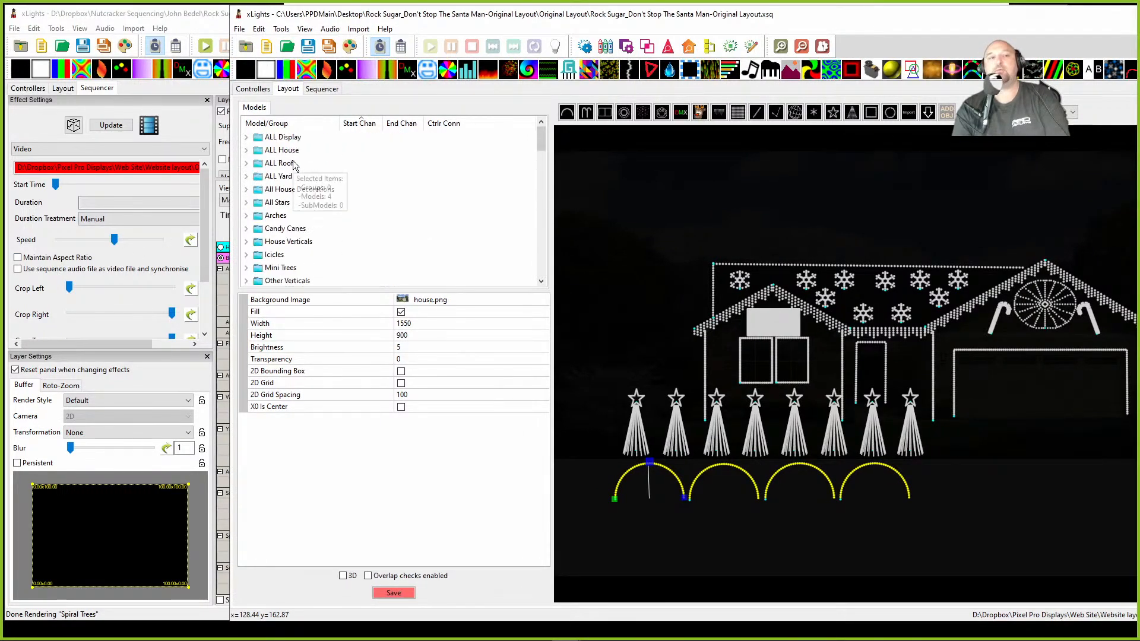
left_click(274, 138)
scroll(273, 175, "down", 5)
left_click(272, 176)
scroll(285, 208, "up", 3)
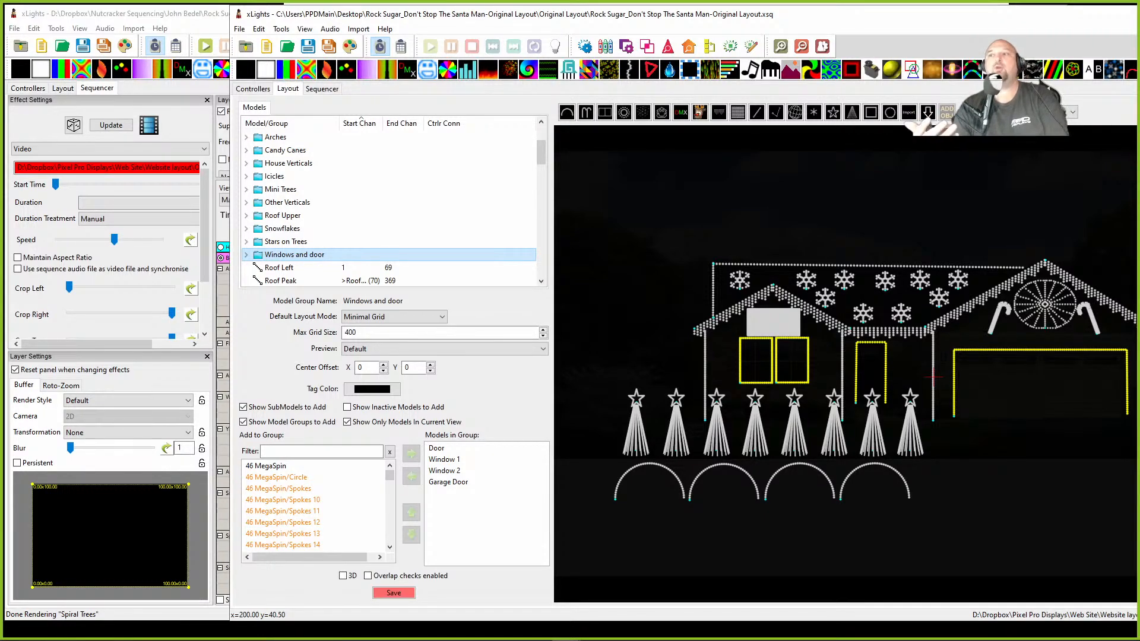
Step: Switch to the Snip & Sketch capture of the available source models, review the check-marked ones, and return to xLights
left_click_drag(1139, 58, 410, 91)
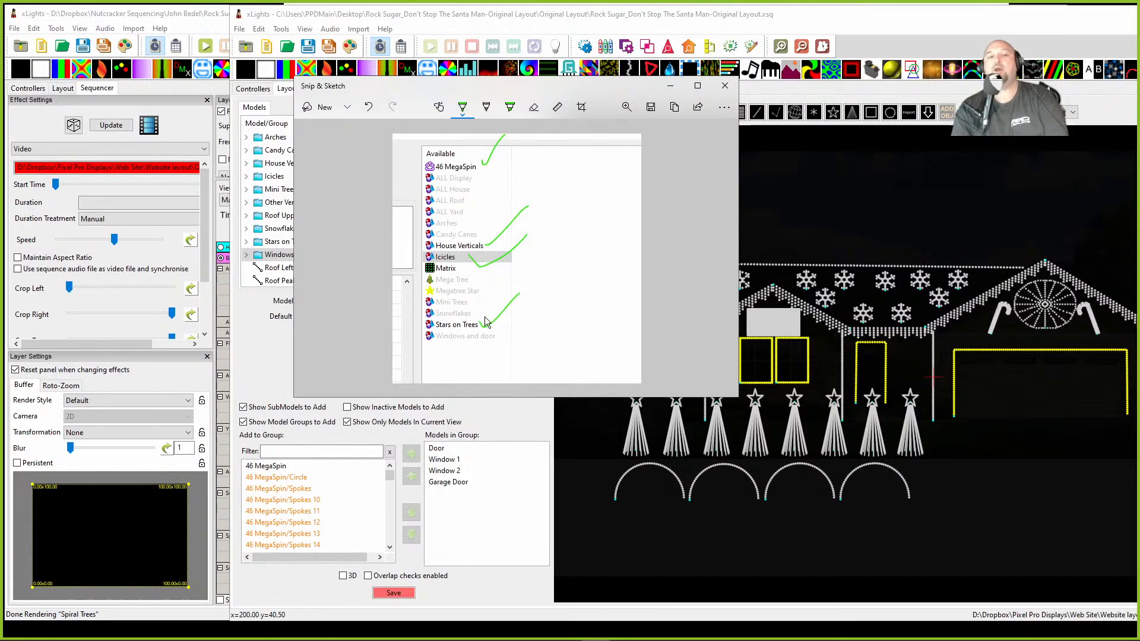
left_click(563, 28)
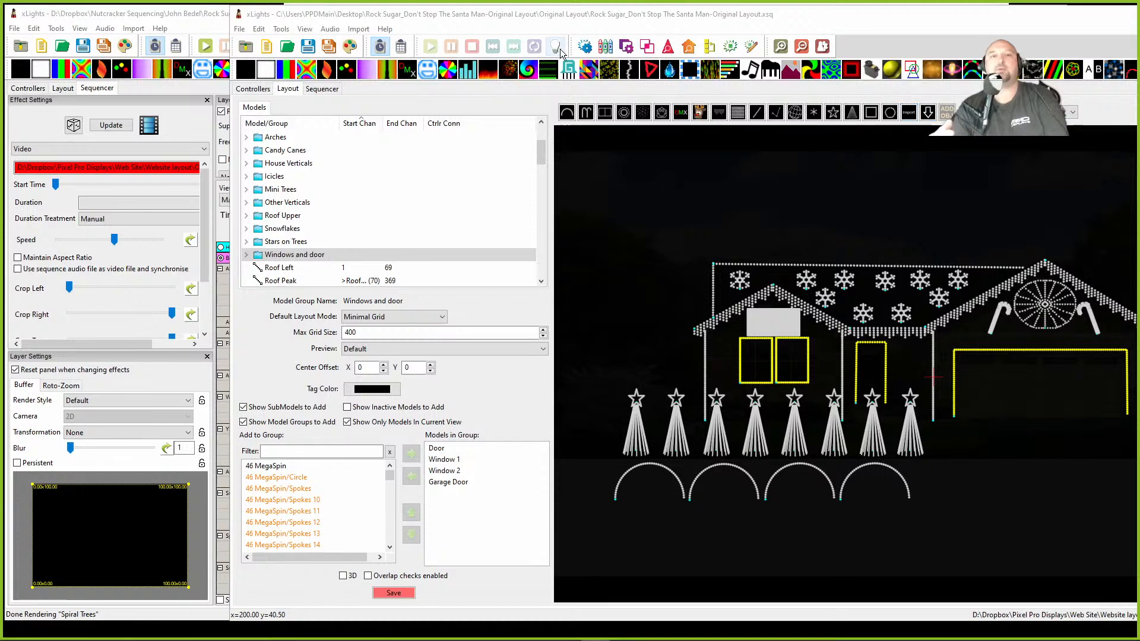
left_click(543, 20)
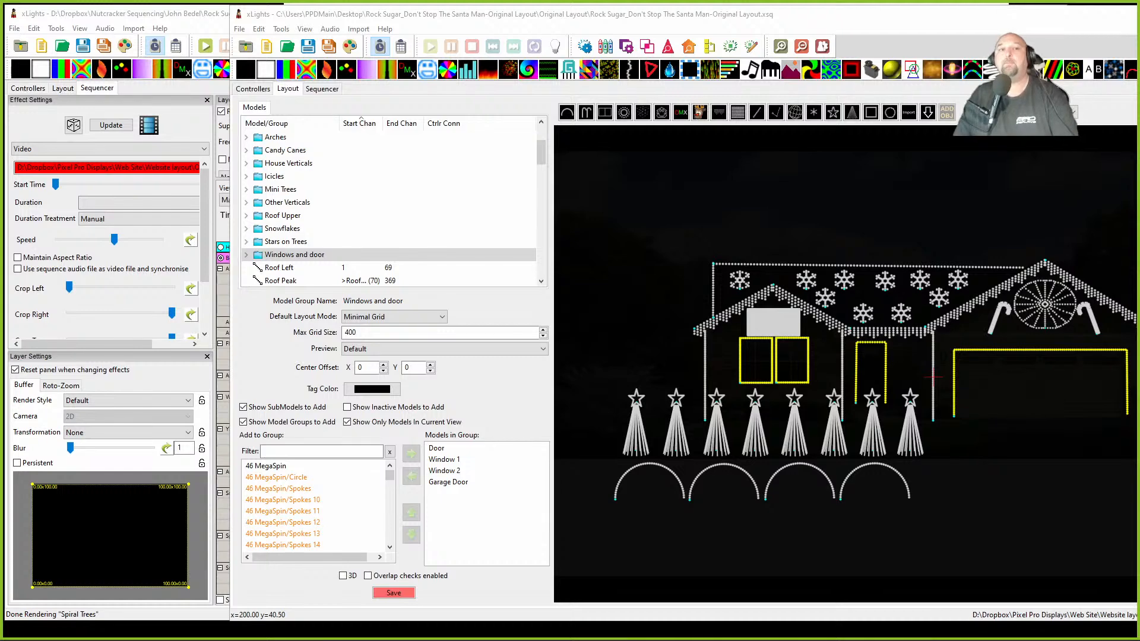
Step: Select the Matrix model in the original layout and move that window fully into view
left_click_drag(556, 18, 437, 21)
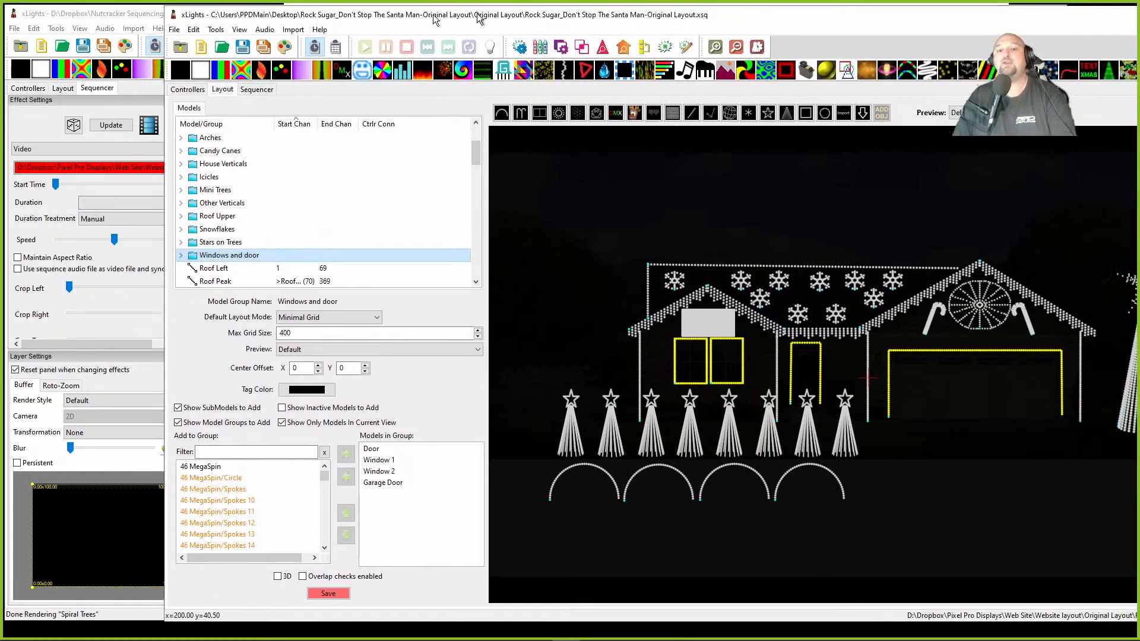
left_click(629, 322)
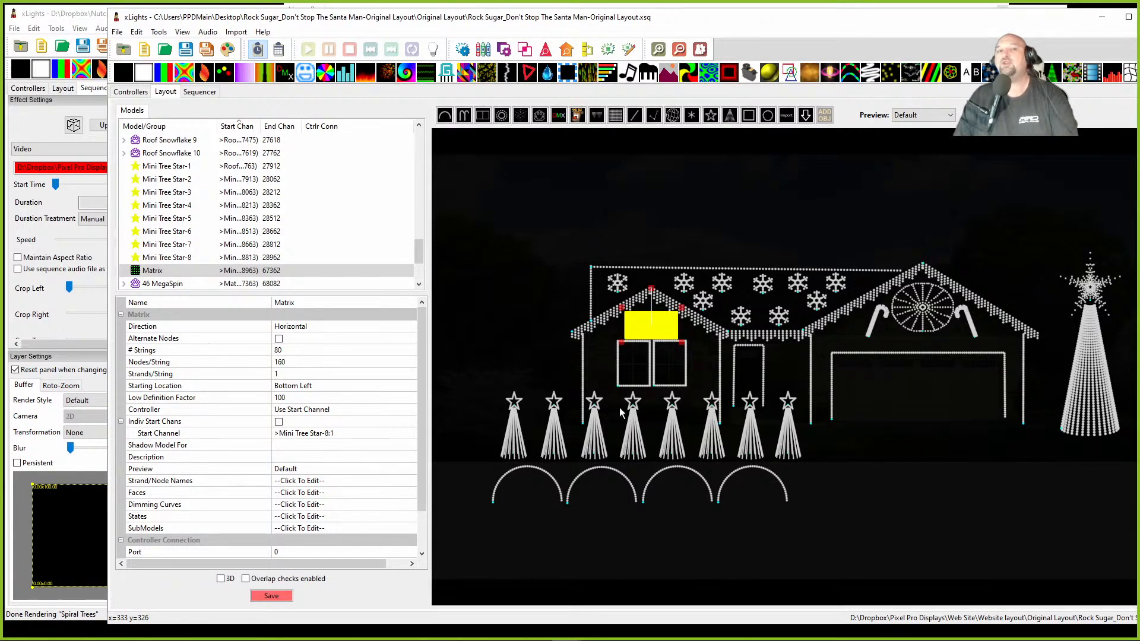
left_click_drag(530, 24, 441, 12)
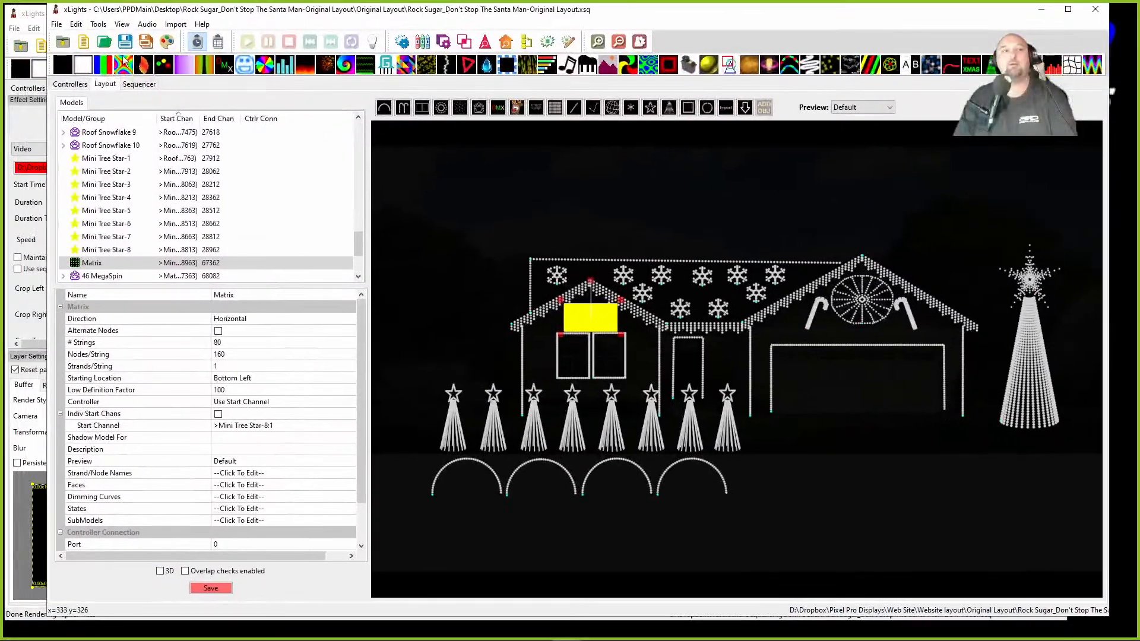
Step: Examine the Matrix effect rows in the original Rock Sugar sequence and select the full-length video effect on its first layer
left_click(139, 84)
scroll(515, 417, "down", 10)
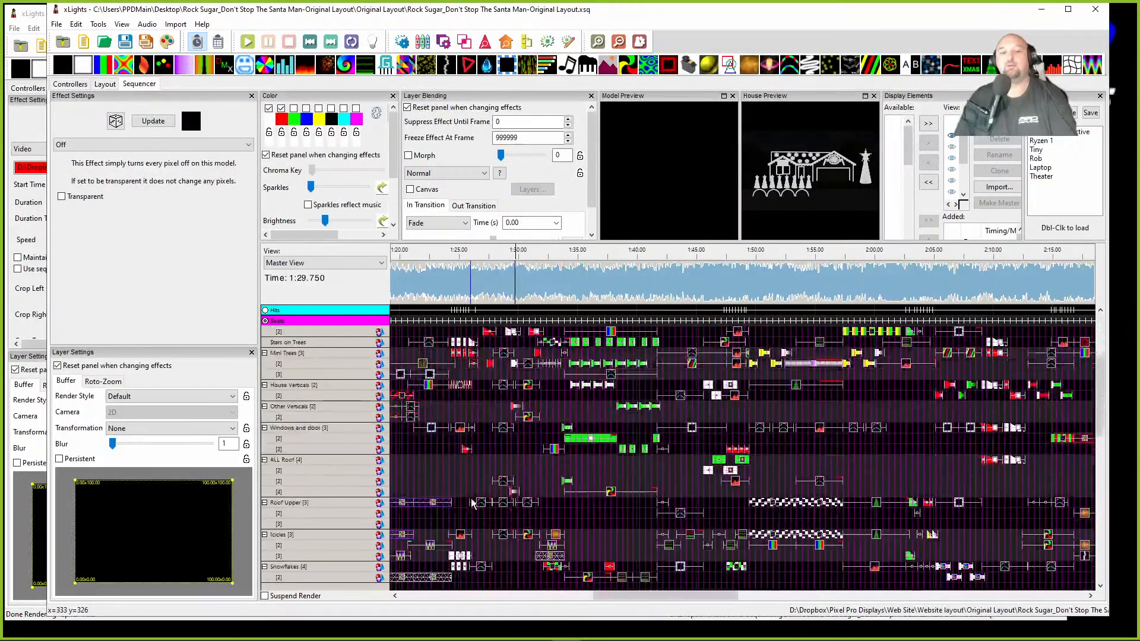
scroll(596, 503, "down", 6)
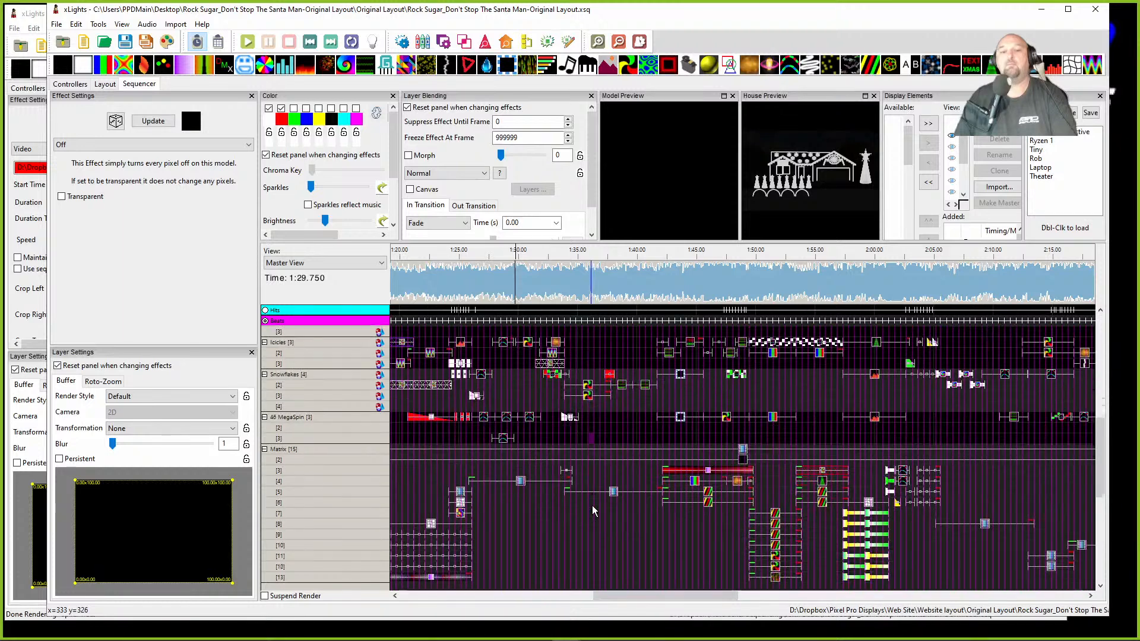
left_click(531, 390)
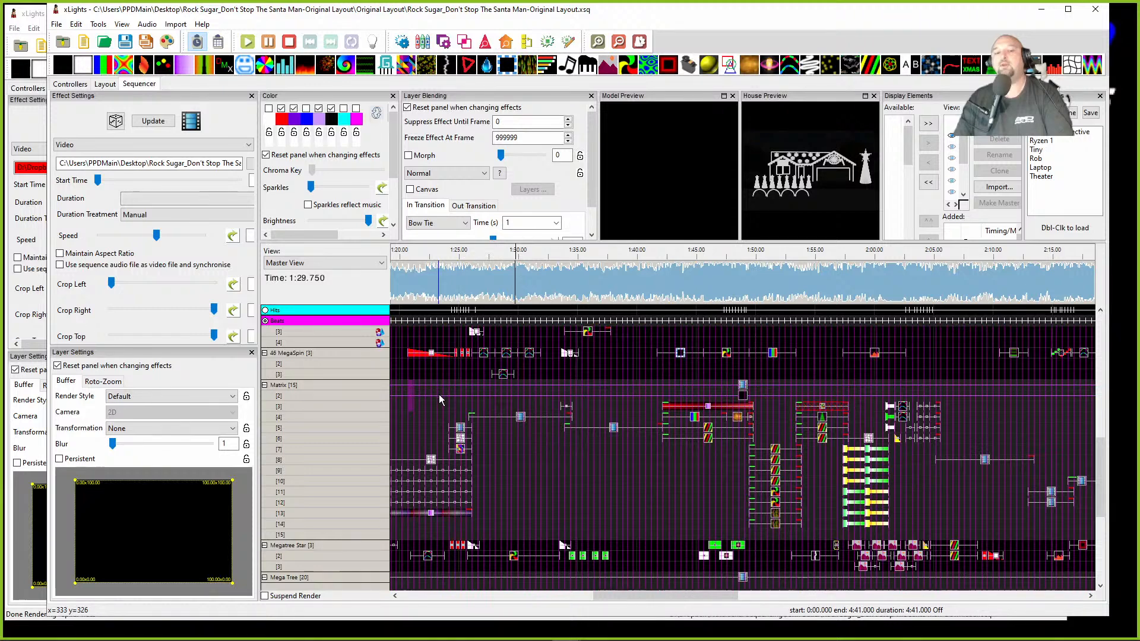
Step: Delete the full-length video effect from the Matrix's first layer, and check the warp and video effects on its layers 8 and 4
key("Delete")
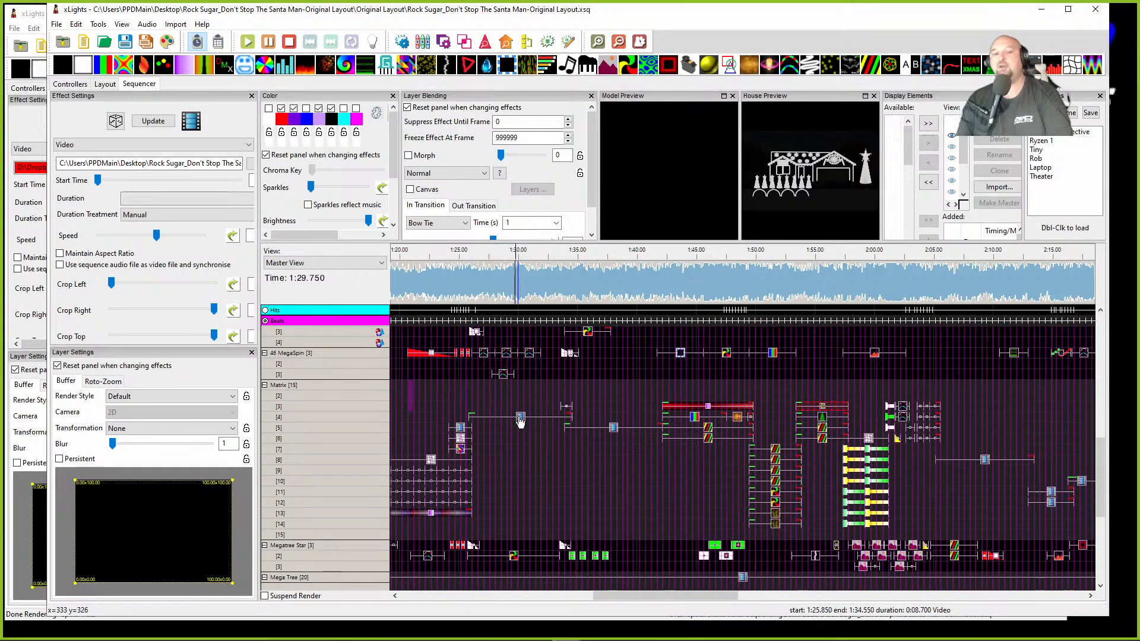
left_click(434, 464)
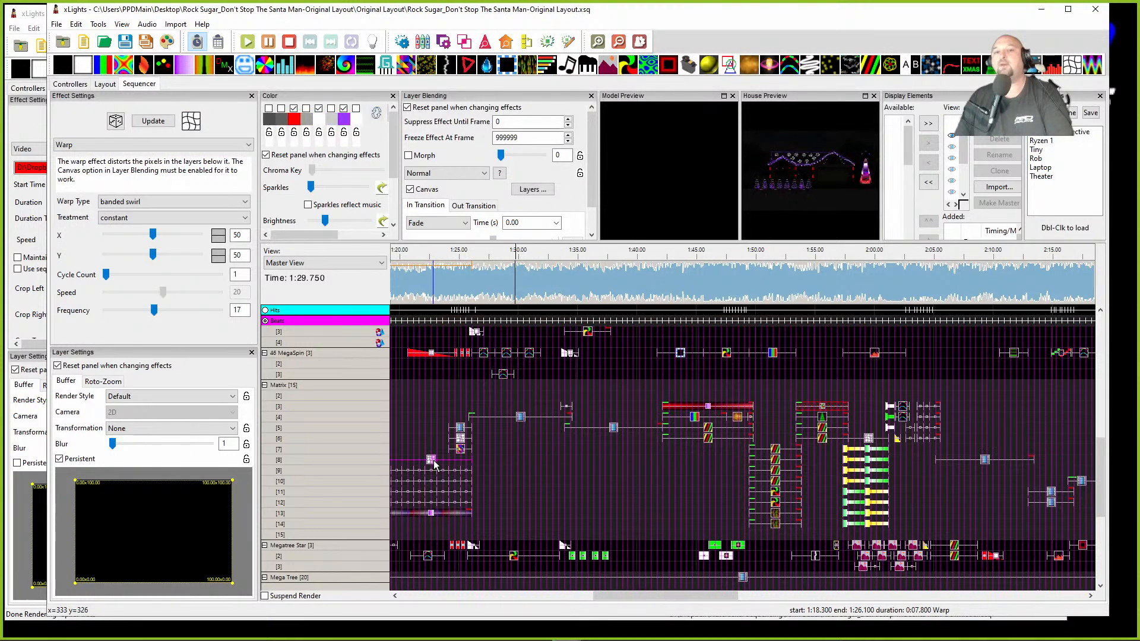
left_click(432, 463)
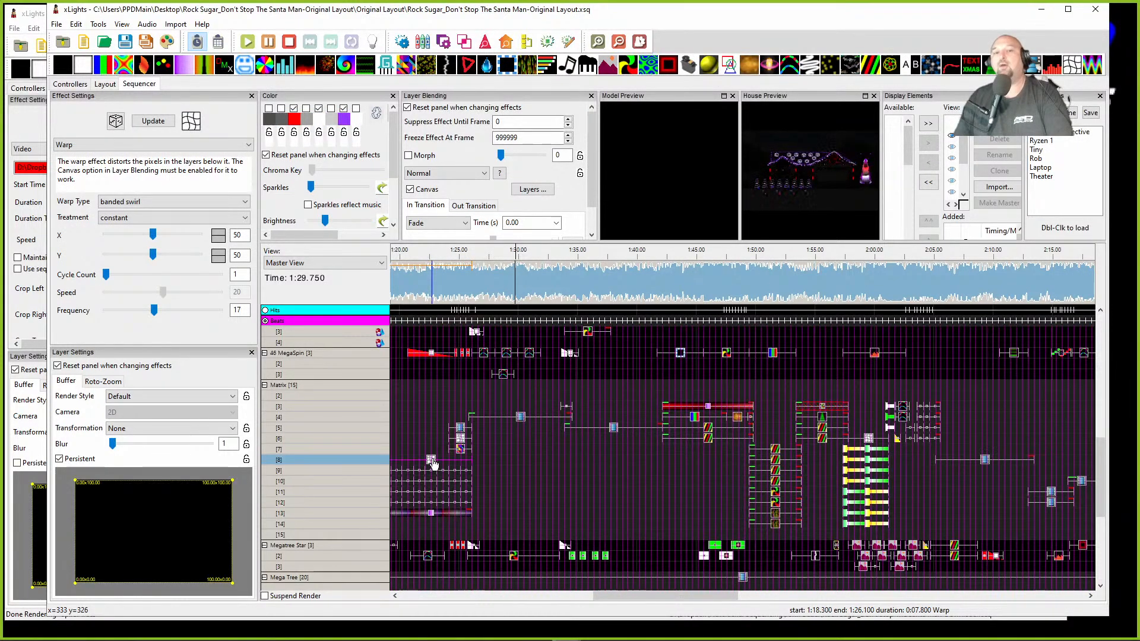
left_click(522, 417)
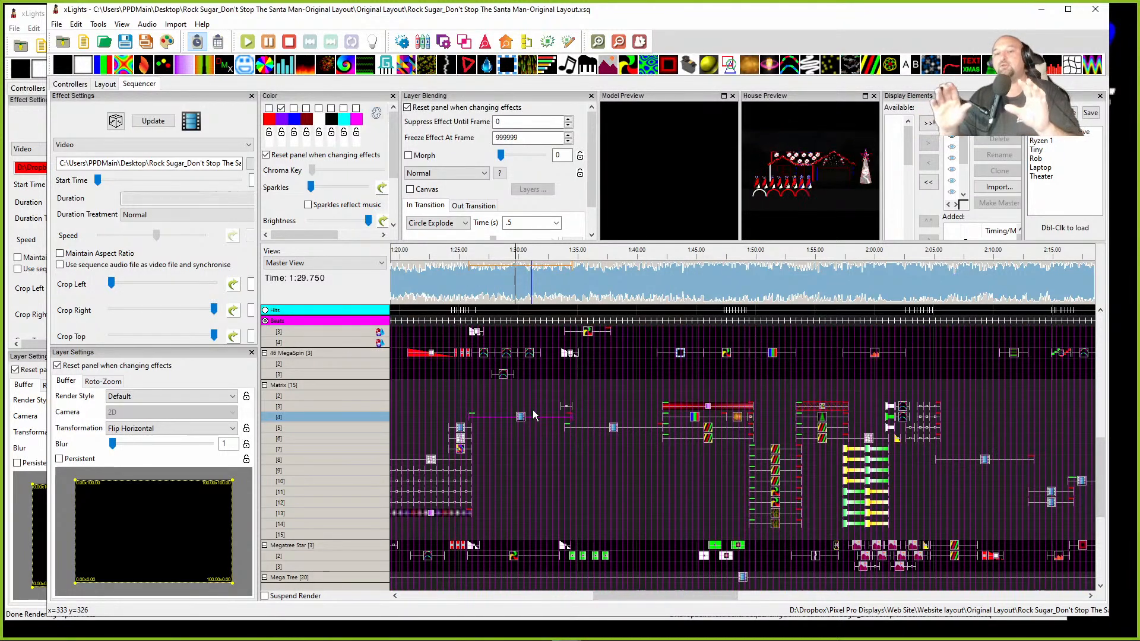
Step: Examine the Matrix effects between about 1:30 and 2:05, selecting the spirals effect on layer 7 to preview it
scroll(552, 401, "up", 2)
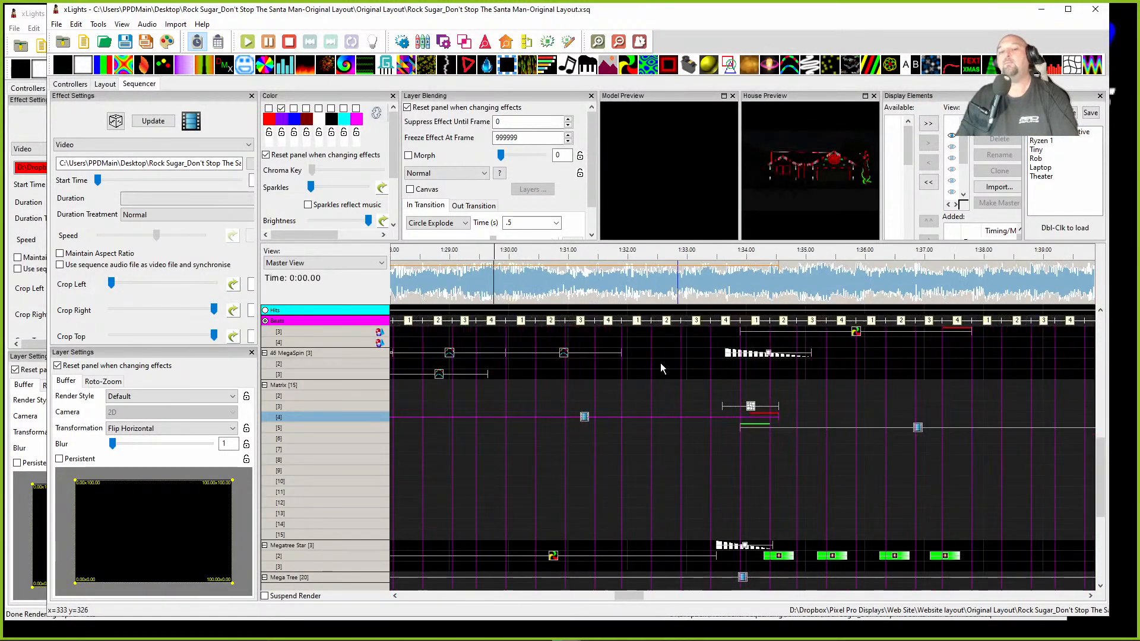
scroll(742, 442, "right", 2)
scroll(750, 442, "right", 6)
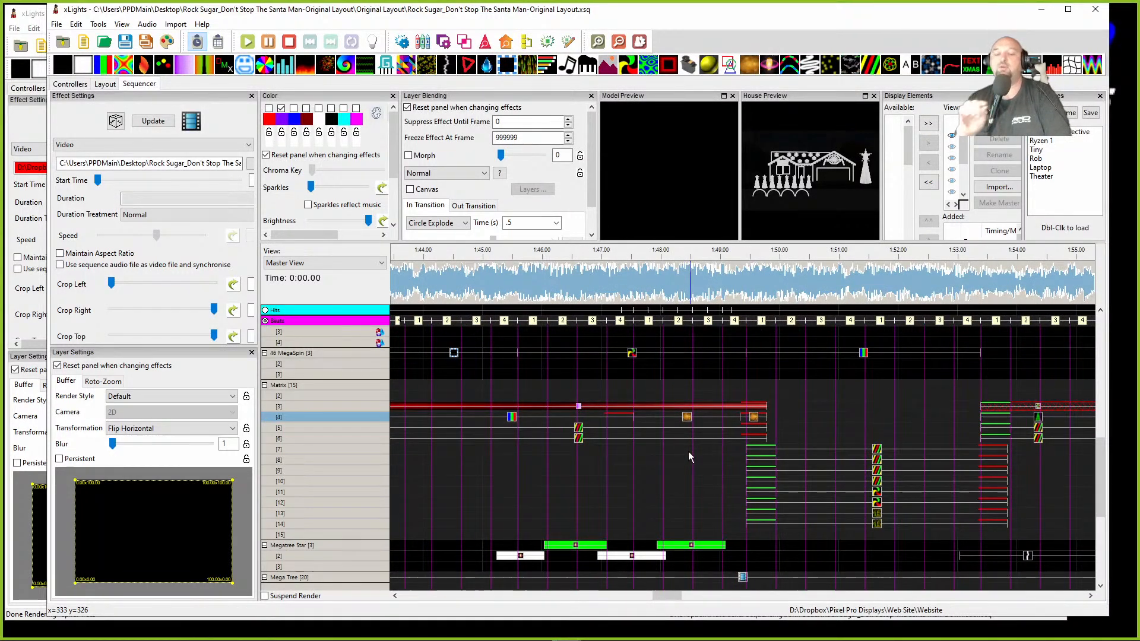
left_click(856, 452)
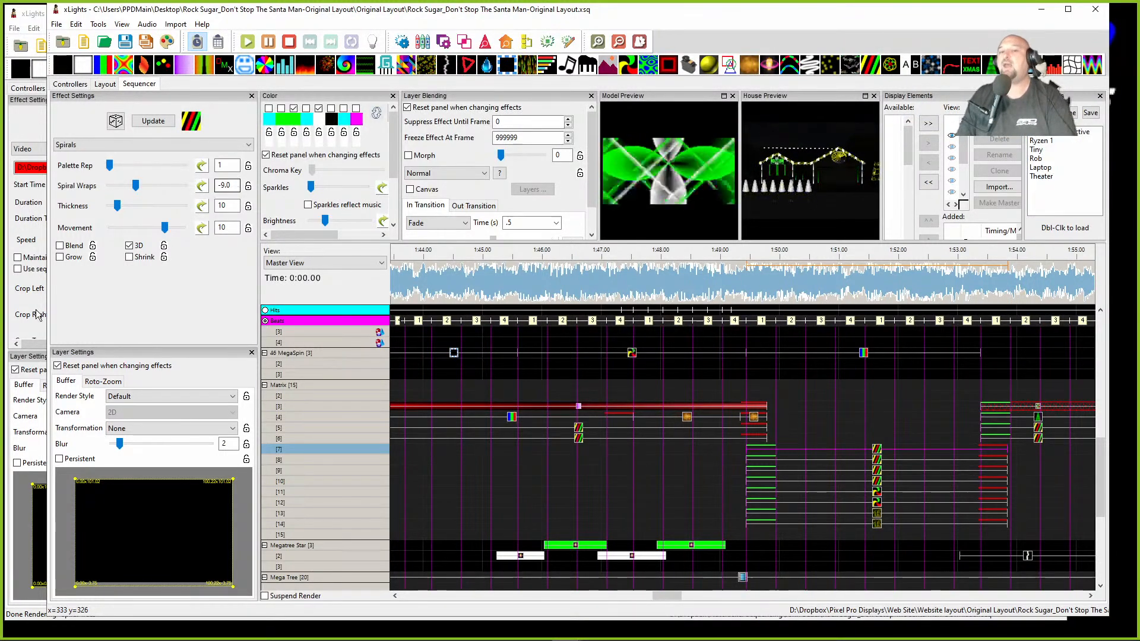
left_click(750, 286)
scroll(750, 286, "down", 3)
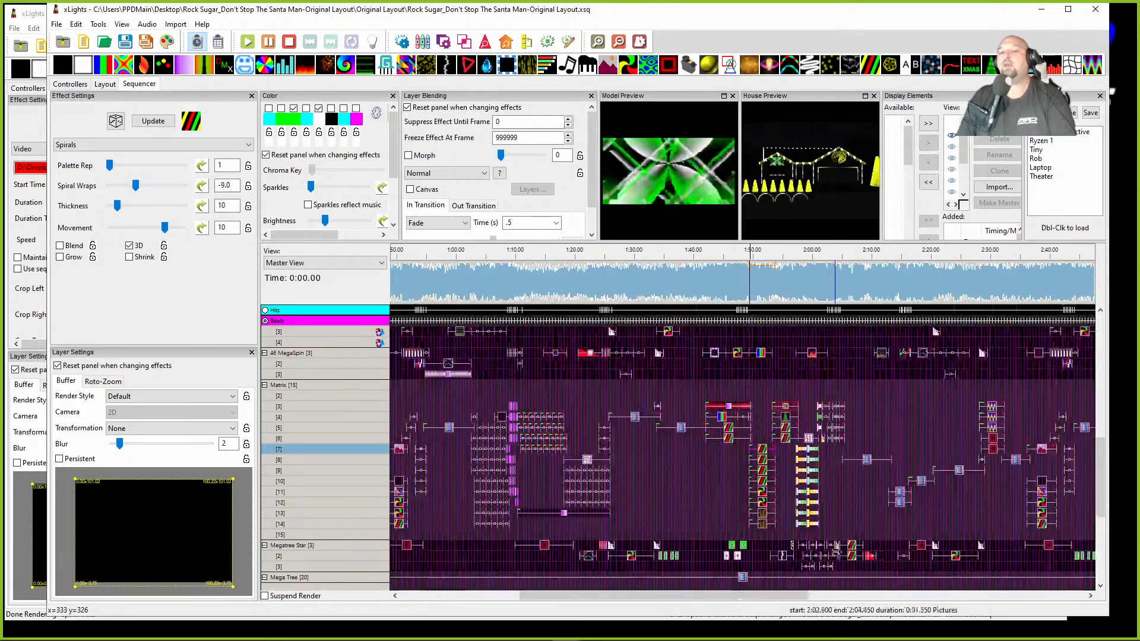
scroll(831, 539, "up", 3)
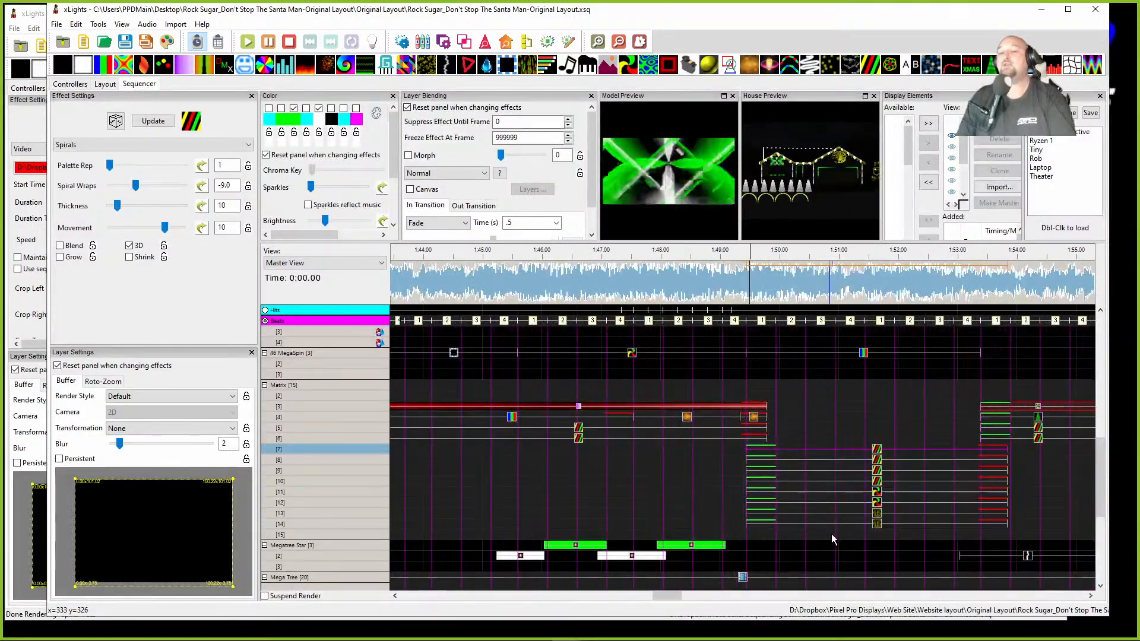
scroll(824, 540, "right", 5)
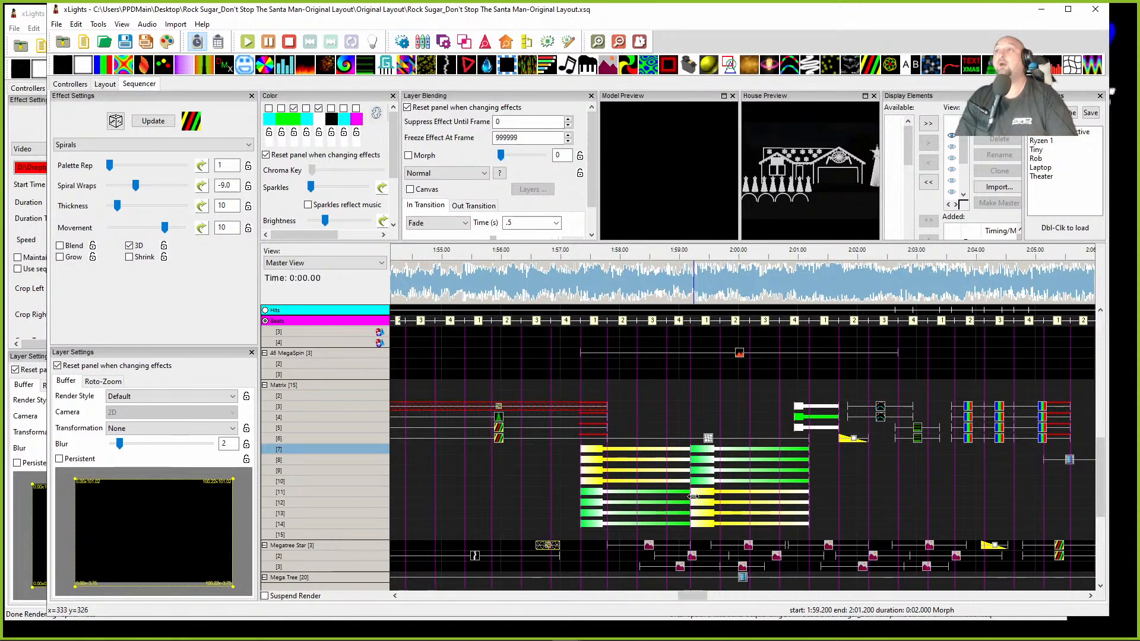
mouse_move(594, 640)
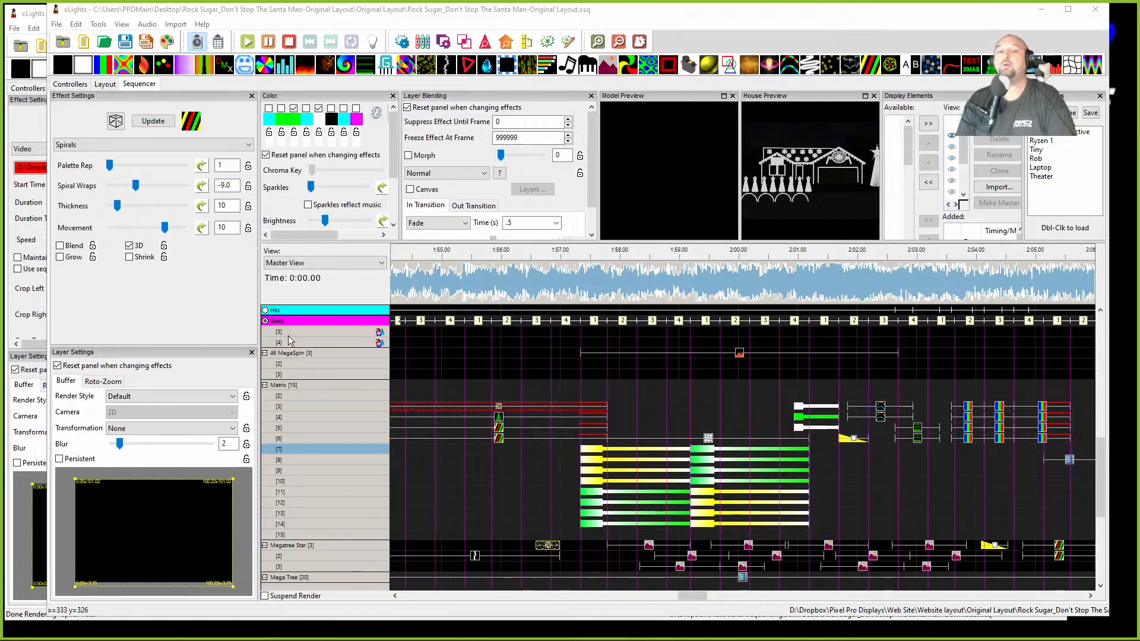
left_click(537, 291)
left_click(551, 292)
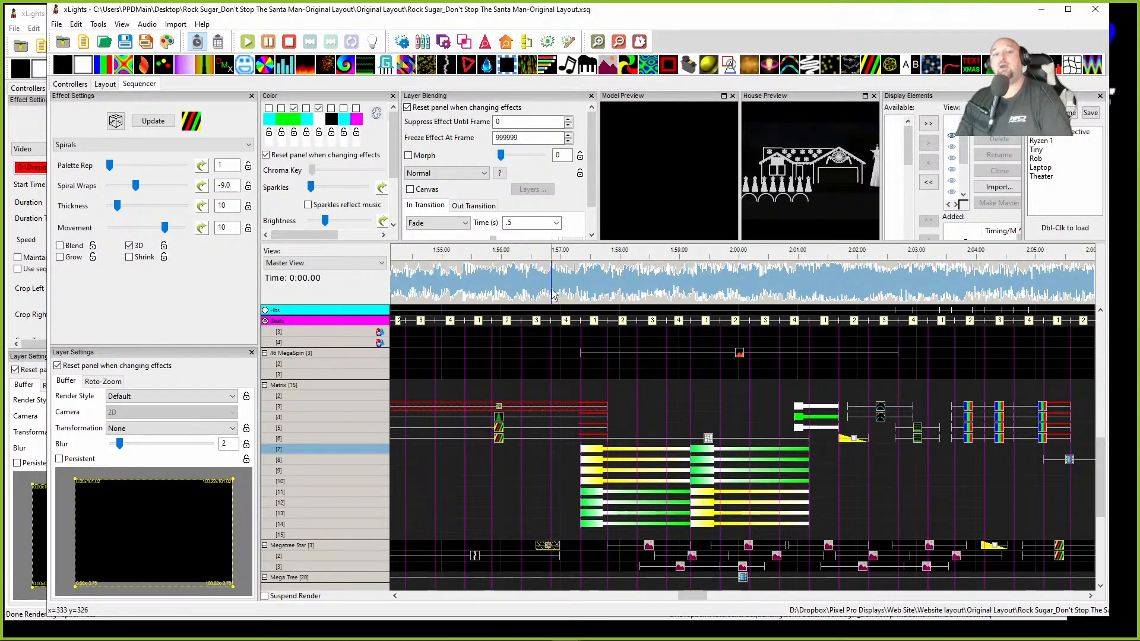
left_click(566, 321)
scroll(566, 320, "down", 3)
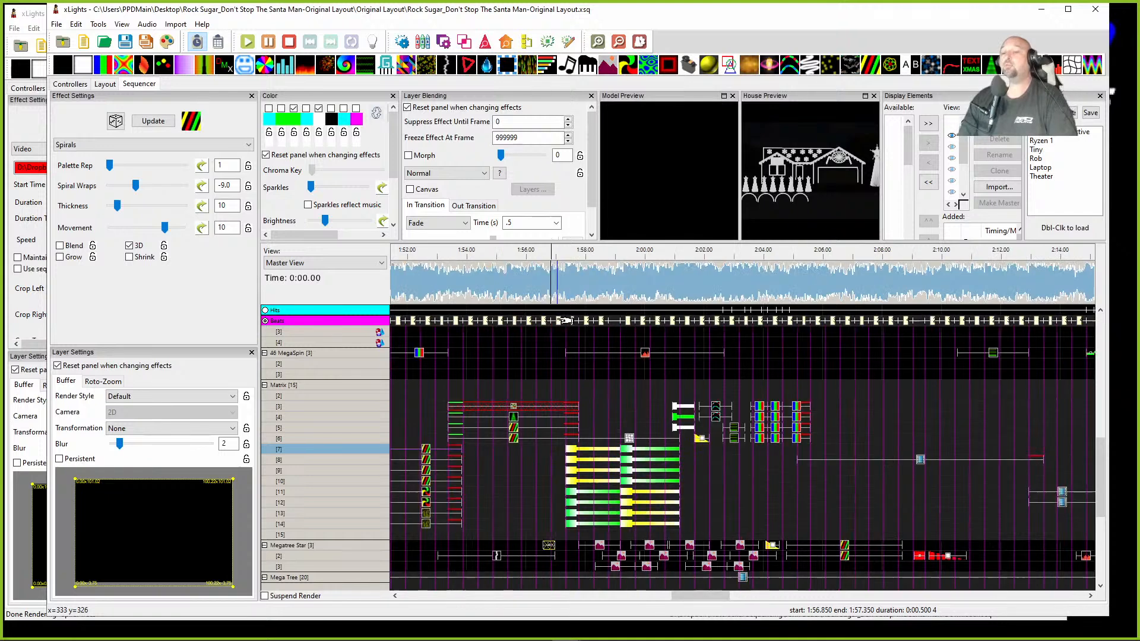
left_click(537, 321)
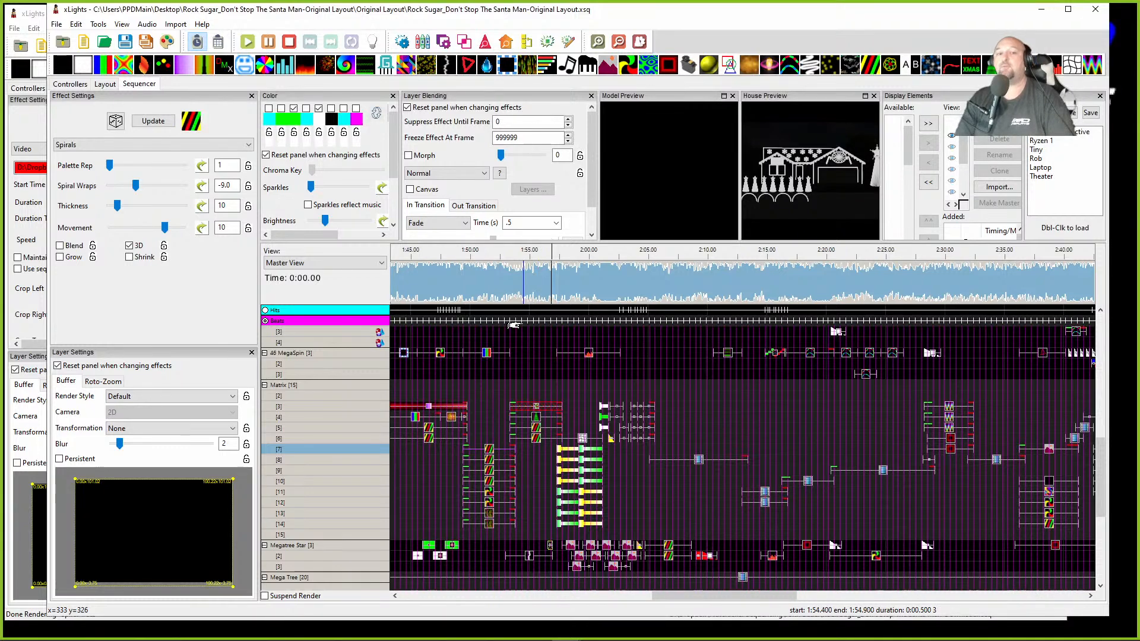
Step: Review the media path in the sequence settings, browse the Music folder for audio files, and close without replacing the media
left_click(640, 41)
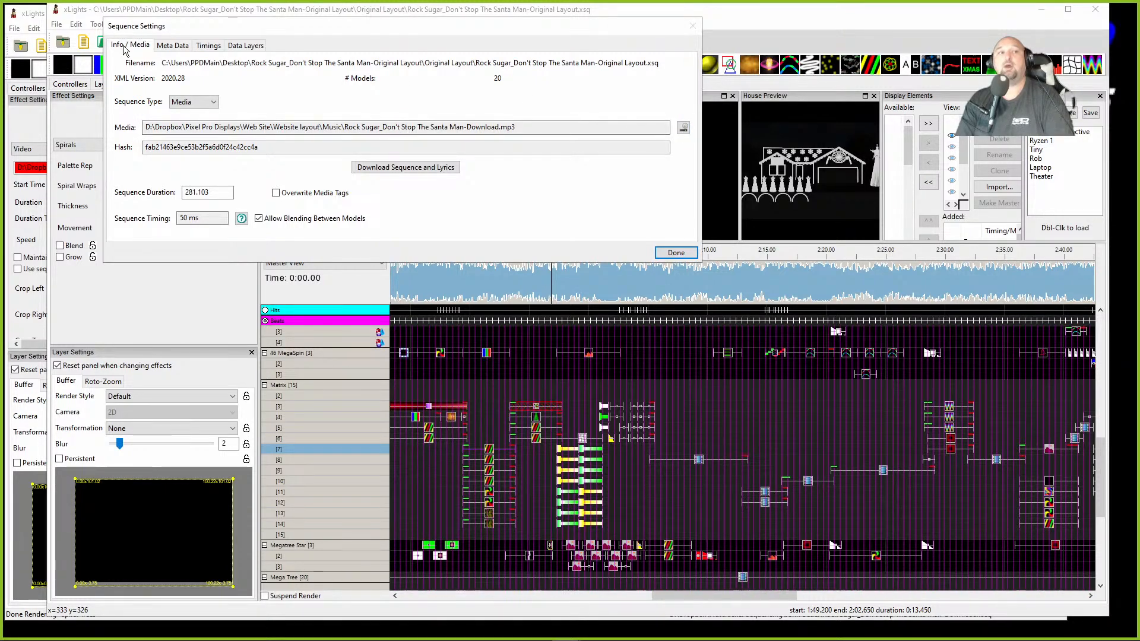
left_click(682, 127)
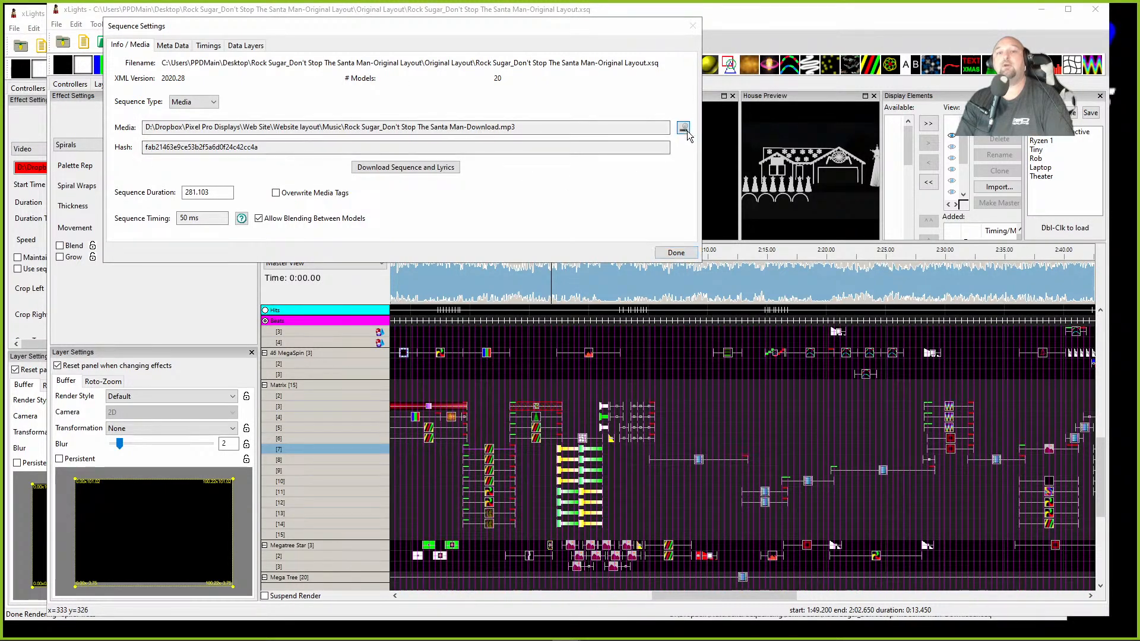
scroll(380, 285, "down", 20)
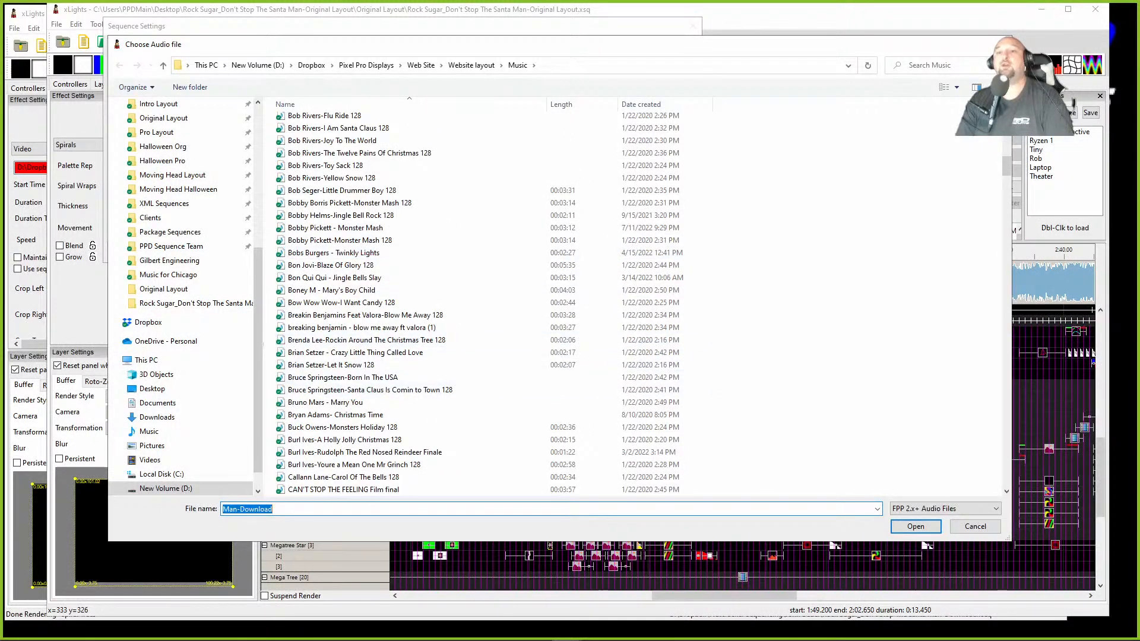
left_click(1002, 44)
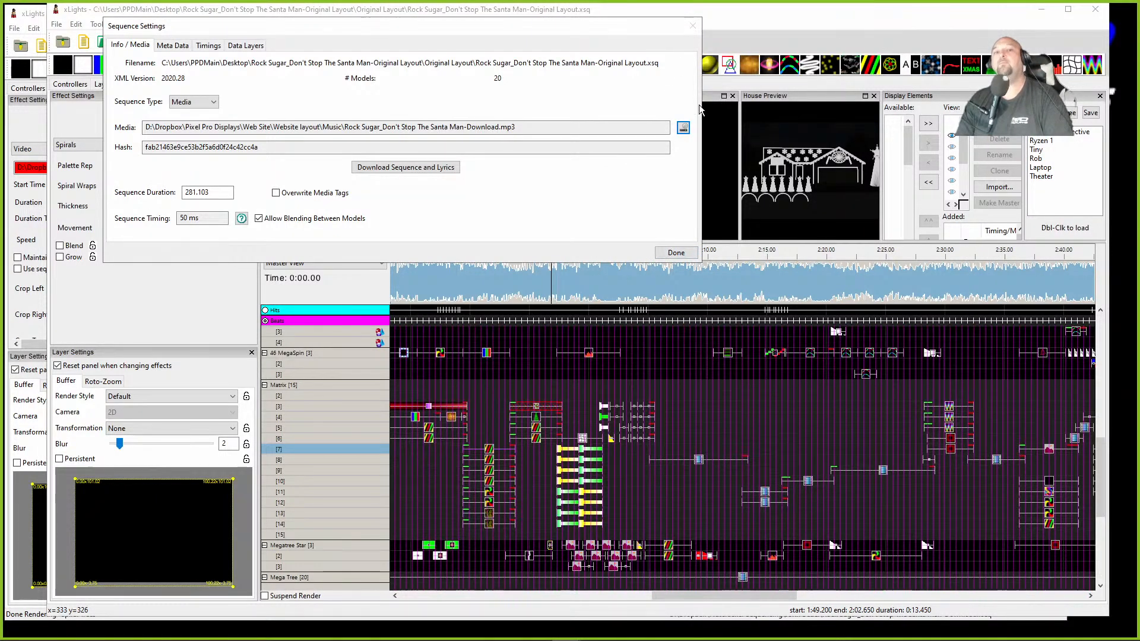
left_click(675, 253)
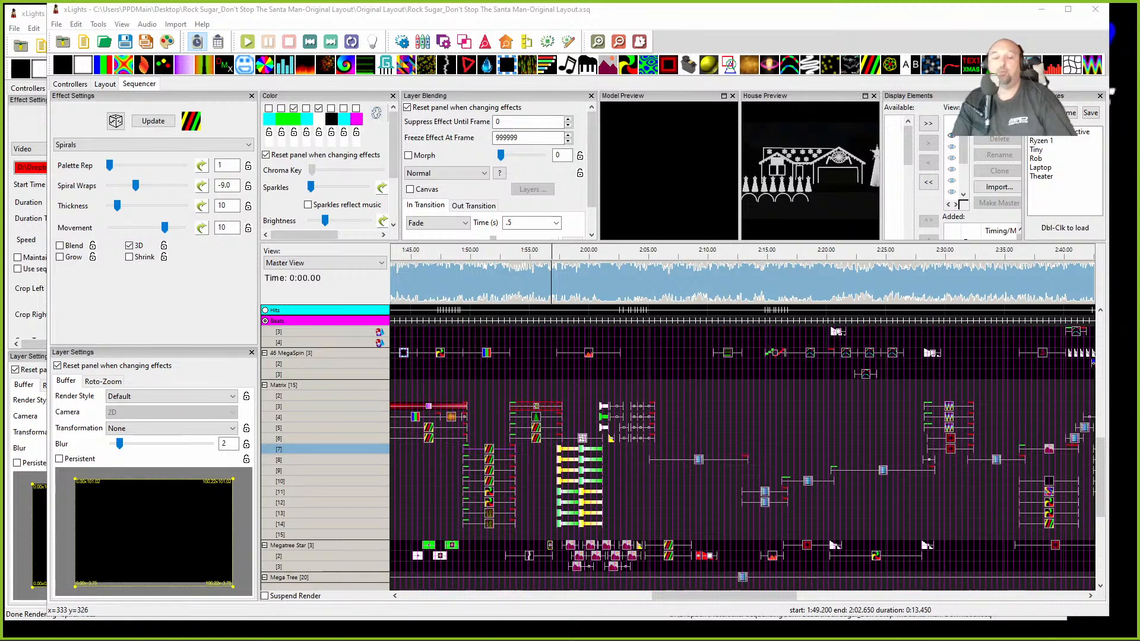
Step: Switch to the customer's sequence window, close the detached house preview, and show the customer's layout
mouse_move(484, 638)
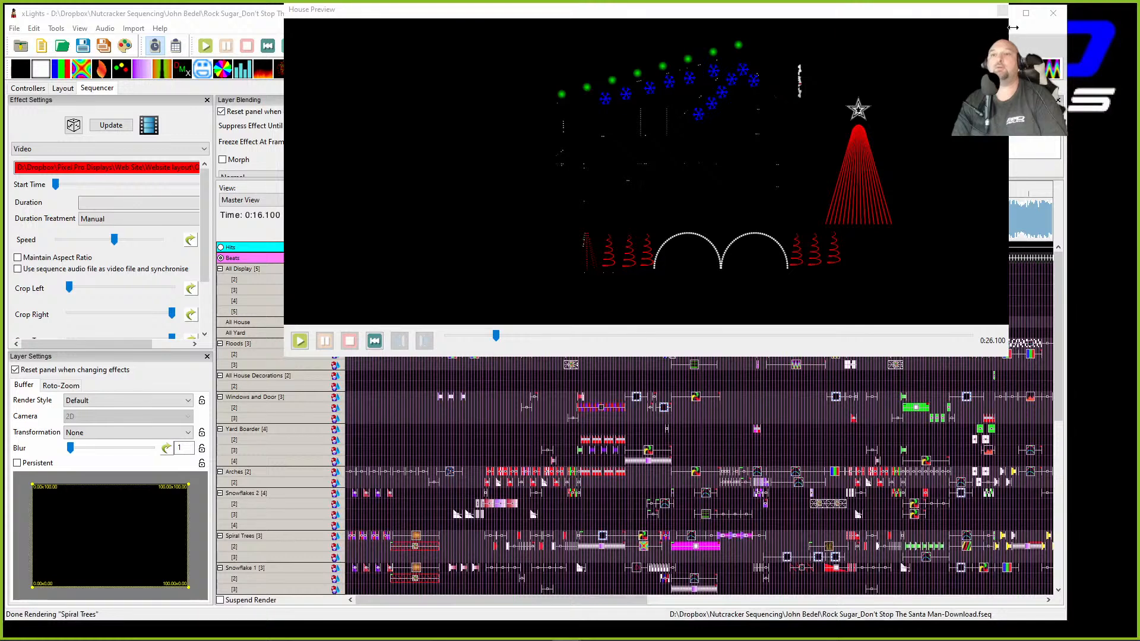
left_click(1001, 12)
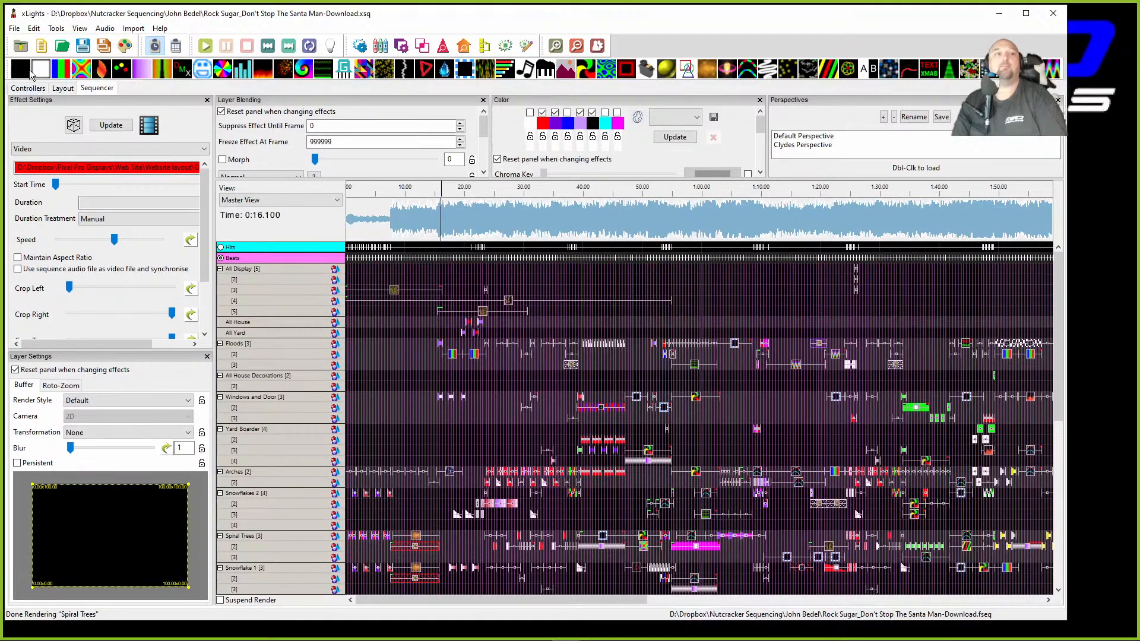
left_click(63, 87)
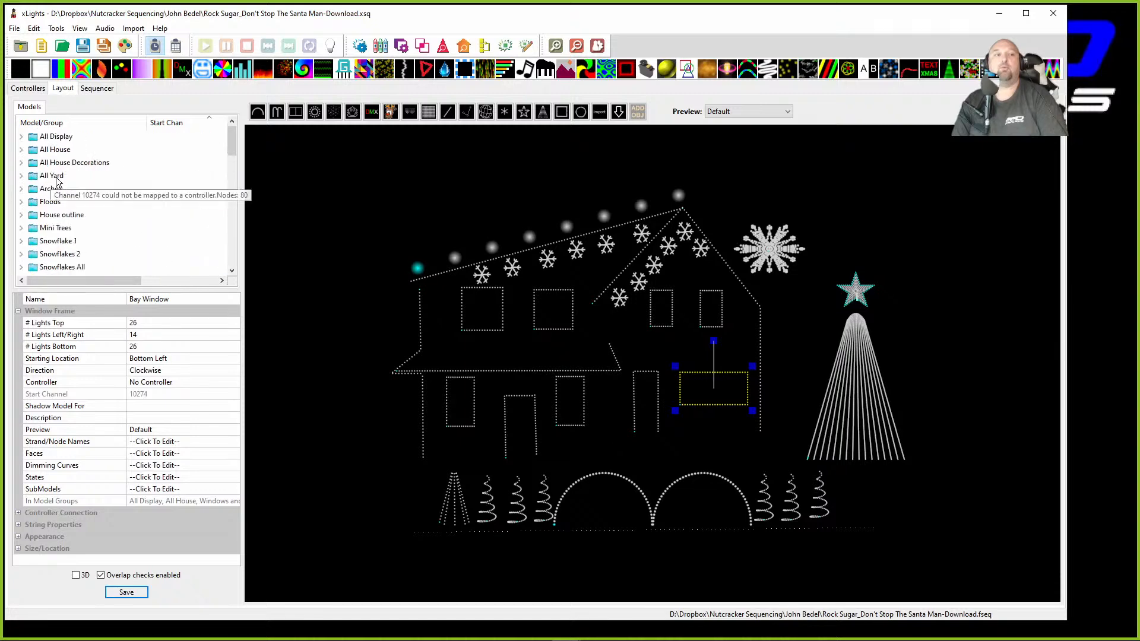
Step: Select Left Upper Window 1, the All House group and the All House Decorations group to review which models each covers
left_click(503, 327)
left_click(501, 328)
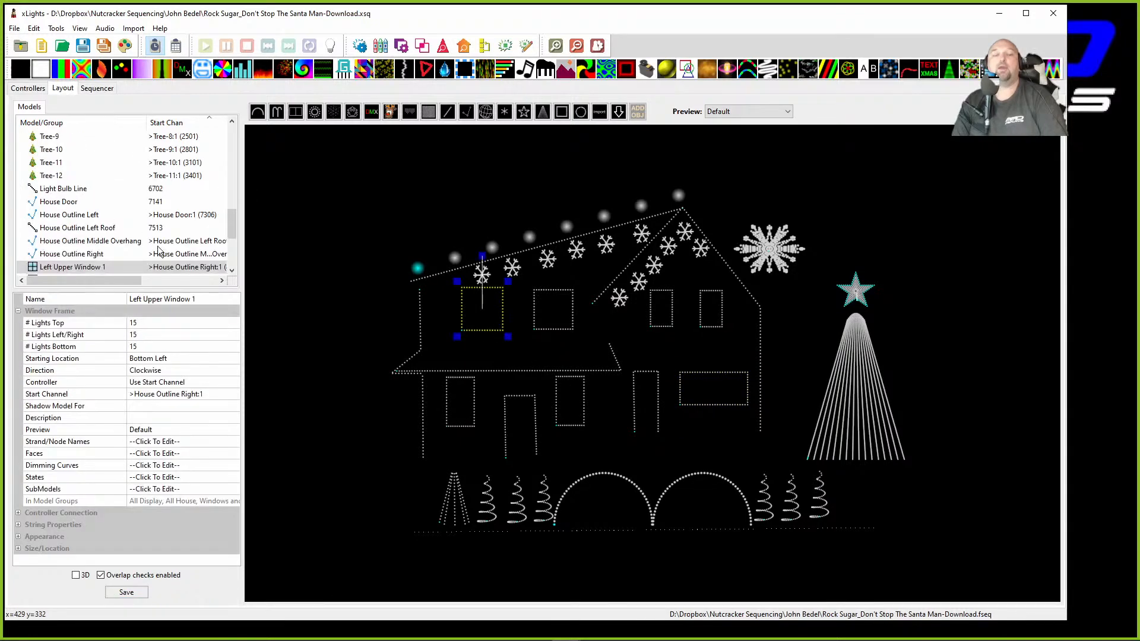
scroll(107, 196, "up", 10)
left_click(63, 151)
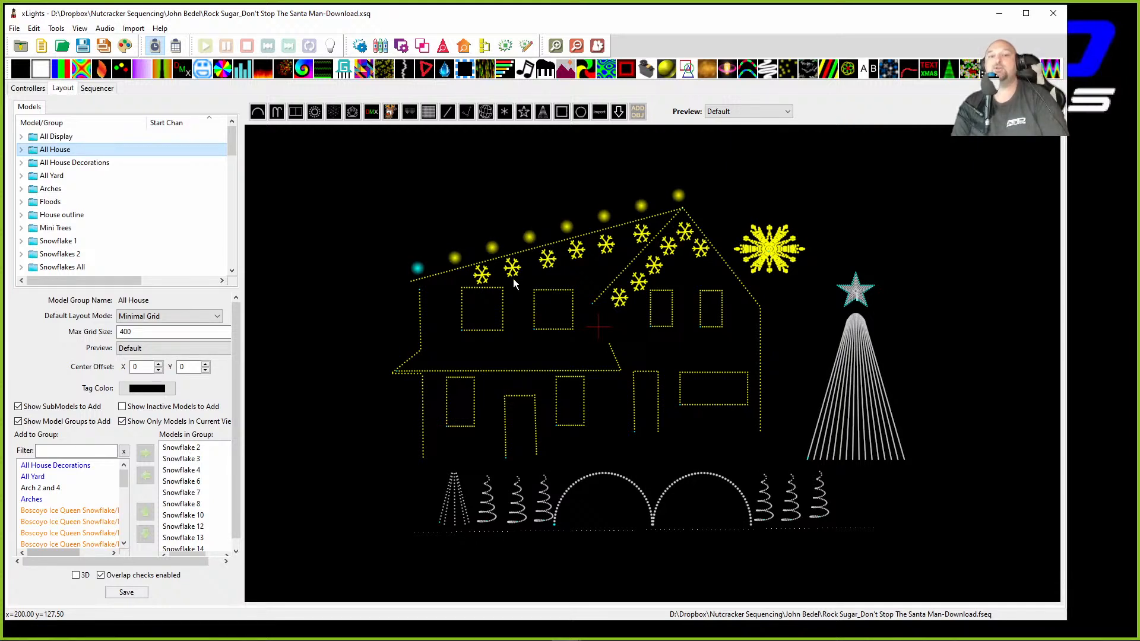
left_click(76, 165)
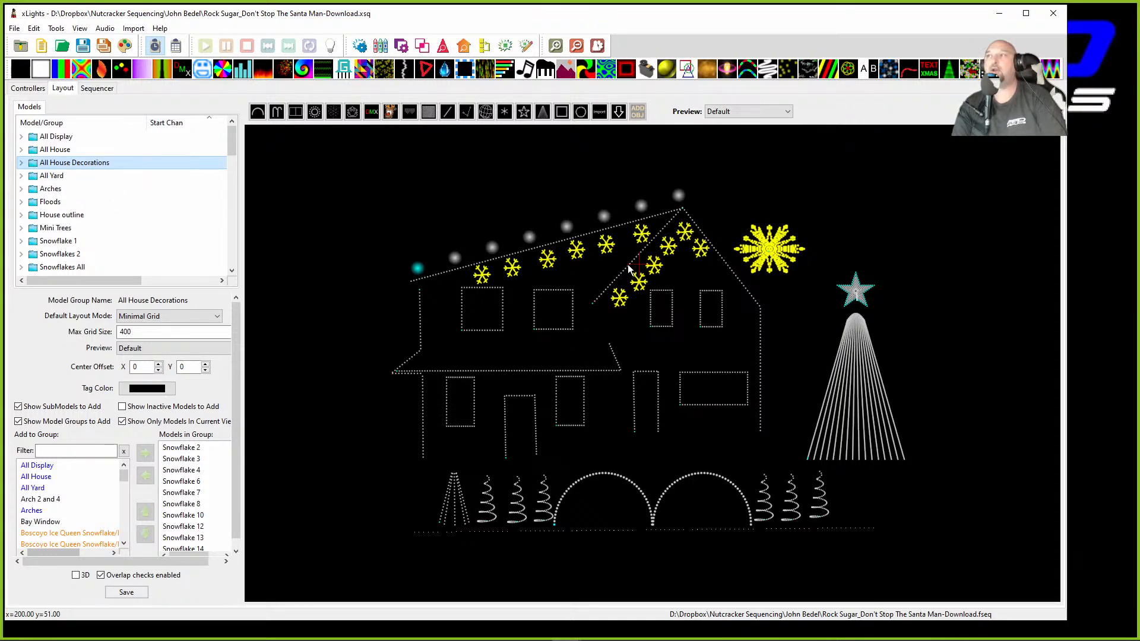
Step: Inspect the All House Decorations snowflakes in the 3D layout view, and return to the 2D view
left_click(81, 576)
left_click_drag(714, 382, 672, 360)
scroll(668, 314, "up", 3)
scroll(668, 315, "up", 3)
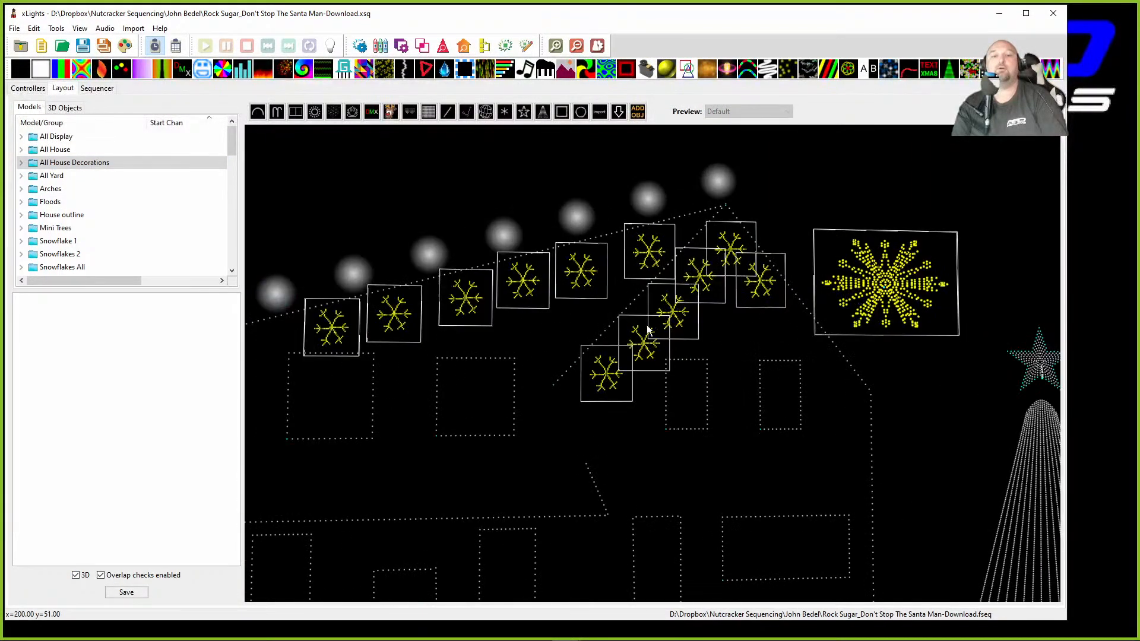
scroll(582, 446, "down", 5)
left_click_drag(582, 446, 640, 387)
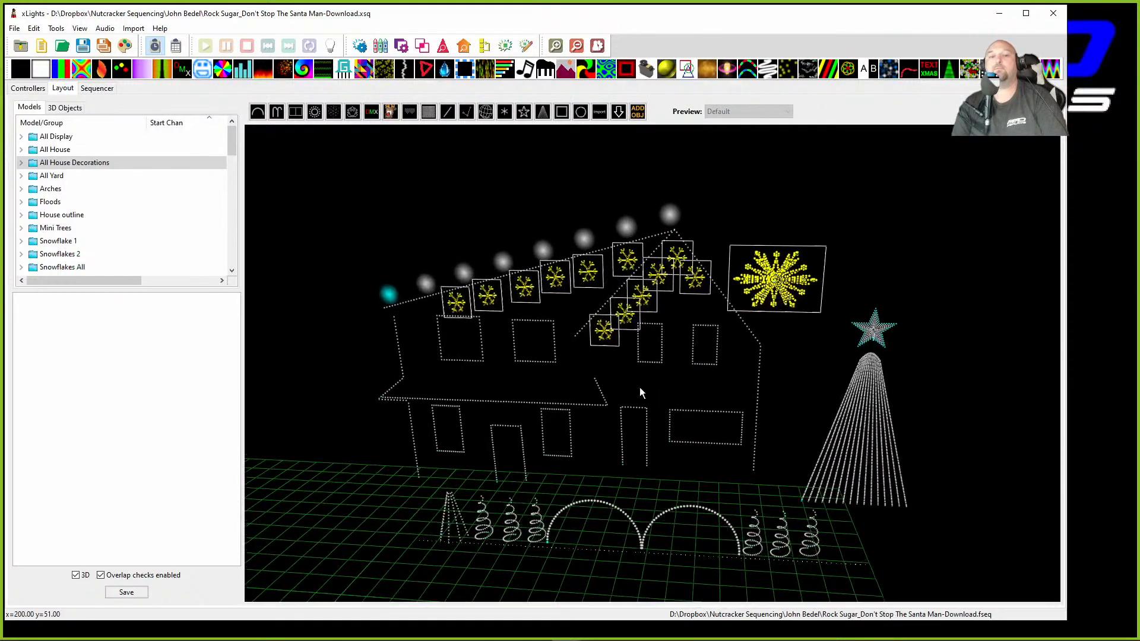
left_click(76, 575)
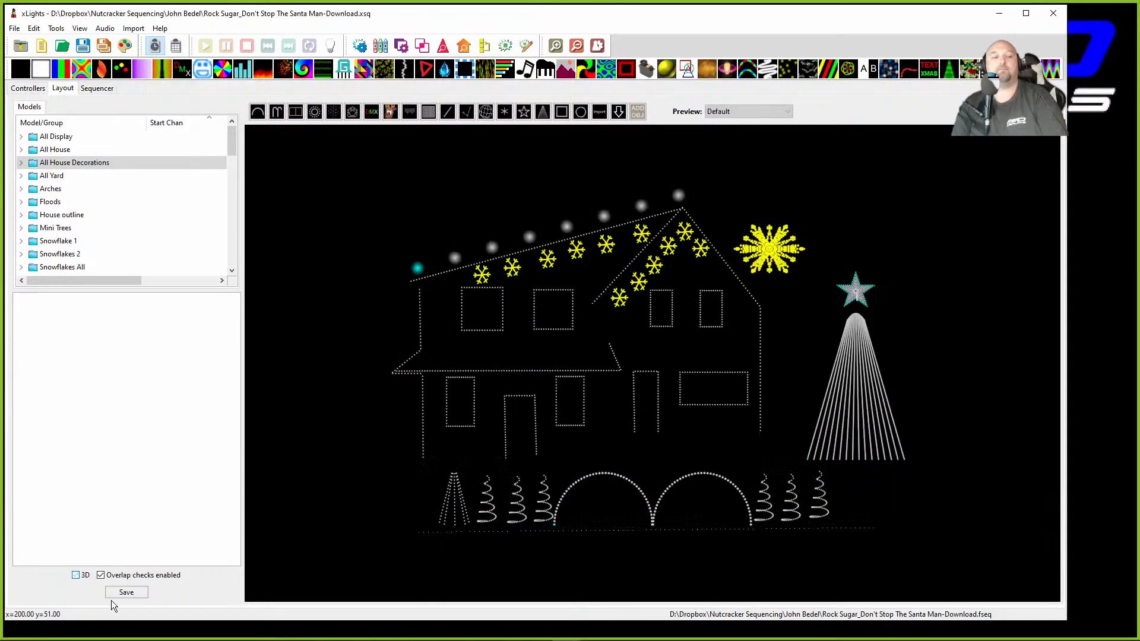
Step: Reselect the All House Decorations group, widen its settings area, and examine its center offset values
left_click(59, 163)
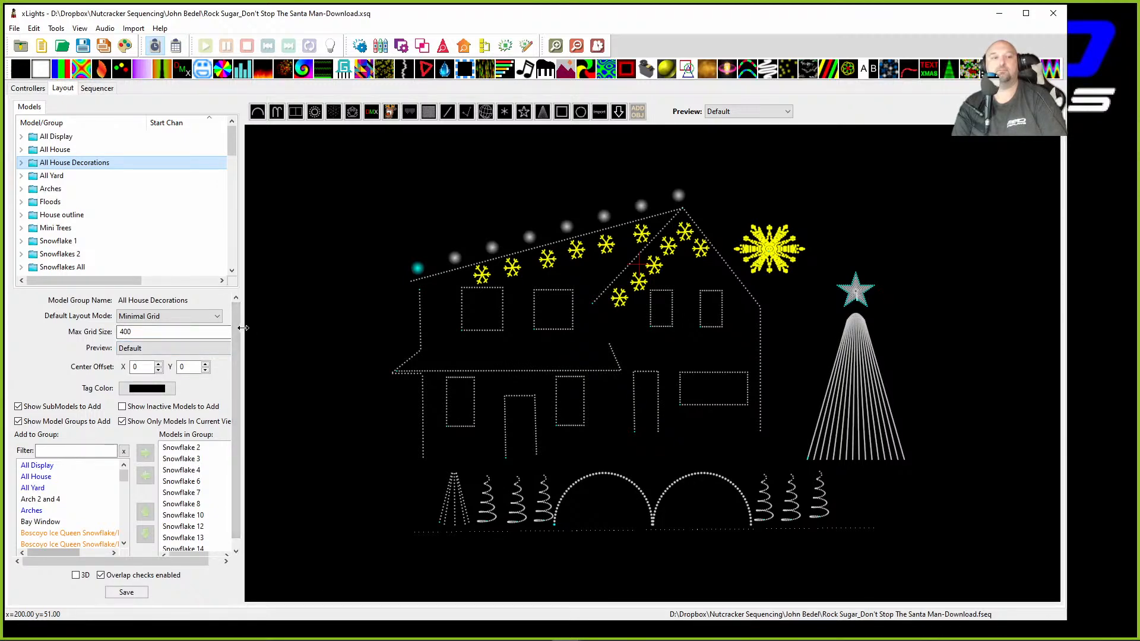
left_click_drag(297, 330, 377, 346)
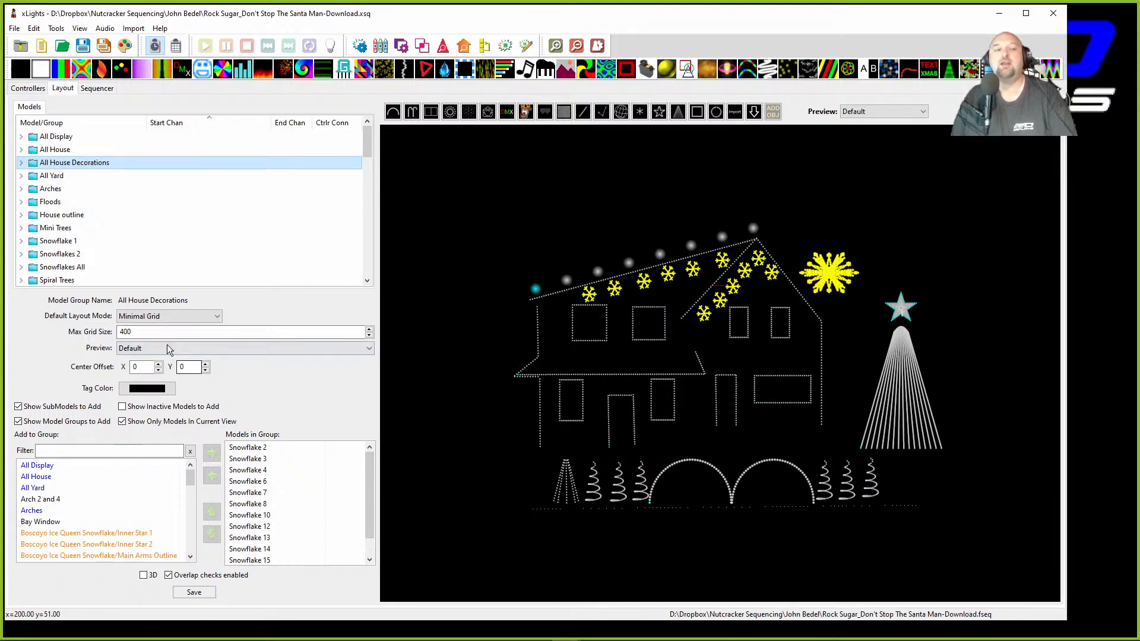
left_click(143, 366)
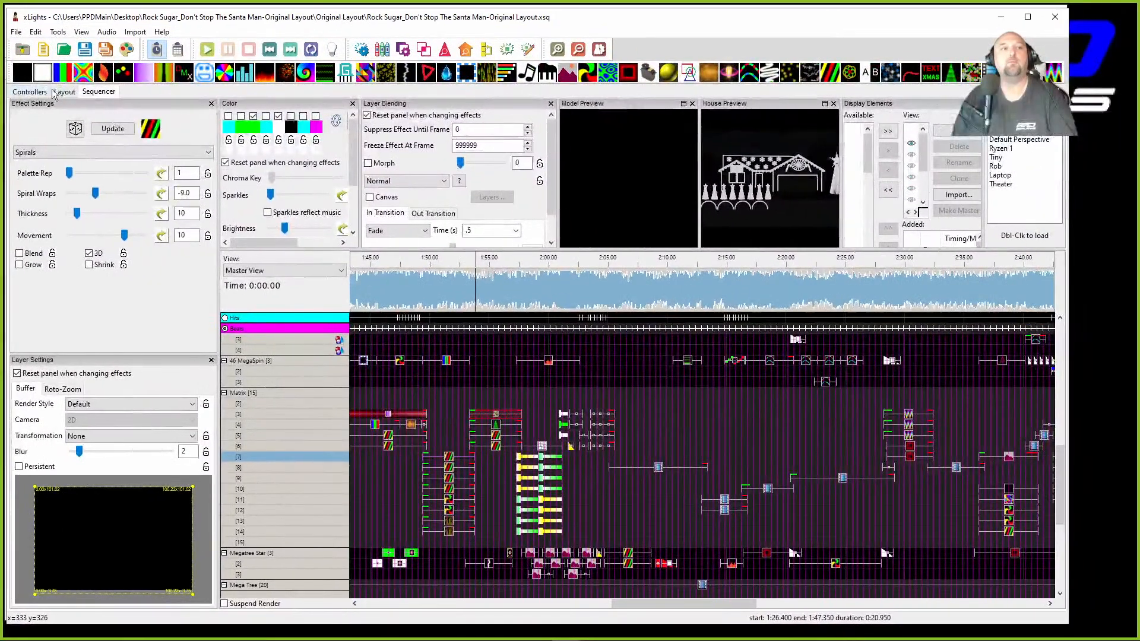
Step: Show the original layout's models, select the ALL Display group, and set its X center offset to 64
left_click(92, 90)
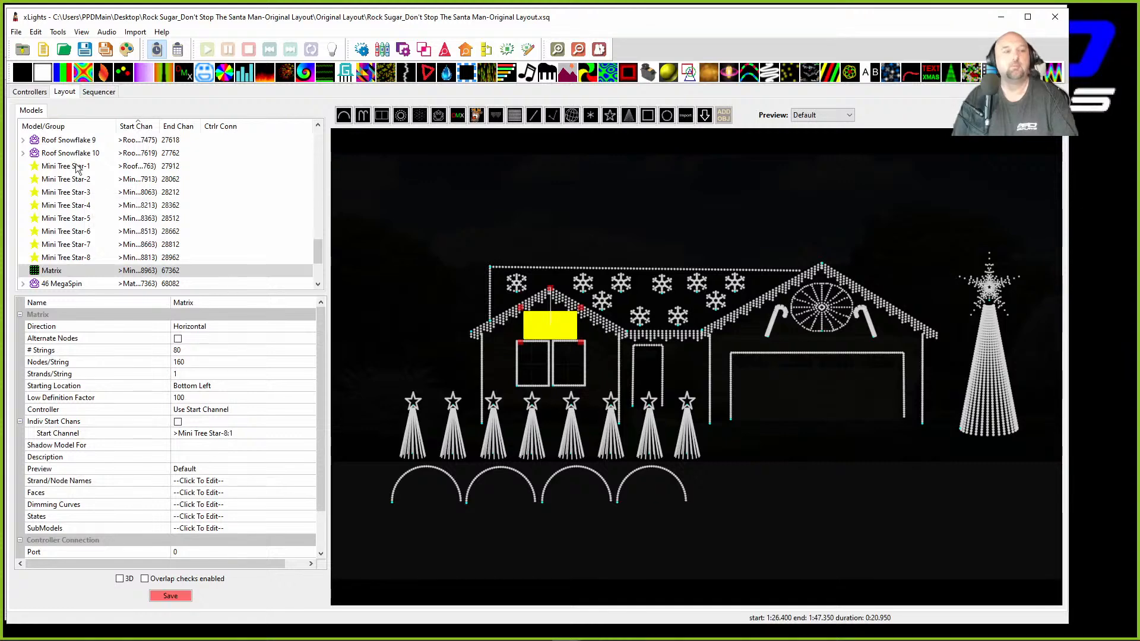
scroll(88, 187, "up", 15)
left_click(77, 140)
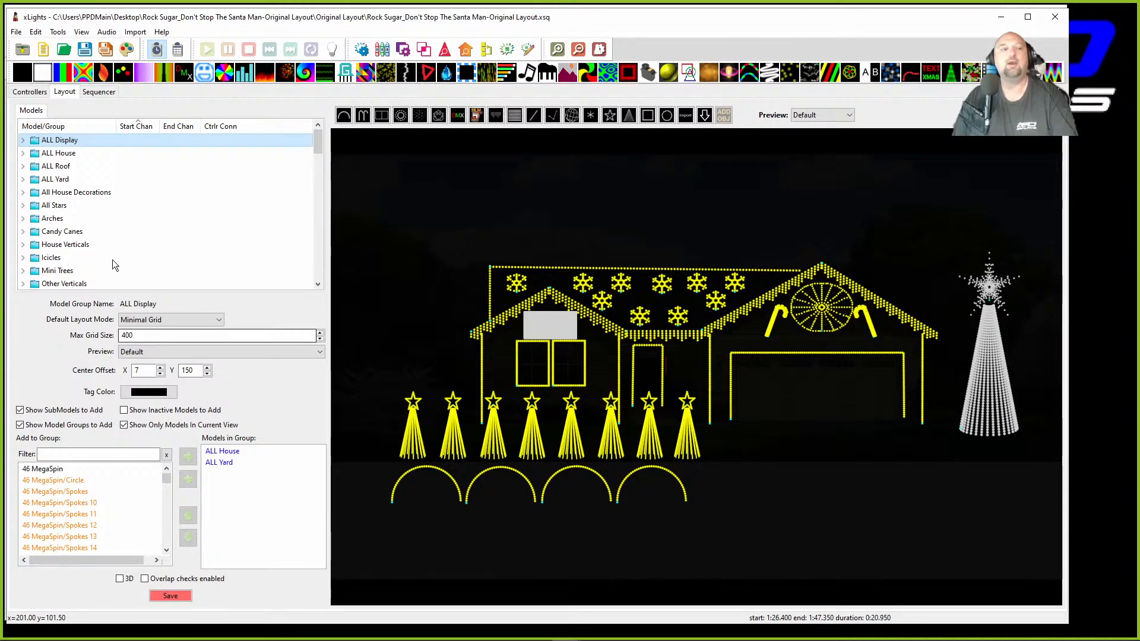
left_click(147, 370)
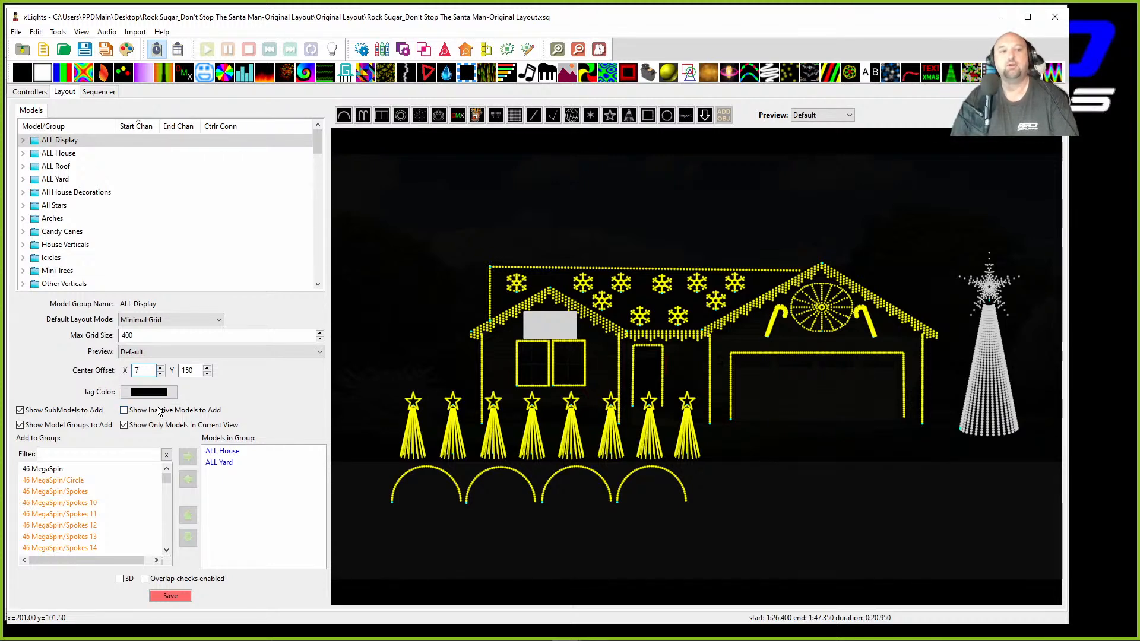
left_click(160, 372)
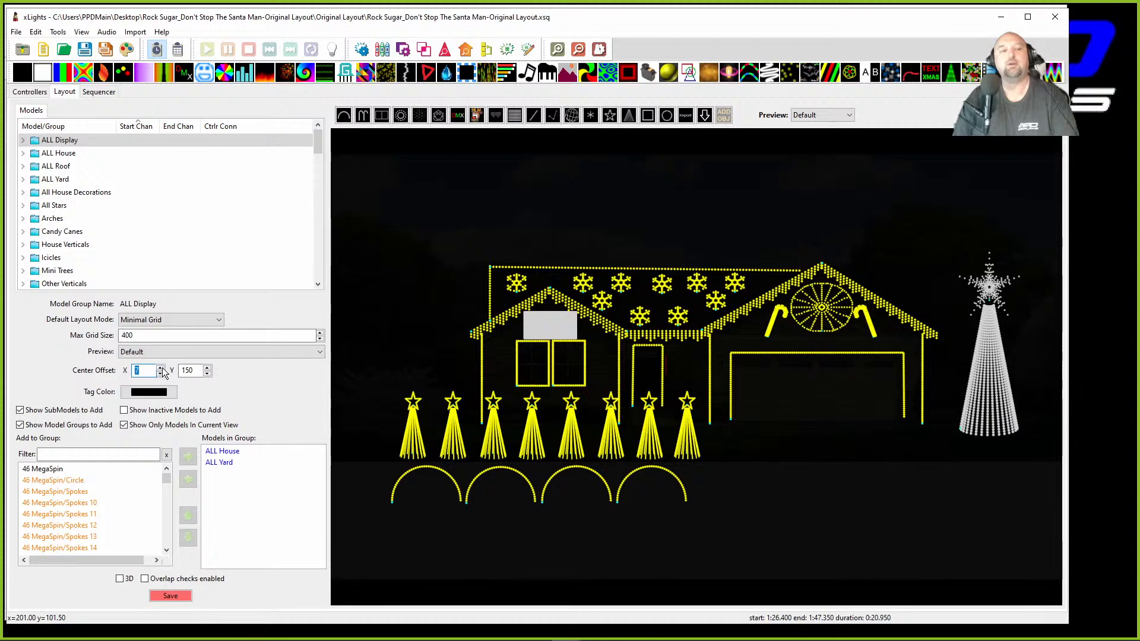
type("8")
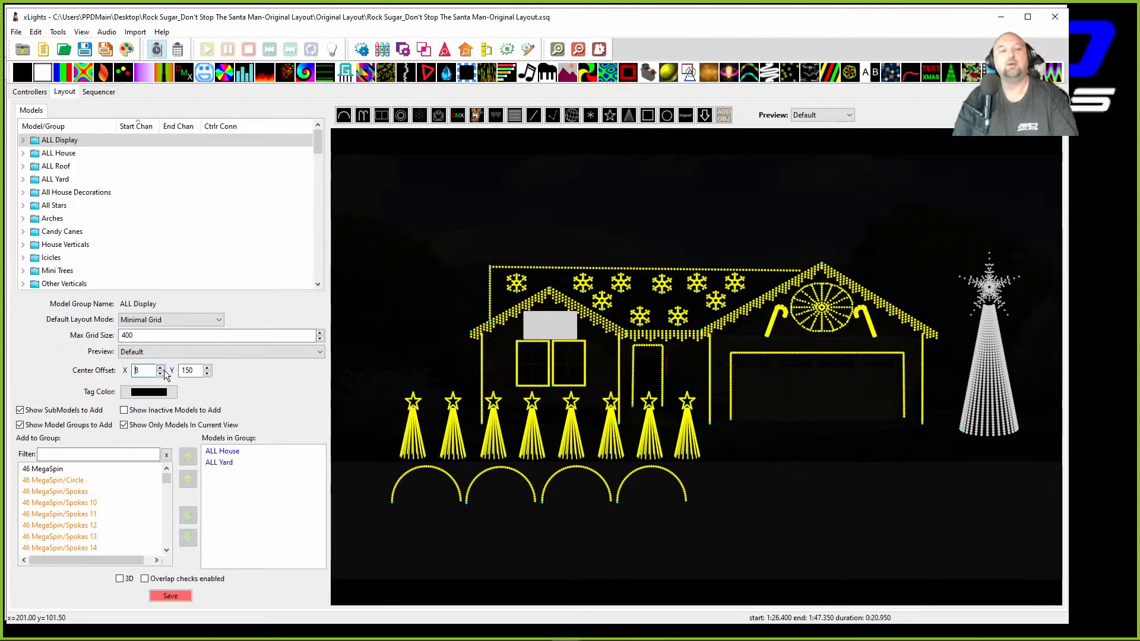
left_click(164, 370)
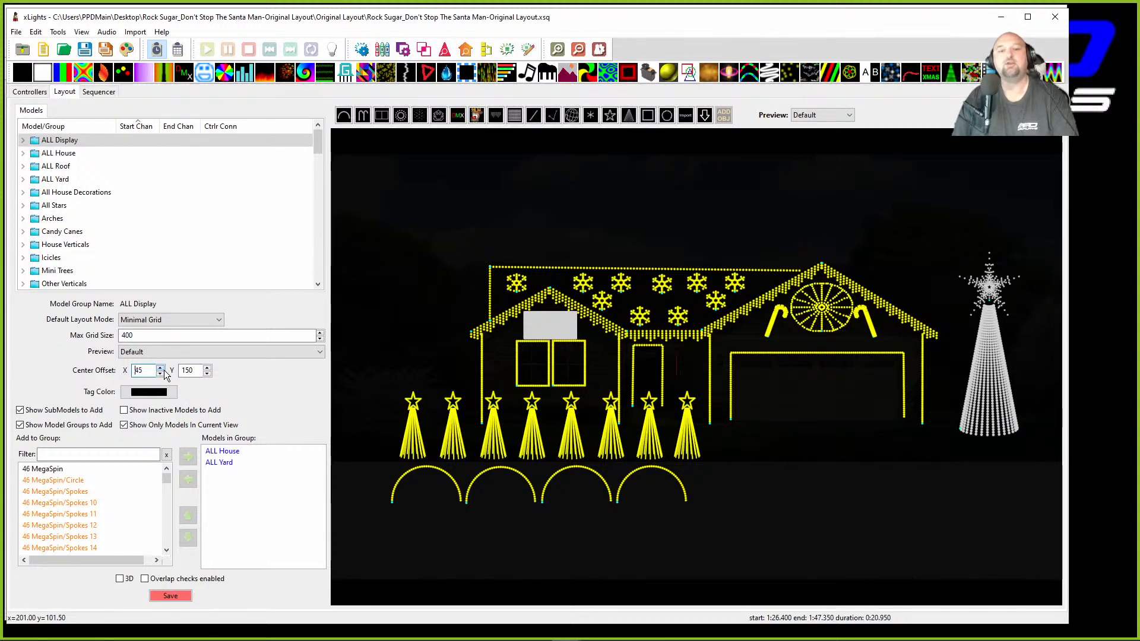
left_click(160, 368)
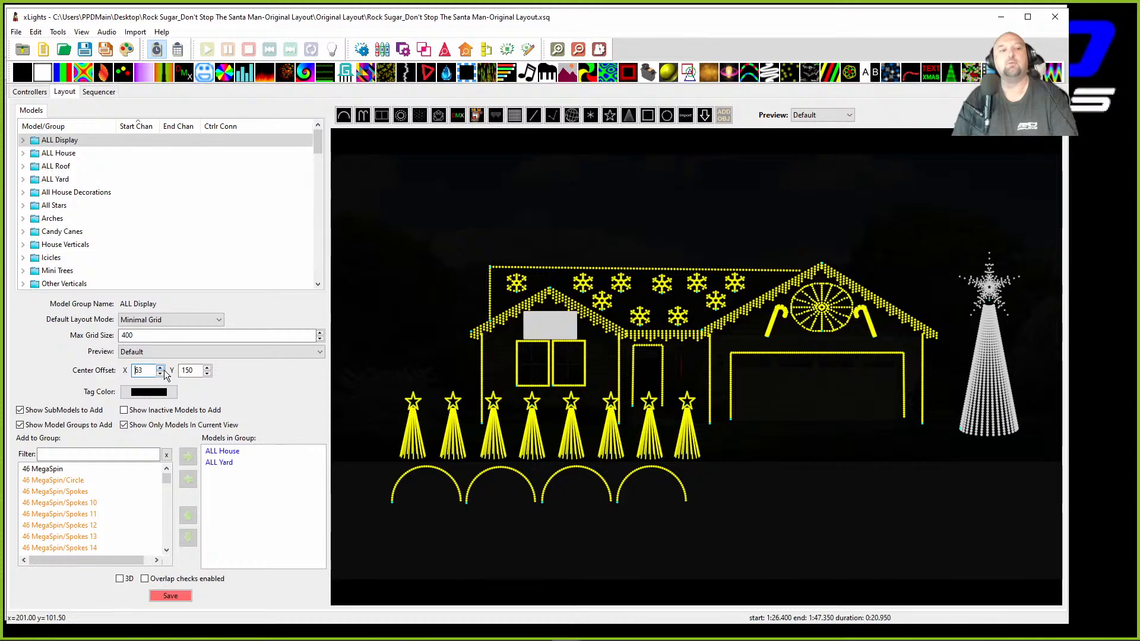
Step: Set the ALL Display group's Y center offset to 235 and save the layout
scroll(672, 404, "up", 3)
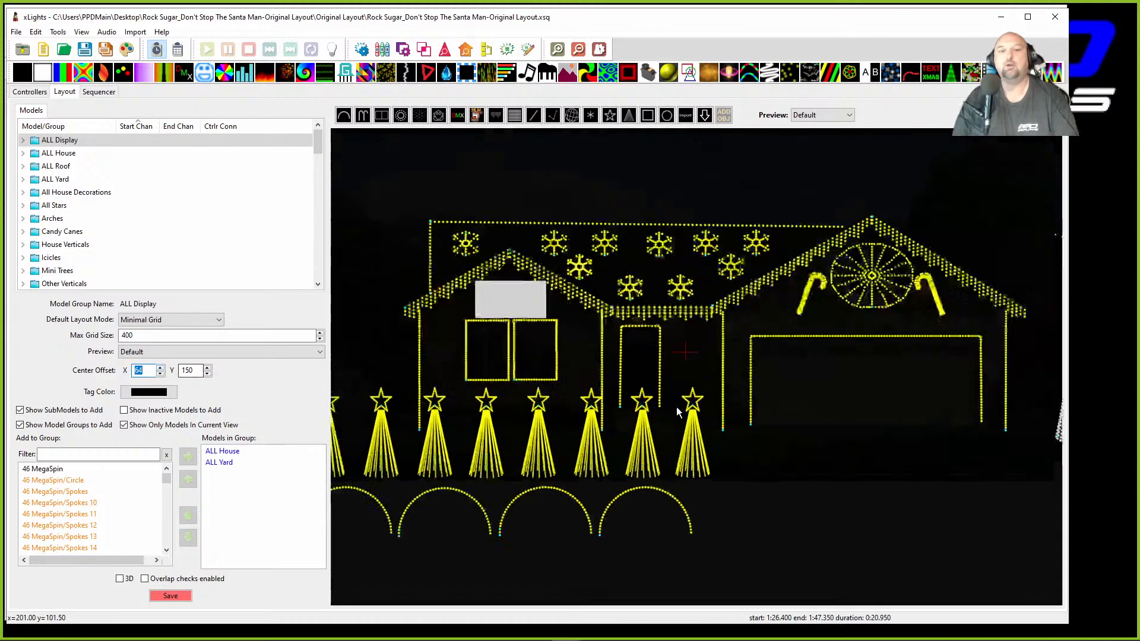
left_click(207, 369)
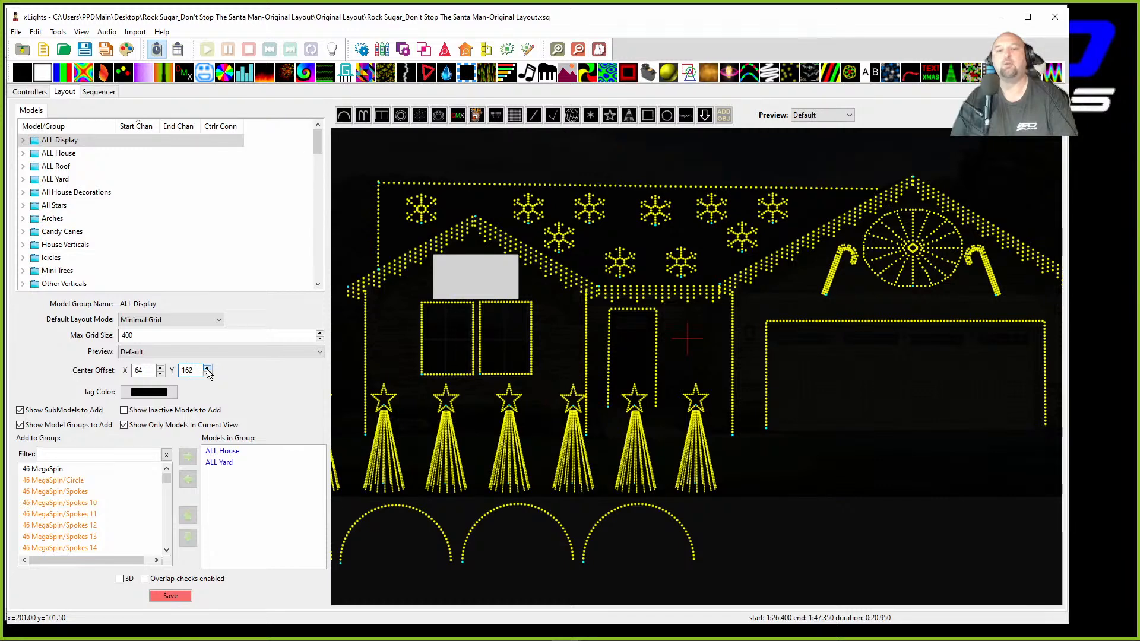
left_click(207, 369)
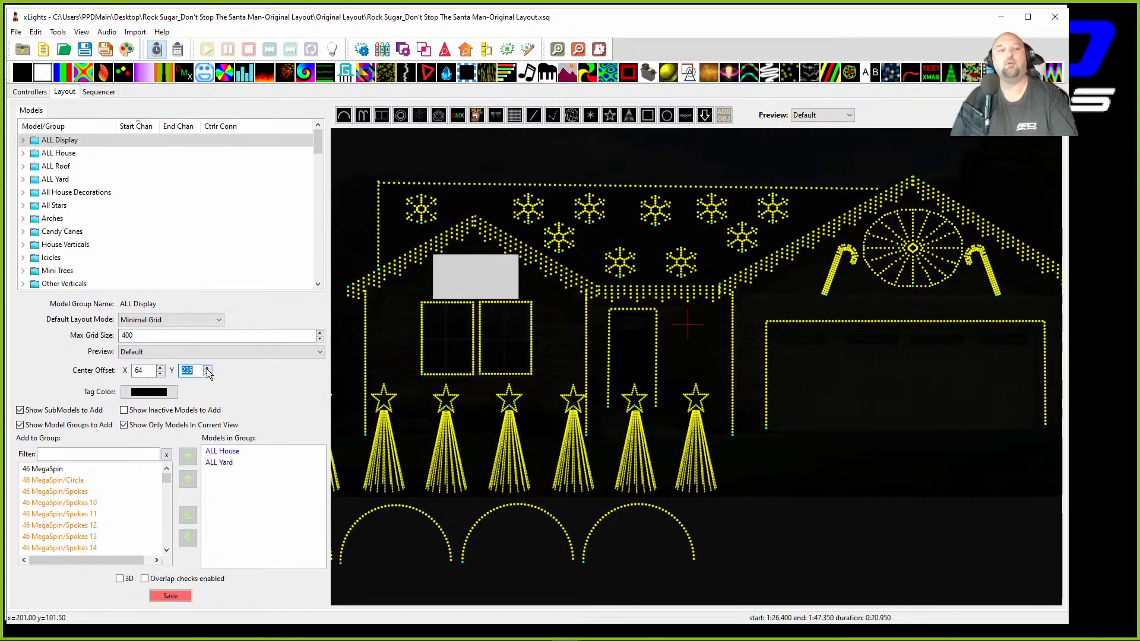
double_click(199, 373)
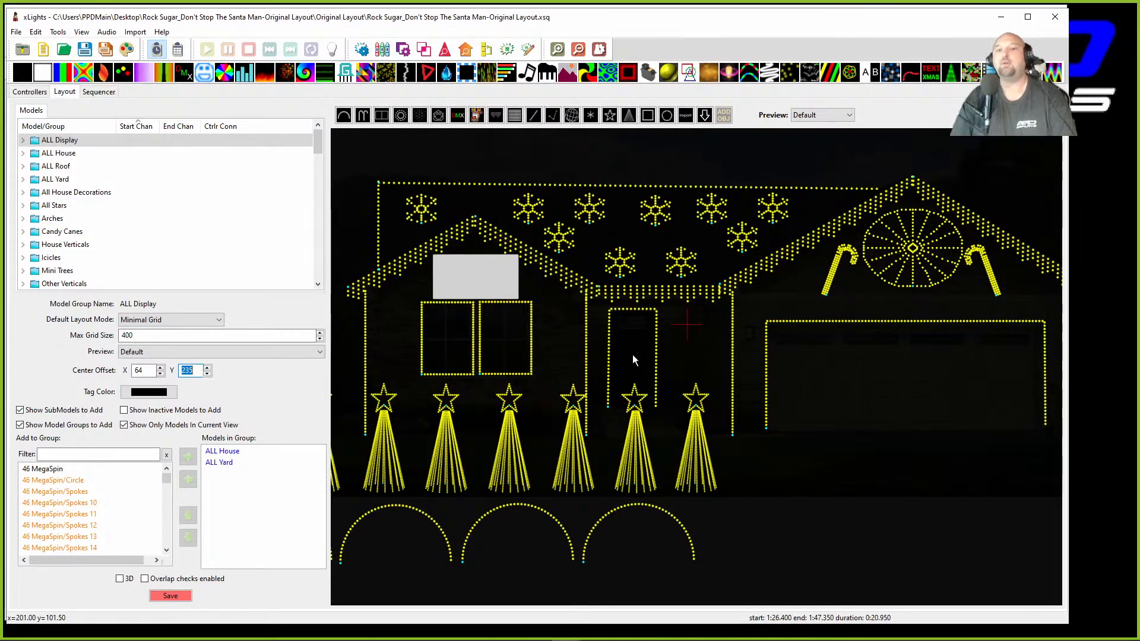
scroll(632, 354, "down", 3)
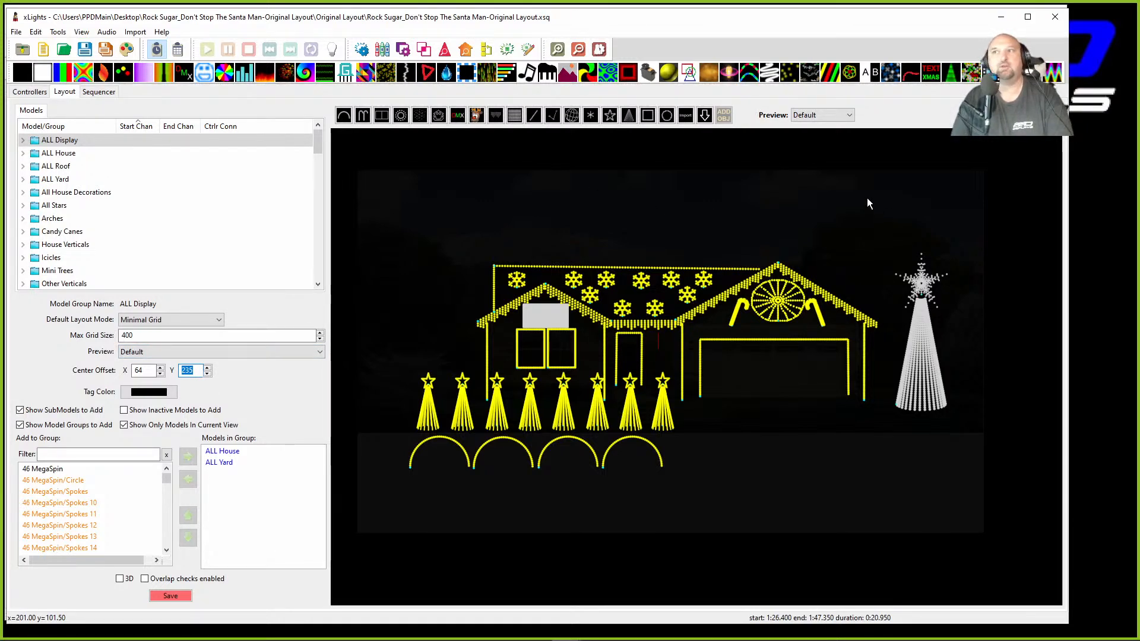
left_click(186, 596)
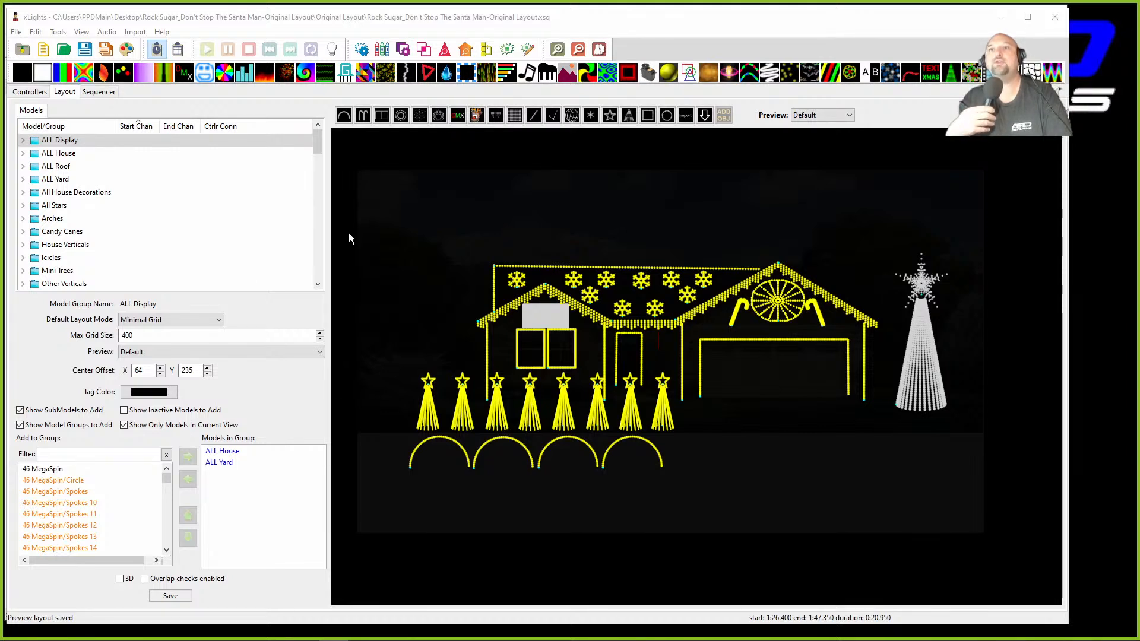
Step: Compare the models and center positions of the All House Decorations and ALL Yard groups
left_click(79, 192)
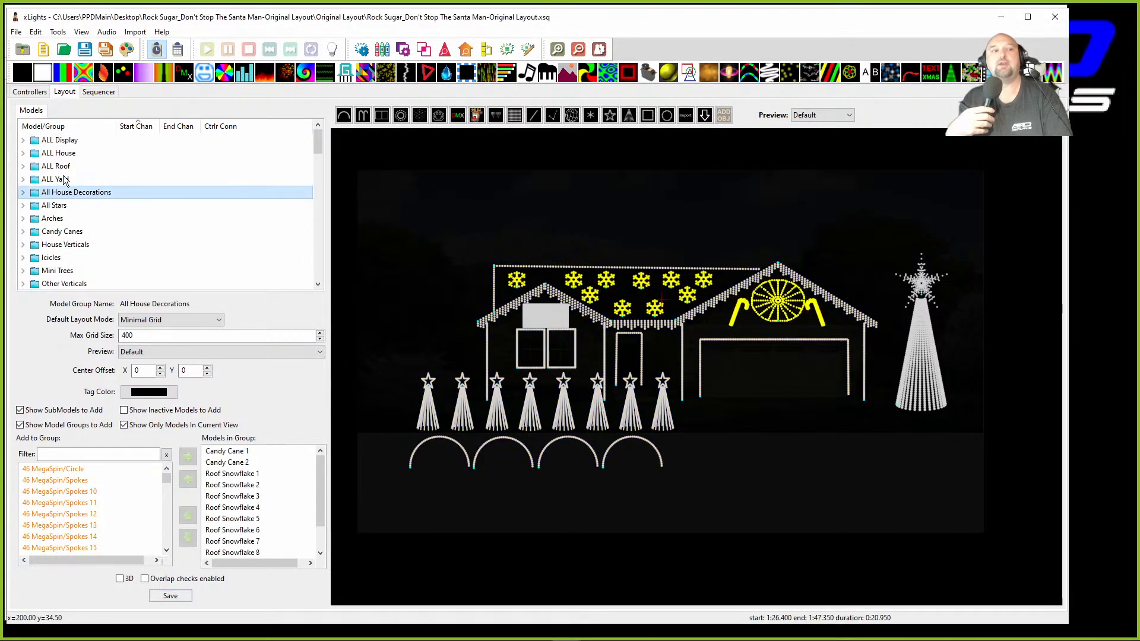
left_click(64, 180)
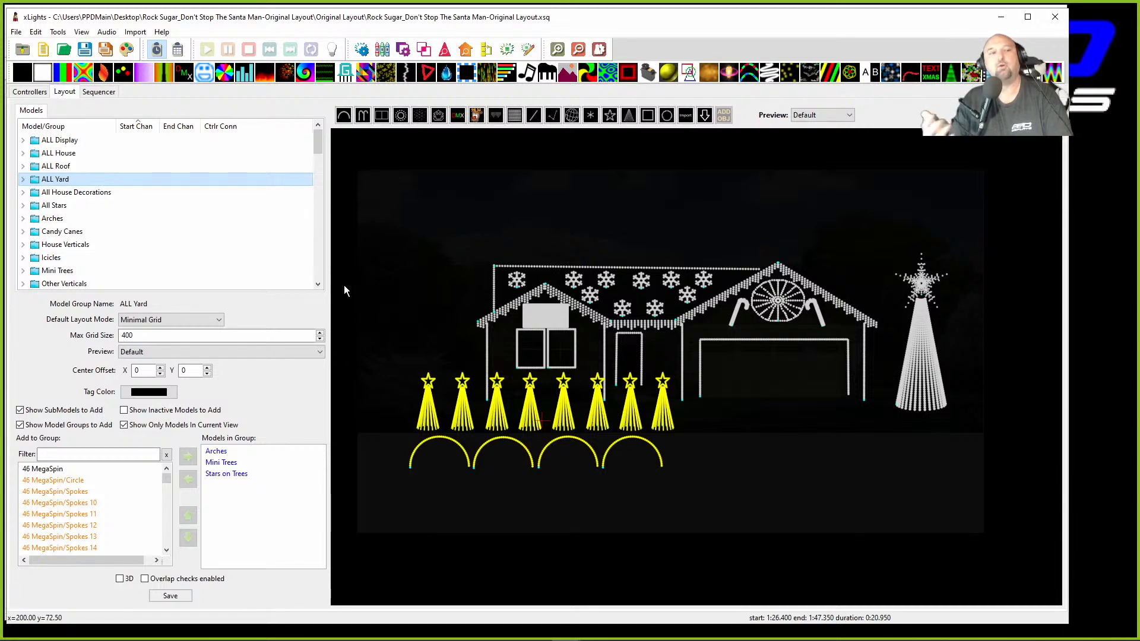
left_click(80, 195)
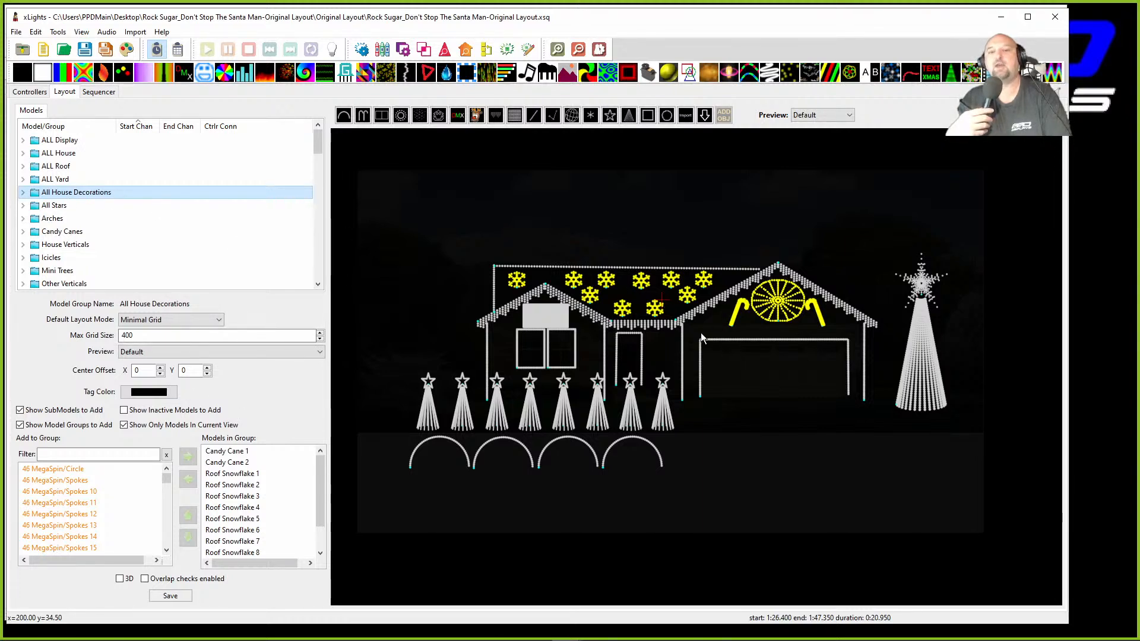
Step: Set the ALL Yard group's Y center offset to 520, keeping X at 0
left_click(58, 181)
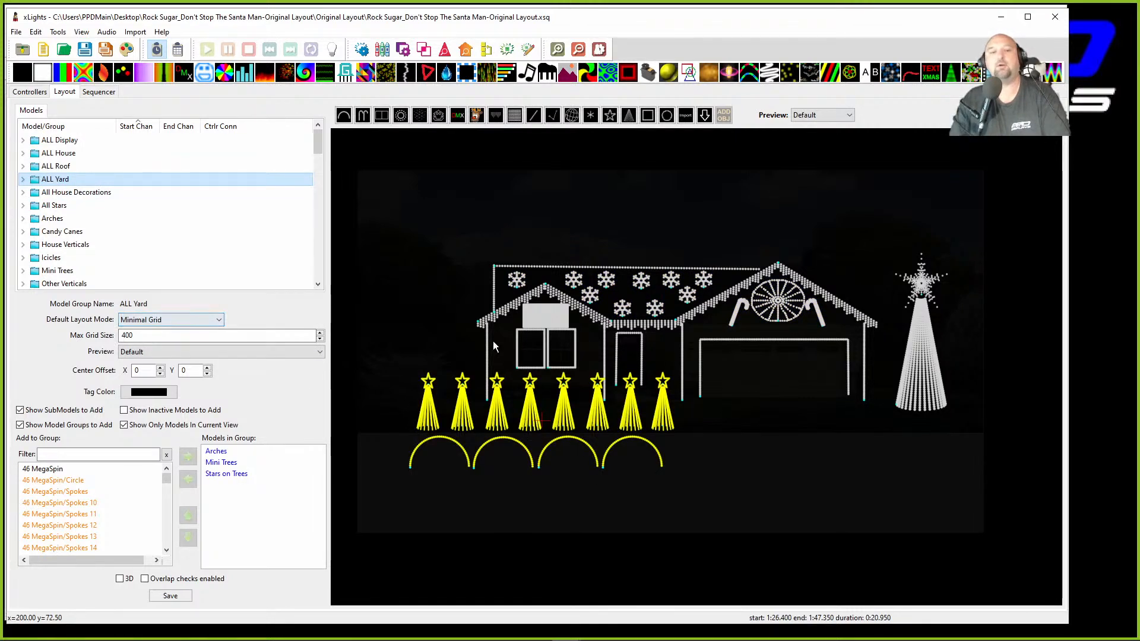
left_click(210, 367)
left_click(210, 367)
left_click(210, 367)
left_click(210, 367)
left_click_drag(210, 367, 210, 366)
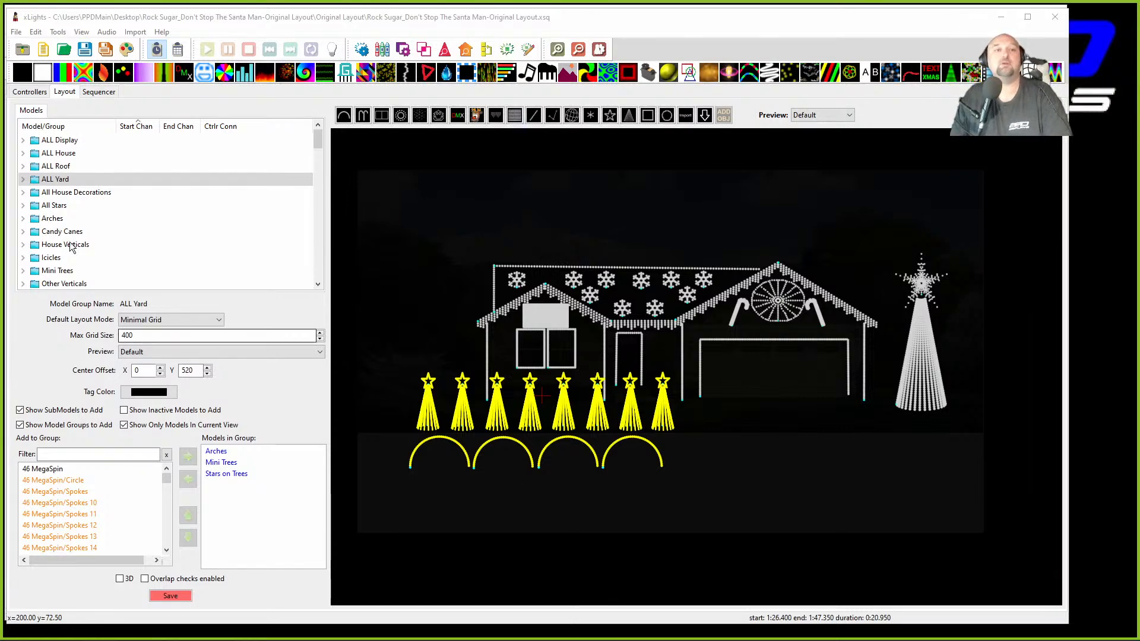
Step: Return to the original sequence's timeline and look over the Matrix, Megatree Star and Mega Tree effect rows
left_click(105, 92)
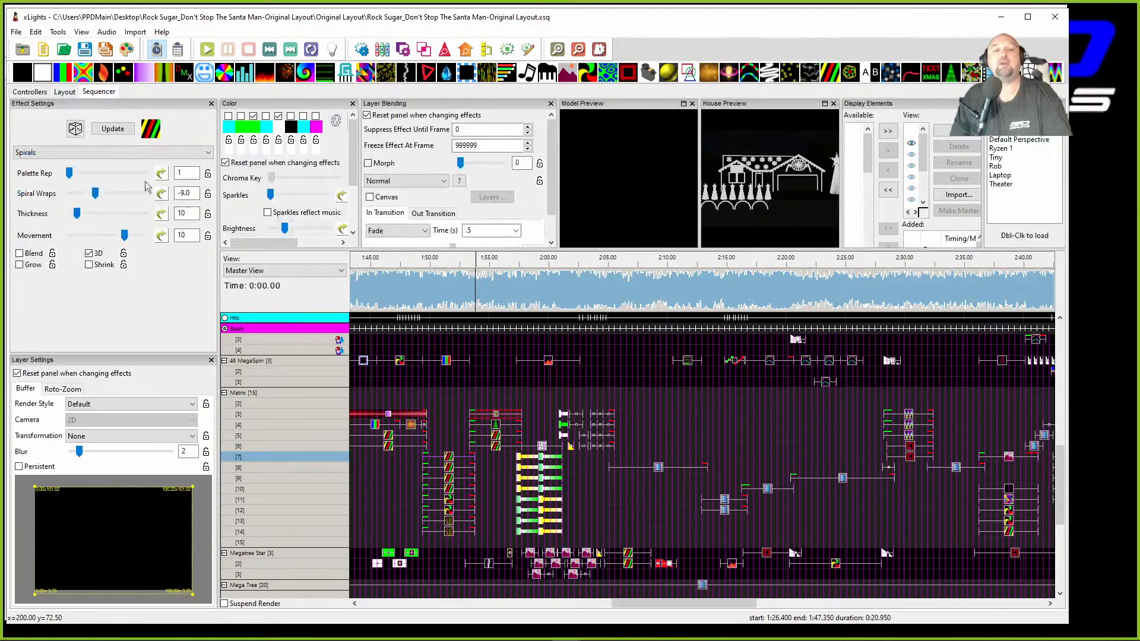
left_click(269, 425)
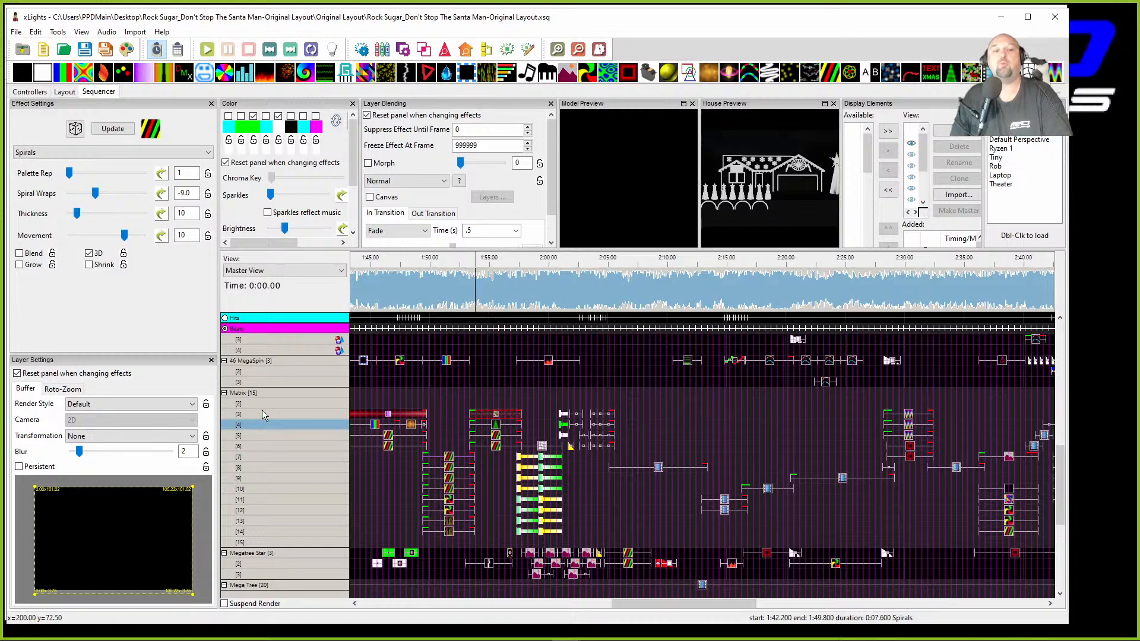
scroll(262, 416, "down", 6)
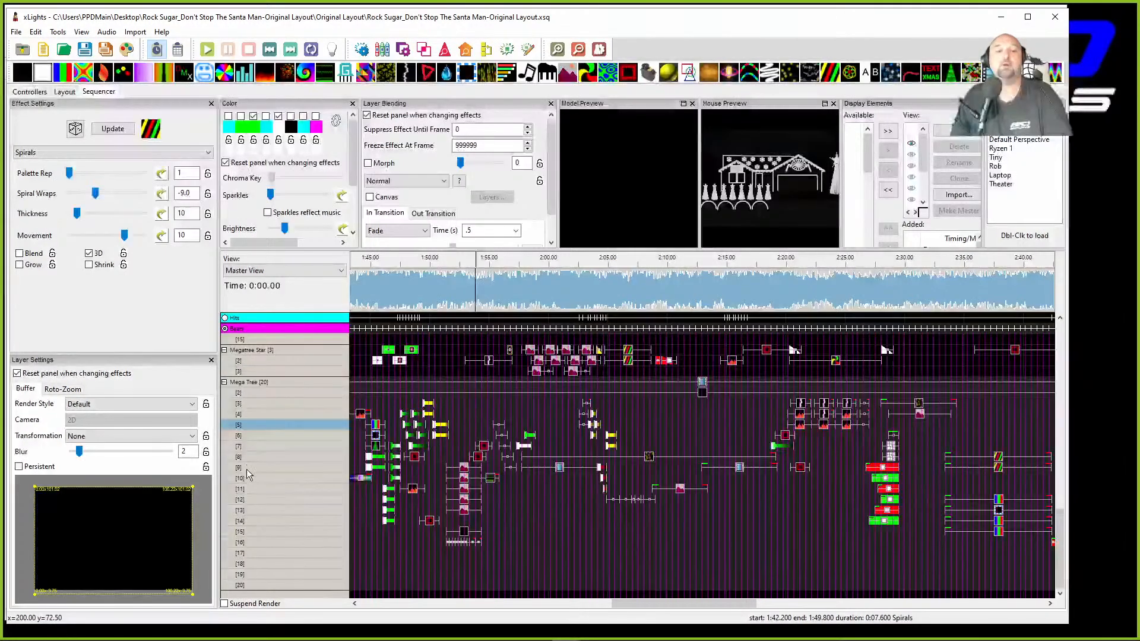
scroll(255, 435, "up", 4)
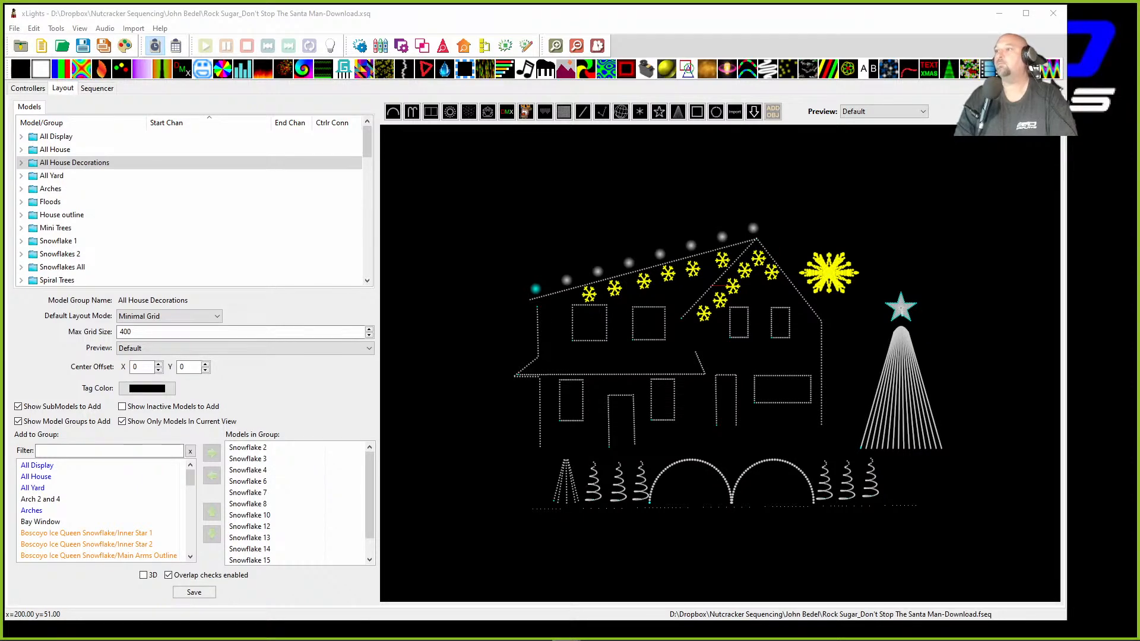
Step: Switch to the Download sequence window, show its timeline at full length, and copy the Mini Trees effects
left_click(97, 89)
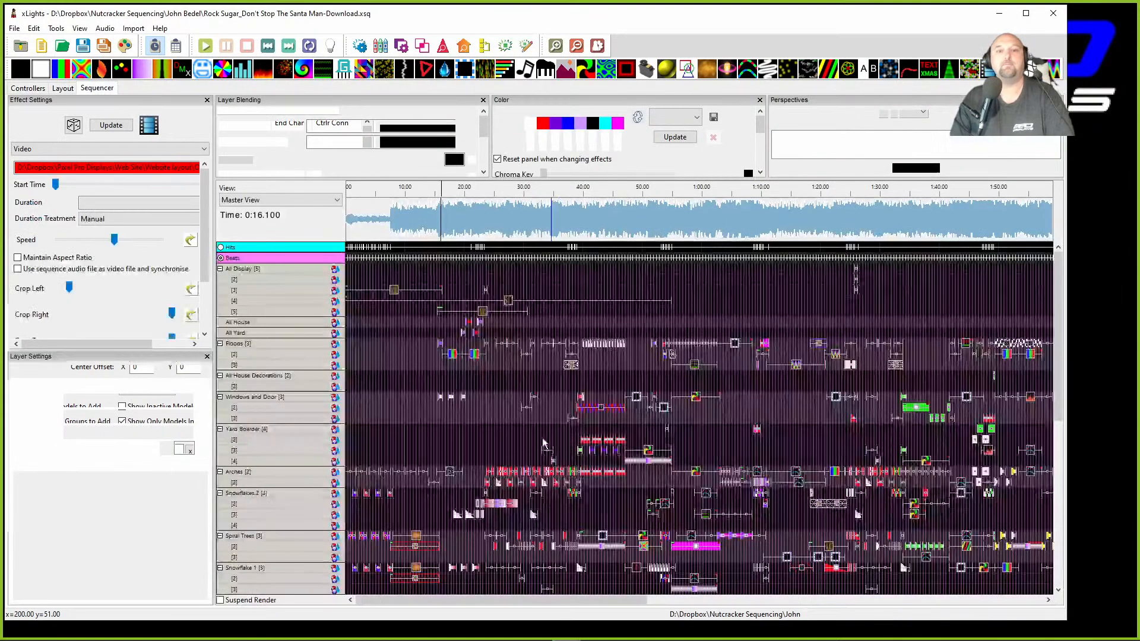
scroll(409, 403, "down", 5)
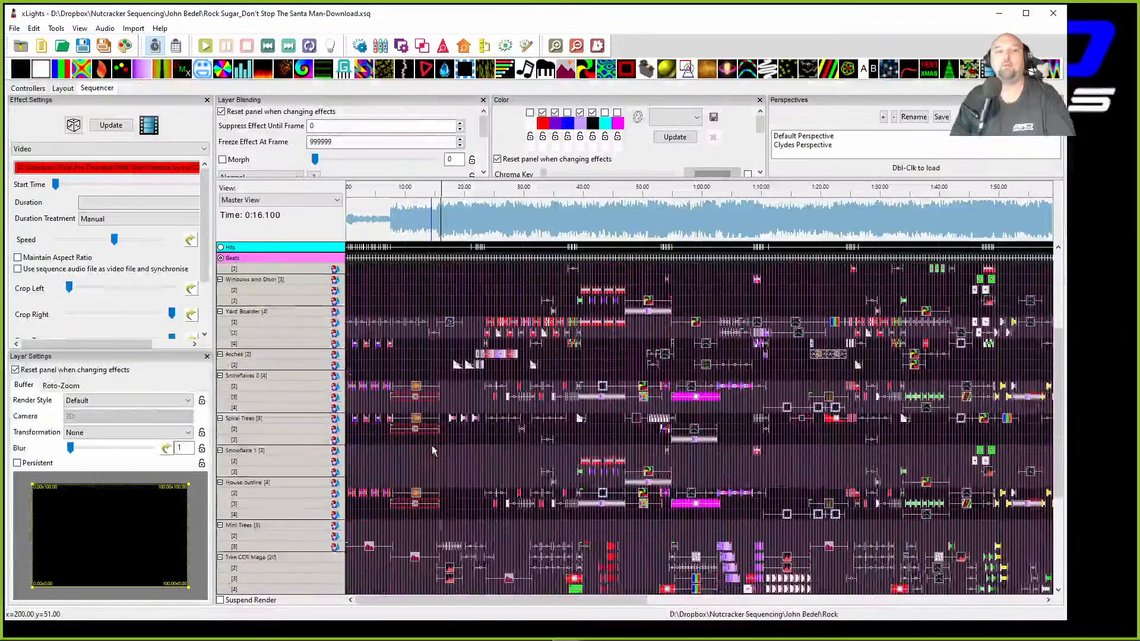
scroll(434, 577, "down", 3)
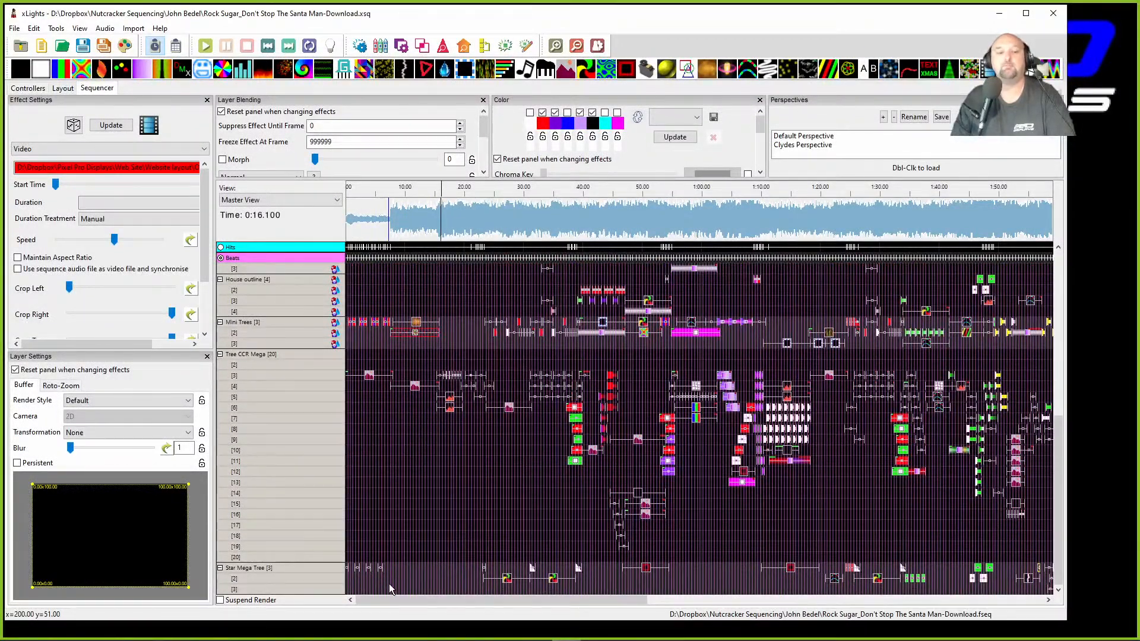
scroll(386, 589, "down", 2)
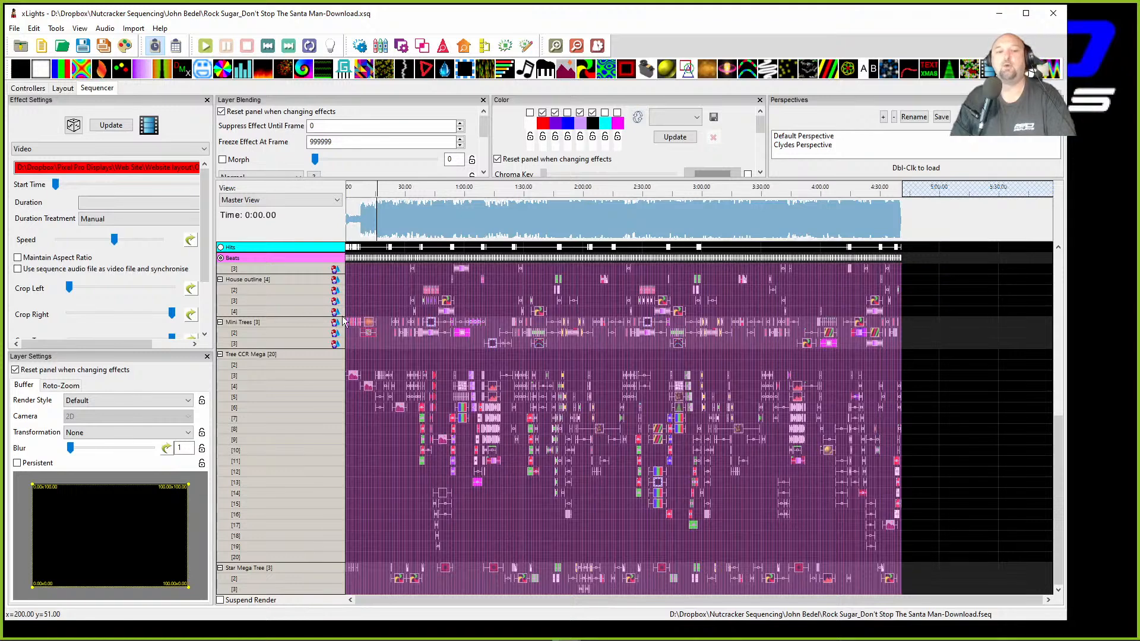
left_click(290, 323)
right_click(292, 321)
left_click(264, 325)
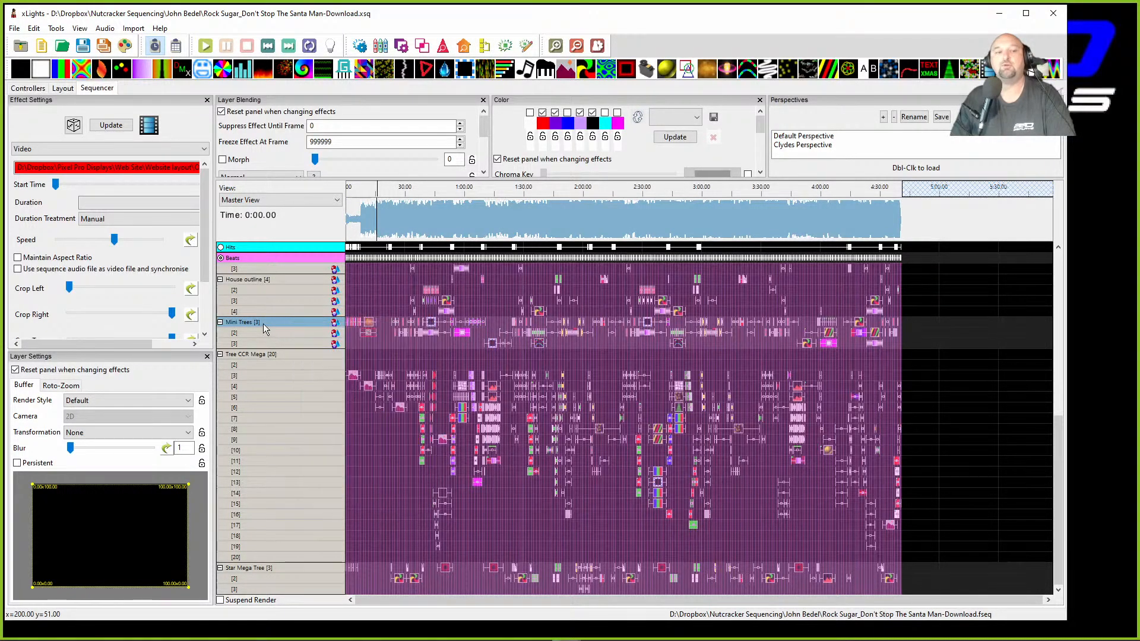
right_click(259, 324)
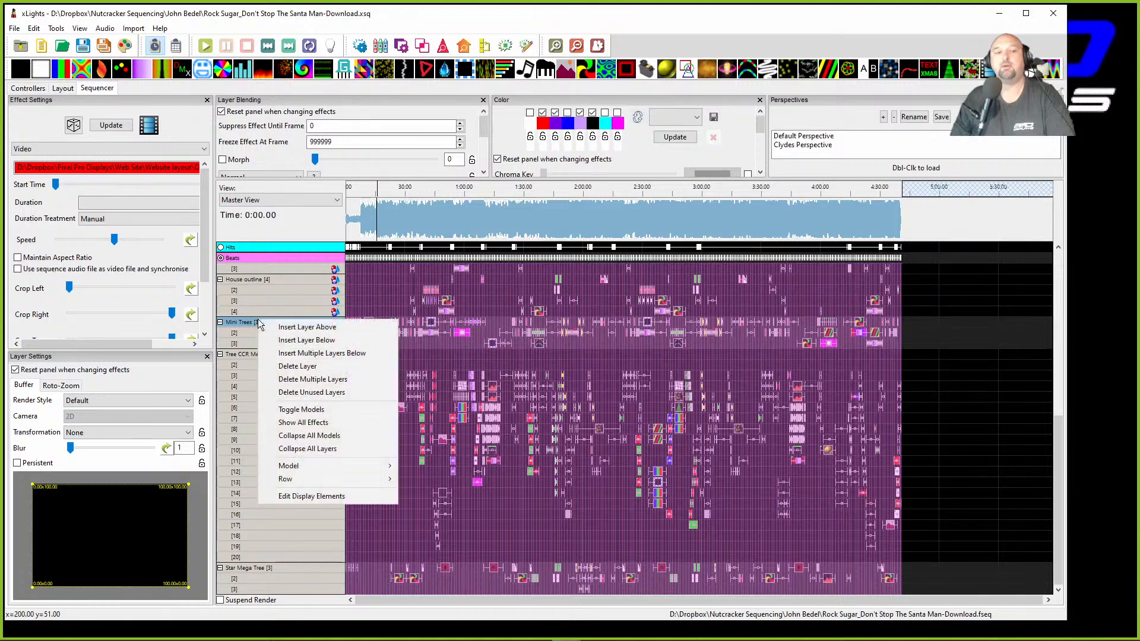
mouse_move(315, 478)
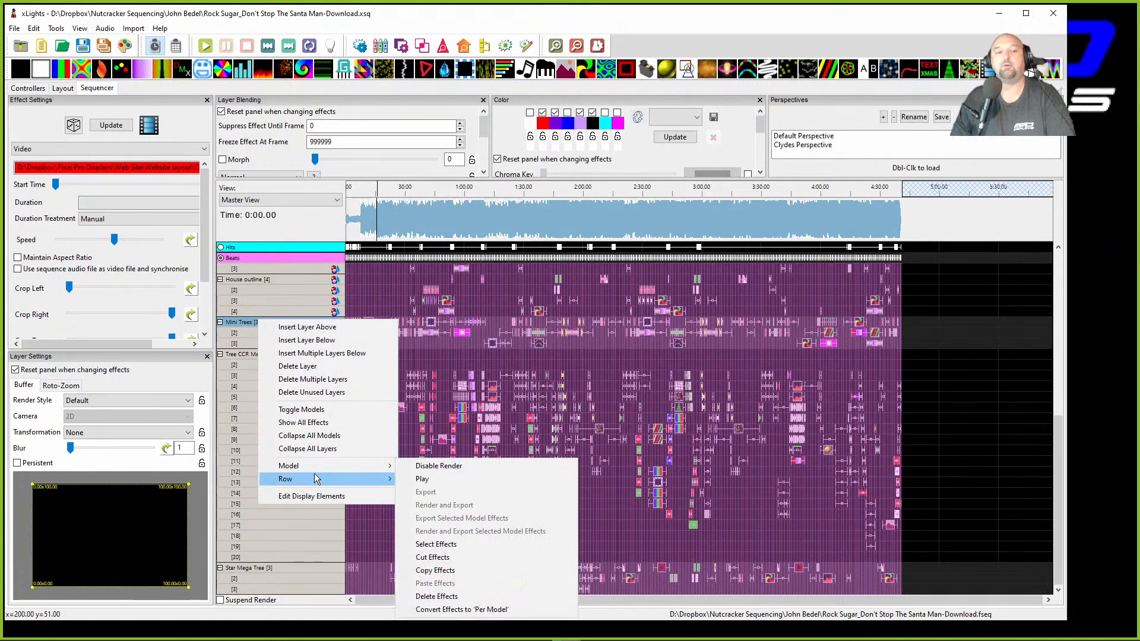
left_click(414, 572)
left_click(284, 577)
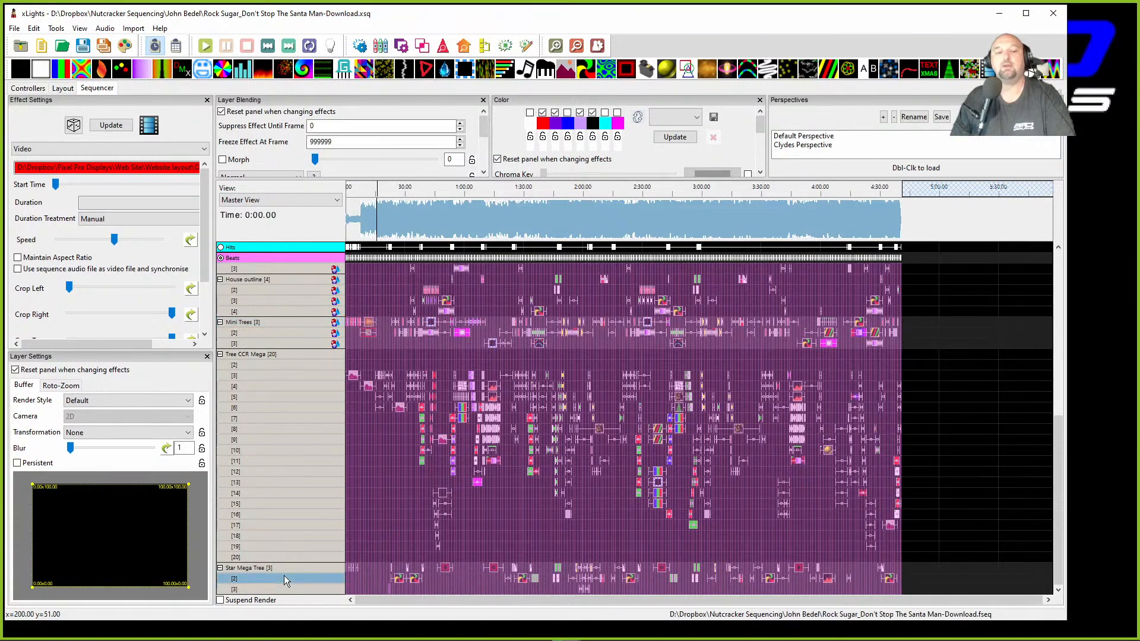
Step: Insert five layers below the All Yard row in the Download sequence
scroll(309, 357, "up", 10)
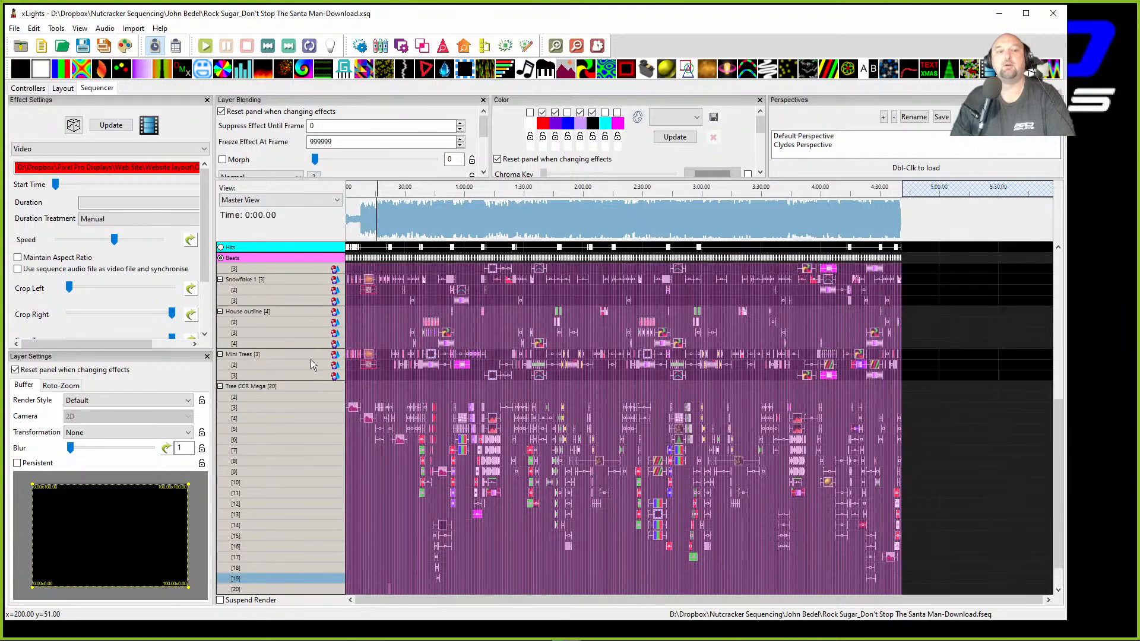
scroll(304, 352, "up", 1)
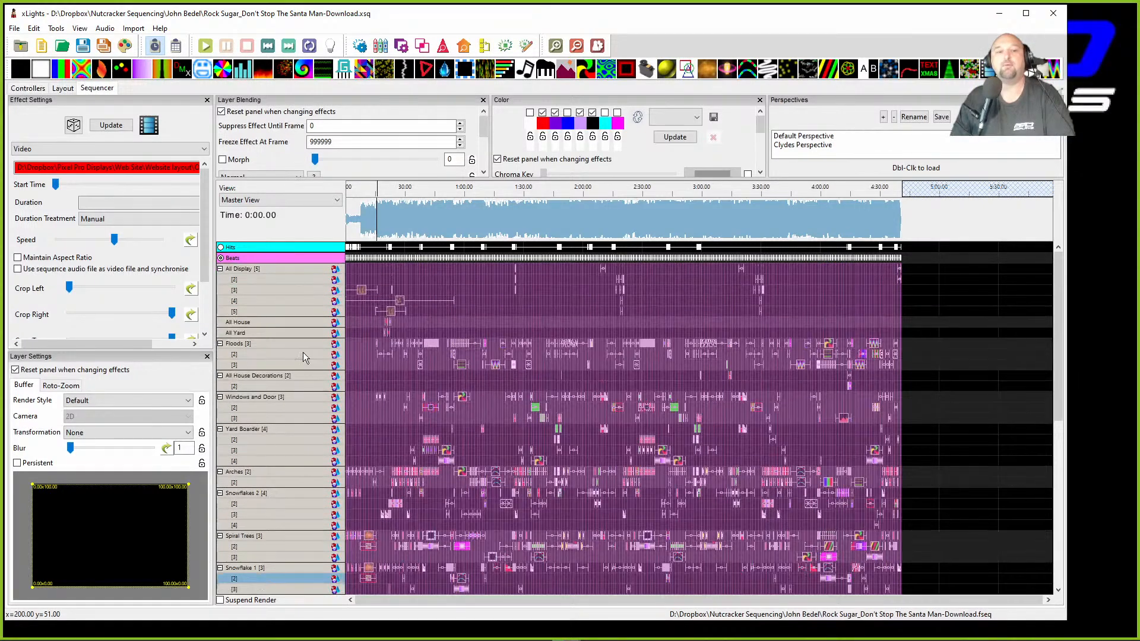
left_click(249, 331)
right_click(250, 331)
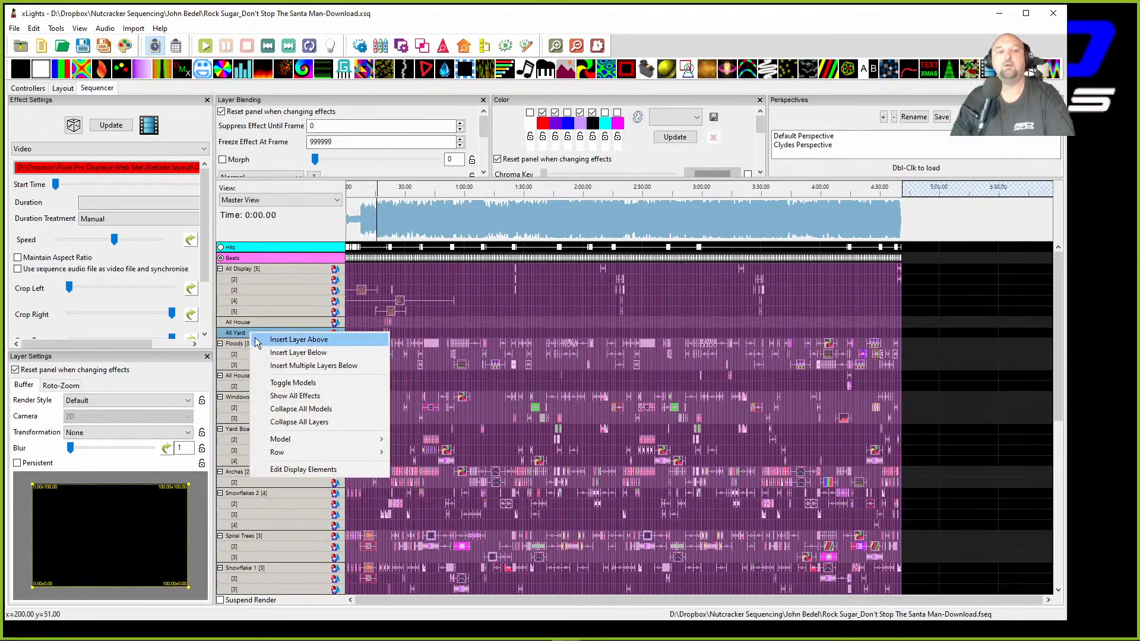
left_click(273, 363)
type("5")
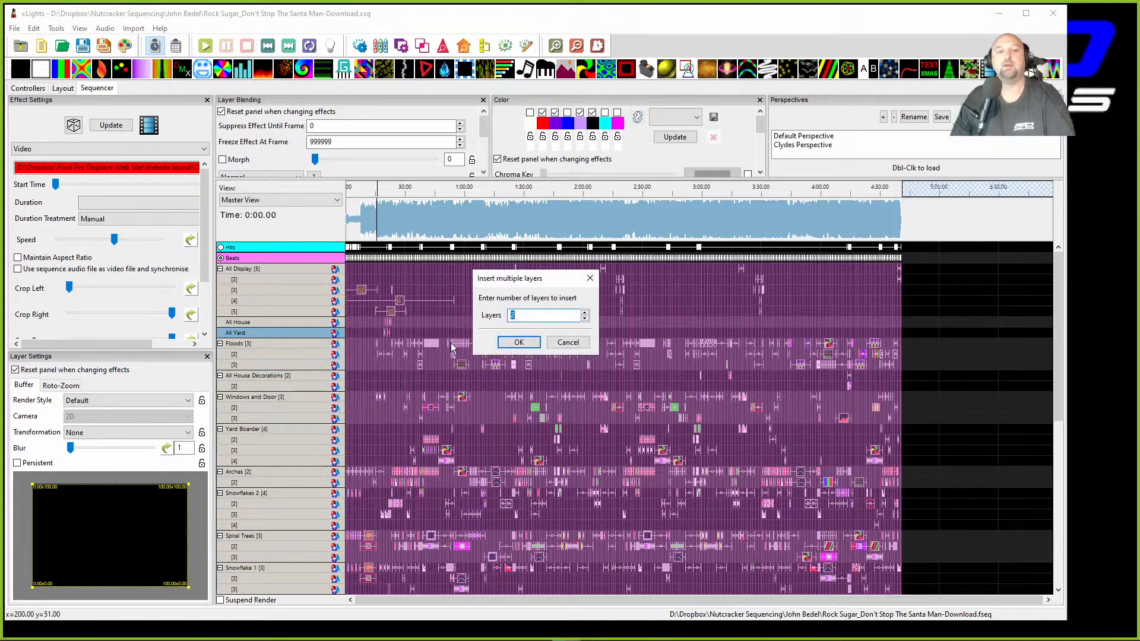
key("Return")
Step: Paste the copied Mini Trees effects into the All Yard rows
right_click(262, 330)
mouse_move(296, 478)
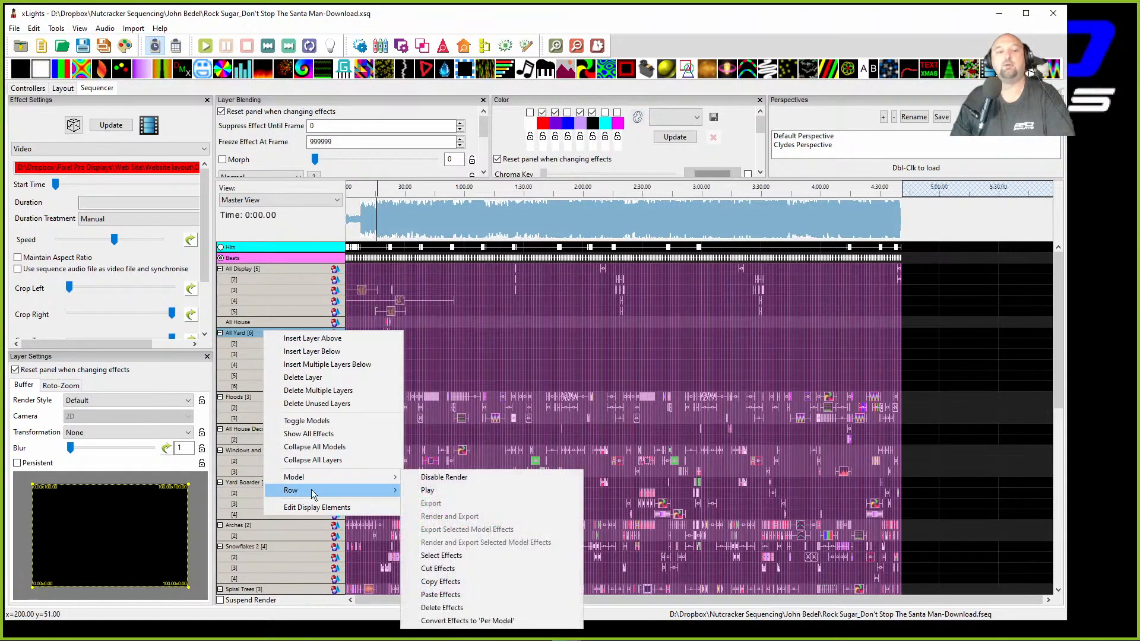
left_click(439, 594)
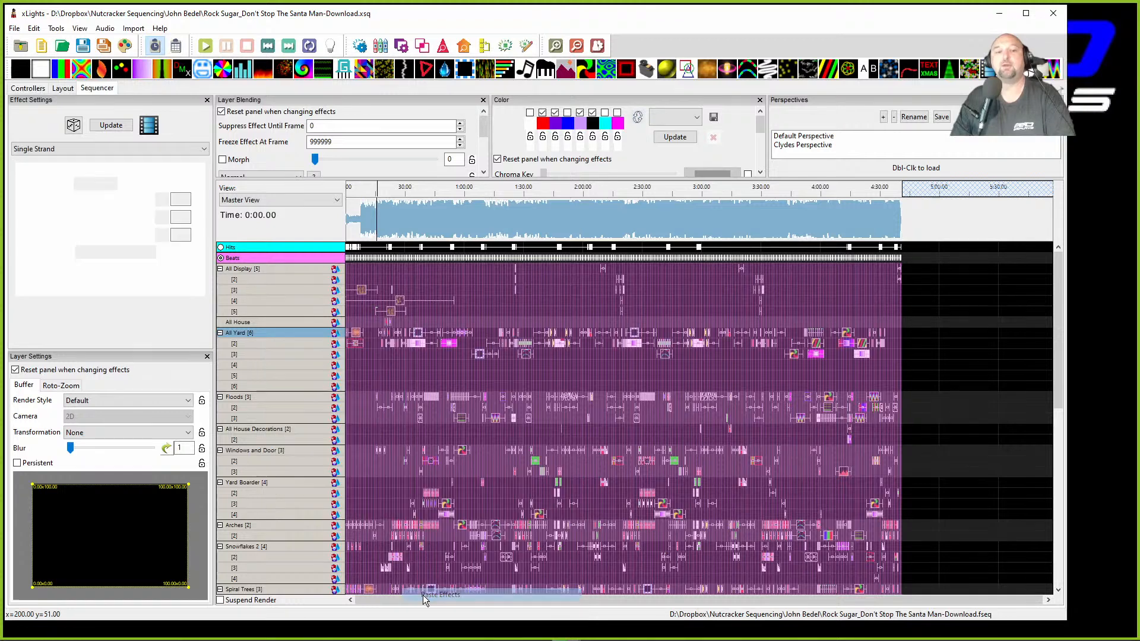